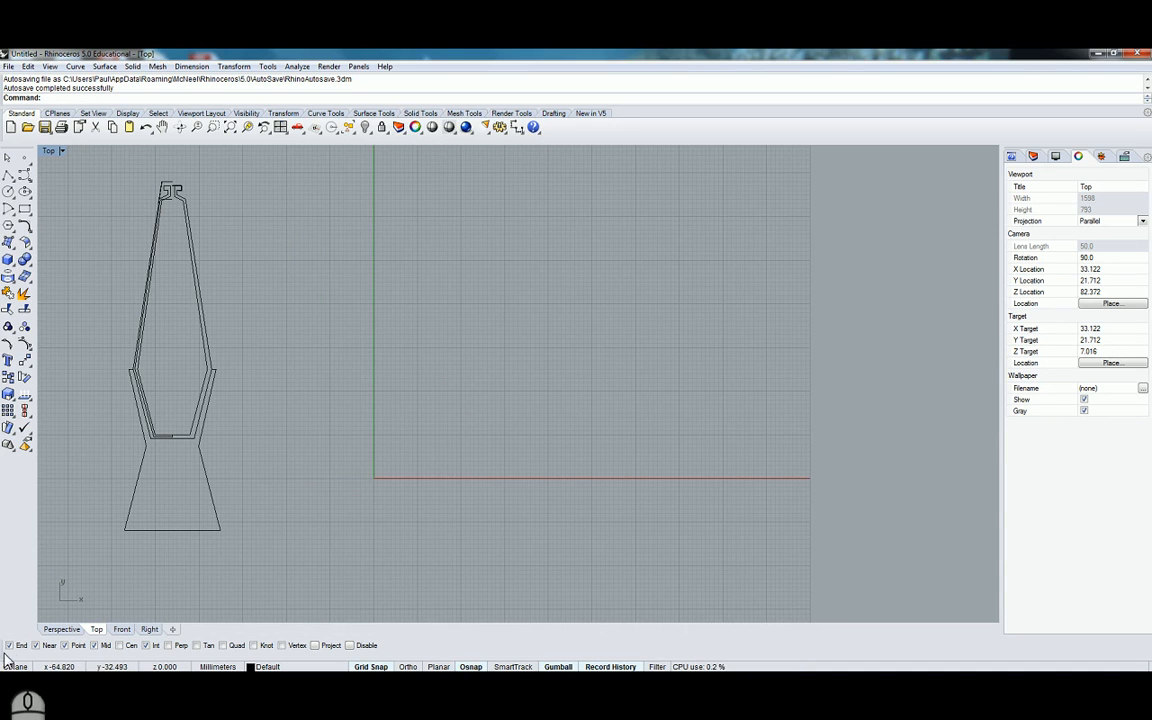
Start a polyline at the origin in the Top view and run its base segment along the X axis to -13,0
click(95, 645)
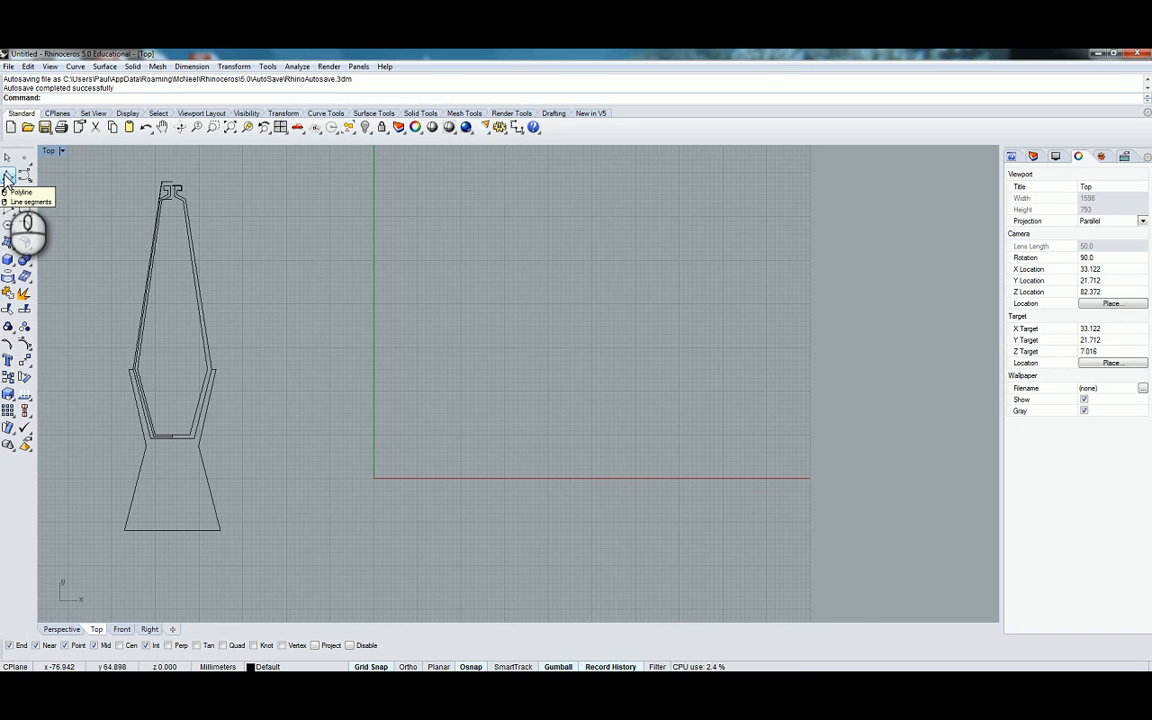
click(8, 177)
scroll(368, 483, up, 3)
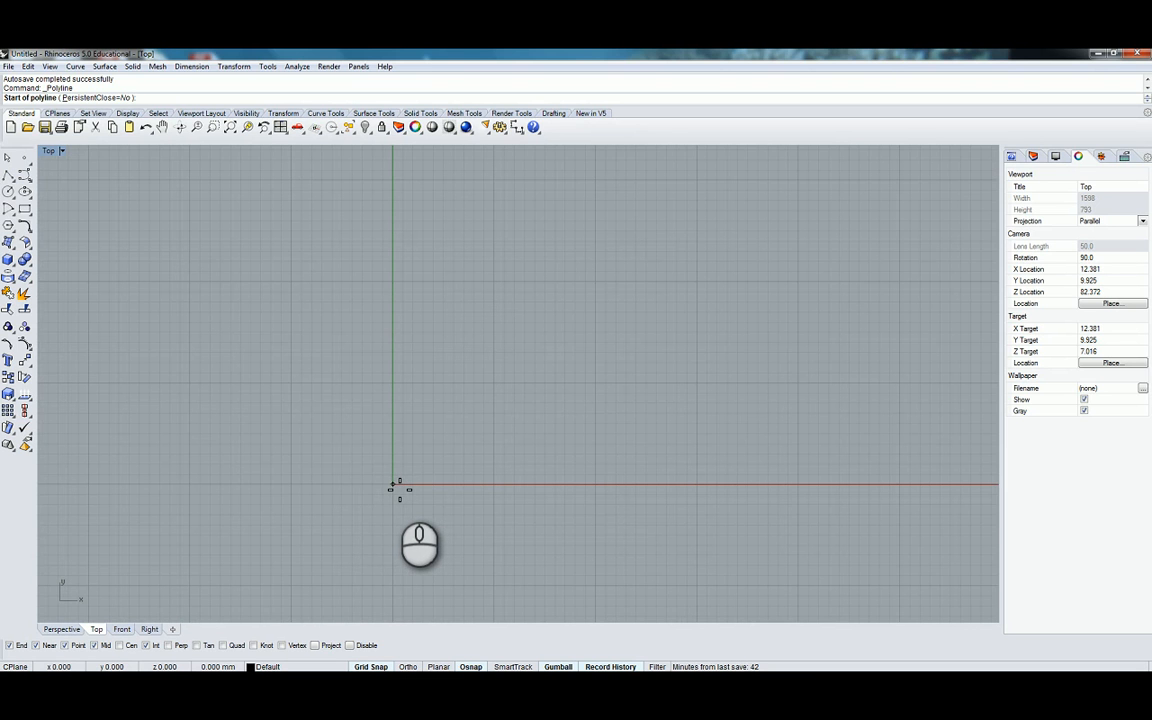
scroll(396, 488, up, 2)
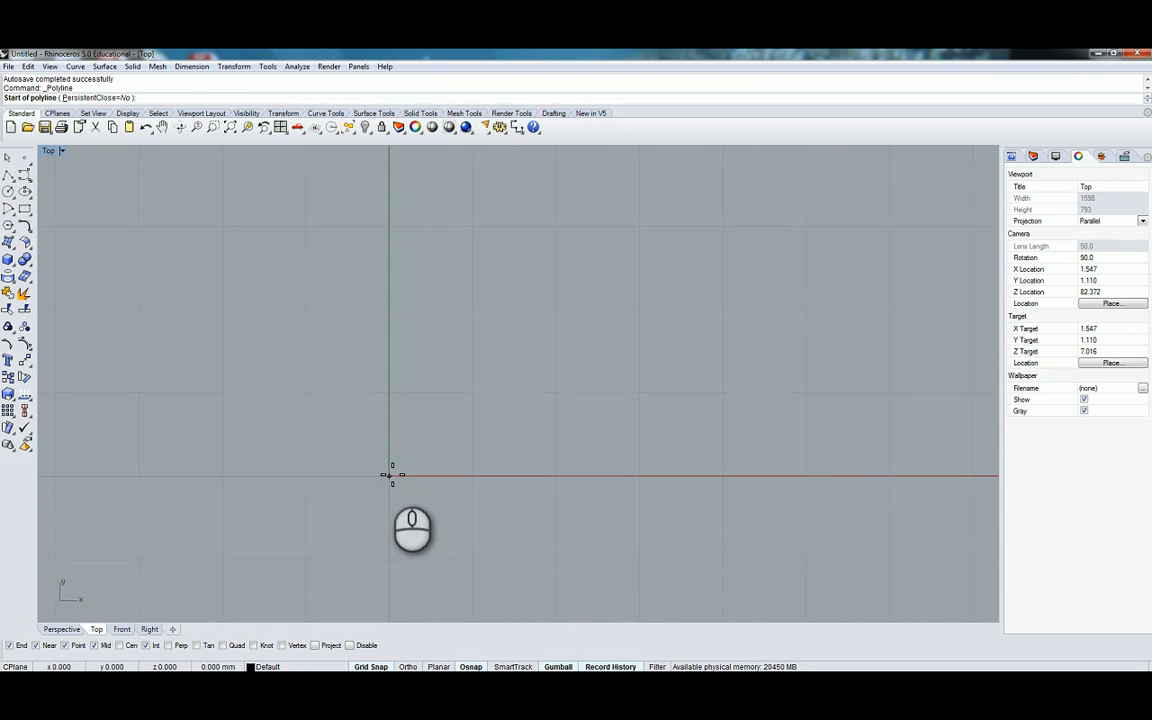
click(392, 475)
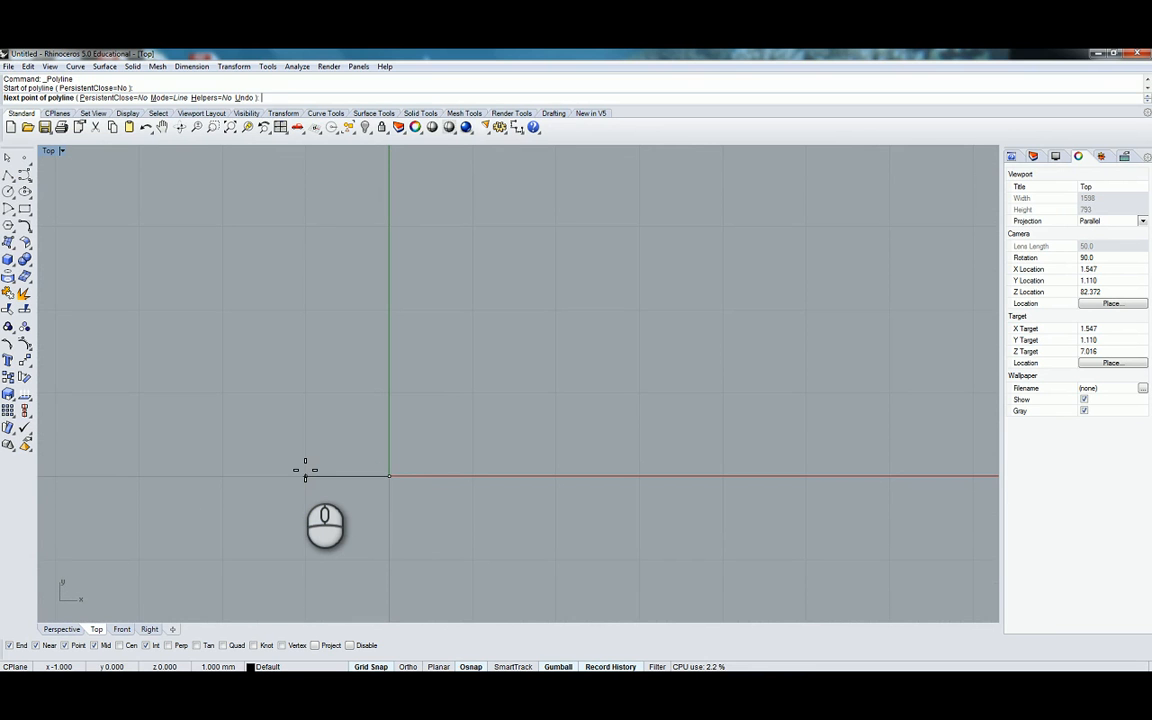
scroll(305, 470, down, 3)
right_drag(303, 470, 366, 468)
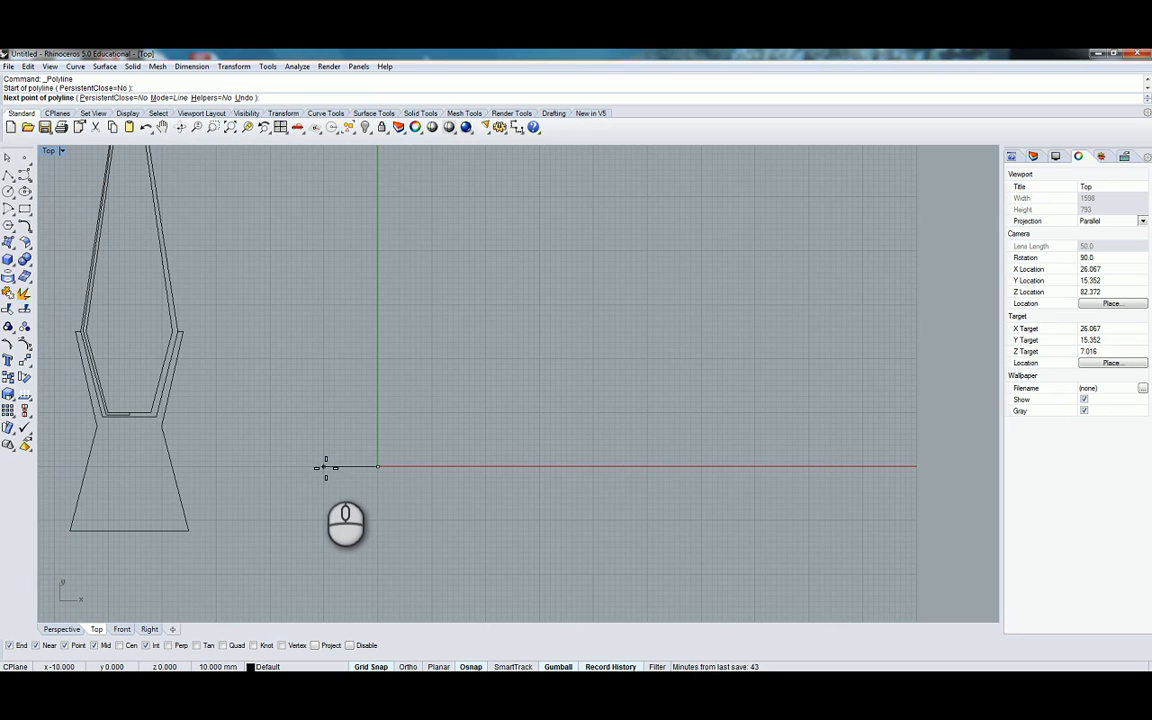
click(306, 467)
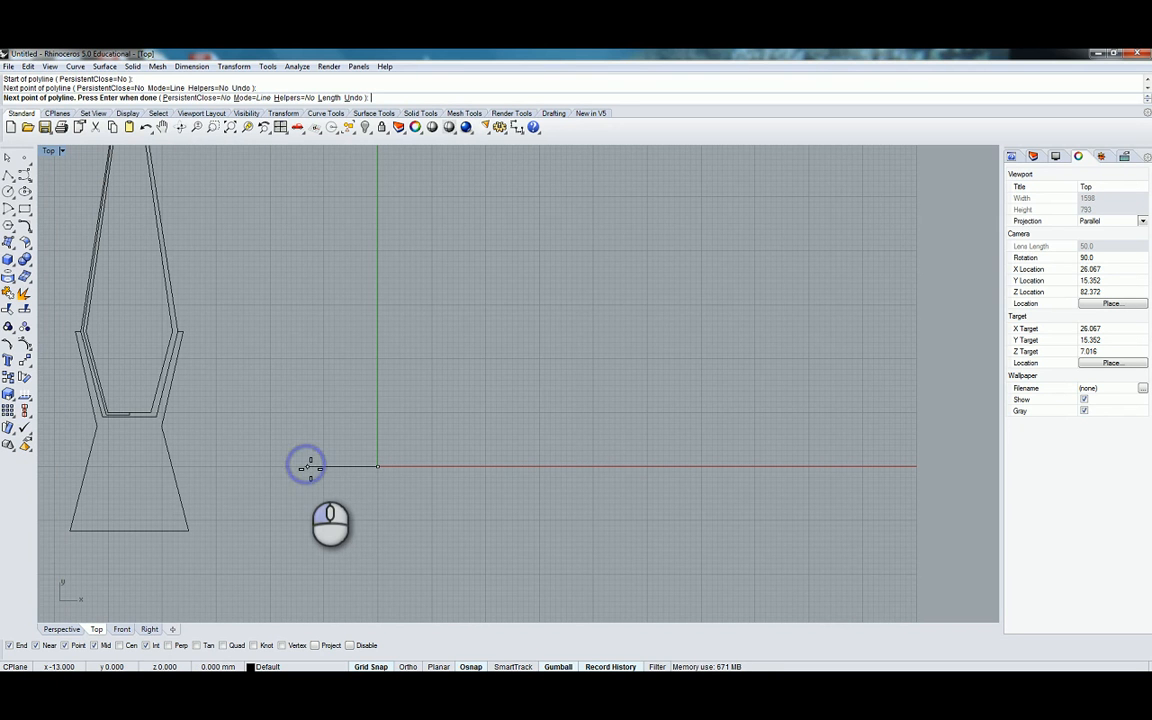
Continue the polyline up the outside of the base, through the waist at -8,16 to the rim at -13,27
scroll(333, 381, up, 3)
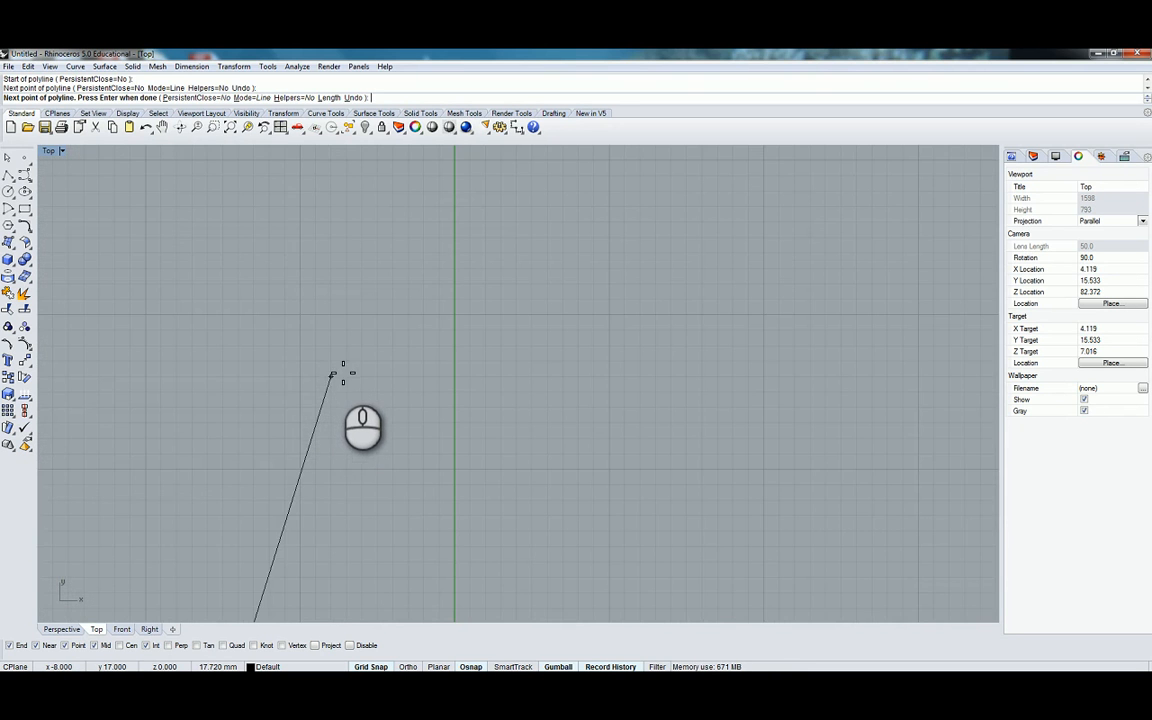
scroll(336, 366, down, 3)
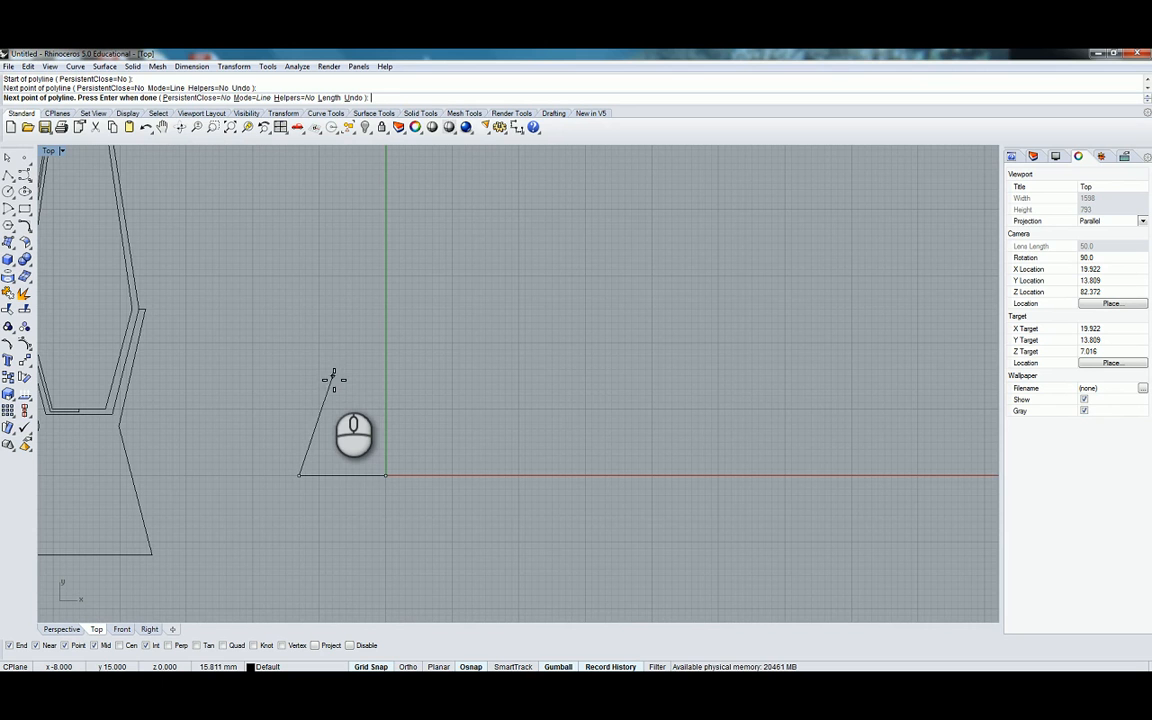
click(330, 362)
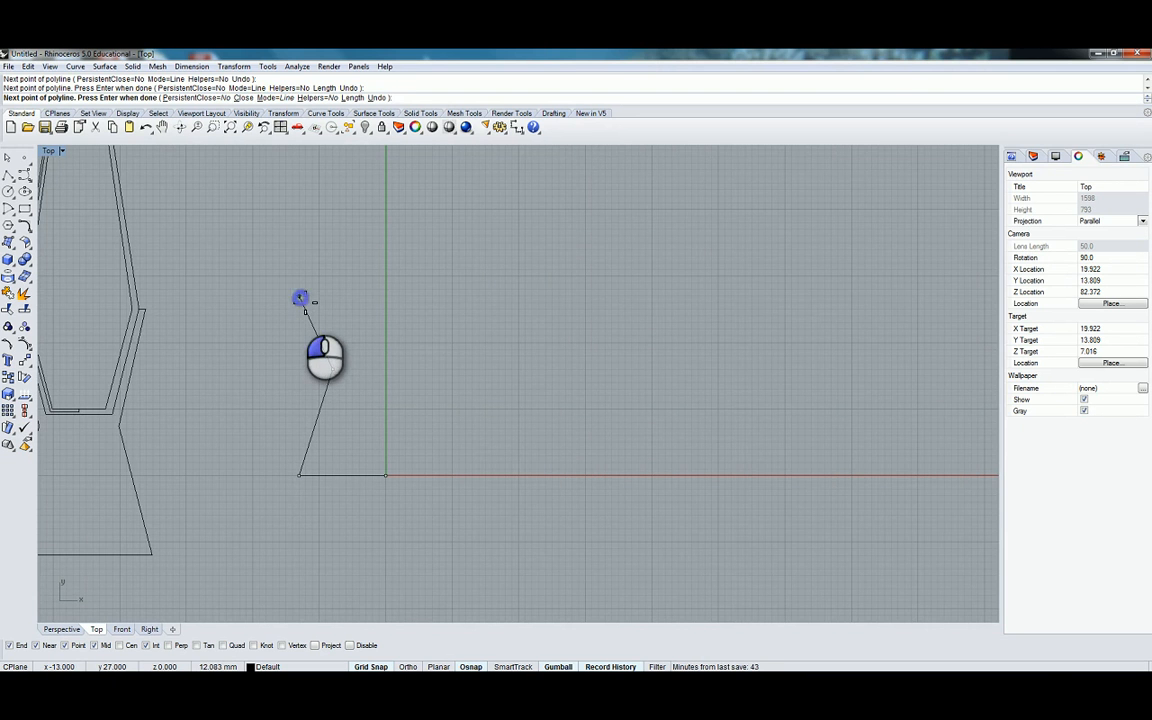
click(300, 297)
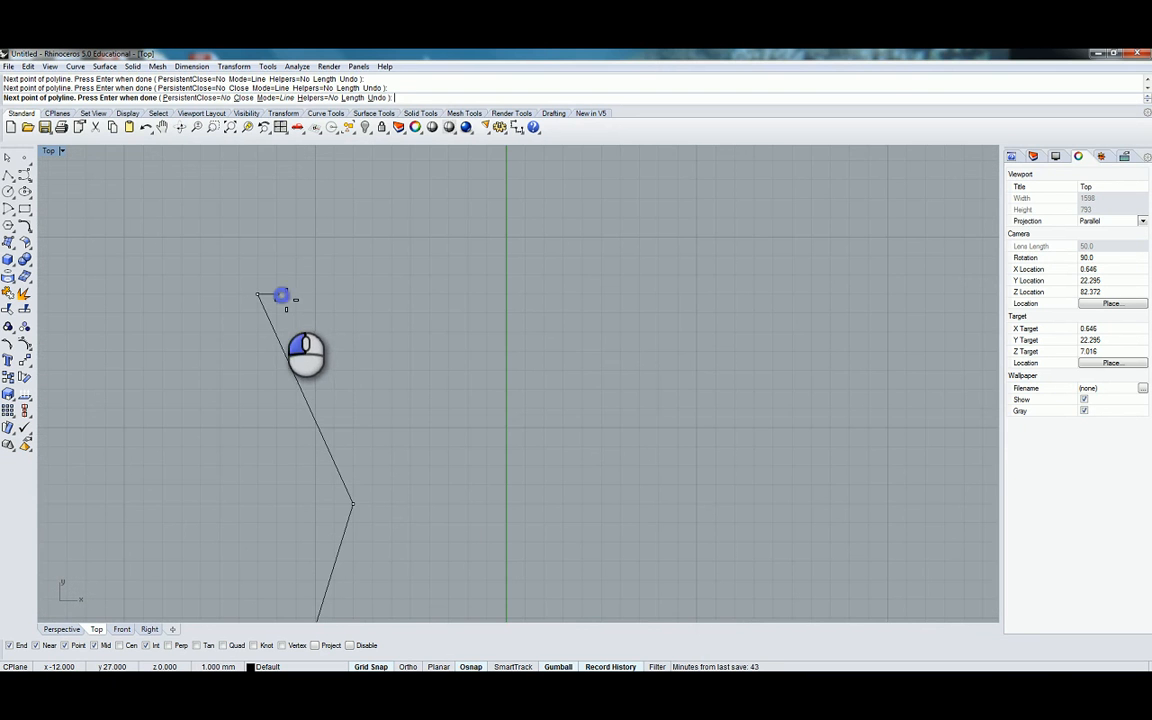
Trace the base's inner wall from -12,27 through -7,16 and -11,1 to the Y axis at 0,1, and finish the polyline
click(376, 500)
right_drag(360, 560, 396, 261)
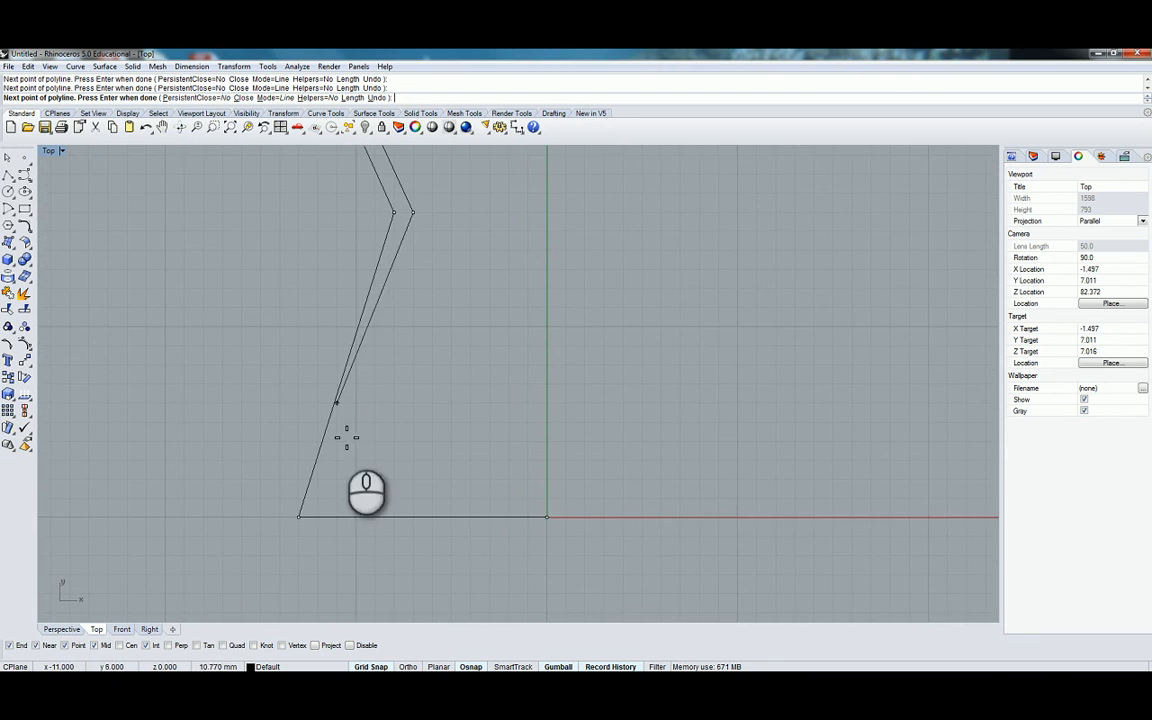
click(337, 497)
right_click(516, 449)
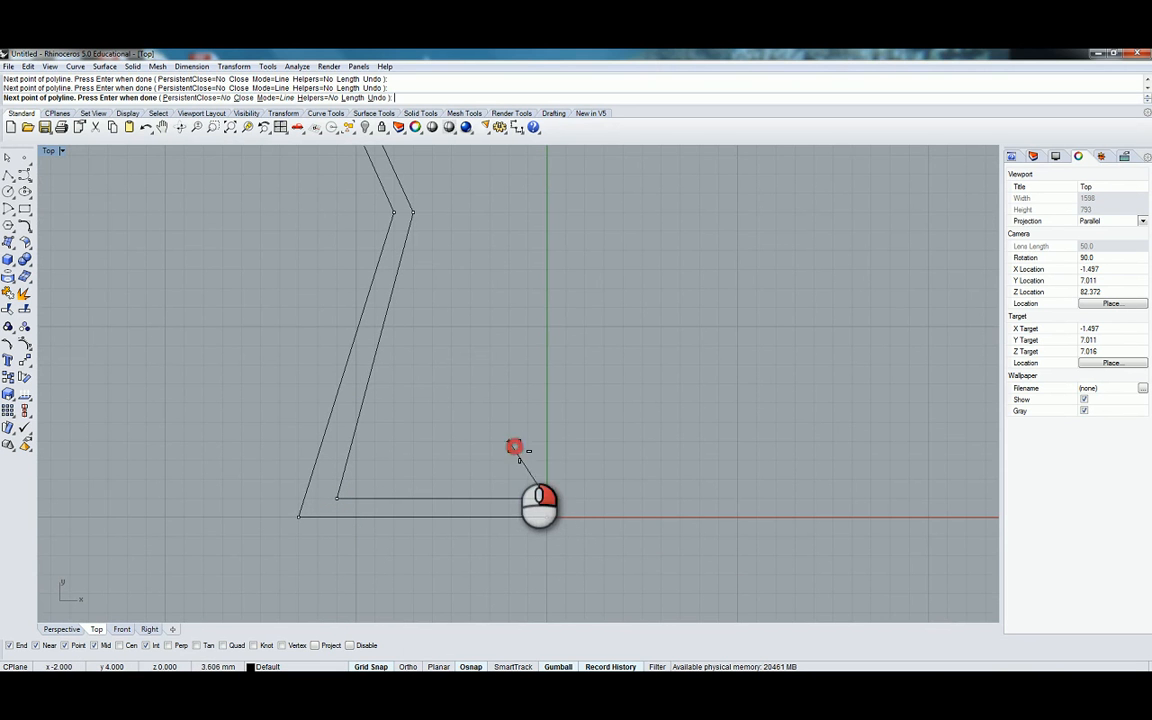
Draw the bottle's lower outer profile as a polyline from 0,16 to the inner waist corner, ending at the base's inner rim corner
right_drag(496, 371, 485, 534)
scroll(480, 512, down, 10)
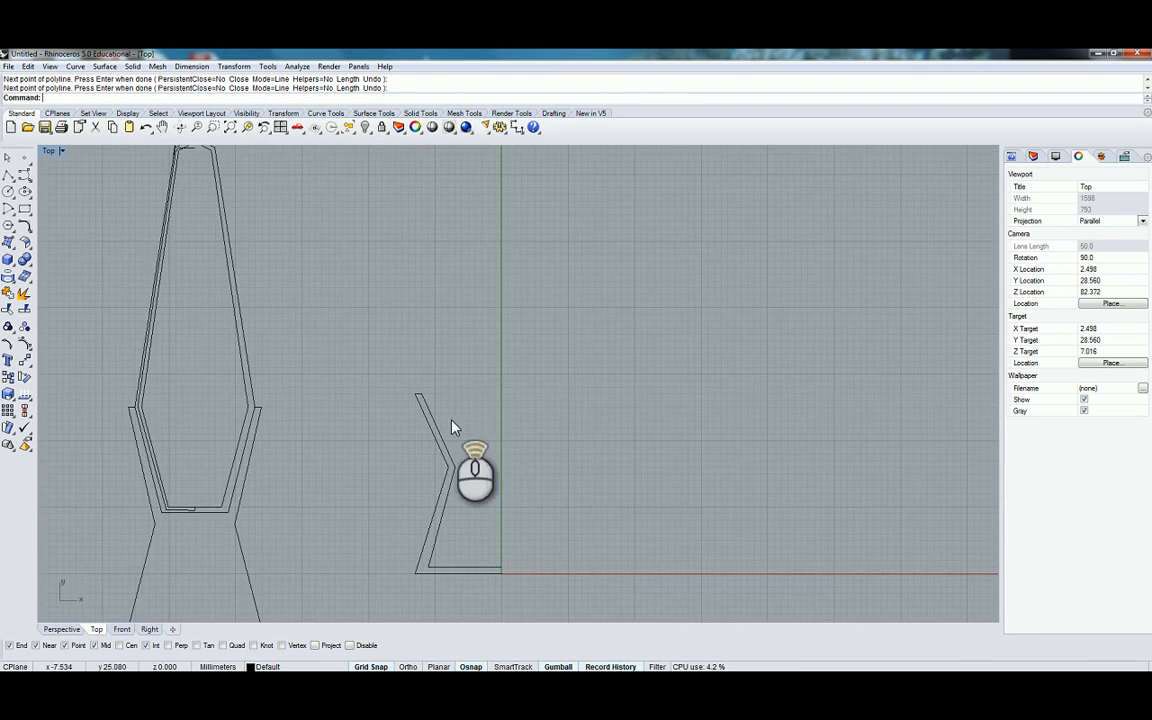
scroll(455, 432, up, 10)
right_drag(477, 472, 319, 341)
right_click(407, 459)
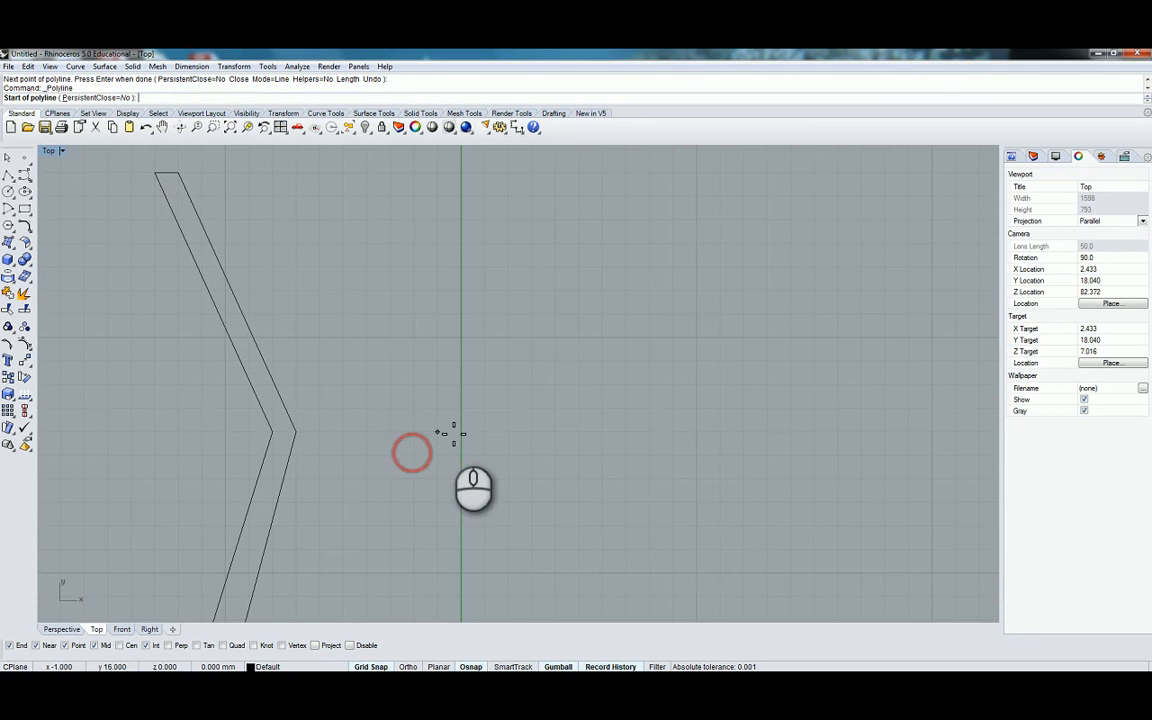
click(461, 432)
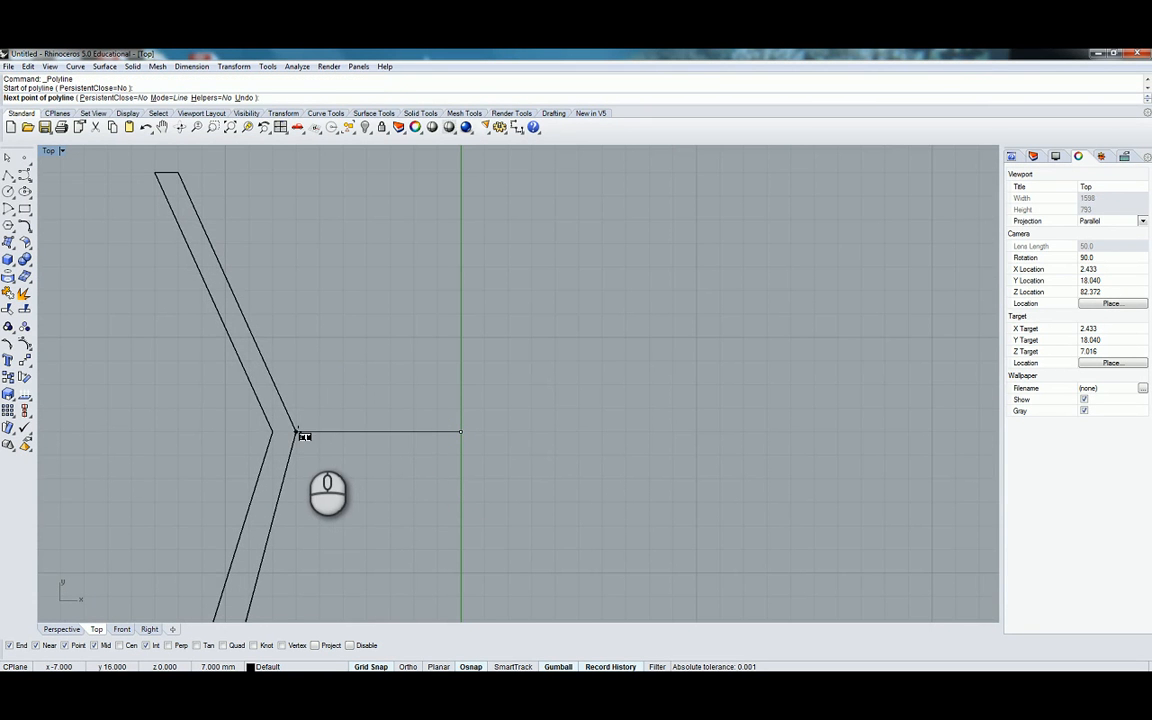
click(298, 433)
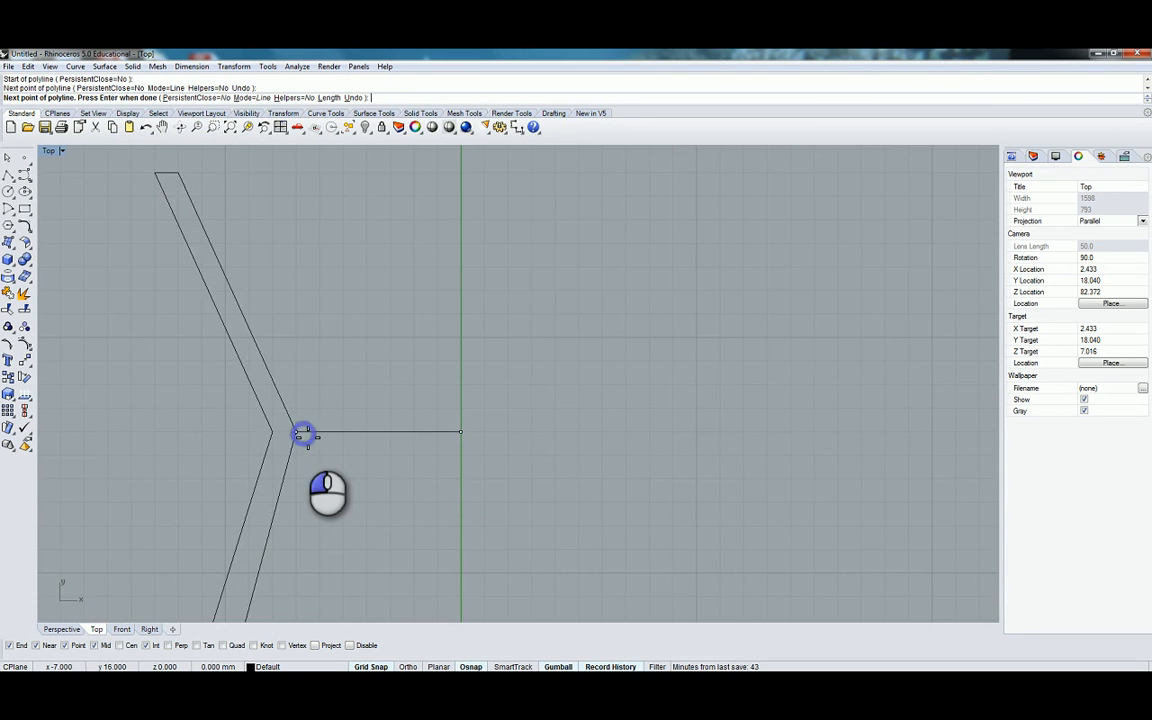
click(178, 175)
right_drag(190, 206, 215, 434)
scroll(220, 434, down, 10)
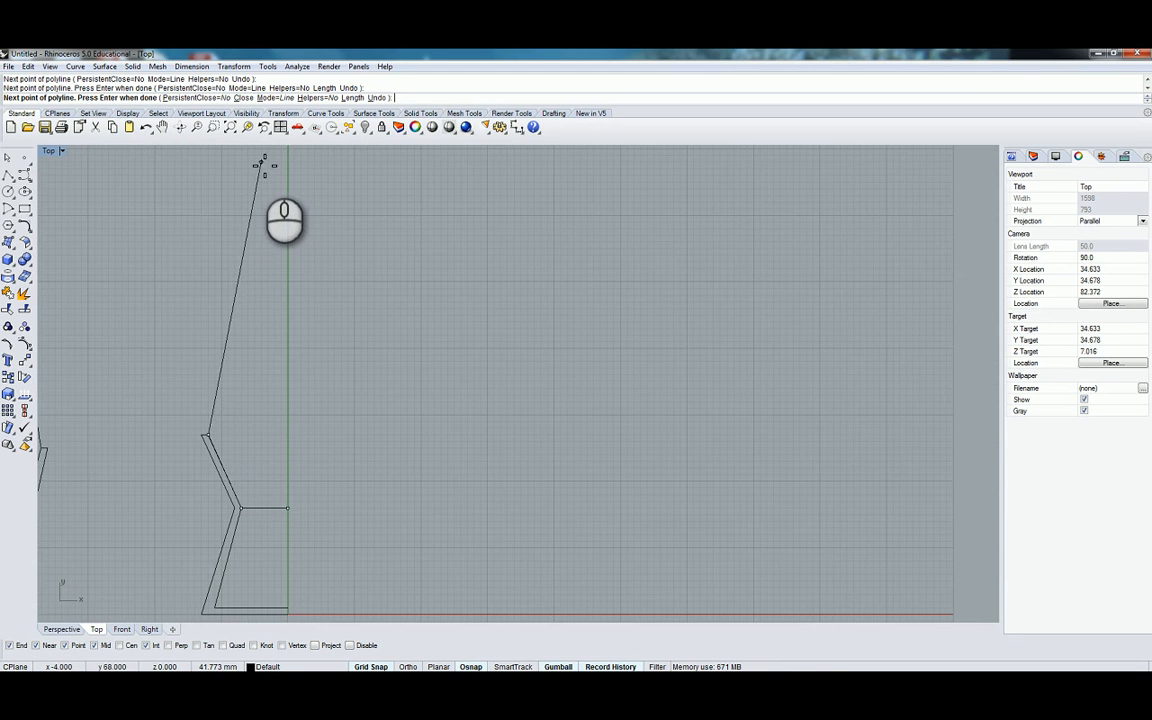
right_drag(265, 166, 259, 204)
scroll(259, 204, up, 4)
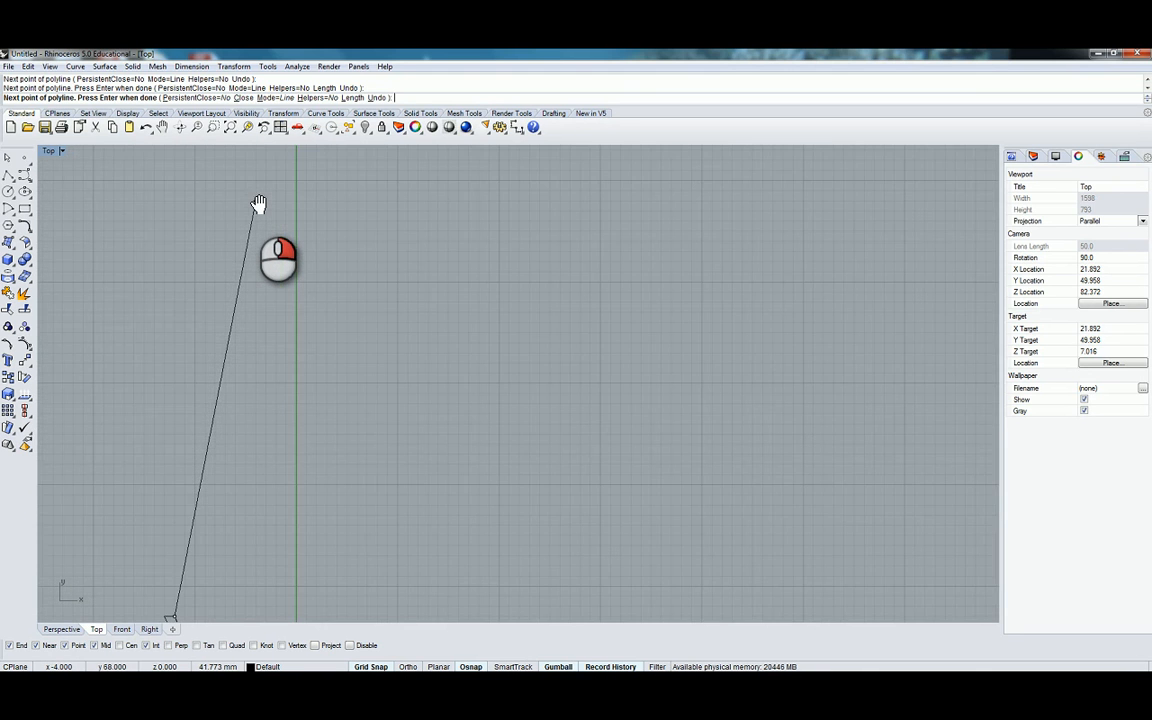
scroll(258, 204, down, 3)
right_click(256, 202)
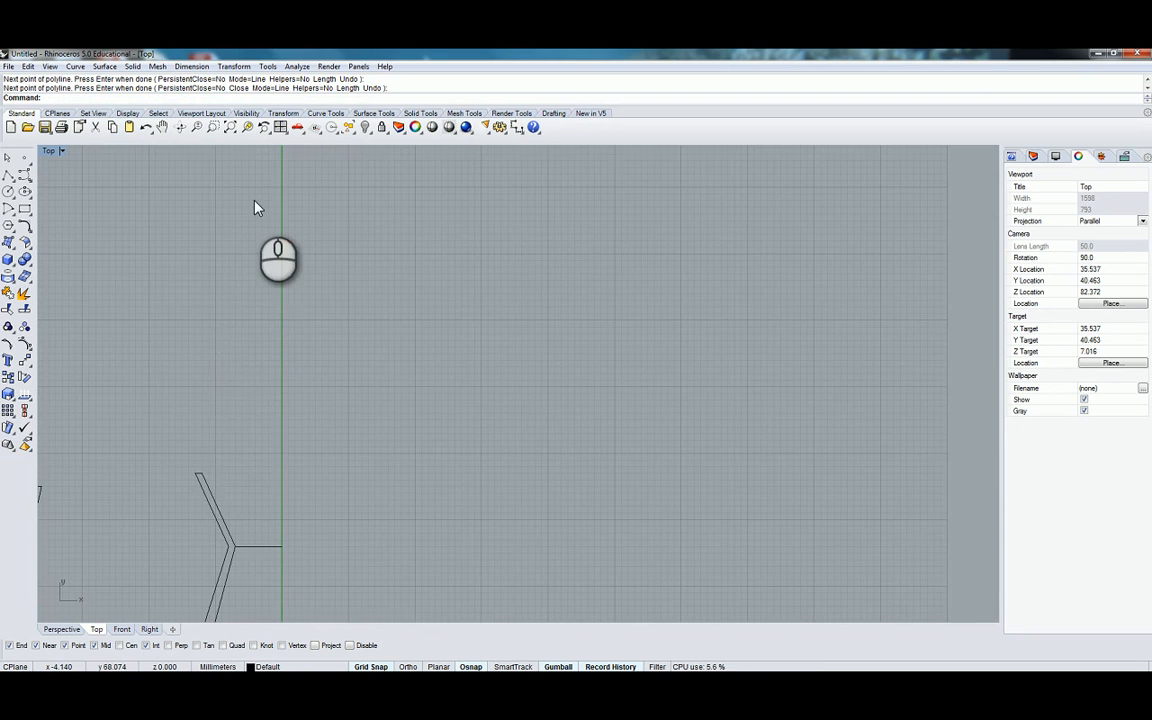
Draw a straight polyline for the bottle's upper outer side, from the base's inner rim corner up to -3,68
right_click(204, 474)
click(200, 473)
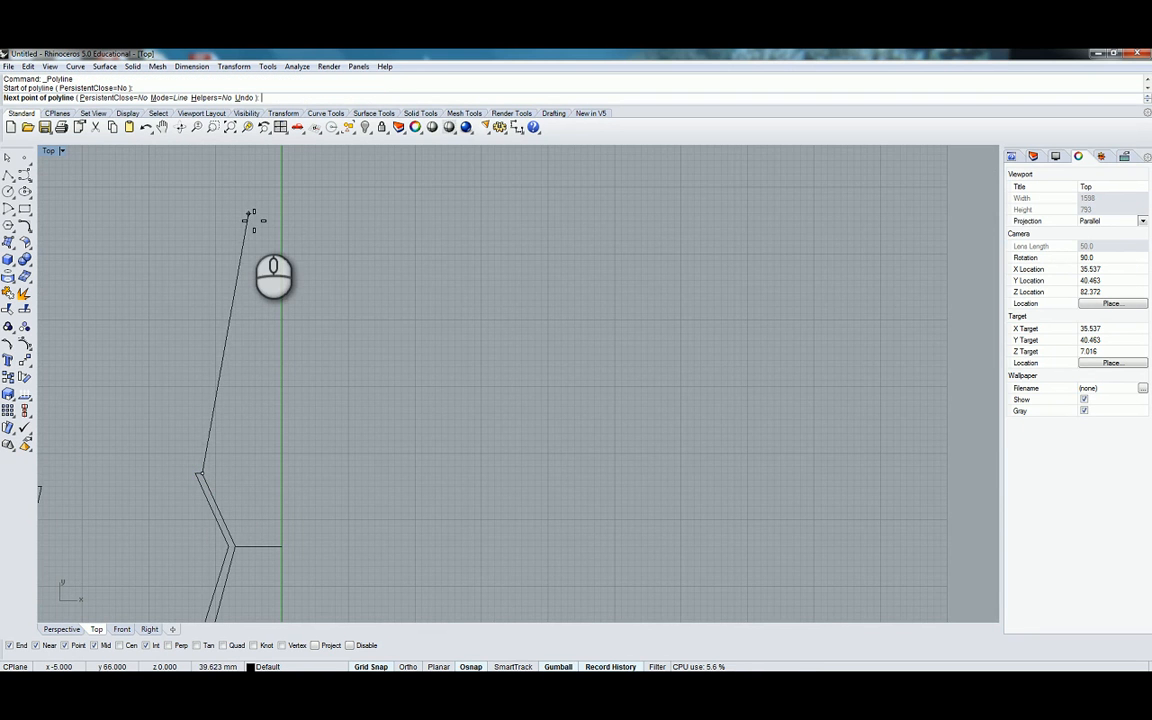
scroll(260, 206, up, 4)
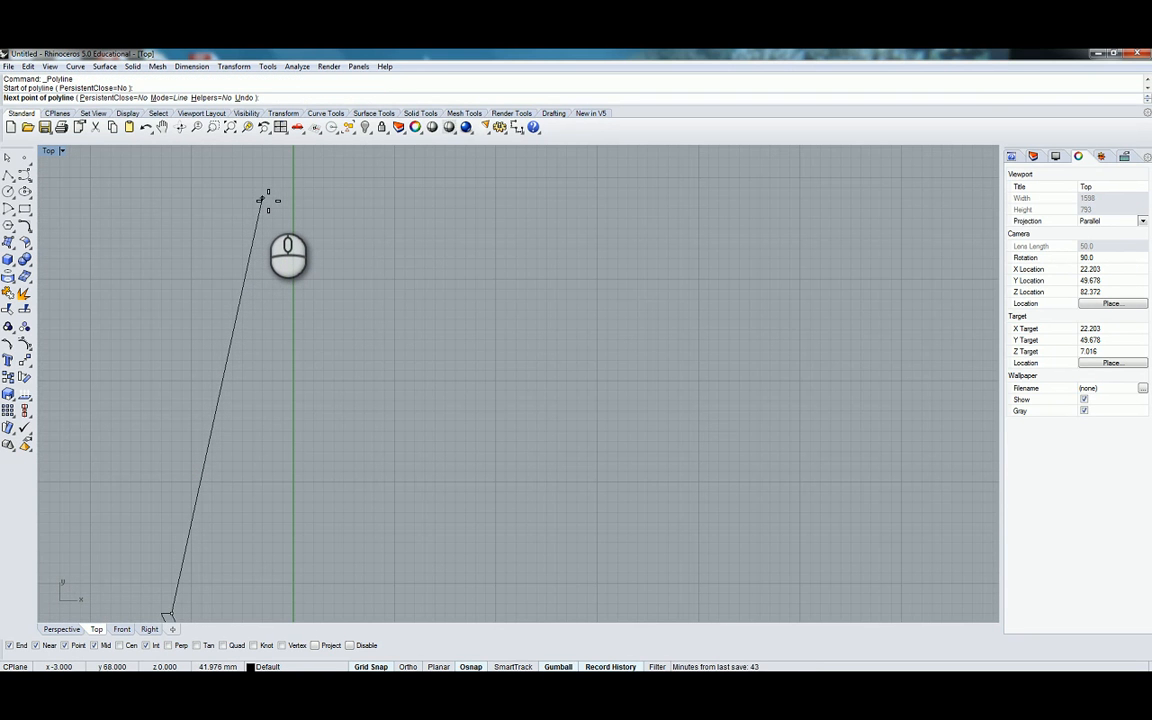
click(261, 198)
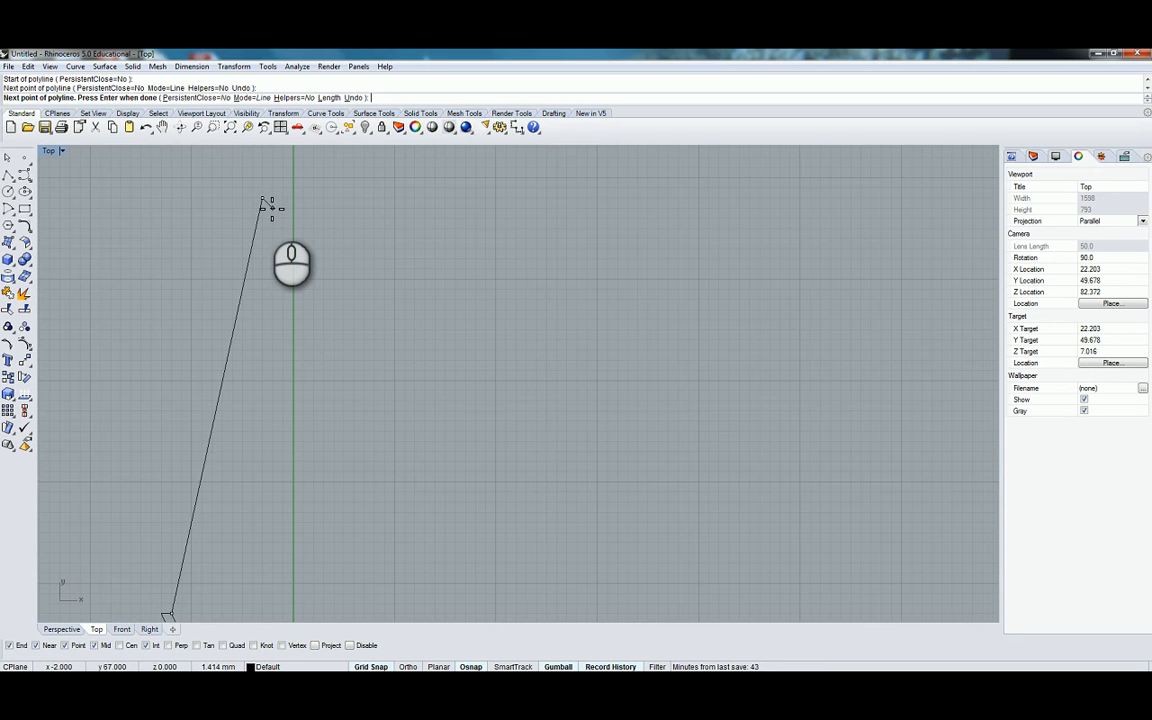
right_click(279, 207)
right_click(278, 204)
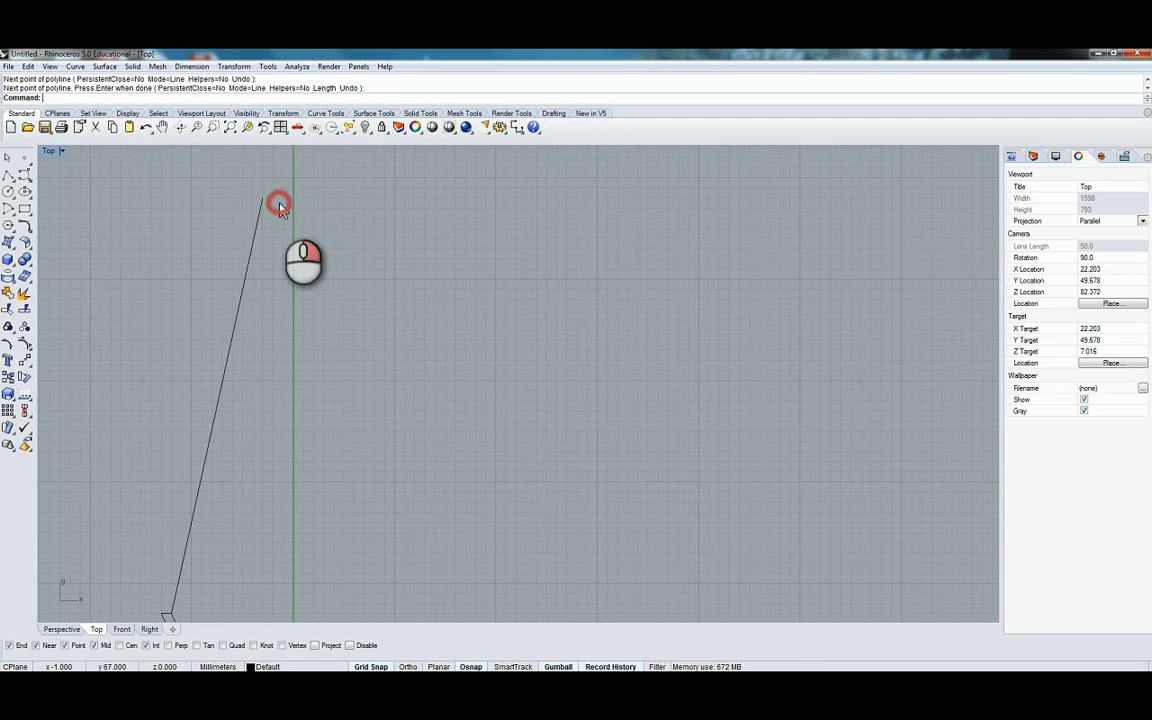
right_click(276, 193)
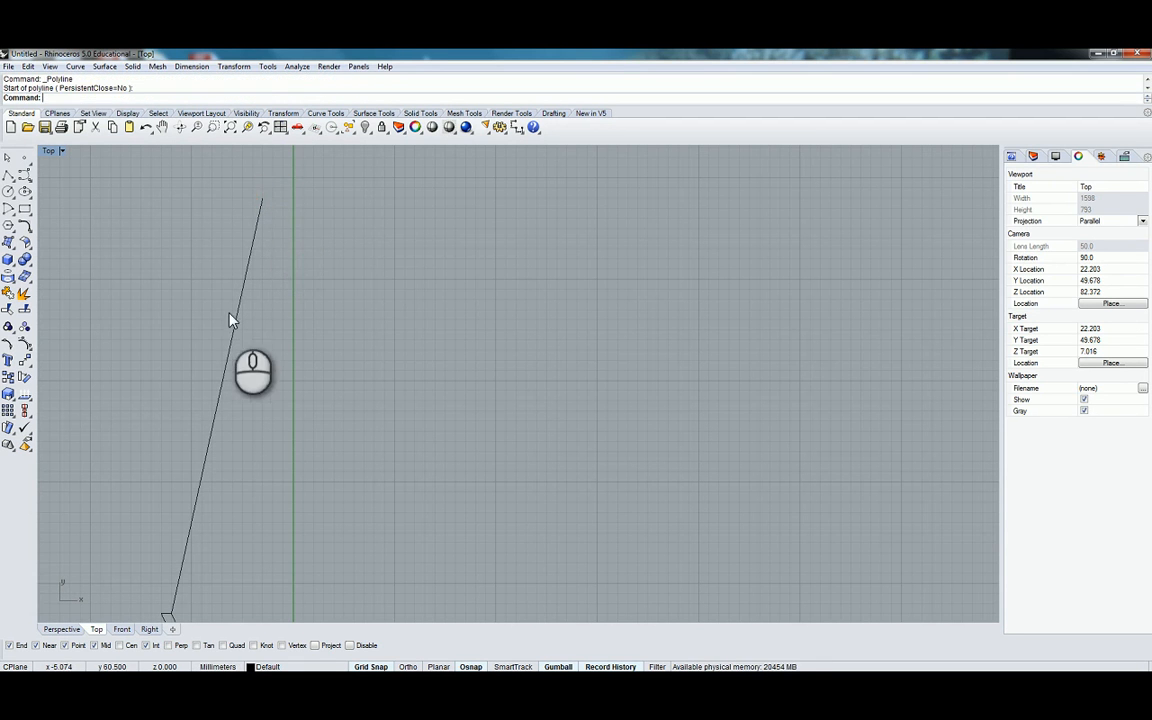
right_drag(211, 339, 258, 290)
scroll(258, 238, down, 5)
scroll(234, 403, up, 2)
scroll(232, 409, down, 2)
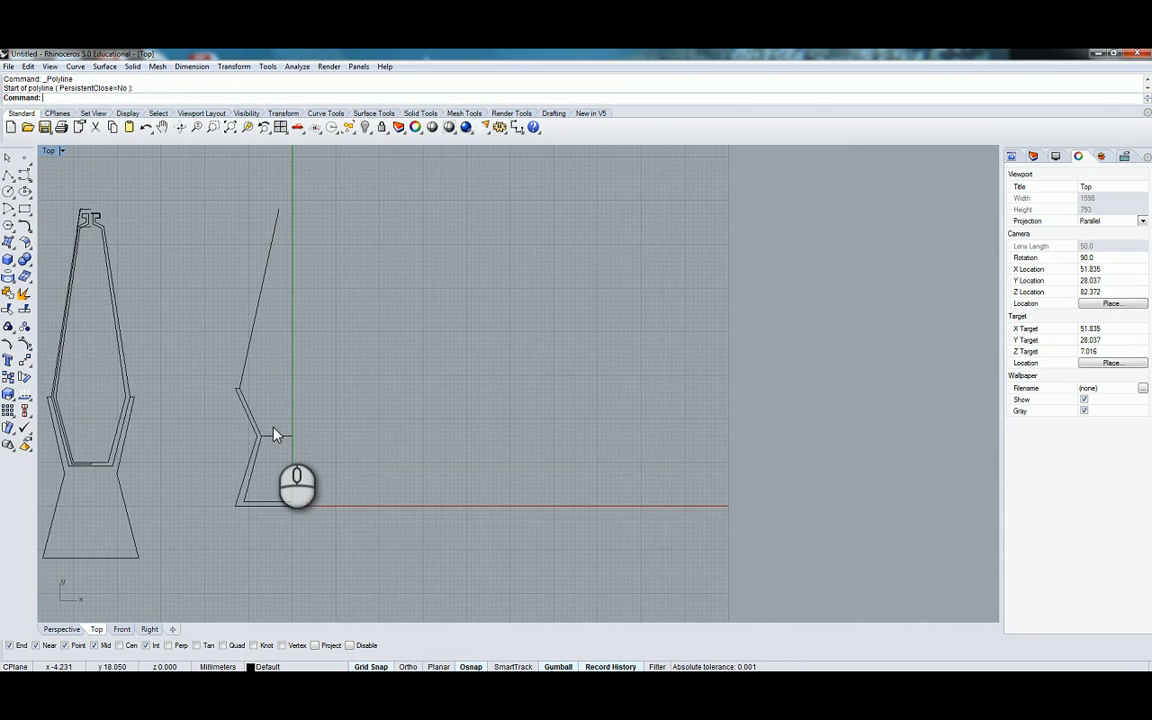
scroll(276, 436, up, 2)
scroll(276, 438, down, 2)
Start the bottle's inner wall polyline at 0,17 and run it through -6,17 to -11,27, inside the lower outer profile
right_drag(275, 437, 314, 428)
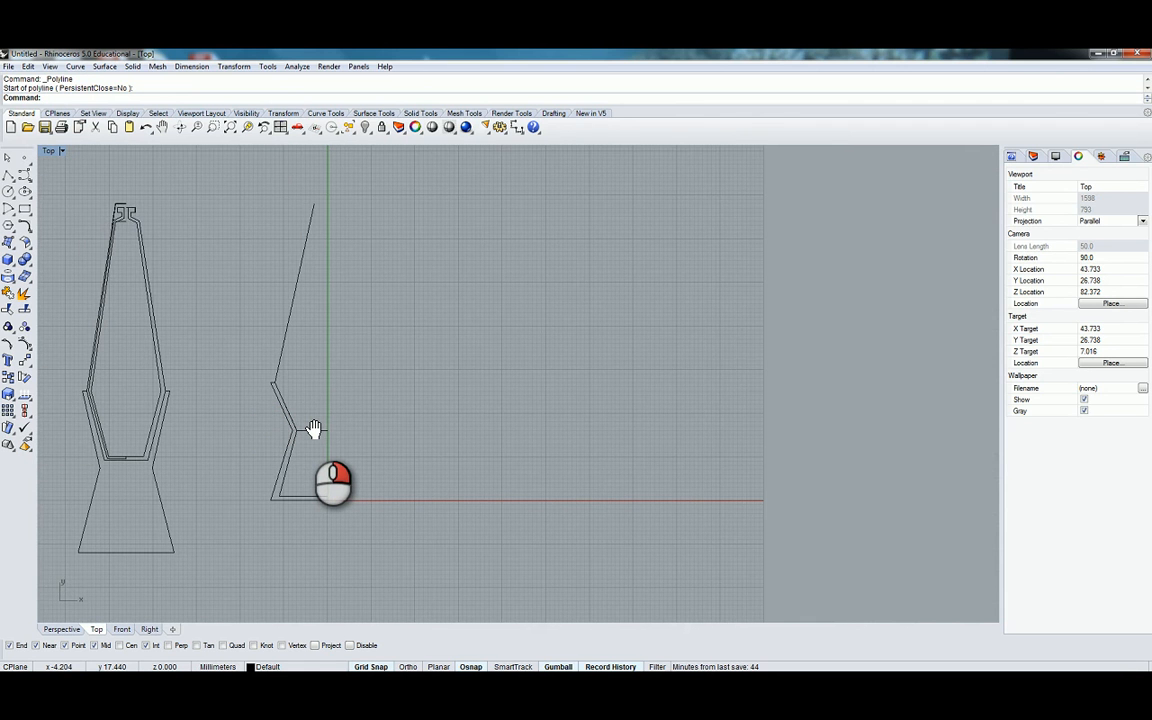
scroll(311, 430, up, 2)
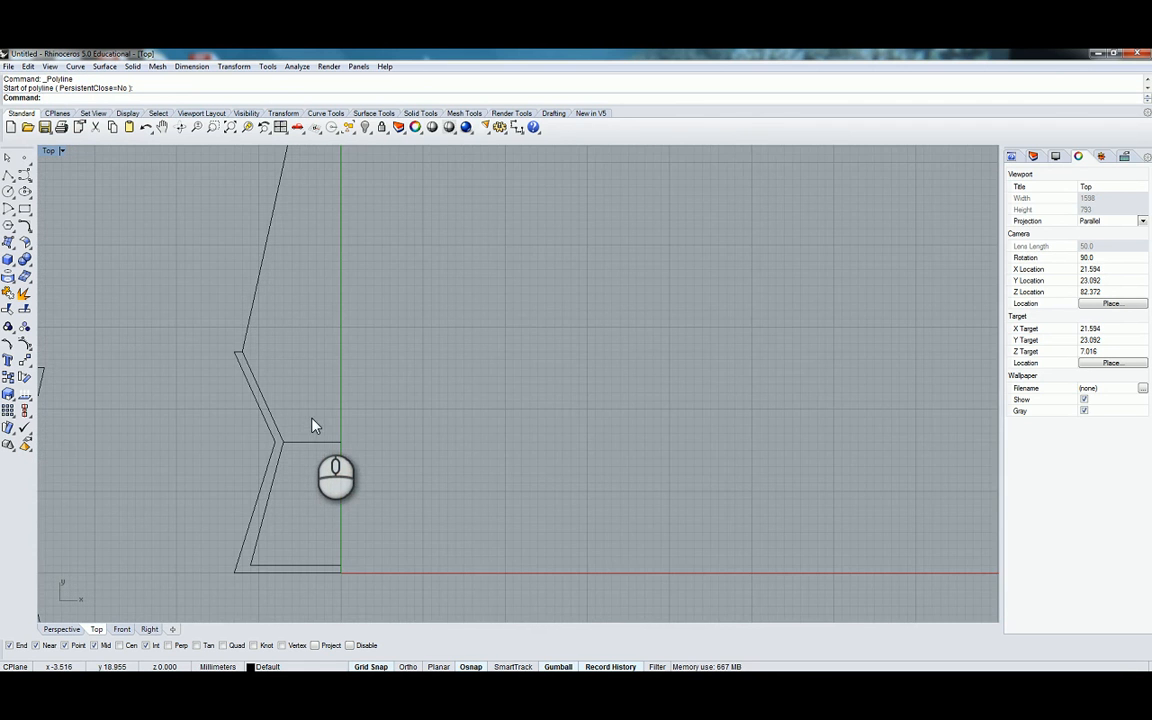
scroll(316, 437, up, 1)
right_click(315, 438)
scroll(339, 442, up, 4)
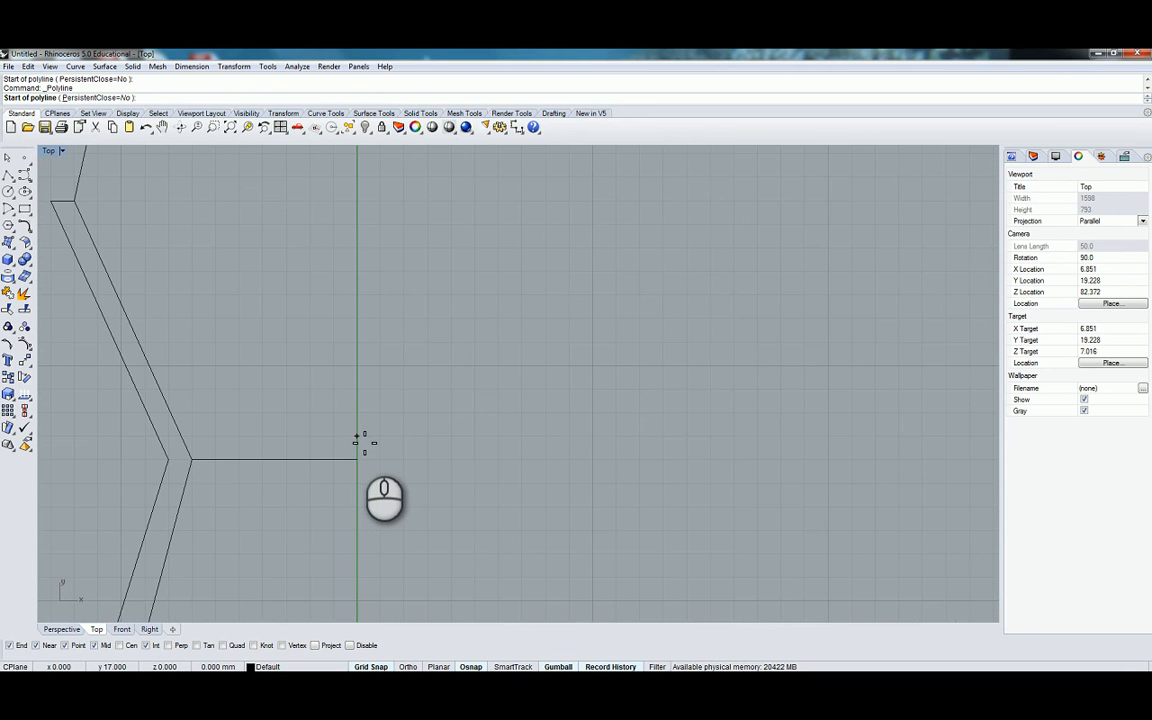
click(357, 440)
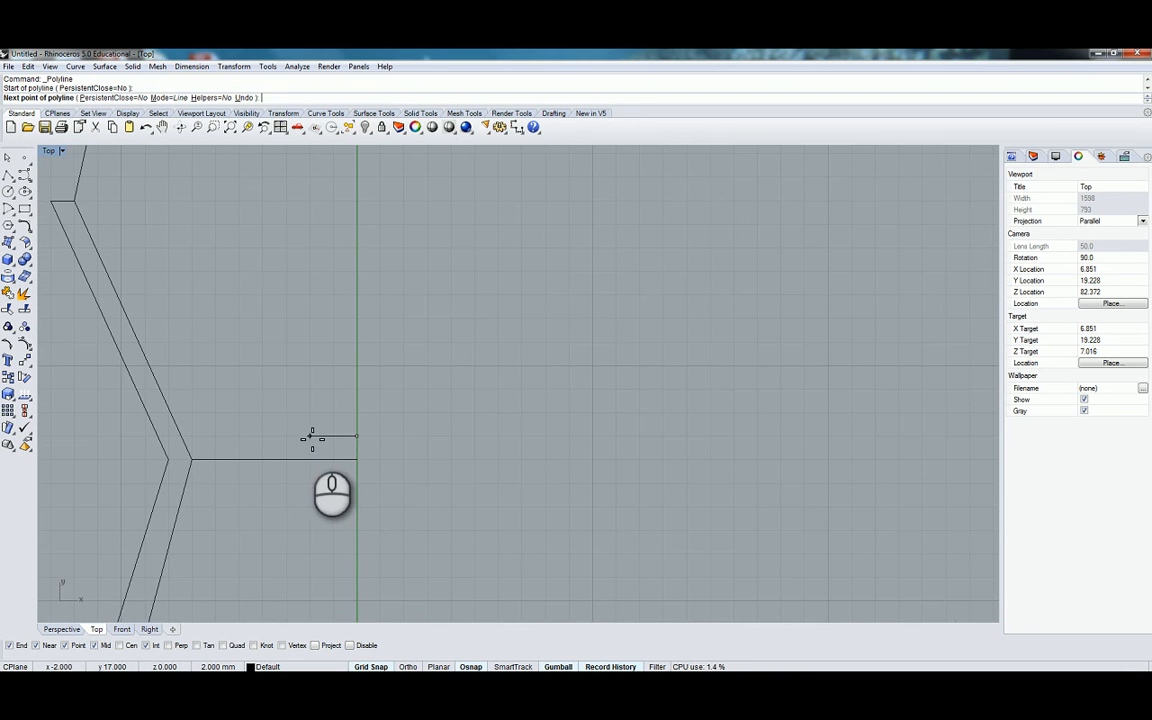
click(215, 436)
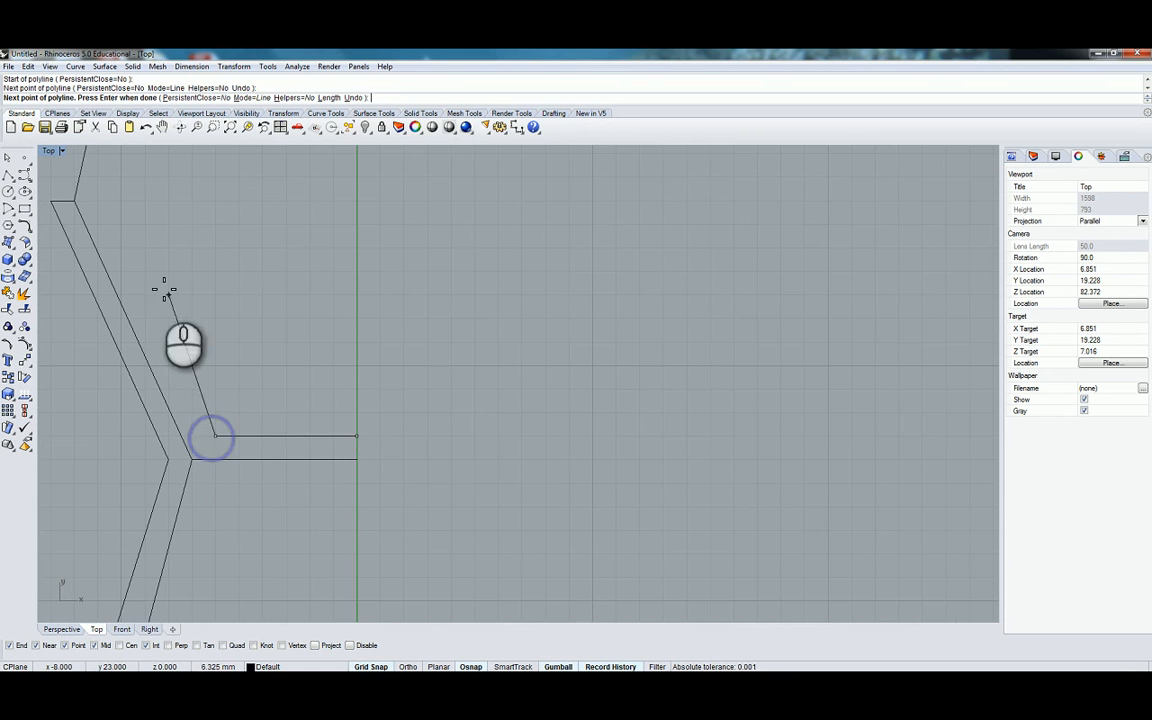
click(99, 202)
Extend the inner wall polyline up to -2,68, level with the outer side's upper end, and finish it
right_drag(121, 188, 92, 605)
right_drag(95, 172, 60, 606)
right_drag(72, 155, 106, 318)
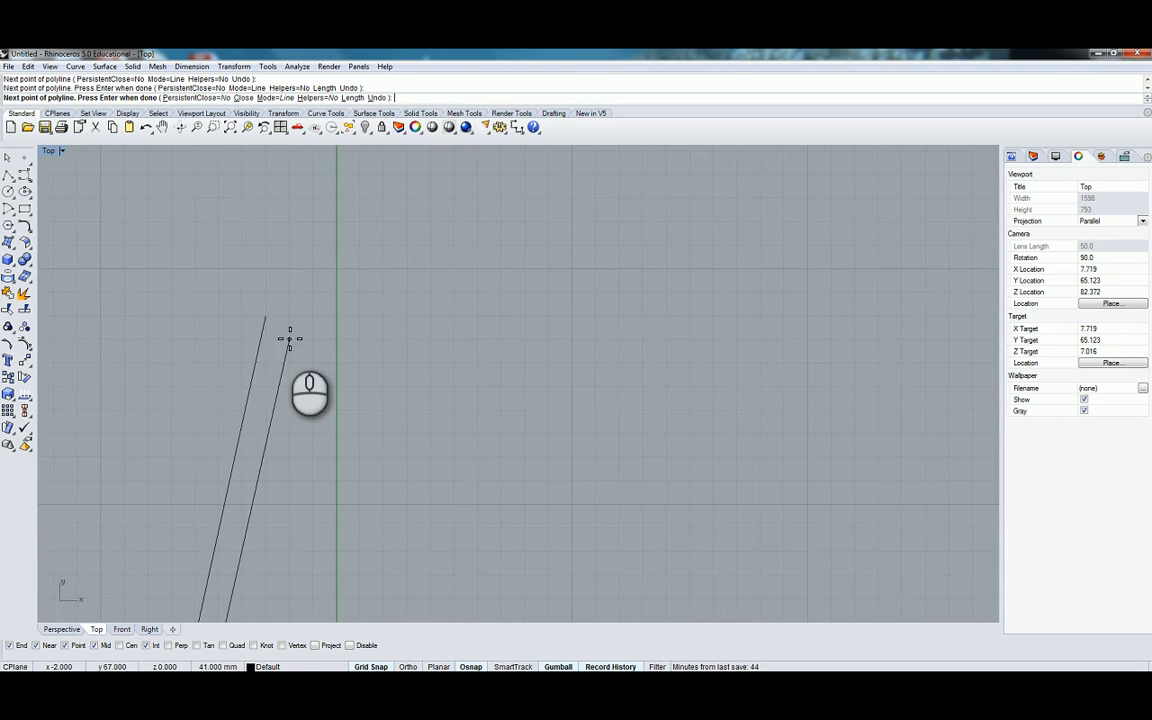
click(288, 322)
right_click(287, 323)
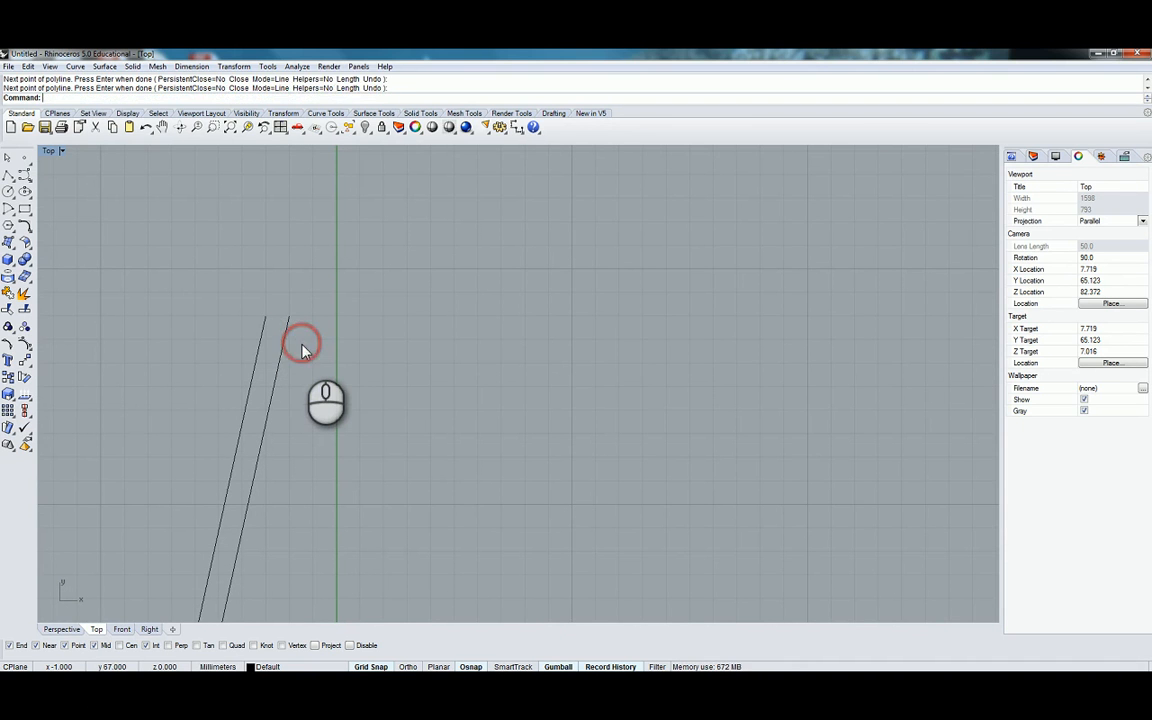
Start the bottle neck polyline at the outer side's upper end -3,68 and run it through -1,70, -1,71 and -2,71 to -2,72
right_click(276, 312)
click(266, 313)
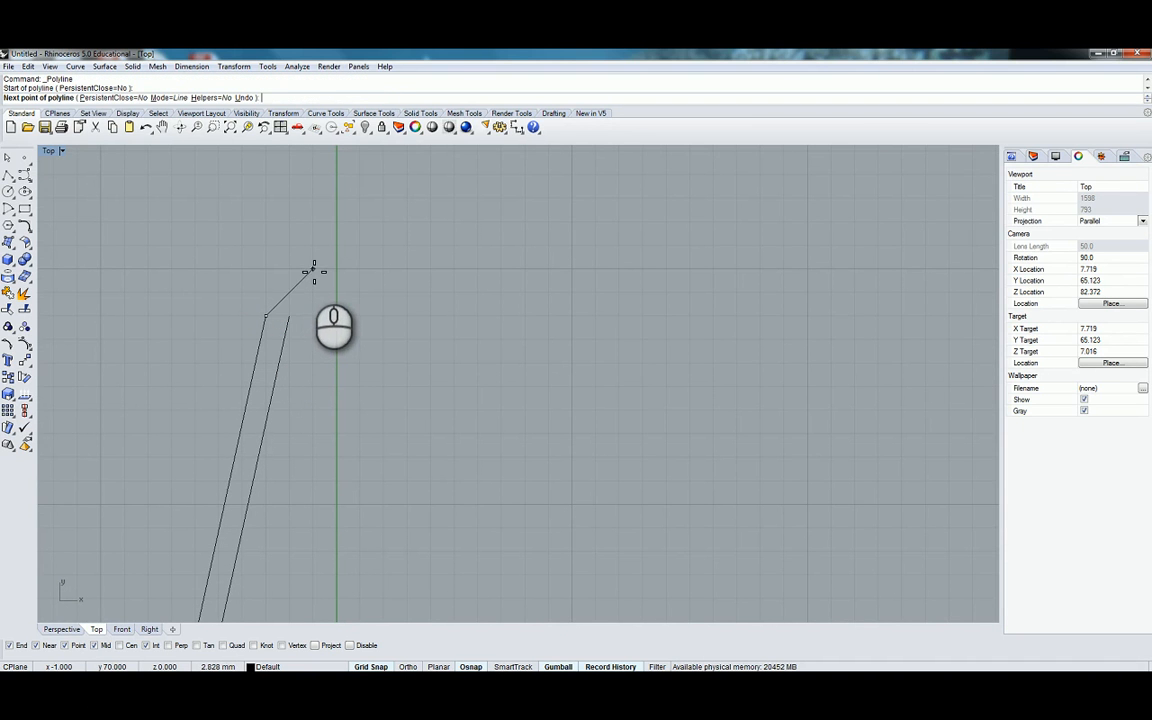
click(313, 264)
click(311, 248)
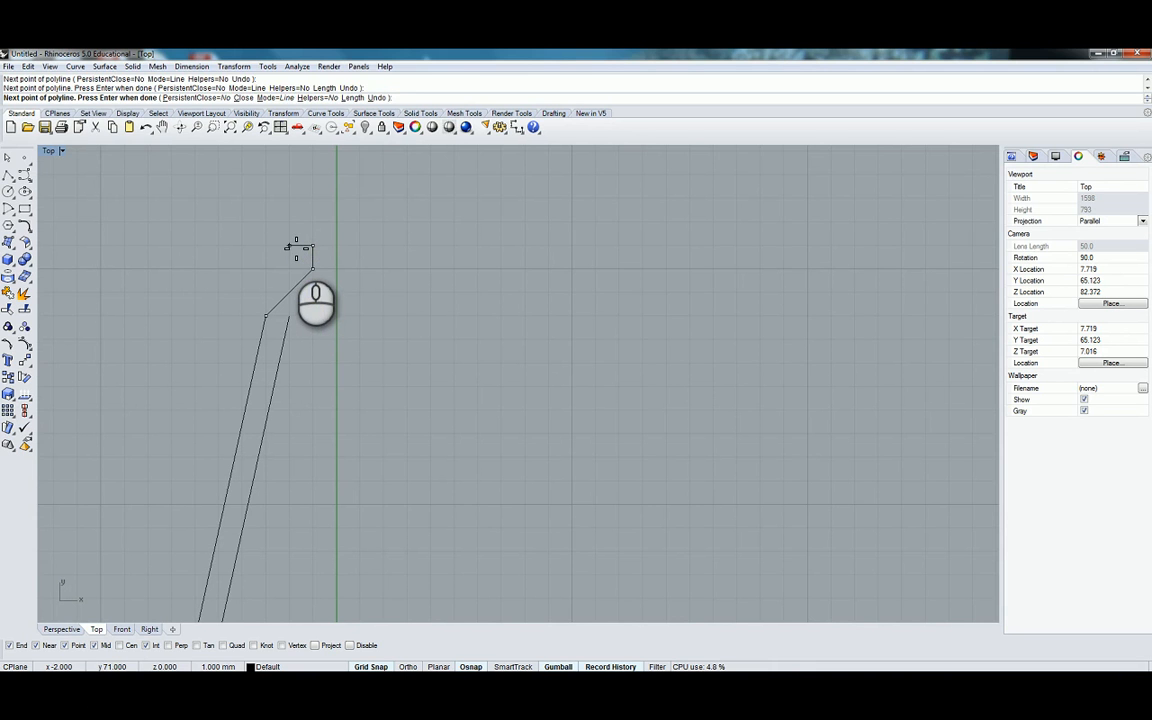
click(290, 245)
click(290, 222)
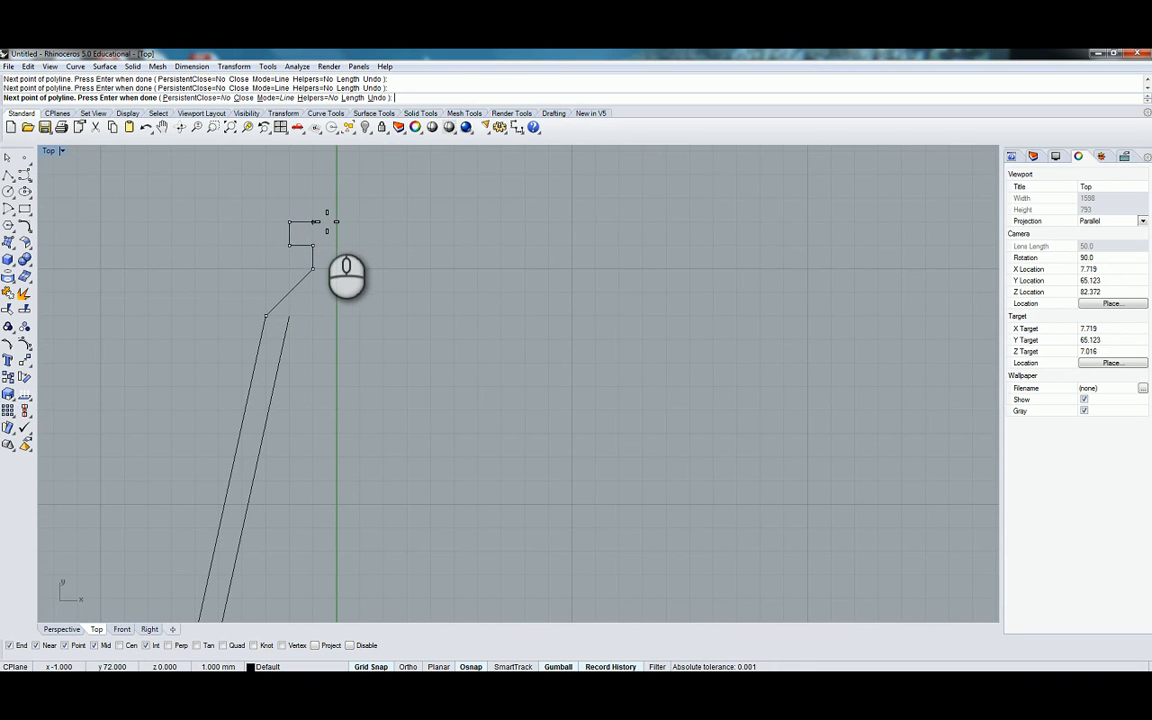
With grid snap off, continue the neck polyline to about -0.3,72, straight down to about 69.9, and end at the inner wall's upper end
scroll(328, 221, up, 2)
scroll(329, 222, up, 2)
click(371, 666)
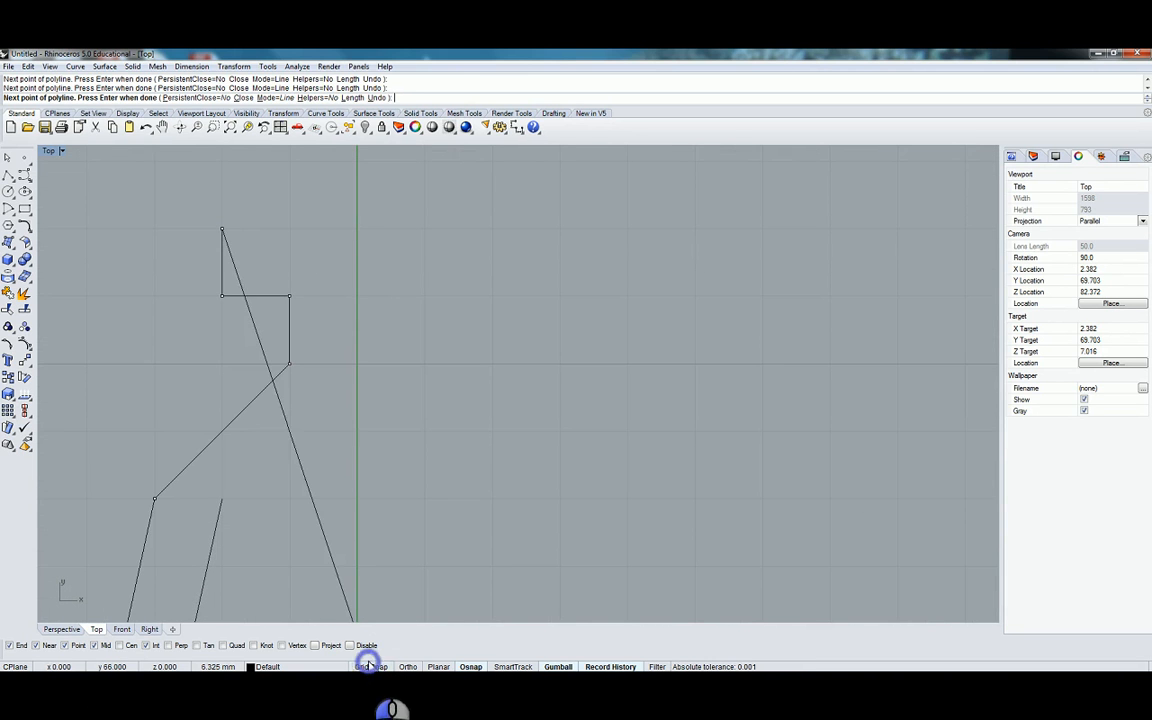
click(338, 229)
key(F8)
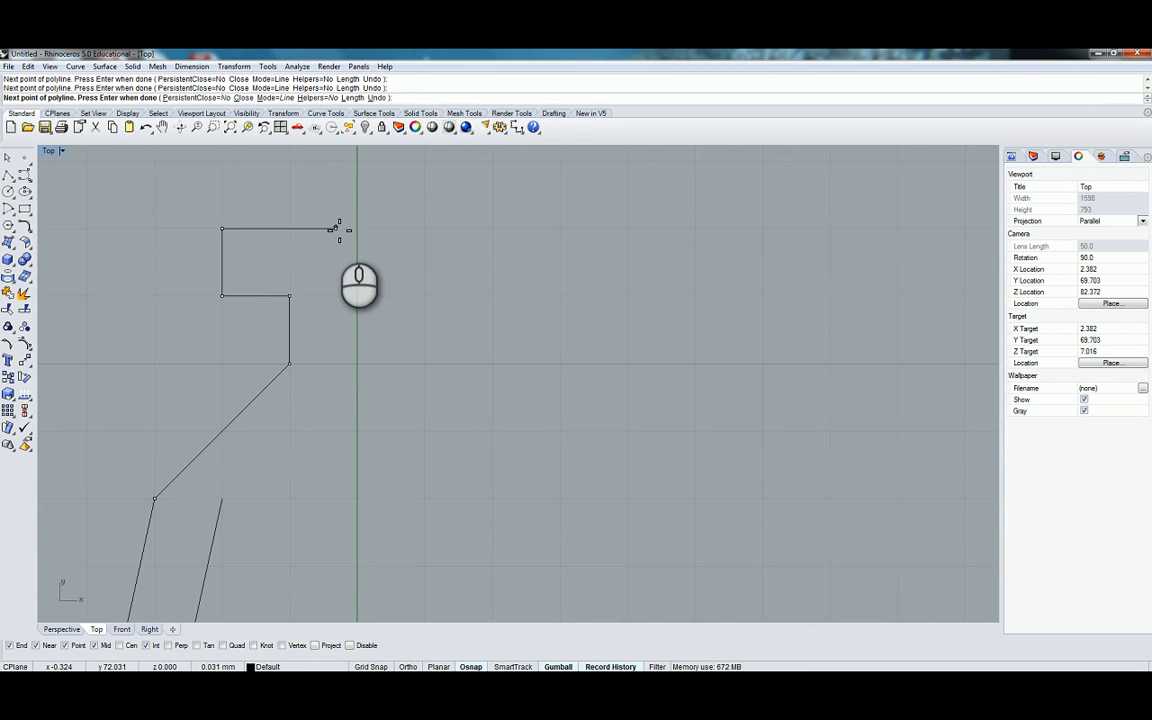
key(F8)
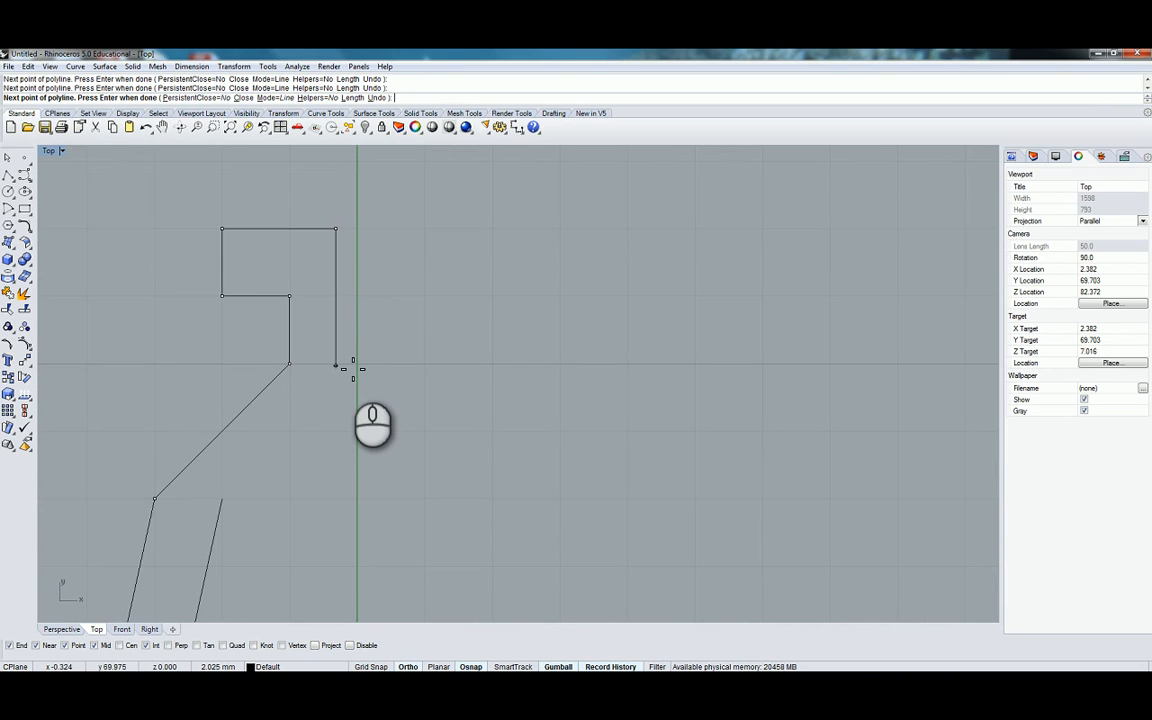
click(337, 370)
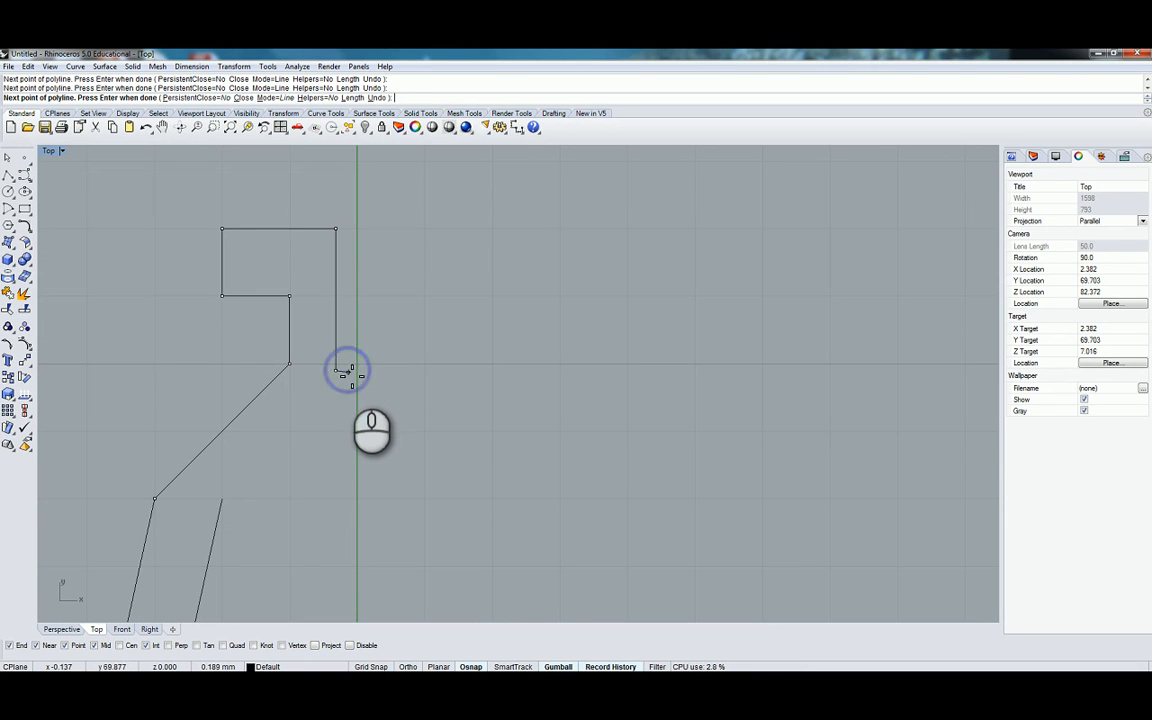
key(F8)
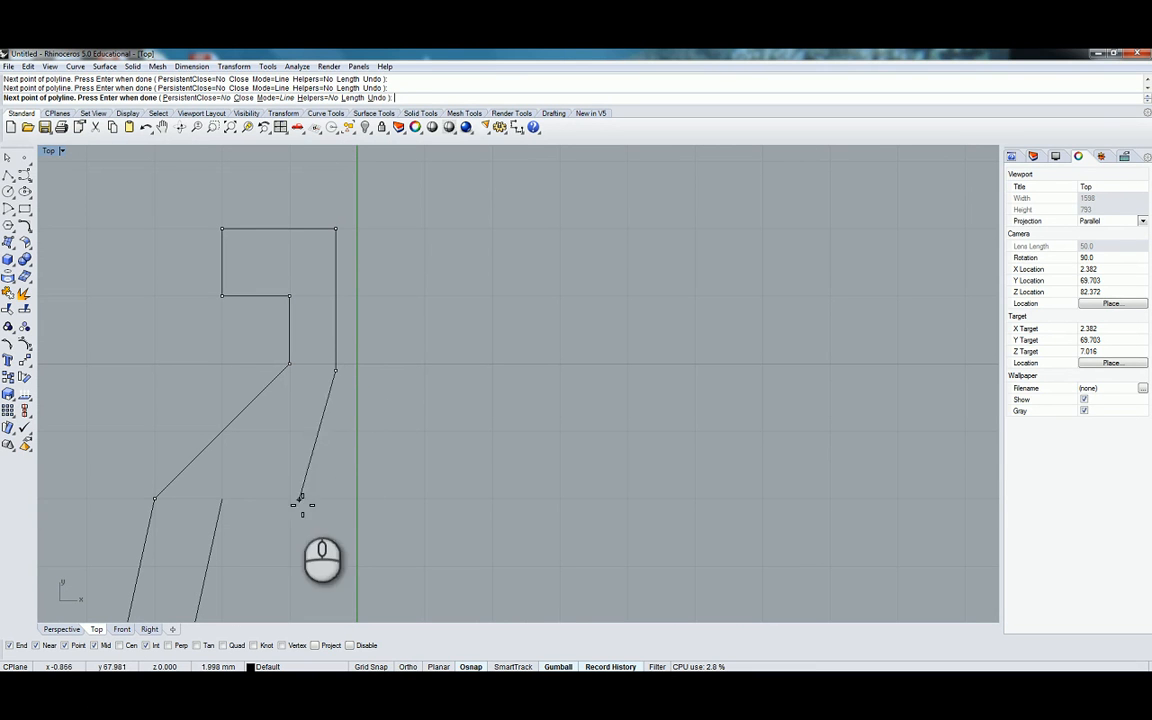
click(220, 495)
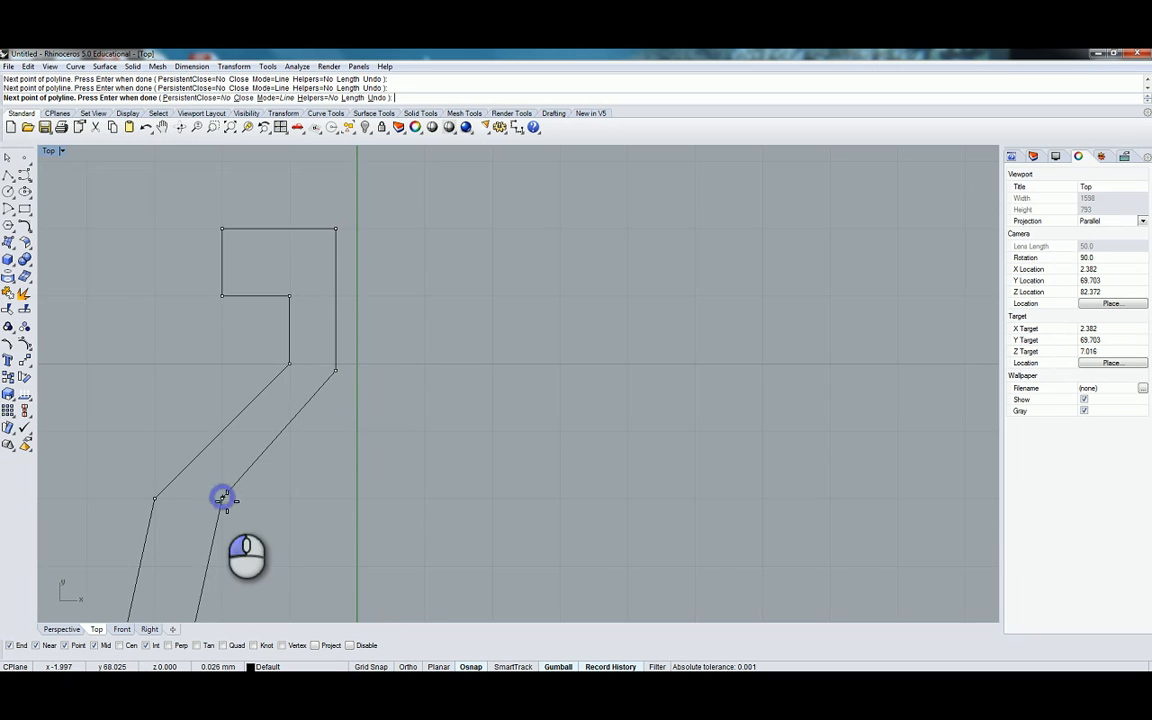
right_click(340, 527)
Join the inner wall, upper outer side, neck and lower outer profile into one bottle curve, check its selection and deselect it
right_drag(340, 527, 357, 293)
scroll(352, 431, down, 10)
scroll(352, 293, down, 9)
right_drag(316, 341, 305, 206)
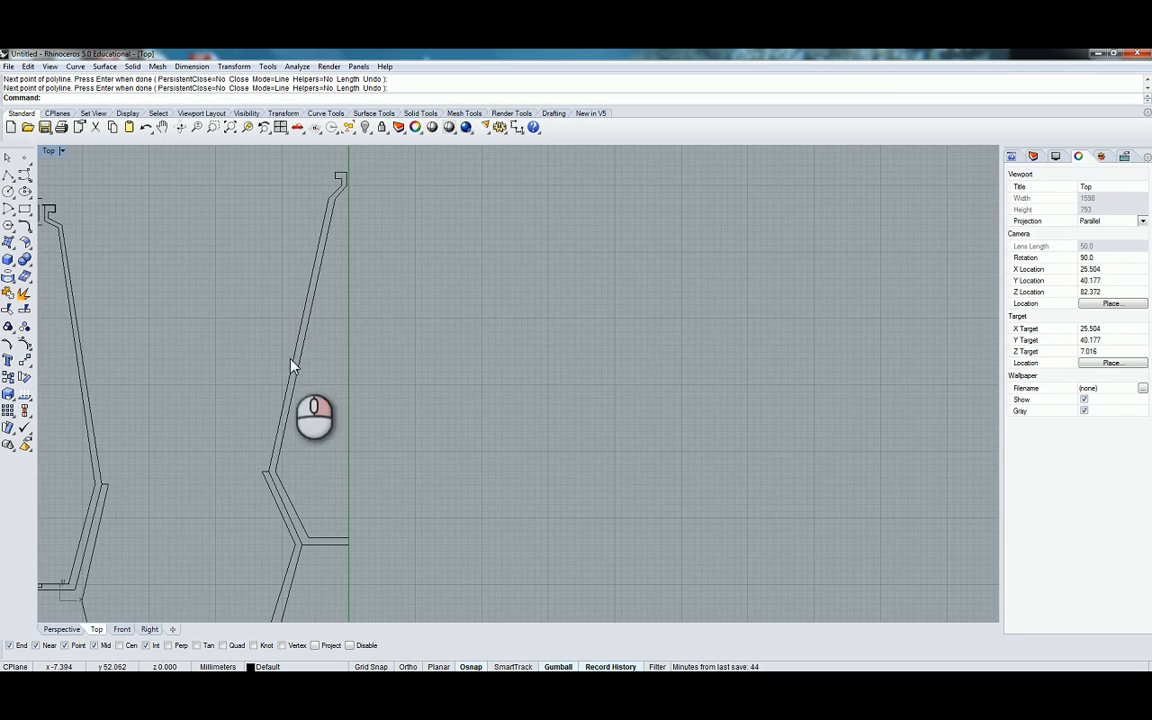
click(295, 388)
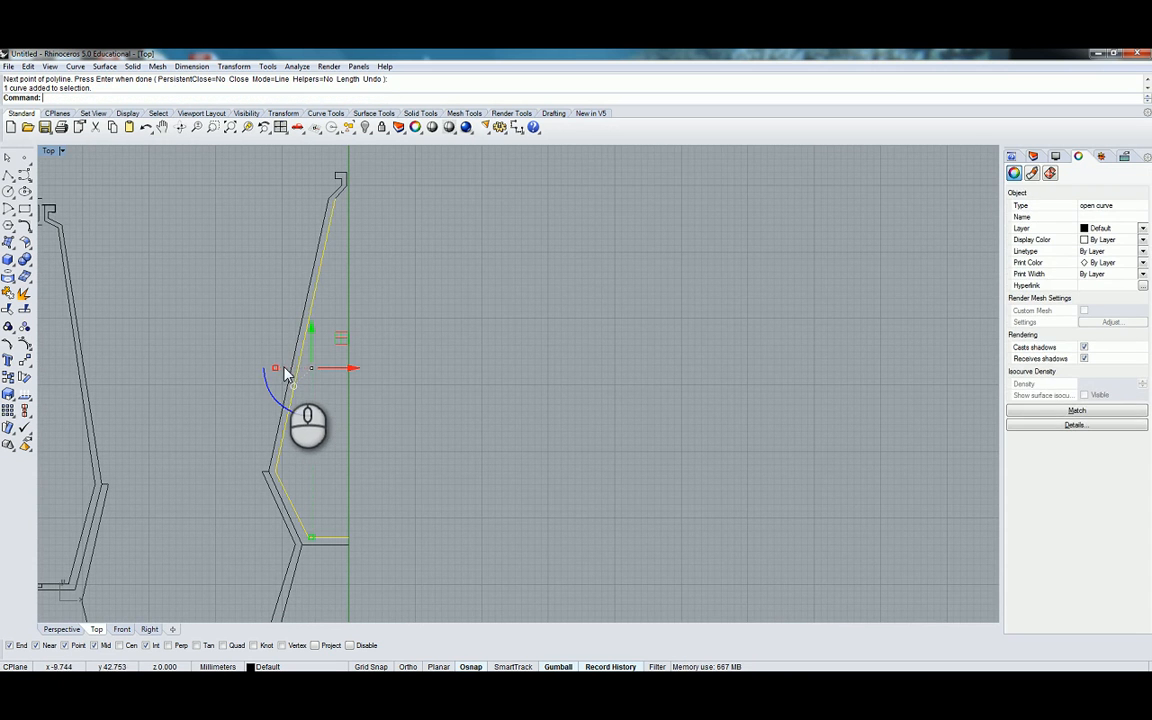
shift+click(290, 368)
shift+click(341, 182)
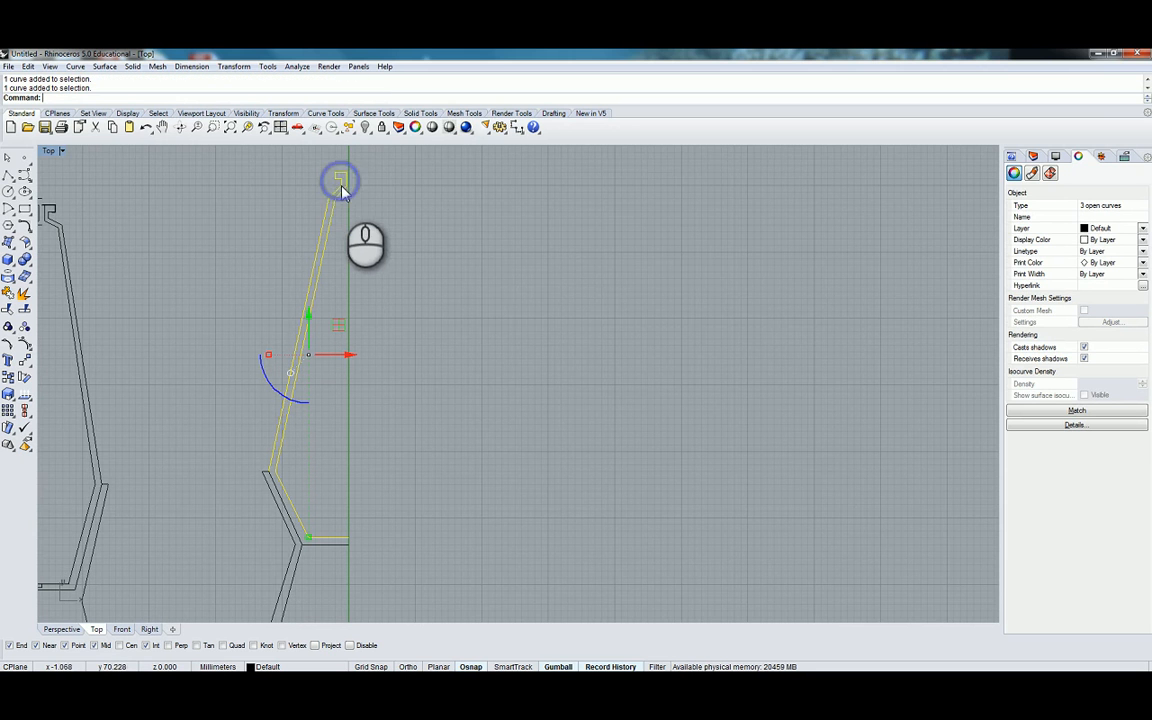
shift+click(300, 538)
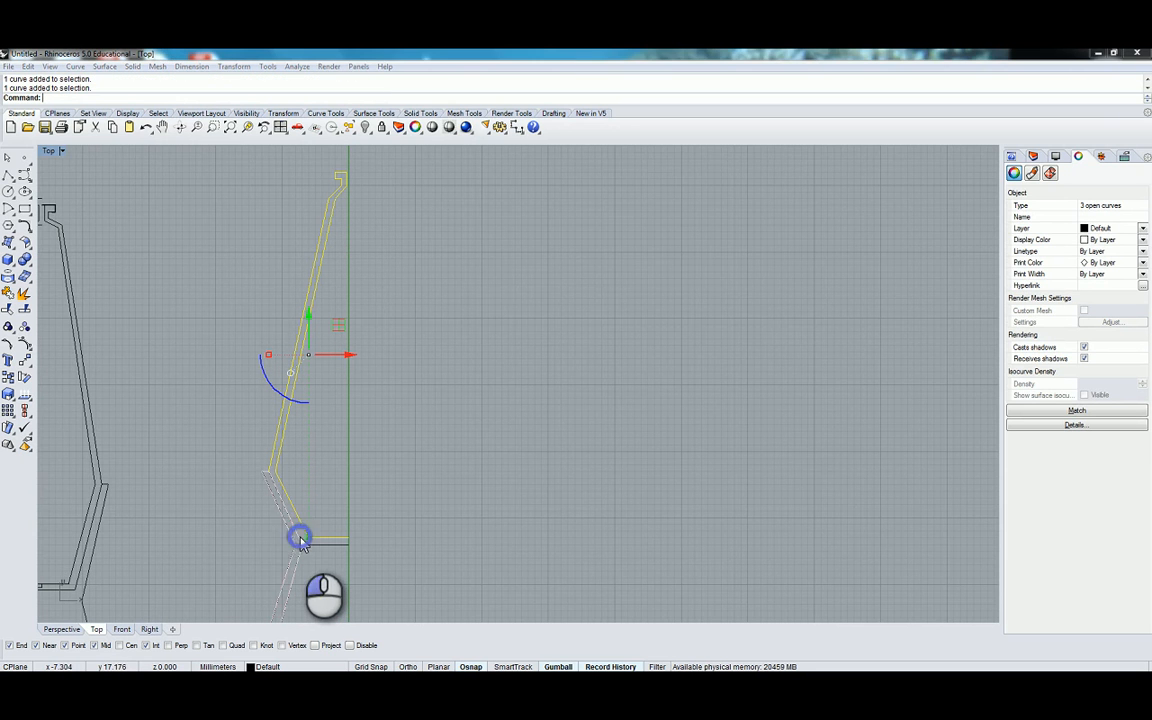
scroll(300, 538, down, 1)
right_click(300, 538)
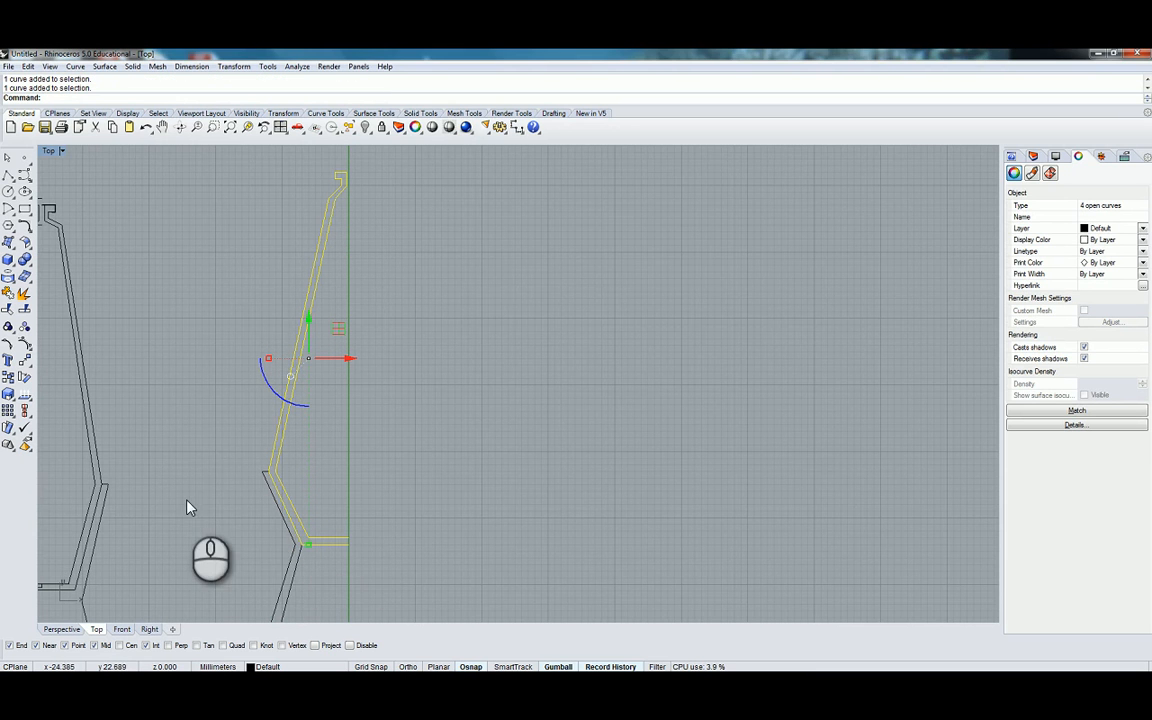
click(8, 293)
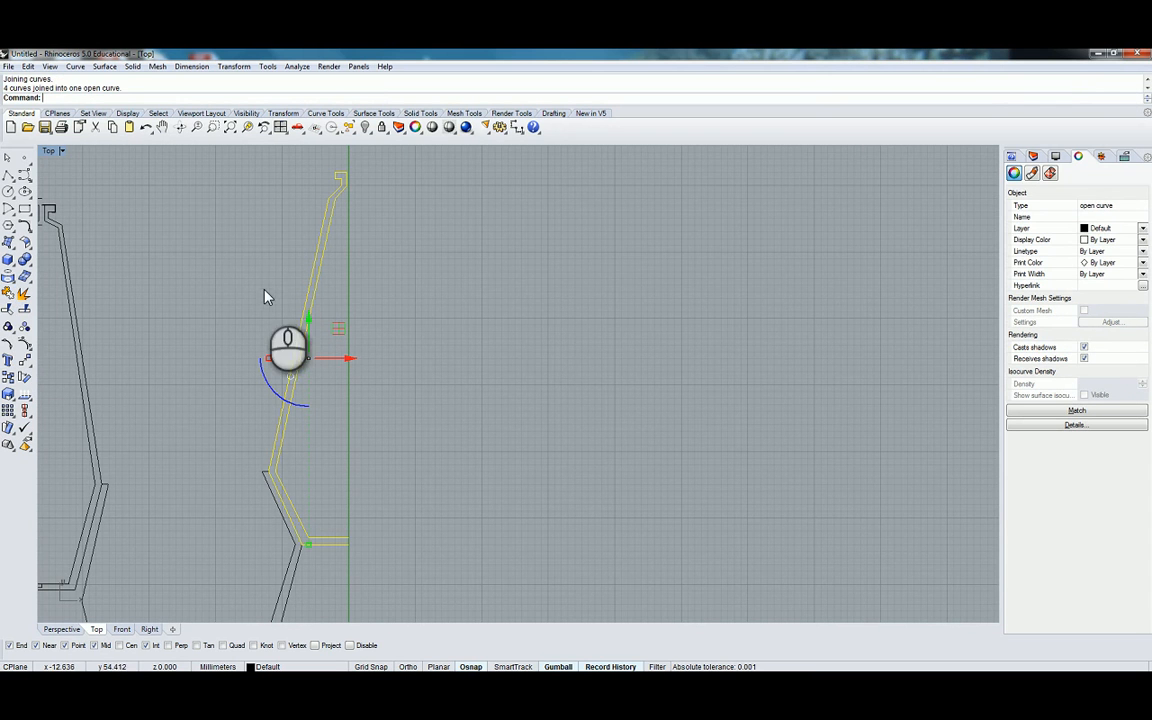
click(337, 281)
click(315, 282)
click(237, 282)
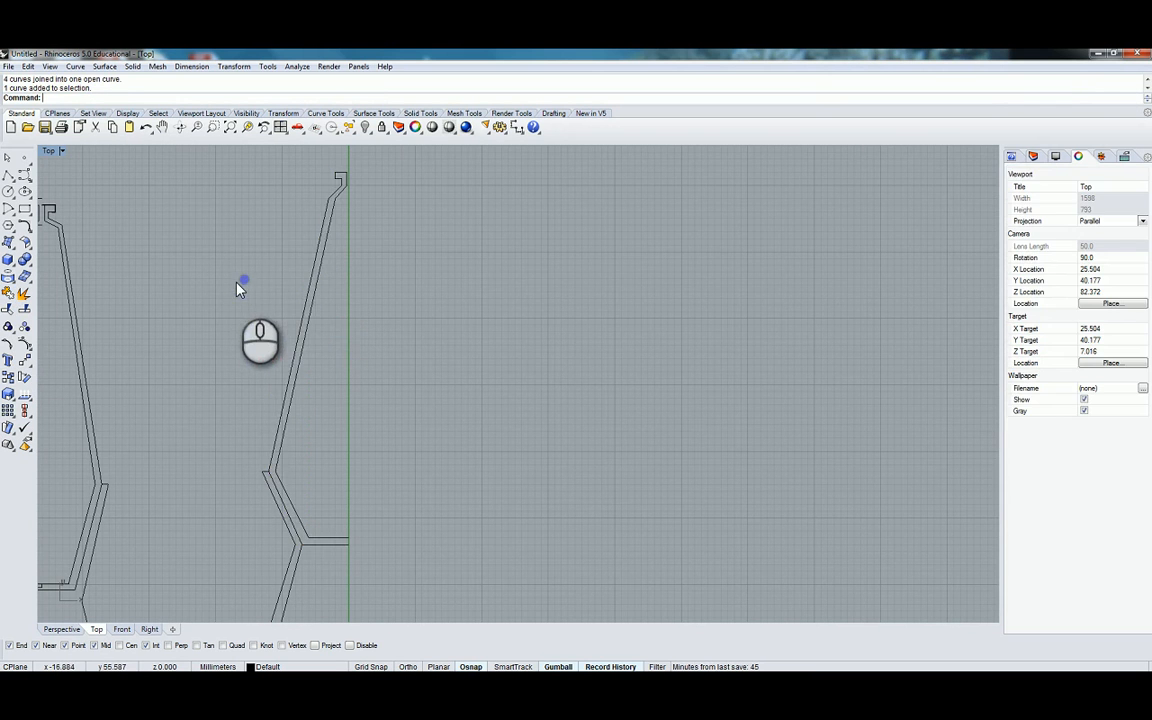
Start a liquid profile polyline at 0,16 and run it through about 0,16.4 to about -6.3,16.5, between the bottle's walls
right_drag(249, 327, 198, 313)
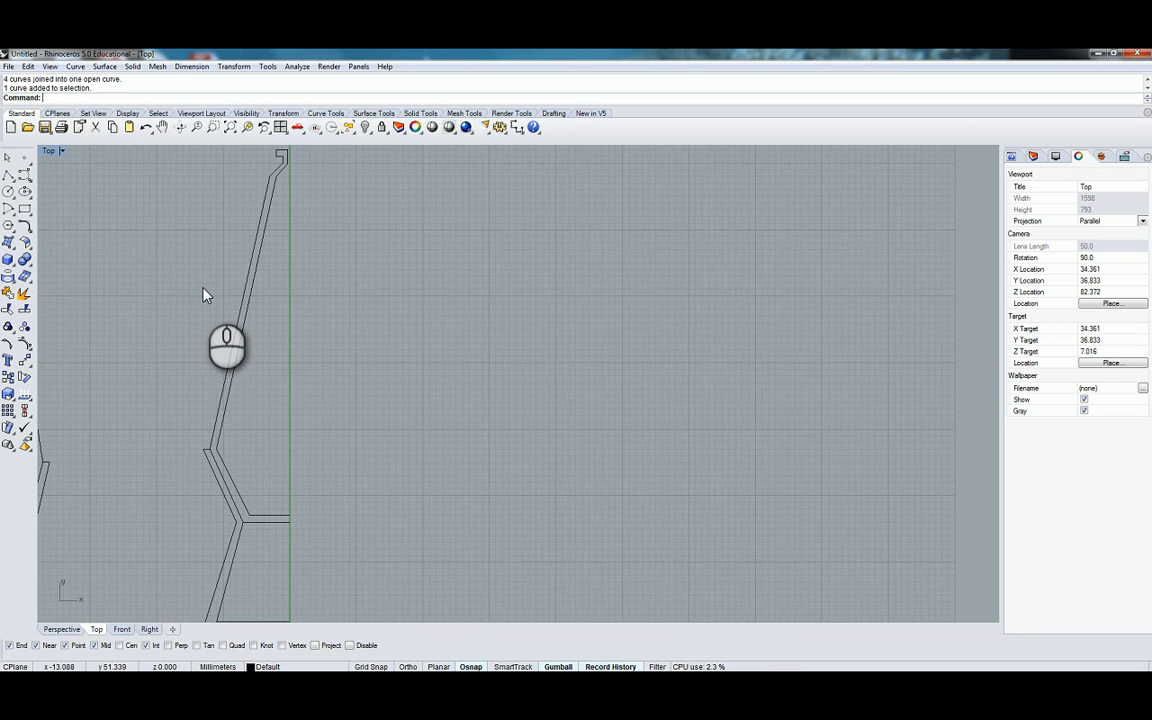
scroll(186, 366, down, 2)
right_drag(186, 366, 245, 352)
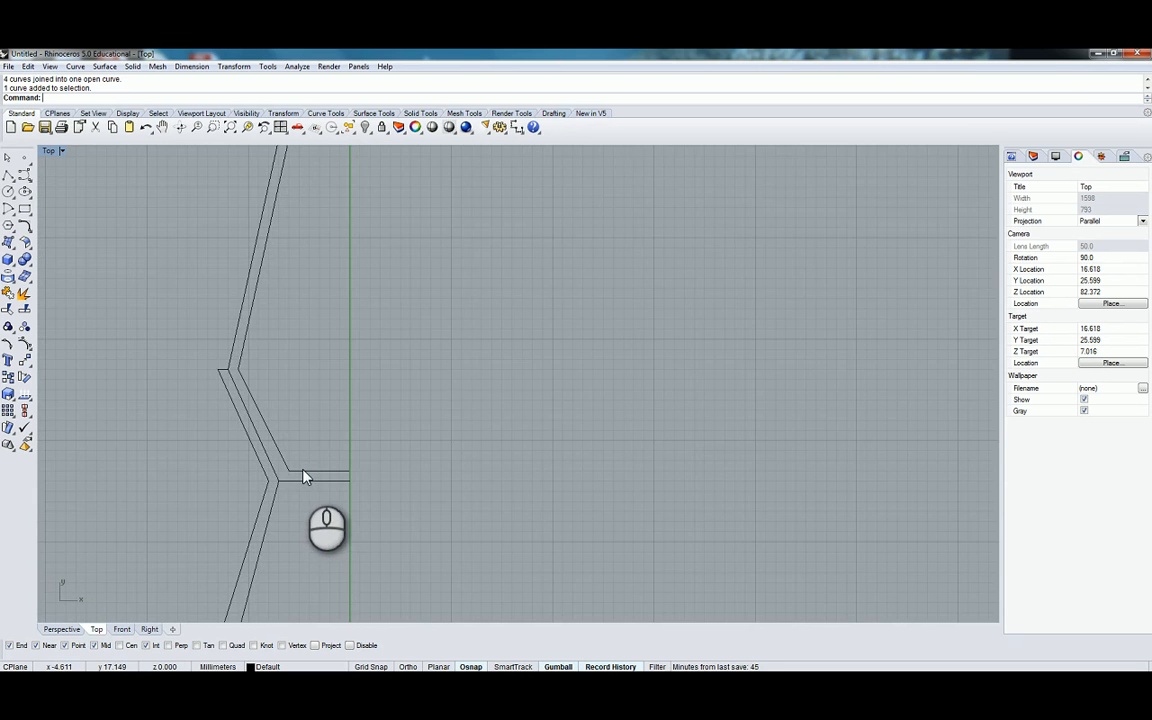
right_drag(329, 399, 369, 314)
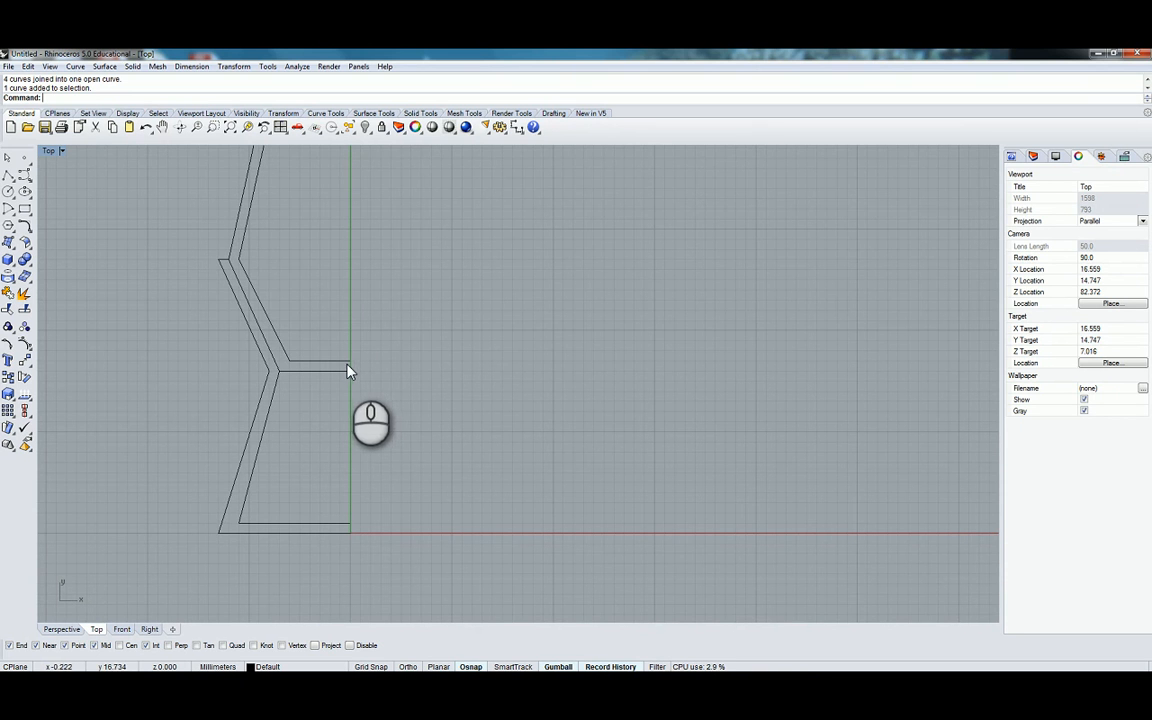
right_drag(287, 305, 270, 336)
scroll(322, 377, up, 2)
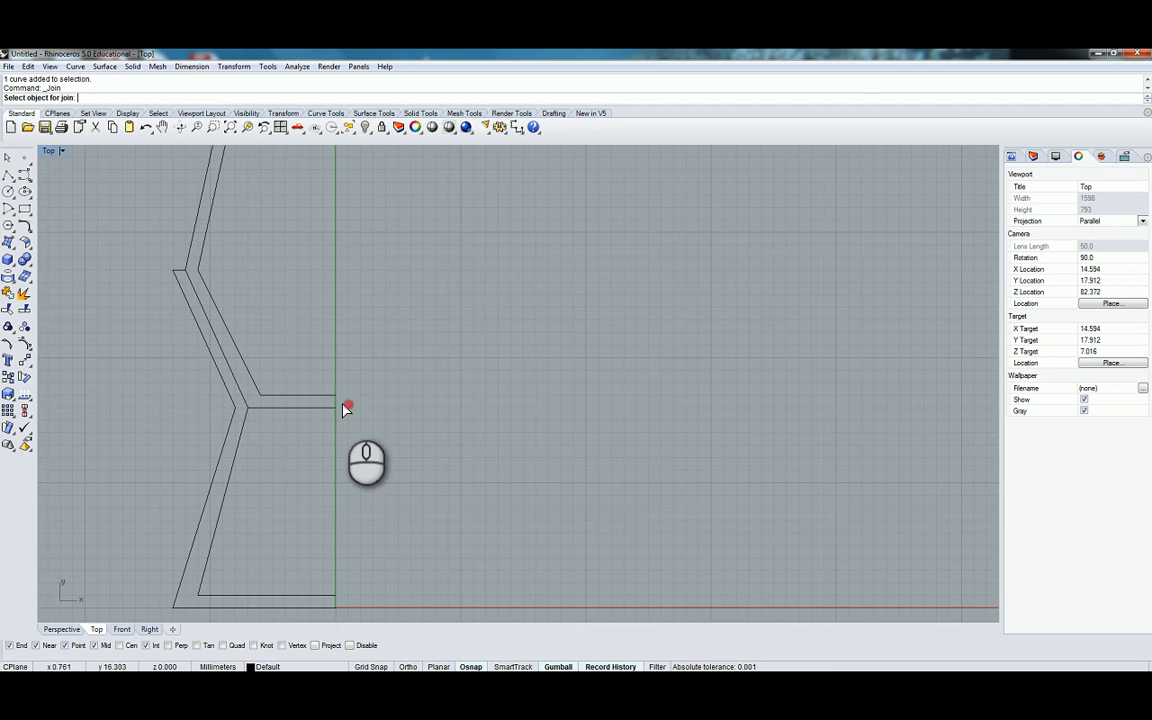
click(6, 176)
scroll(240, 385, up, 3)
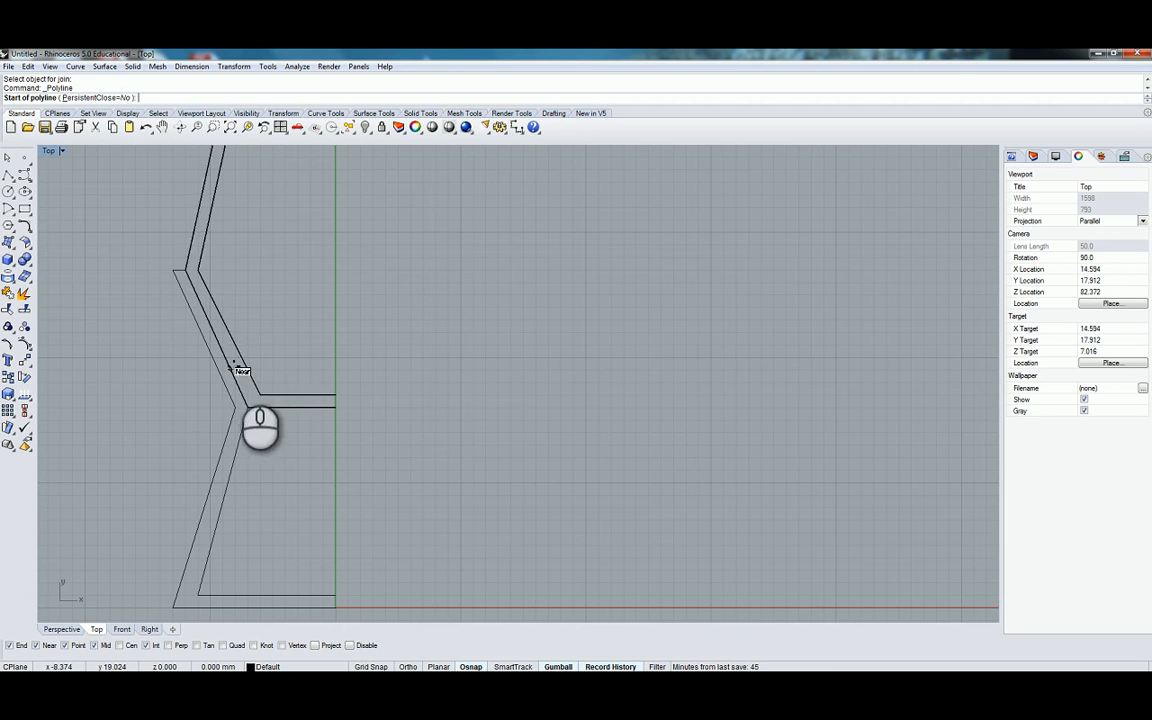
scroll(405, 428, up, 3)
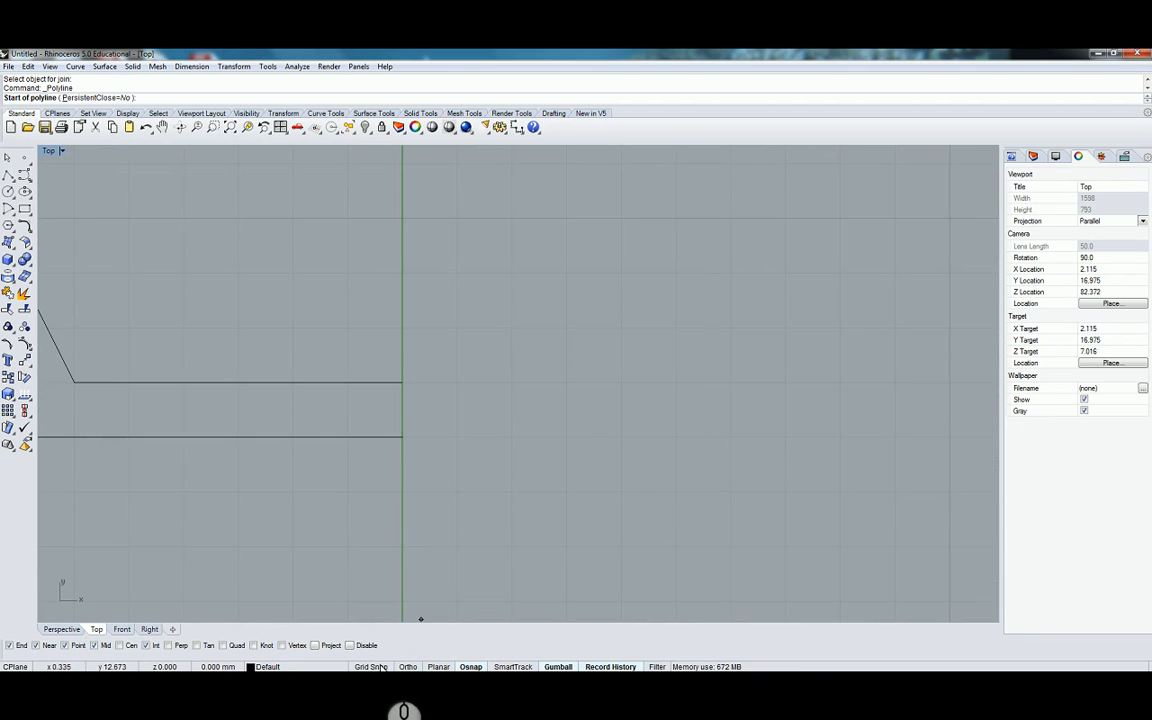
click(403, 420)
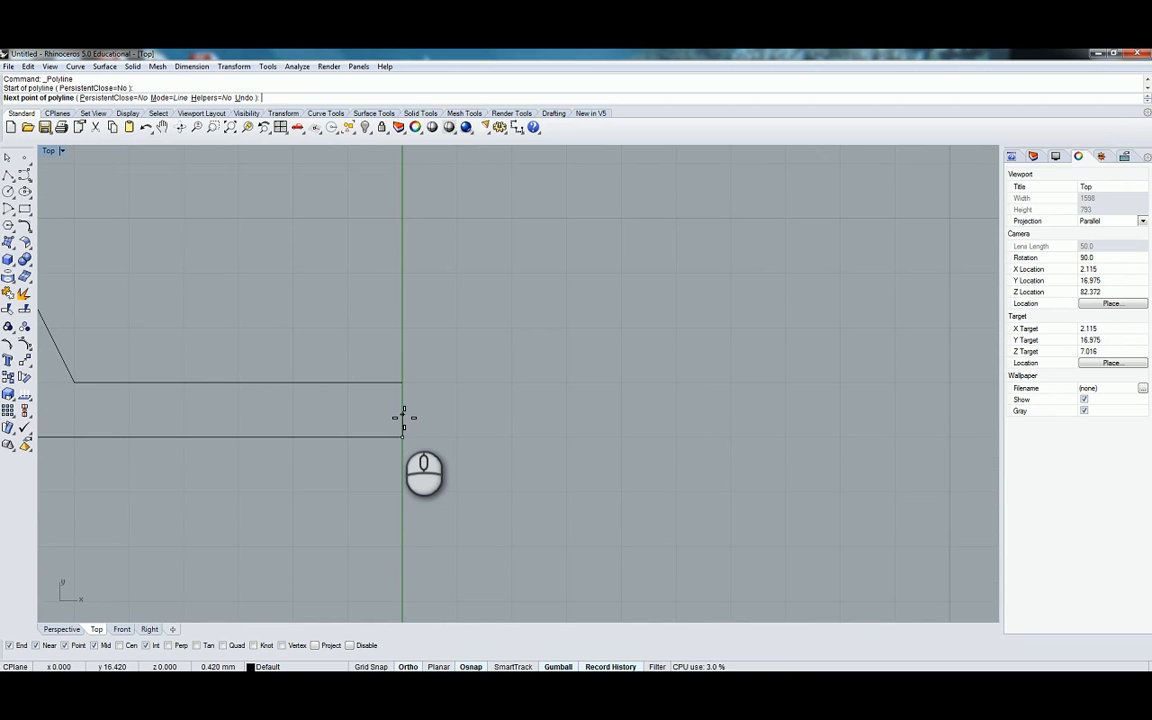
shift+click(403, 417)
scroll(290, 416, down, 8)
right_drag(267, 413, 372, 420)
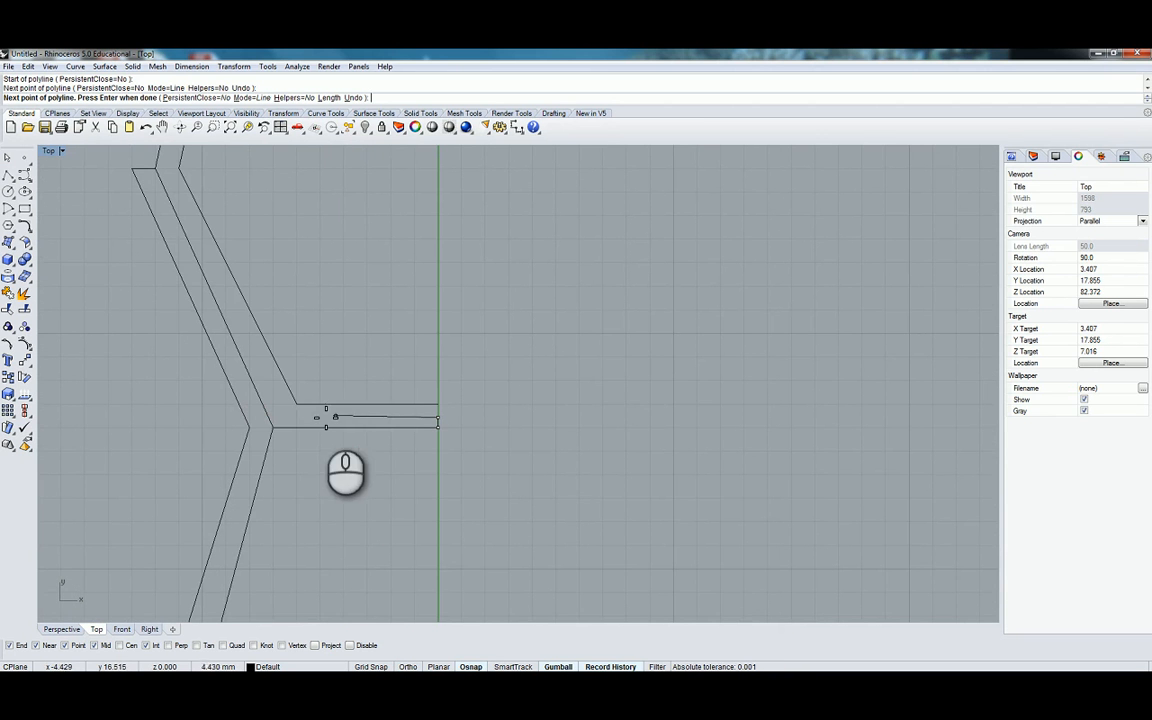
click(290, 418)
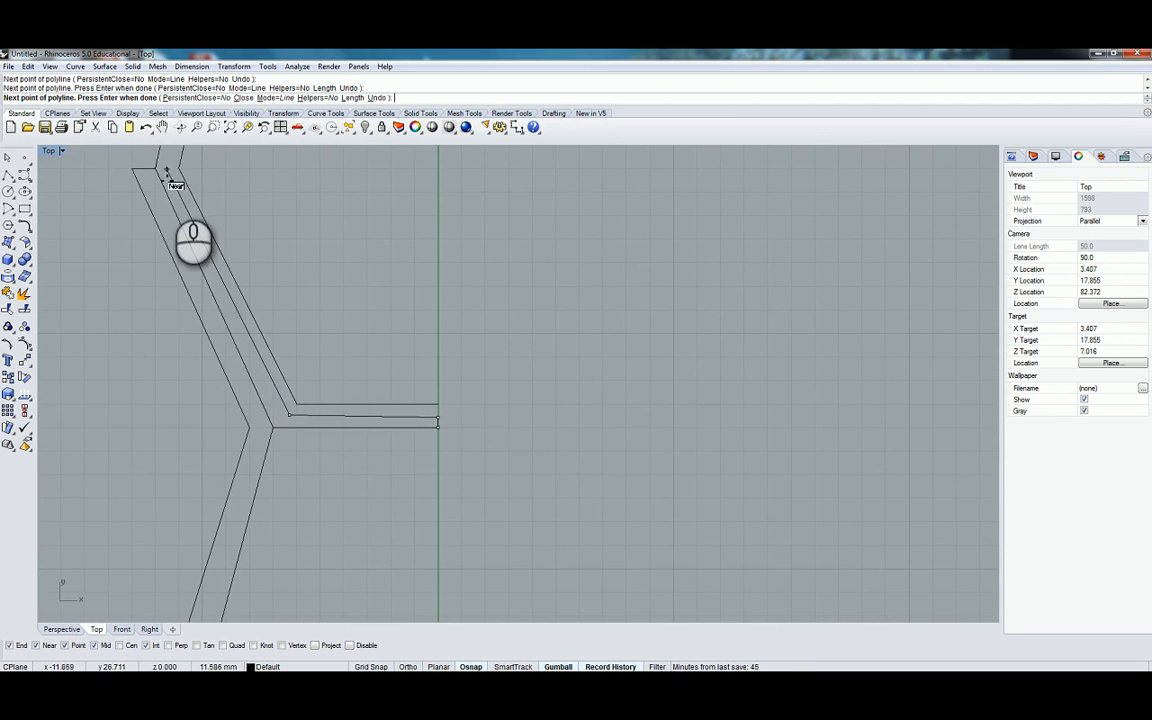
Continue the liquid profile up to about -11.5,27 between the bottle walls, then straight across to 0,27 with grid snap on, and finish it
right_drag(170, 183, 193, 238)
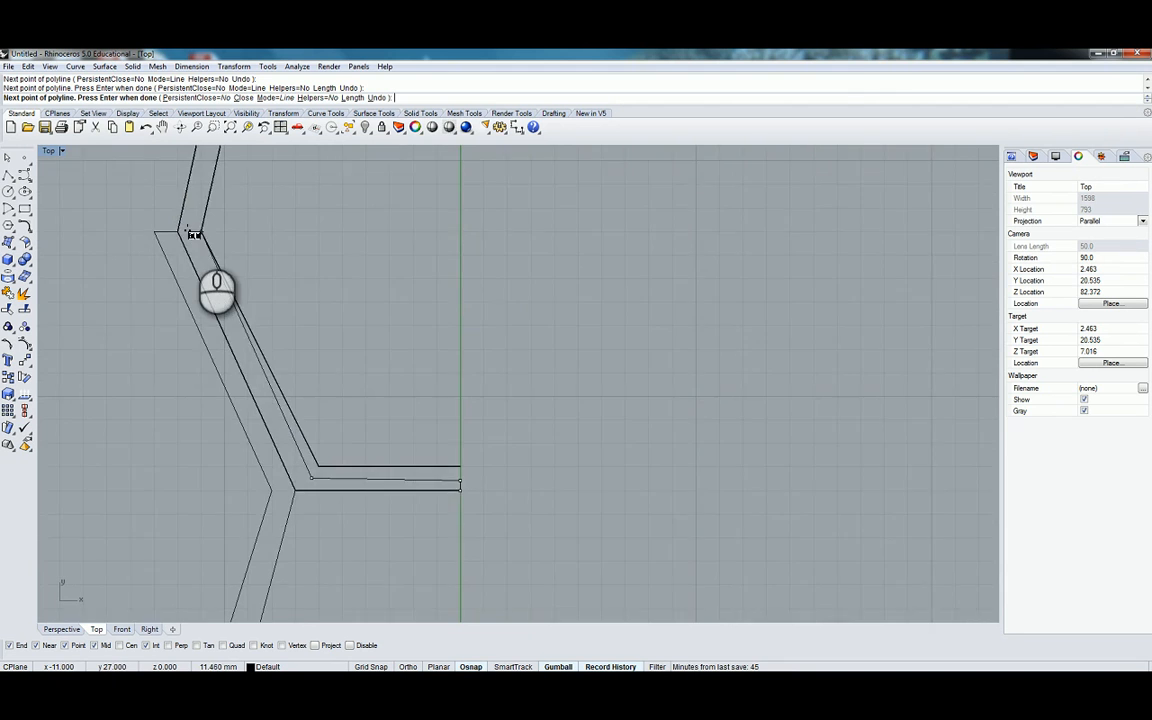
scroll(192, 237, up, 8)
click(187, 233)
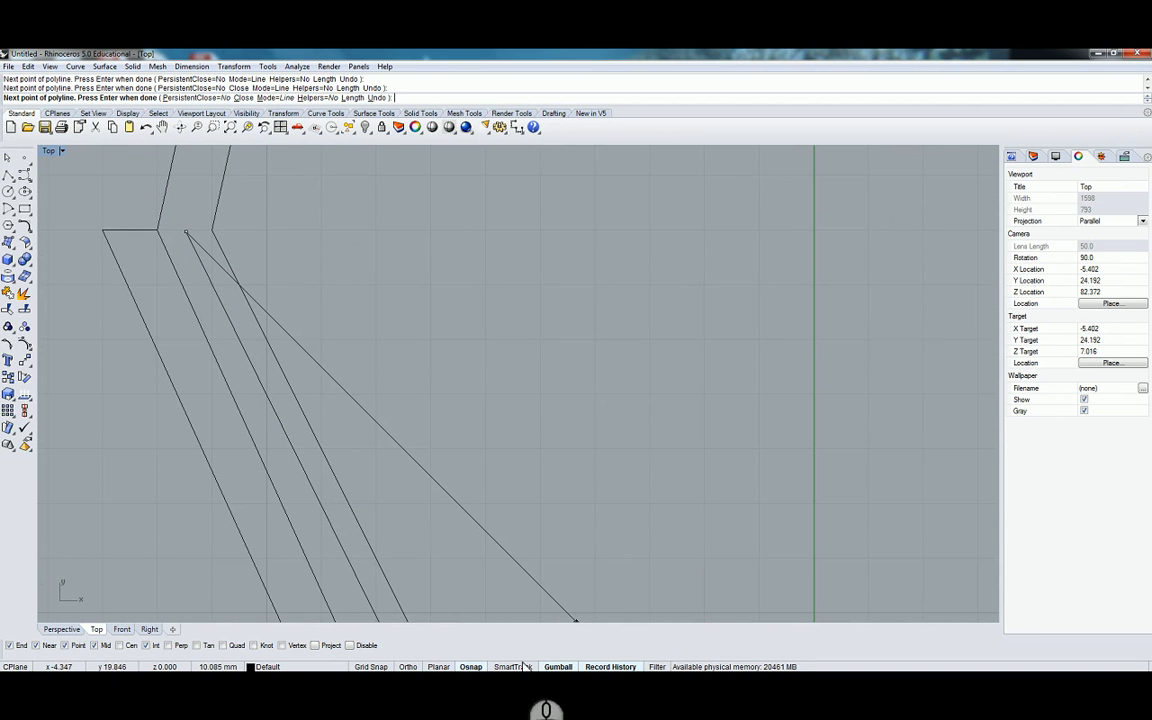
click(378, 667)
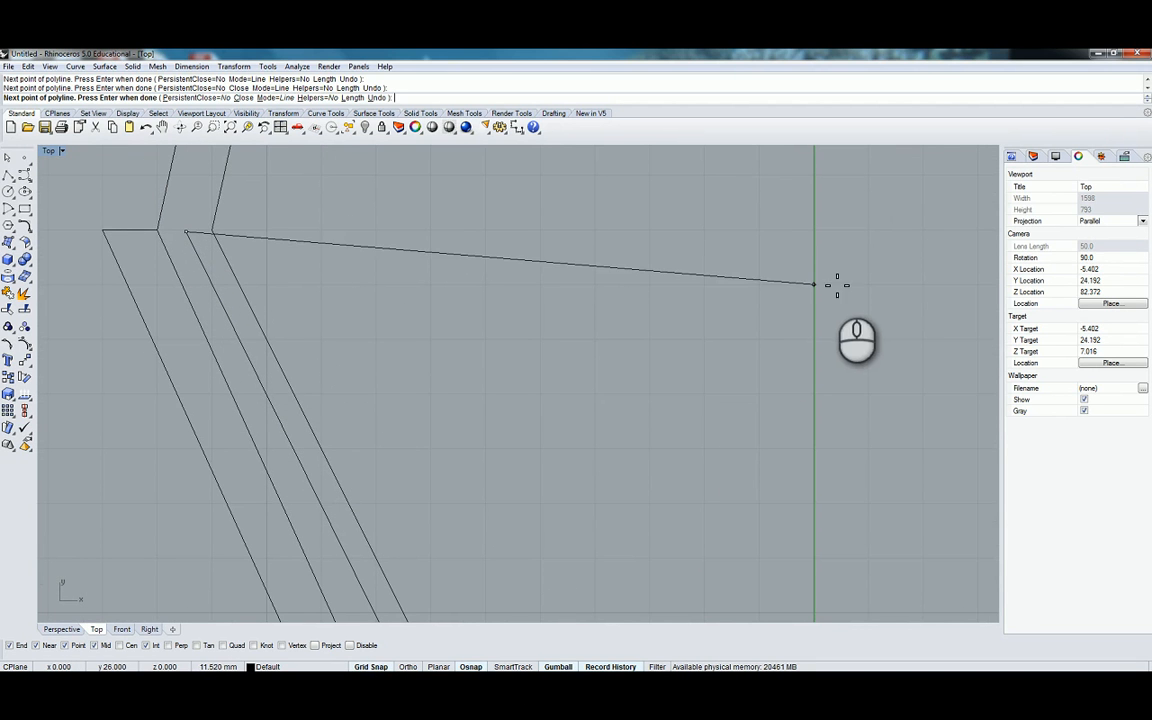
click(815, 233)
right_drag(801, 352, 686, 188)
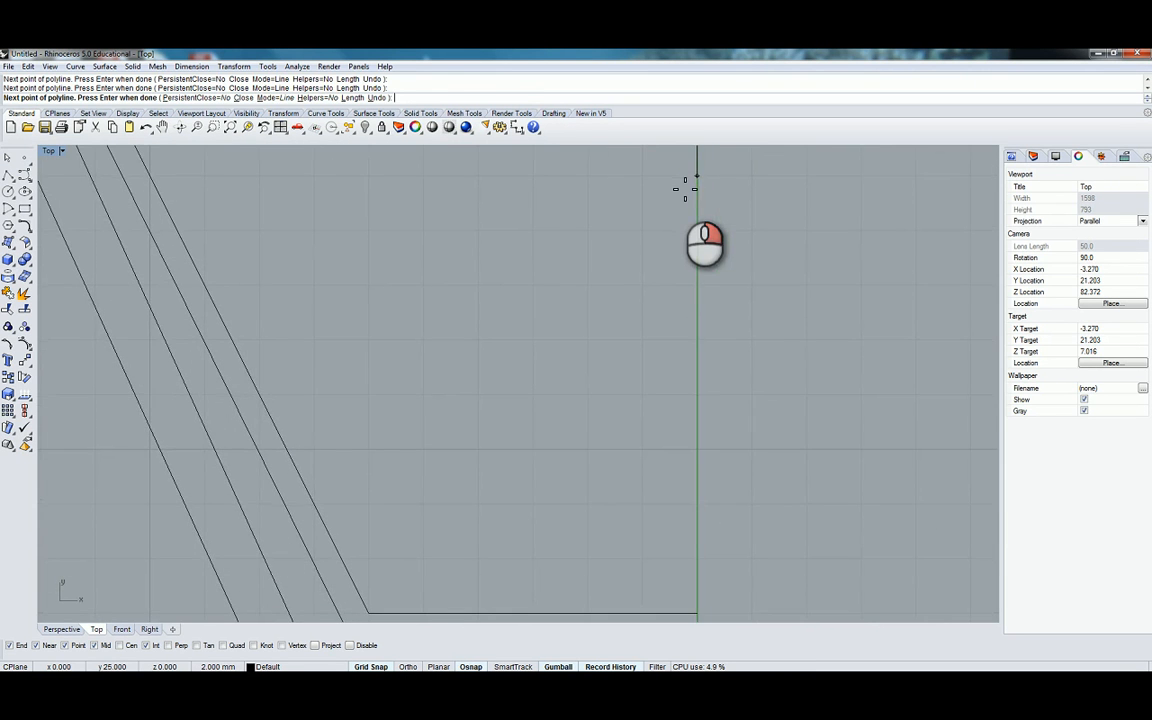
right_click(683, 187)
Revolve the liquid profile 360 degrees around the Y axis
scroll(656, 230, down, 12)
right_drag(604, 255, 431, 307)
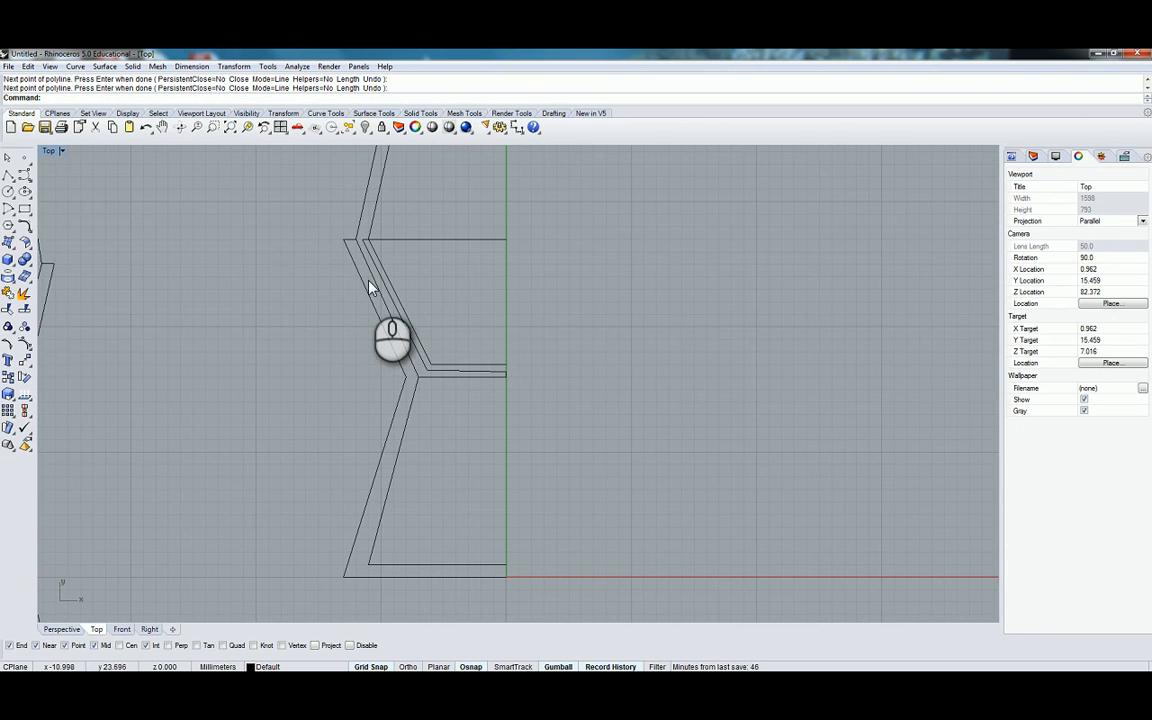
click(408, 240)
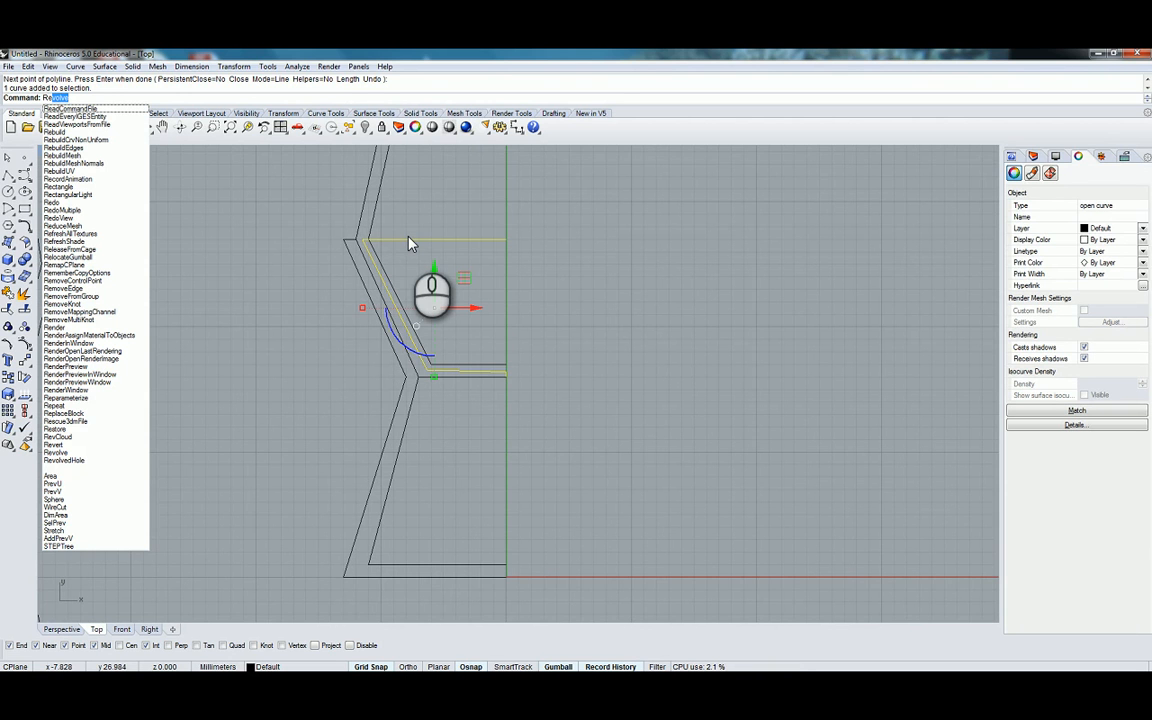
key(Return)
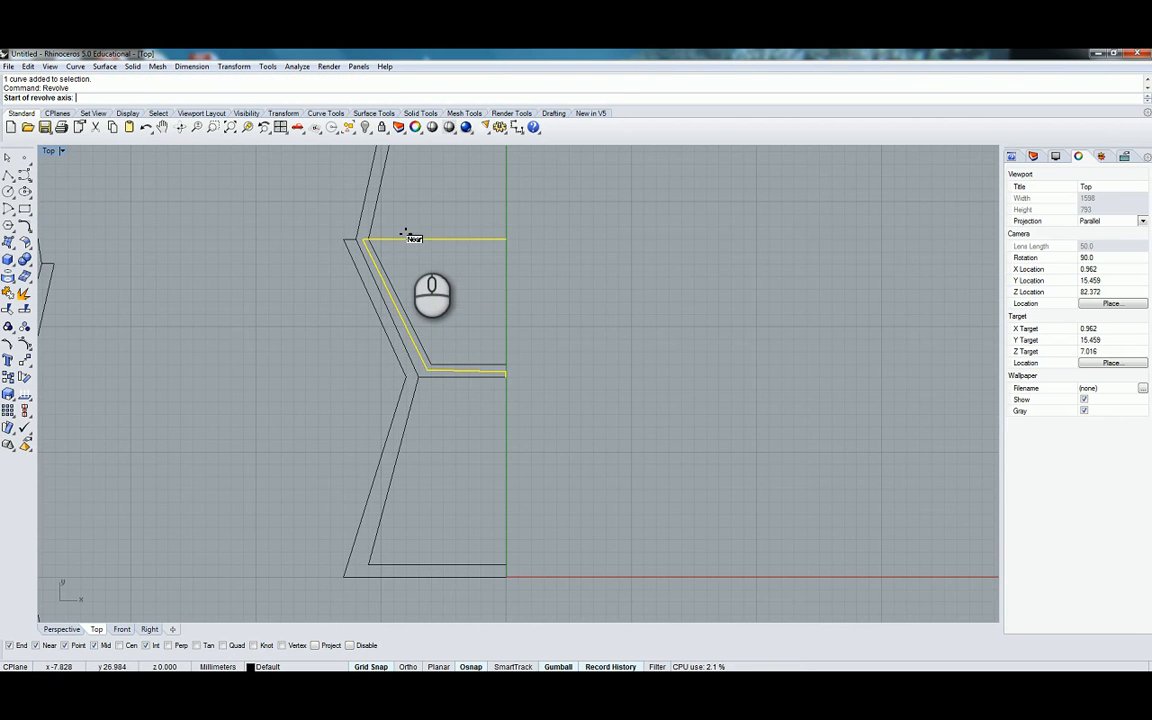
click(506, 372)
click(510, 318)
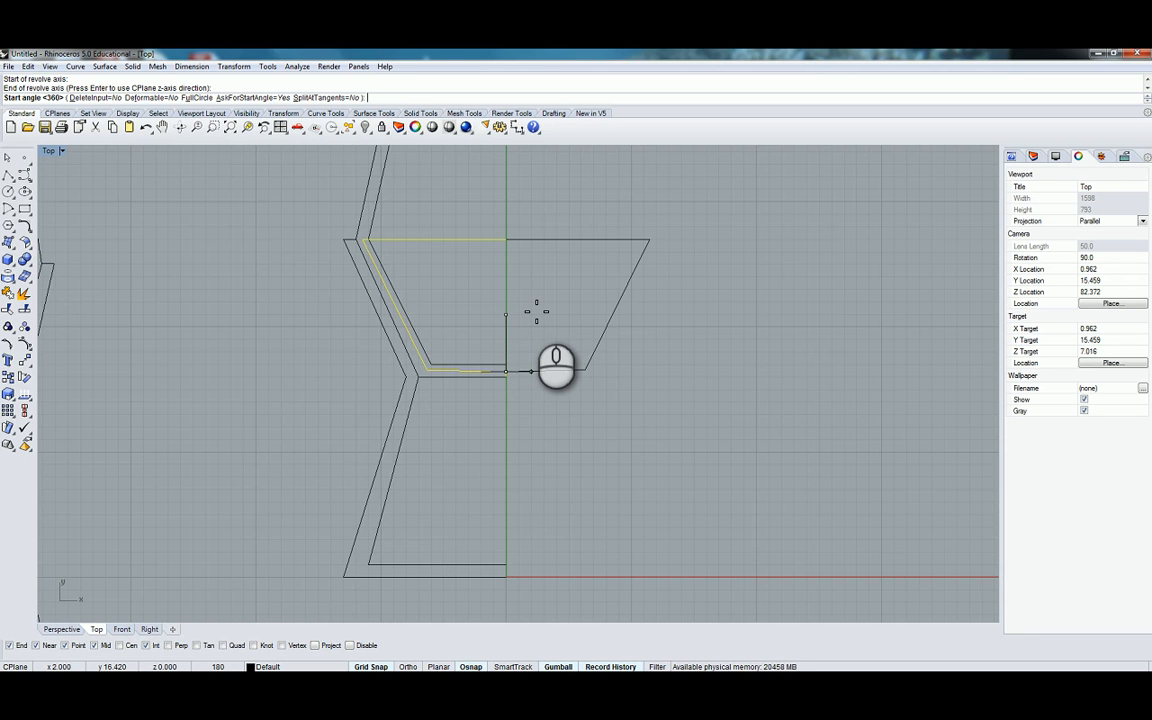
click(536, 312)
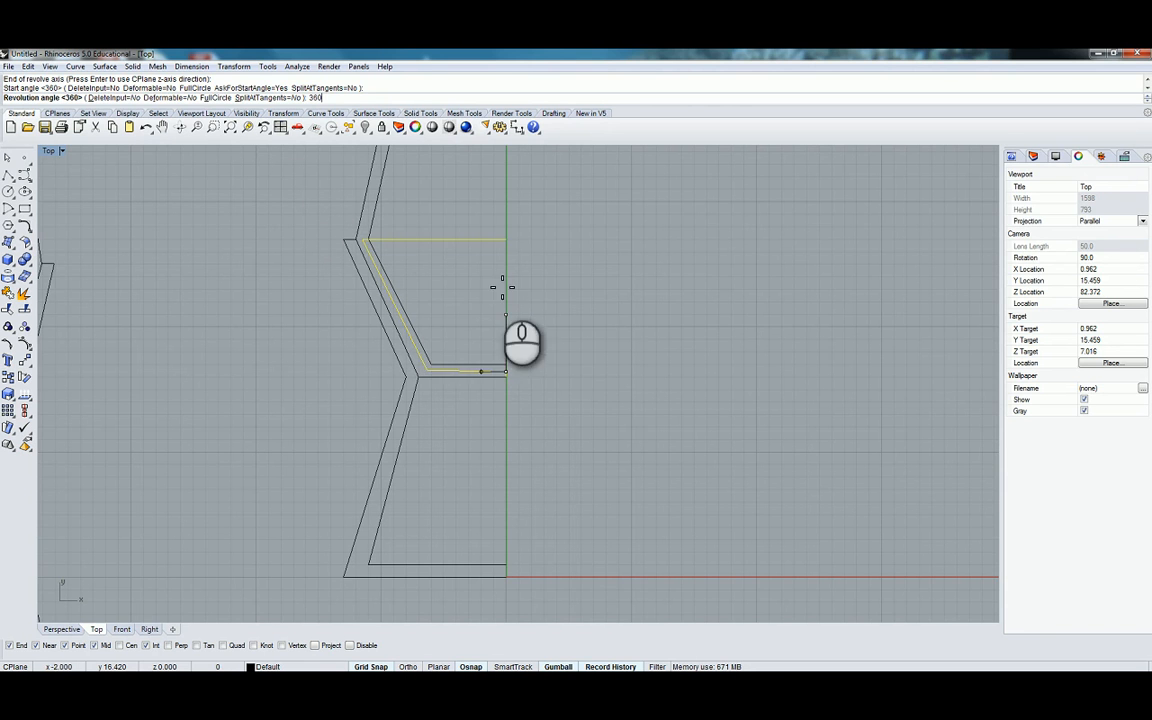
key(Return)
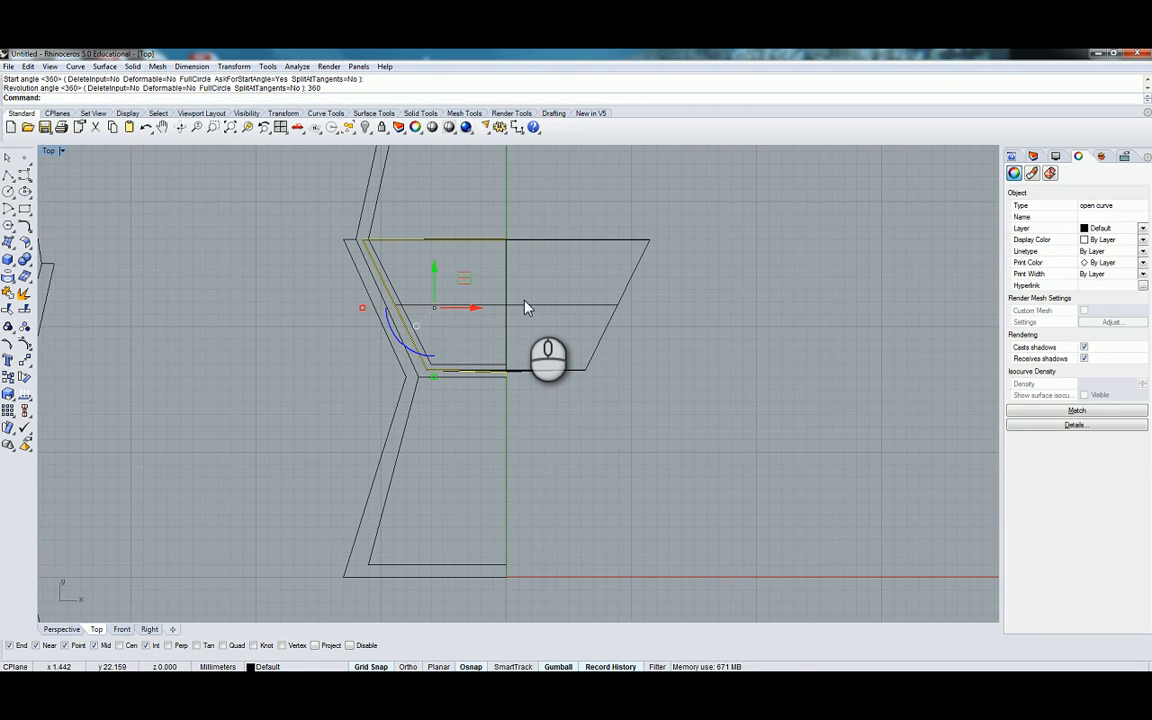
key(Return)
right_click(494, 432)
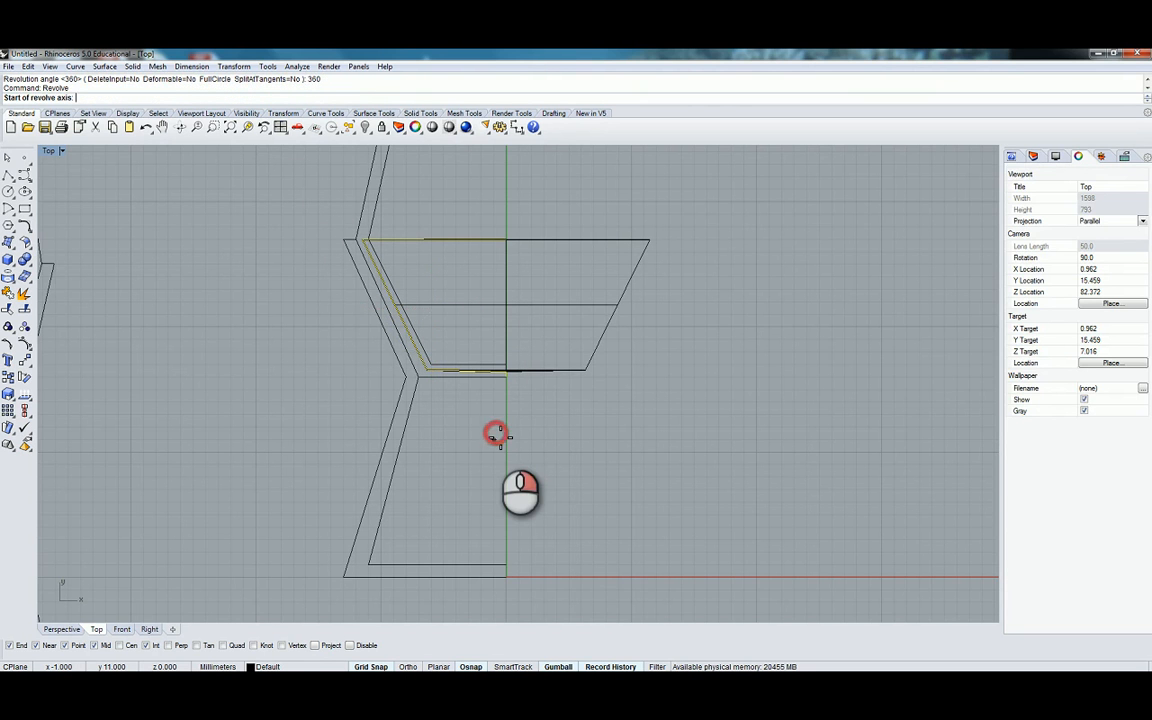
right_click(496, 434)
right_click(496, 434)
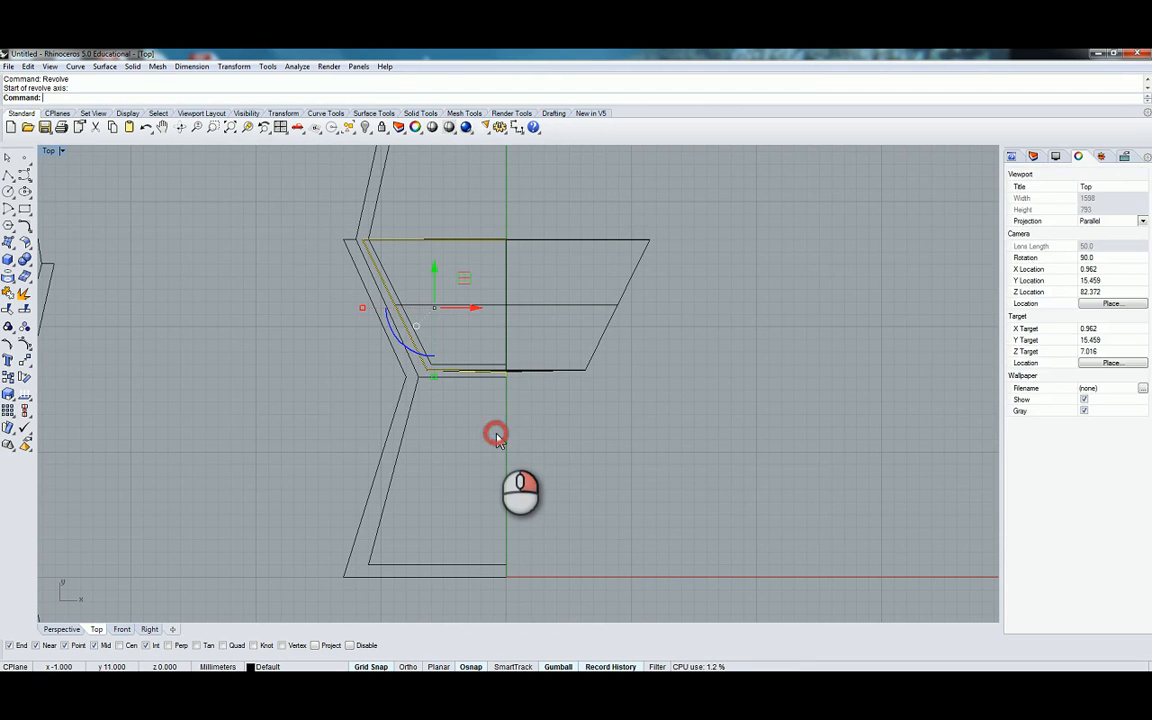
right_click(496, 434)
right_click(496, 434)
click(494, 434)
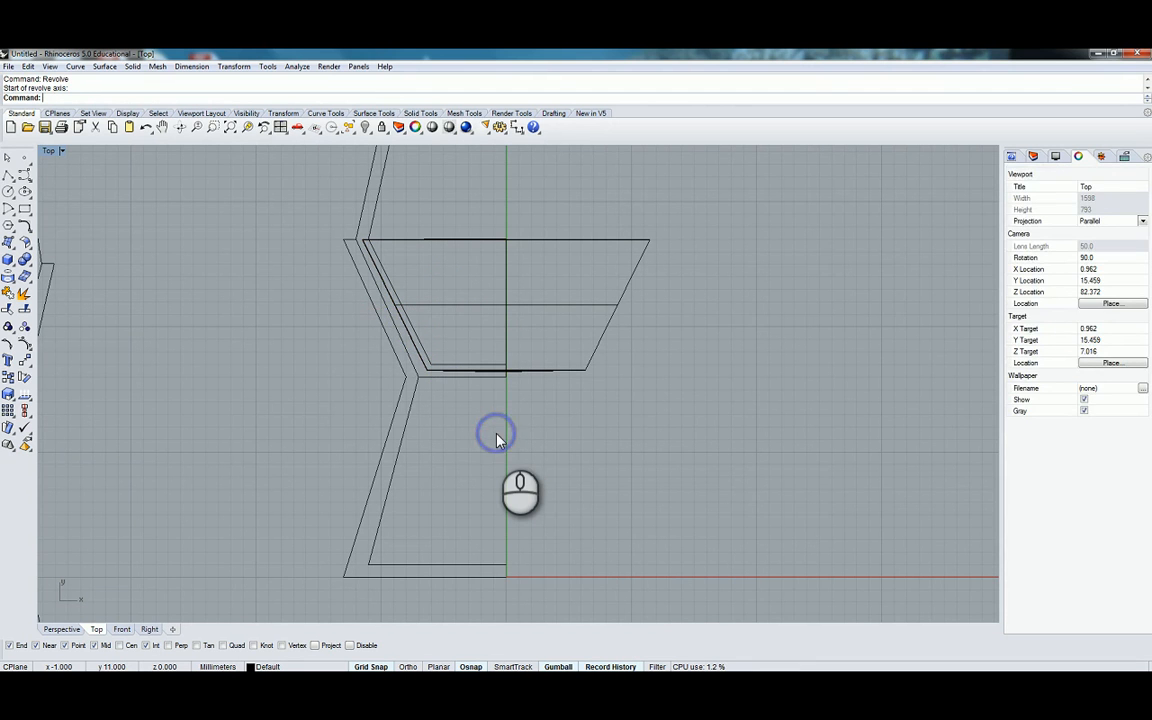
Revolve the base profile a full 360 degrees around the Y axis, starting the axis at the origin
click(411, 418)
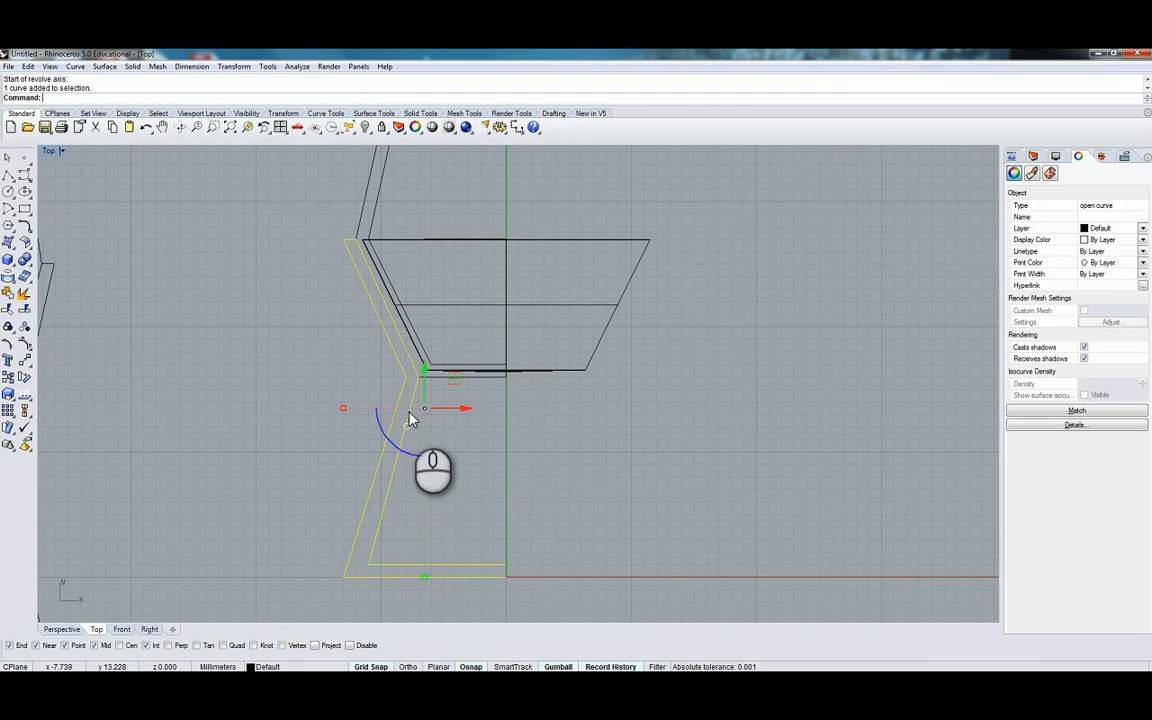
right_click(484, 485)
click(507, 574)
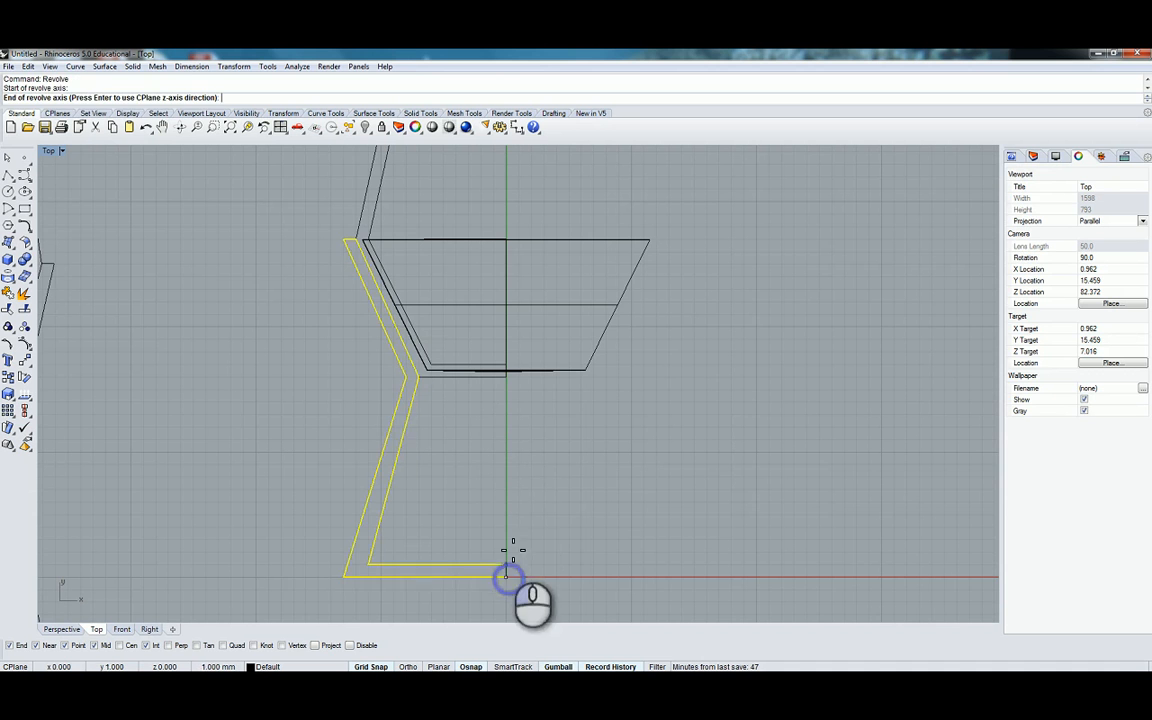
click(507, 496)
right_click(533, 499)
right_click(532, 498)
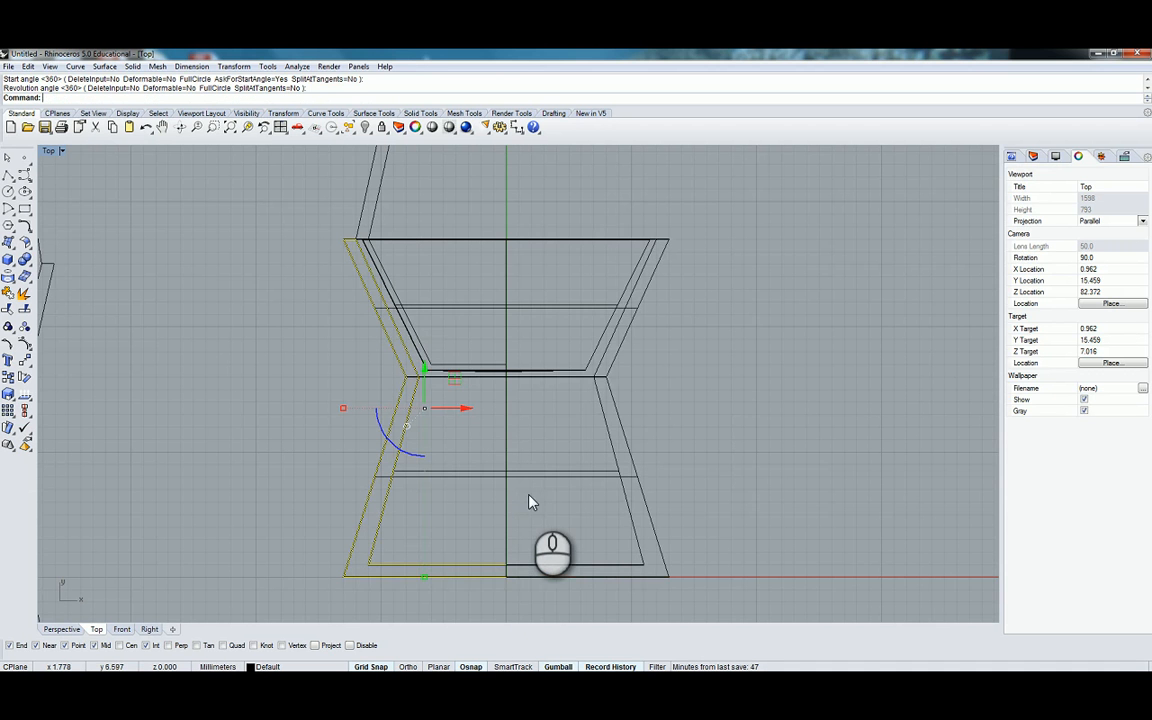
Revolve the bottle profile a full 360 degrees around the Y axis and deselect it
click(414, 177)
right_drag(415, 177, 366, 276)
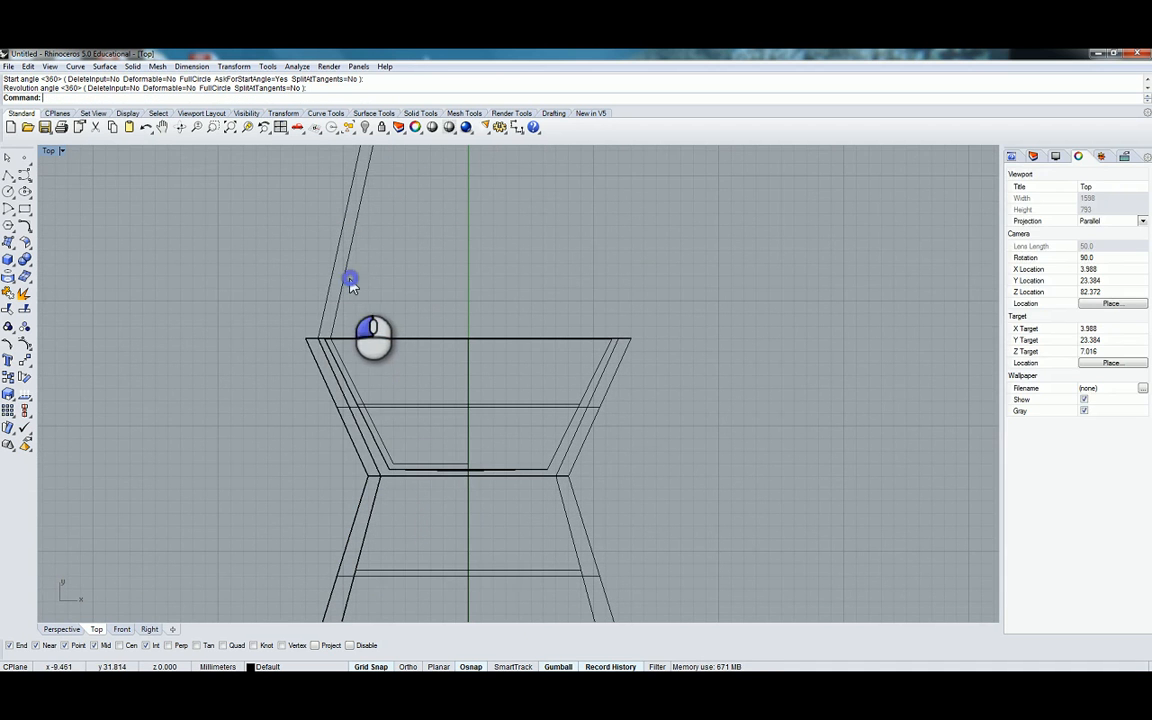
click(342, 279)
right_click(366, 287)
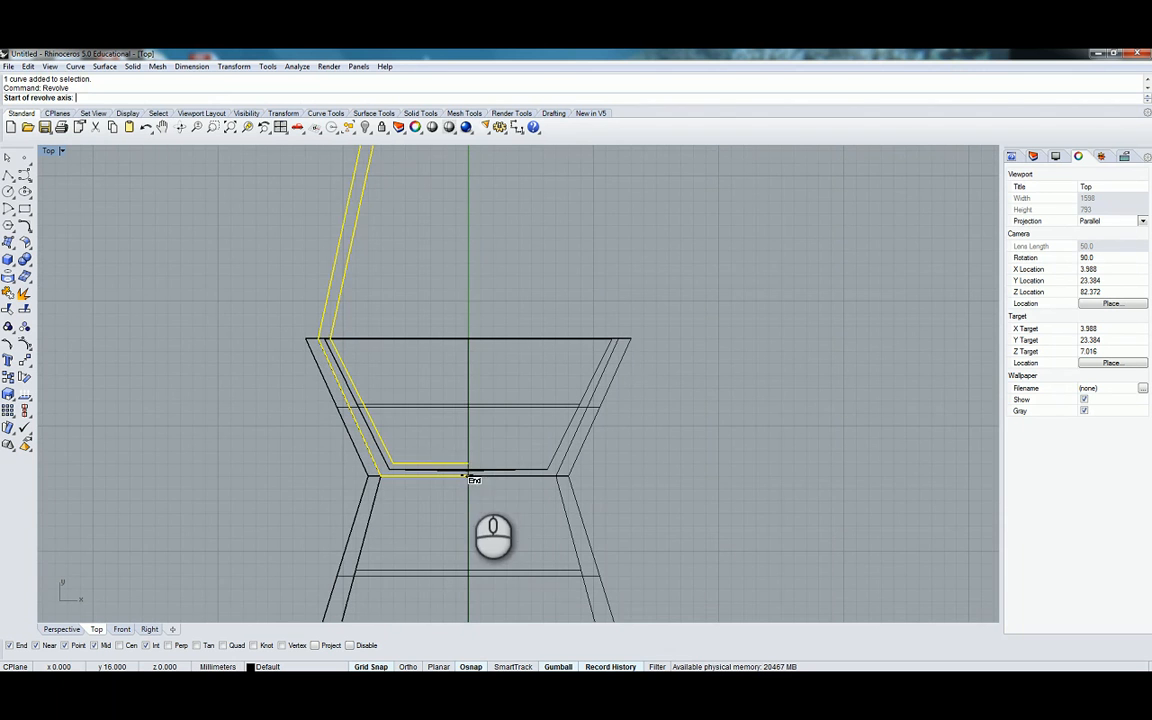
click(469, 365)
click(463, 287)
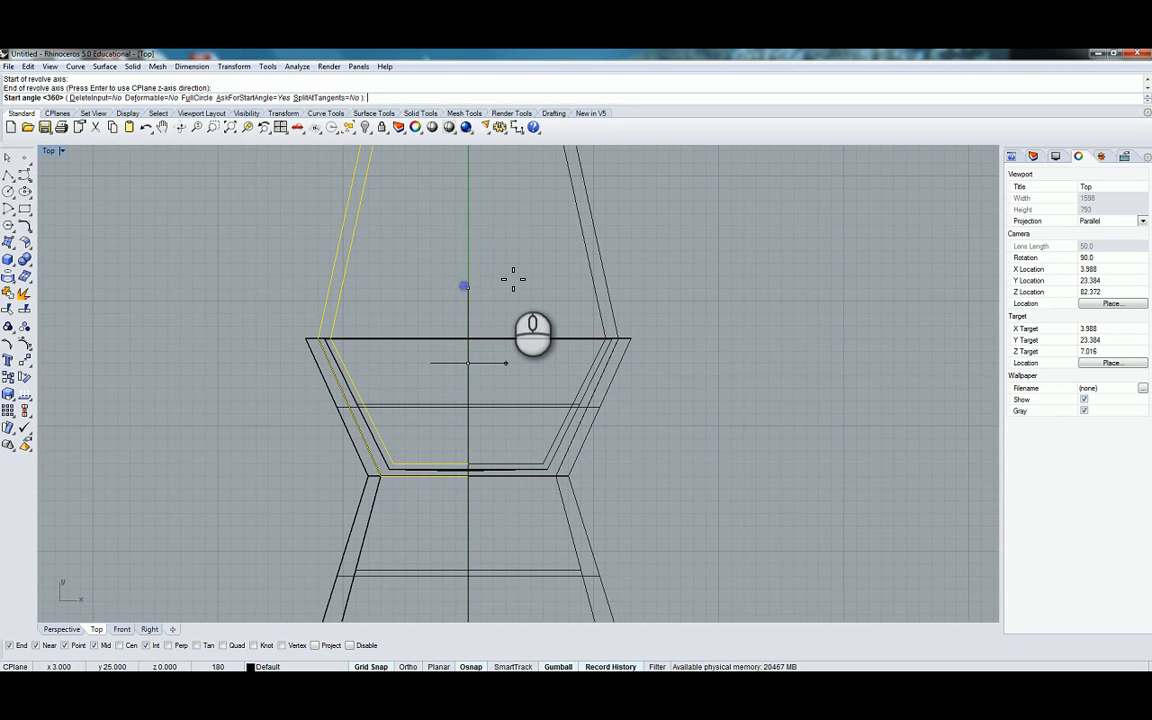
click(513, 279)
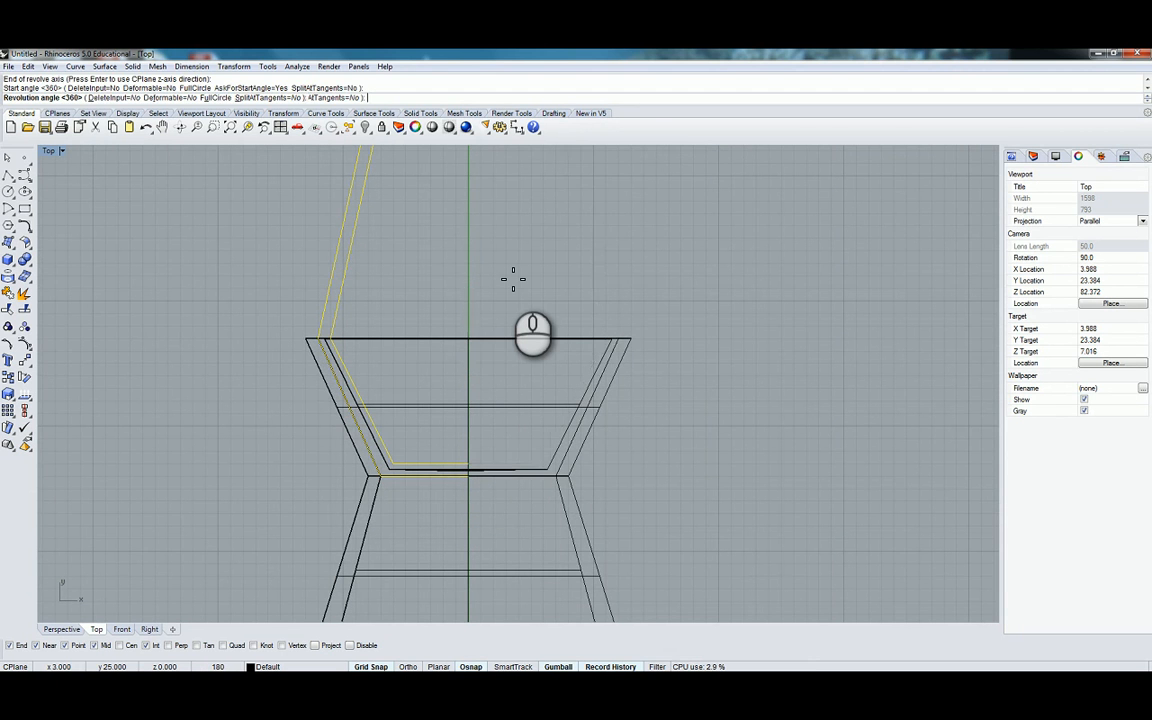
key(Return)
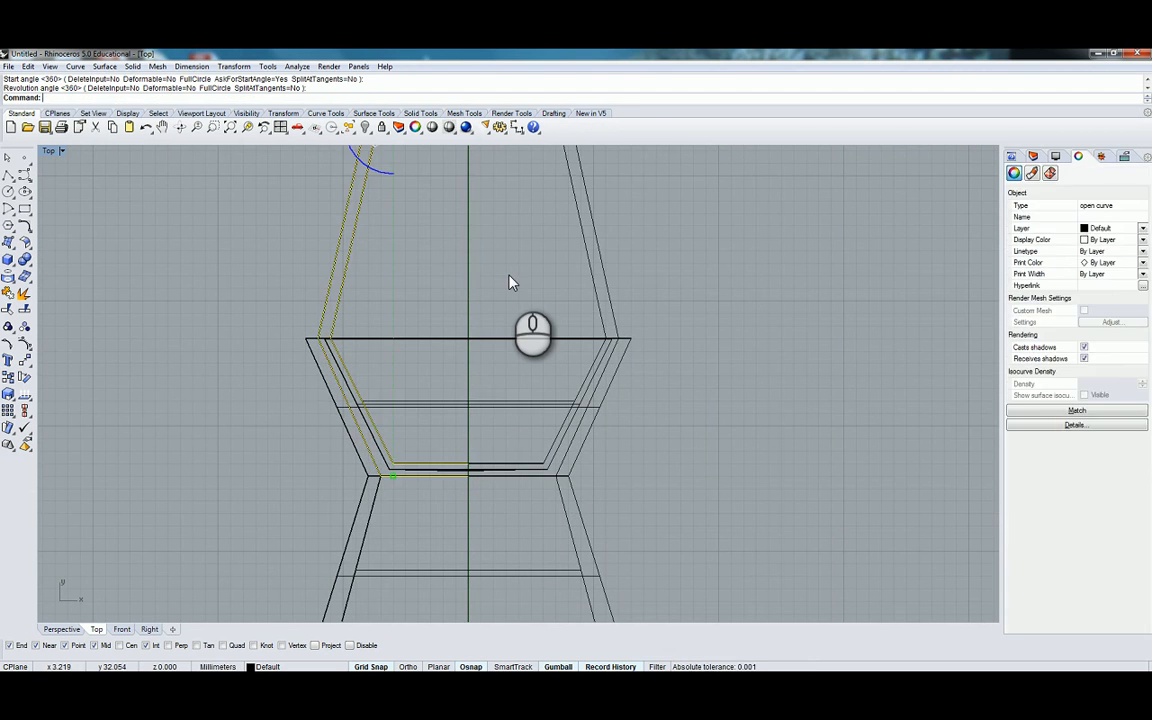
click(690, 298)
scroll(690, 298, down, 12)
right_drag(671, 296, 585, 350)
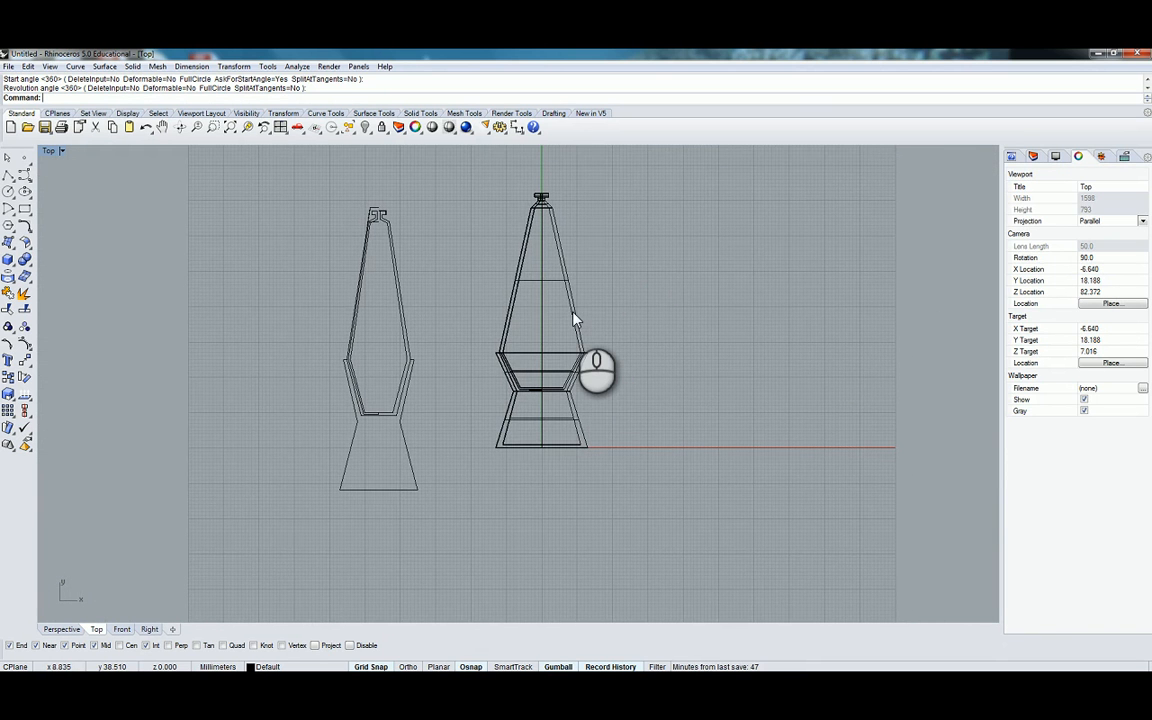
scroll(575, 318, up, 3)
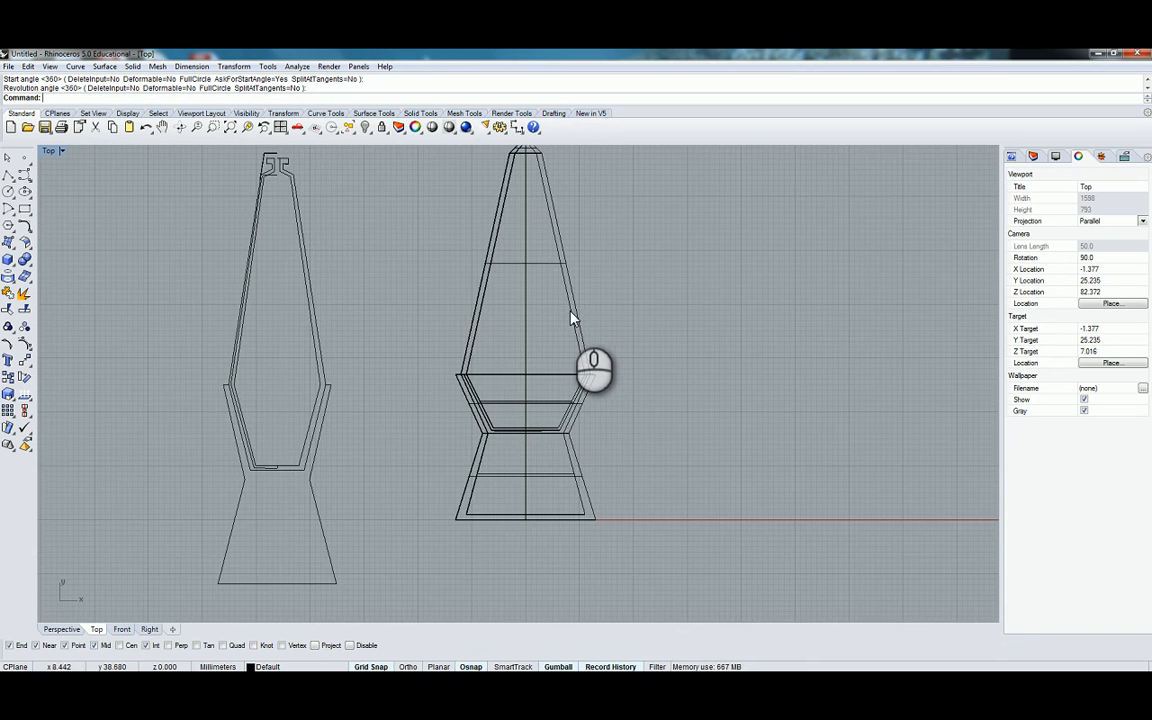
right_drag(572, 318, 527, 336)
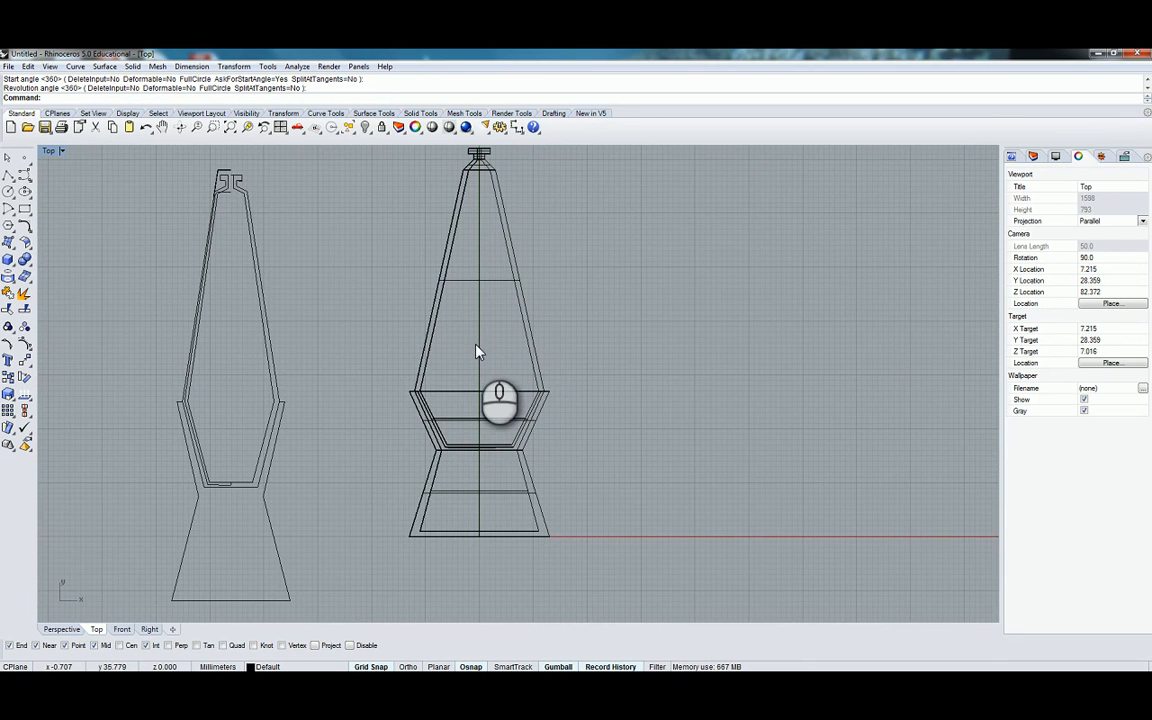
drag(352, 374, 494, 630)
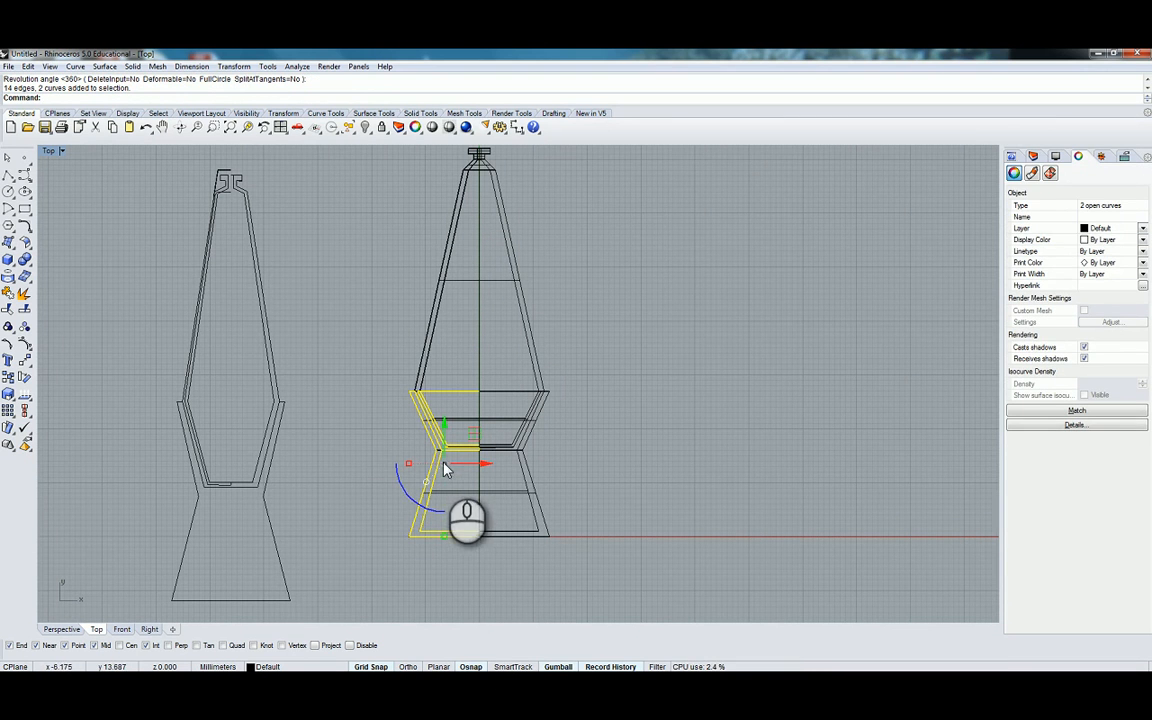
click(395, 414)
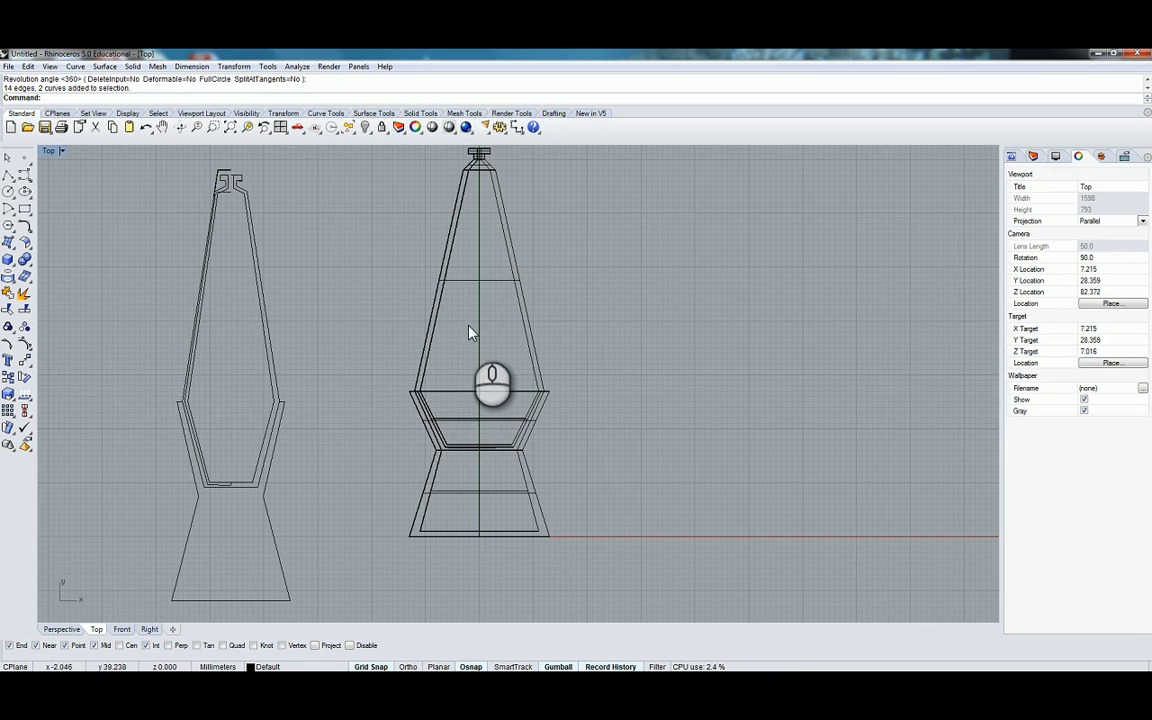
Hide the revolved bottle, base and liquid solids so that only the profile curves are left on display
click(481, 283)
click(366, 130)
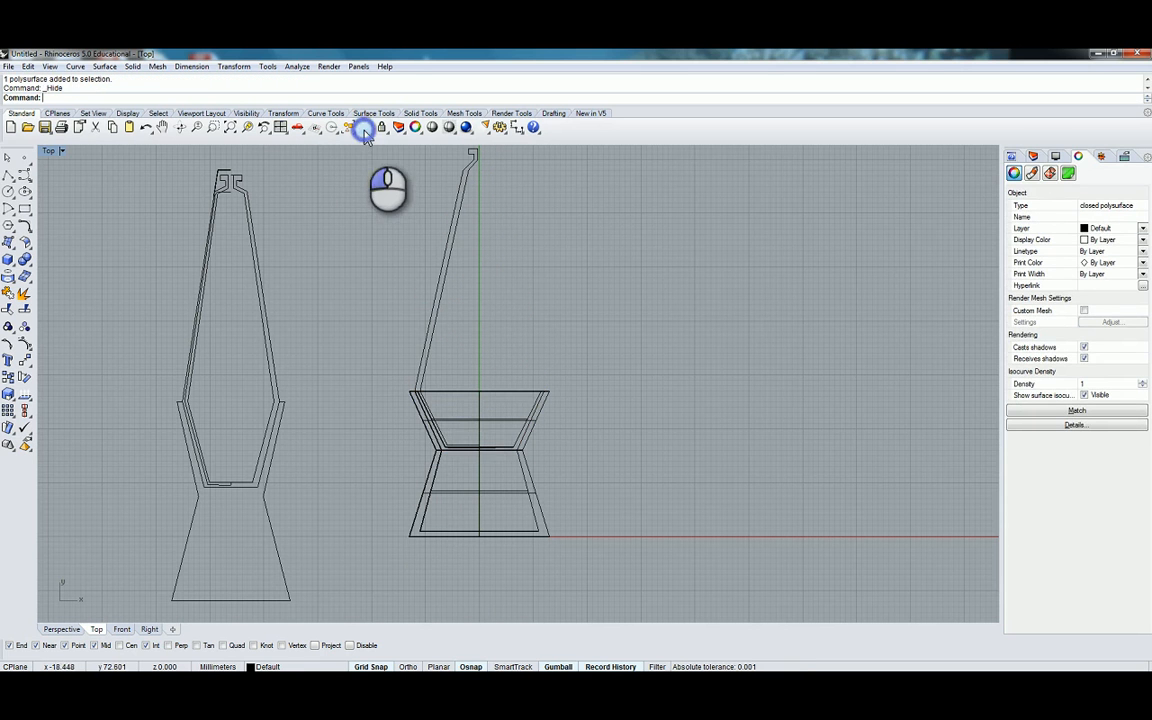
click(470, 418)
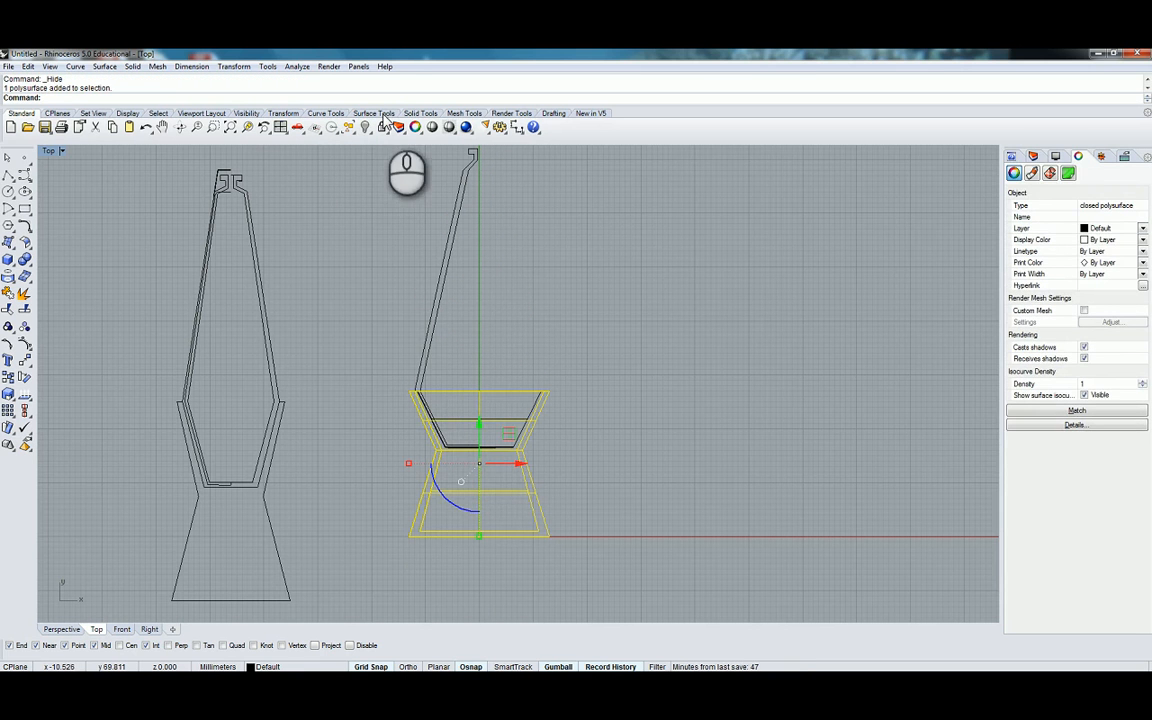
click(366, 127)
click(469, 414)
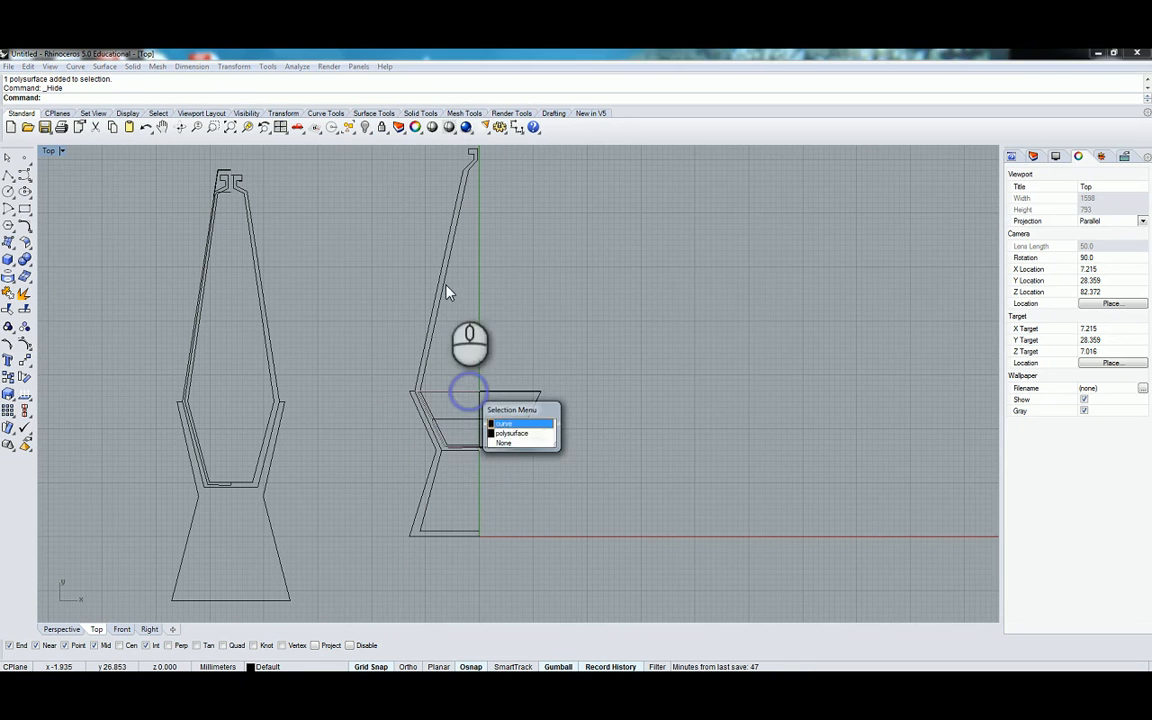
right_click(470, 415)
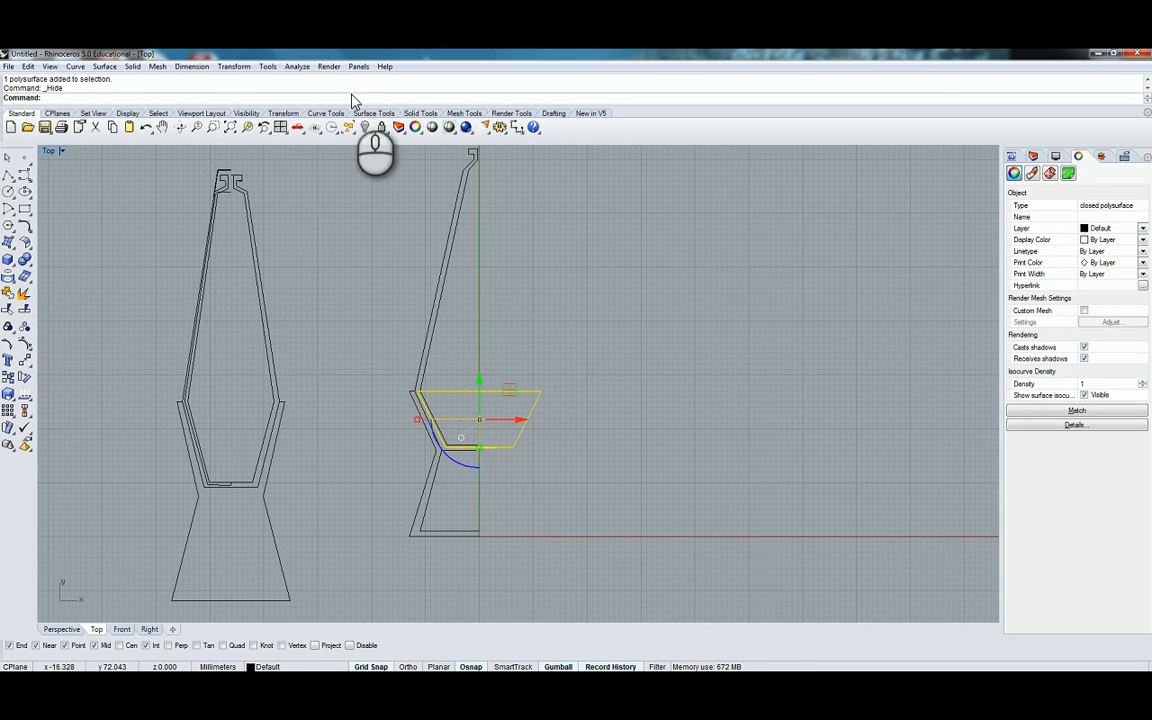
click(366, 127)
Turn on the control points of the base, bottle and liquid half-section profiles beside the Y axis
scroll(431, 390, down, 2)
right_drag(431, 397, 398, 420)
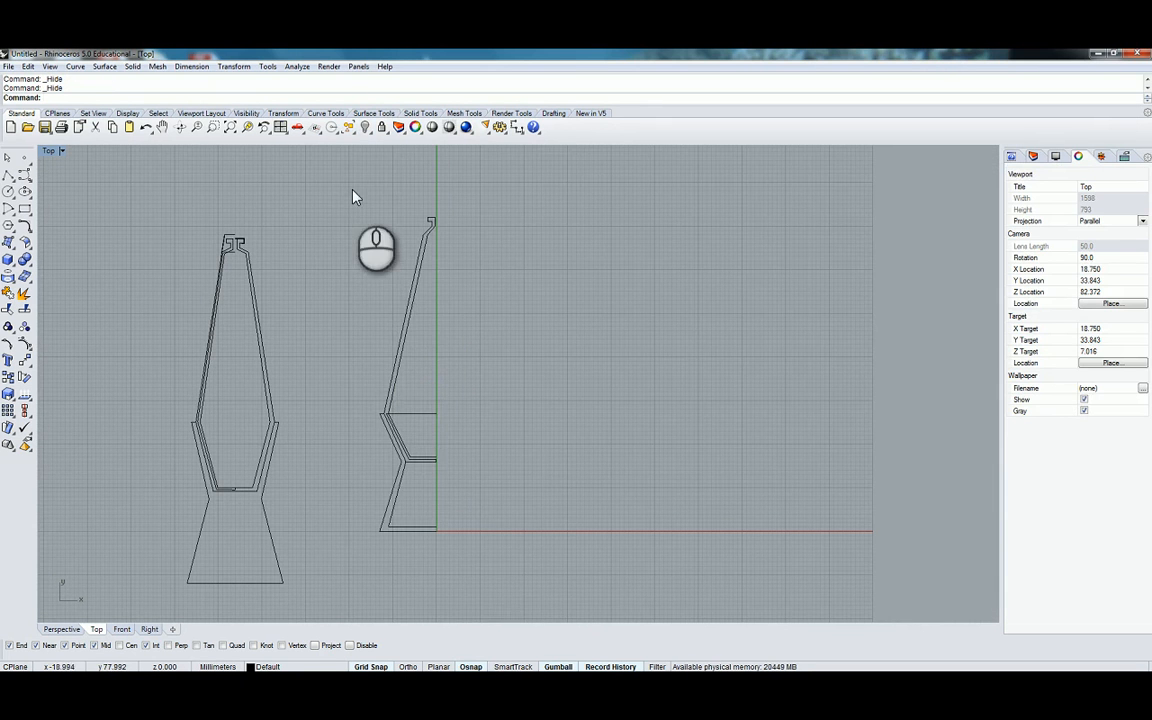
drag(352, 188, 478, 572)
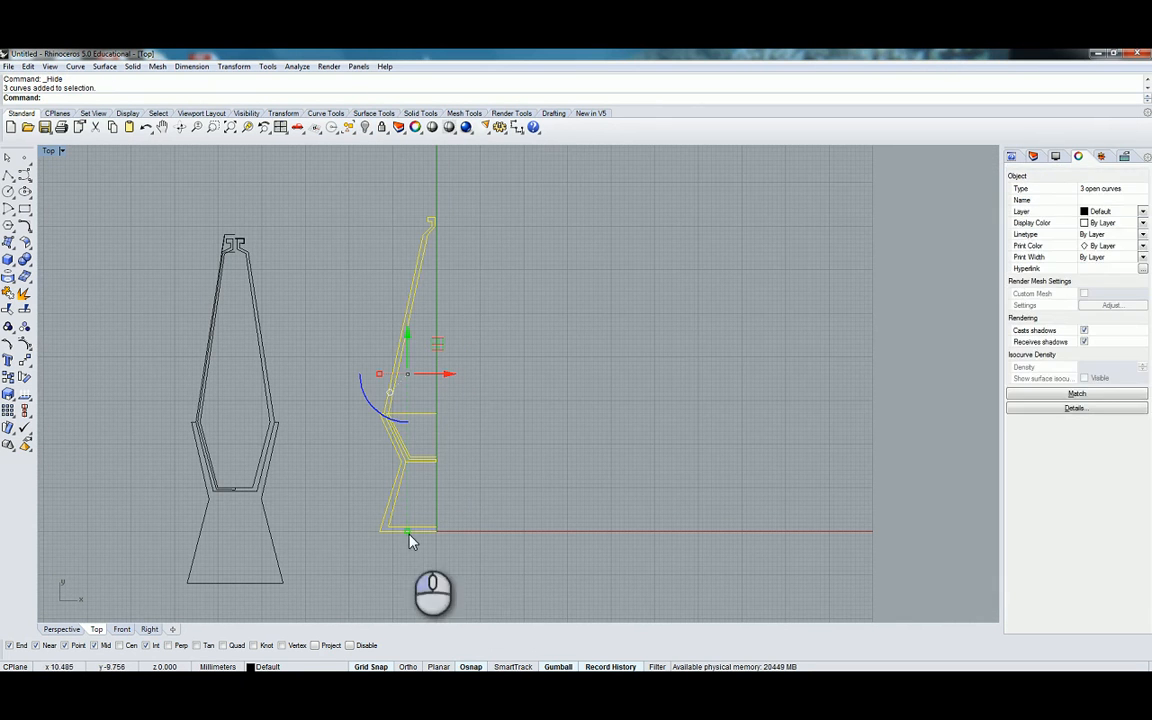
click(24, 343)
scroll(398, 420, up, 5)
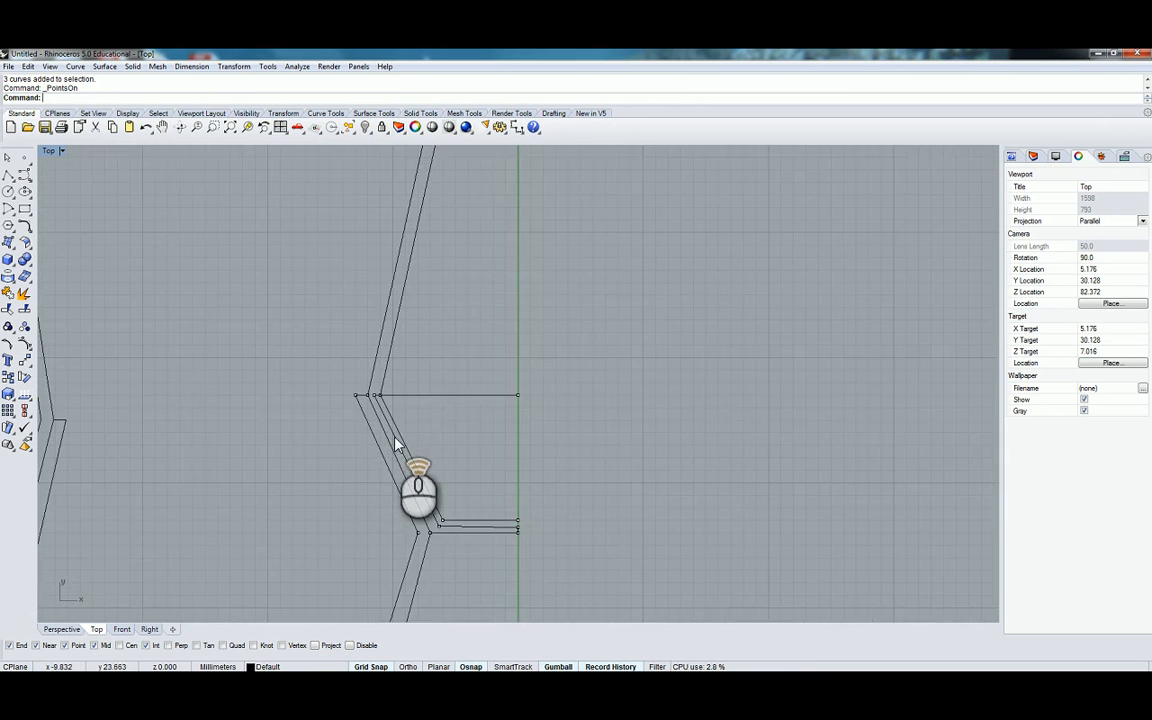
right_drag(391, 437, 416, 291)
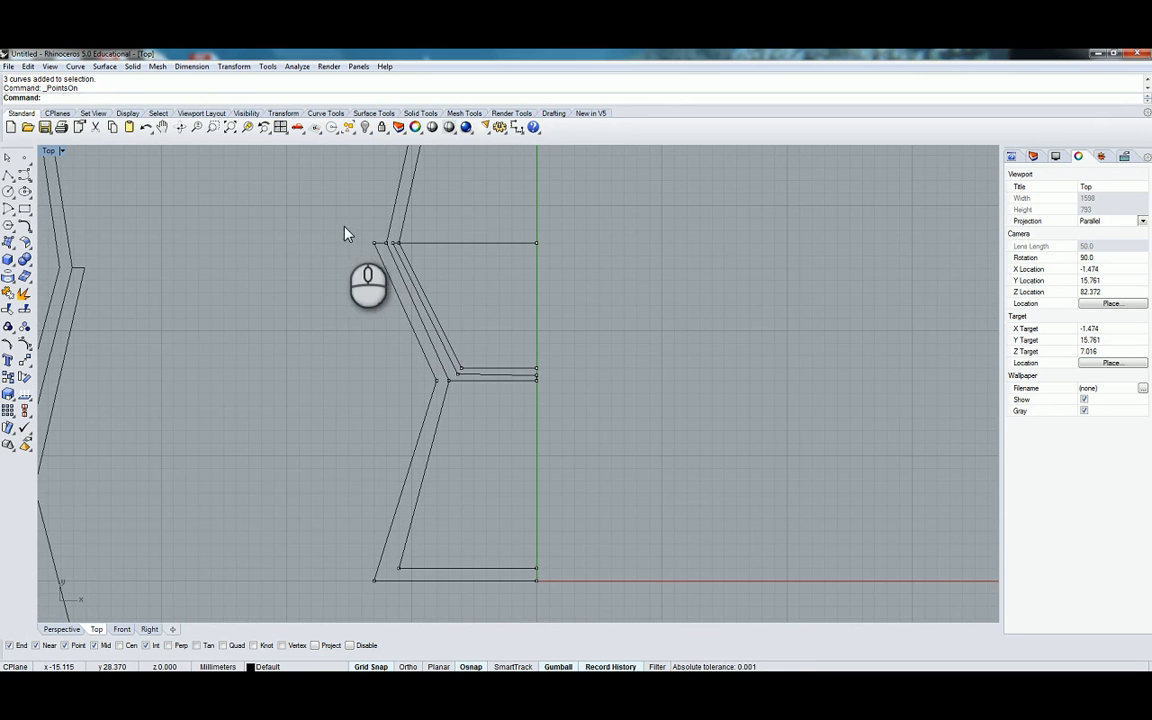
Move the profiles' side points from the base up to the widest part slightly toward the Y axis, and turn the control points off
drag(308, 228, 471, 599)
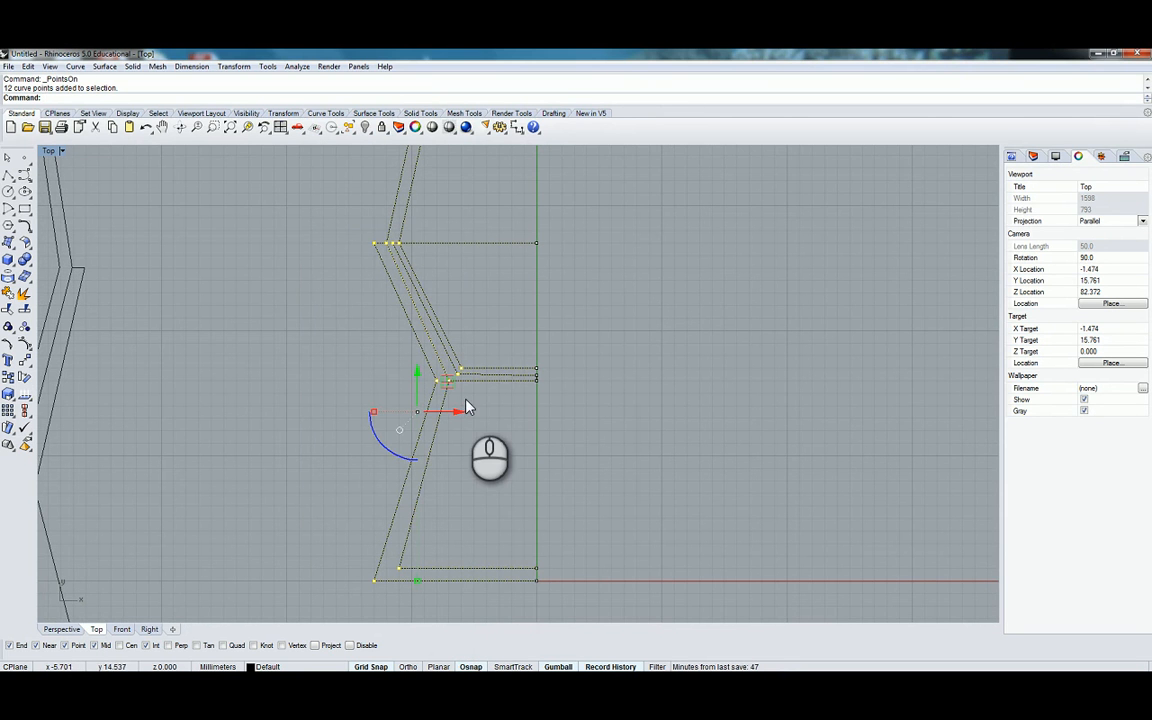
drag(461, 418, 440, 401)
key(Escape)
scroll(490, 455, down, 3)
right_drag(492, 455, 422, 509)
click(447, 509)
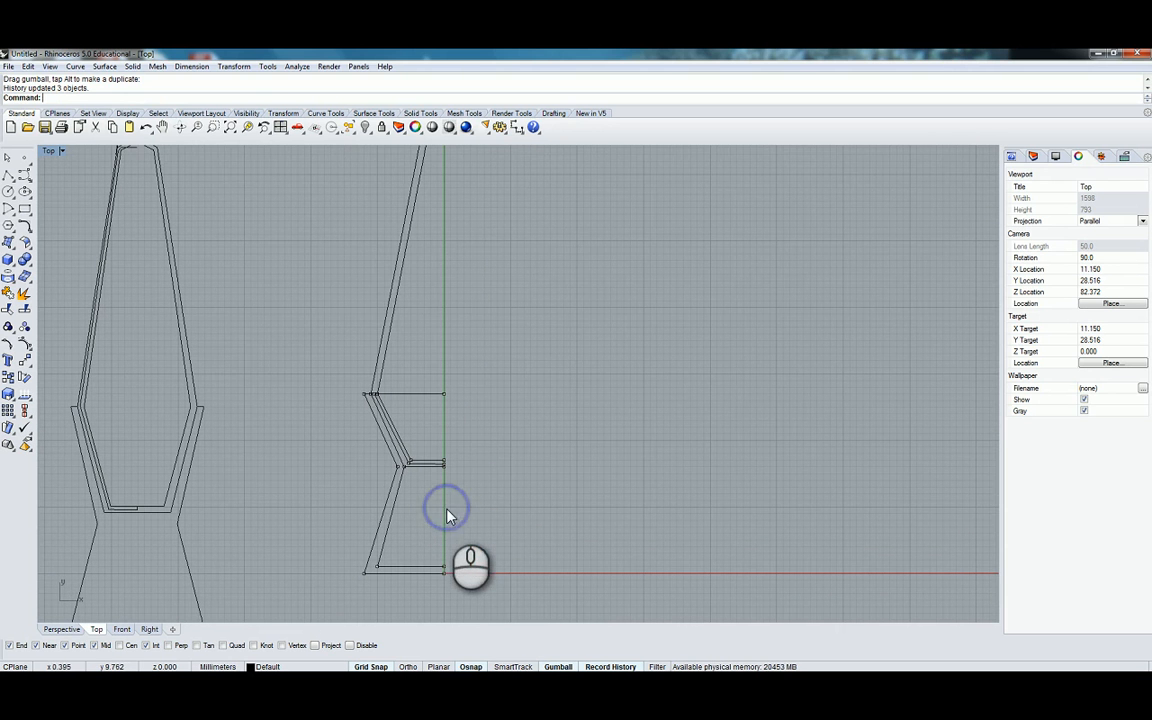
right_click(24, 343)
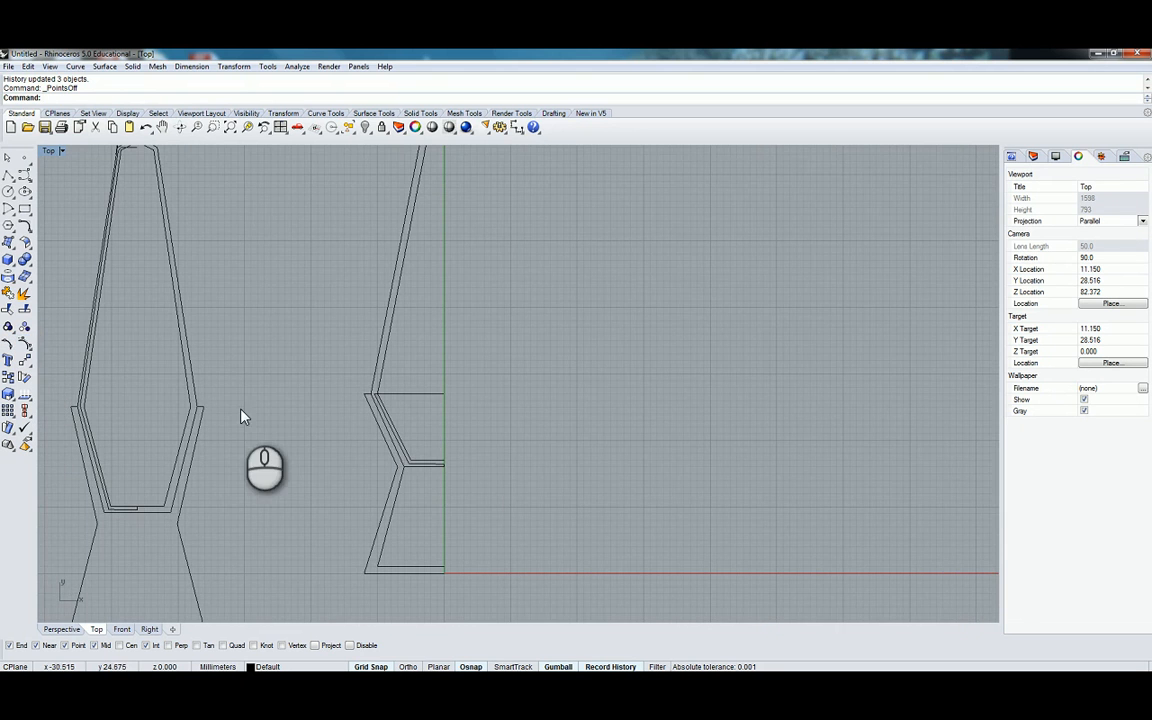
Show all hidden objects and delete the leftover extra polysurface beside the lamp
scroll(221, 364, down, 3)
scroll(337, 249, up, 5)
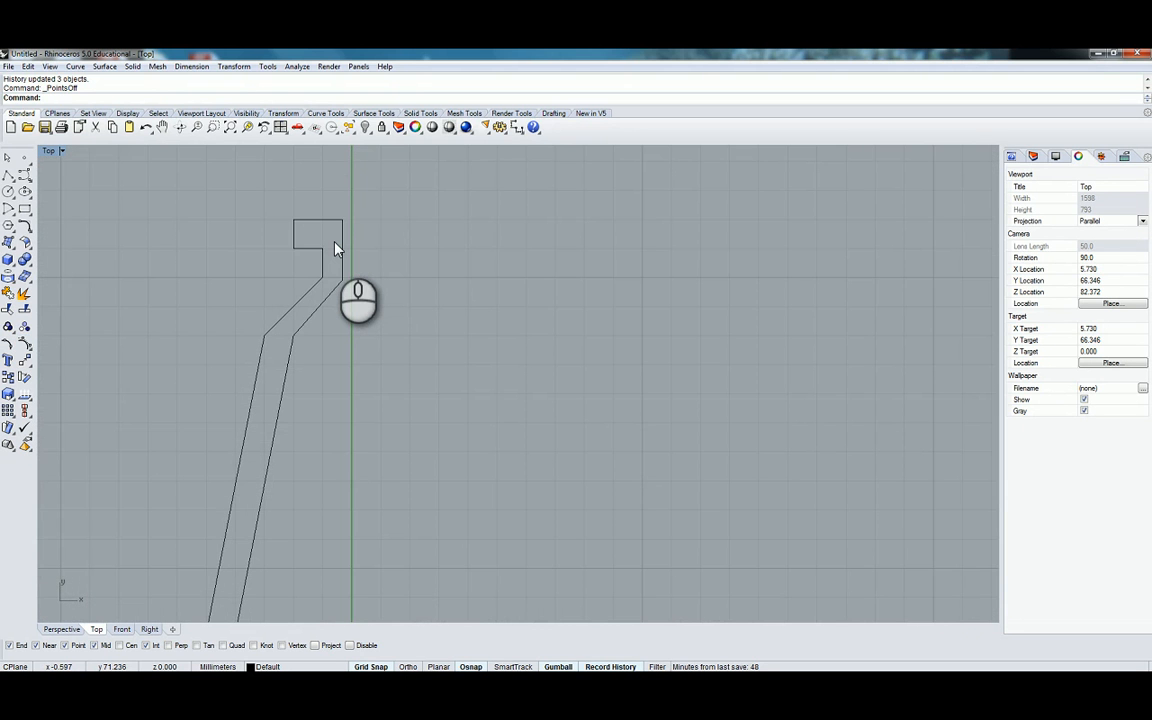
scroll(337, 249, down, 5)
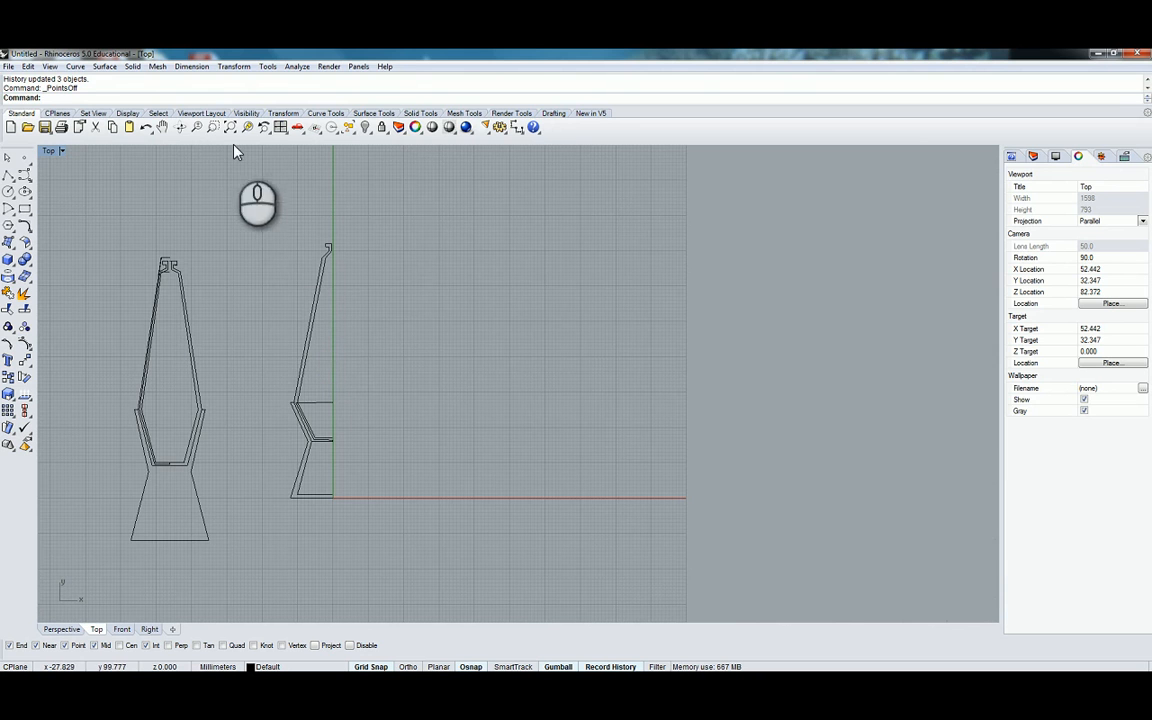
right_click(348, 127)
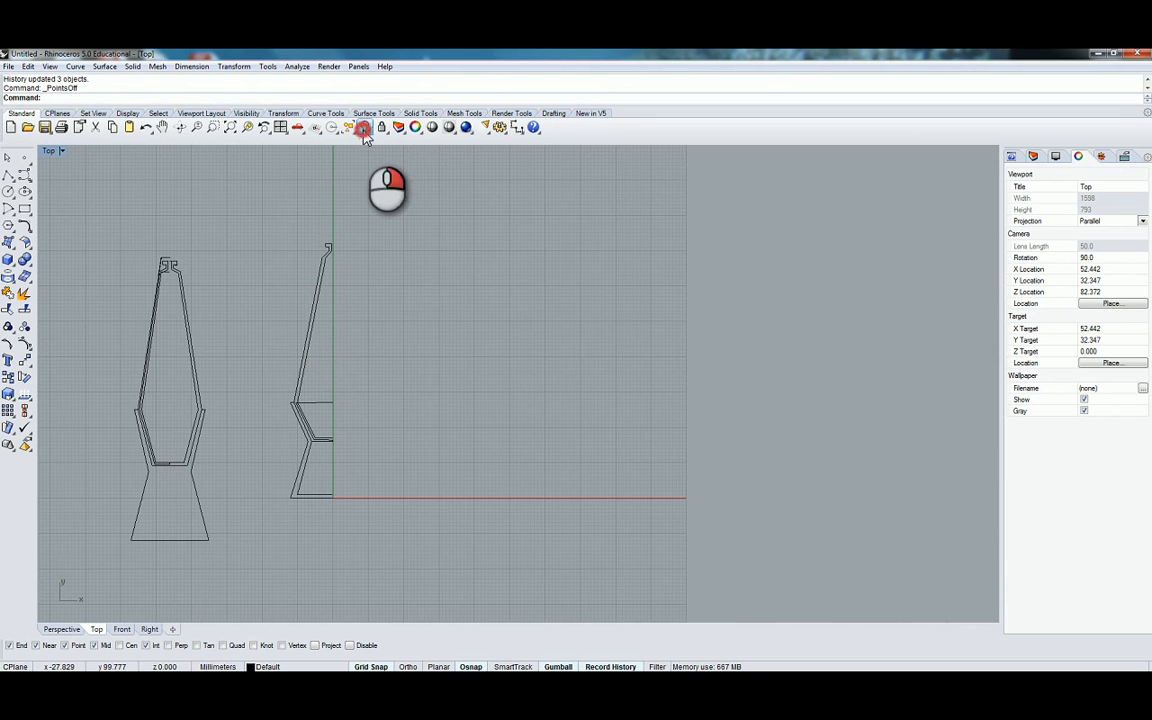
click(418, 281)
key(Delete)
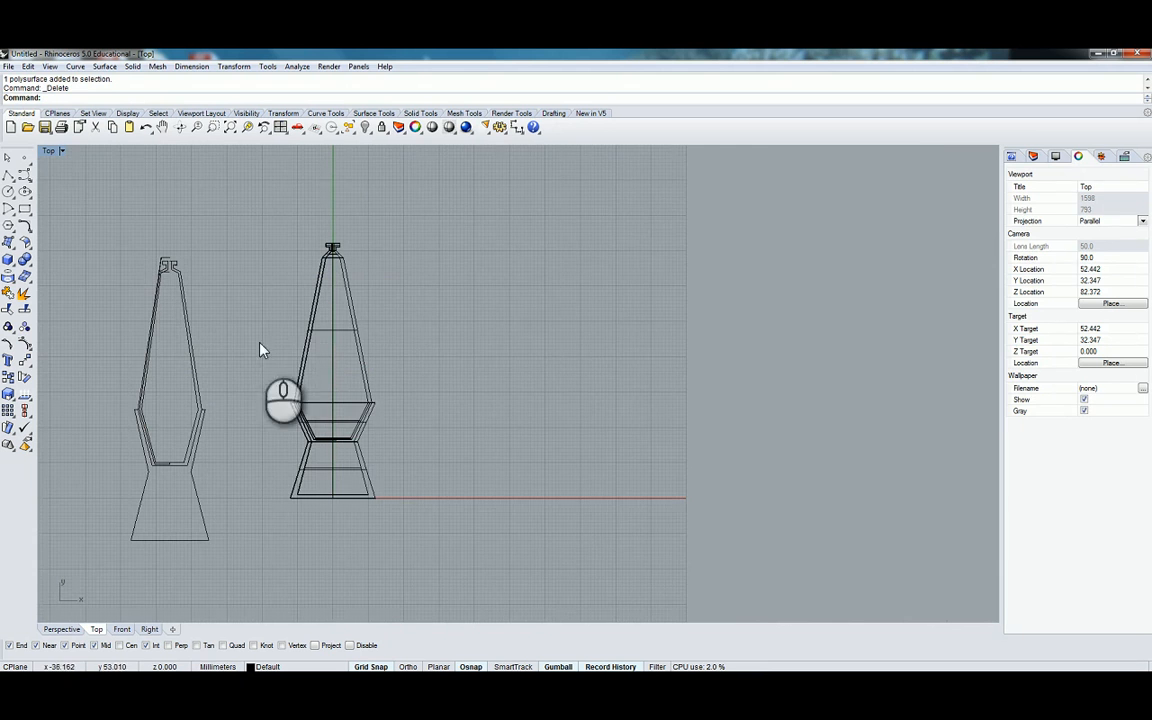
Return to the four-viewport layout and examine the updated lamp's bottle, liquid and base in the Perspective and Top views
scroll(334, 347, up, 5)
click(343, 335)
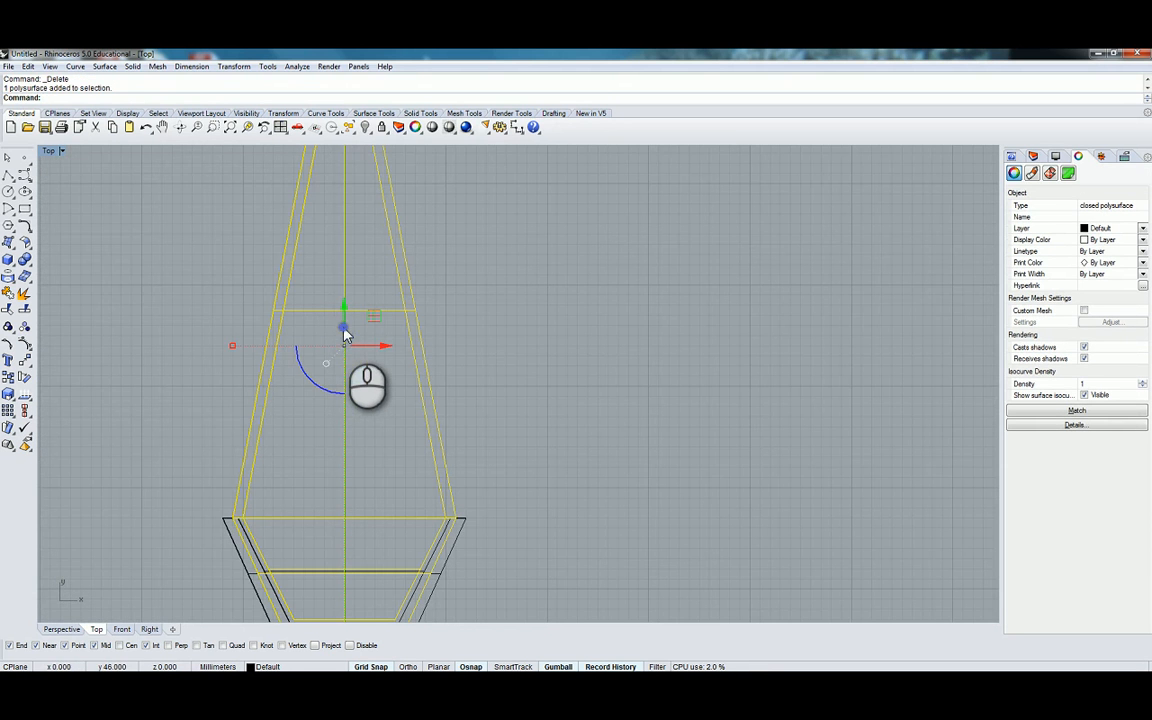
double_click(48, 150)
scroll(553, 280, down, 5)
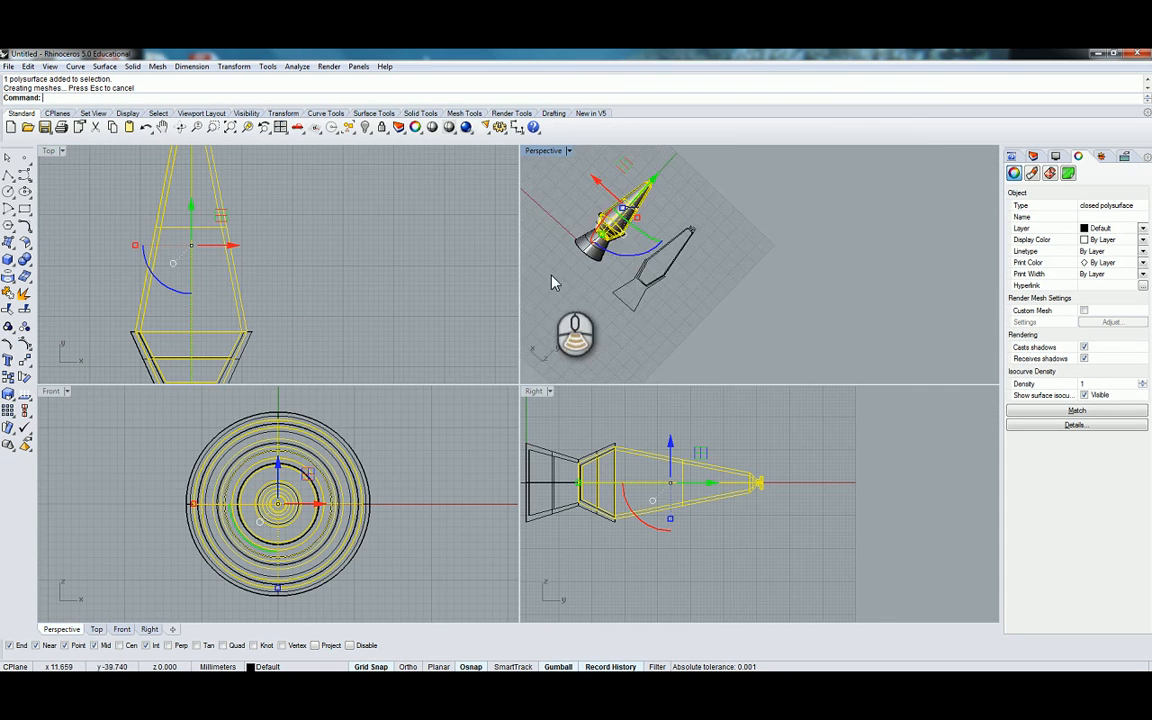
scroll(602, 196, up, 7)
click(576, 206)
right_drag(566, 257, 531, 245)
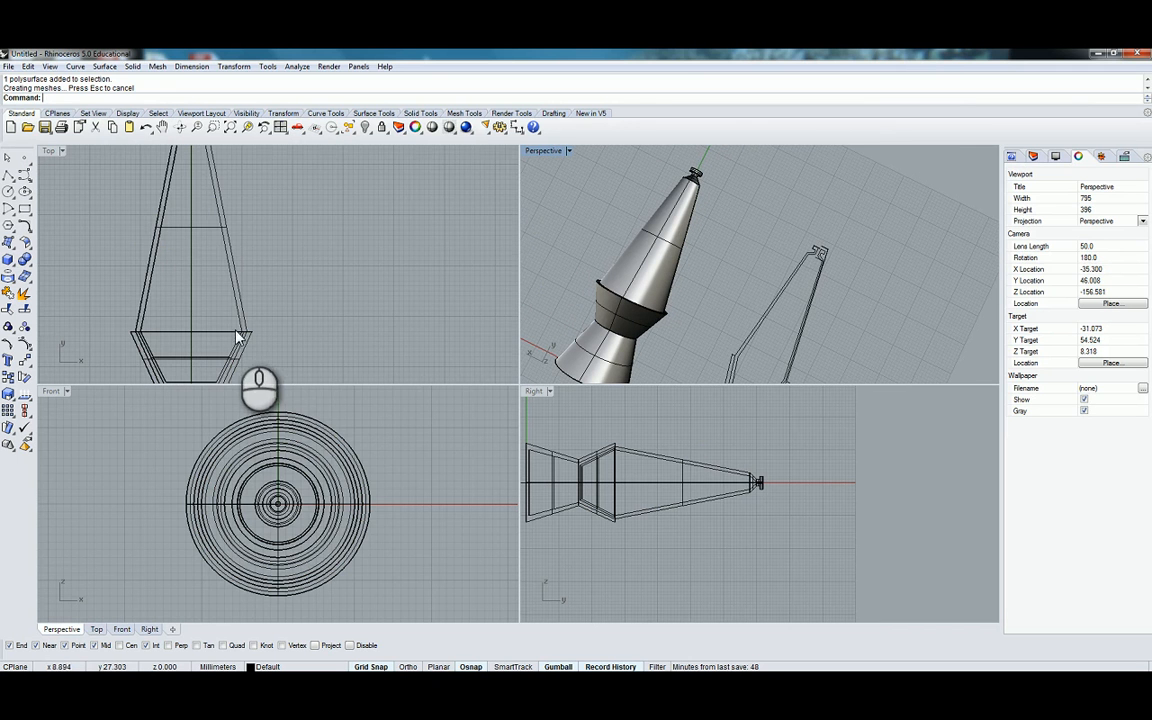
right_drag(234, 330, 257, 275)
scroll(203, 277, up, 5)
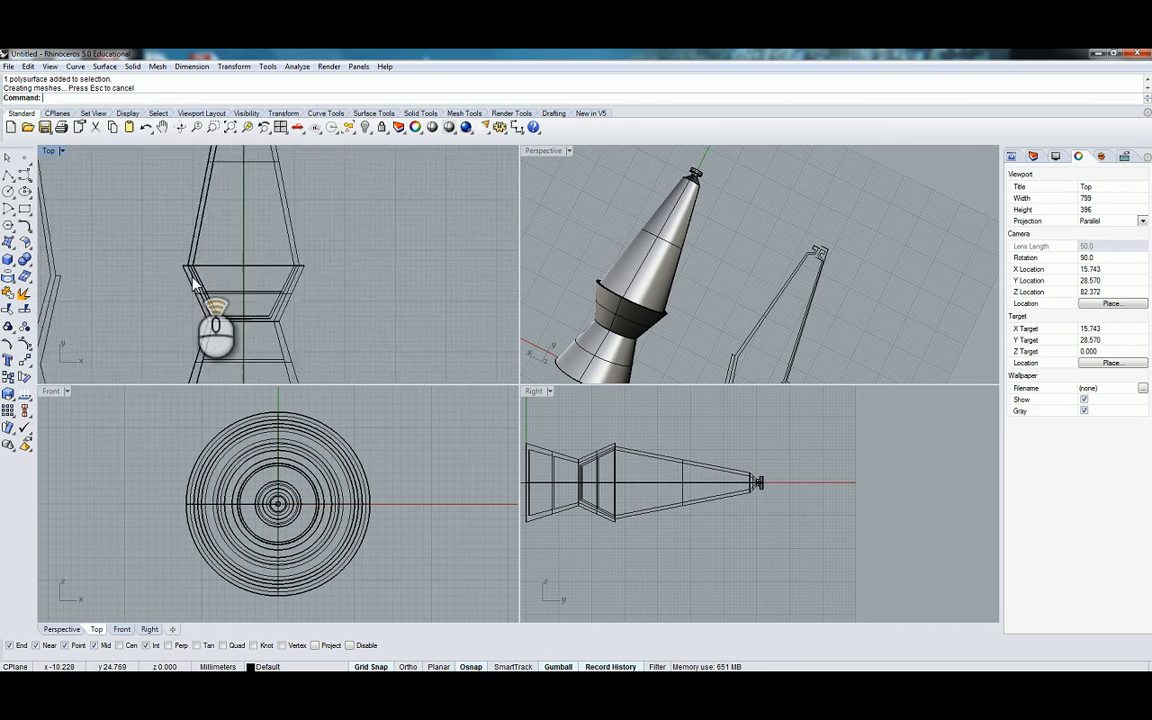
Maximize the Top view and undo the last deletion and the last showing of hidden objects
right_drag(203, 277, 200, 261)
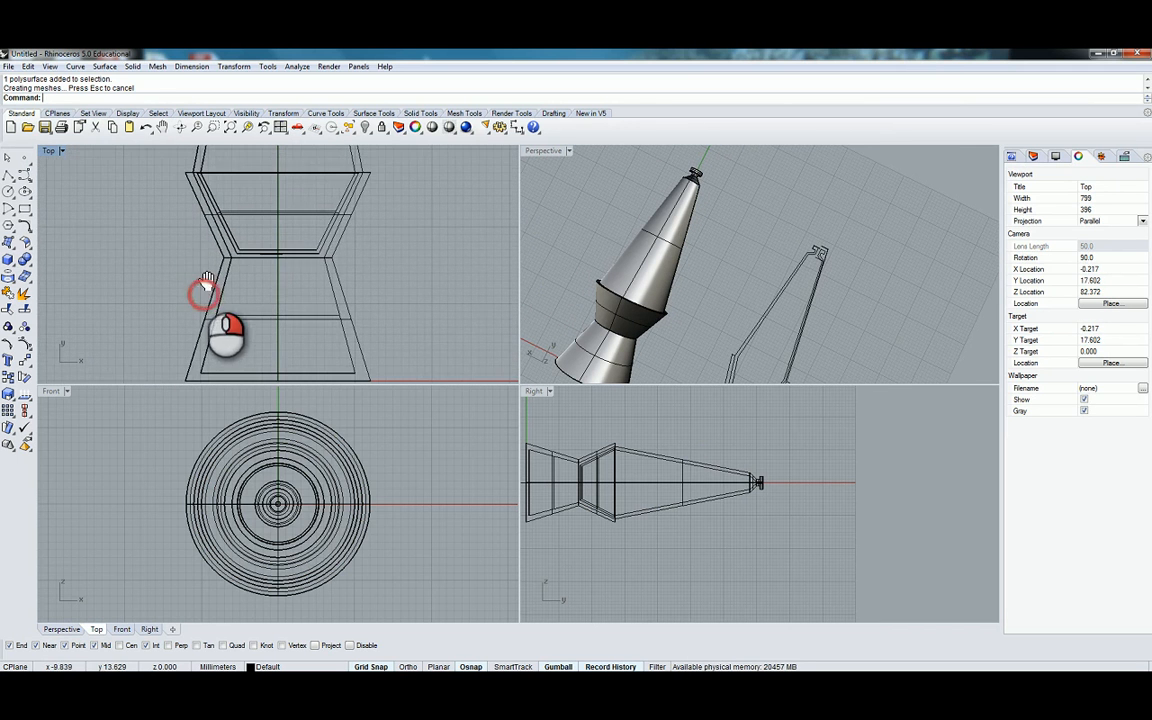
double_click(48, 152)
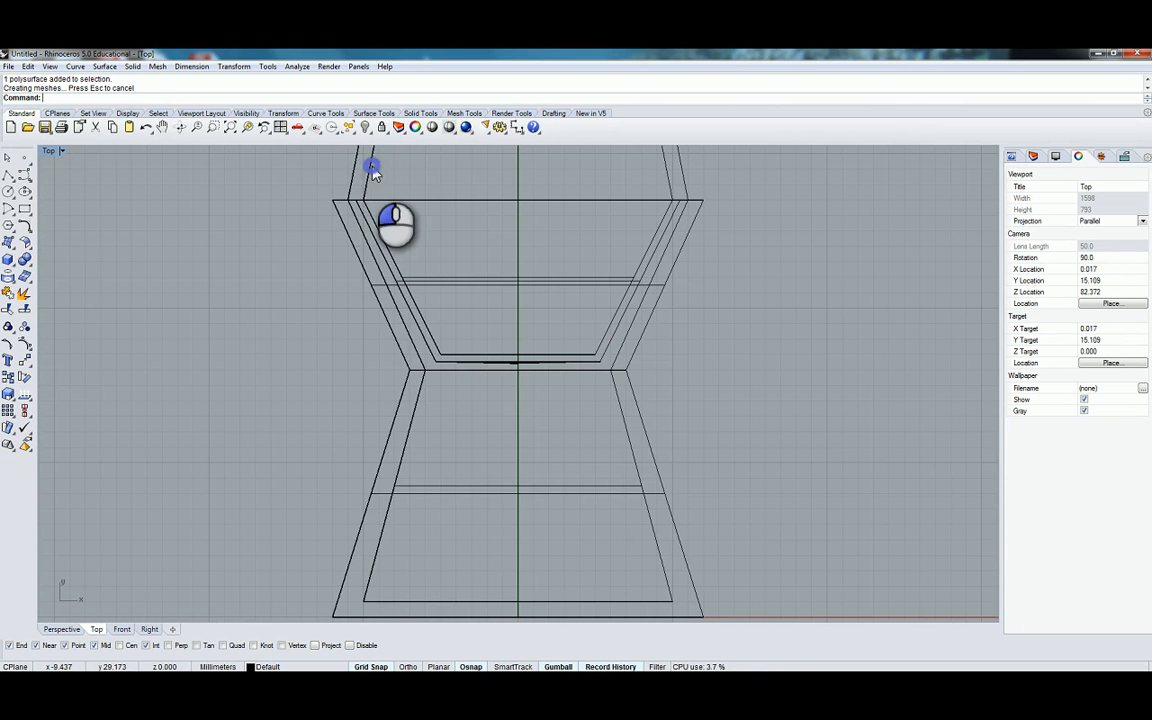
click(146, 127)
click(146, 127)
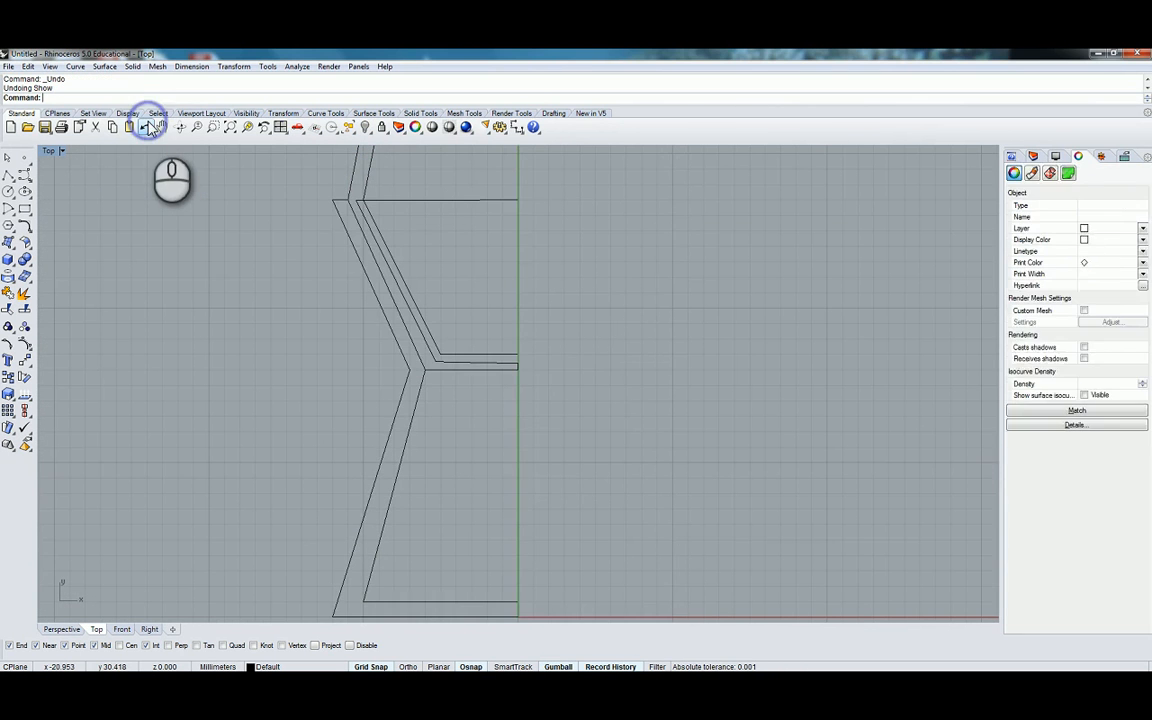
right_drag(216, 256, 211, 283)
scroll(210, 288, down, 3)
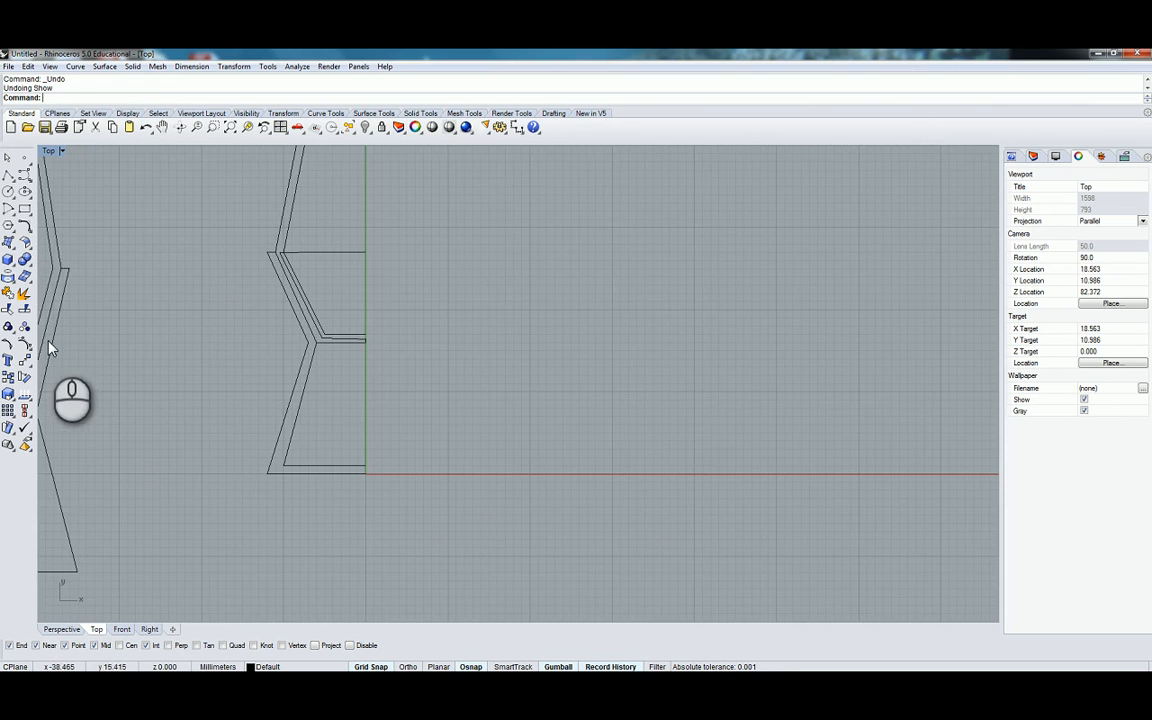
Turn on the control points of the half-section profiles around the base beside the Y axis
click(22, 340)
scroll(125, 349, down, 2)
scroll(125, 349, down, 2)
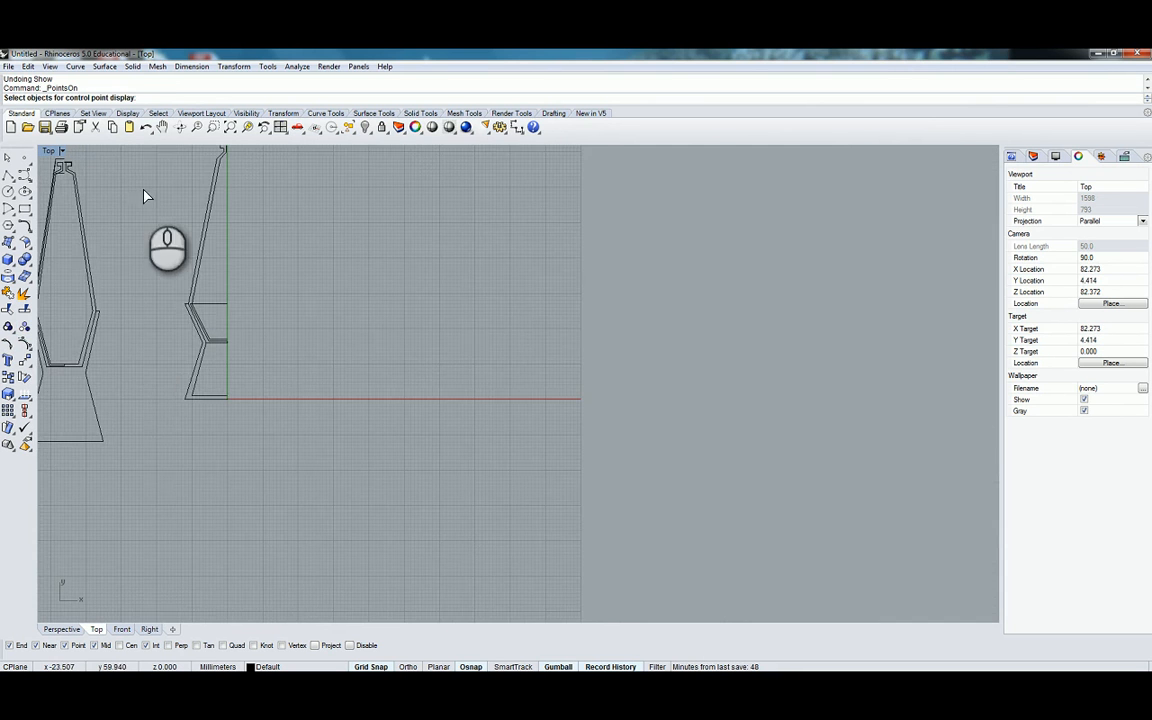
right_drag(139, 208, 172, 298)
drag(181, 369, 316, 503)
scroll(222, 440, up, 5)
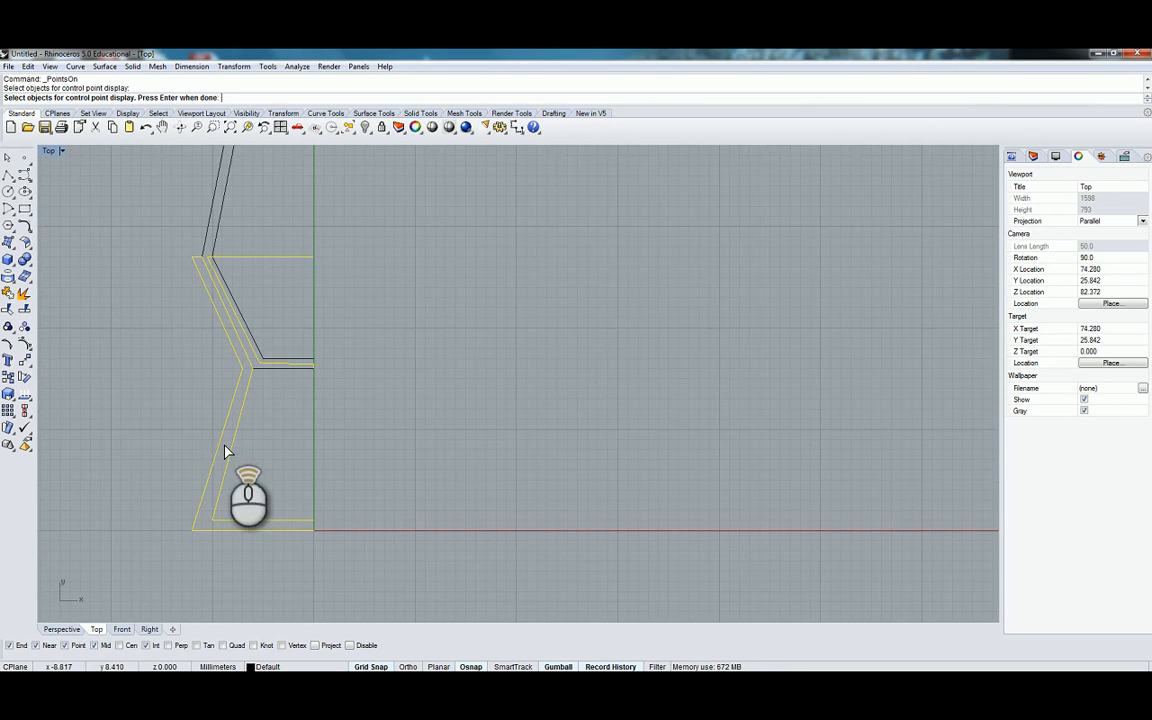
right_click(82, 360)
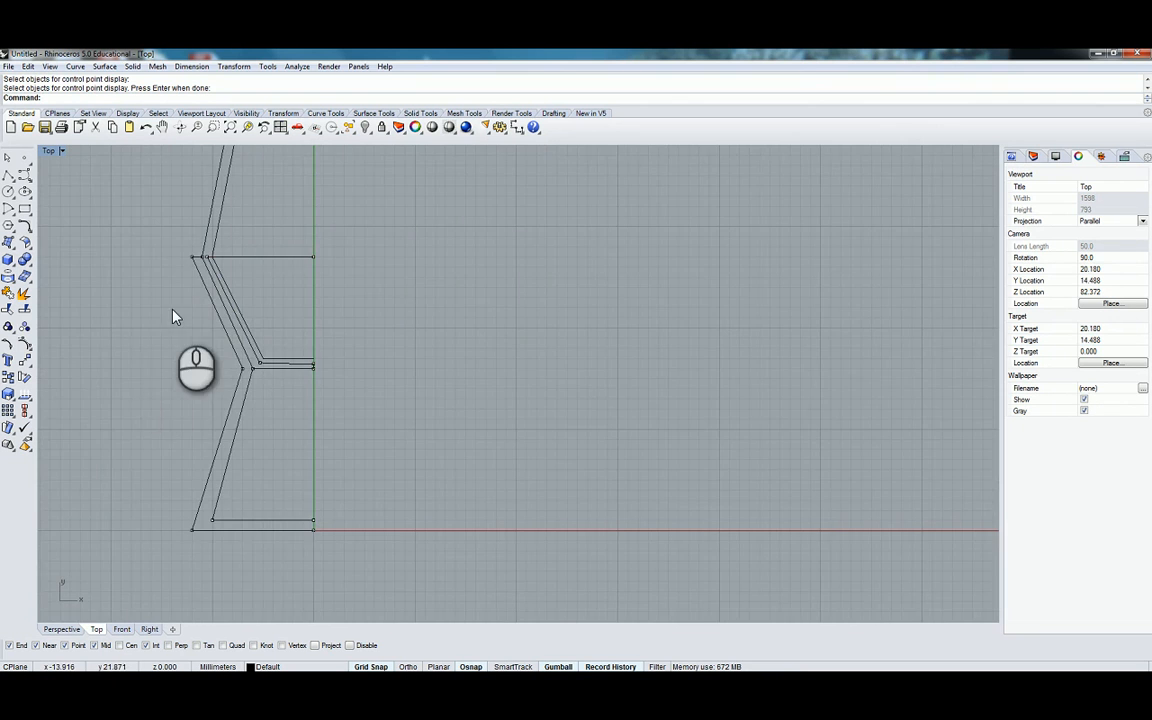
Move the base profile's three outer side points about 0.5 mm toward the Y axis, and turn the control points off
scroll(160, 314, up, 2)
drag(185, 220, 210, 272)
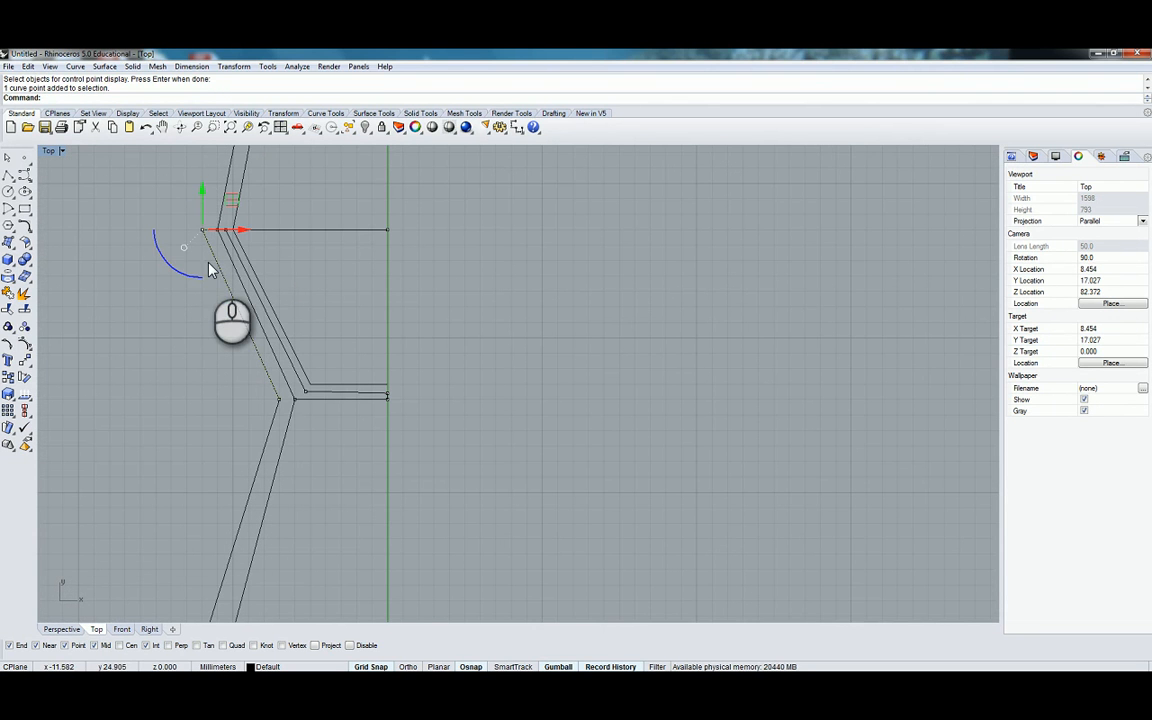
shift+click(278, 399)
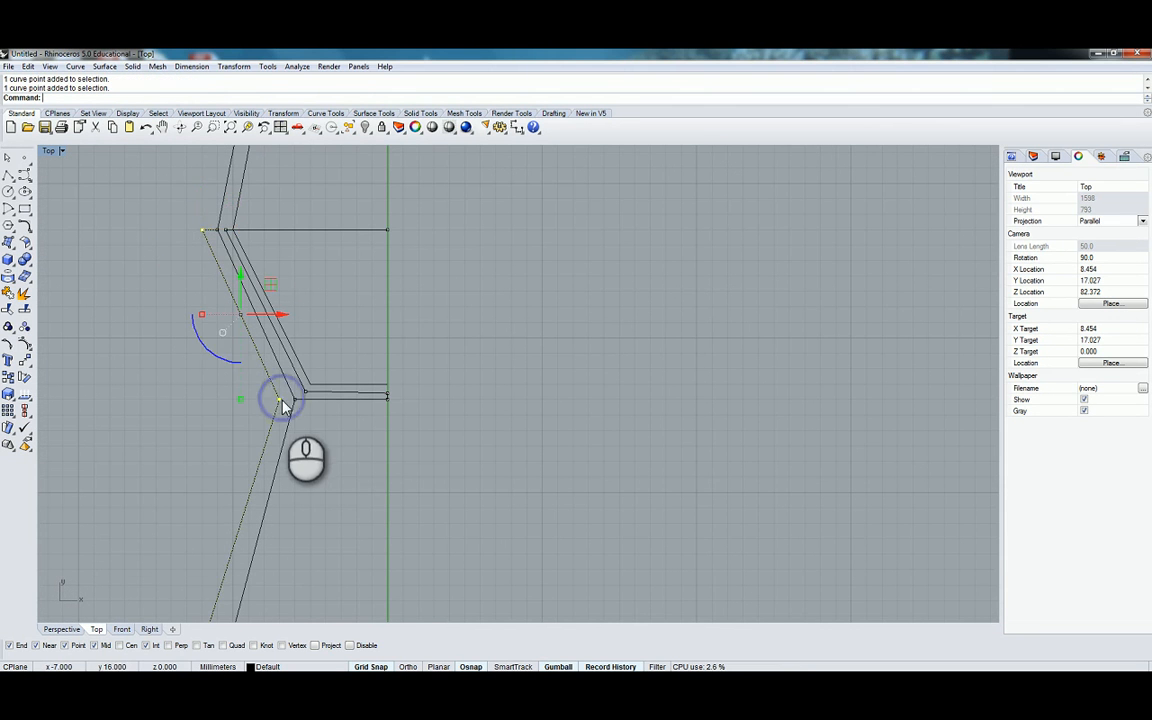
right_drag(266, 445, 305, 317)
shift+click(244, 507)
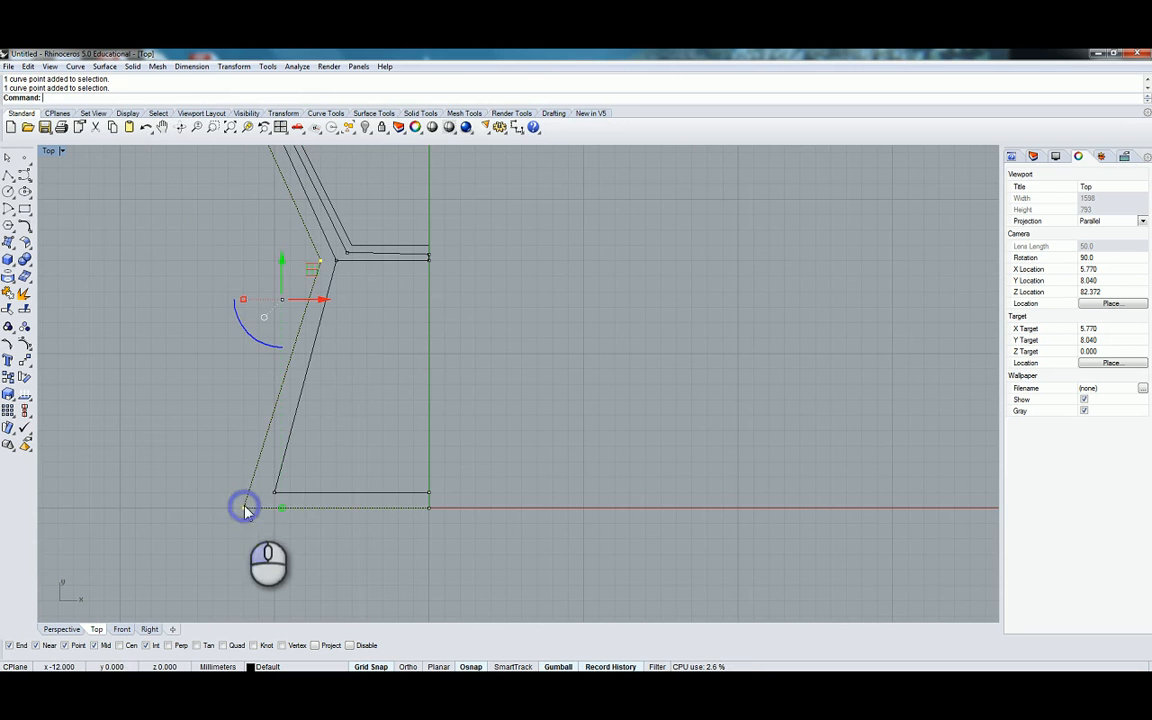
click(325, 299)
drag(325, 299, 331, 305)
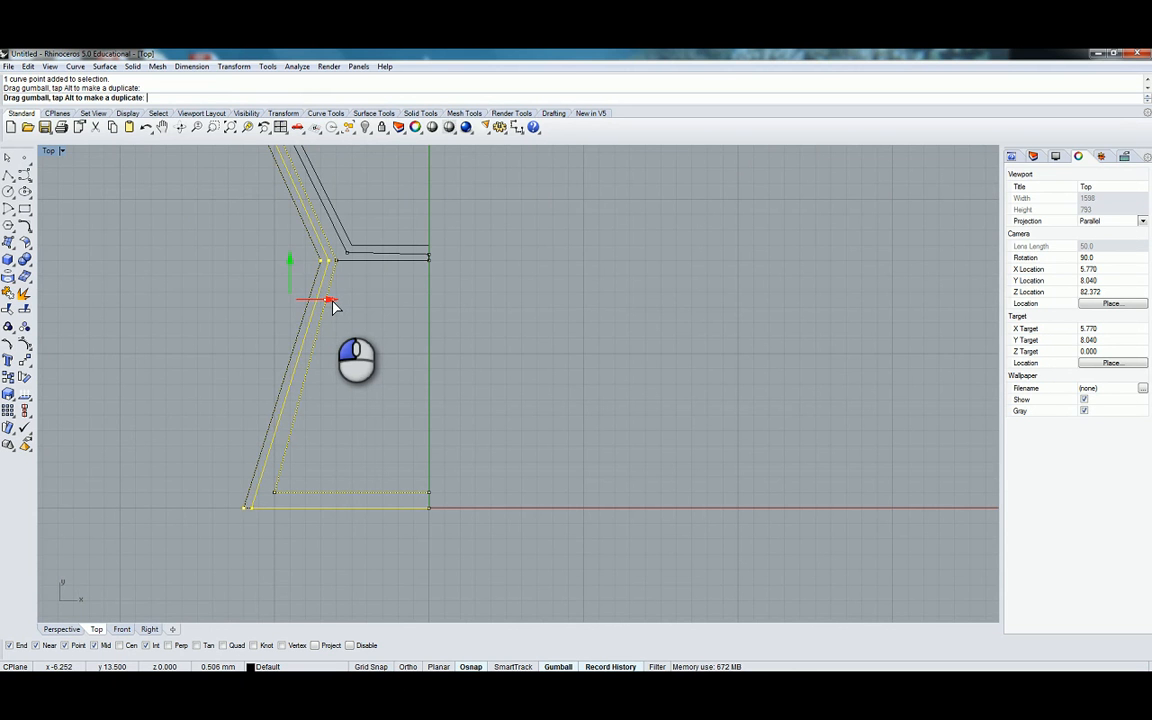
drag(333, 306, 347, 300)
right_drag(371, 418, 370, 448)
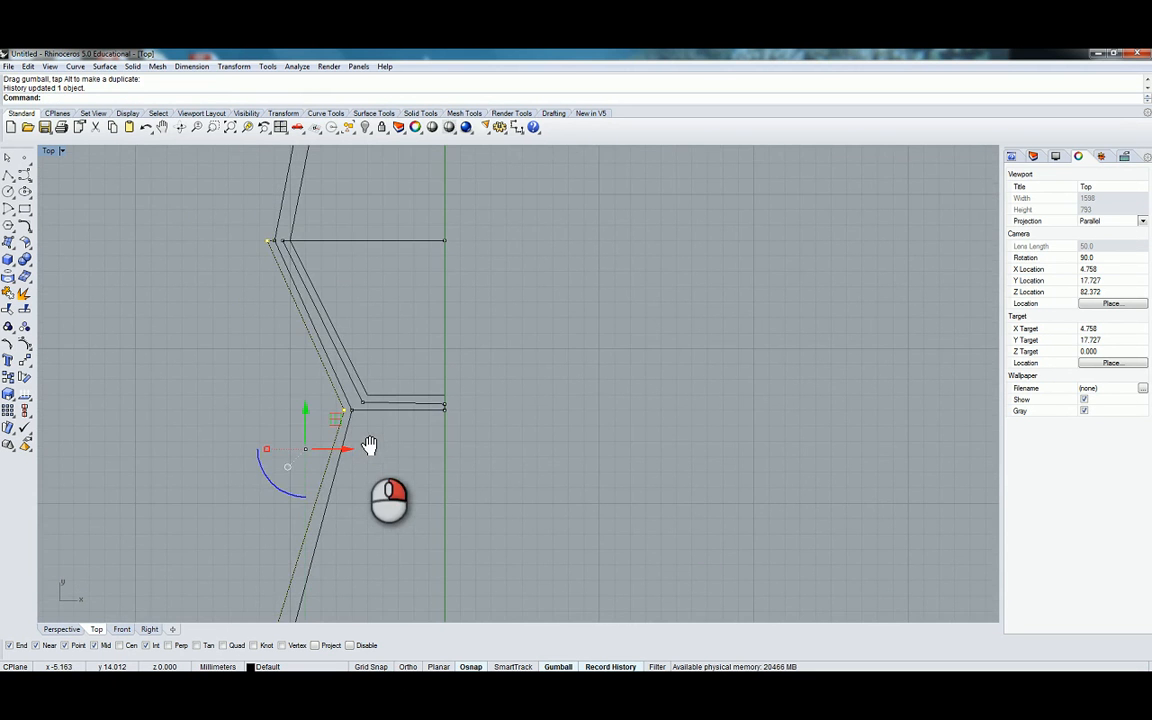
click(189, 384)
scroll(186, 382, down, 4)
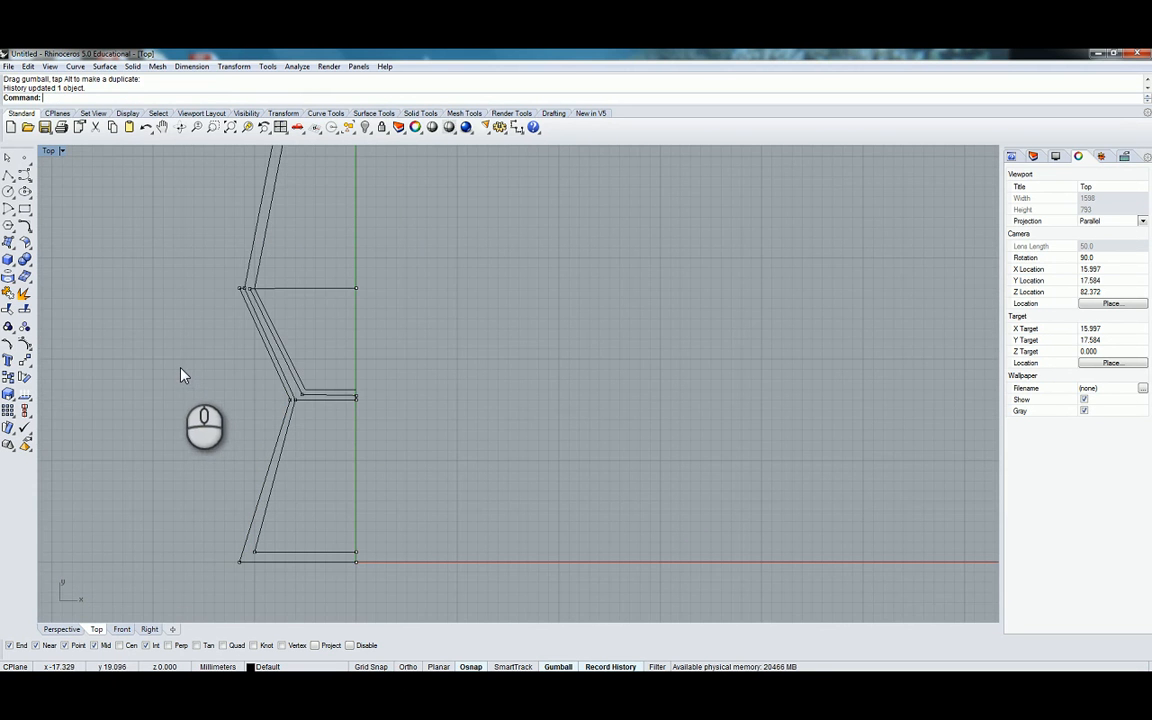
right_click(25, 347)
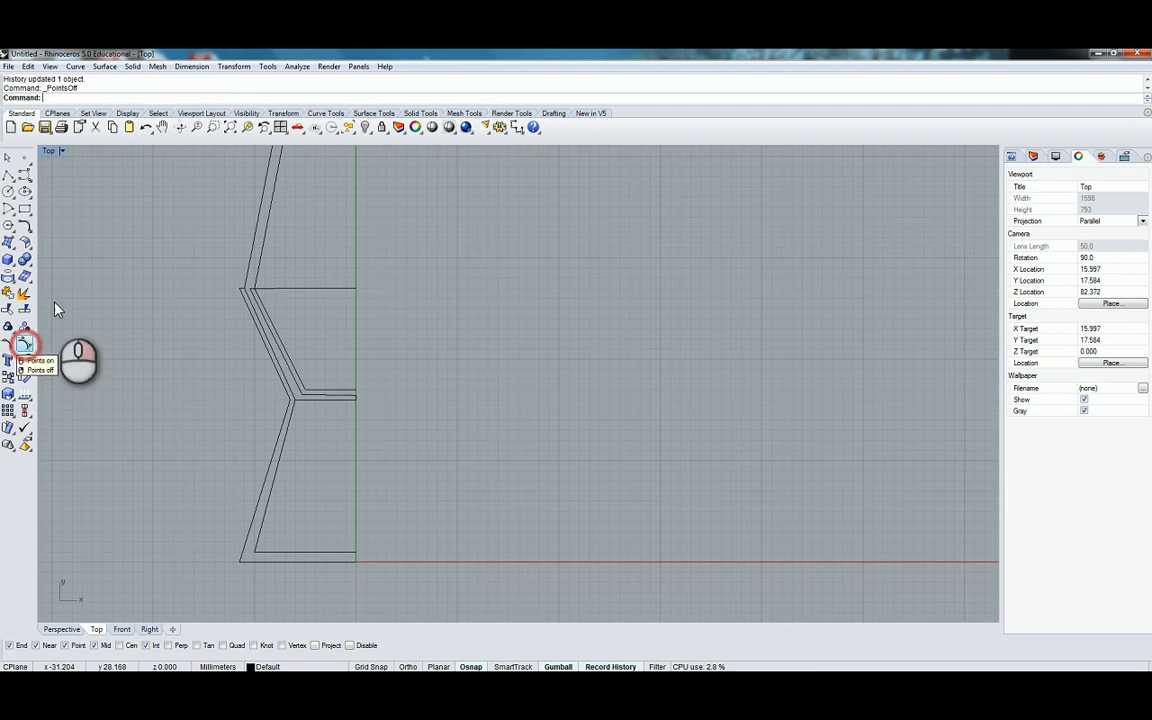
Show all hidden objects again and delete the oversized extra polysurface crossing the lamp
right_click(366, 132)
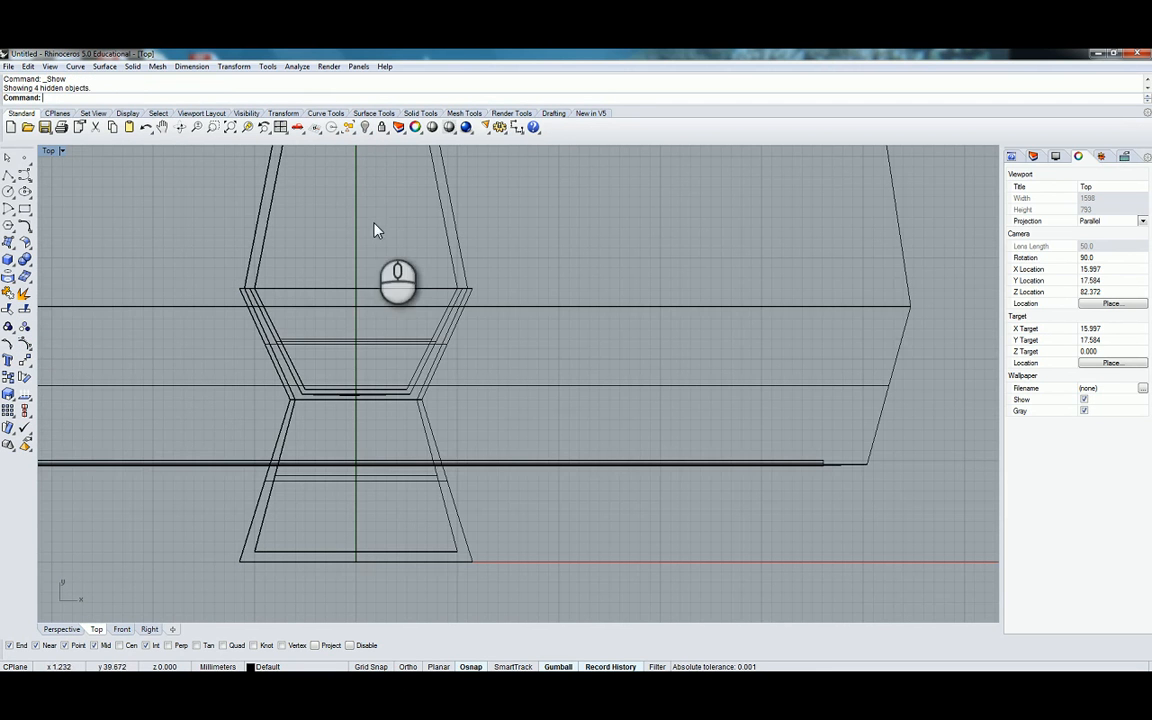
click(570, 312)
key(Delete)
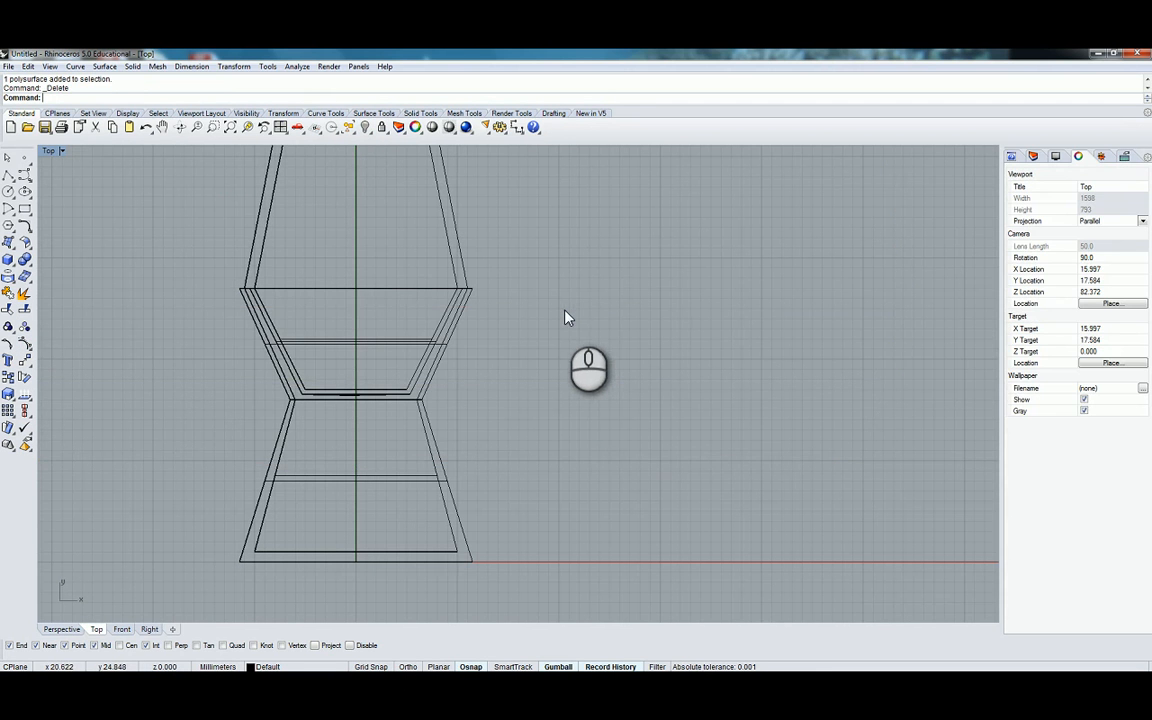
Examine the slimmer base against the bottle in the enlarged Perspective view, and restore the four-viewport layout
scroll(566, 316, down, 6)
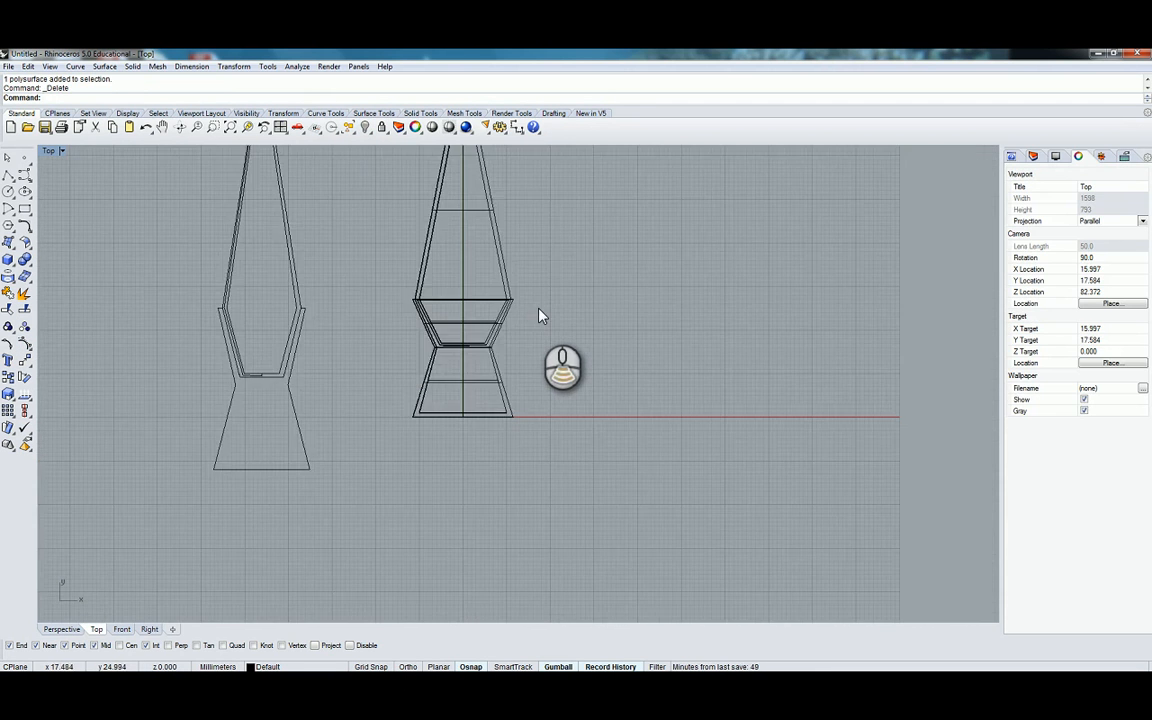
double_click(48, 150)
mouse_move(602, 234)
right_down()
mouse_move(640, 204)
mouse_move(588, 186)
mouse_move(592, 246)
mouse_move(556, 172)
right_up()
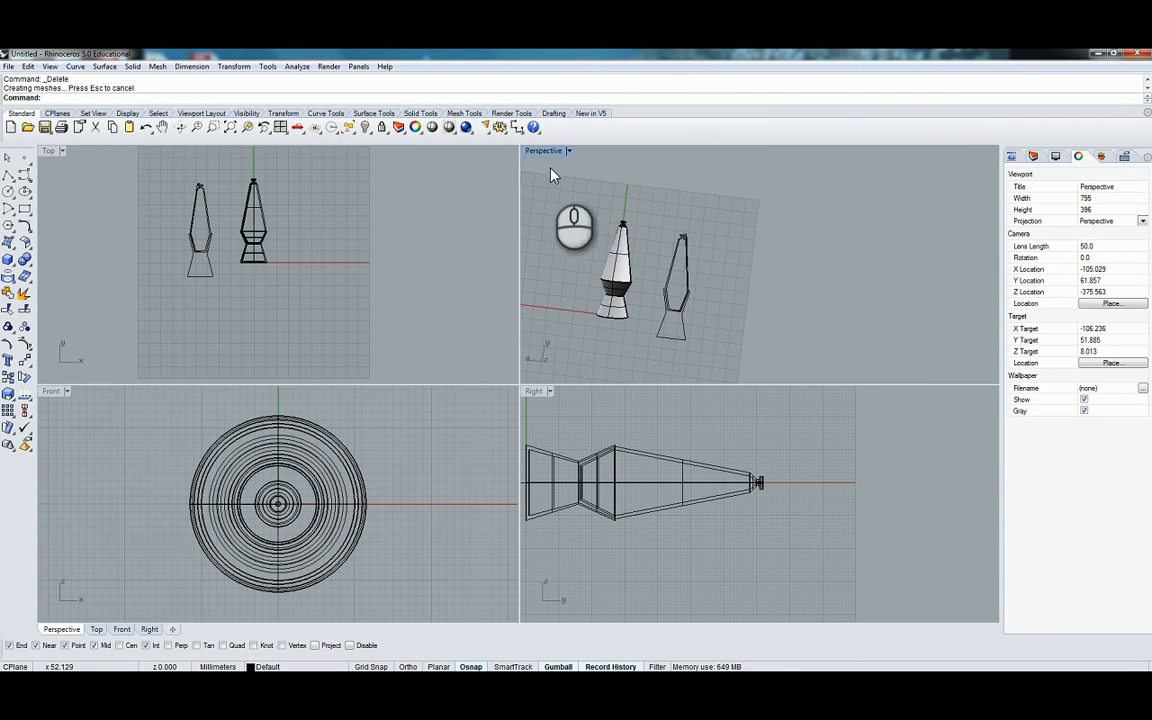
double_click(543, 151)
scroll(116, 447, up, 2)
right_drag(116, 447, 116, 410)
double_click(62, 151)
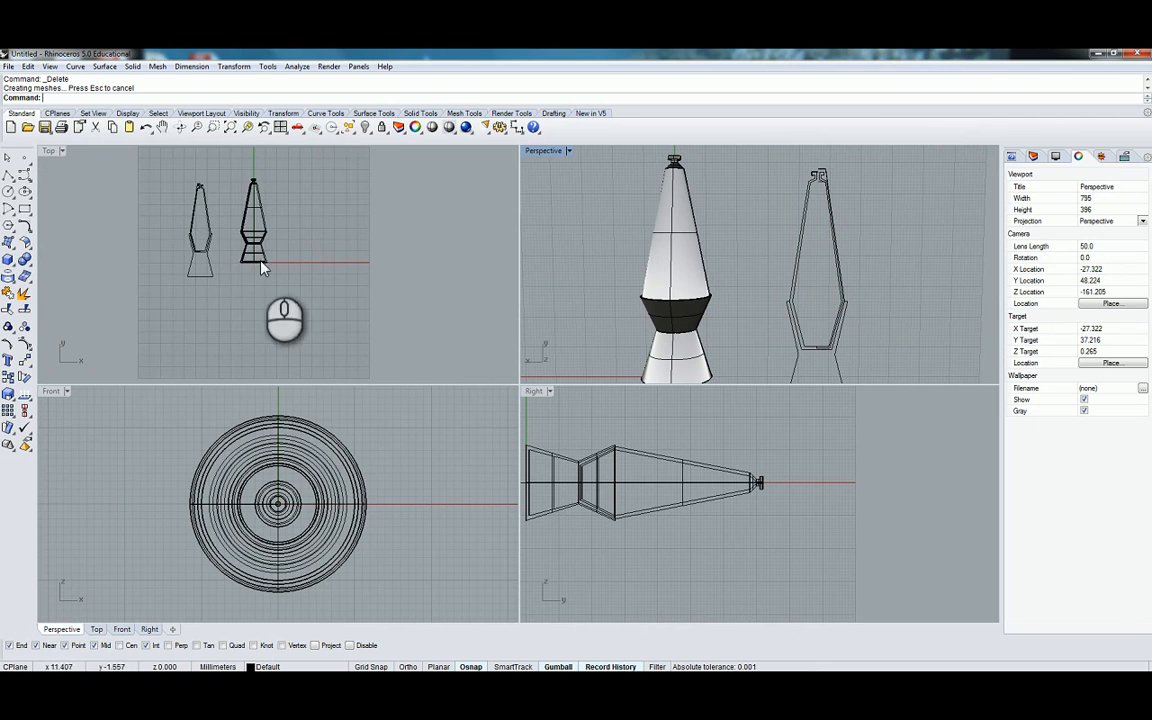
Hide the bottle's closed polysurface so that only its half-section profile remains at the neck in the Top view
scroll(250, 245, up, 3)
click(347, 213)
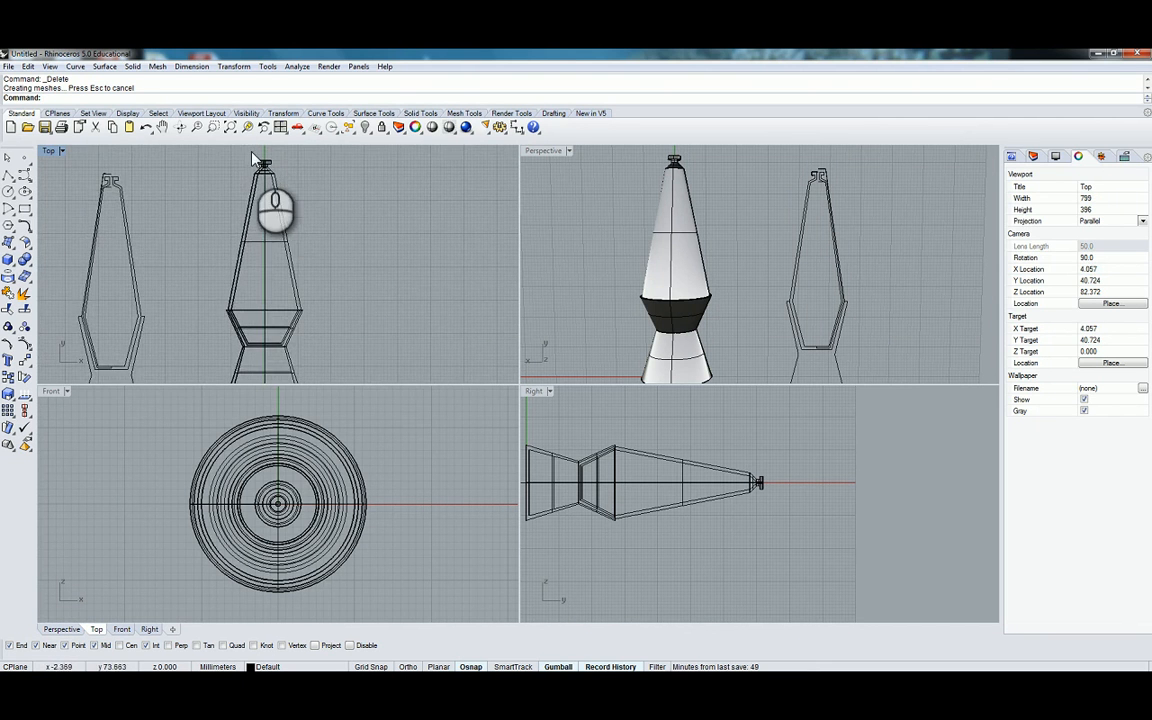
scroll(250, 179, up, 4)
click(301, 238)
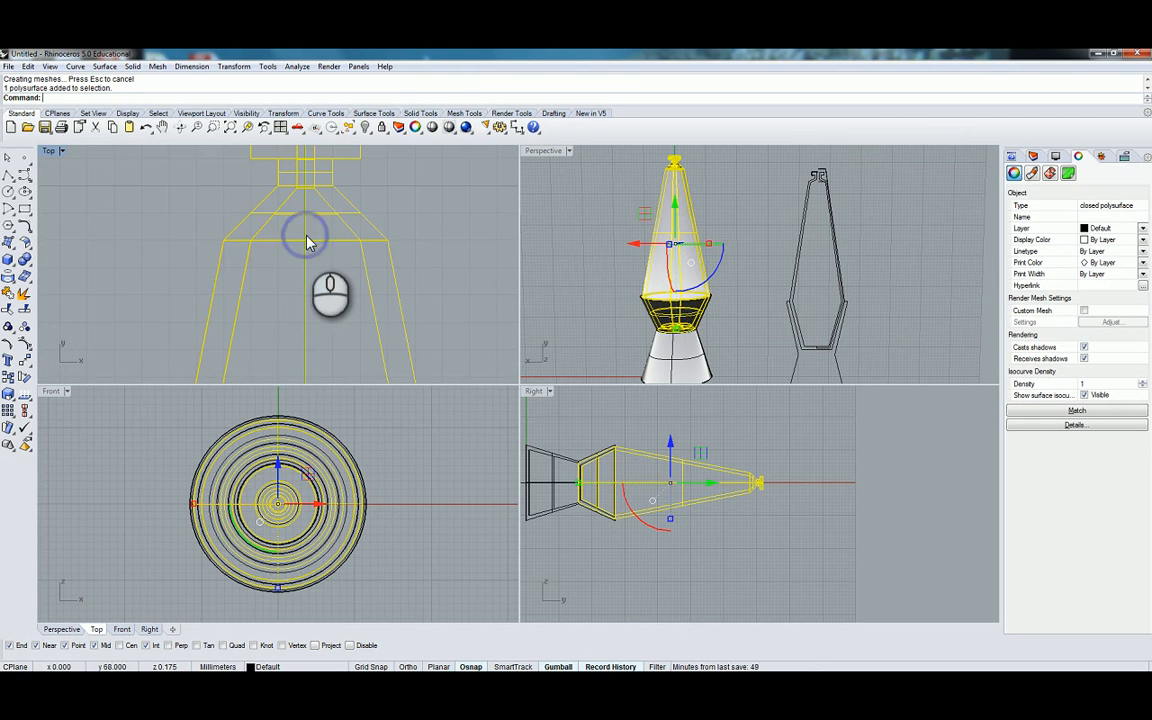
right_drag(404, 198, 399, 248)
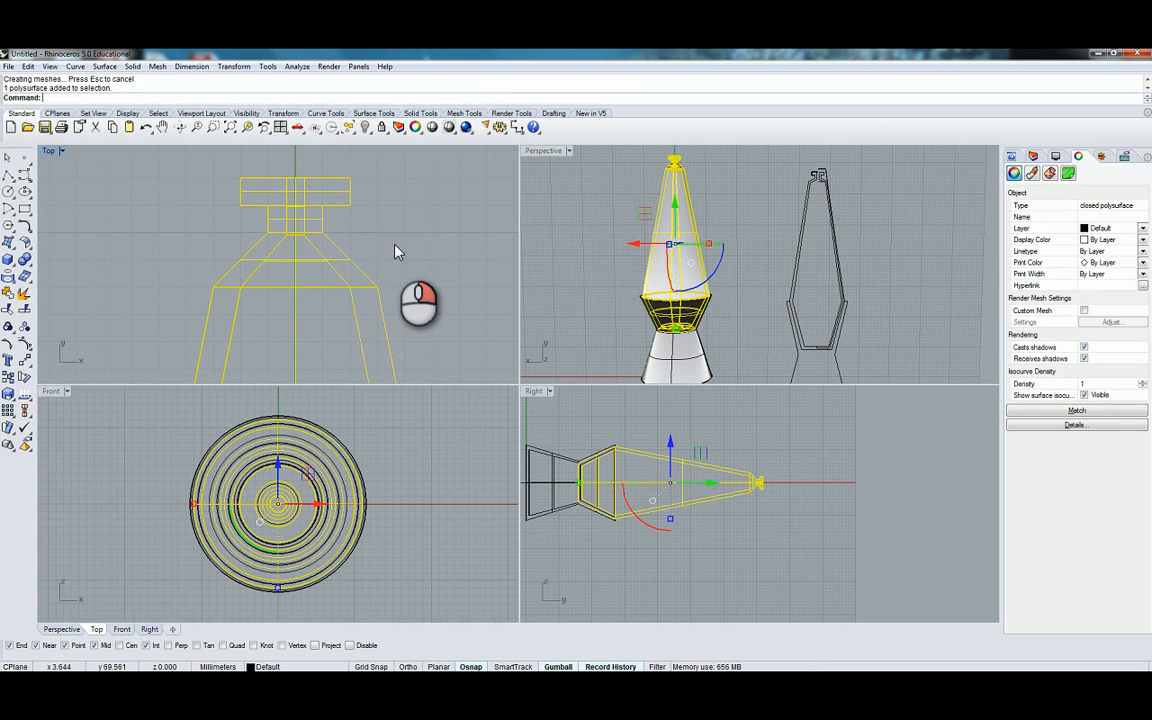
click(332, 129)
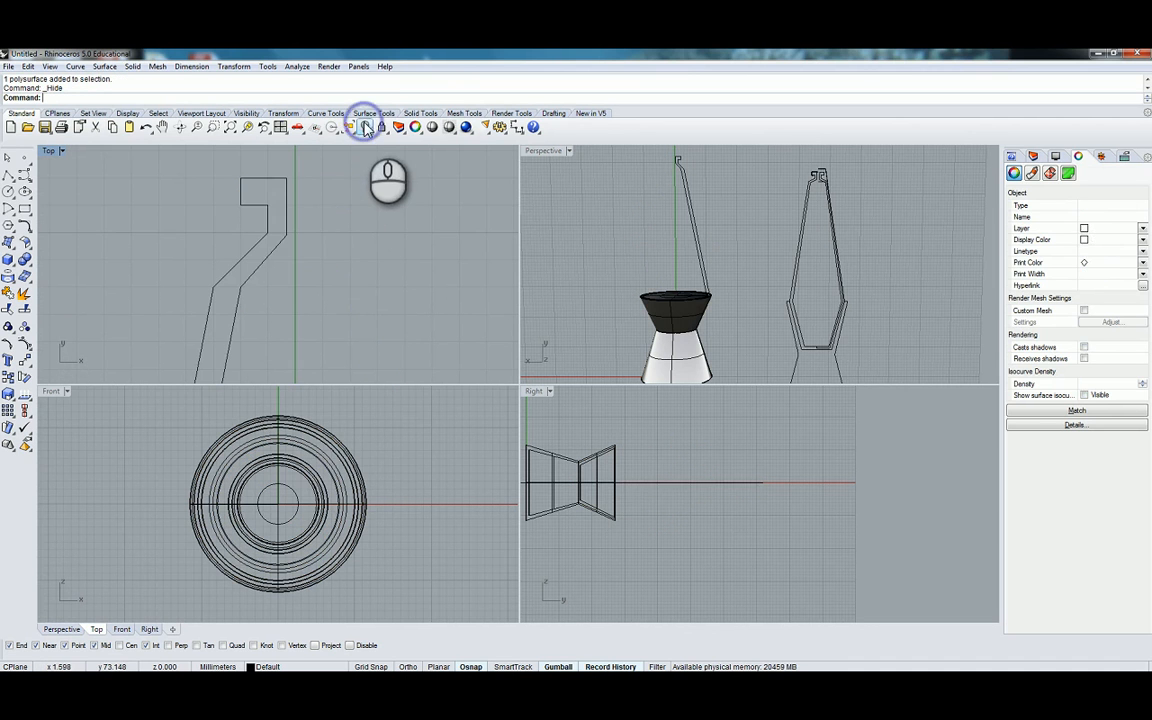
Start a cap profile polyline just below the bottle's rim, tracing the rim's underside, outer side and top across to the Y axis
click(242, 182)
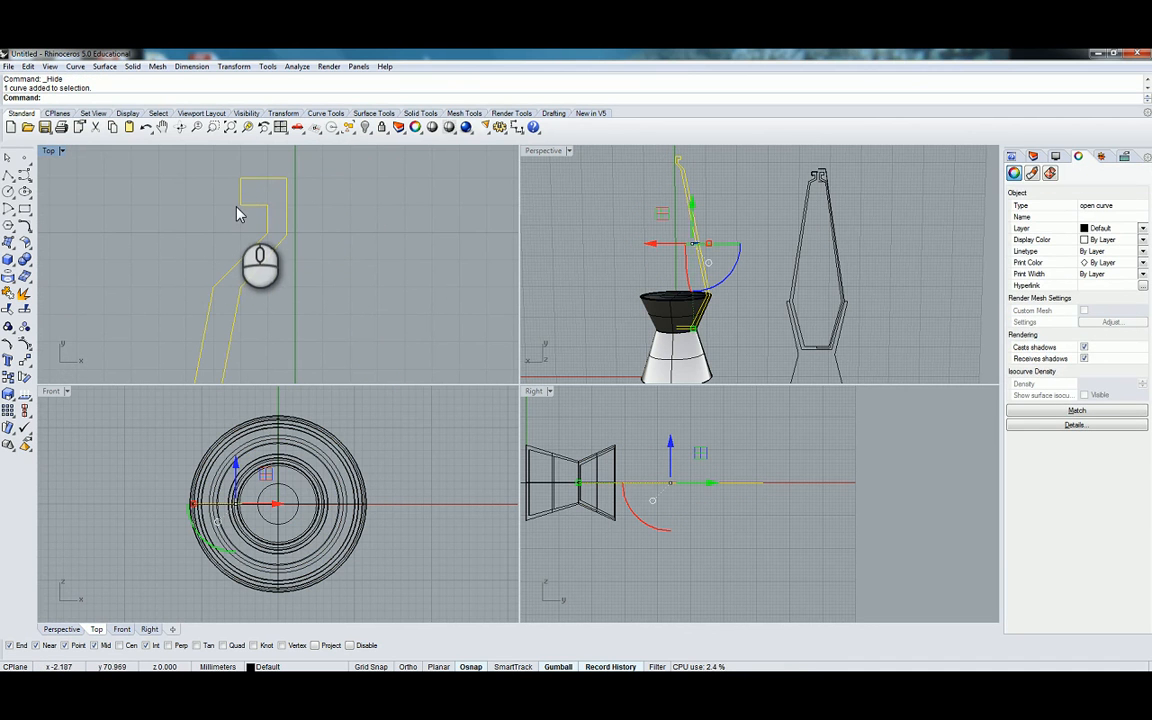
click(339, 256)
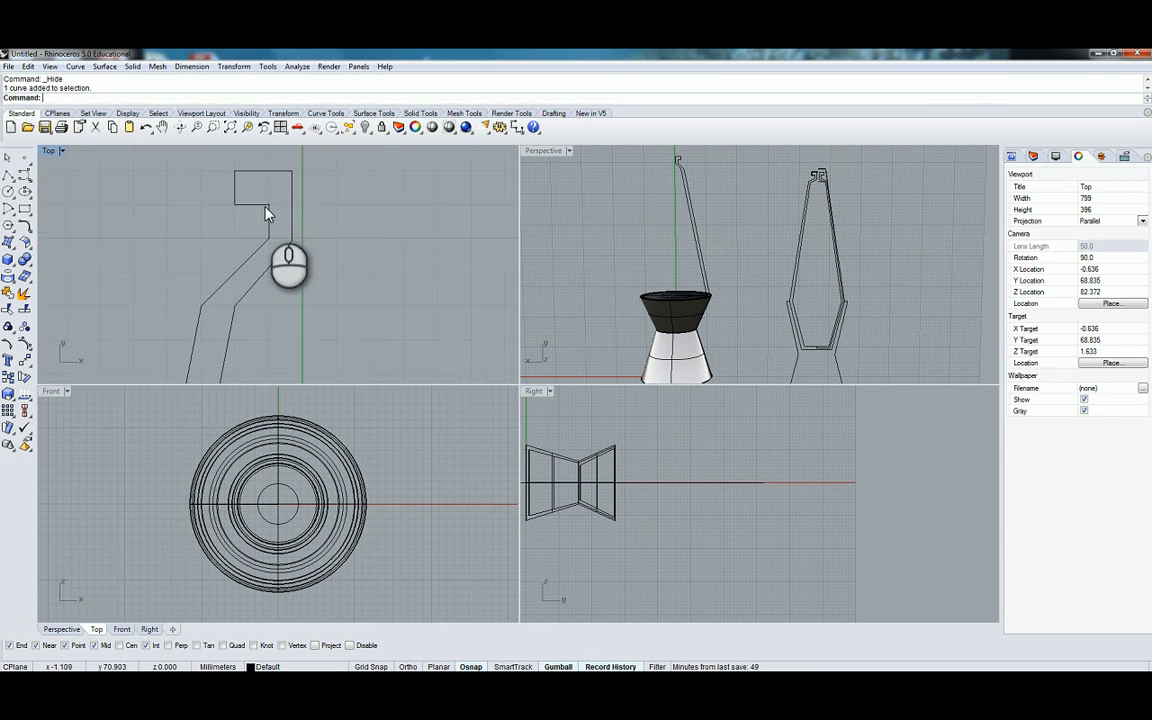
right_drag(265, 201, 287, 243)
scroll(285, 245, up, 3)
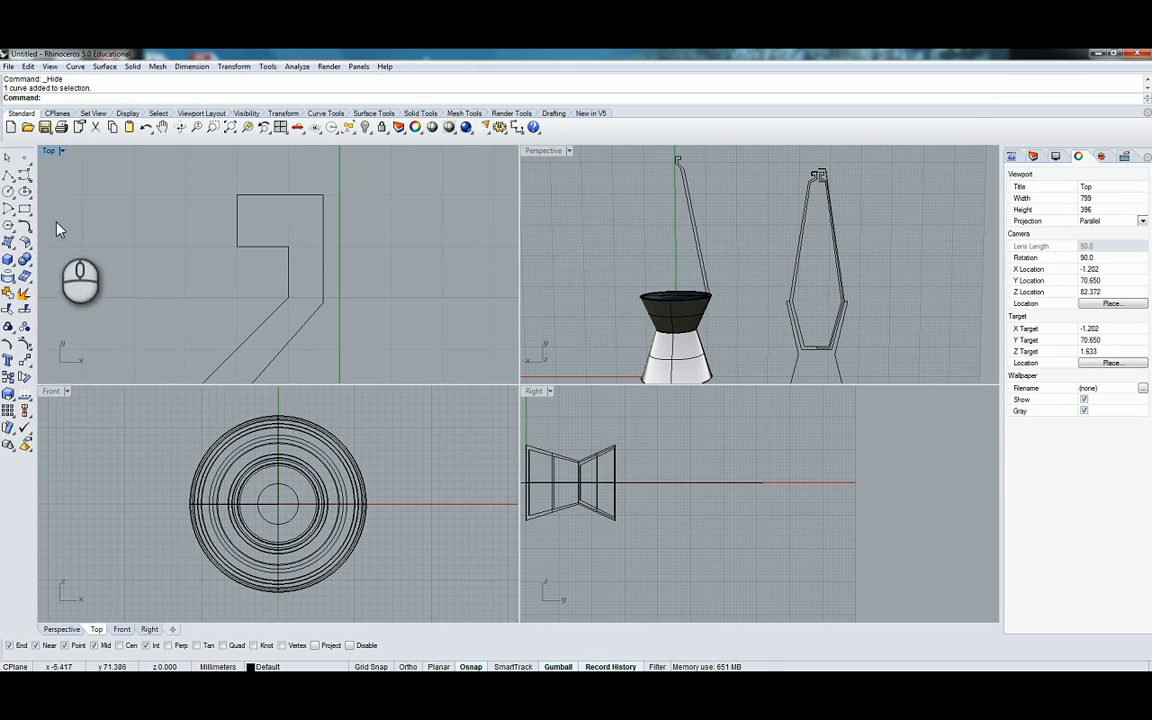
click(9, 175)
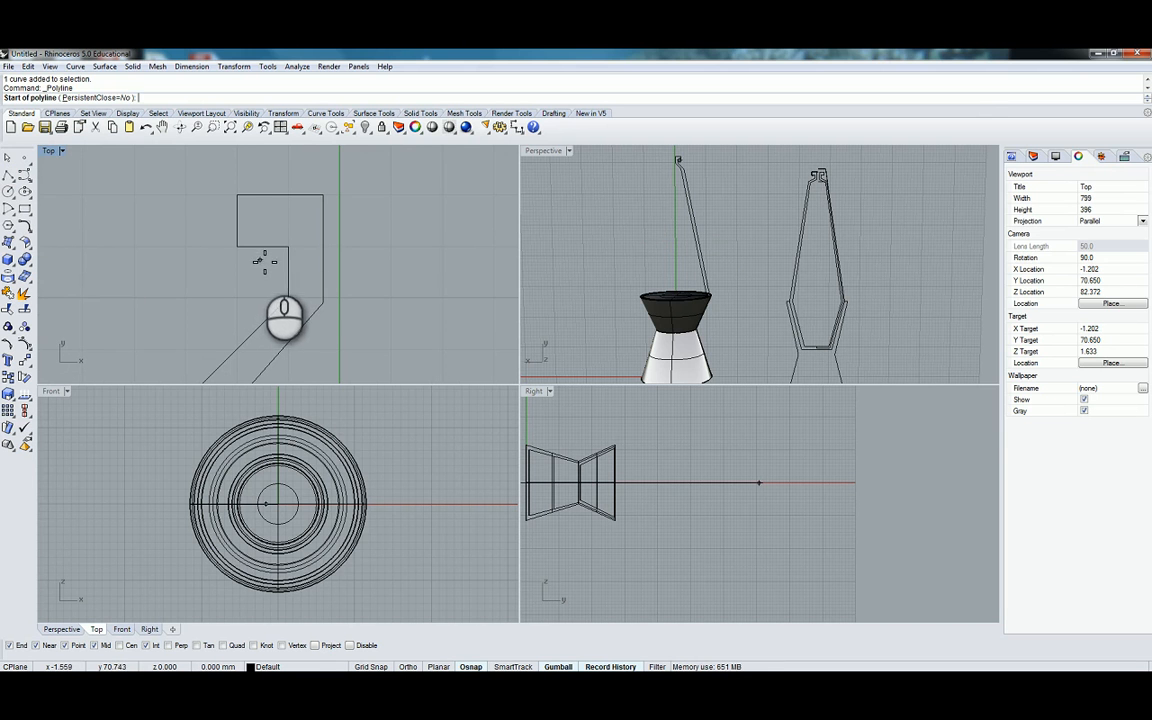
click(290, 259)
click(288, 247)
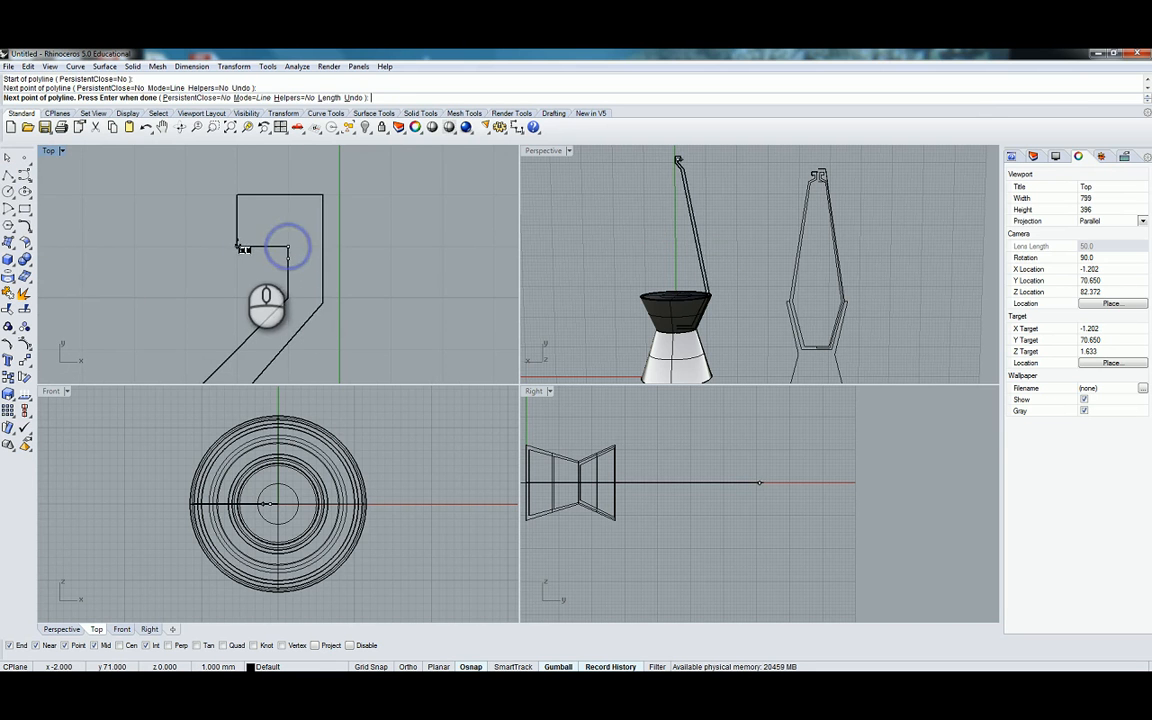
click(238, 246)
click(237, 194)
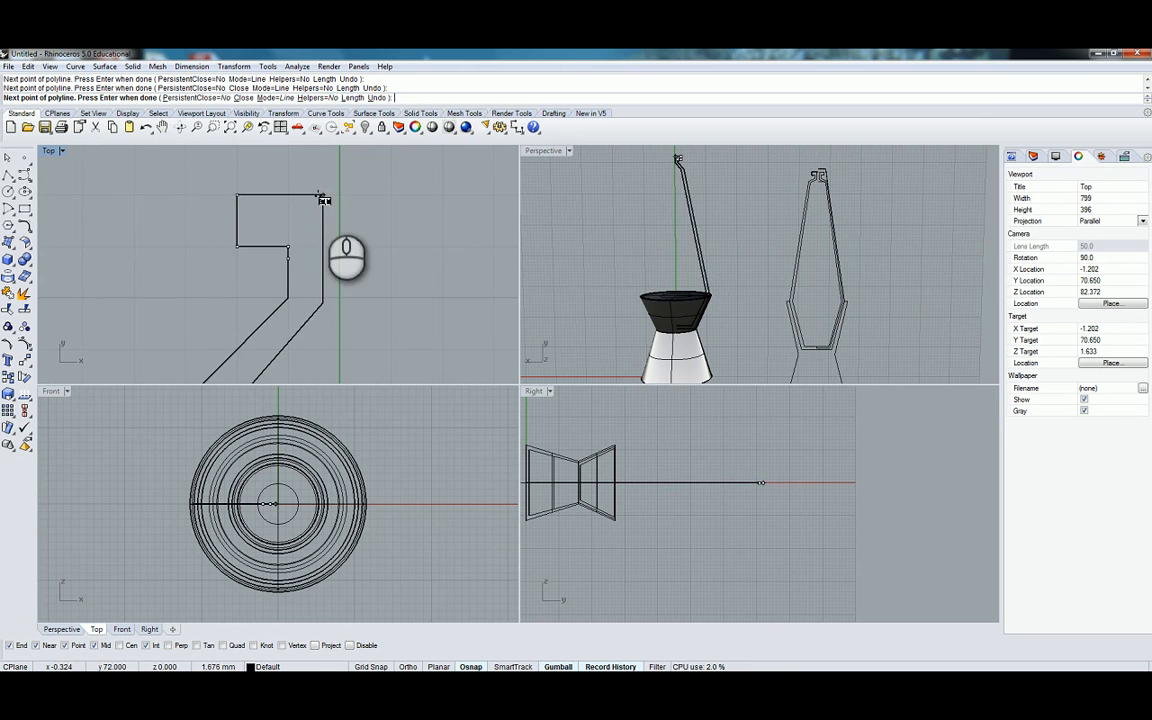
click(323, 195)
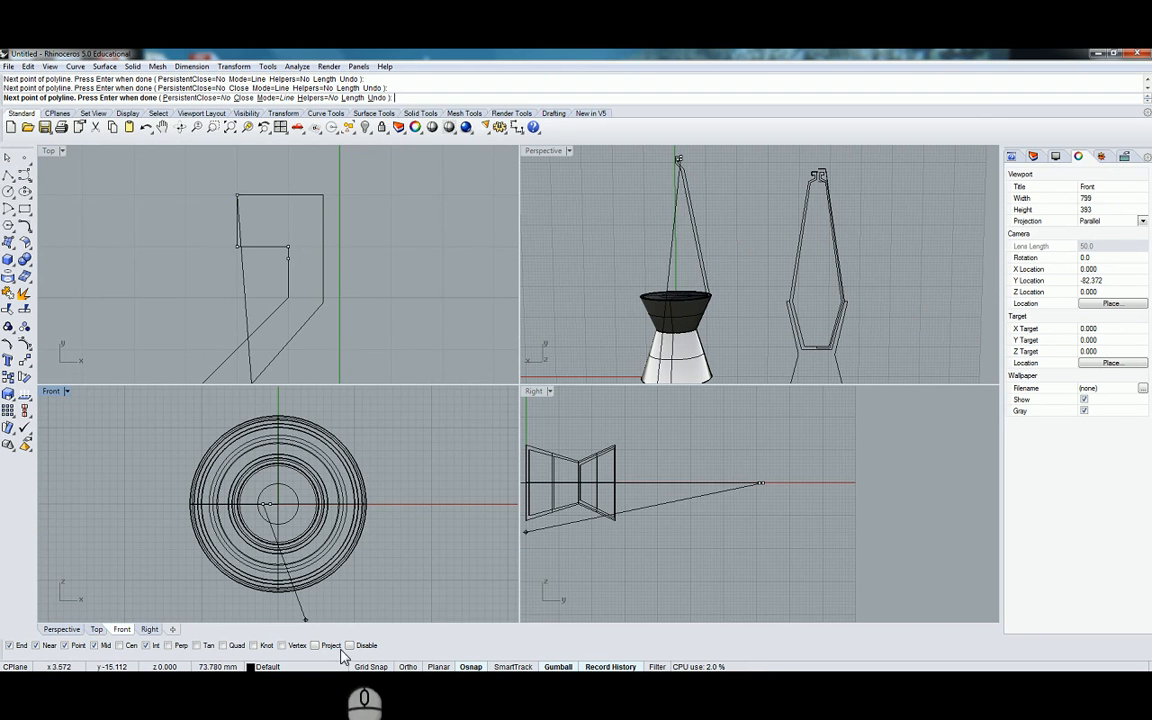
click(339, 195)
With Ortho on, close the cap profile around the rim, about 0.4 mm above it and 0.2 mm outside it
click(370, 666)
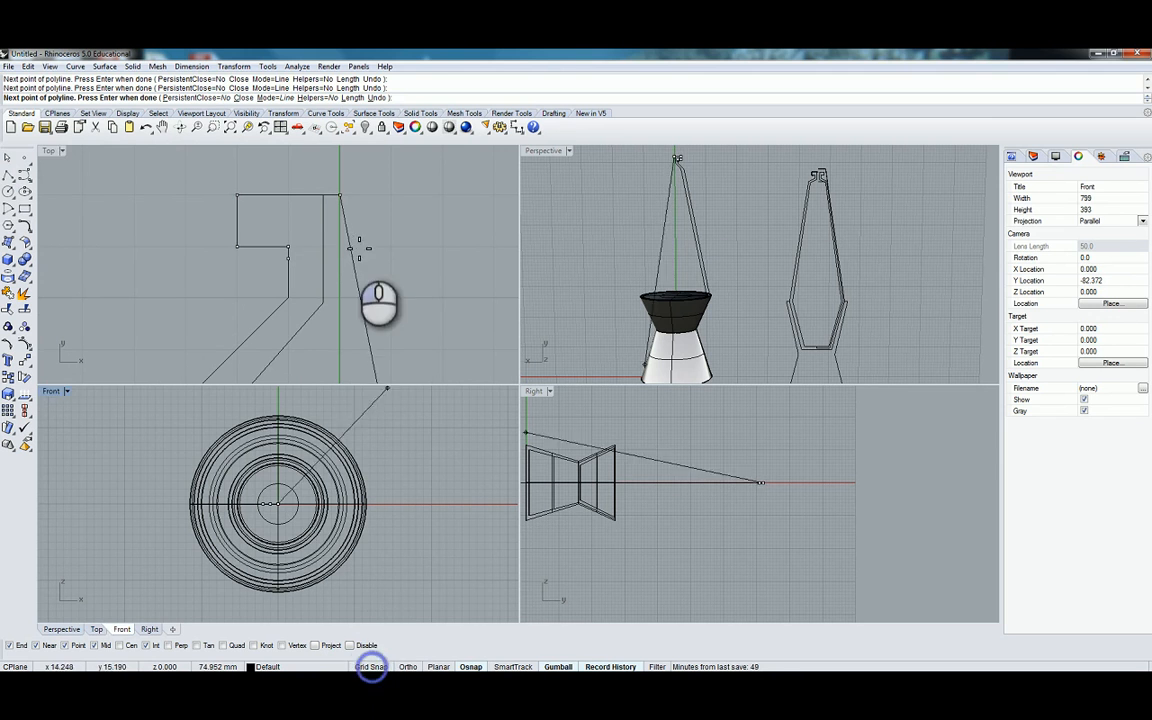
click(337, 177)
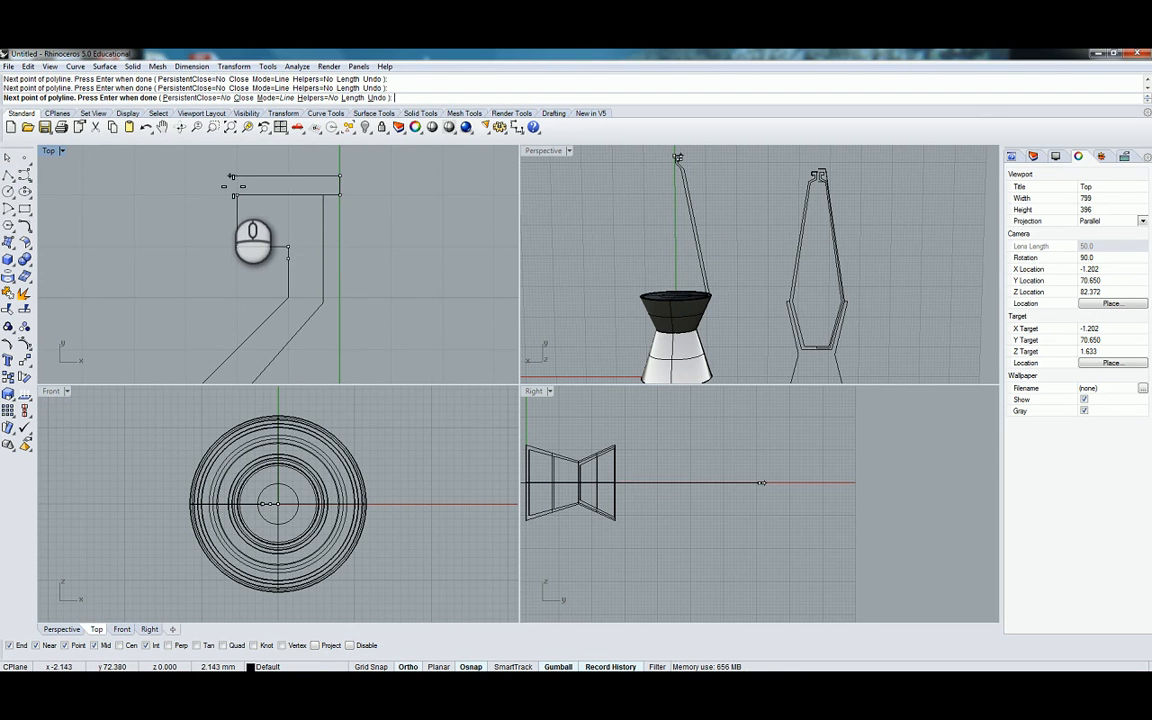
click(227, 179)
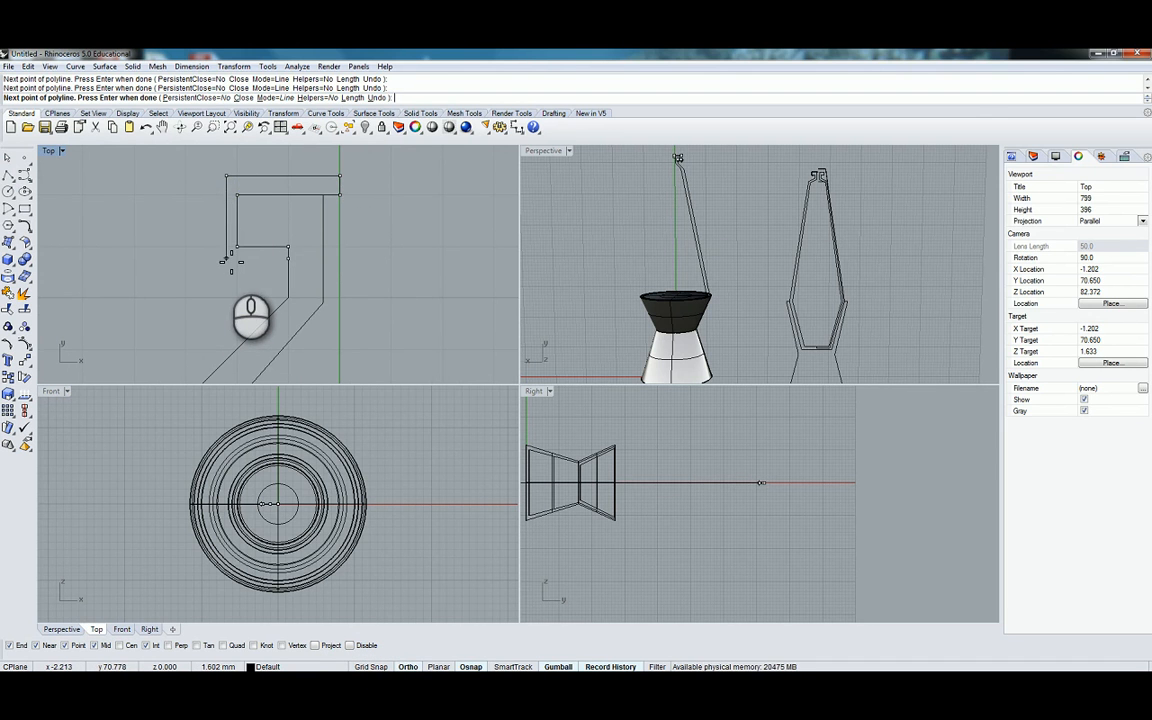
click(227, 259)
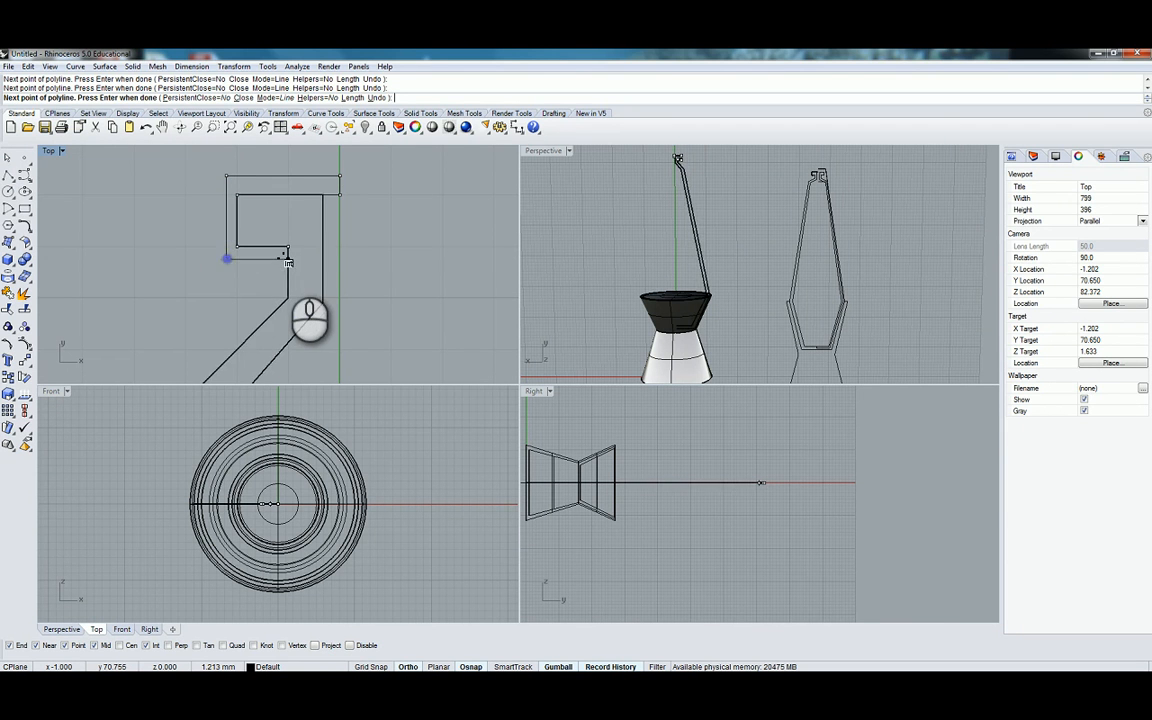
click(289, 260)
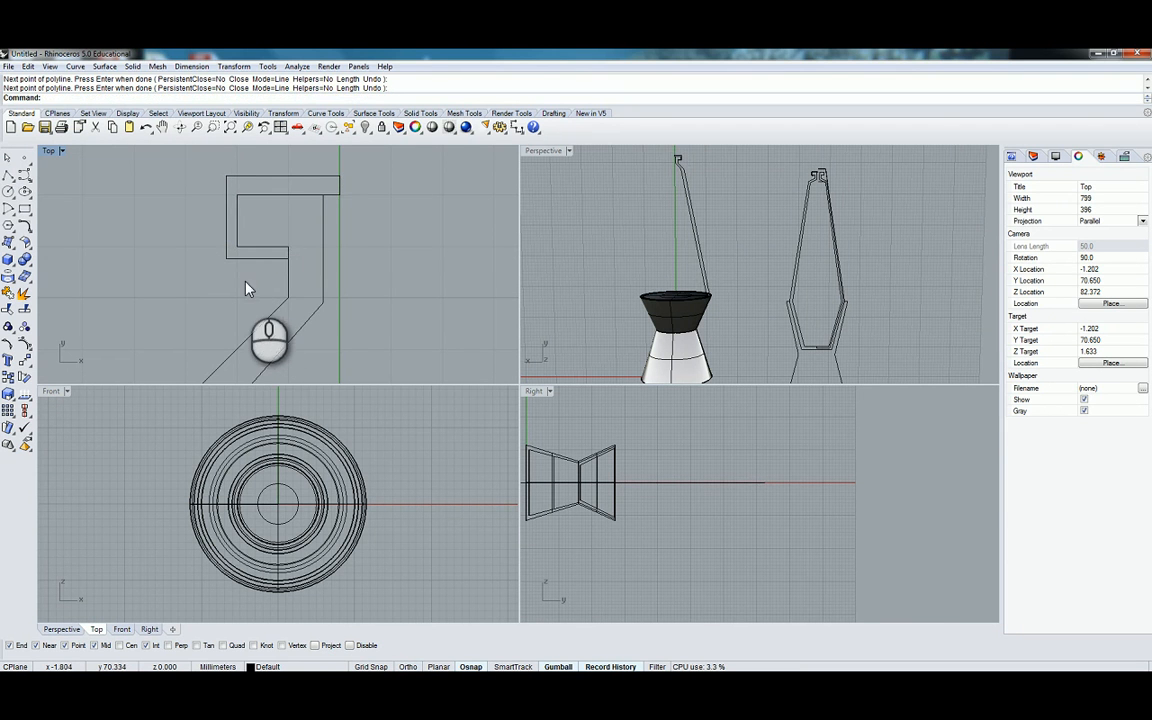
Revolve the closed cap profile 360 degrees about the Y axis, with Grid Snap on
click(240, 260)
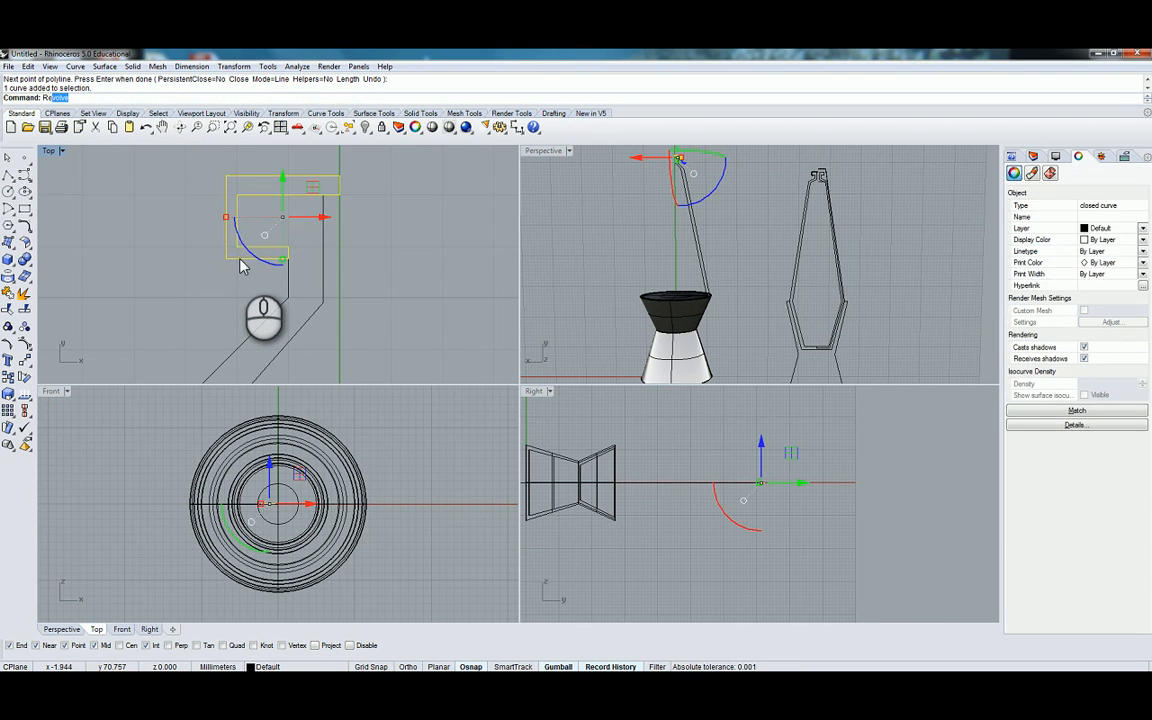
key(Return)
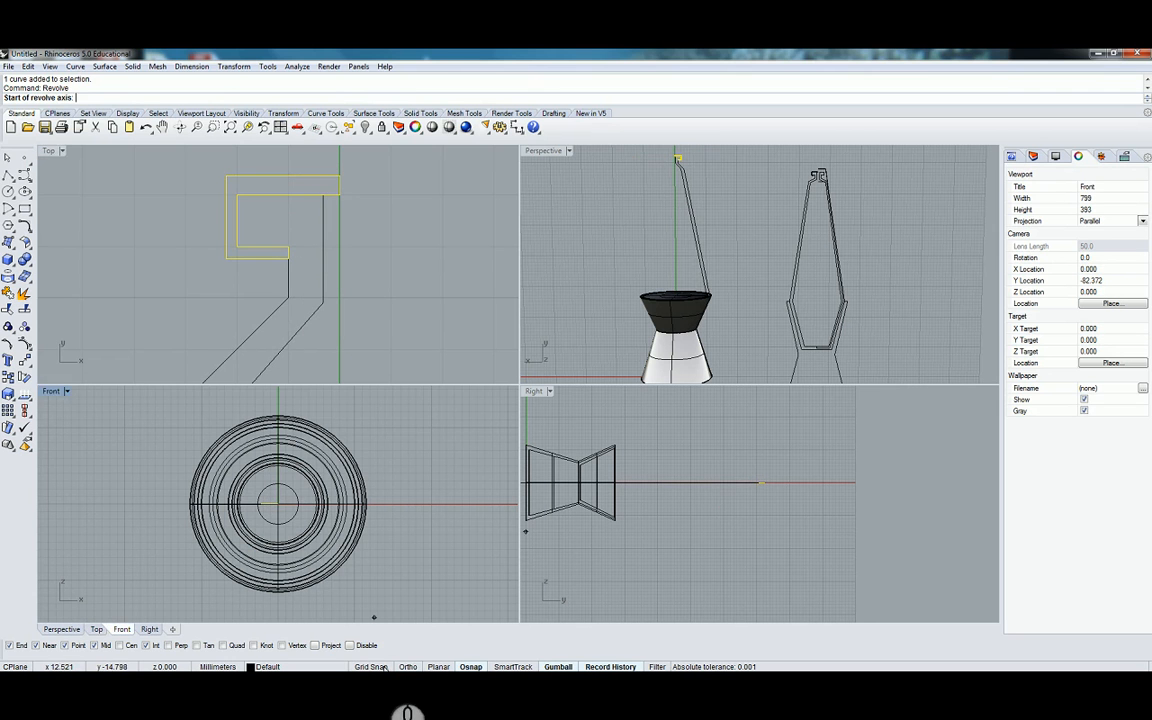
click(371, 667)
click(340, 246)
click(341, 192)
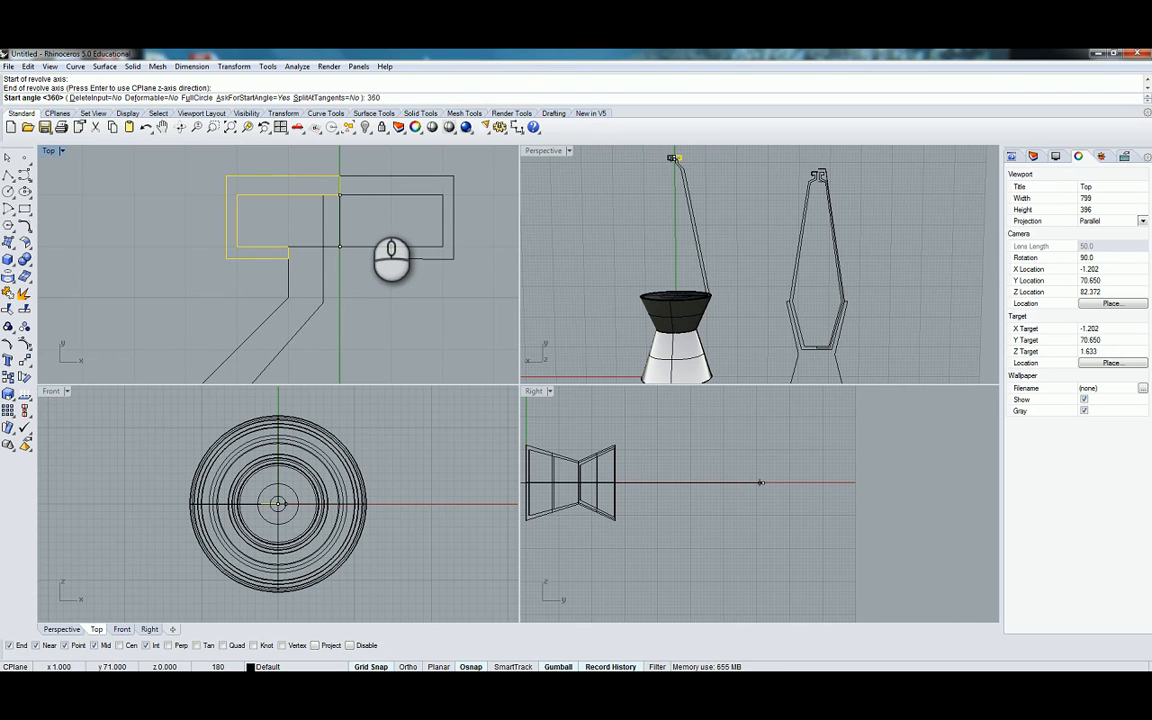
text(360)
key(Return)
key(Return)
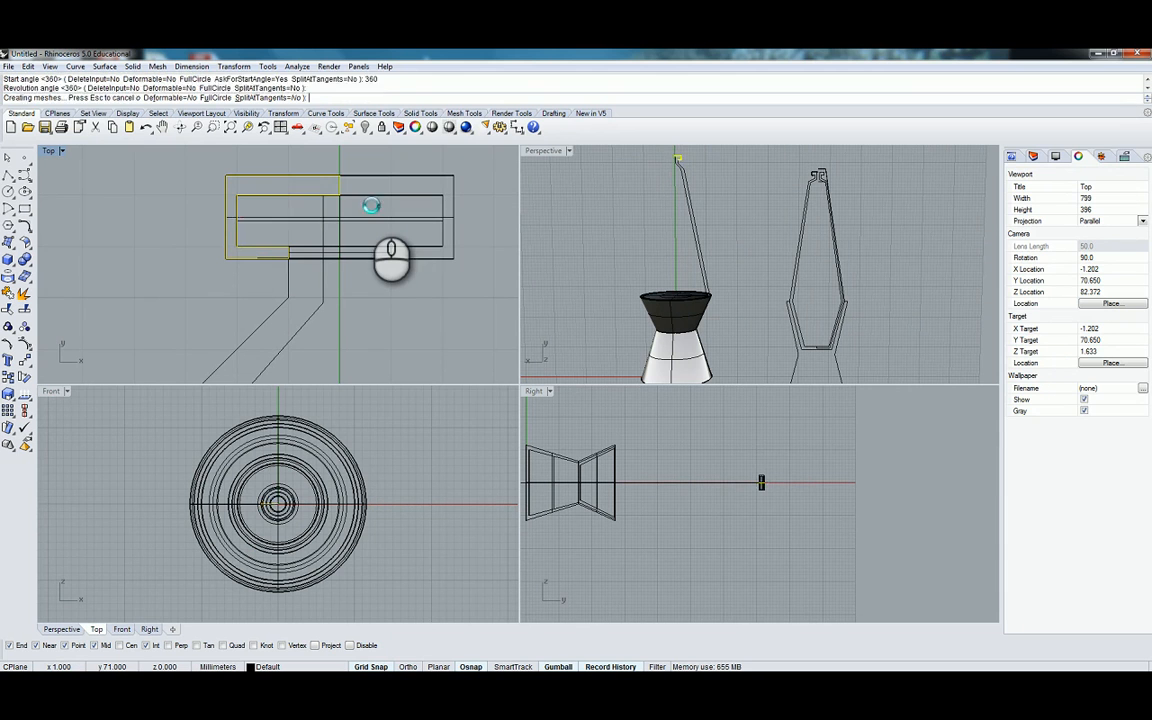
click(605, 294)
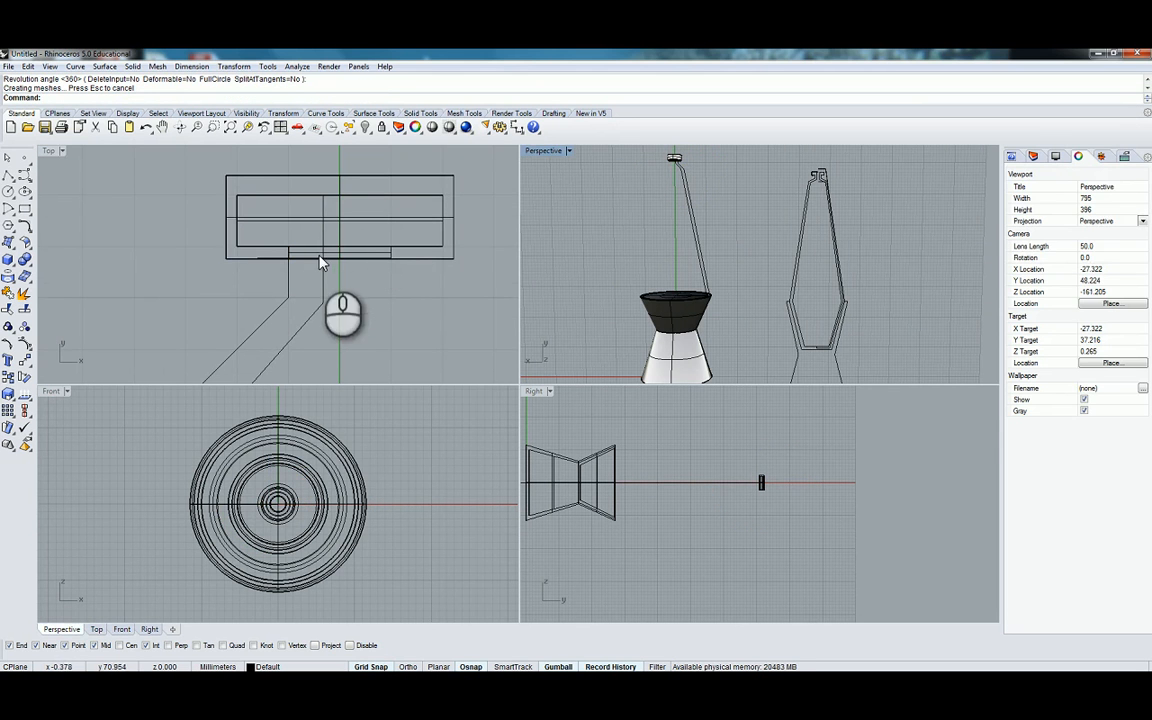
Examine the bottle's neck and shoulder profile below the revolved cap in the Top view
scroll(310, 275, down, 3)
right_drag(311, 276, 311, 207)
mouse_move(243, 275)
right_down()
mouse_move(240, 262)
mouse_move(262, 303)
right_up()
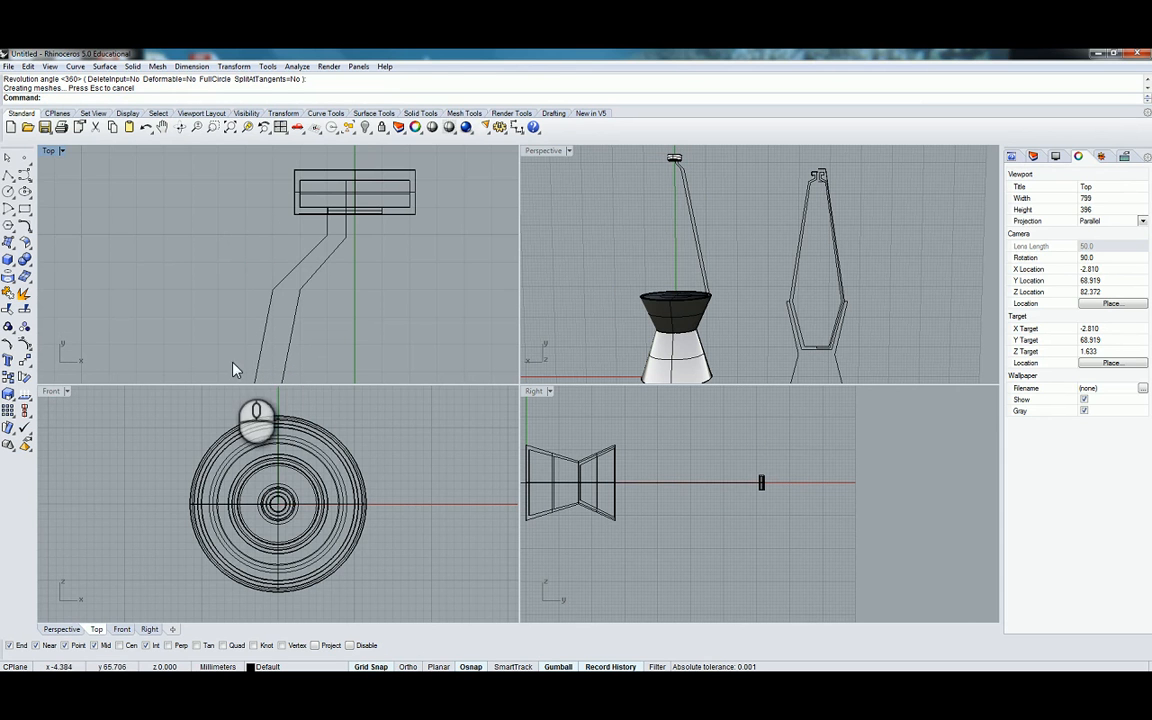
scroll(265, 298, down, 4)
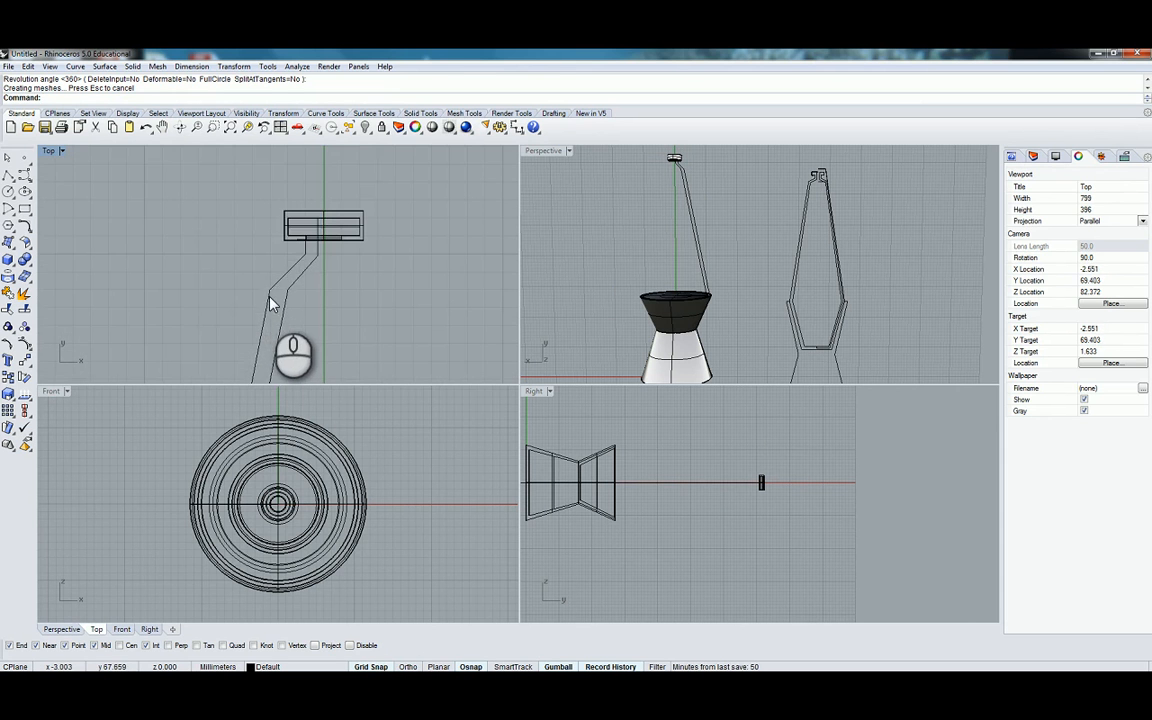
click(270, 301)
mouse_move(309, 321)
right_down()
mouse_move(262, 249)
mouse_move(280, 249)
mouse_move(284, 279)
right_up()
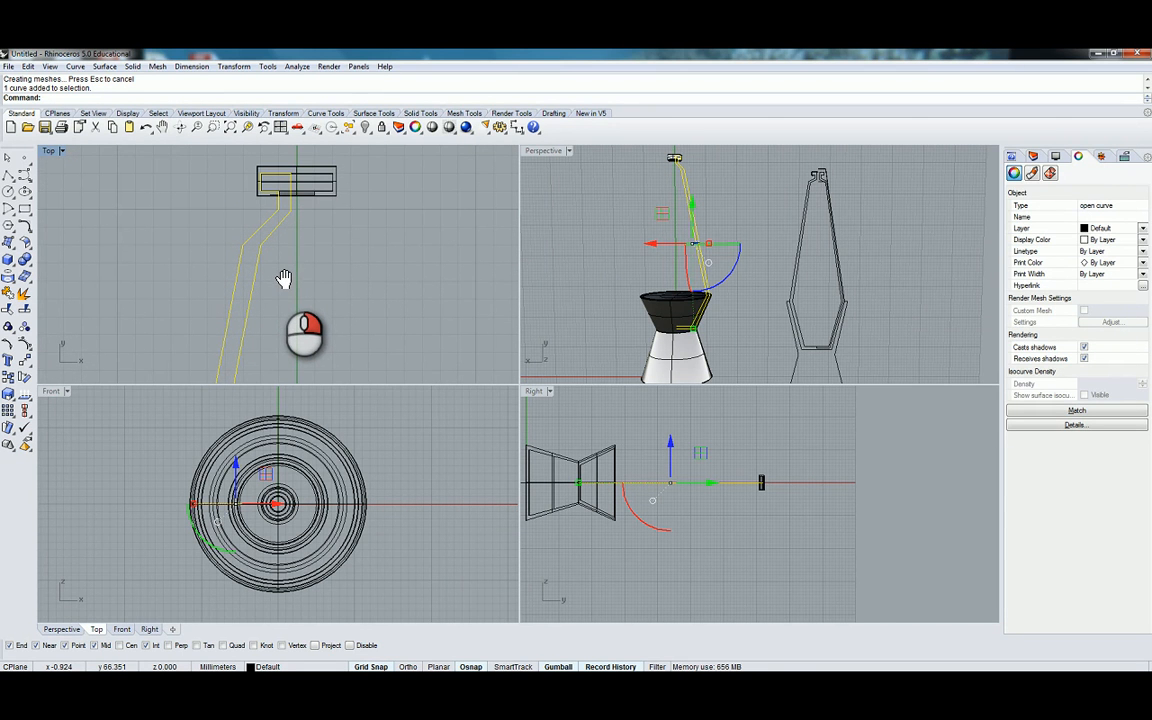
click(281, 274)
scroll(226, 209, up, 6)
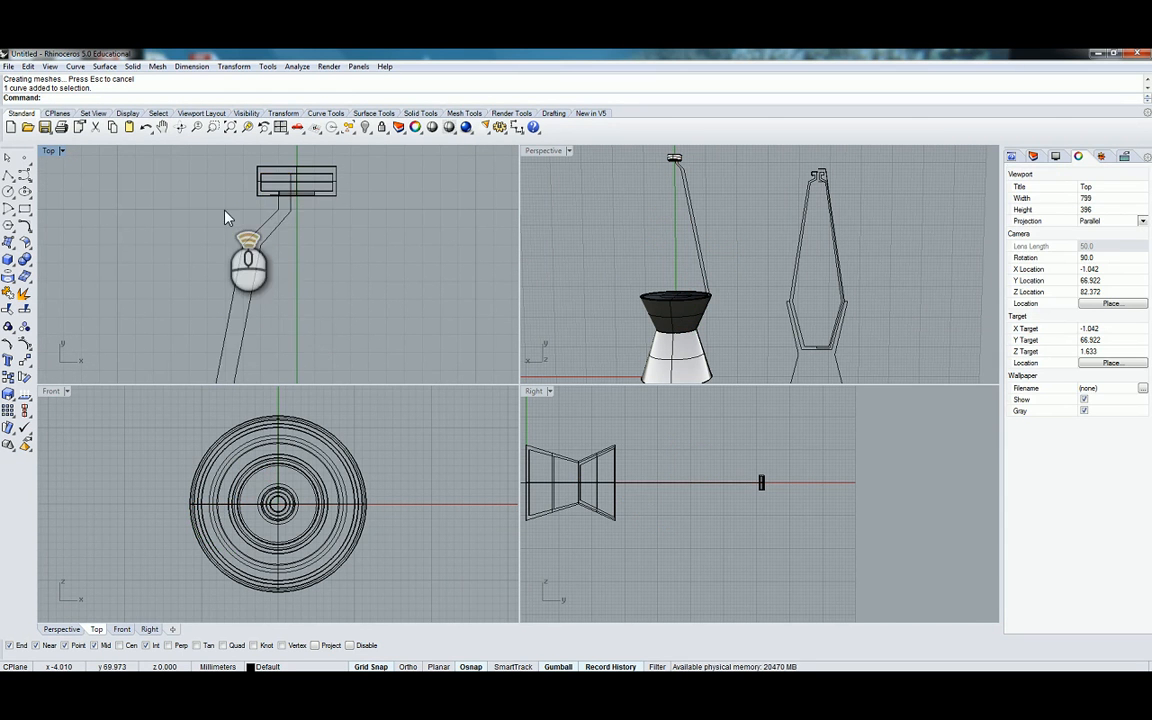
Start an outer cover polyline on the bottle's outer wall below the shoulder, running up past the cap and across to the Y axis at y 73
click(7, 175)
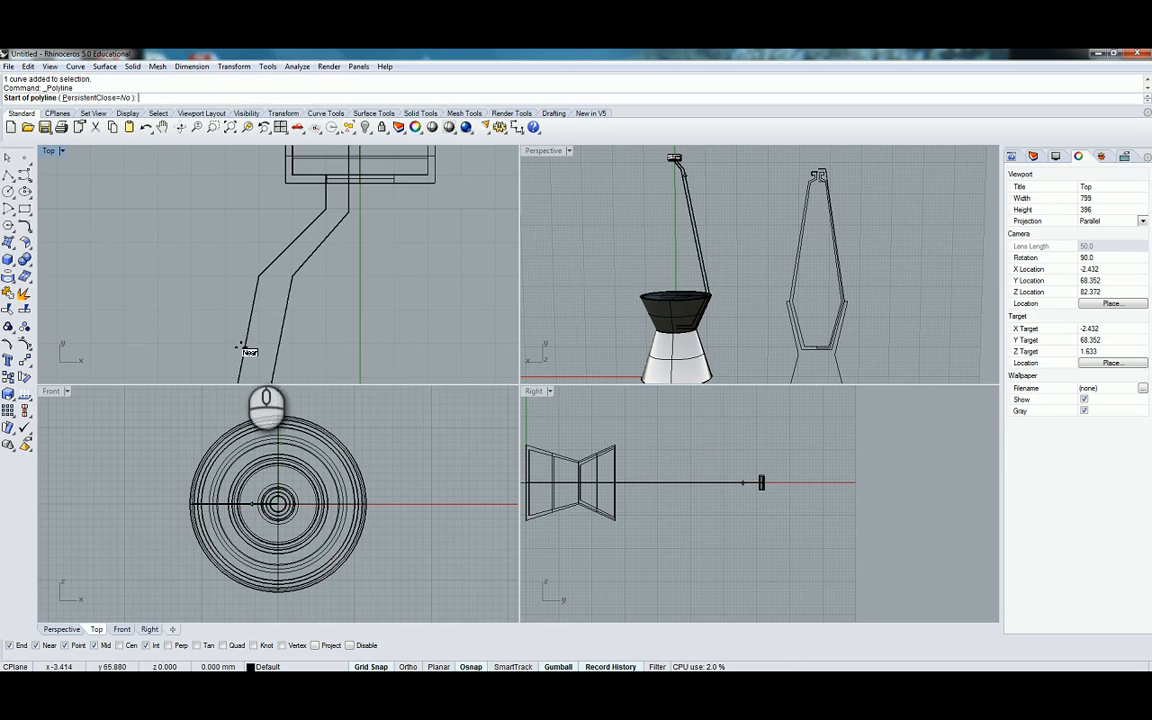
right_drag(244, 357, 272, 299)
click(267, 294)
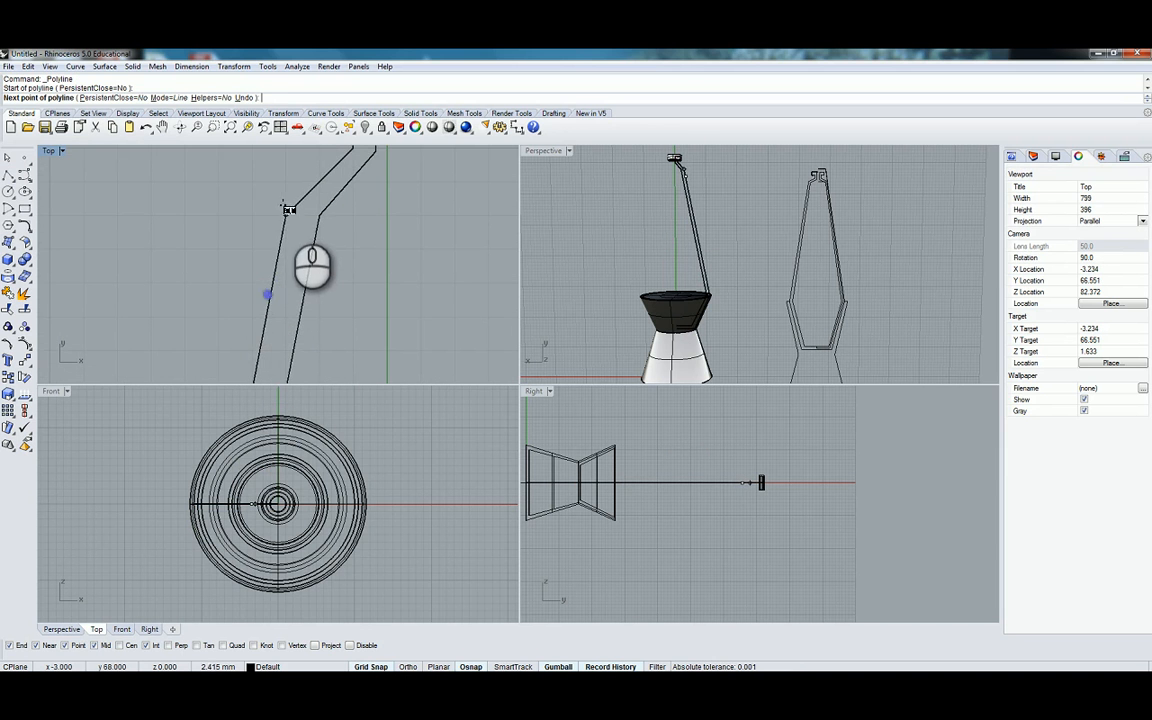
right_drag(287, 187, 265, 295)
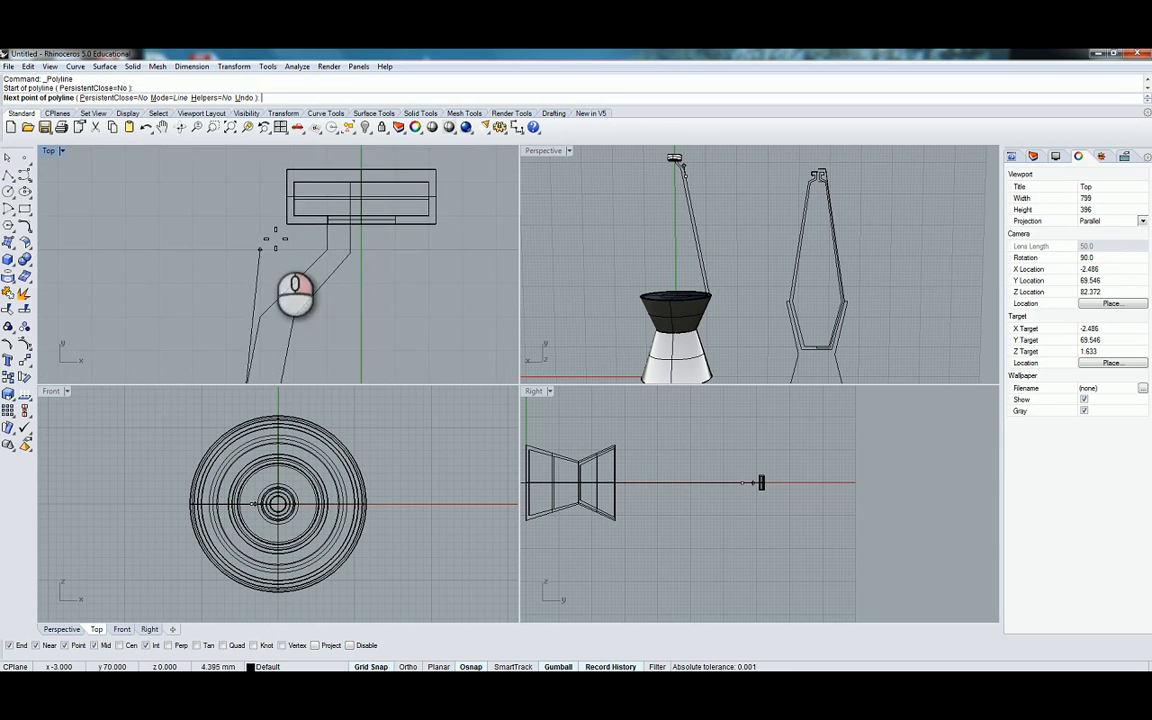
right_drag(284, 157, 279, 200)
scroll(274, 196, up, 4)
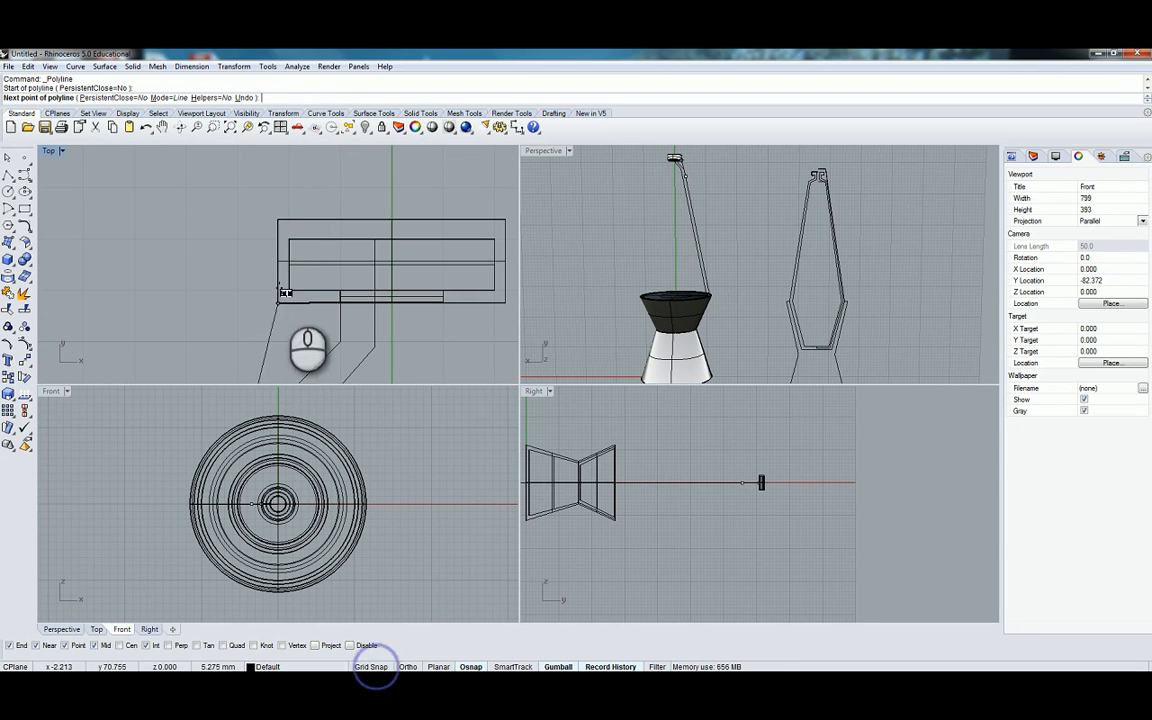
click(271, 189)
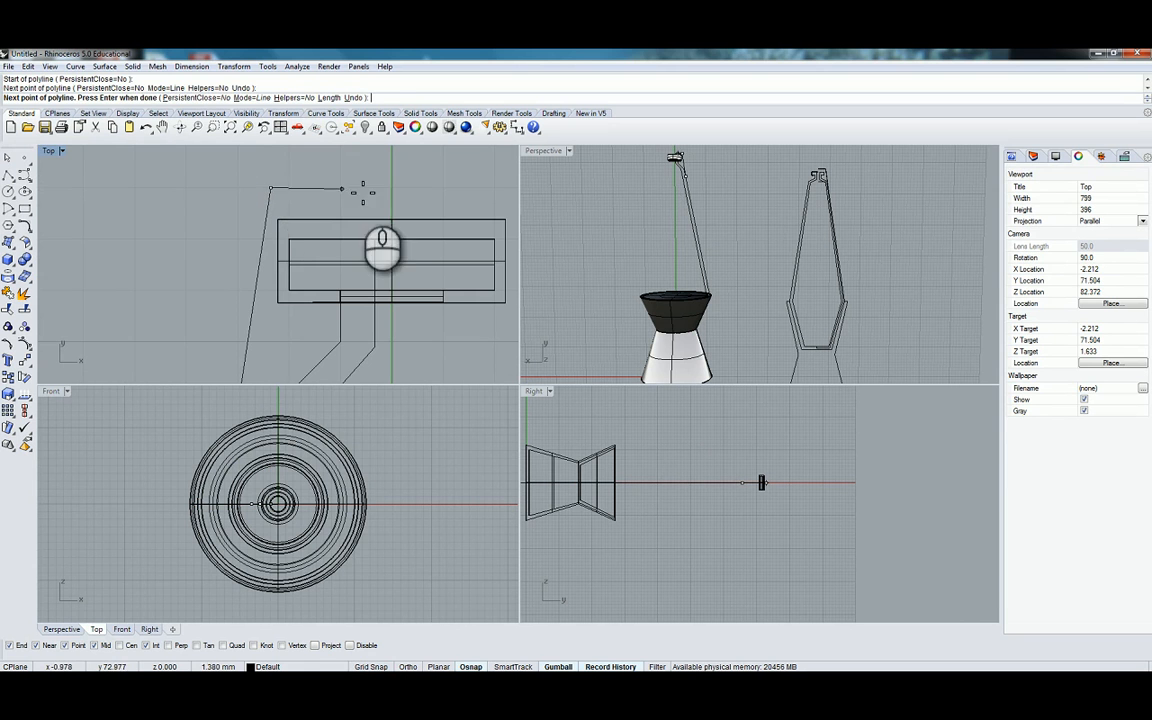
click(370, 666)
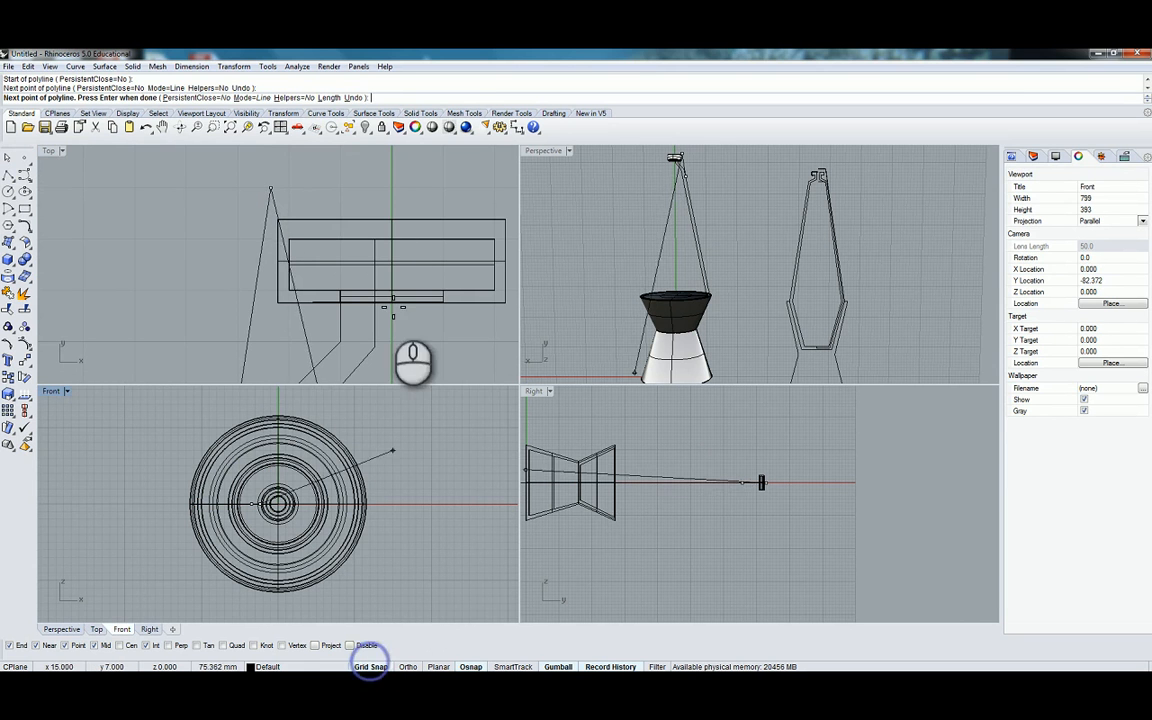
click(391, 188)
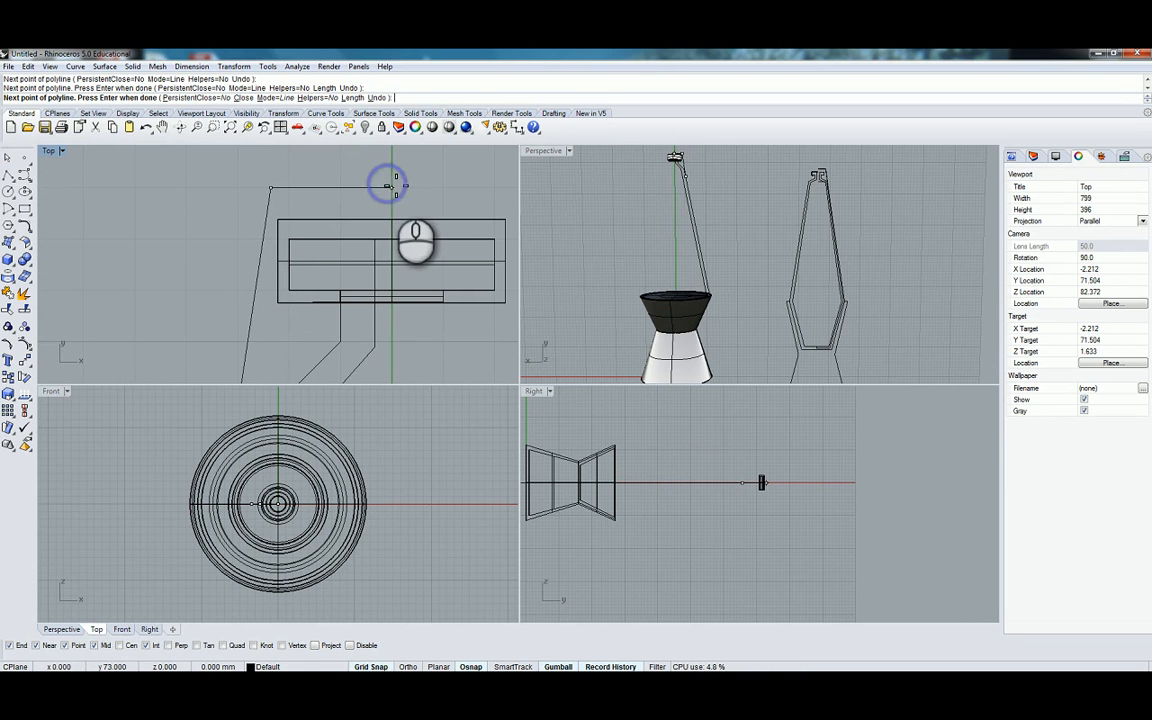
With Grid Snap off, step the polyline up about 0.08 mm on the Y axis and run it back parallel above the cover's upper edge
click(381, 666)
scroll(395, 184, up, 3)
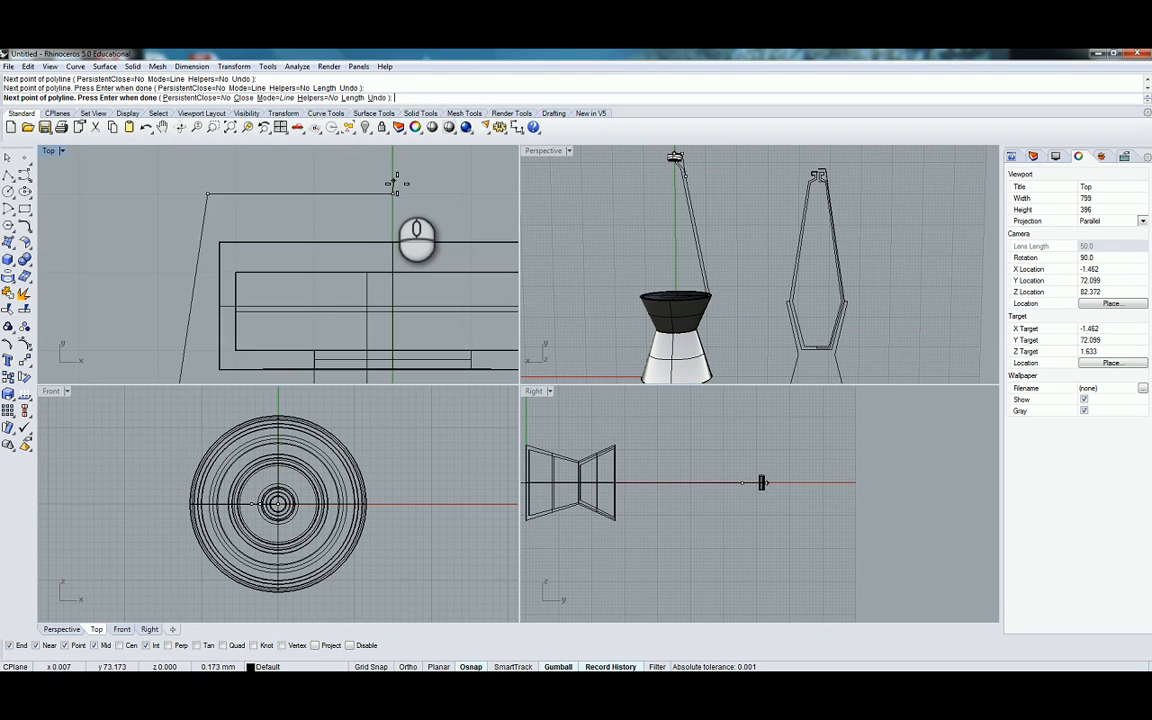
scroll(395, 184, up, 3)
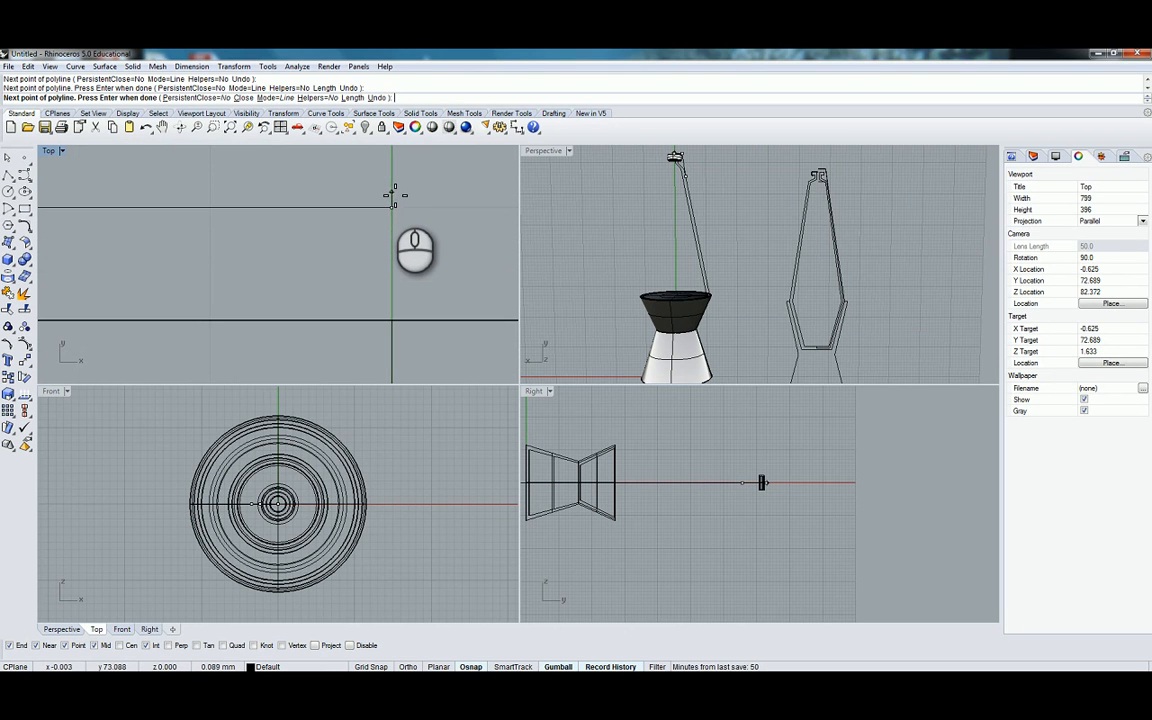
shift+click(393, 194)
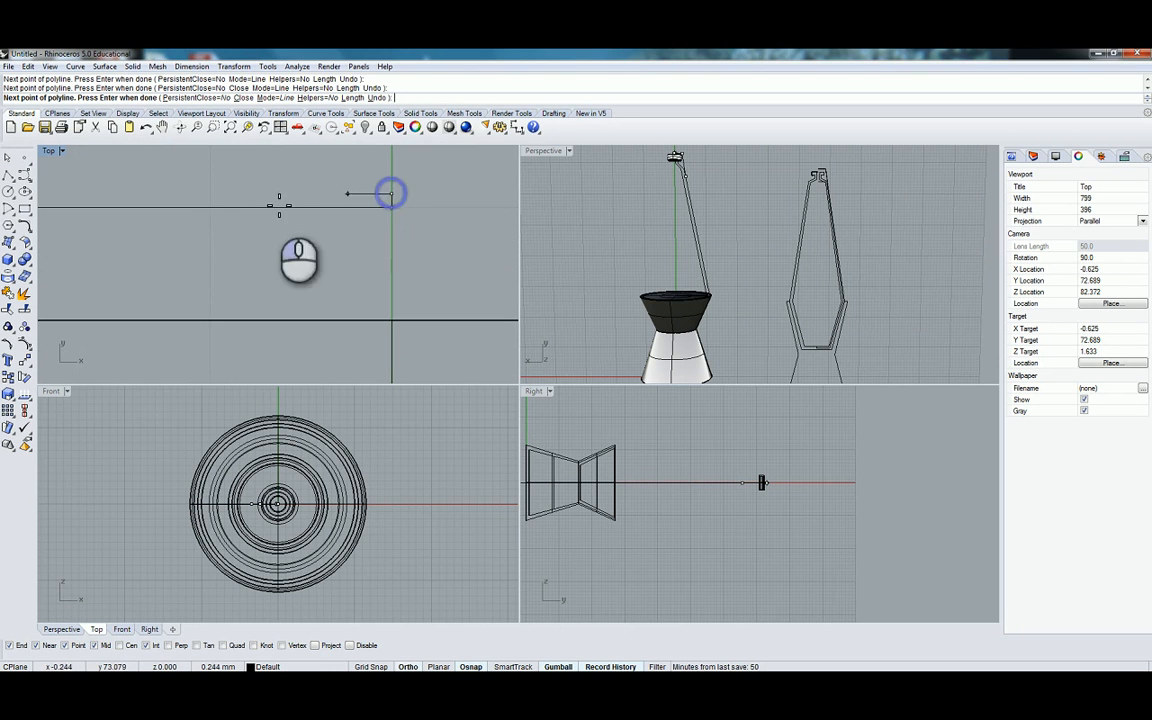
right_drag(185, 206, 446, 207)
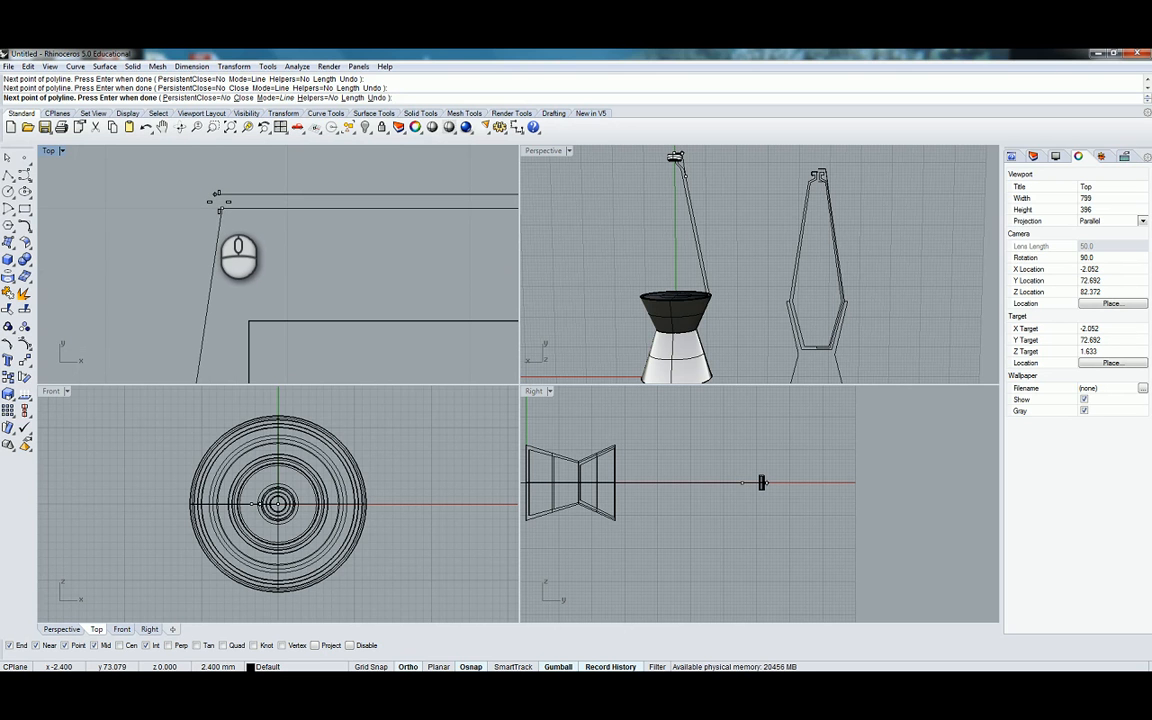
shift+click(217, 195)
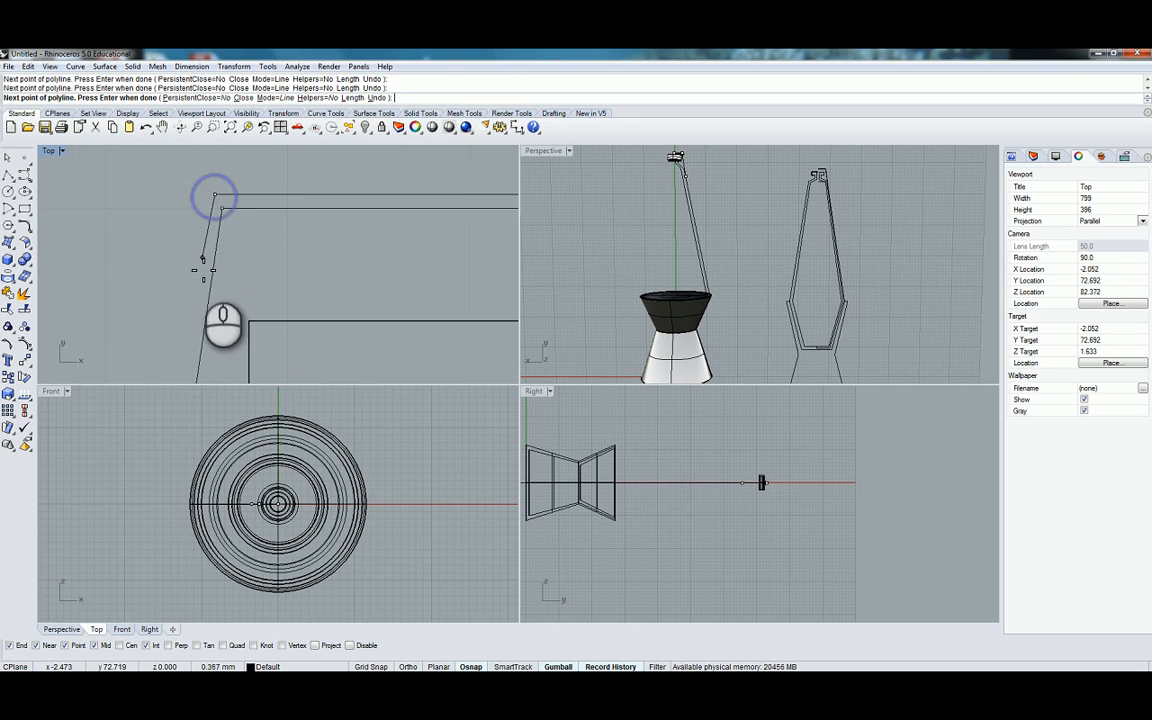
Run the cover's outer side down parallel to its inner side and close the polyline at its start on the bottle wall
right_drag(198, 275, 245, 320)
scroll(245, 321, down, 8)
right_drag(214, 368, 223, 245)
scroll(205, 268, down, 11)
right_drag(180, 357, 229, 215)
scroll(249, 187, up, 10)
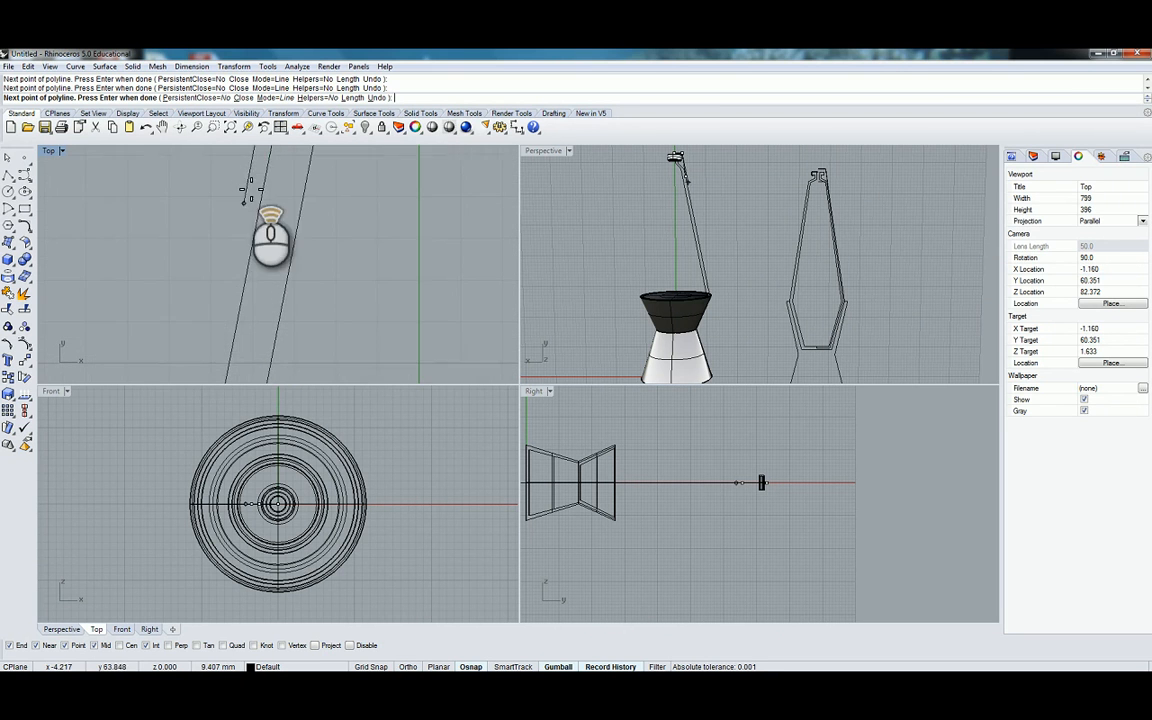
right_drag(249, 172, 216, 319)
scroll(234, 268, up, 8)
scroll(240, 272, up, 2)
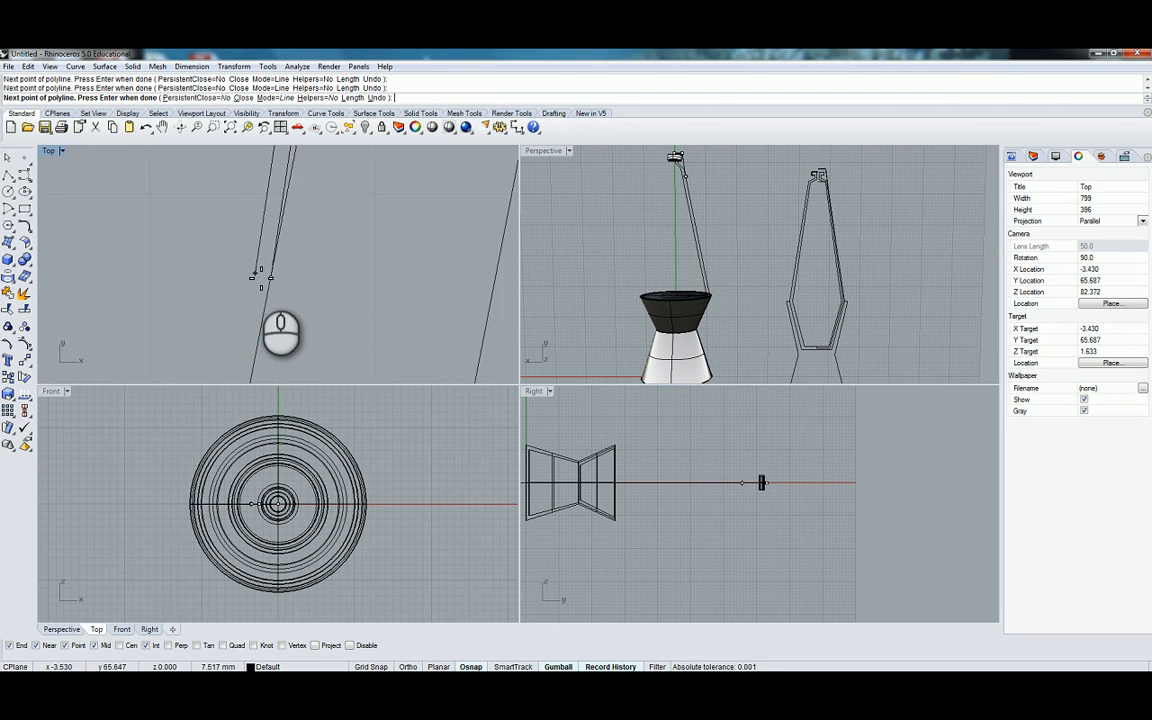
right_drag(259, 278, 268, 287)
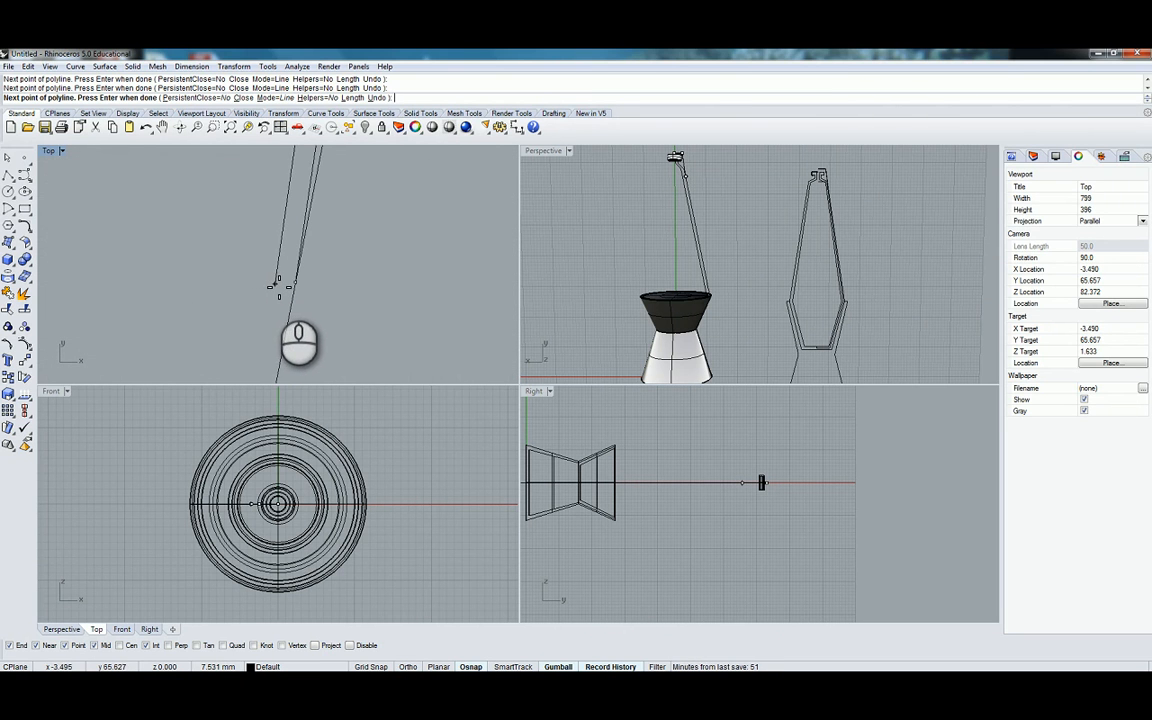
click(276, 284)
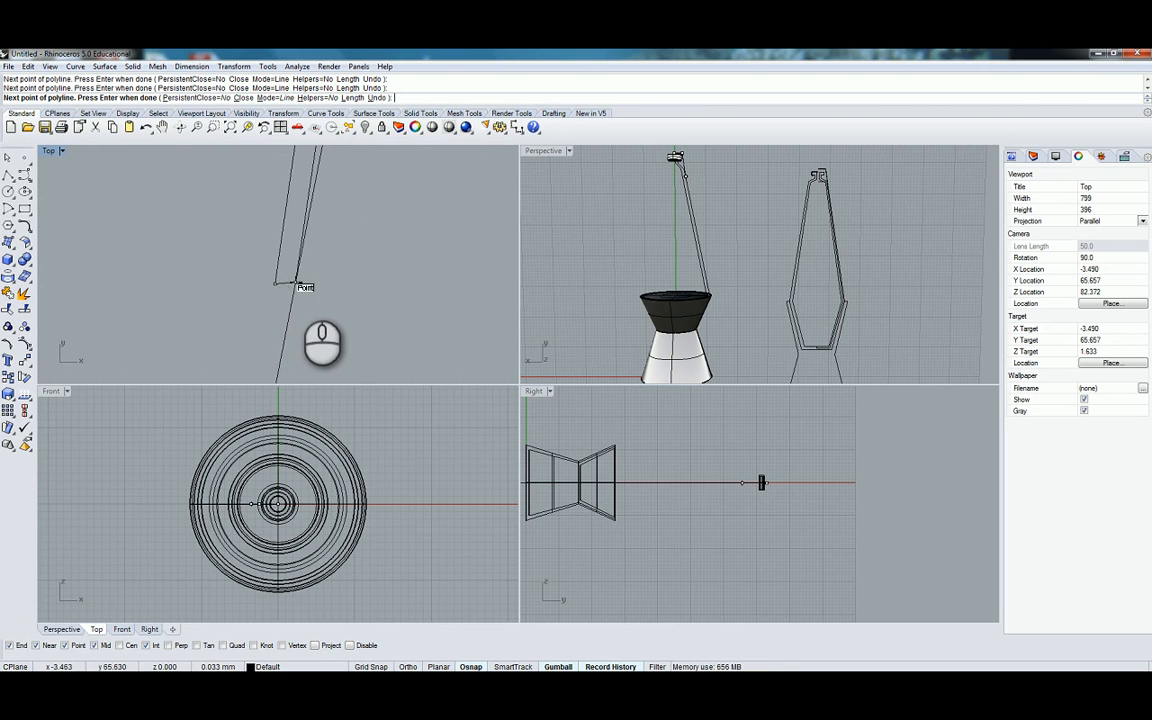
click(298, 285)
click(265, 276)
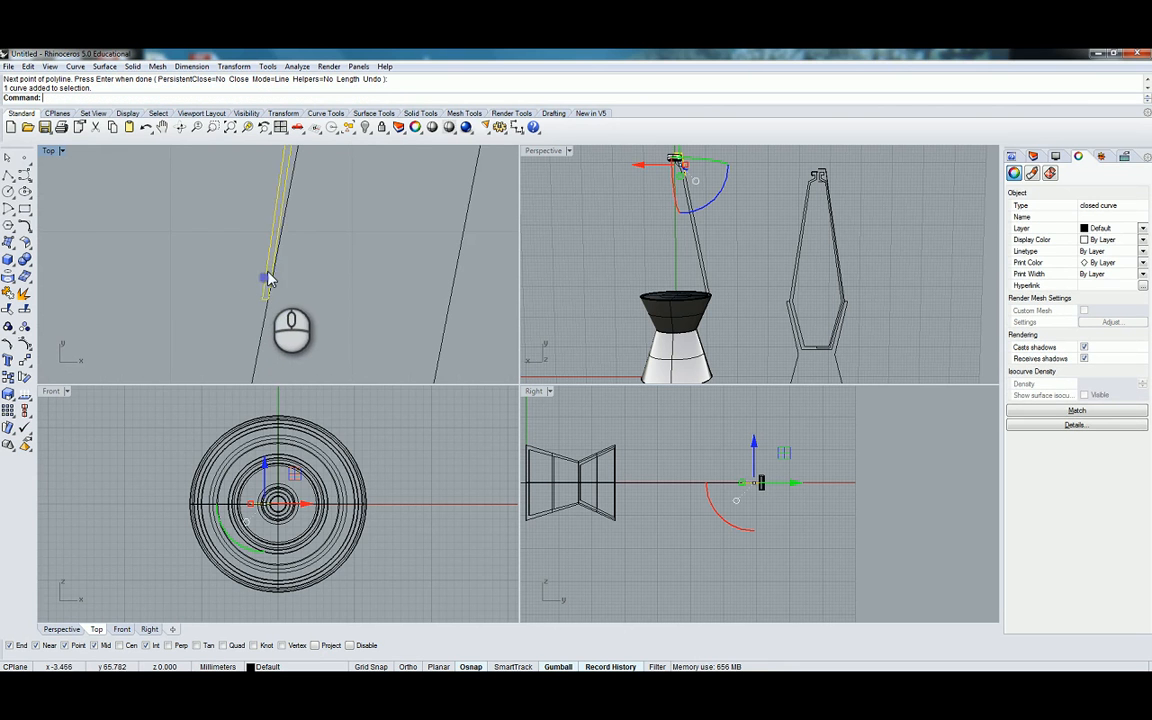
scroll(270, 277, down, 10)
right_drag(206, 160, 134, 279)
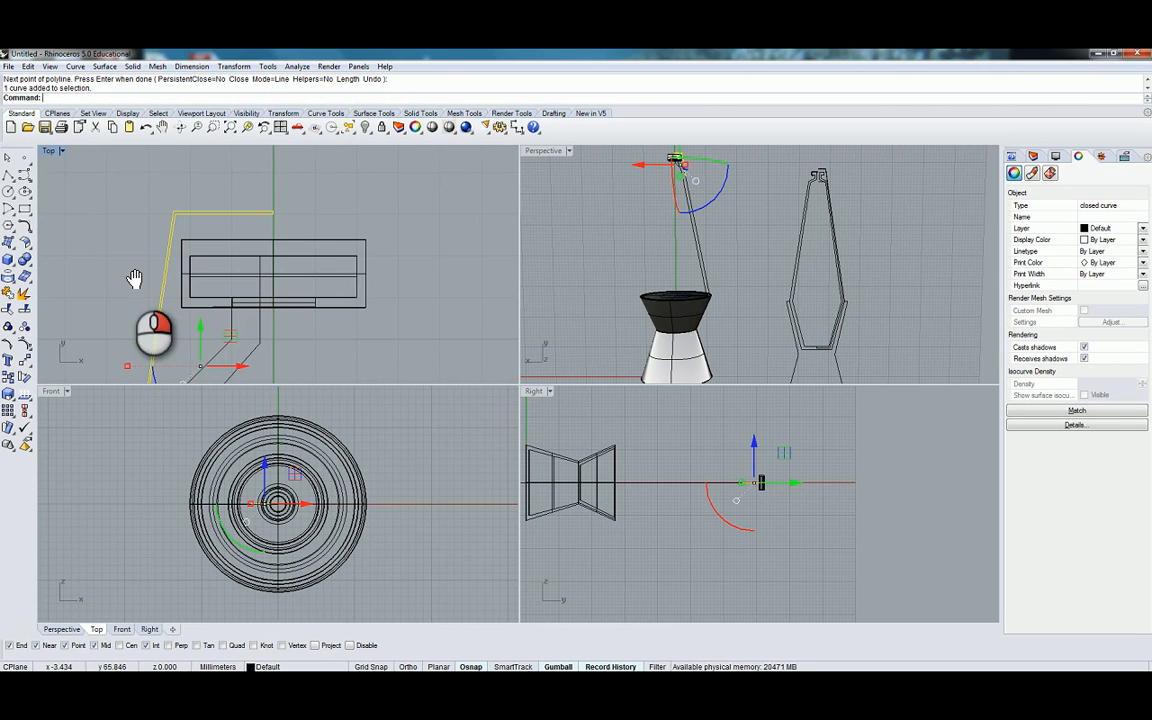
text(revolve)
key(Return)
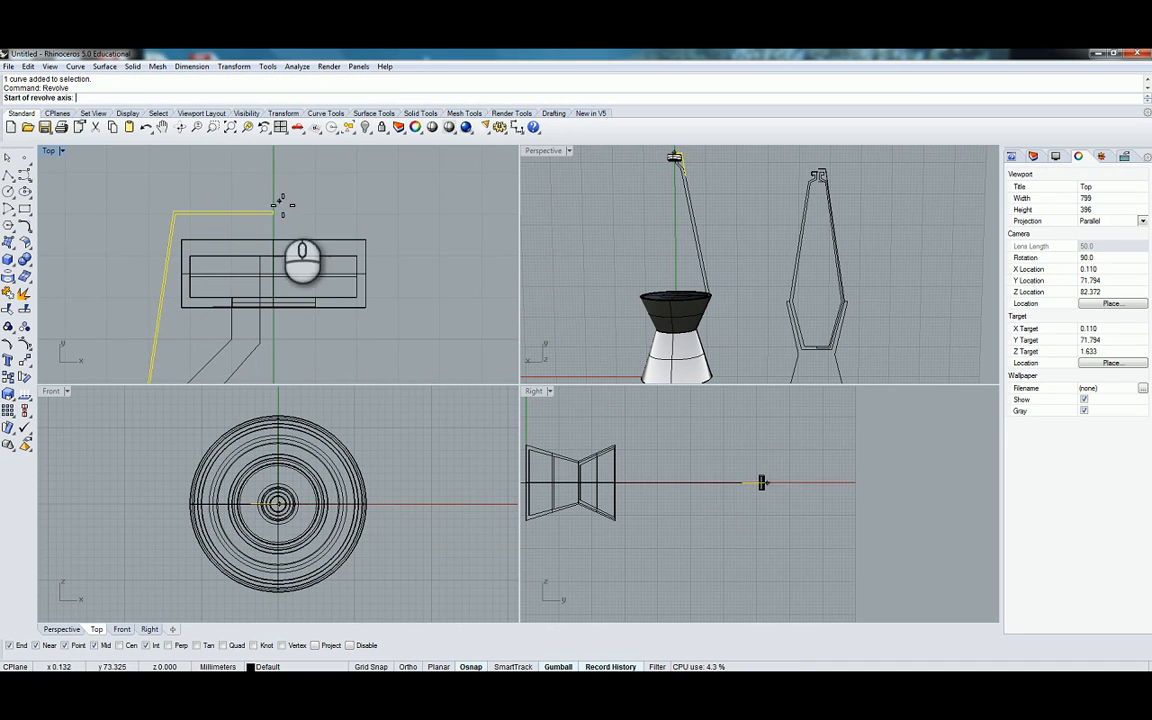
click(280, 233)
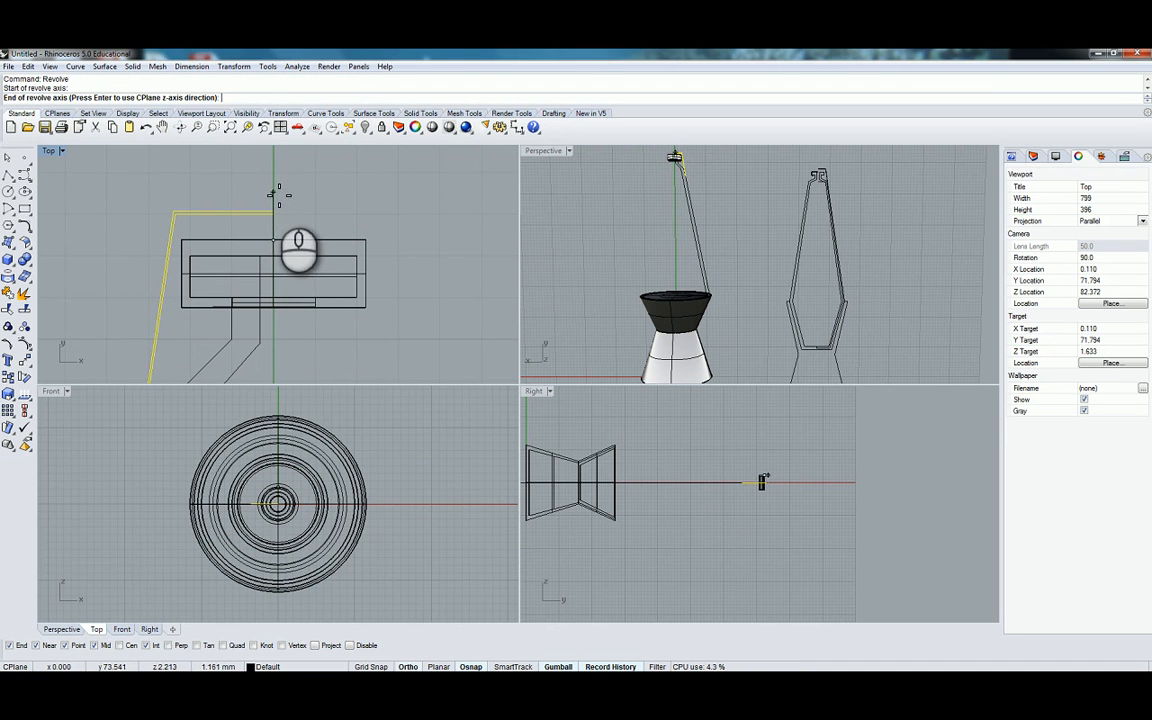
click(274, 192)
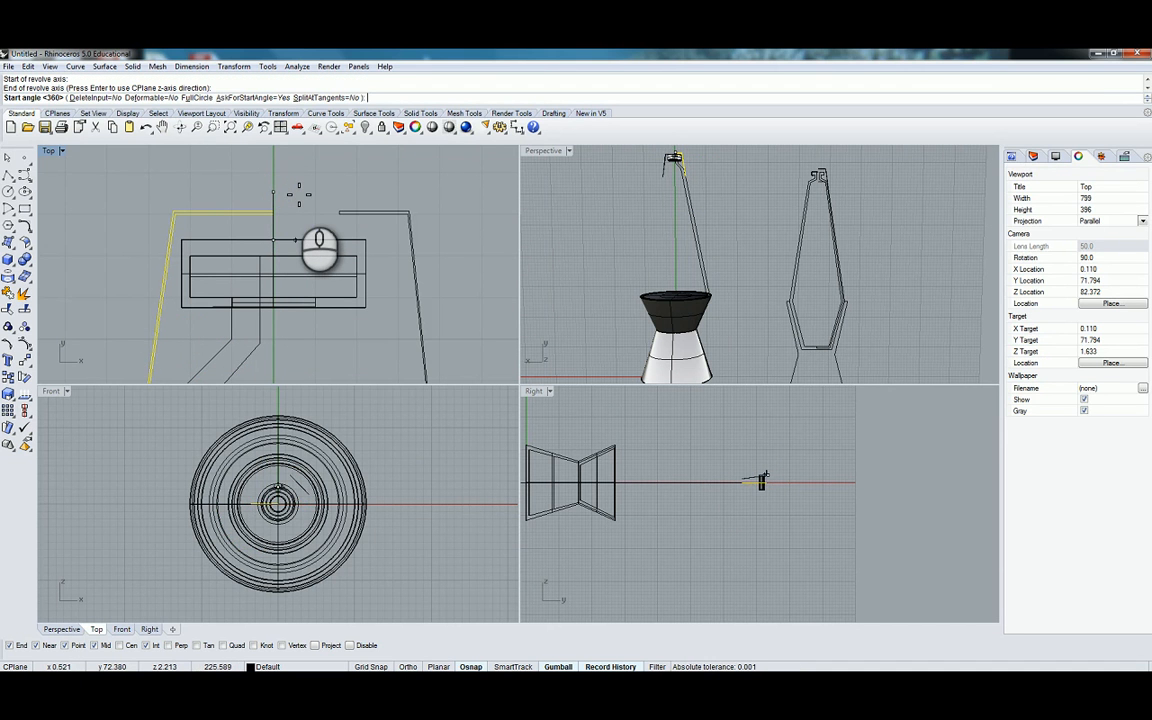
key(Escape)
click(293, 218)
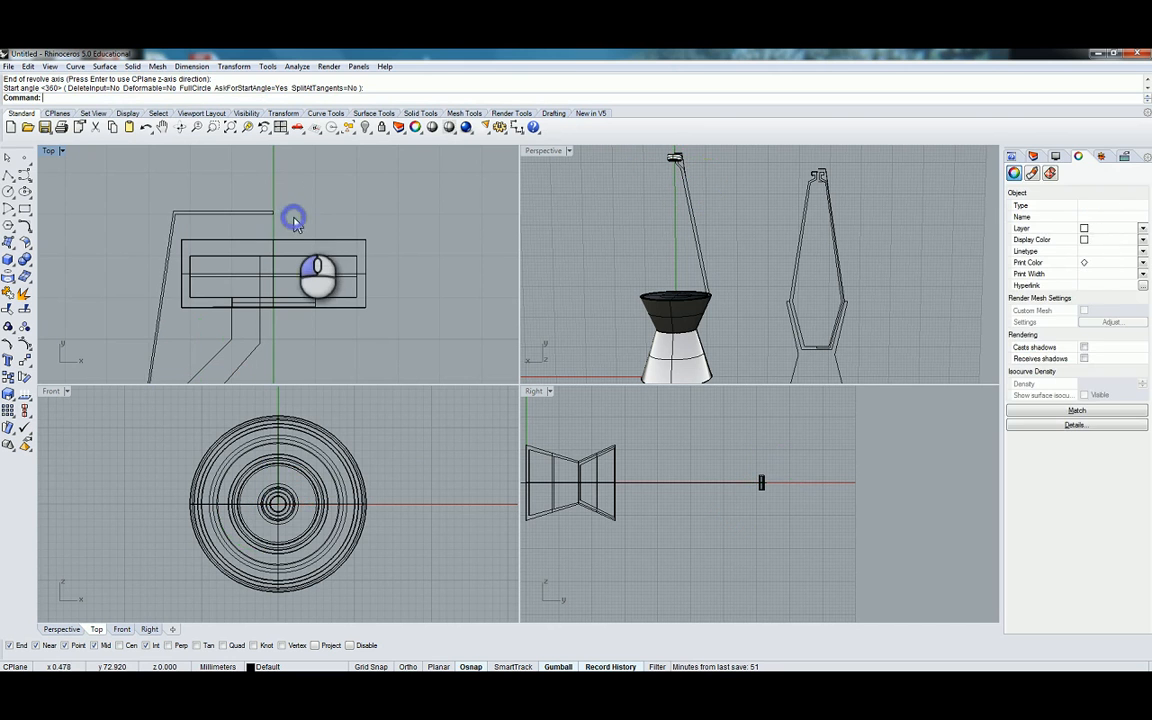
Revolve the closed outer cover profile a full 360 degrees about the Y axis, with Grid Snap on for the axis points
right_click(275, 227)
click(270, 213)
right_click(276, 224)
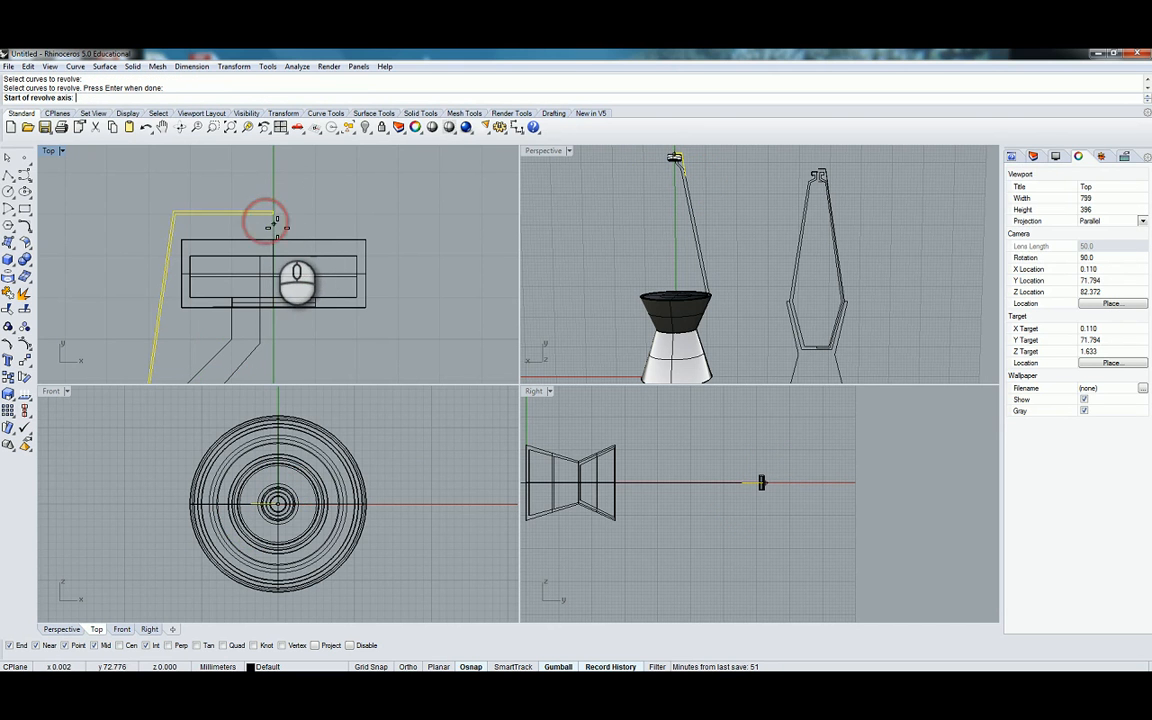
scroll(277, 232, down, 5)
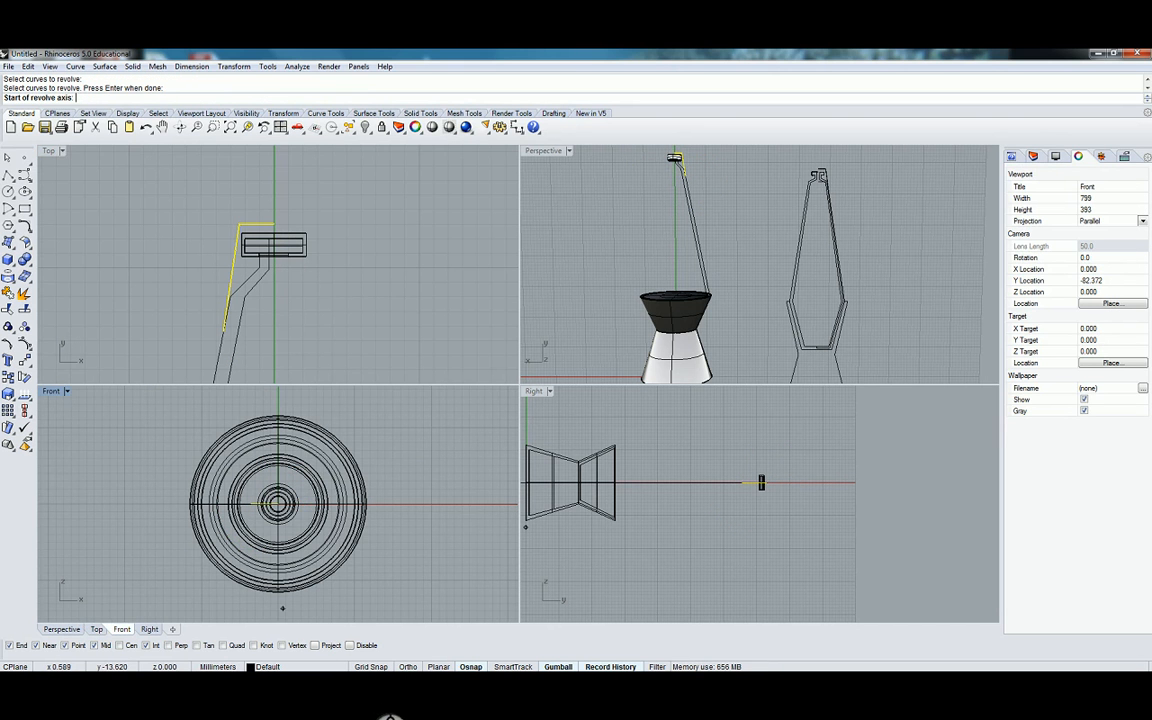
click(370, 662)
click(278, 314)
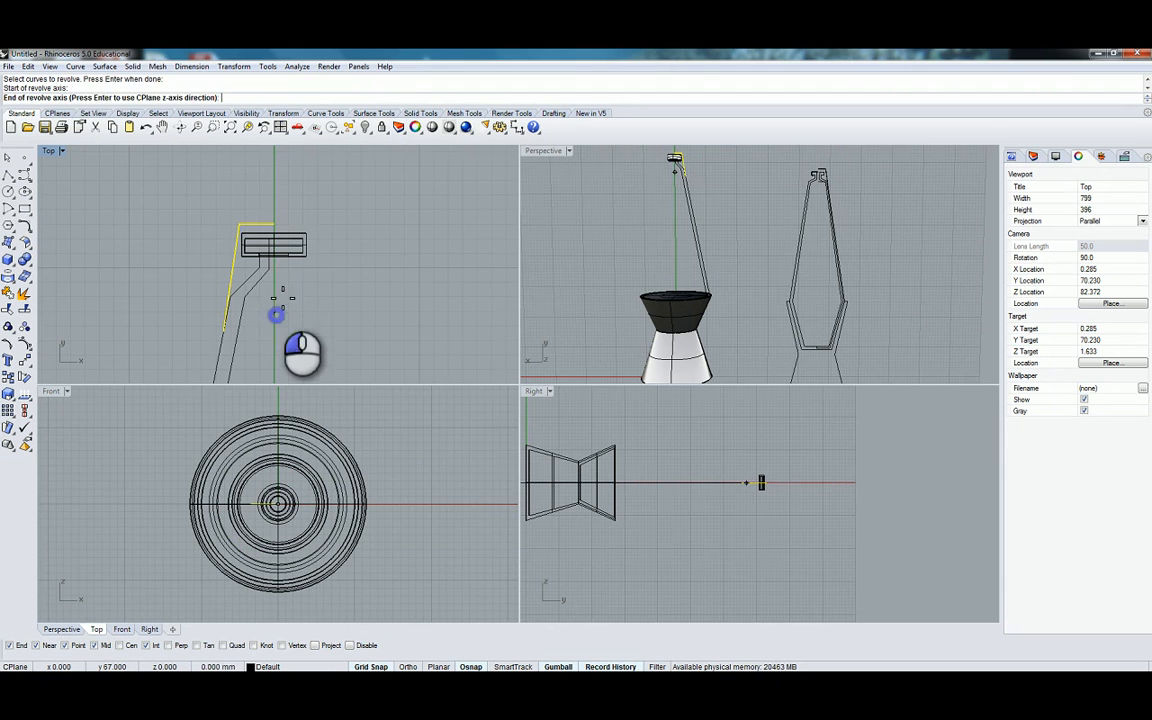
click(278, 284)
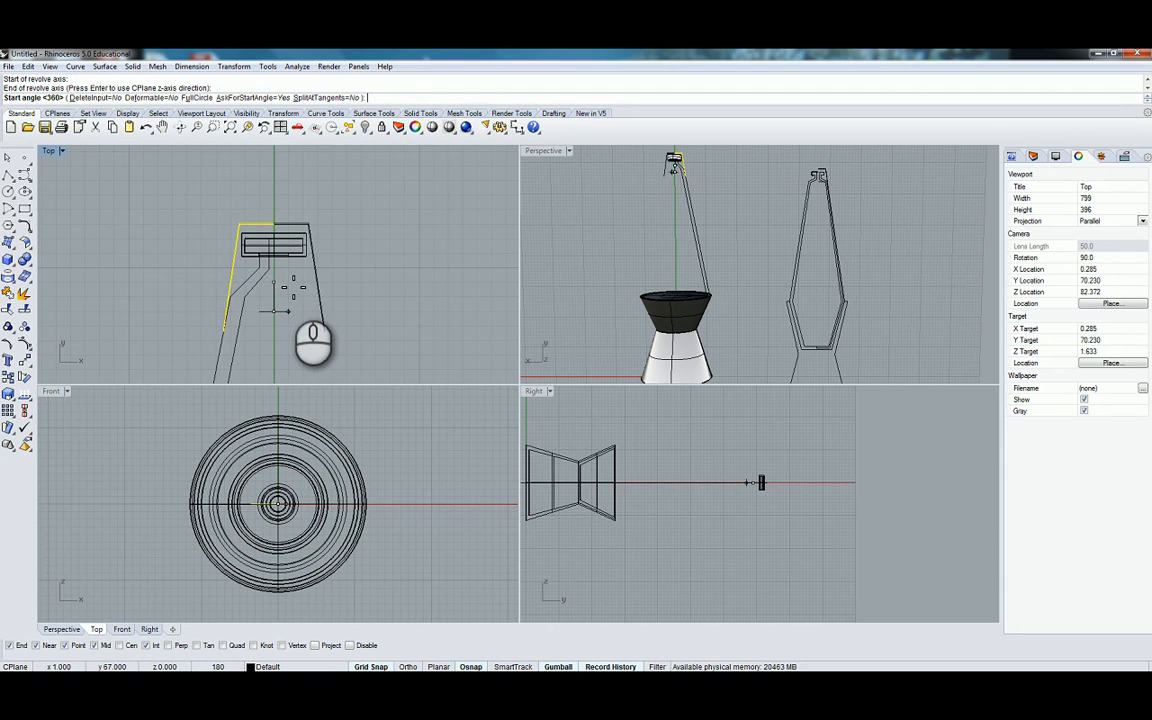
key(Return)
key(Return)
click(421, 213)
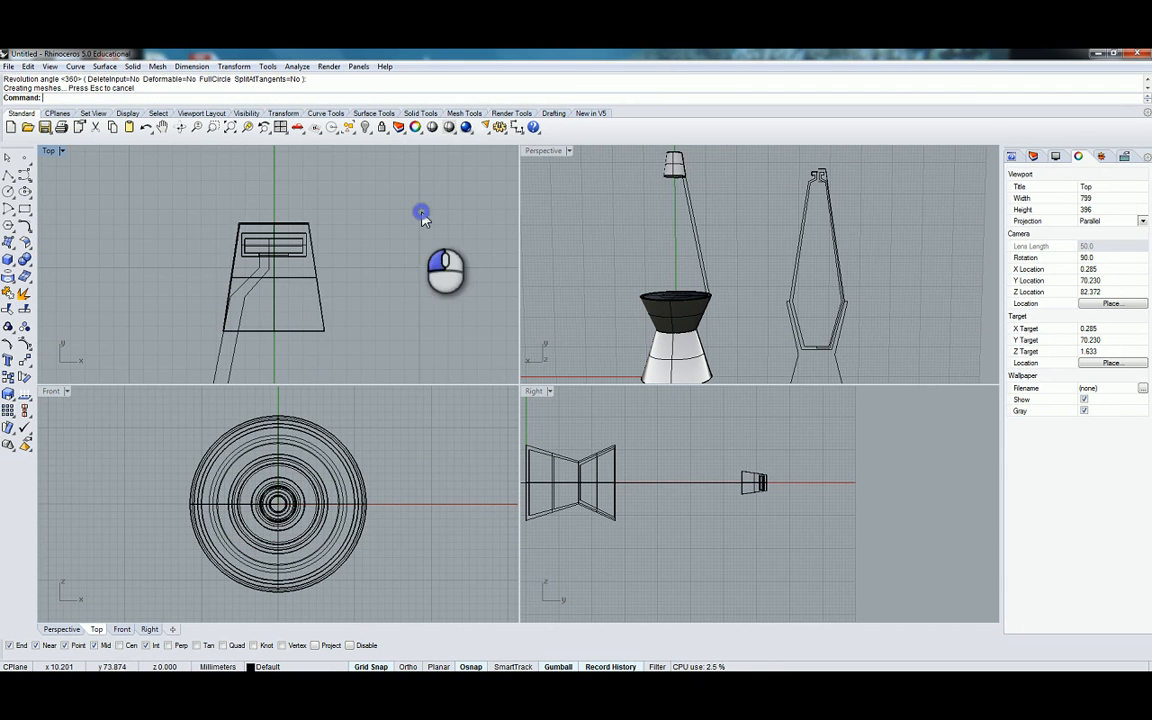
Hide the revolved outer cover and its closed profile curve around the bottle's neck
click(312, 277)
click(373, 265)
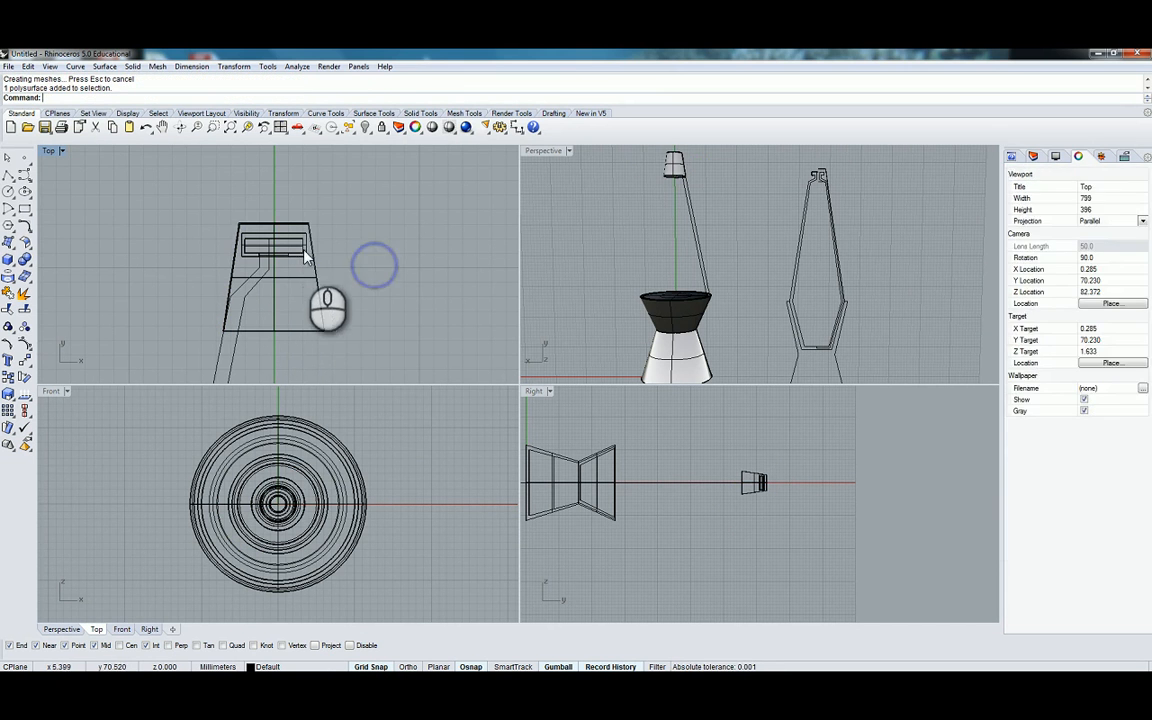
click(308, 245)
click(329, 226)
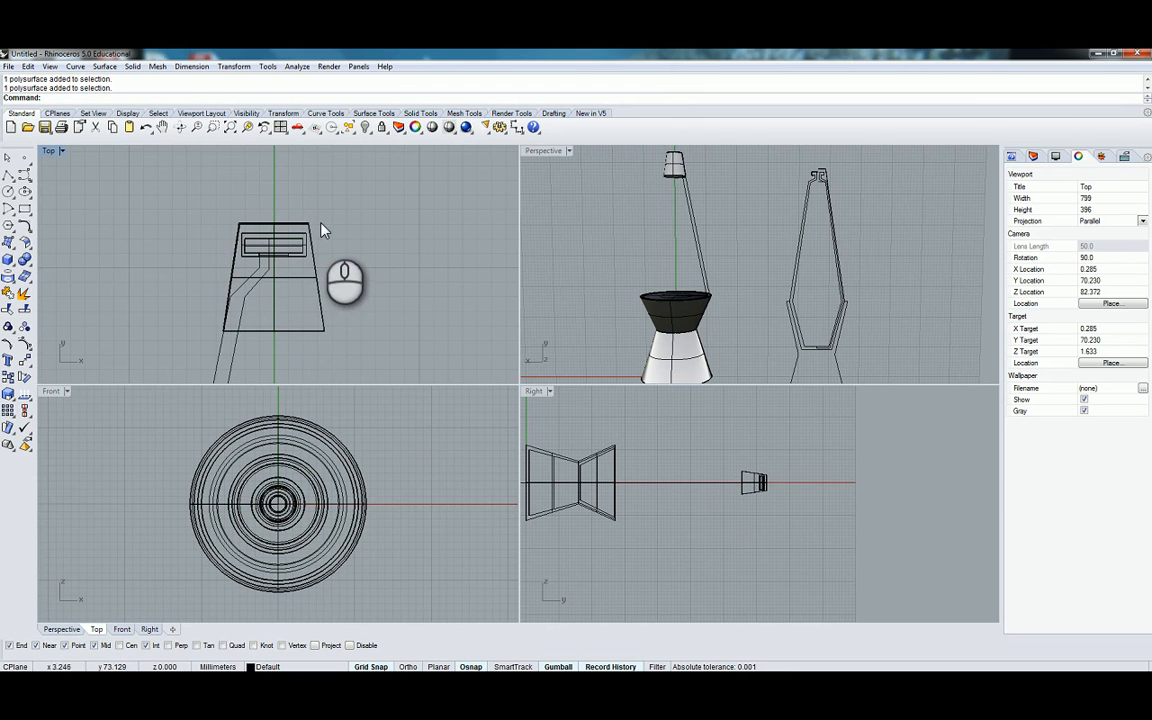
click(233, 258)
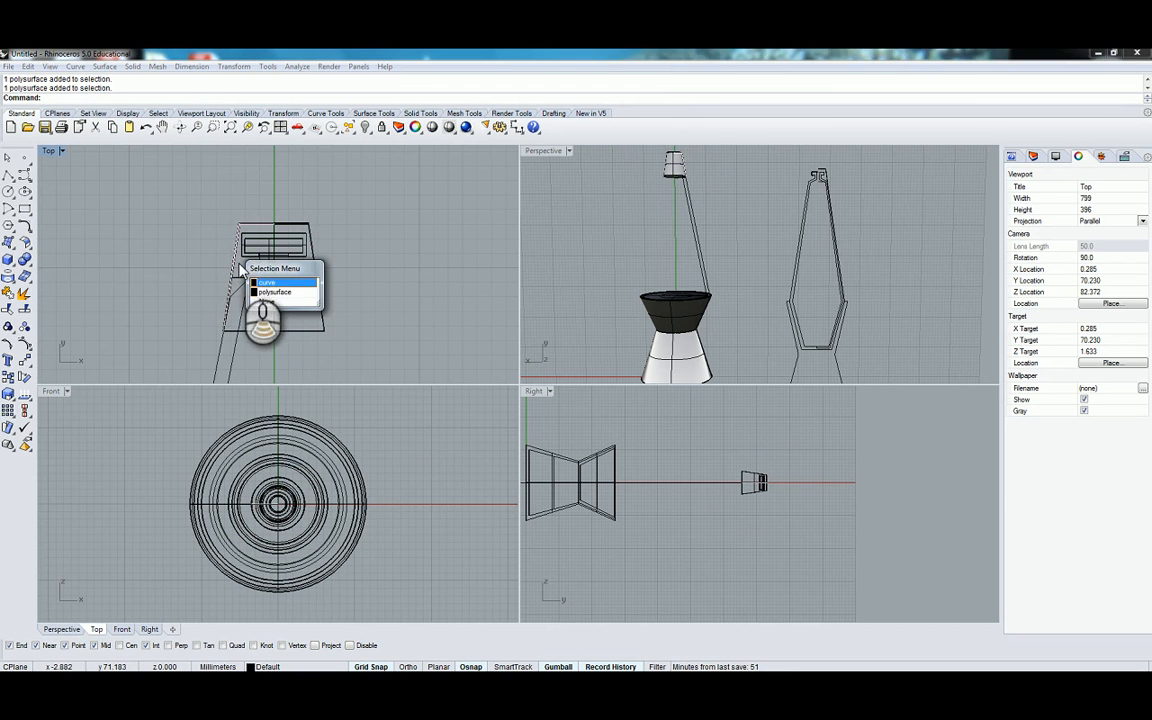
click(275, 284)
click(364, 126)
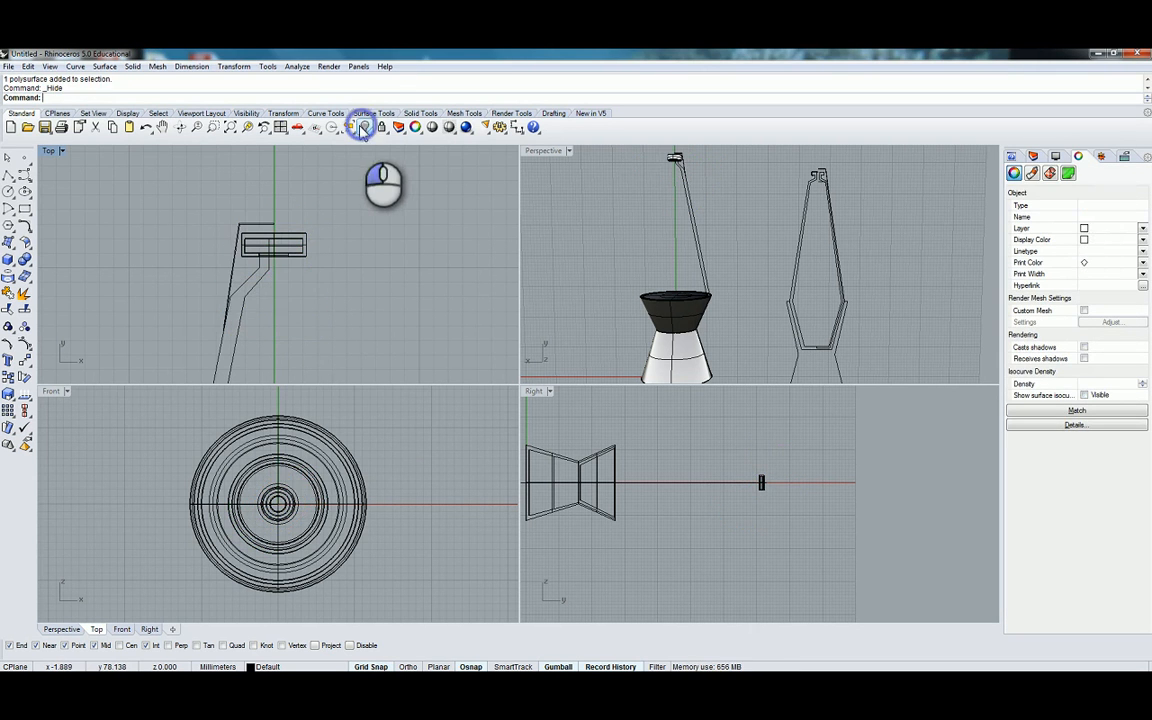
click(262, 232)
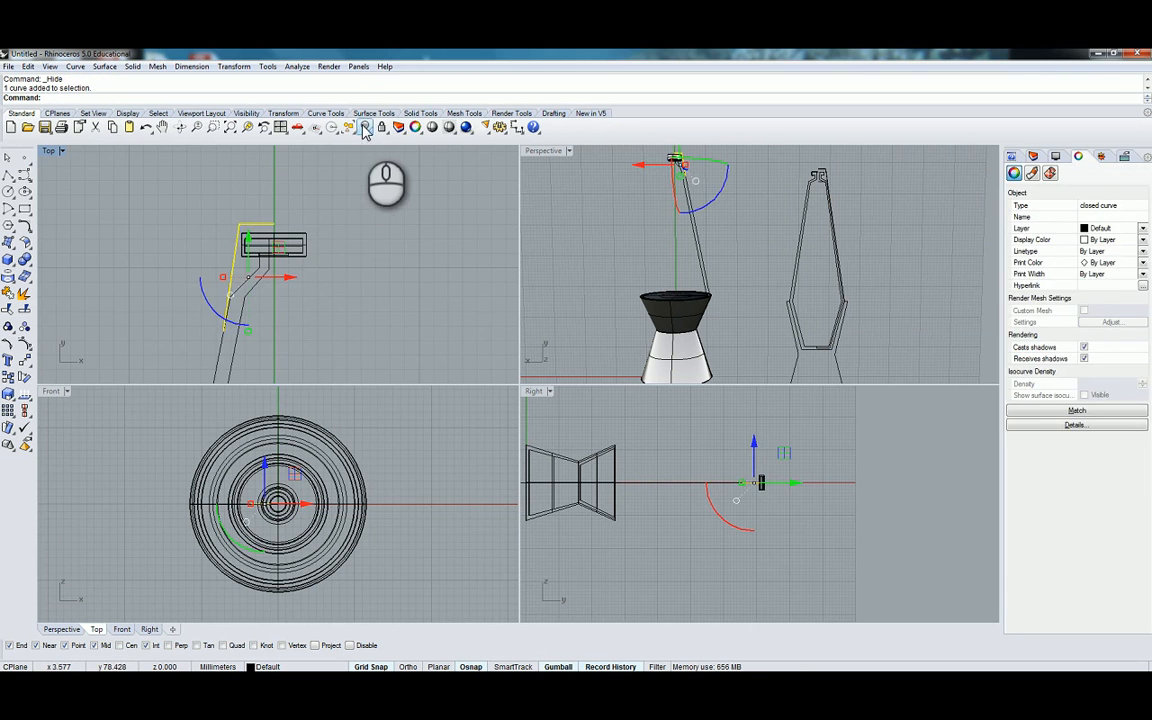
click(364, 126)
right_drag(375, 285, 363, 245)
click(240, 192)
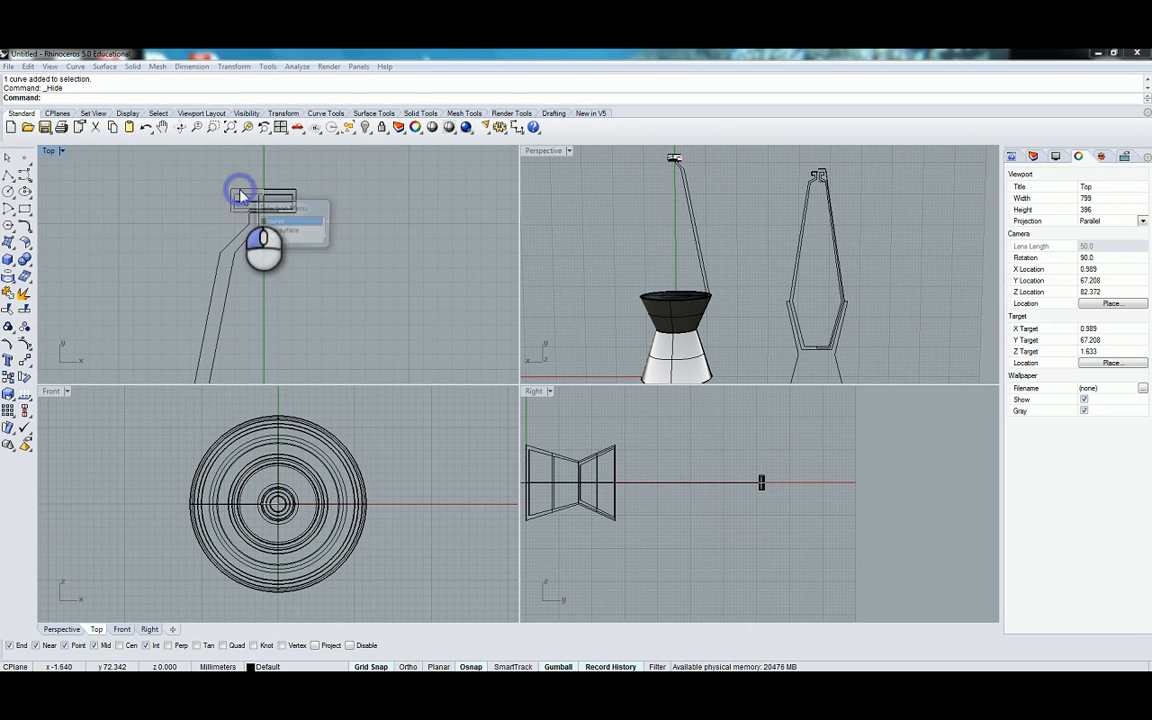
click(319, 277)
Show all hidden objects and move the outer cover with its profile curve along X, clear of the bottle's right side
scroll(320, 280, down, 7)
mouse_move(319, 276)
right_down()
mouse_move(314, 375)
mouse_move(310, 270)
right_up()
scroll(310, 270, down, 1)
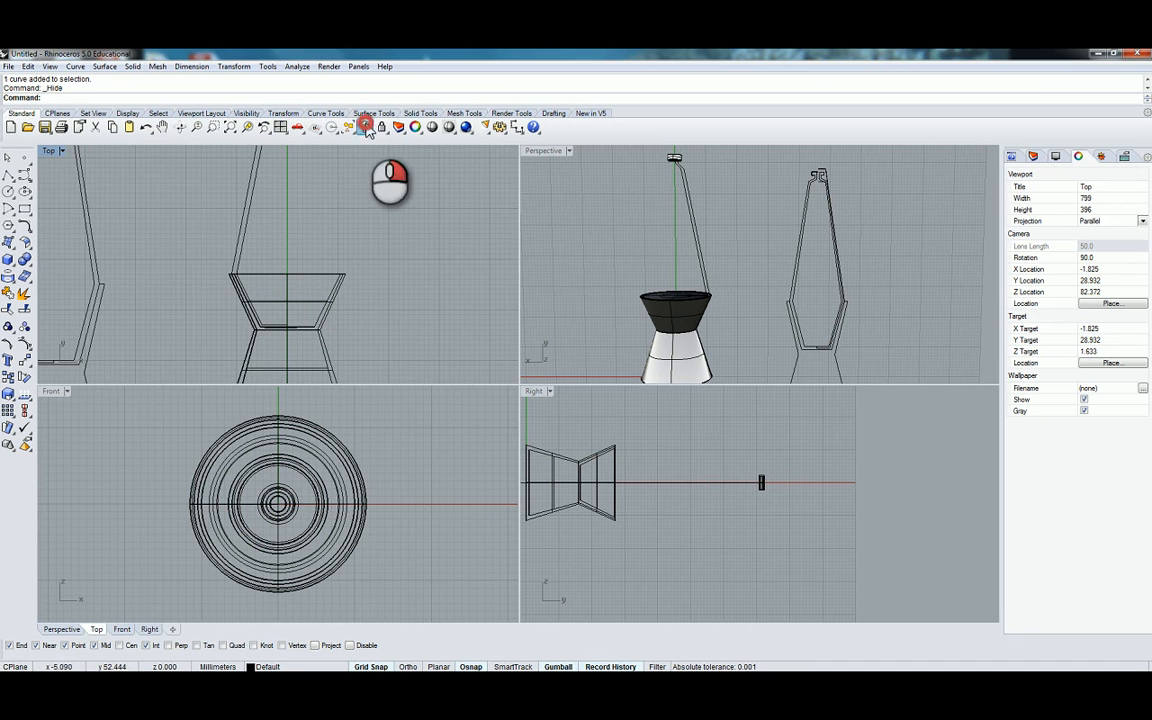
click(366, 128)
scroll(309, 321, down, 2)
click(289, 249)
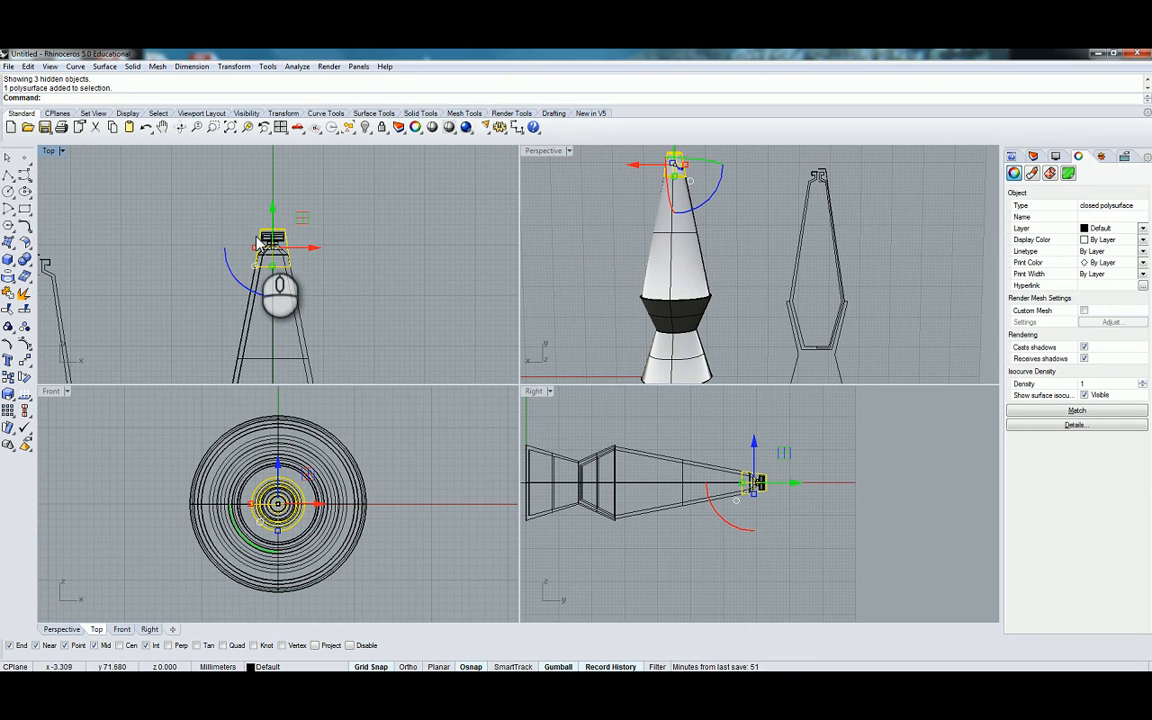
shift+click(257, 239)
drag(305, 248, 427, 257)
click(364, 303)
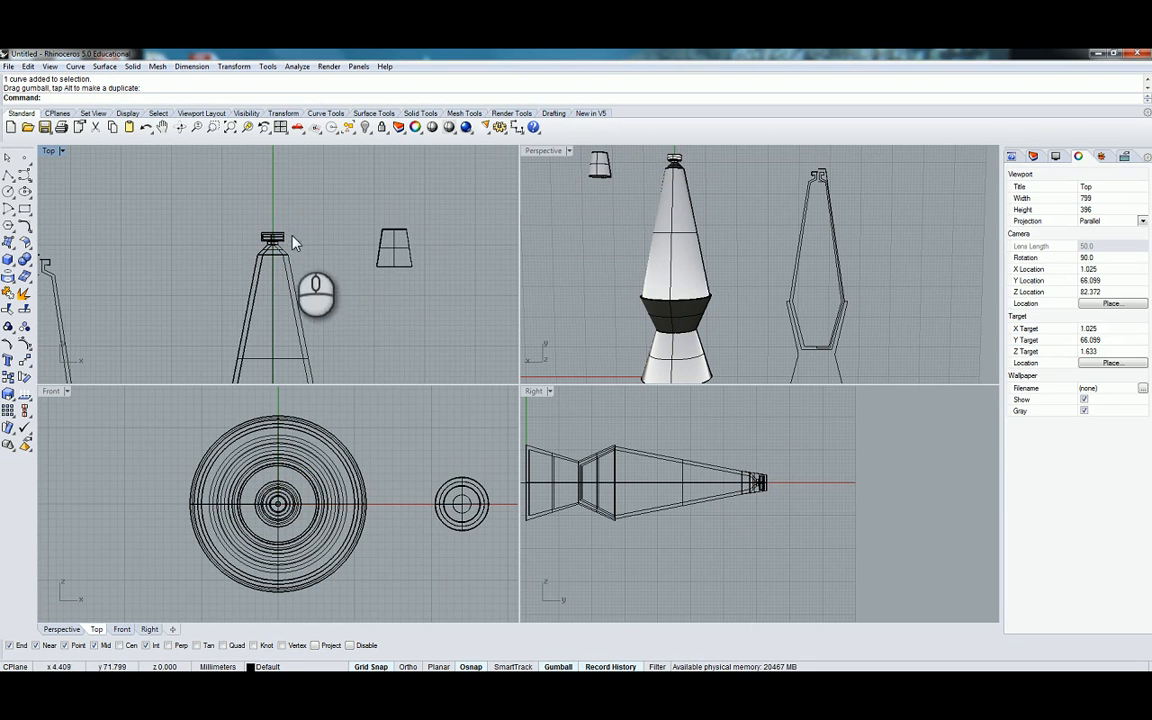
Hide the revolved bottle and its profile curve in the maximized Top view, leaving the base parts shown
right_drag(324, 270, 368, 275)
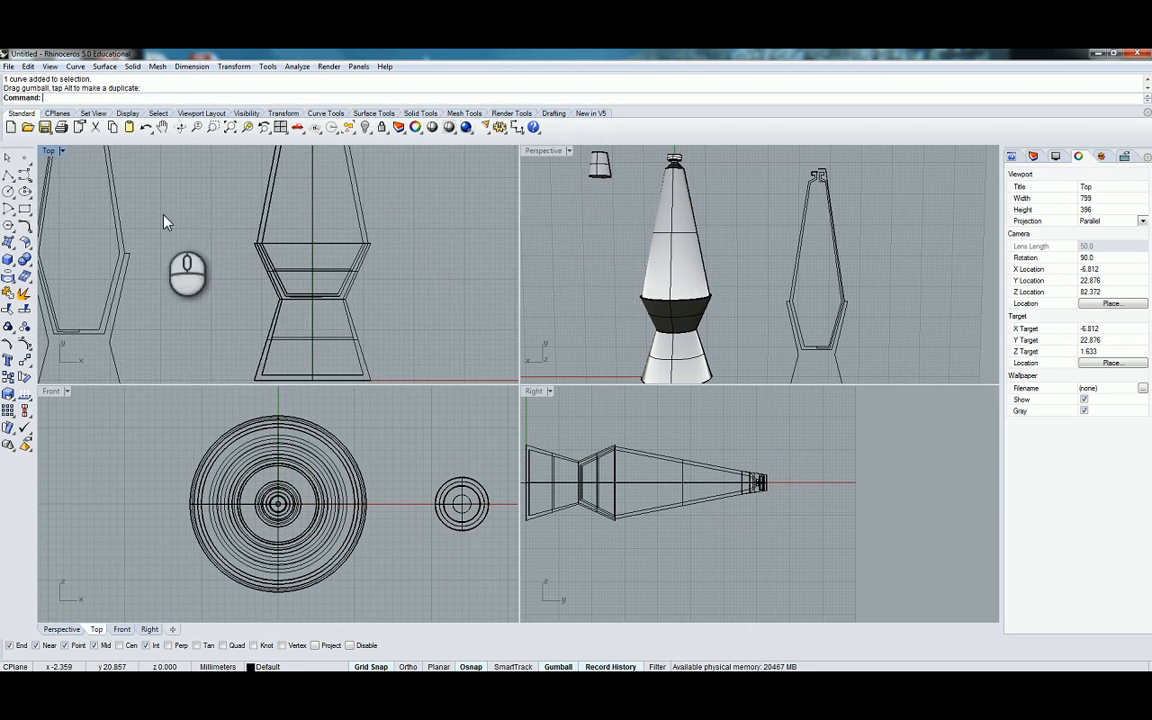
double_click(43, 153)
scroll(321, 348, down, 5)
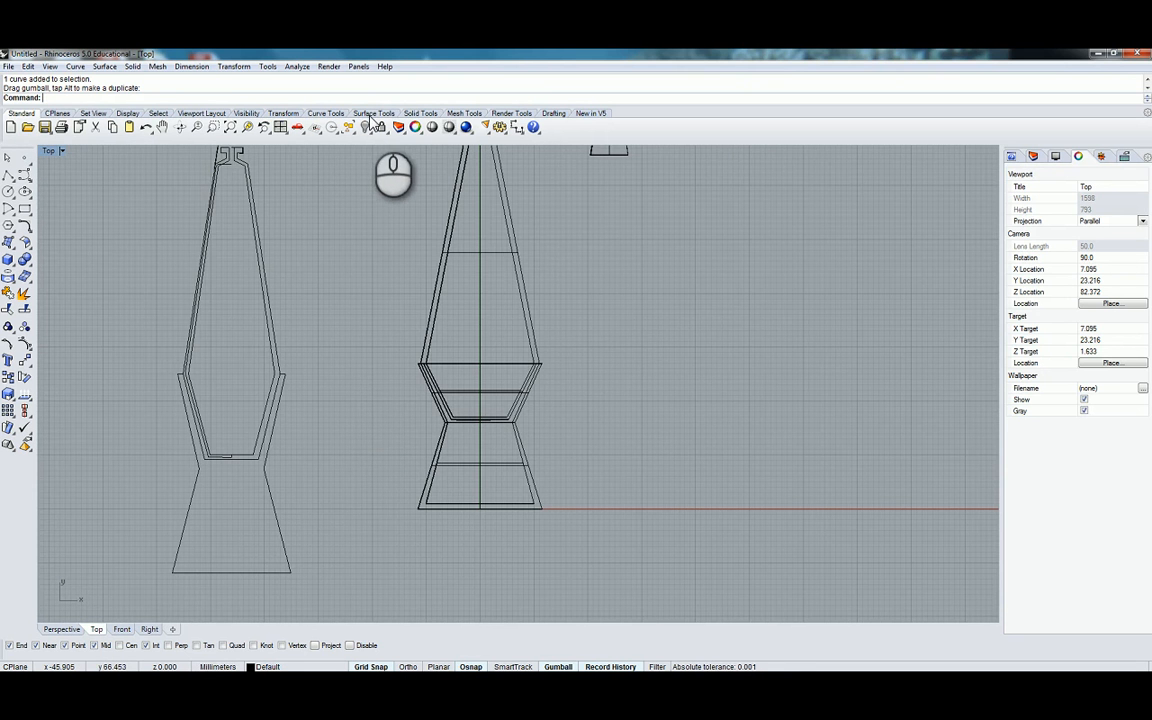
click(409, 113)
right_drag(404, 234, 364, 291)
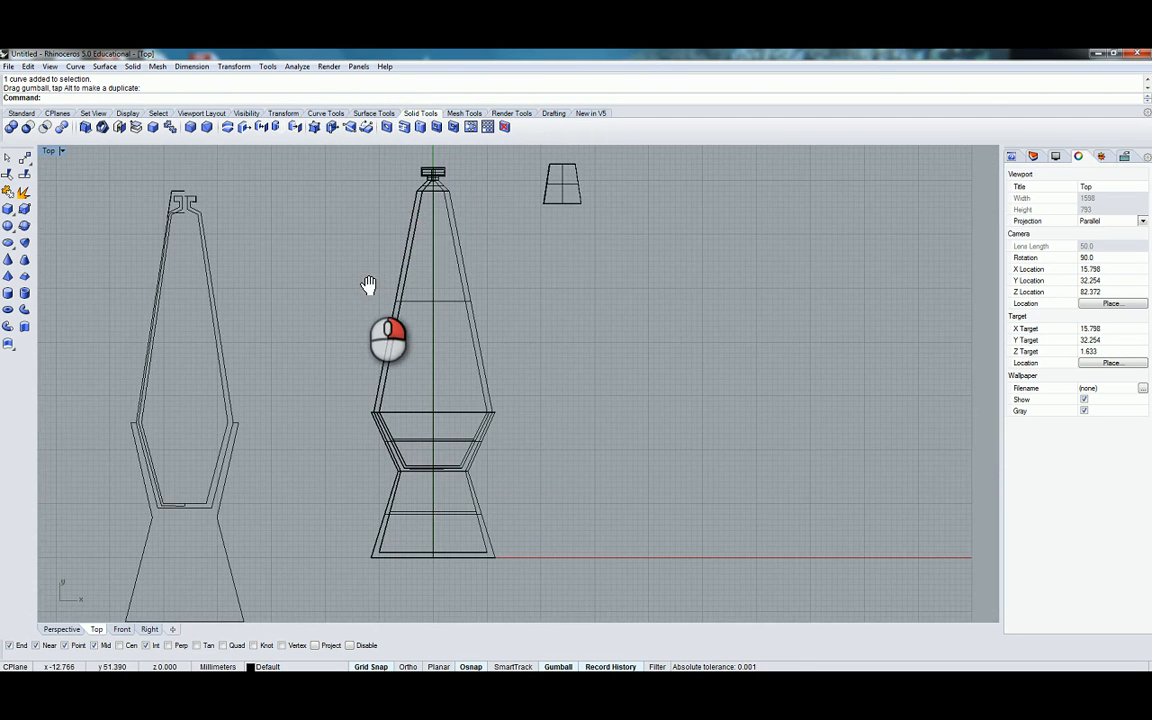
scroll(408, 492, up, 2)
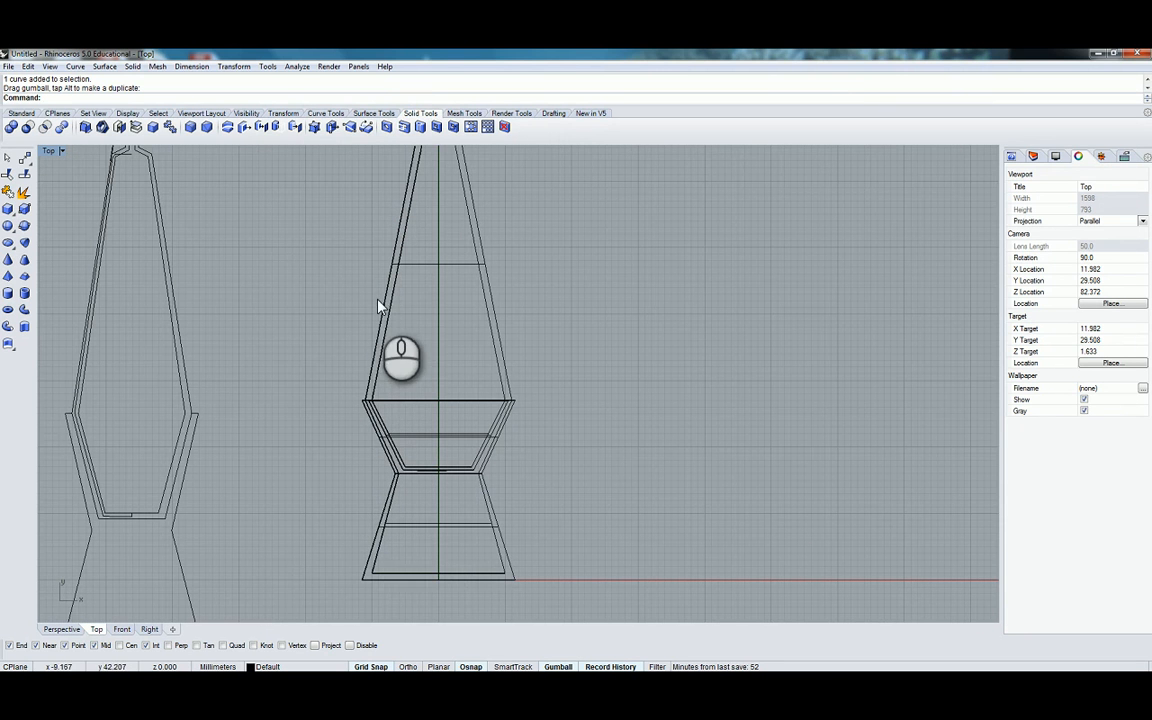
click(21, 113)
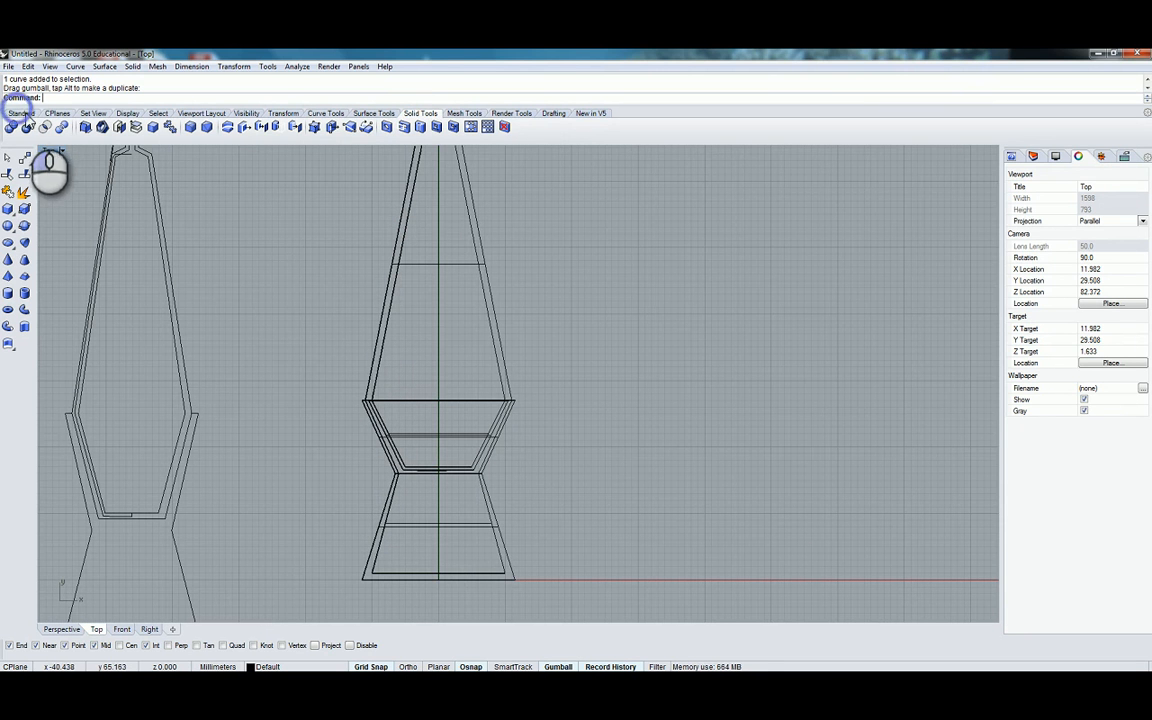
click(394, 267)
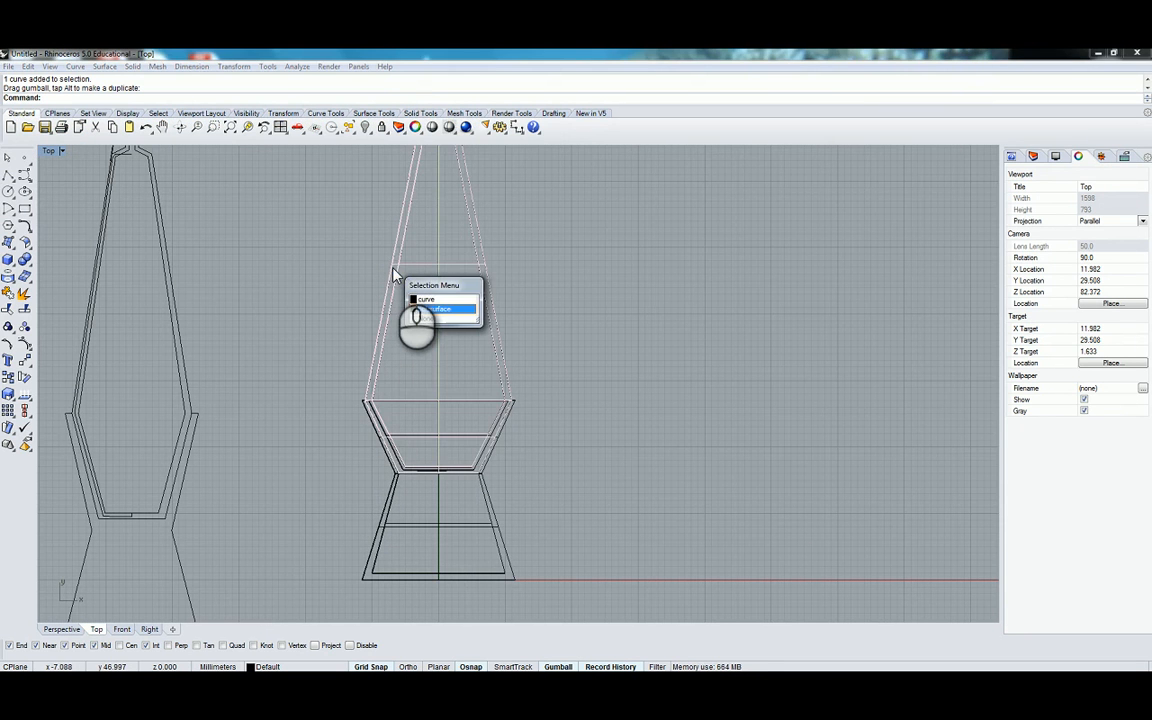
right_click(394, 267)
click(367, 126)
click(387, 282)
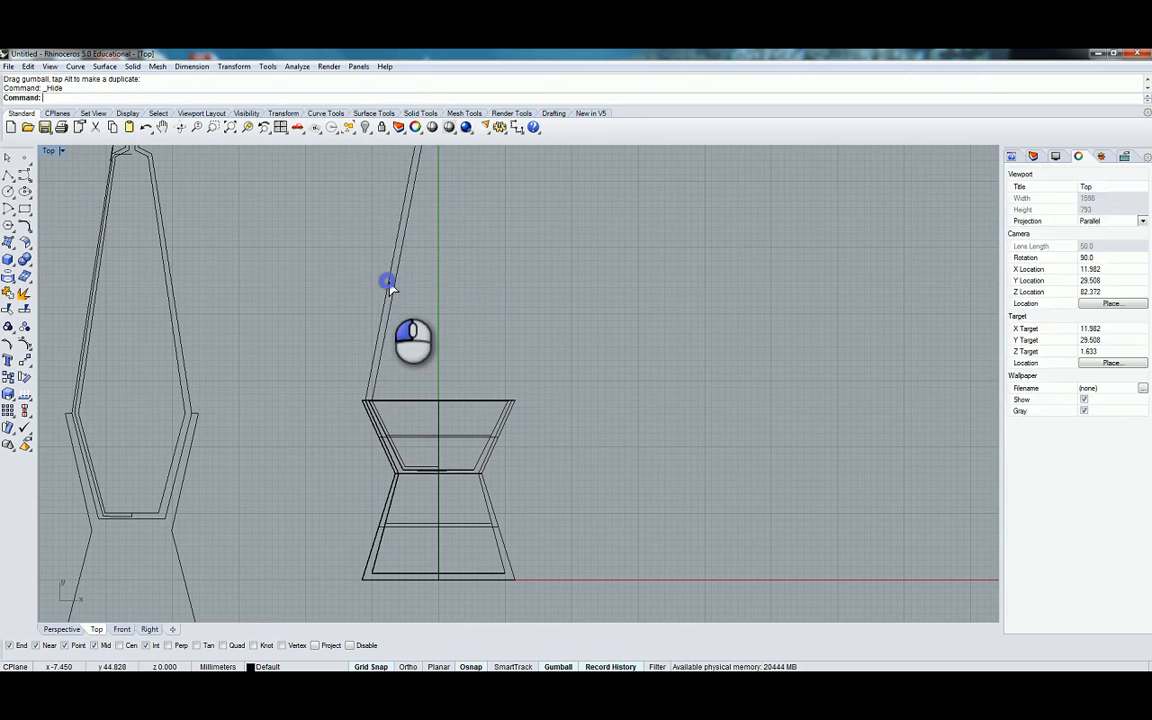
click(365, 126)
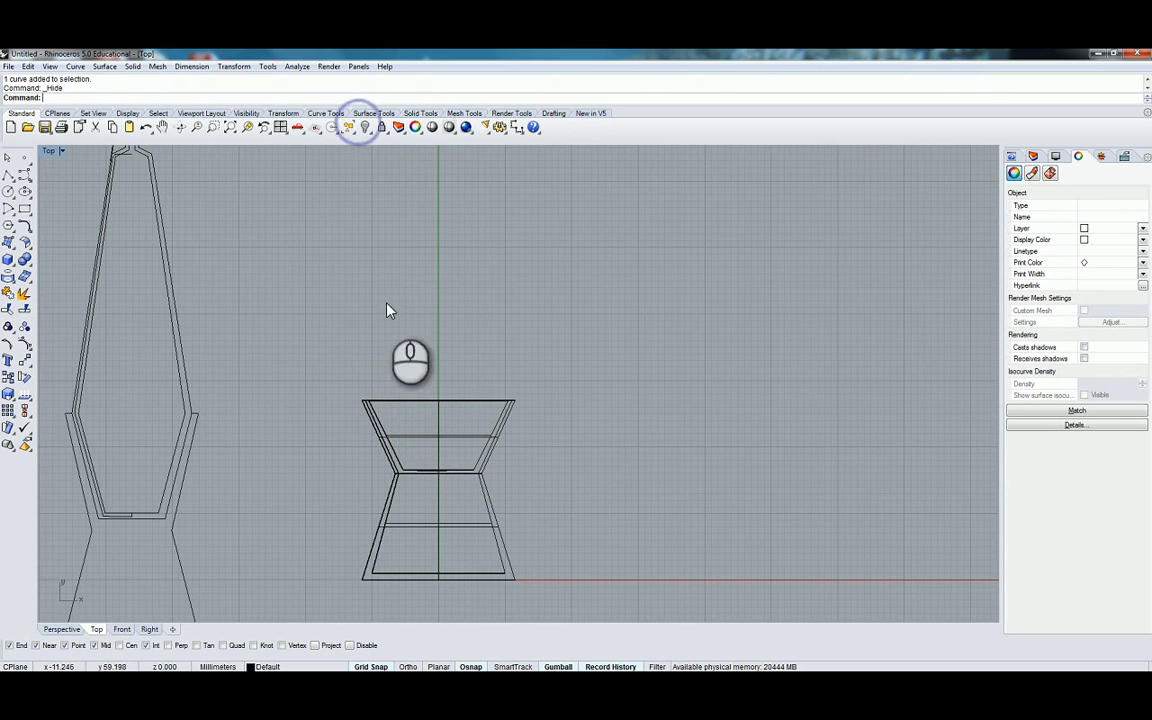
Hide the closed solid nested inside the base's upper cup and its open profile curve
click(430, 473)
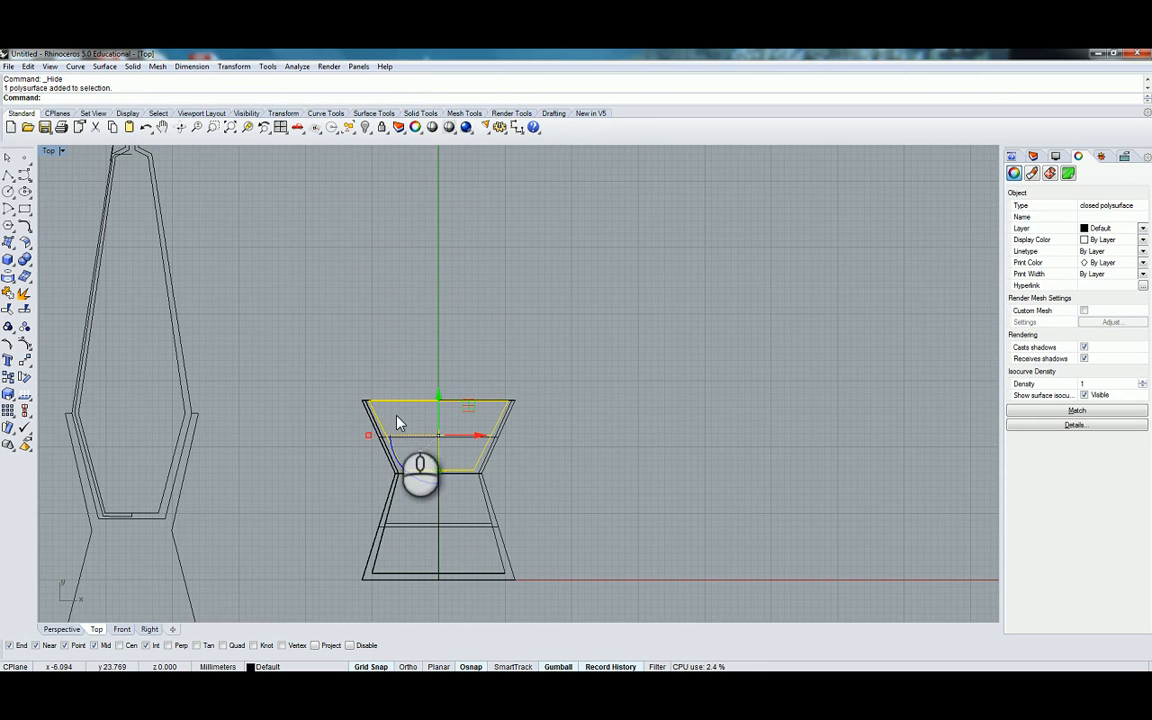
click(364, 130)
right_drag(438, 496, 380, 458)
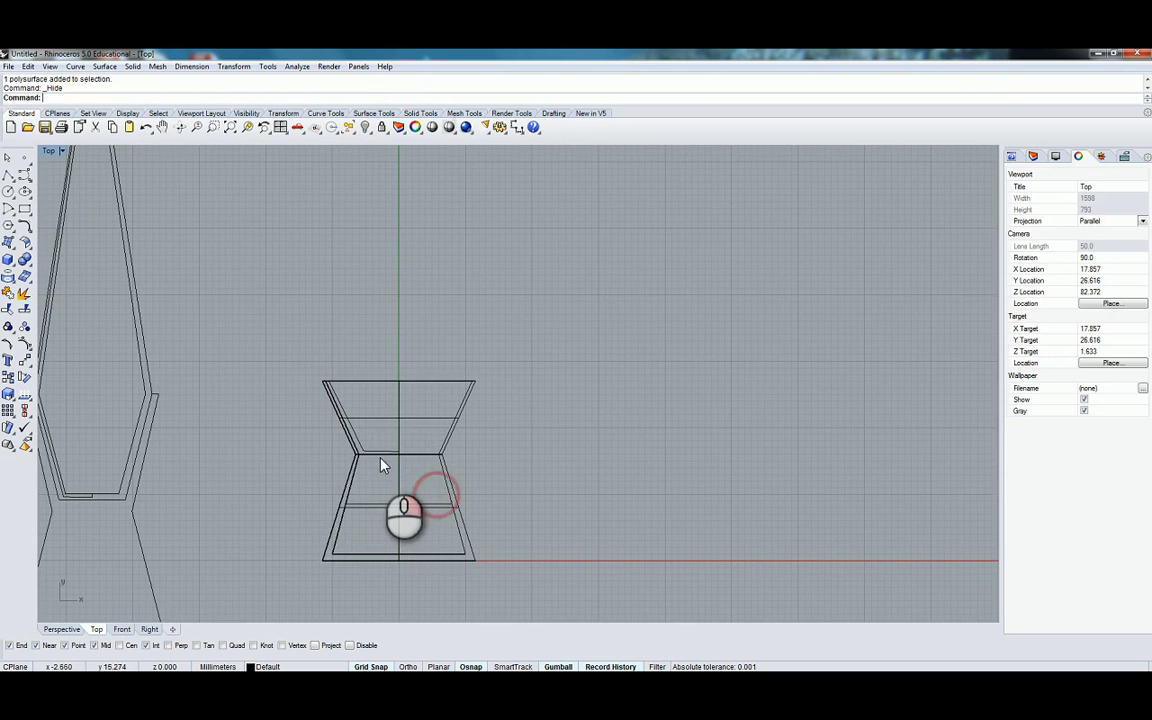
click(383, 460)
click(339, 405)
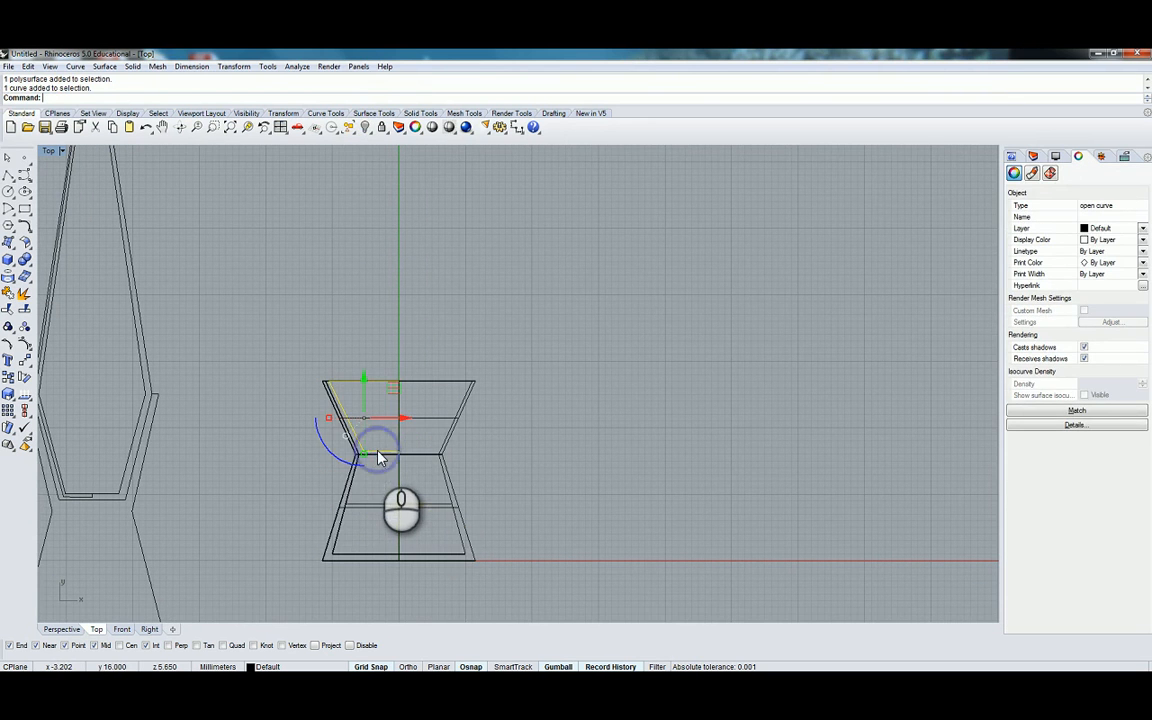
click(364, 130)
right_drag(352, 334, 326, 352)
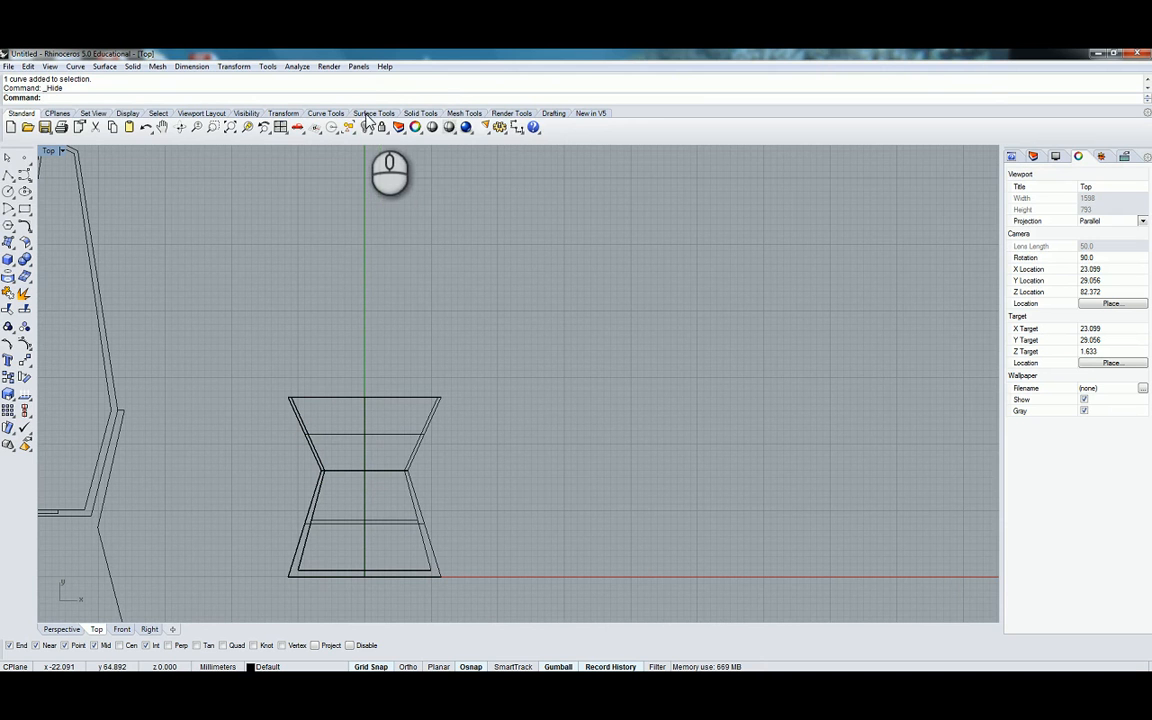
Fillet the inner rim edge of the base's upper cup, with Grid Snap off and a freehand radius of about 0.26 mm
click(419, 113)
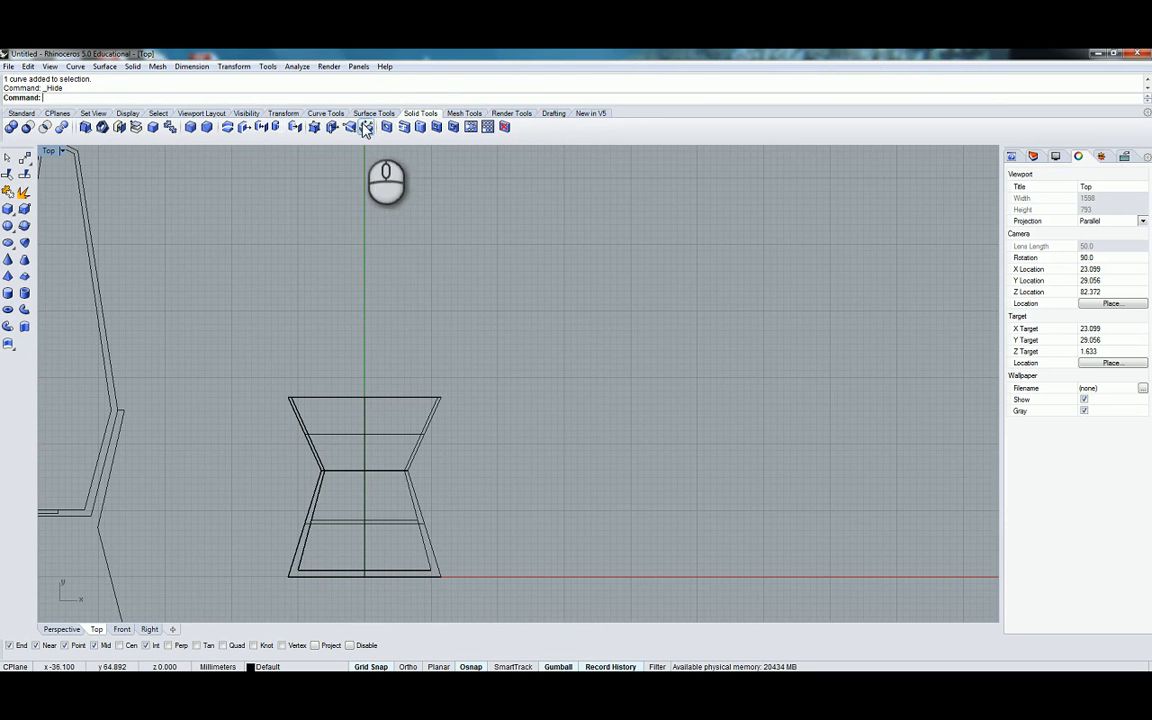
click(191, 128)
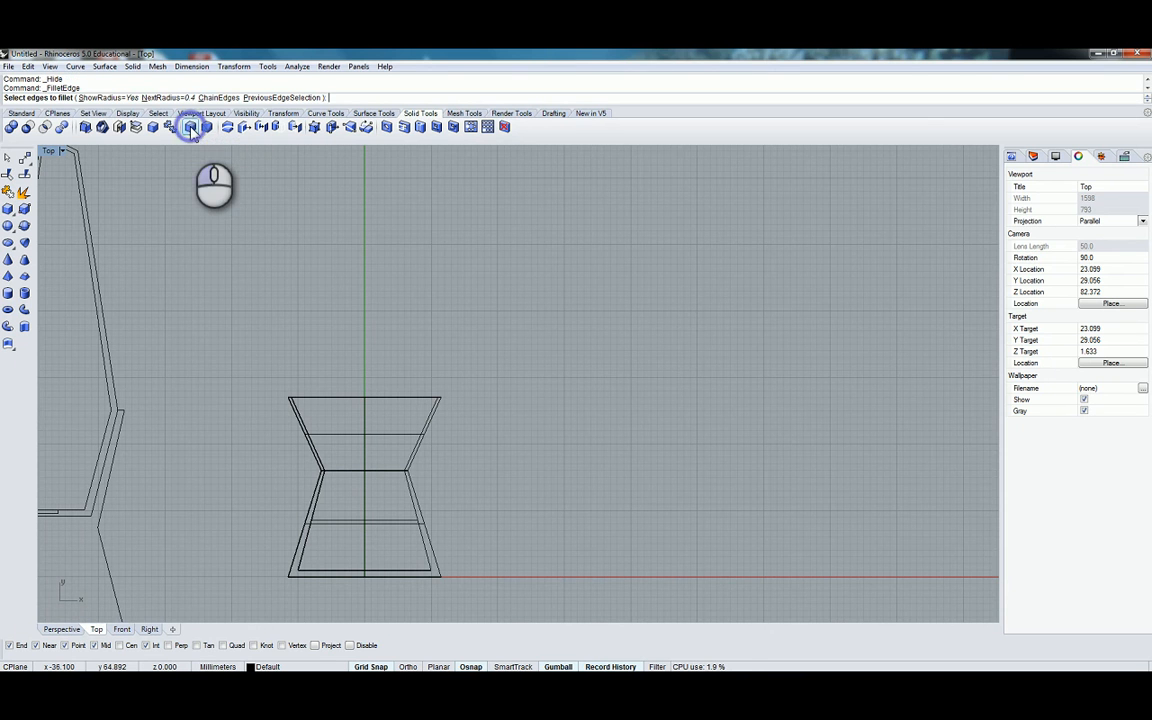
double_click(48, 151)
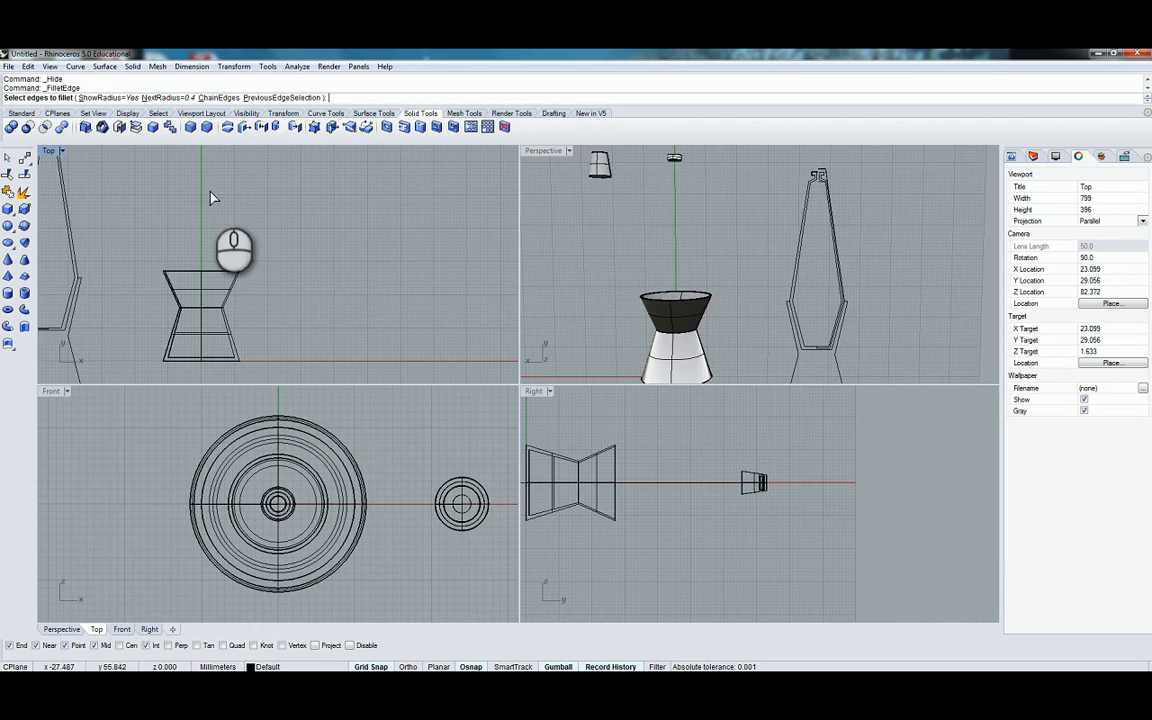
scroll(660, 325, up, 2)
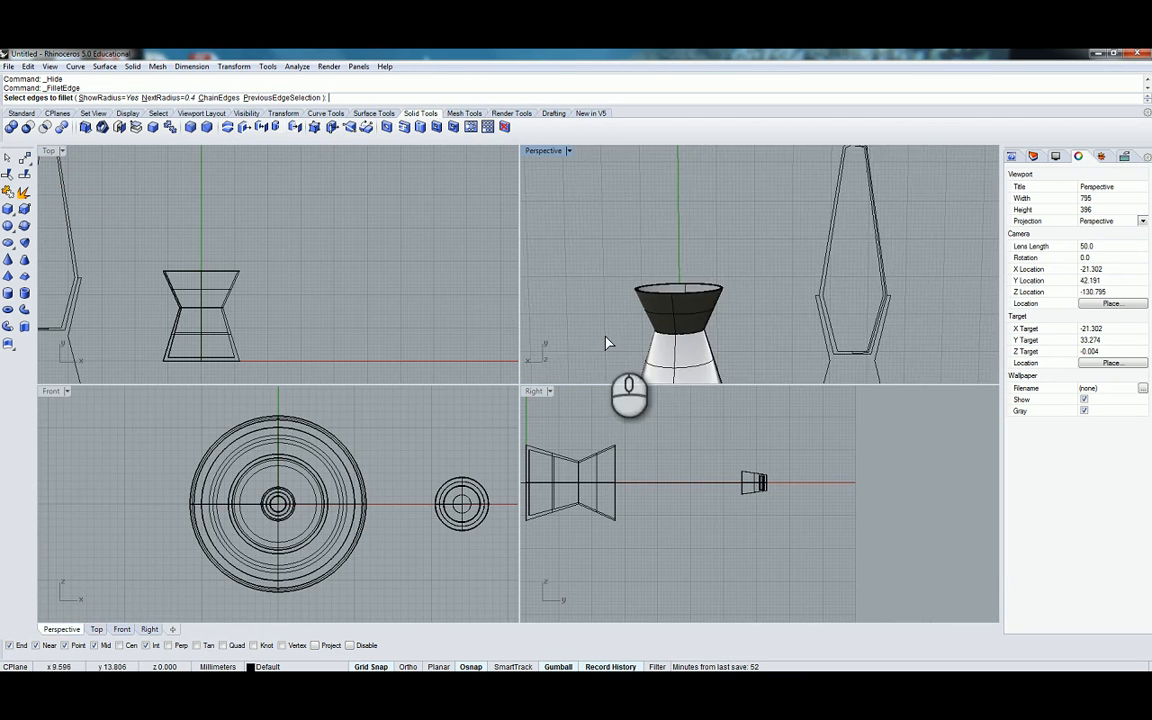
scroll(692, 322, up, 2)
scroll(679, 285, up, 10)
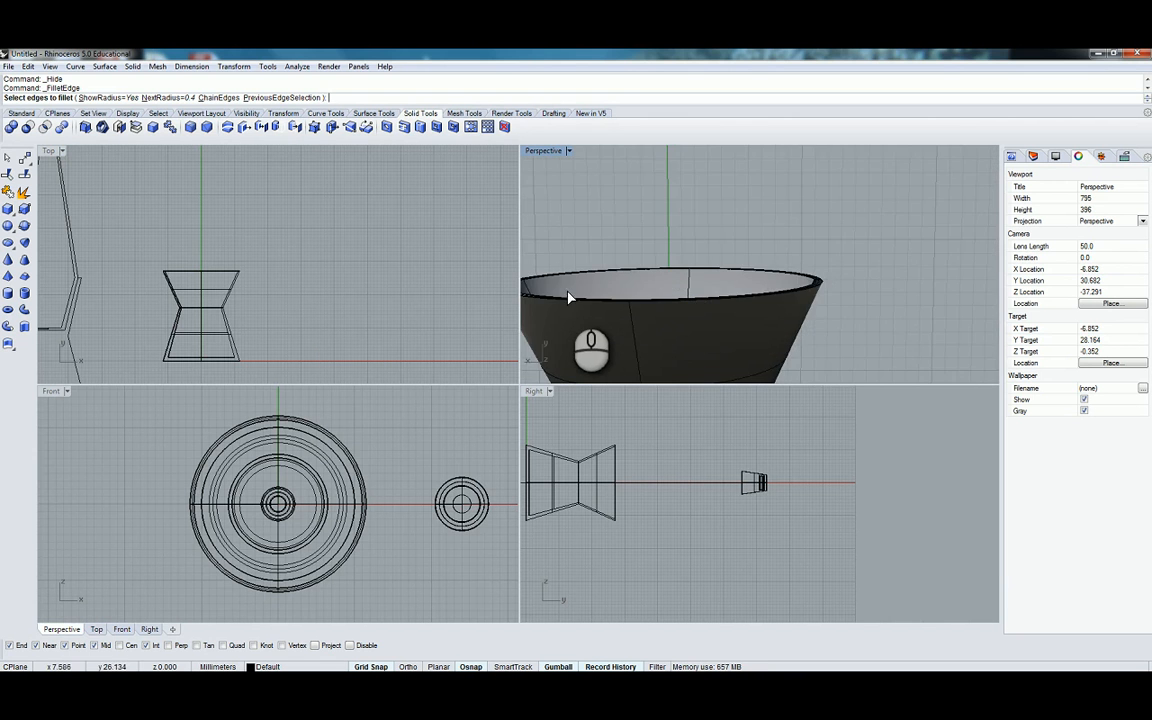
right_drag(571, 296, 605, 298)
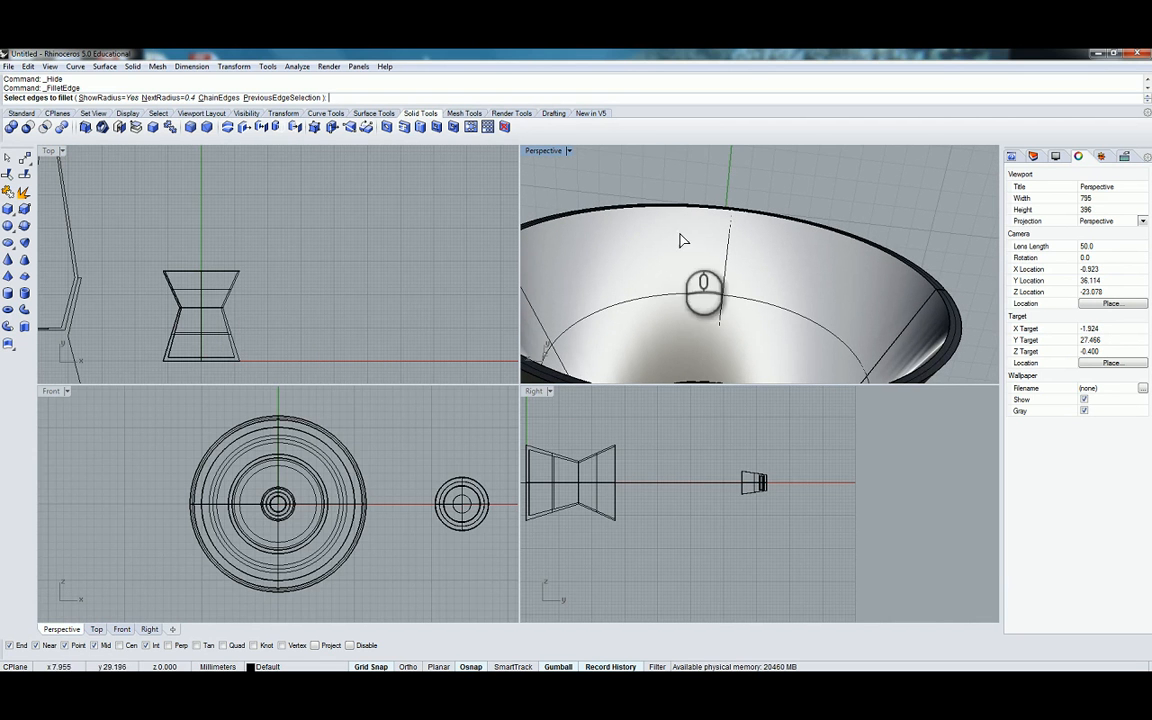
click(948, 332)
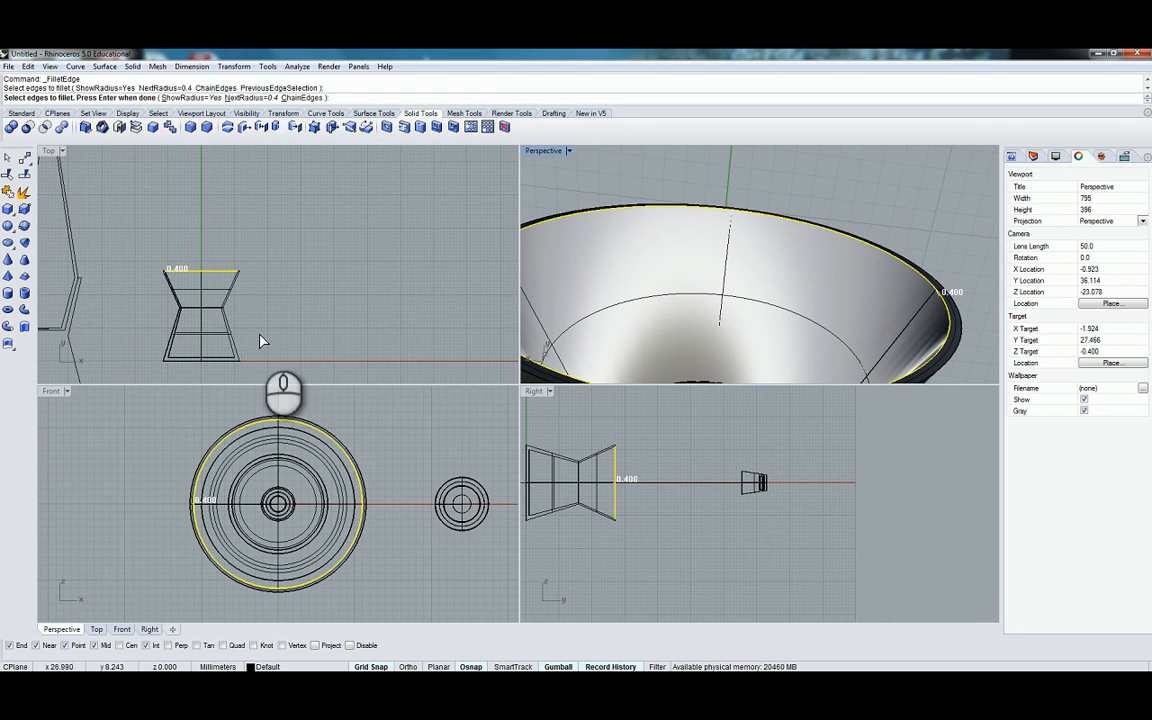
scroll(185, 285, up, 5)
scroll(160, 250, up, 2)
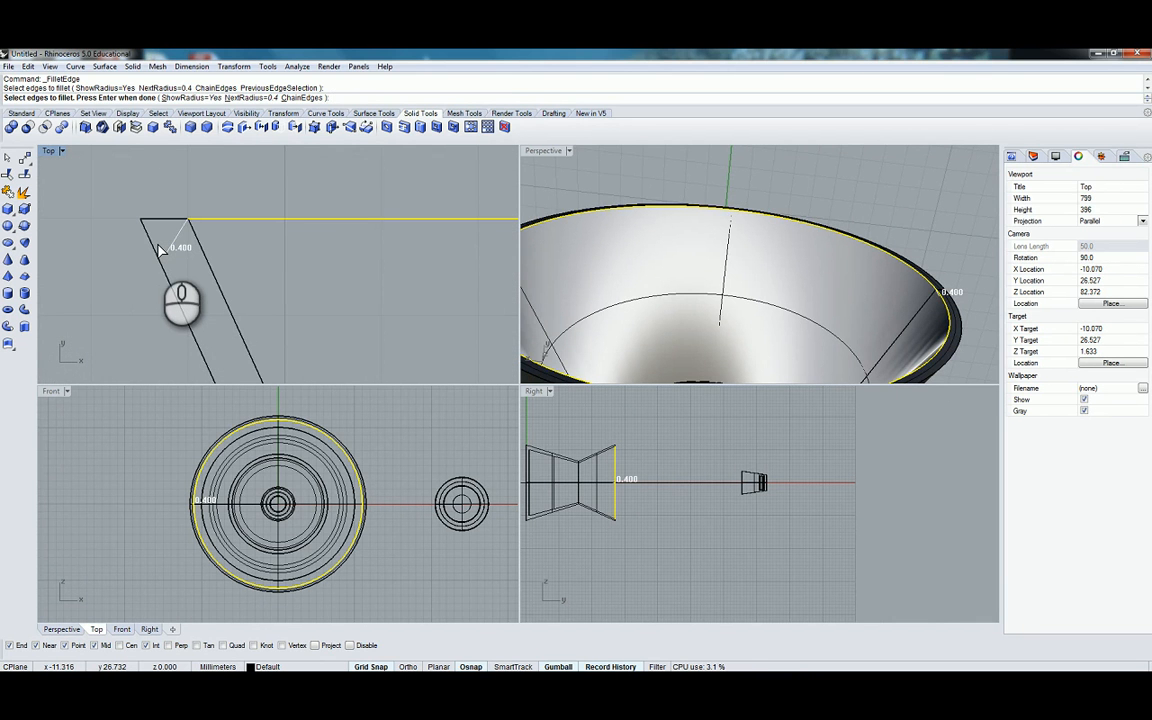
key(Return)
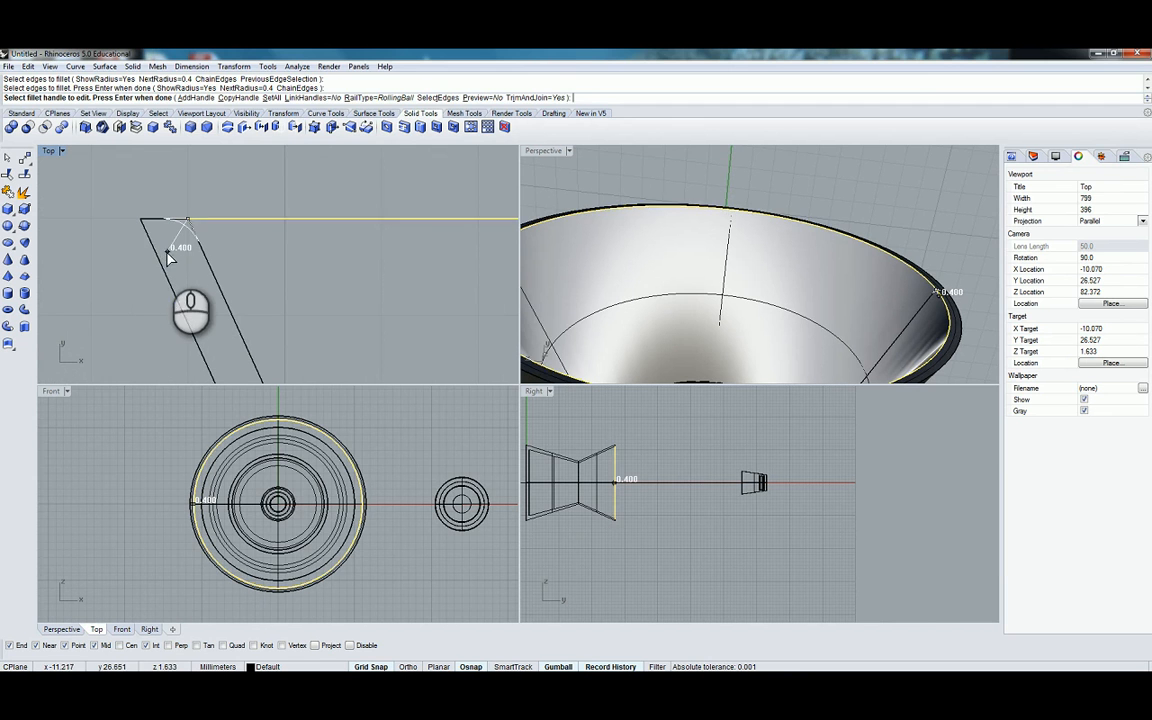
click(168, 249)
mouse_move(178, 236)
mouse_down()
mouse_move(181, 226)
mouse_move(176, 239)
mouse_up()
click(378, 666)
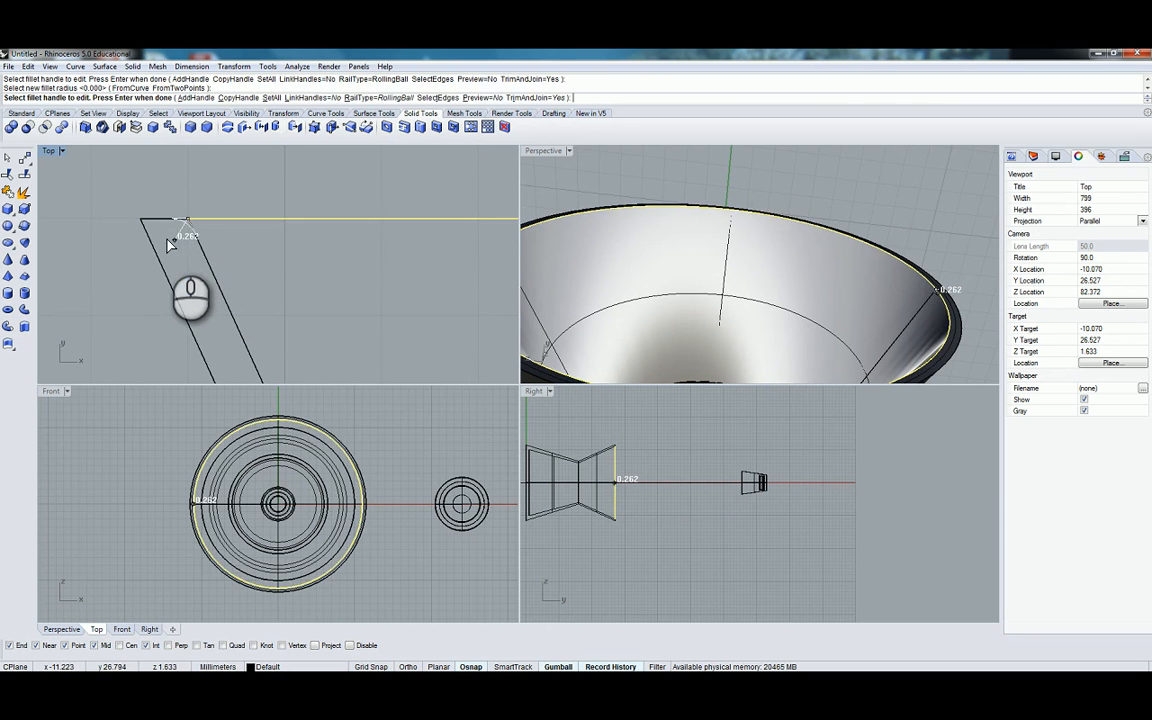
right_click(171, 240)
Fillet the outer rim edge of the base's upper cup by a similar freehand radius, so the lip is rounded on both sides
right_click(943, 301)
click(955, 303)
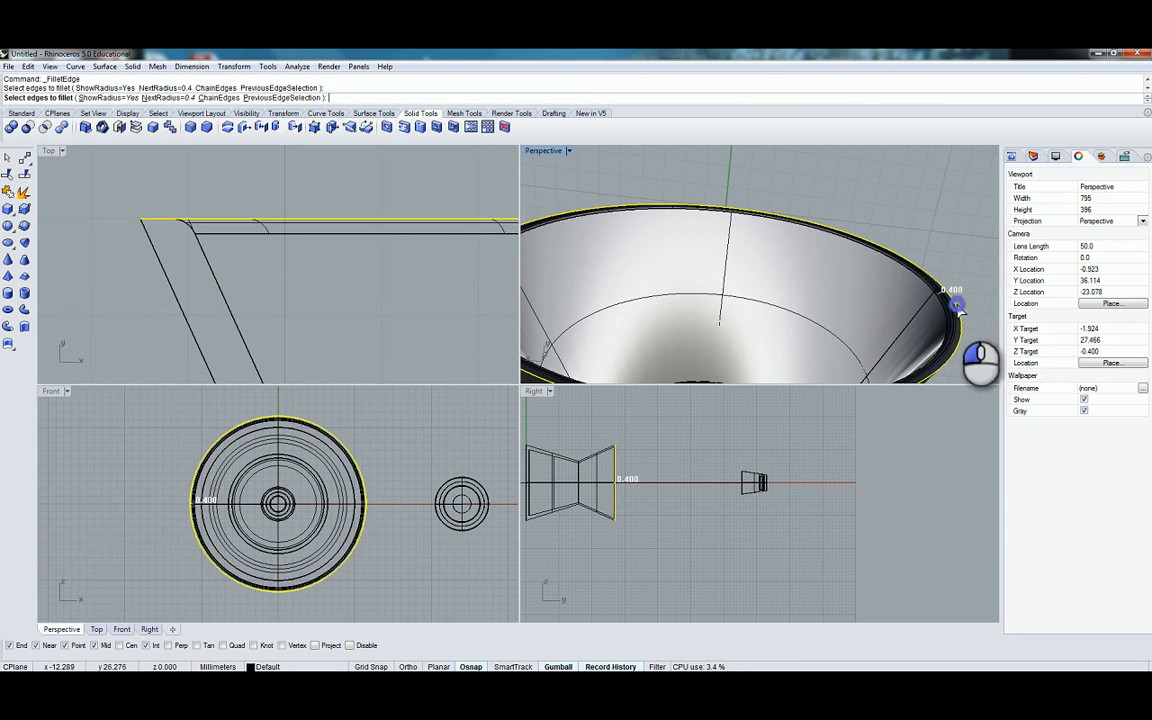
right_click(281, 226)
drag(178, 238, 154, 226)
scroll(162, 229, up, 7)
right_click(170, 185)
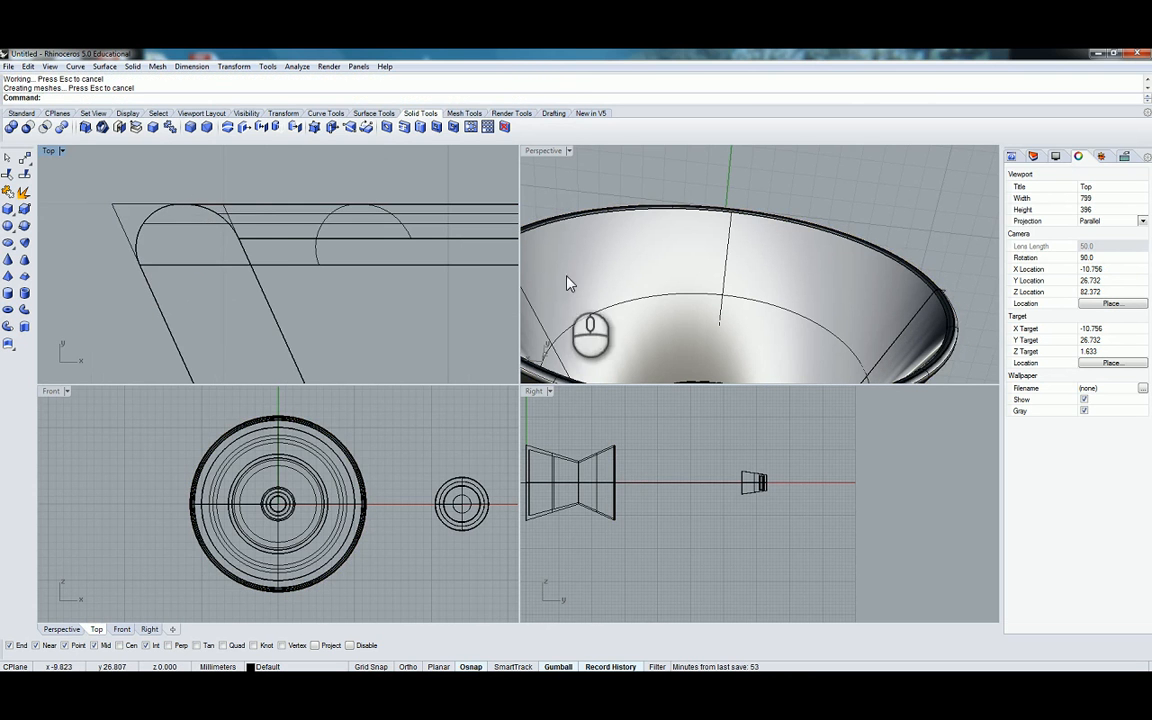
Examine the base's rounded rim and the waist where its upper cup meets the lower cone
scroll(702, 311, down, 8)
scroll(653, 322, up, 8)
right_drag(605, 320, 611, 271)
scroll(608, 270, down, 10)
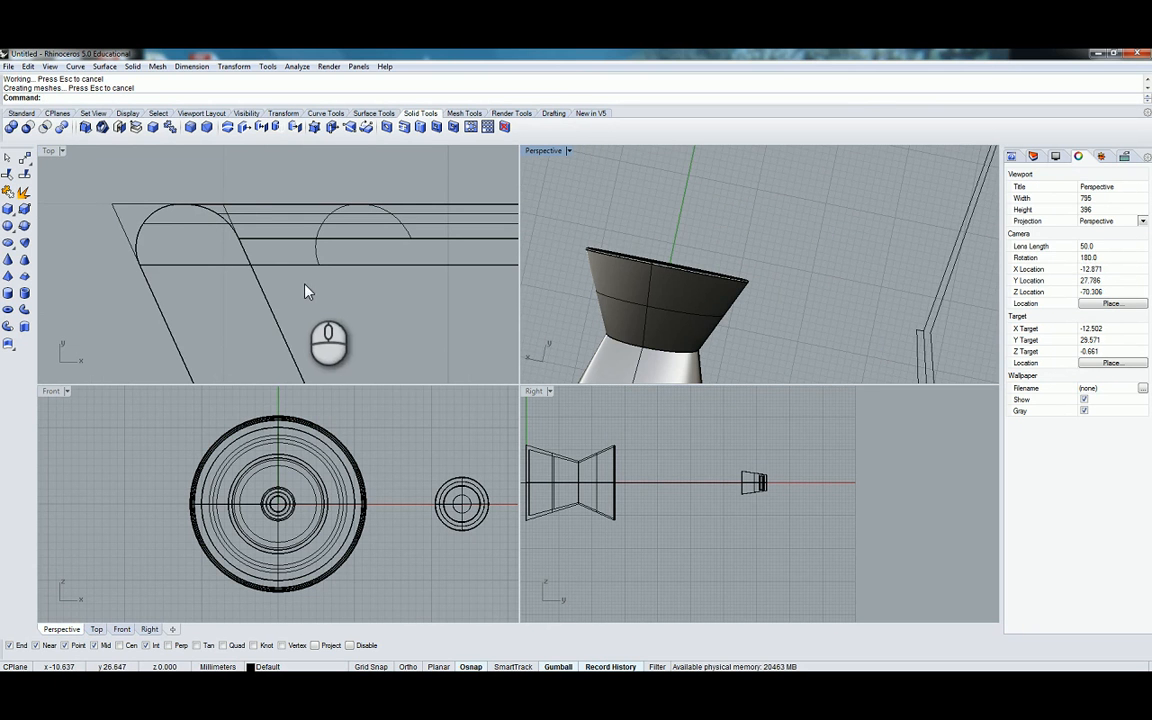
scroll(281, 297, down, 10)
right_drag(269, 267, 162, 249)
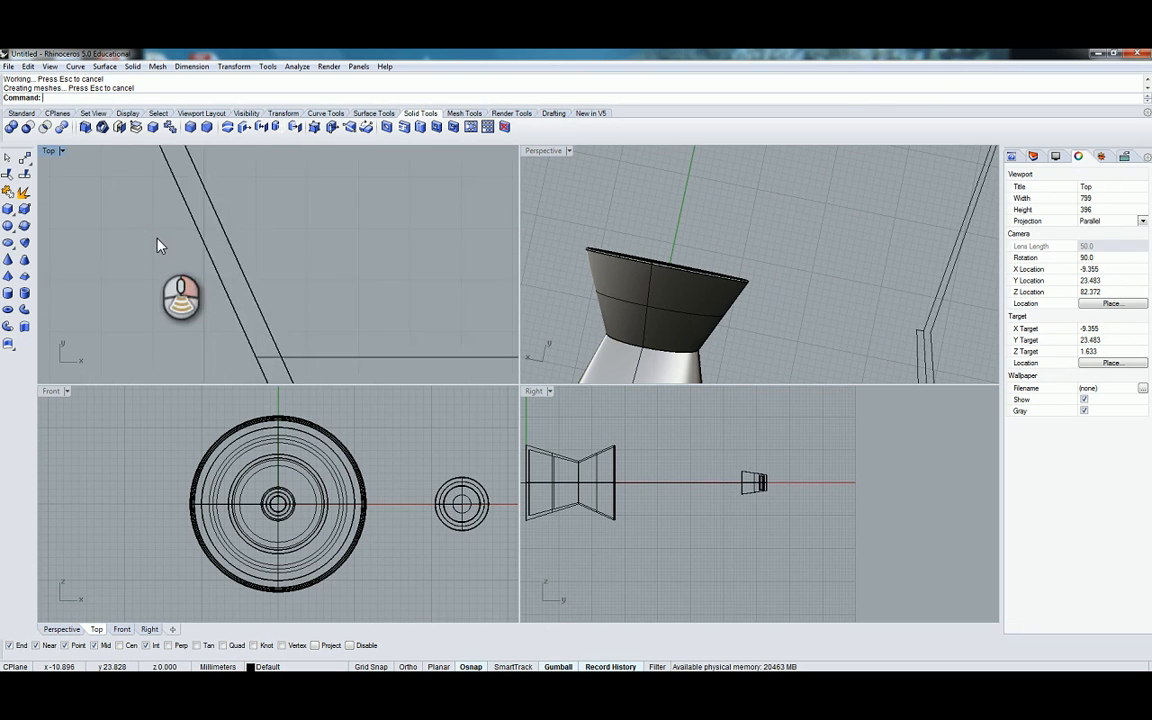
scroll(166, 250, down, 5)
scroll(190, 290, up, 6)
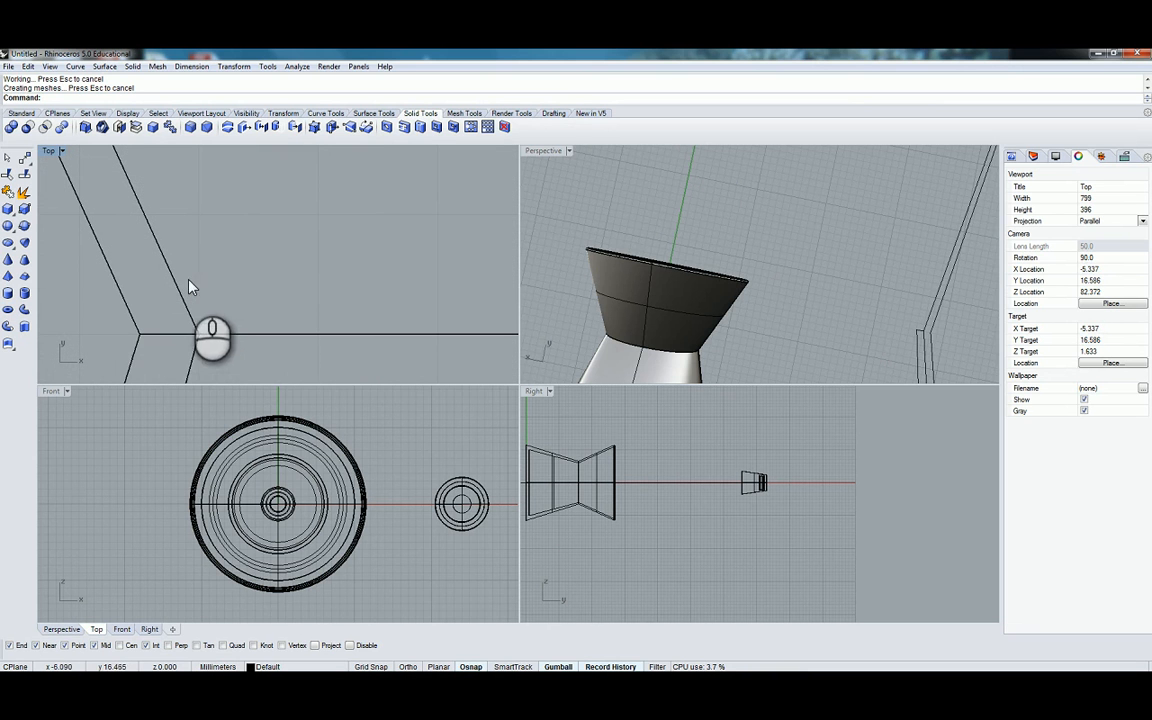
scroll(583, 343, up, 2)
scroll(583, 343, up, 2)
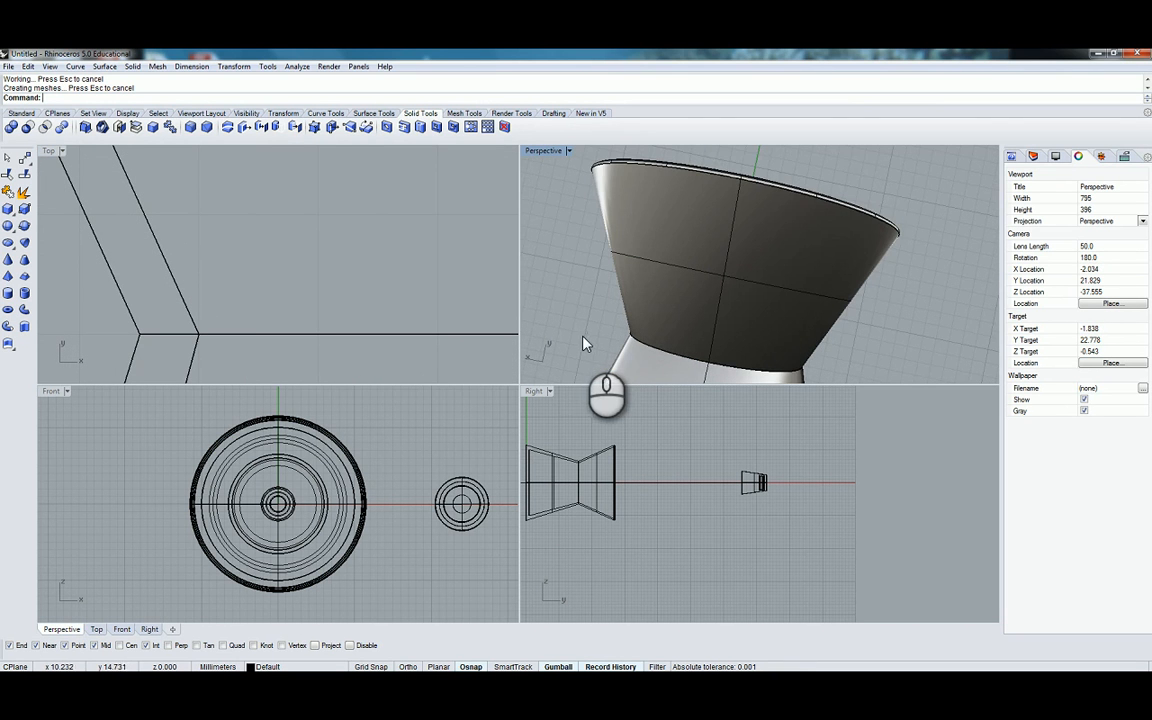
mouse_move(584, 342)
right_down()
mouse_move(636, 322)
mouse_move(638, 163)
mouse_move(628, 372)
mouse_move(588, 322)
right_up()
scroll(202, 282, down, 10)
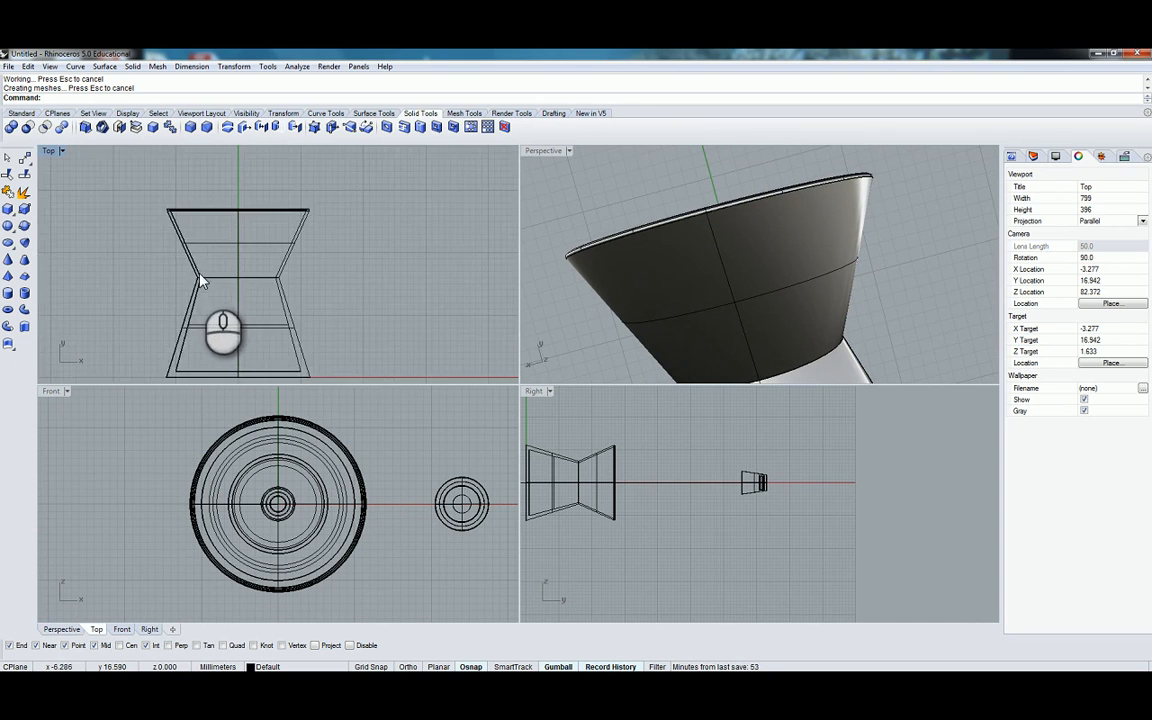
right_drag(197, 254, 184, 294)
click(172, 292)
click(239, 174)
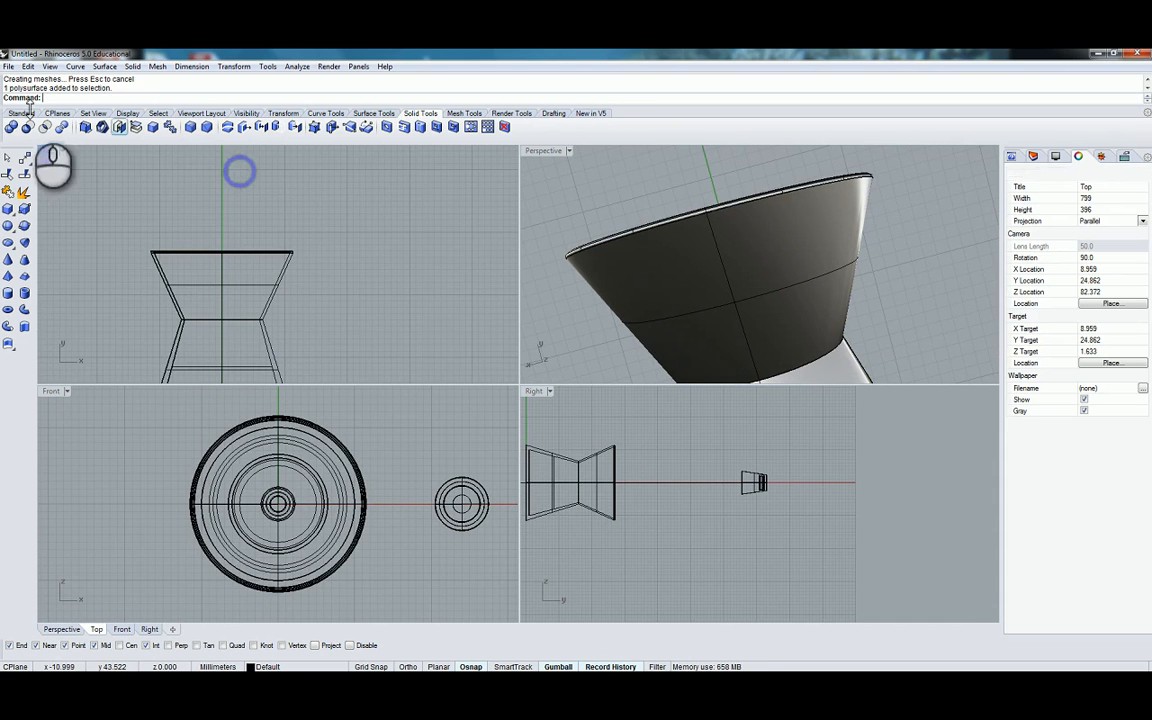
Show all hidden objects, then hide the base's outer polysurface and its open profile curve
click(20, 113)
right_click(364, 126)
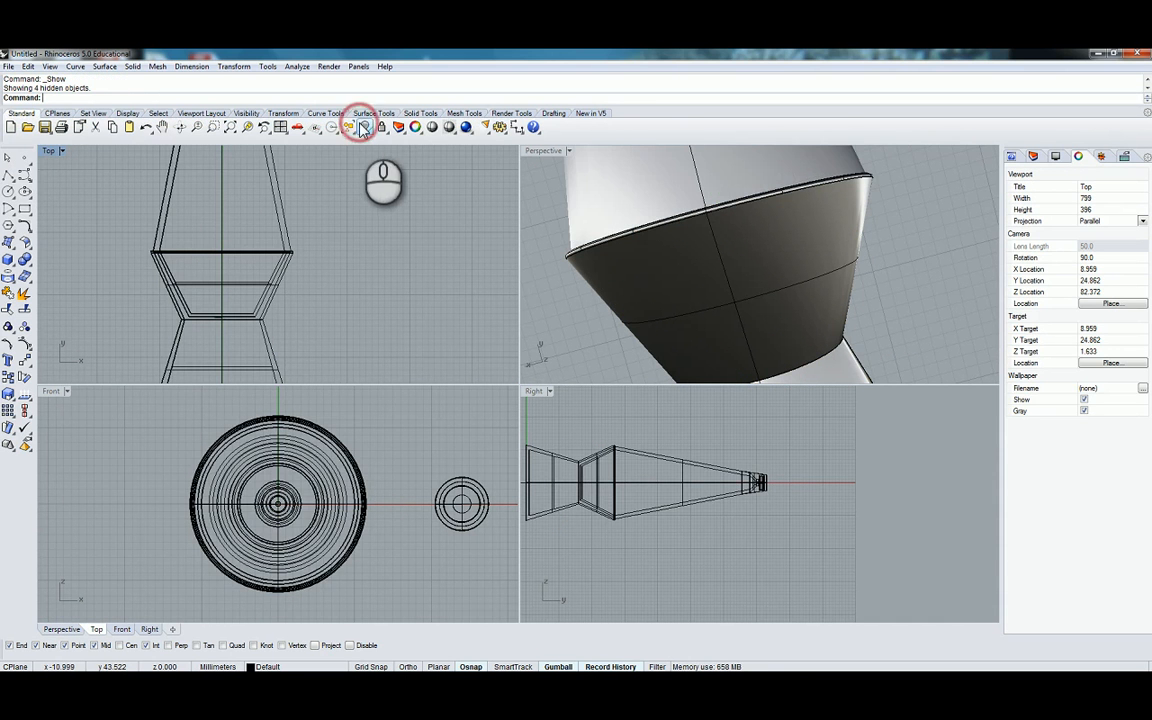
click(185, 336)
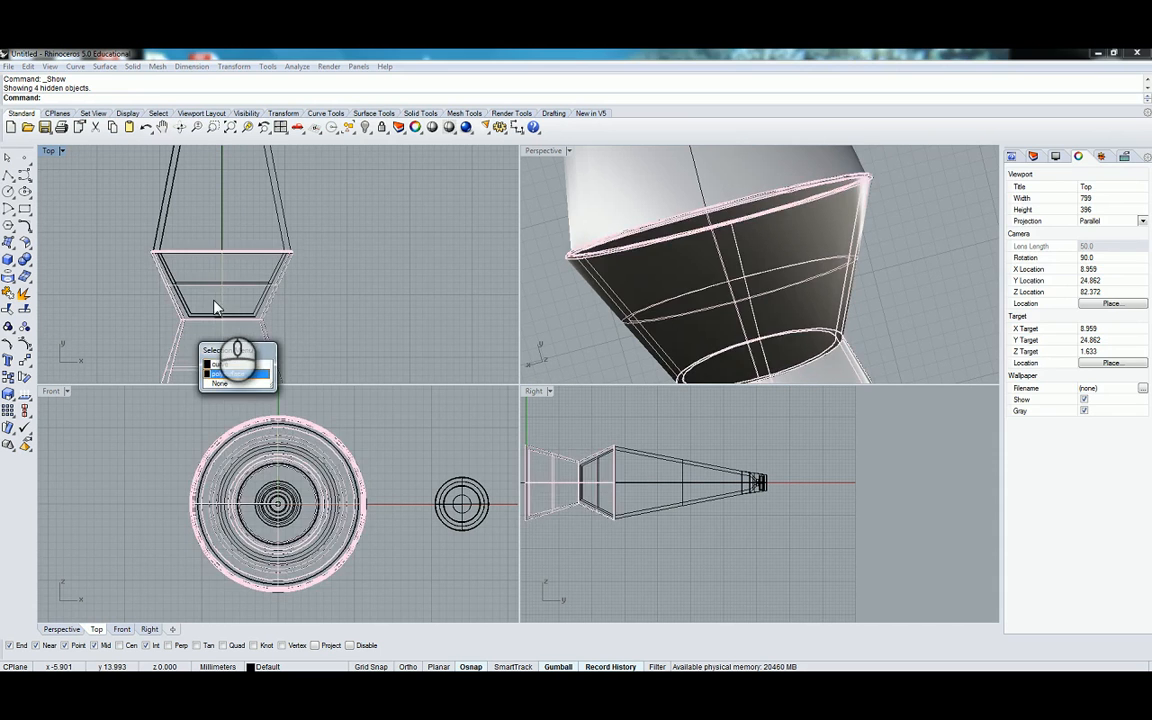
click(208, 345)
click(366, 128)
click(198, 370)
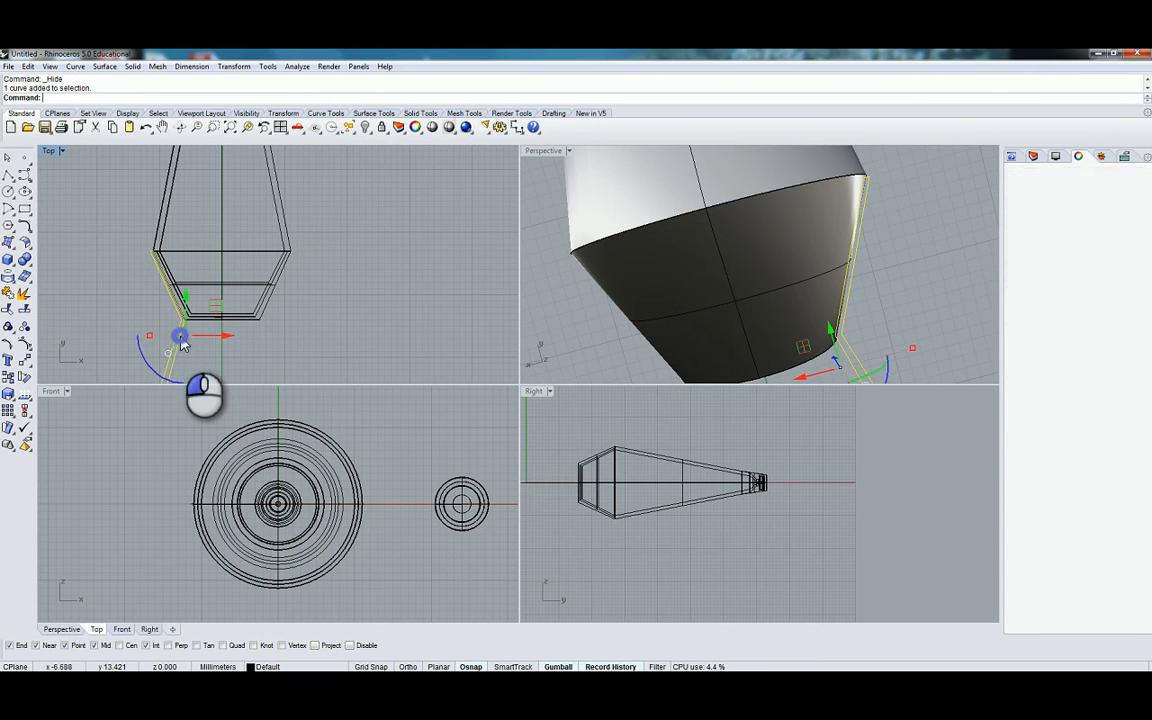
click(368, 128)
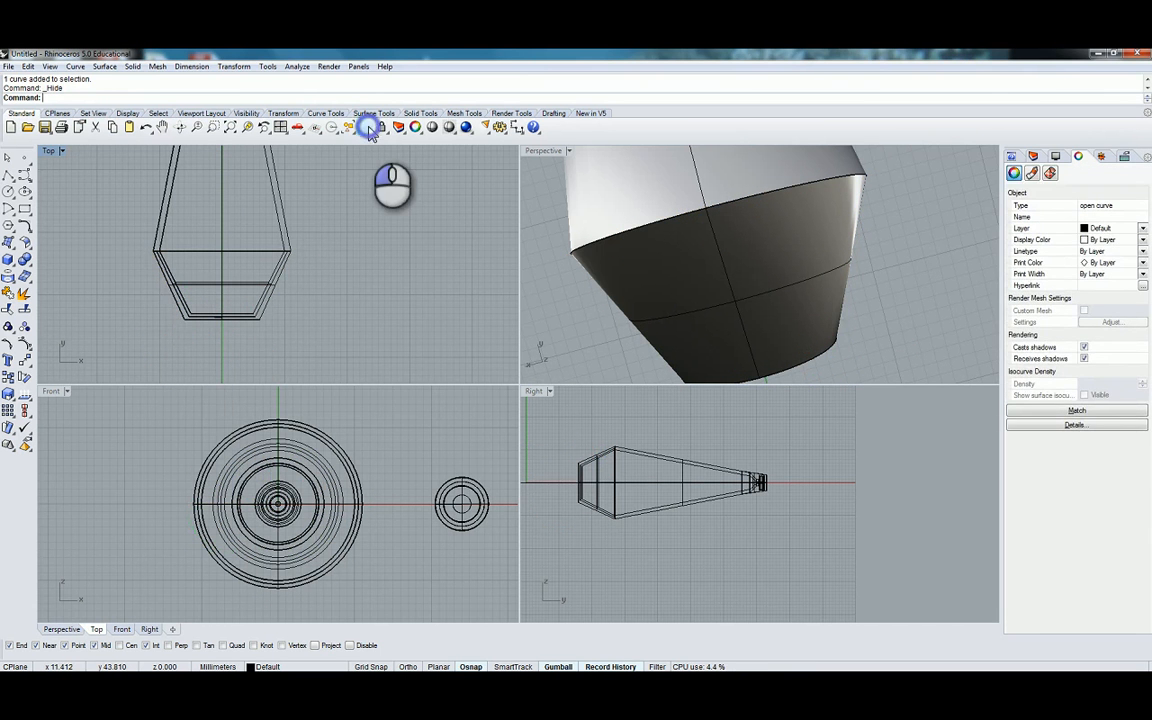
Hide the polysurface nested around the bottle's lower end, leaving its profile curve shown
click(197, 325)
click(201, 288)
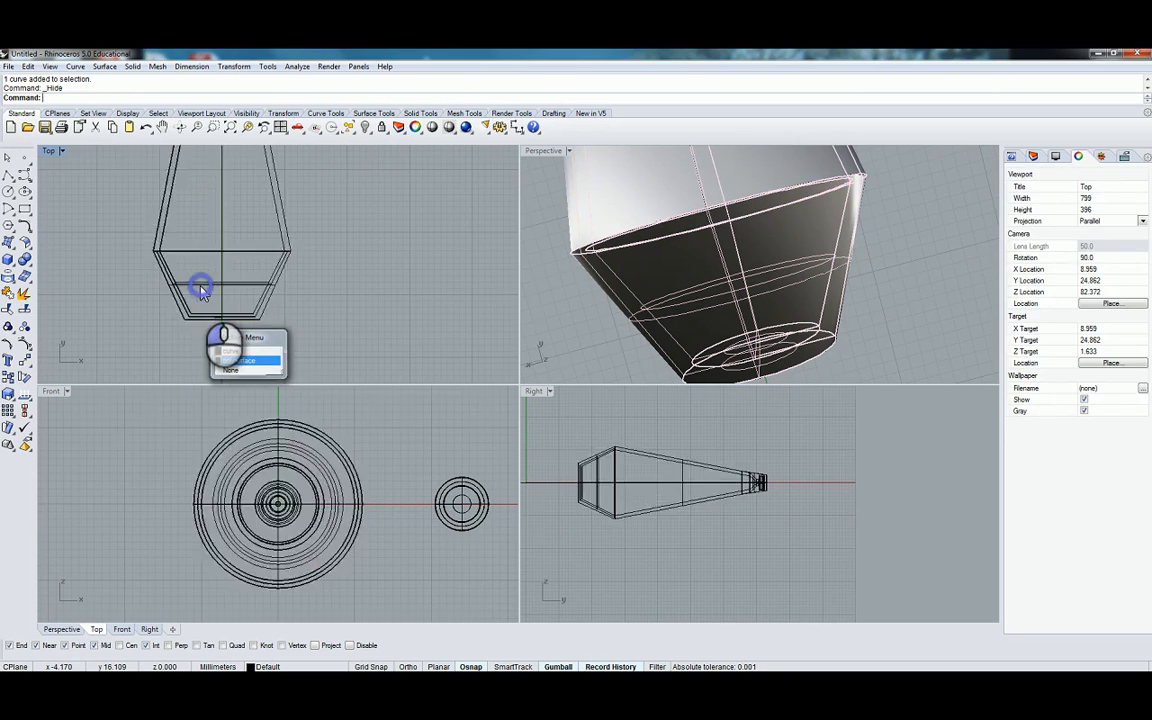
click(167, 275)
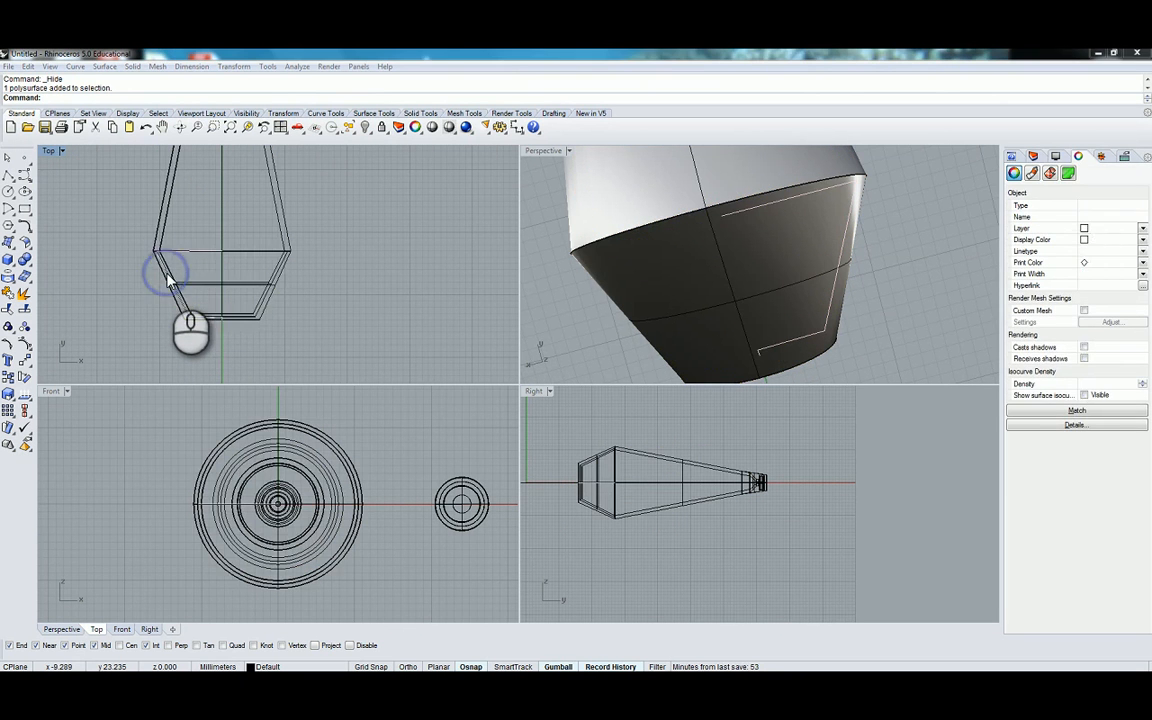
scroll(168, 273, down, 1)
right_click(168, 272)
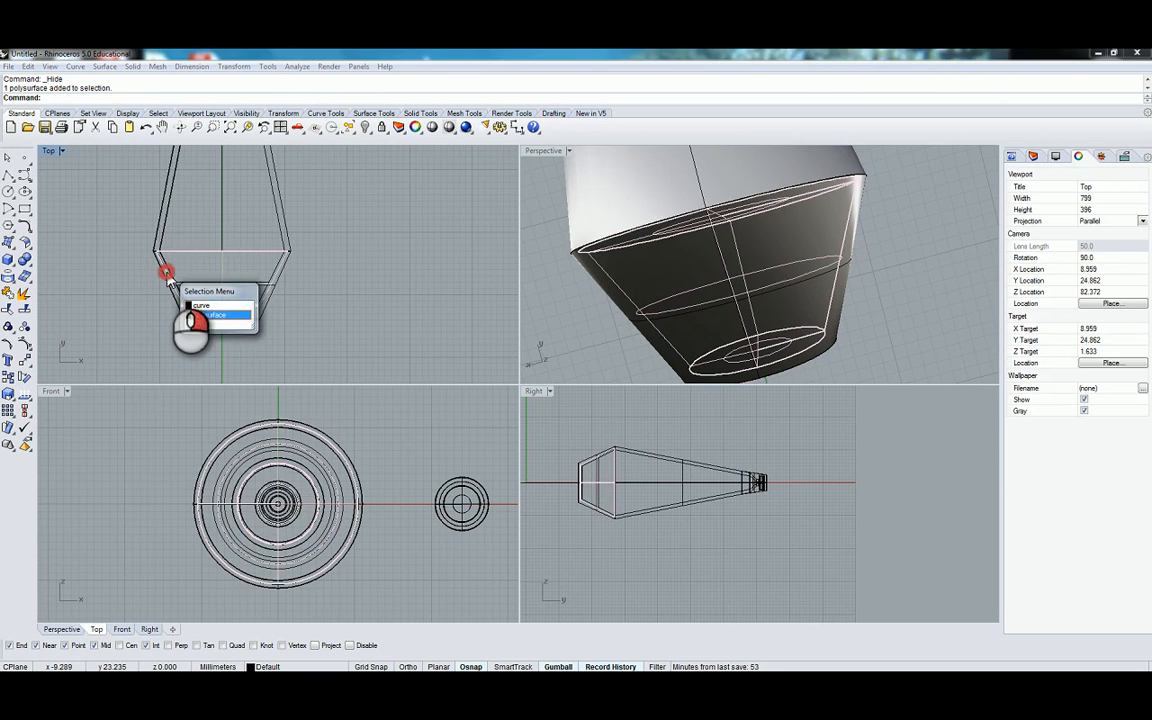
click(362, 126)
Start an edge fillet of radius 0.4 on the bottle, selecting its bottom edge and the edge at its widest point
scroll(136, 273, up, 2)
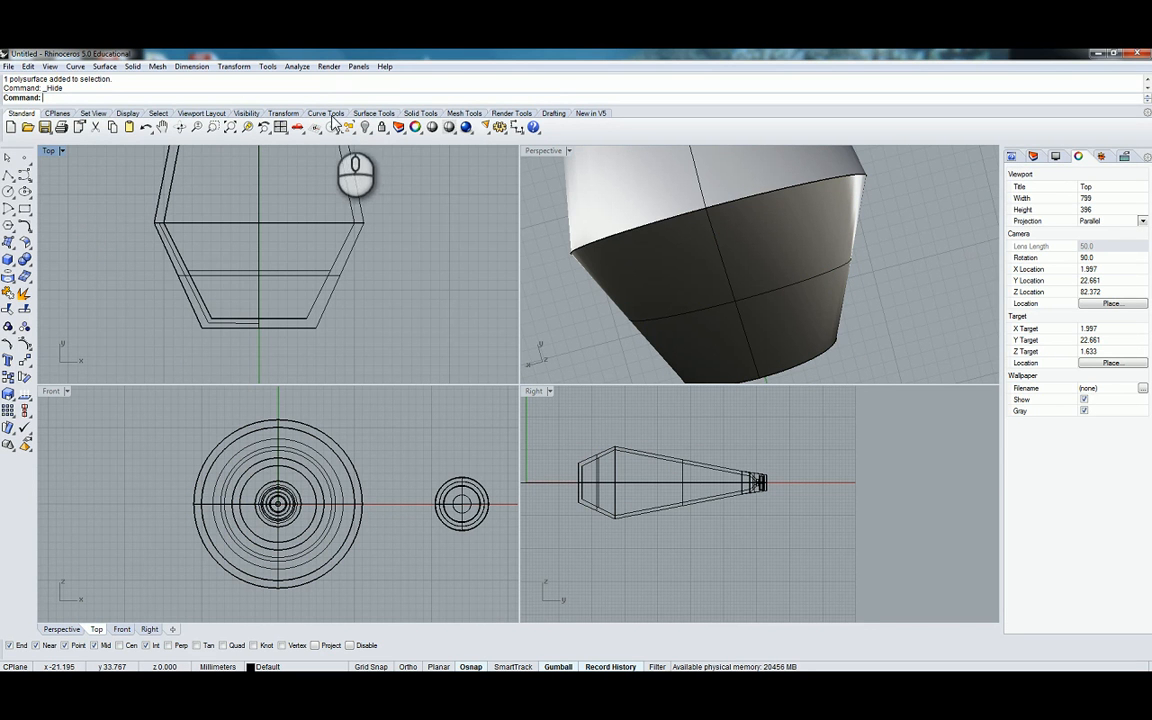
click(420, 113)
click(194, 127)
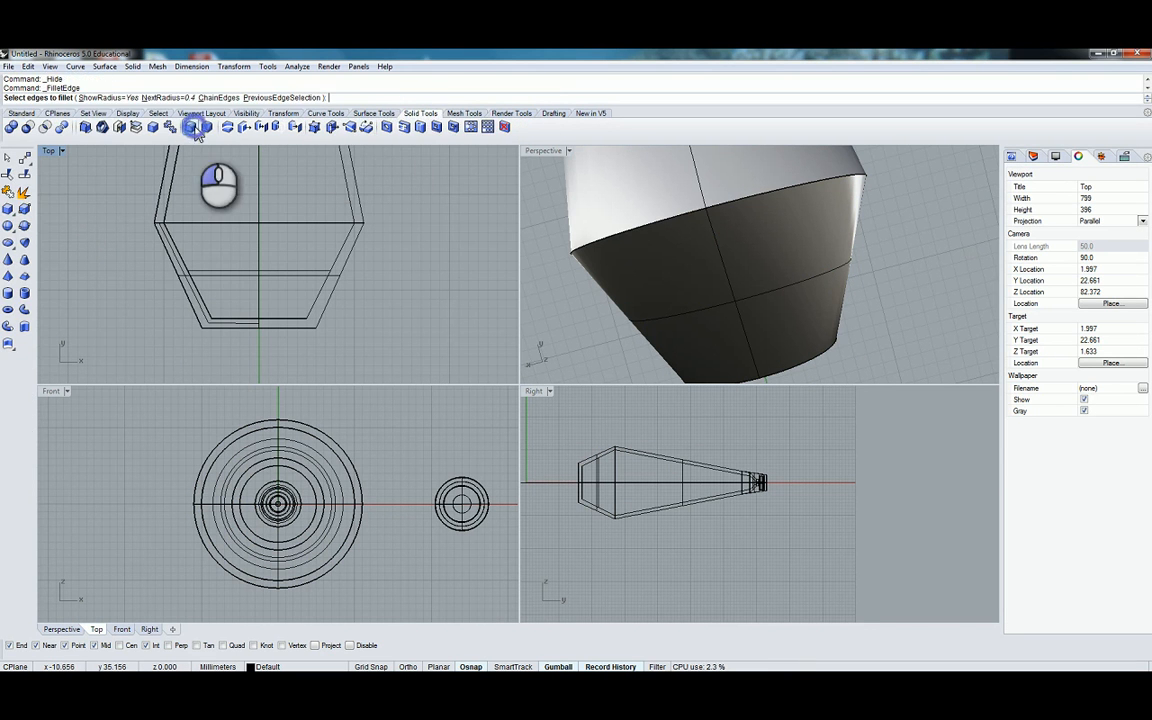
scroll(252, 200, down, 2)
scroll(510, 242, down, 4)
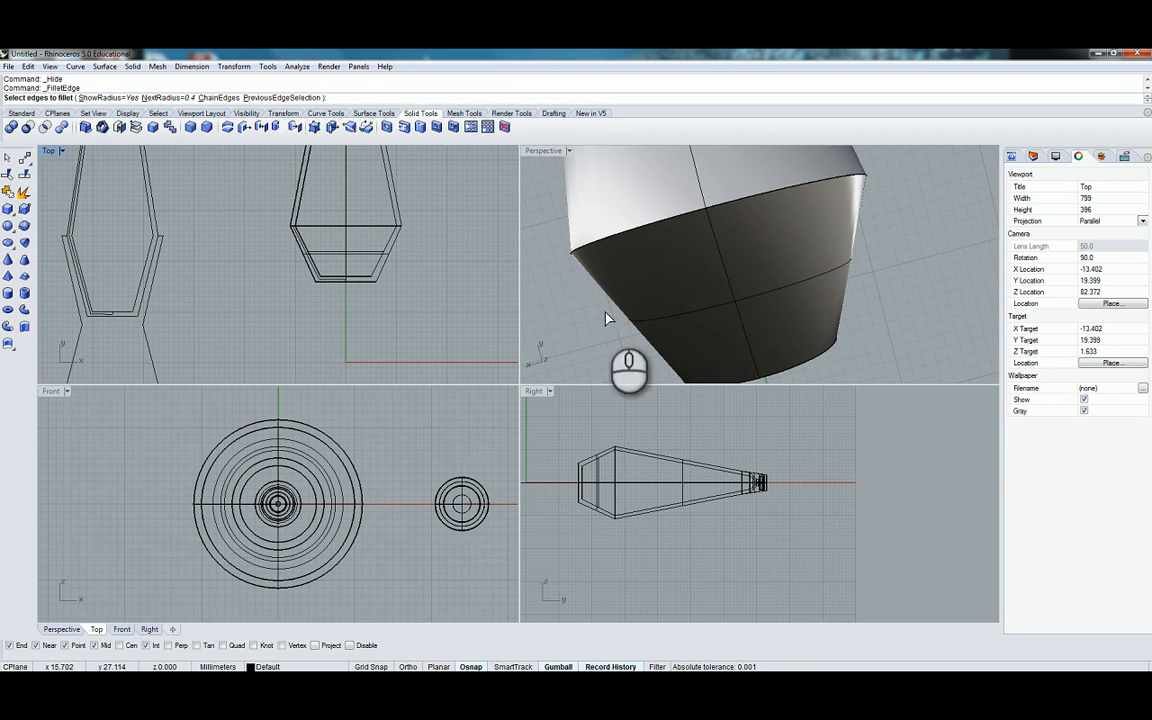
scroll(688, 341, down, 8)
scroll(726, 362, up, 5)
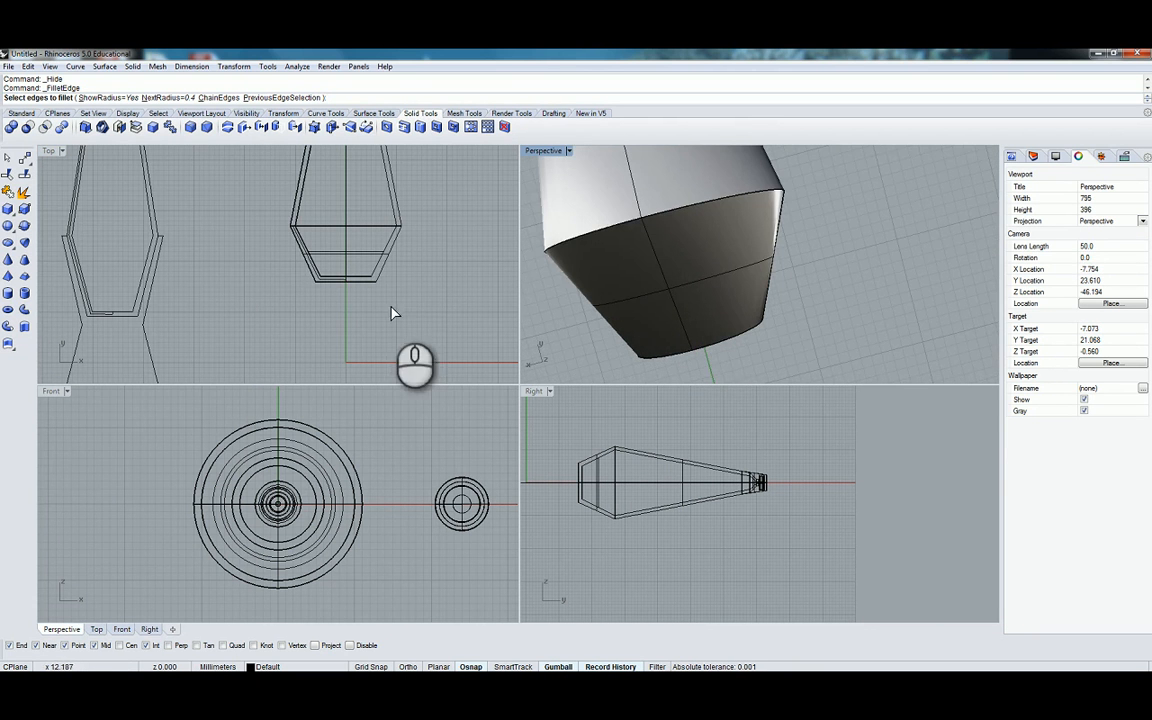
mouse_move(716, 366)
right_down()
mouse_move(676, 309)
mouse_move(735, 378)
right_up()
click(715, 327)
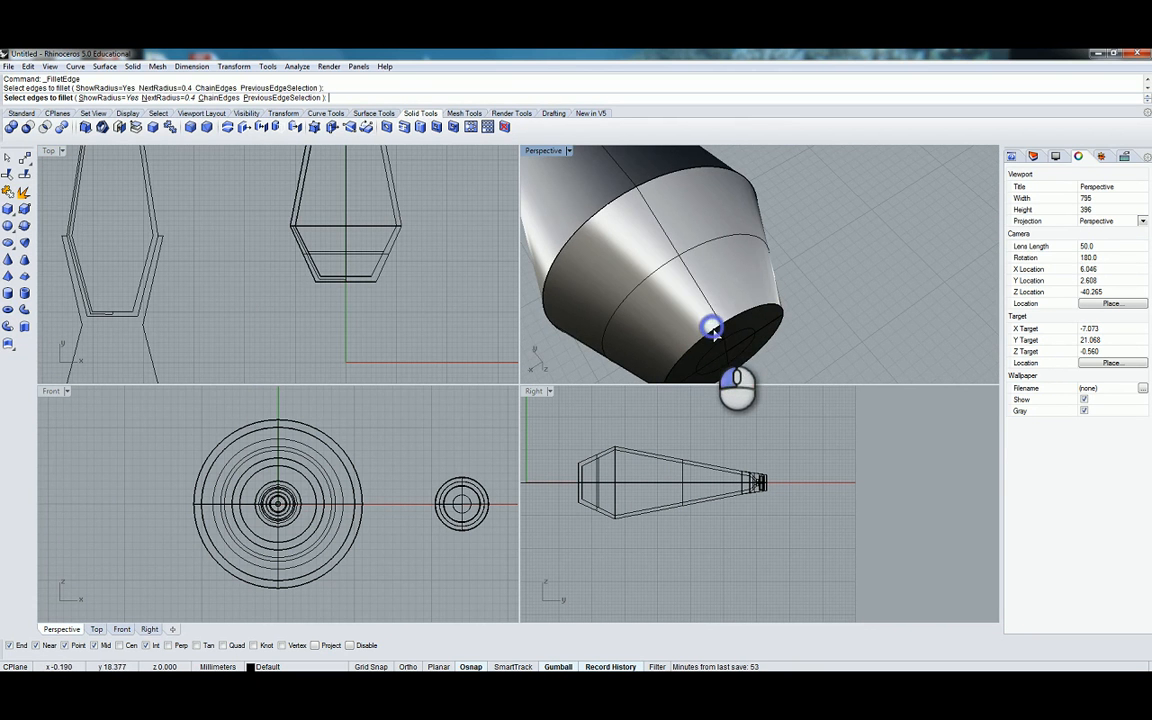
click(574, 230)
Add the bottle's upper shoulder edge and the edge at the neck's base to the 0.4 fillet selection and accept the edges
scroll(303, 234, down, 6)
right_drag(303, 234, 275, 216)
scroll(262, 206, up, 8)
scroll(259, 210, up, 5)
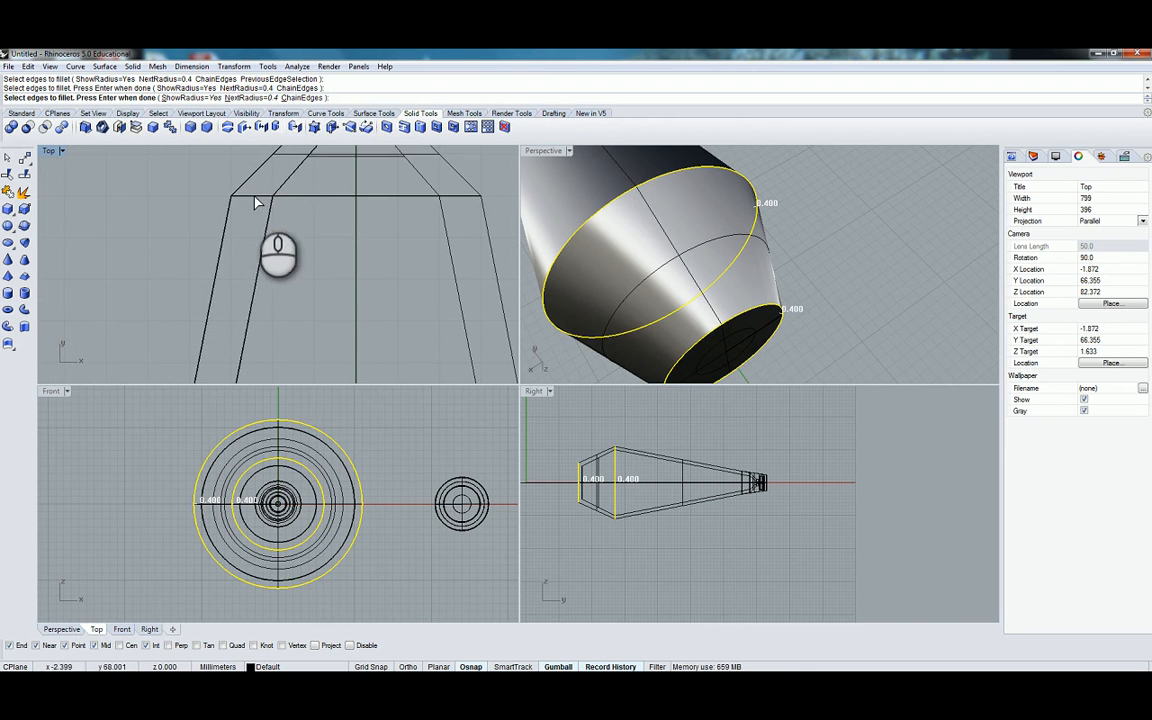
scroll(670, 255, down, 5)
scroll(664, 232, up, 6)
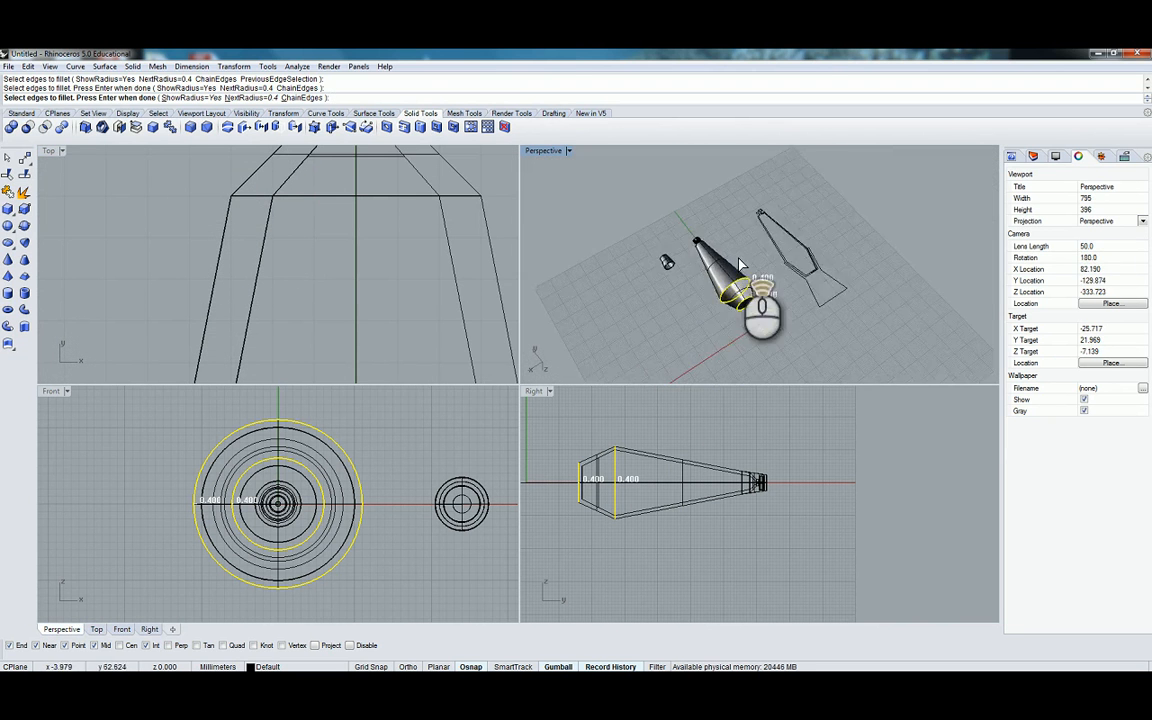
scroll(612, 222, up, 5)
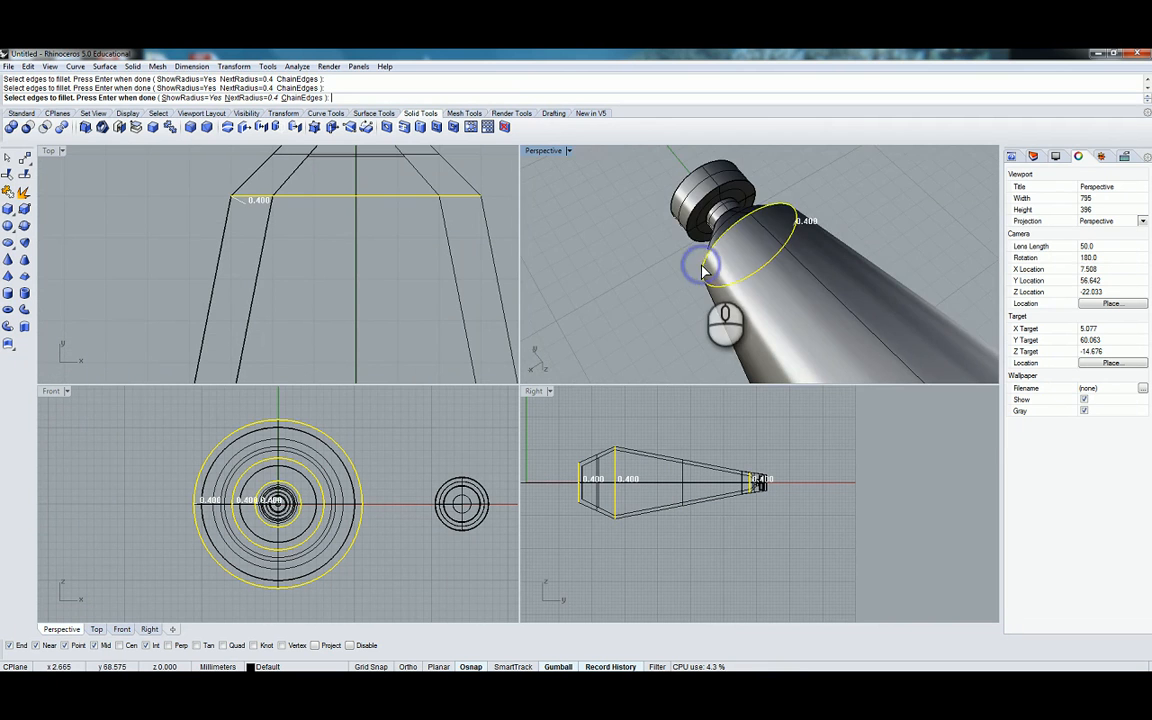
right_drag(703, 268, 530, 252)
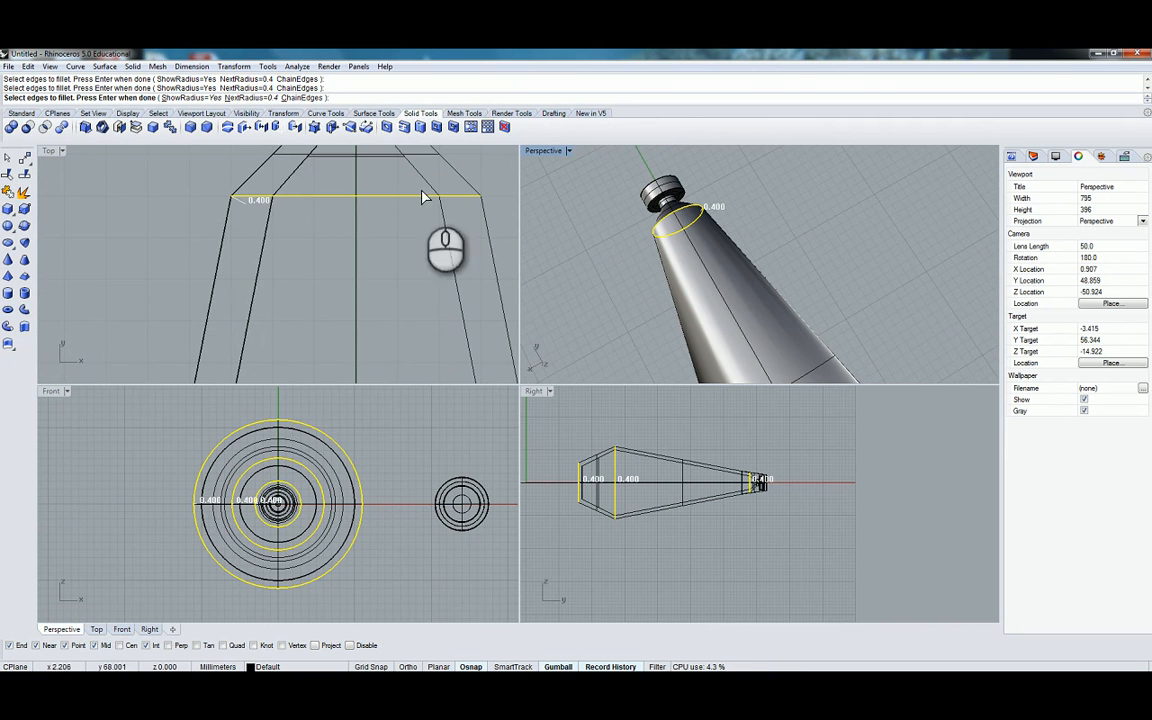
right_drag(422, 197, 321, 303)
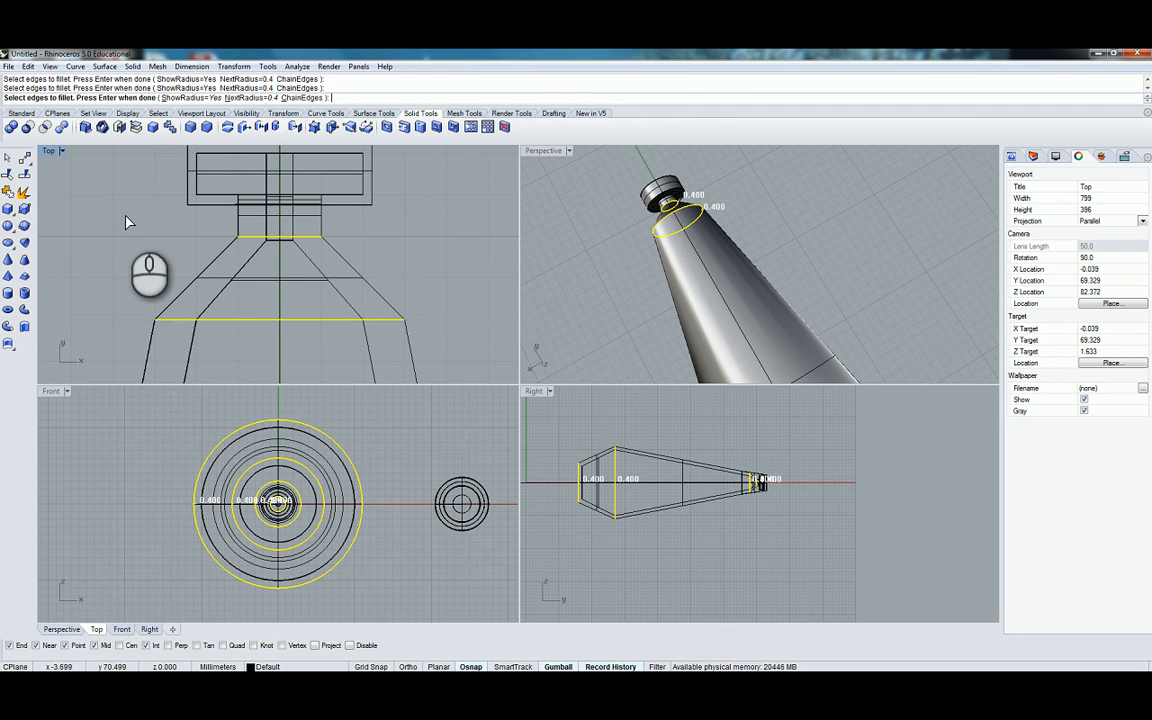
key(Return)
Enlarge the fillet radius at the neck's base to about 1.771 and at the shoulder edge to about 2.682
scroll(215, 235, up, 6)
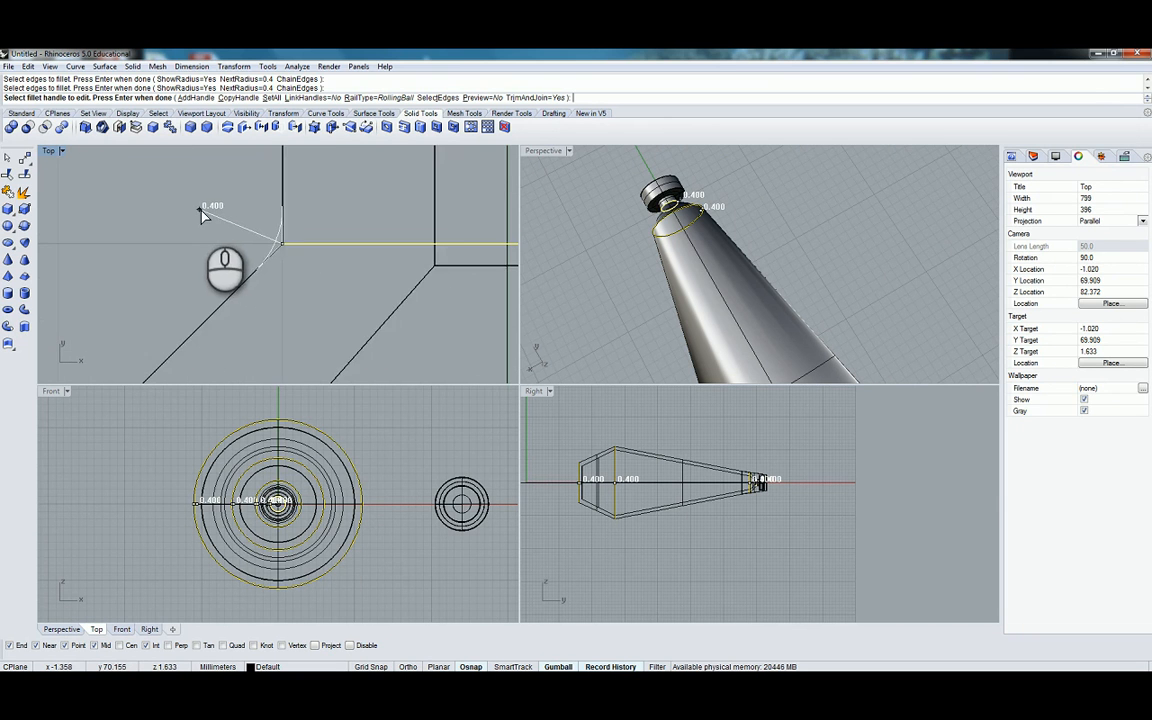
scroll(200, 213, down, 7)
right_drag(196, 219, 261, 236)
scroll(259, 235, down, 3)
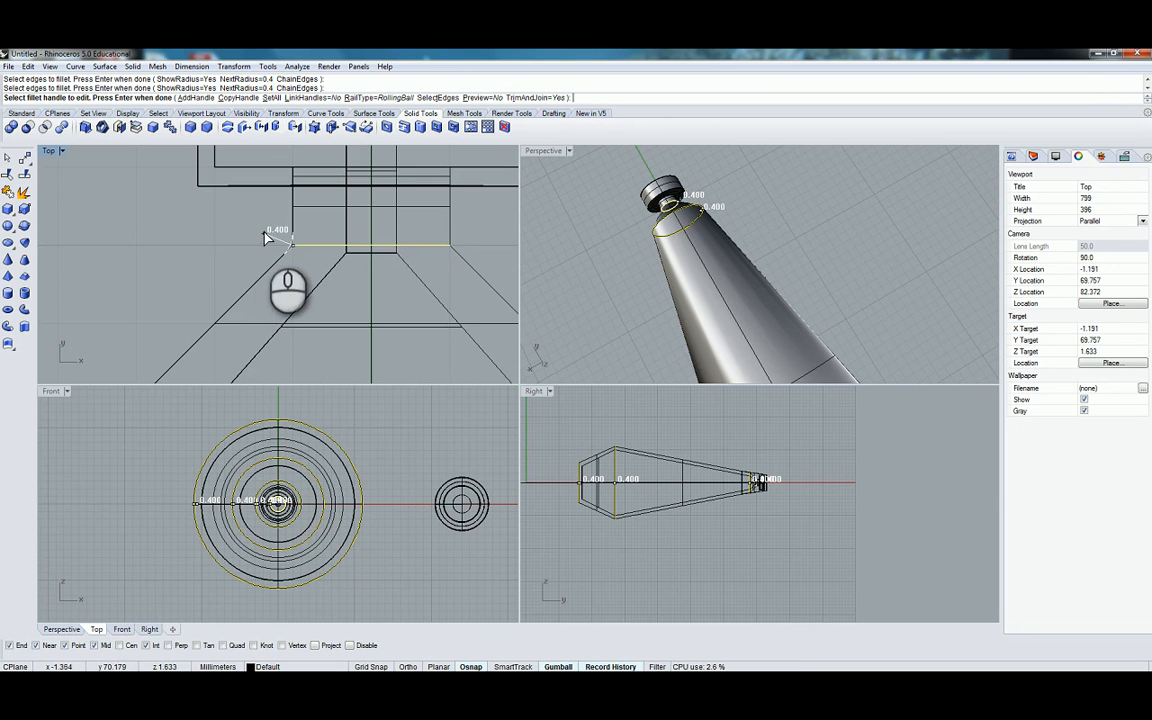
drag(288, 242, 159, 208)
scroll(150, 248, down, 8)
right_drag(147, 257, 201, 237)
scroll(204, 266, up, 7)
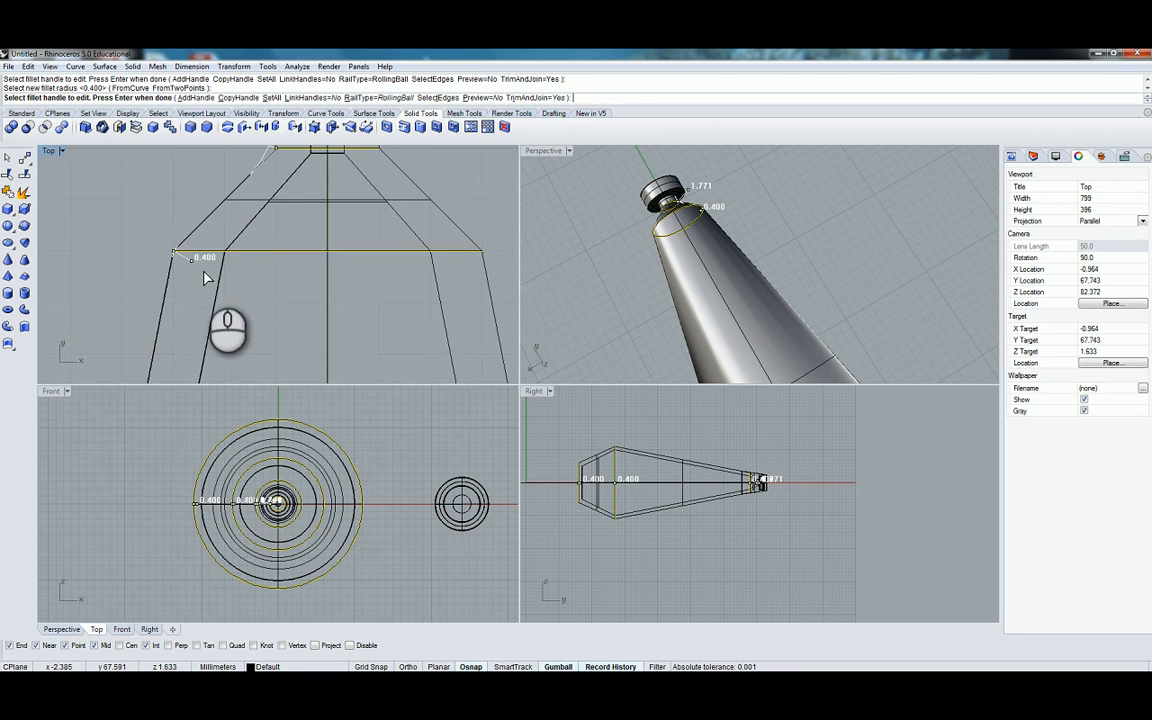
drag(195, 260, 284, 344)
right_drag(284, 344, 311, 323)
scroll(311, 323, down, 8)
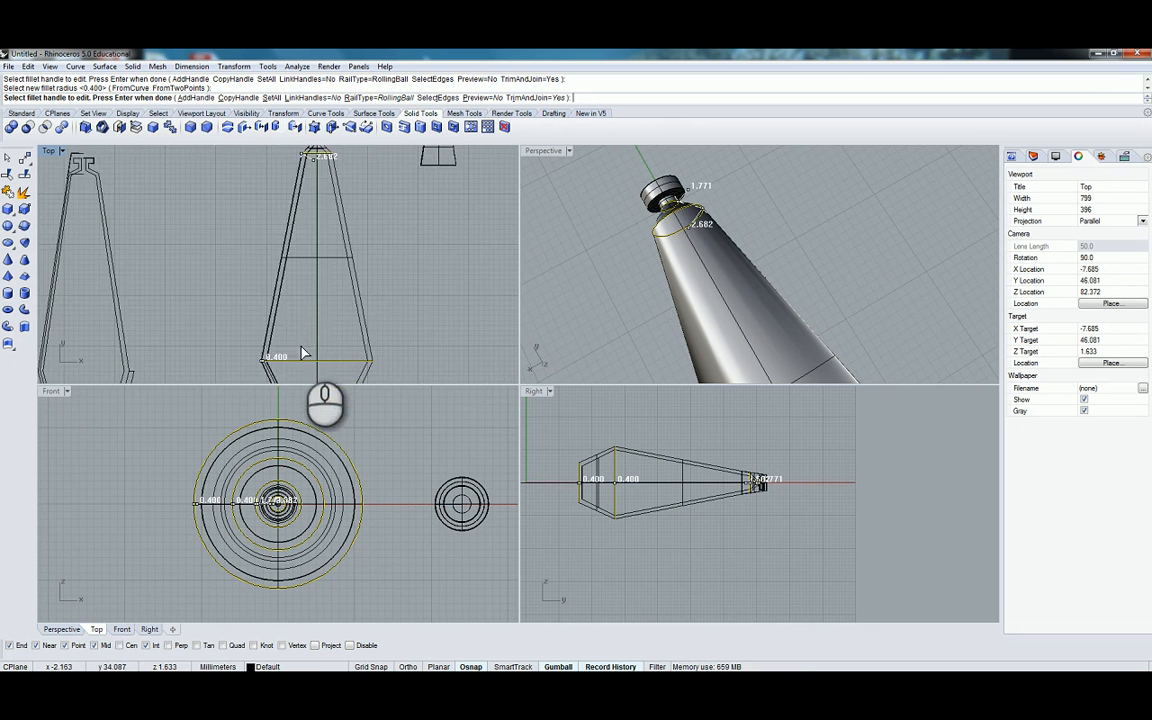
Enlarge the fillet radius at the bottle's widest edge to about 2.027 and at its bottom edge to about 1.452, and apply the fillets
scroll(292, 364, up, 10)
right_drag(261, 370, 257, 298)
scroll(206, 284, up, 13)
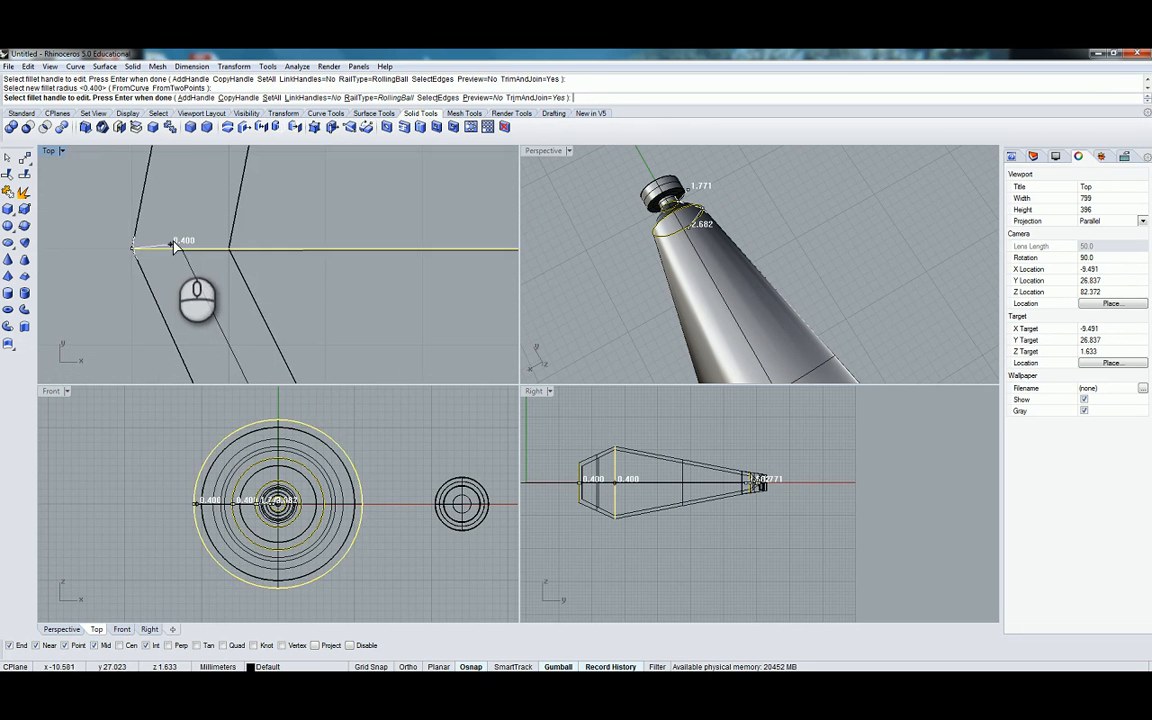
click(173, 244)
drag(173, 244, 327, 227)
scroll(250, 262, down, 8)
right_drag(250, 265, 68, 196)
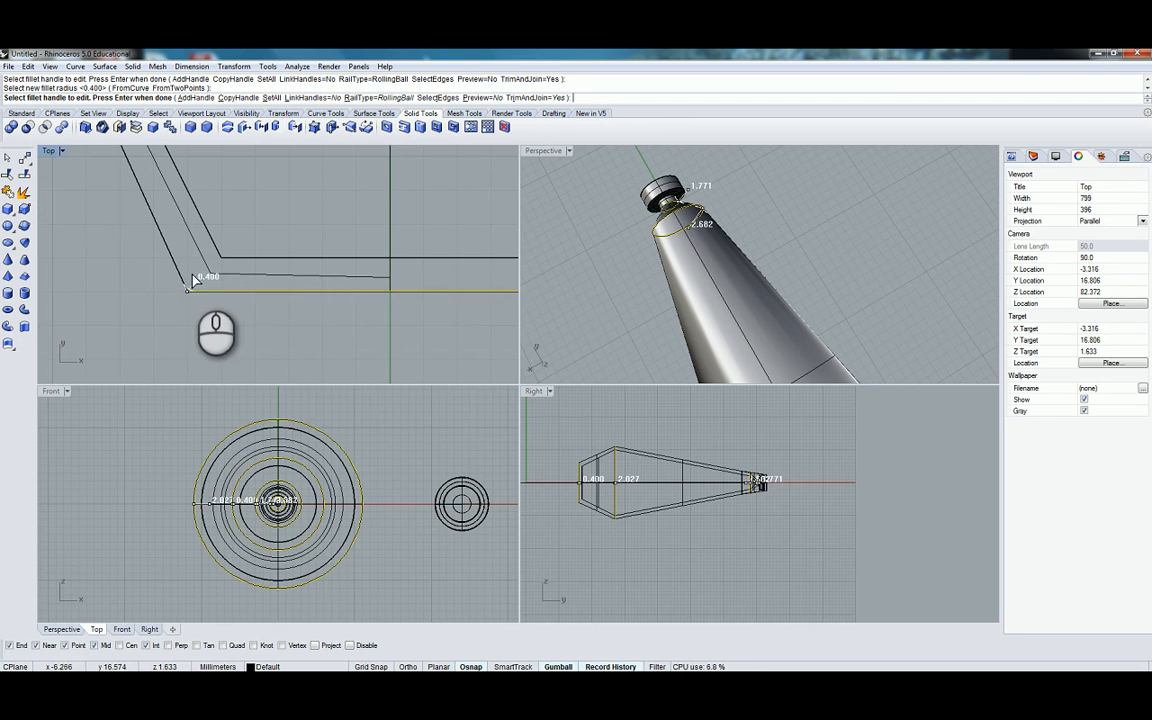
drag(196, 286, 211, 244)
scroll(91, 256, down, 5)
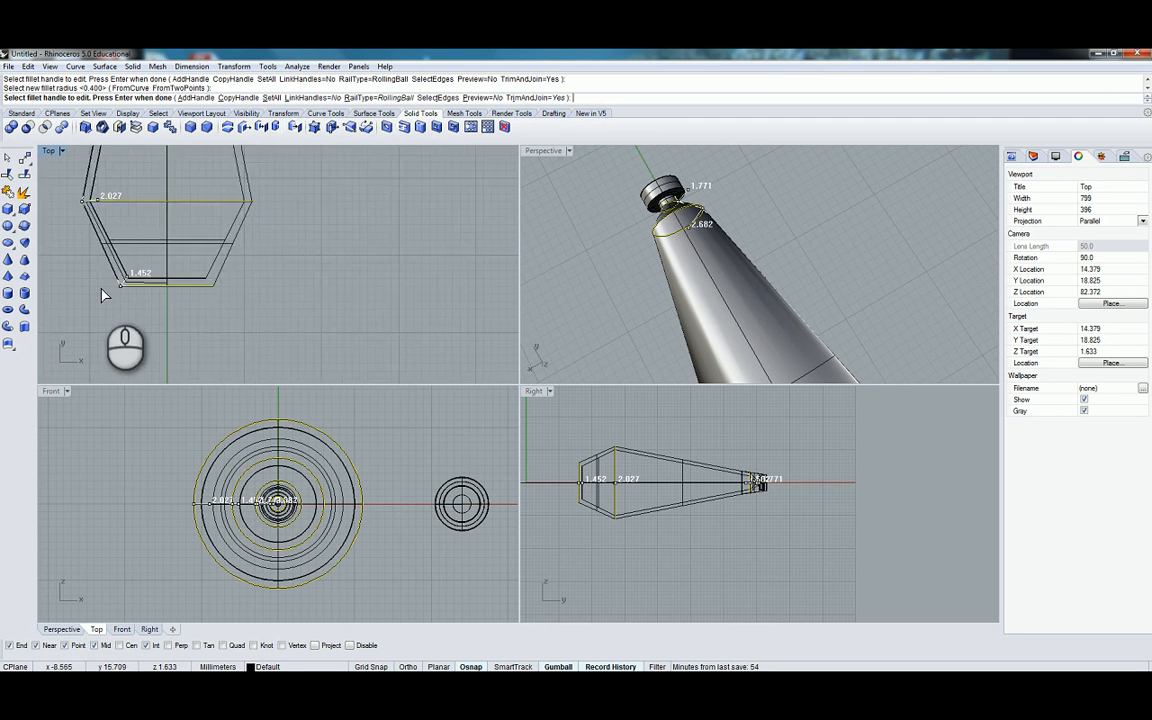
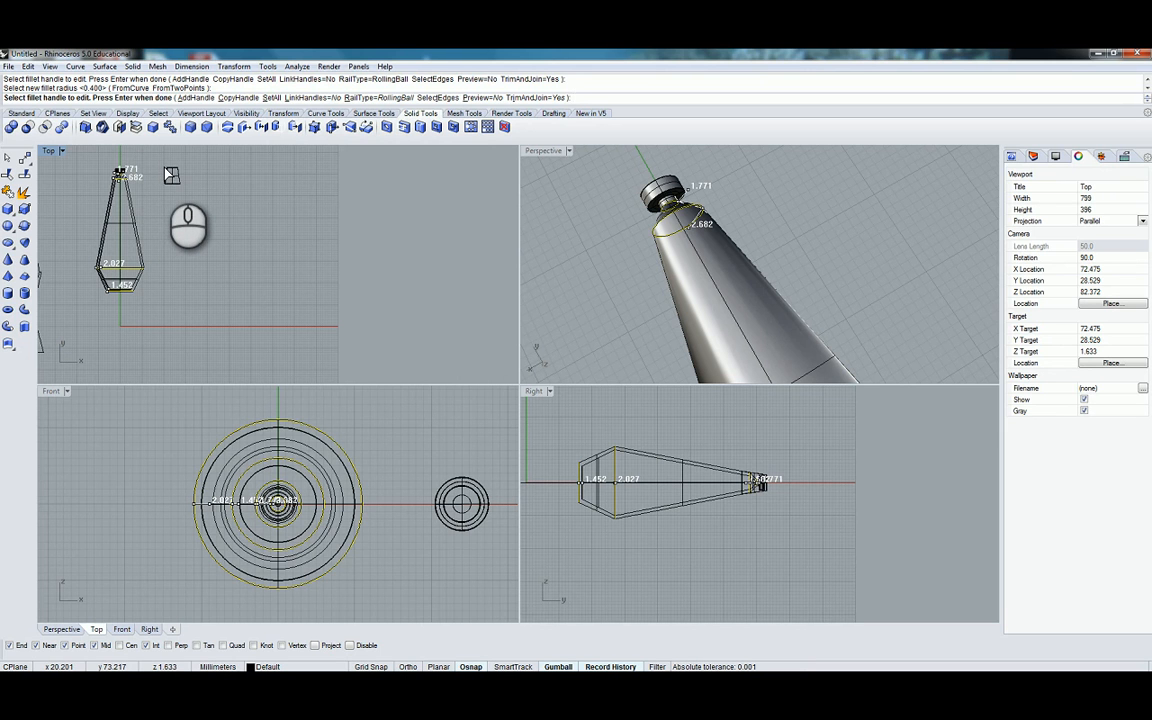
right_click(171, 175)
Examine the rounded edges at the bottle's widest point, bottom, shoulder and neck
scroll(79, 293, up, 3)
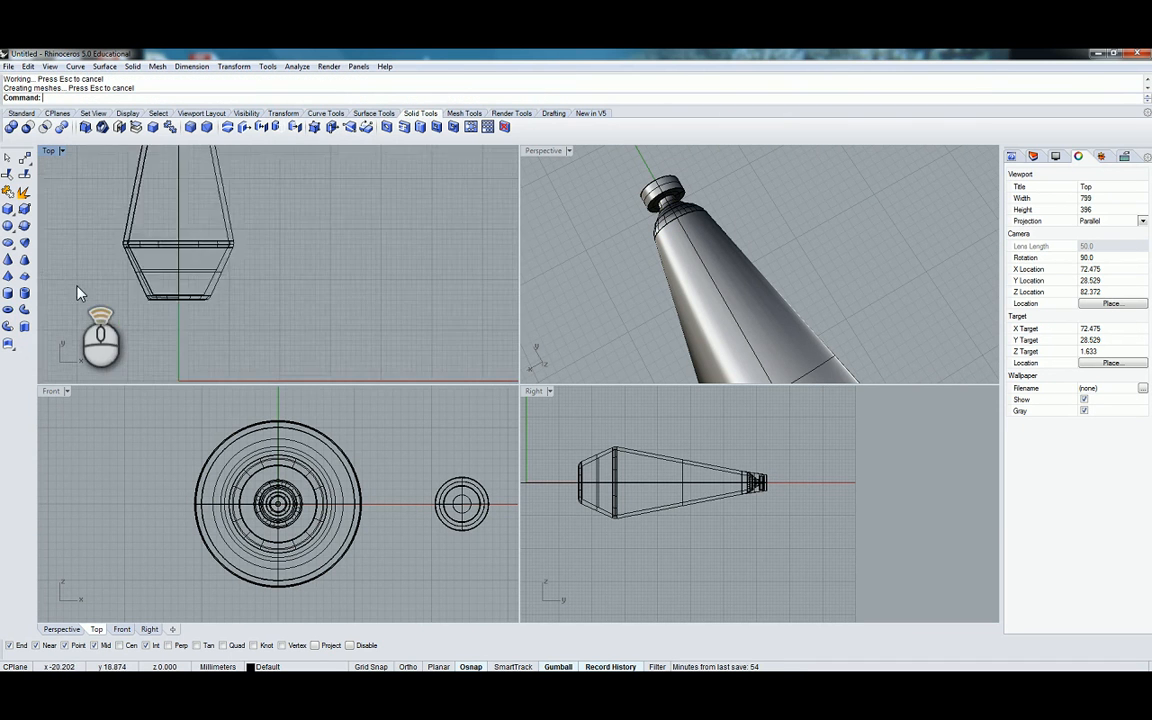
scroll(78, 288, up, 5)
scroll(289, 323, down, 6)
right_drag(286, 268, 253, 343)
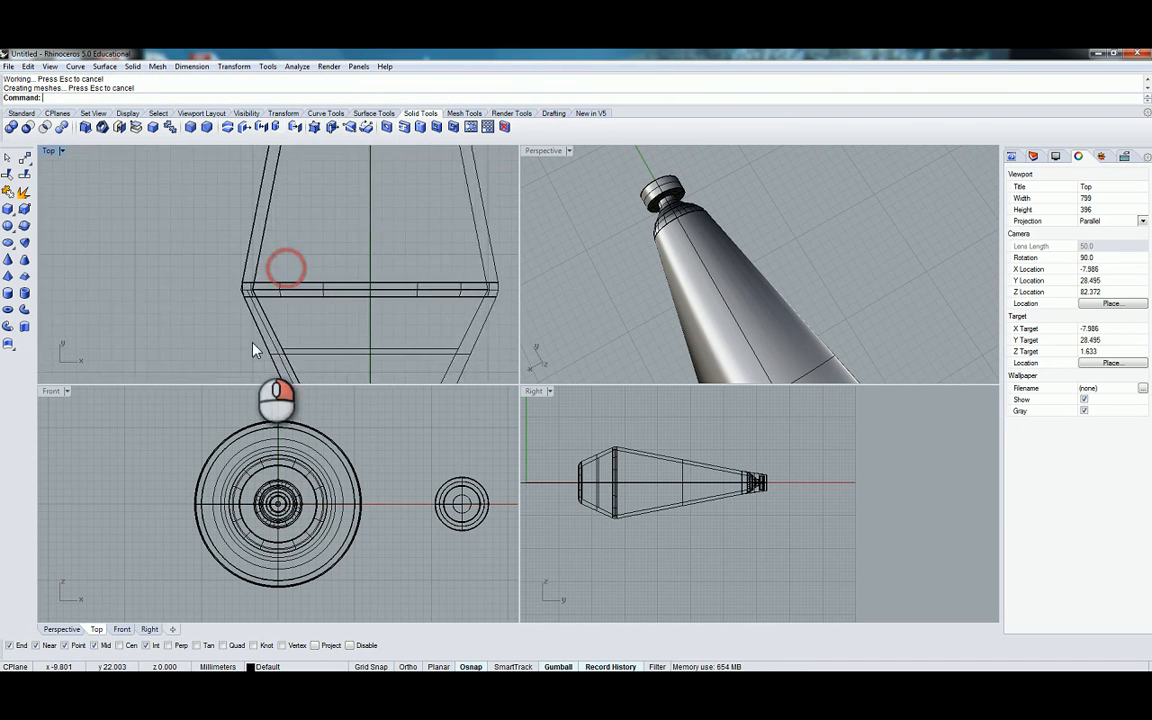
scroll(246, 288, up, 9)
scroll(254, 257, down, 8)
right_drag(257, 234, 124, 360)
right_drag(618, 218, 669, 332)
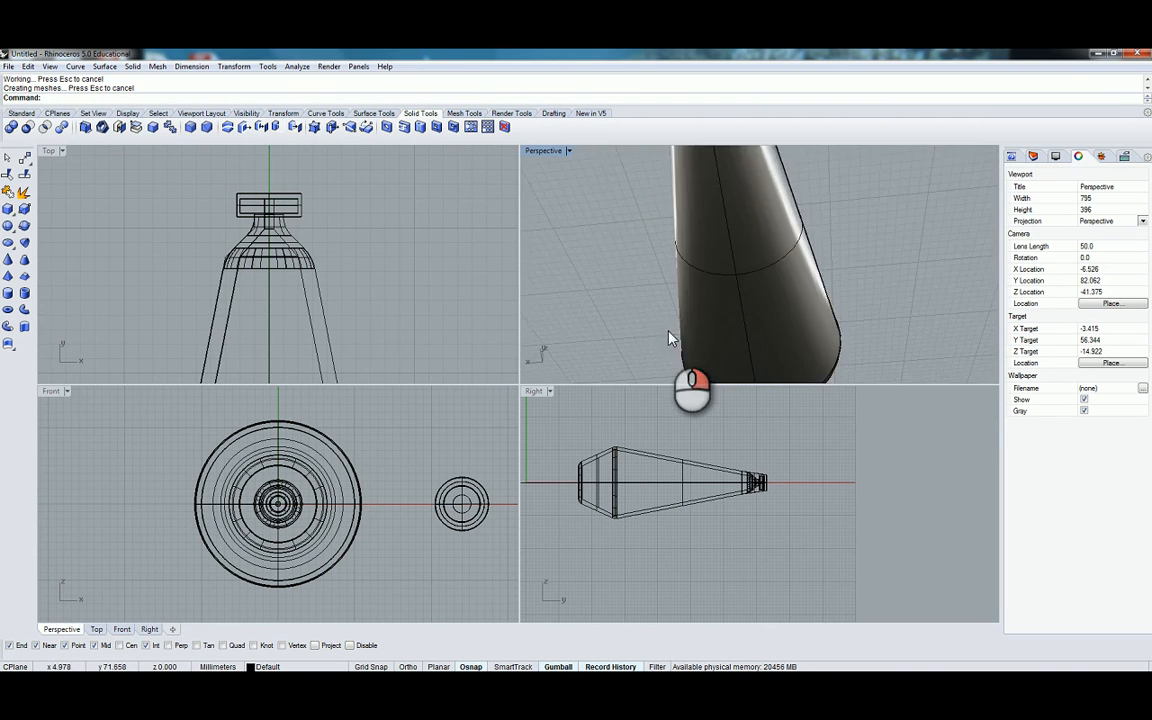
scroll(669, 331, down, 14)
scroll(673, 267, up, 18)
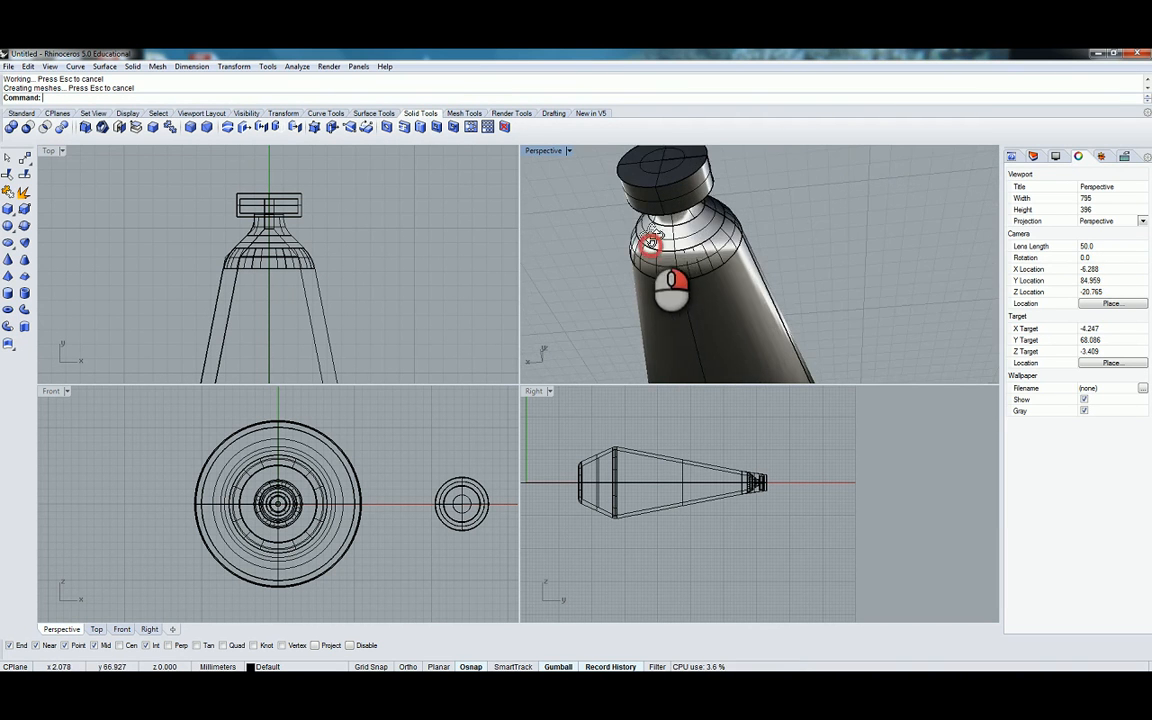
right_drag(651, 241, 640, 203)
scroll(640, 203, down, 16)
scroll(661, 292, up, 7)
scroll(635, 205, up, 4)
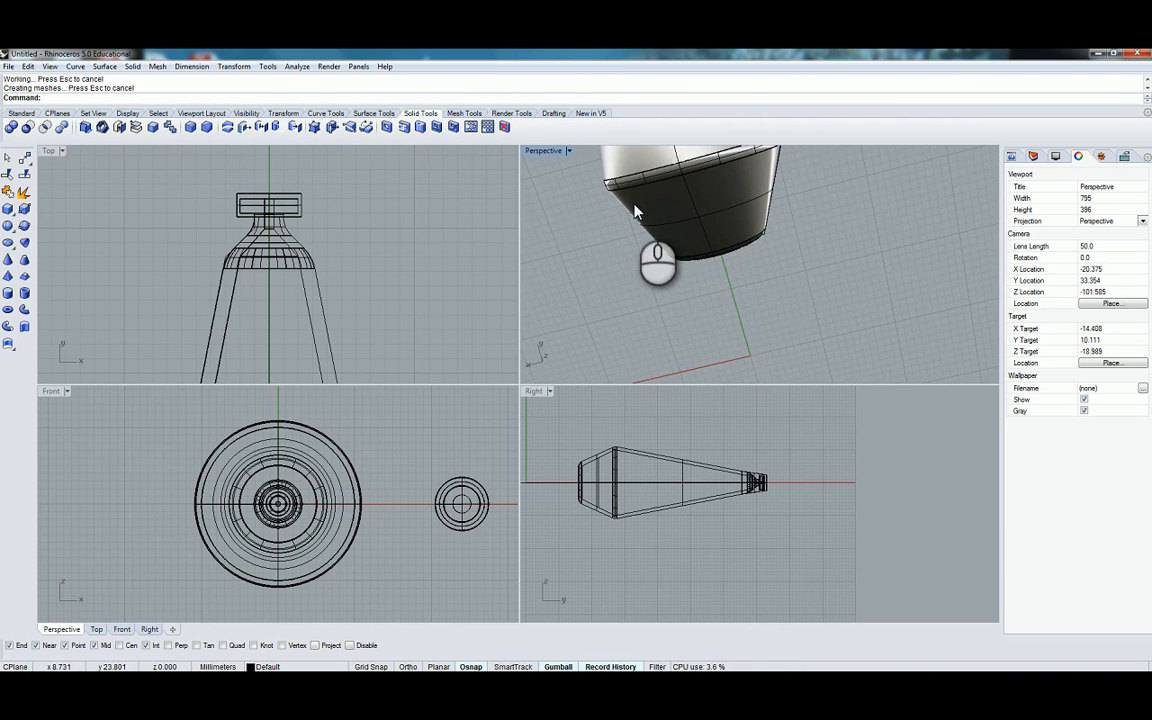
scroll(691, 251, up, 2)
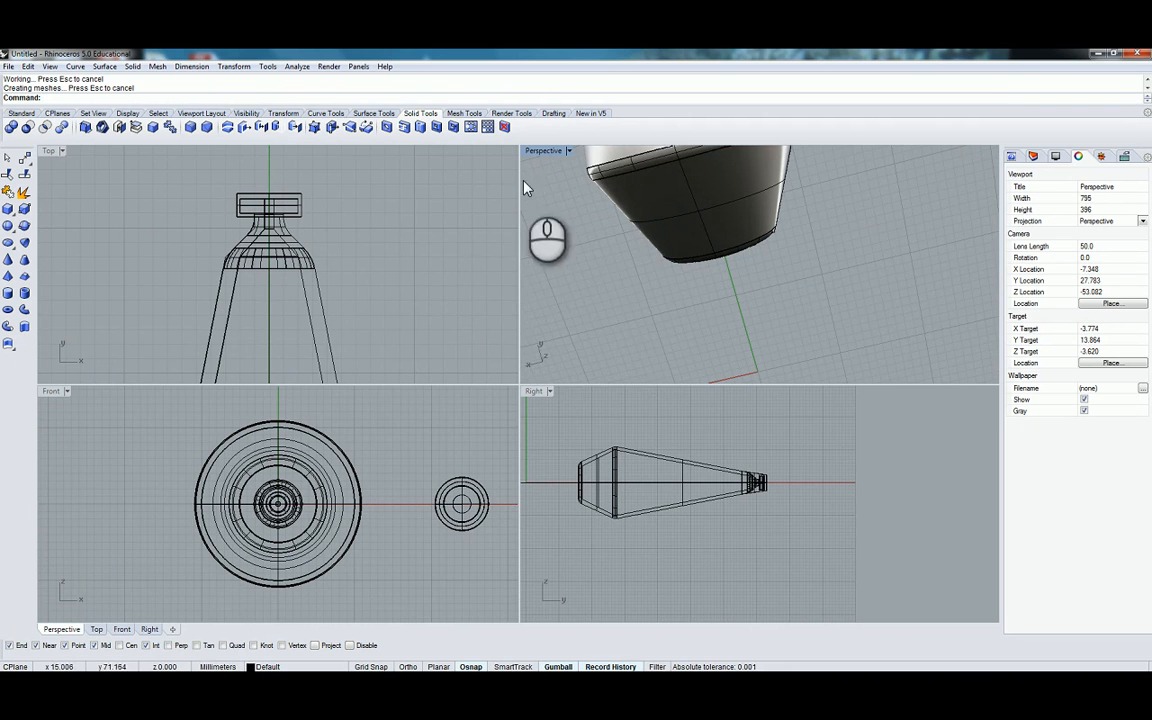
click(568, 152)
click(568, 152)
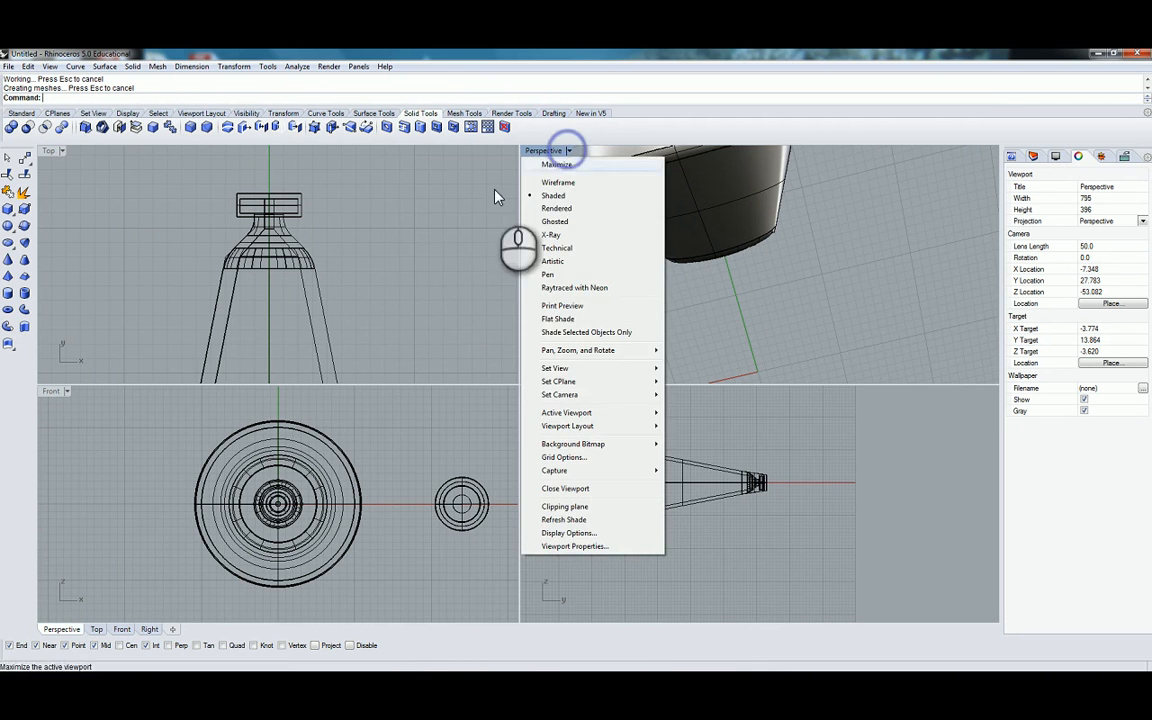
click(430, 211)
Hide the cap polysurface enclosing the bottle's top flange together with its profile curve
scroll(400, 207, down, 8)
right_drag(389, 206, 274, 266)
scroll(301, 355, down, 9)
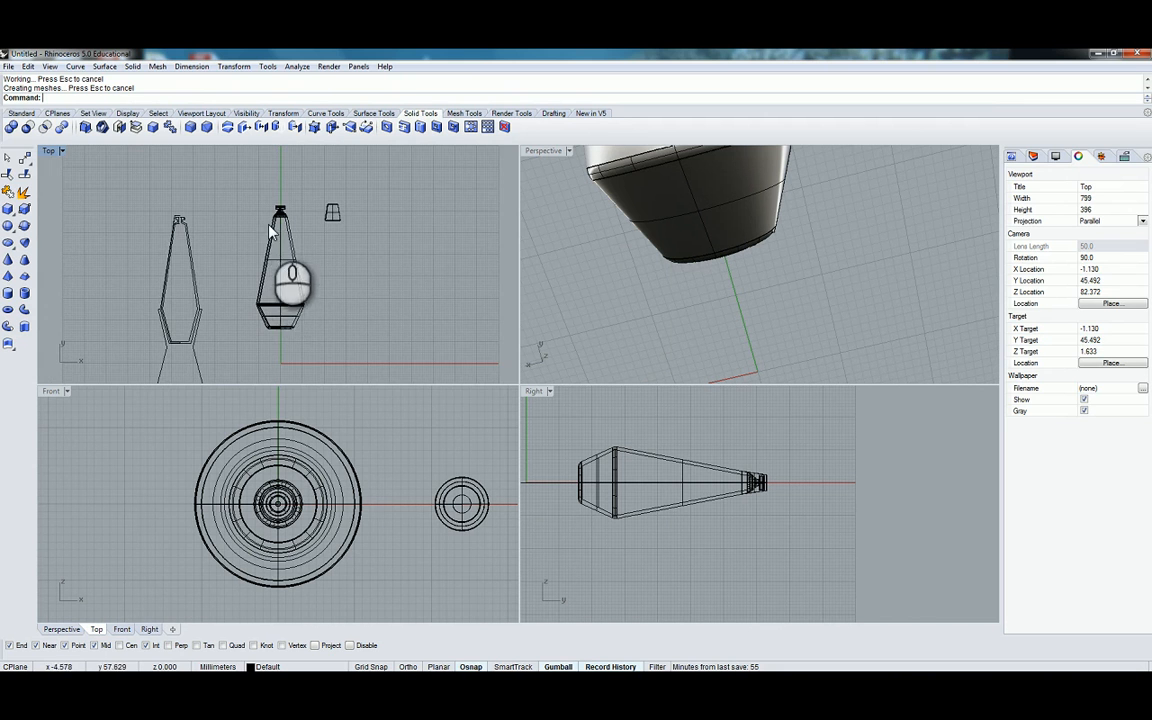
scroll(285, 205, up, 5)
scroll(285, 200, up, 5)
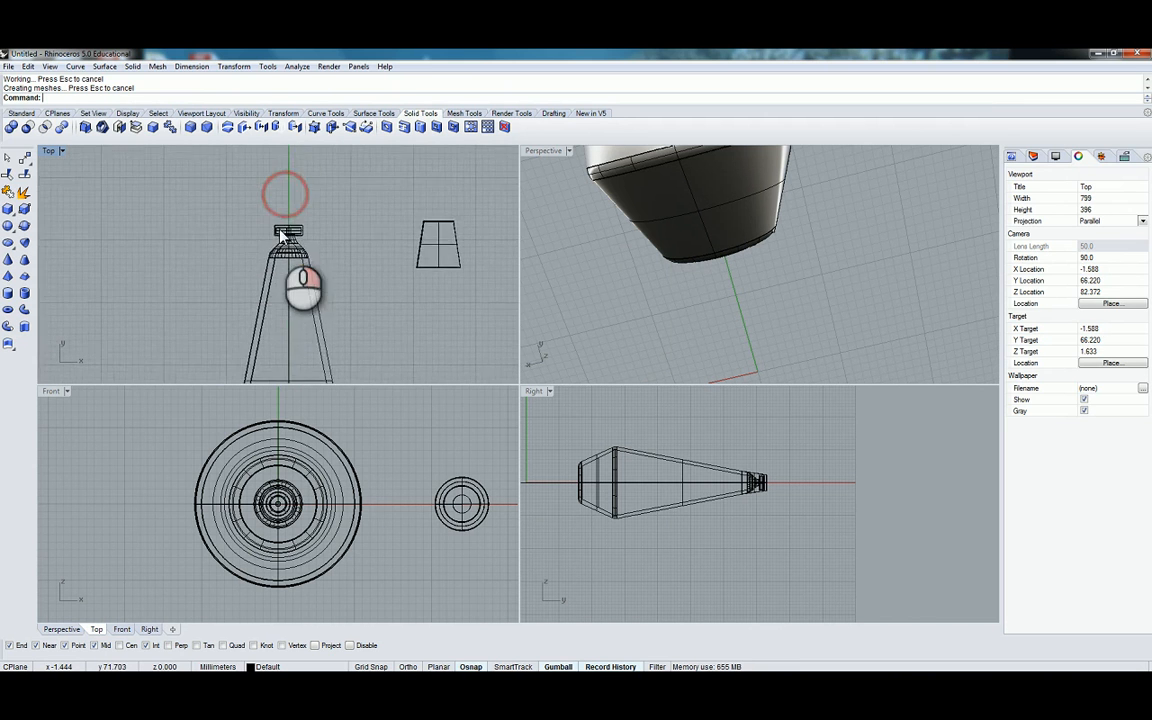
click(278, 202)
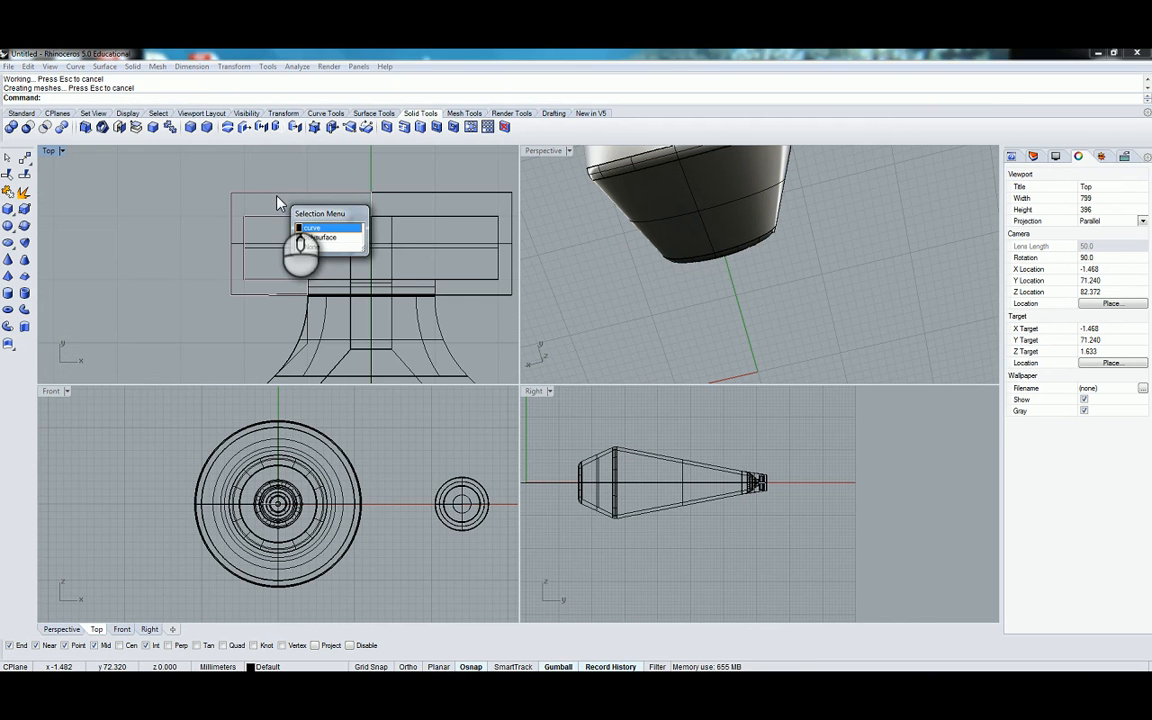
click(322, 237)
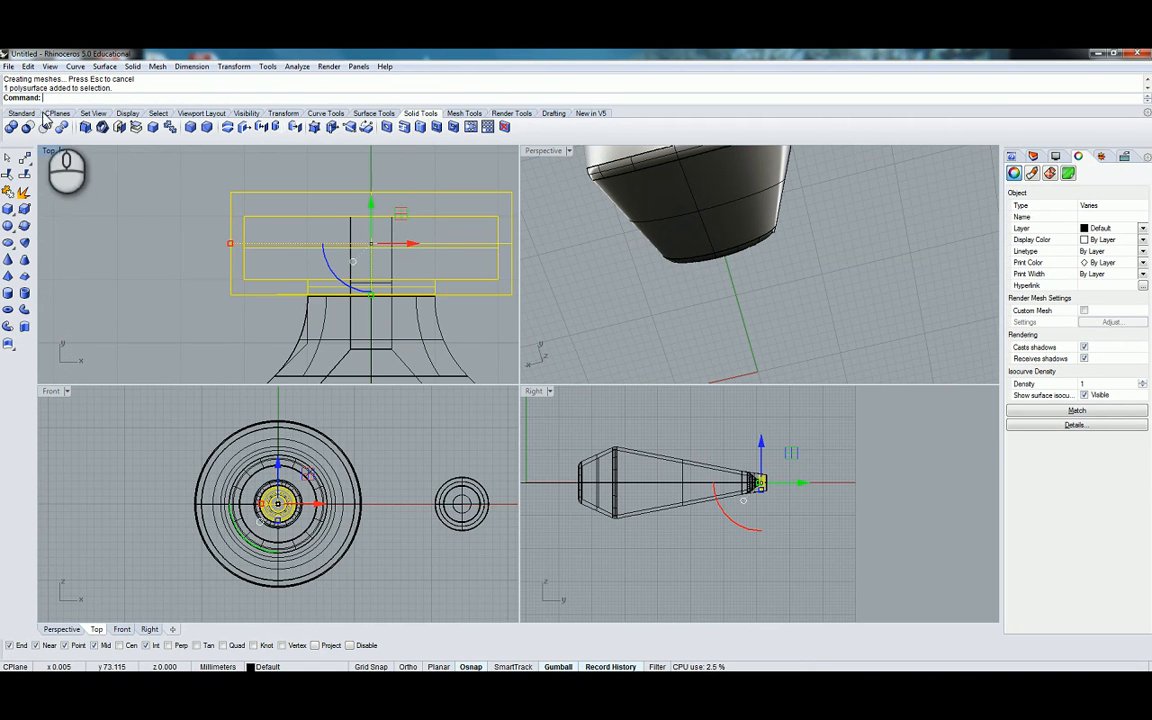
click(21, 113)
click(364, 126)
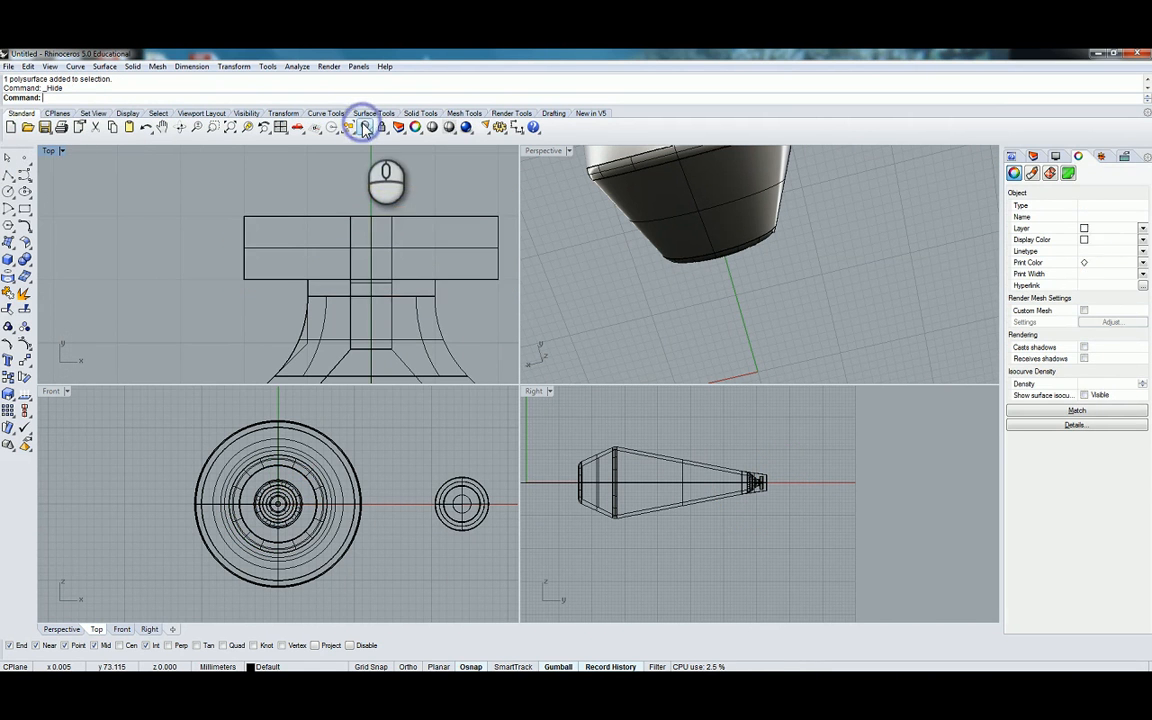
Fillet the upper and lower outer edges of the bottle's top flange with a radius of 0.4
right_drag(321, 235, 235, 228)
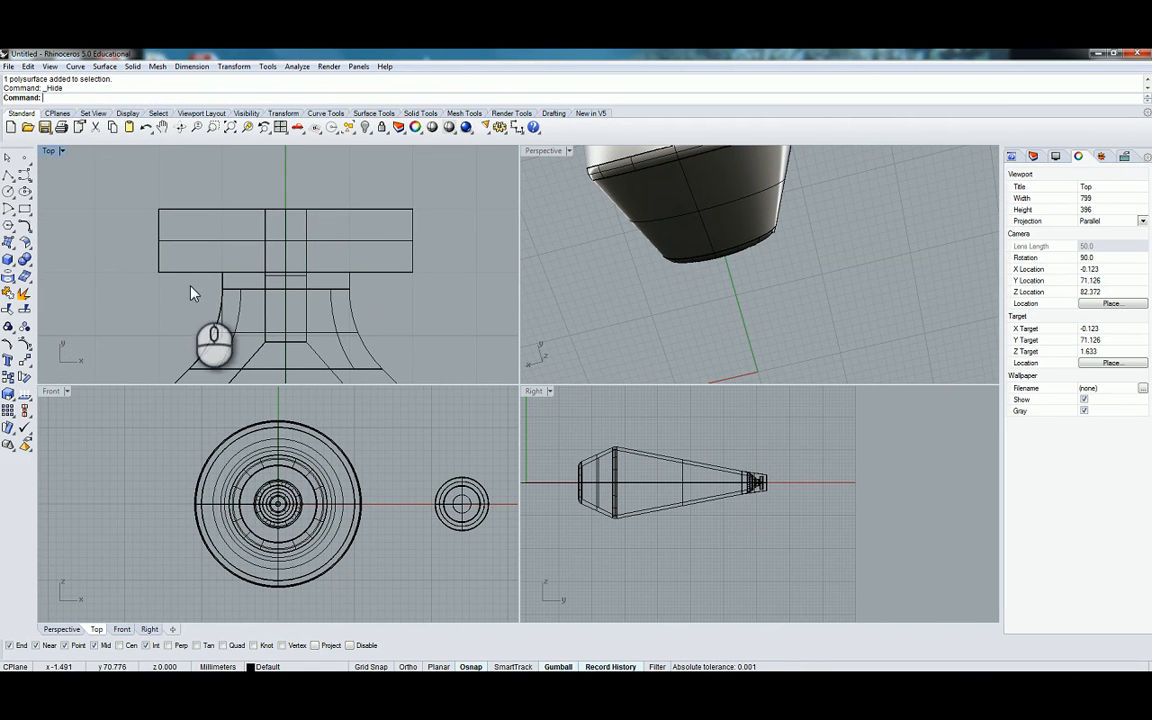
scroll(616, 293, down, 15)
scroll(610, 266, up, 10)
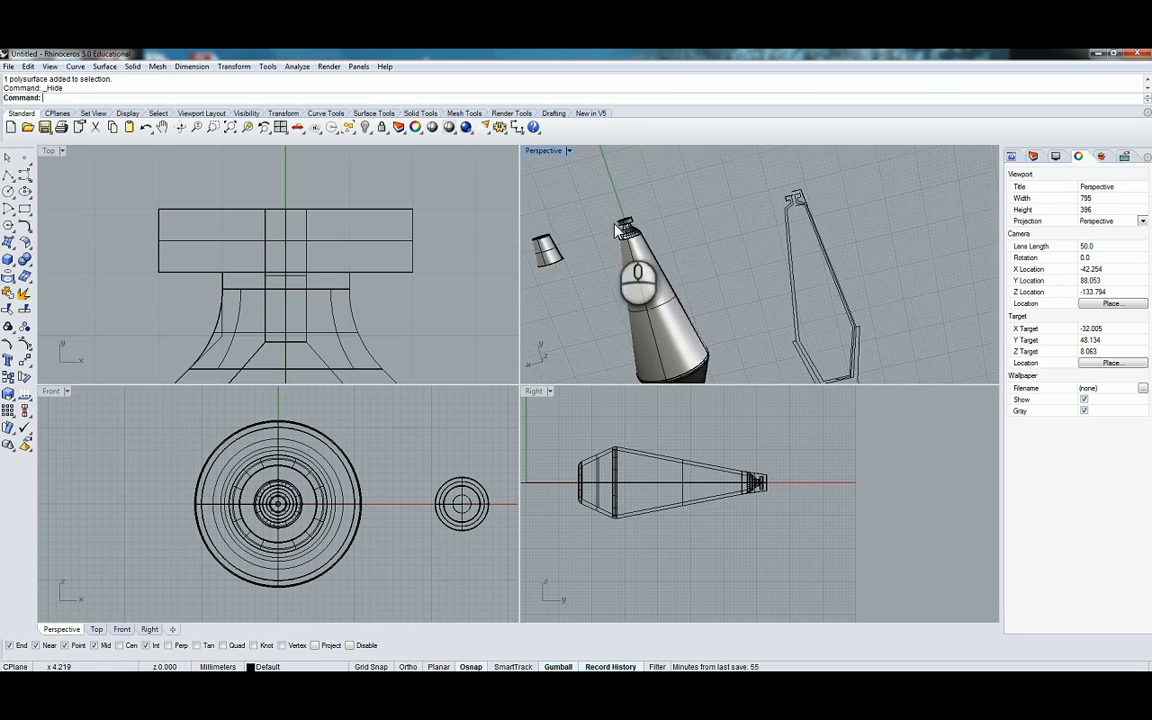
right_drag(612, 264, 690, 252)
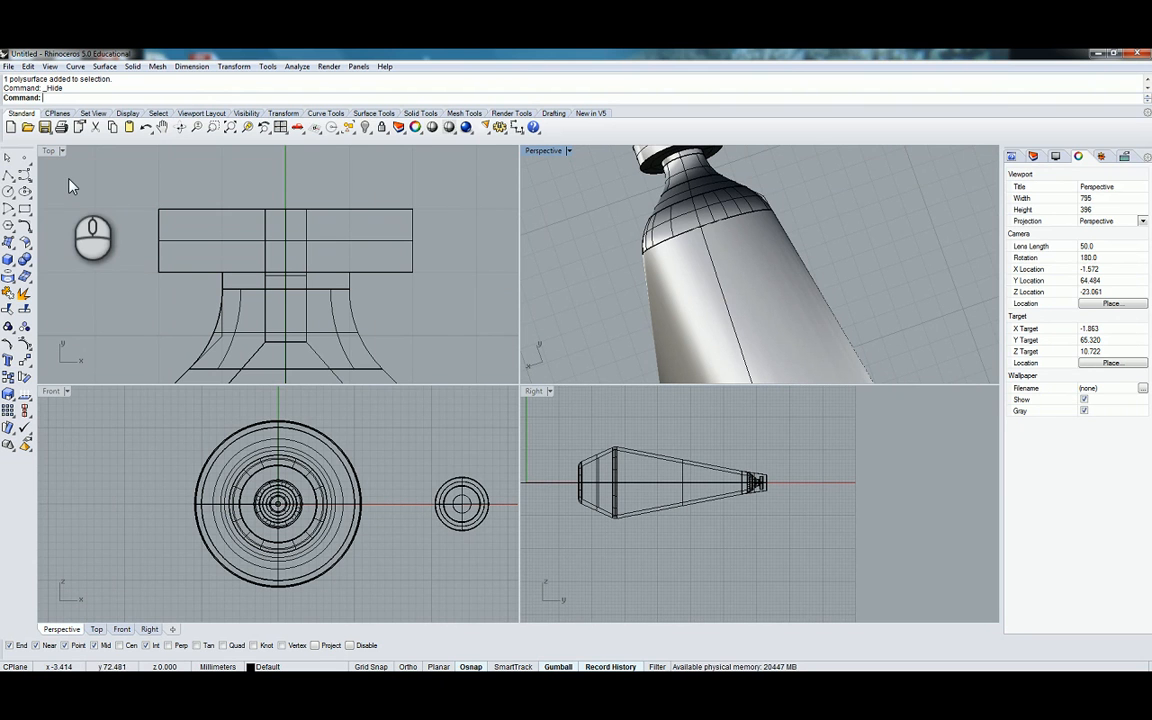
click(330, 113)
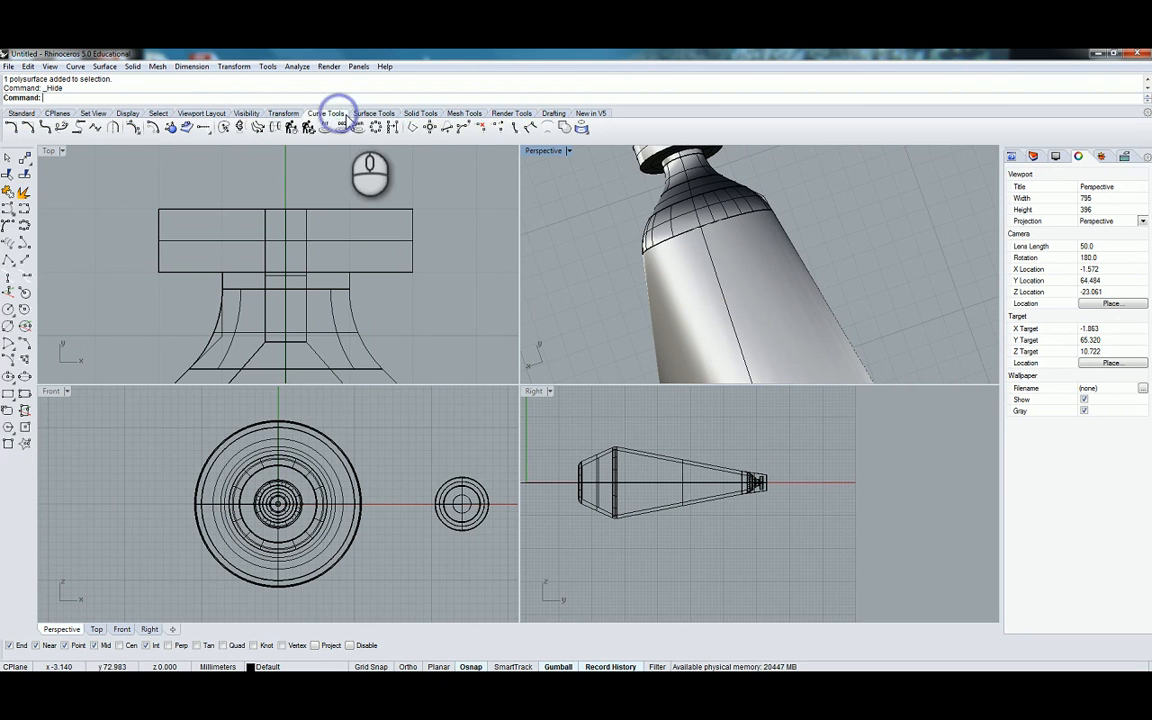
click(420, 113)
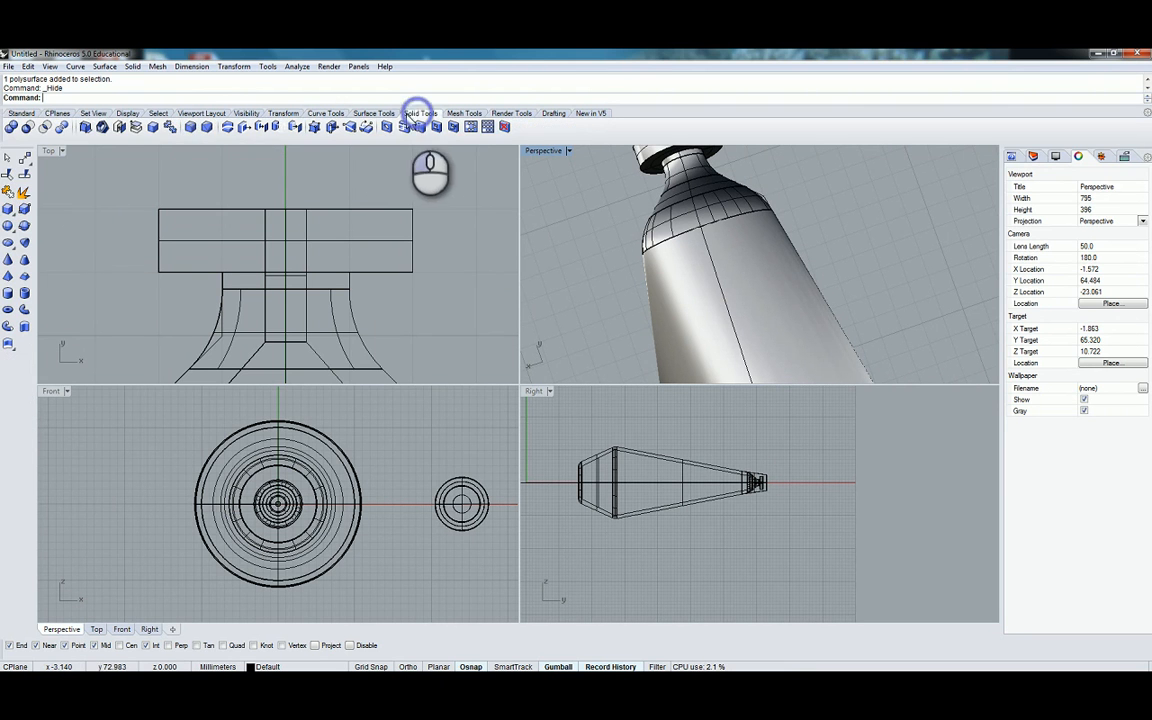
click(172, 126)
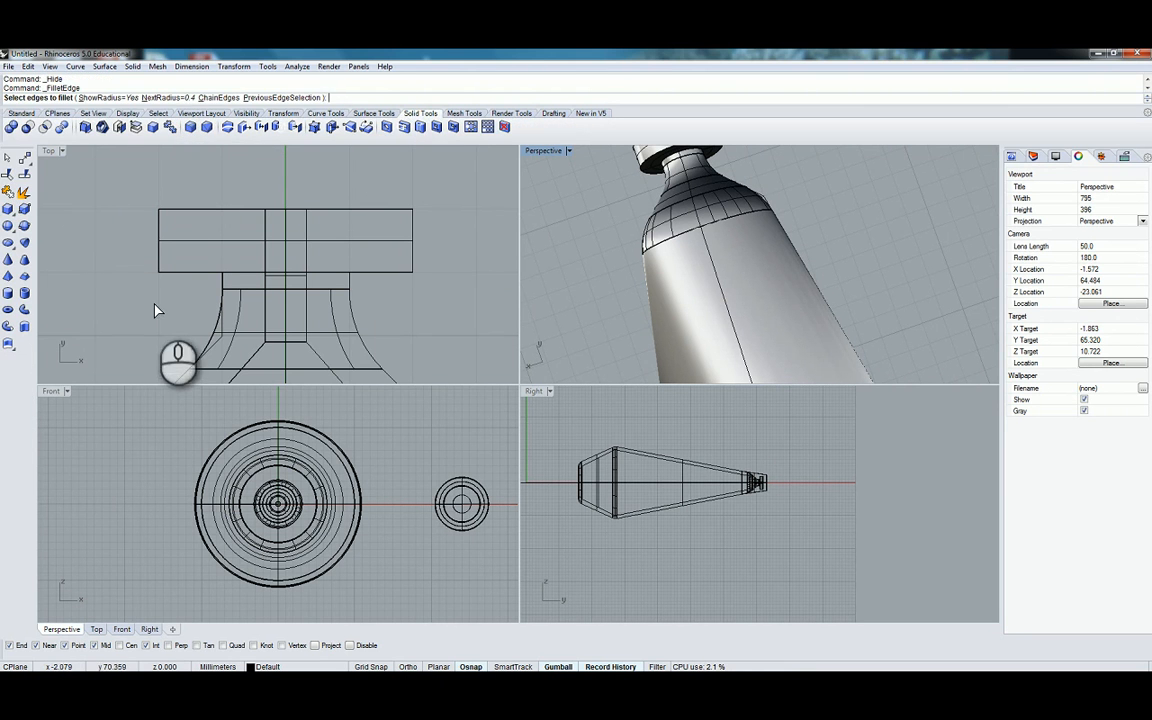
click(648, 158)
right_drag(595, 243, 603, 341)
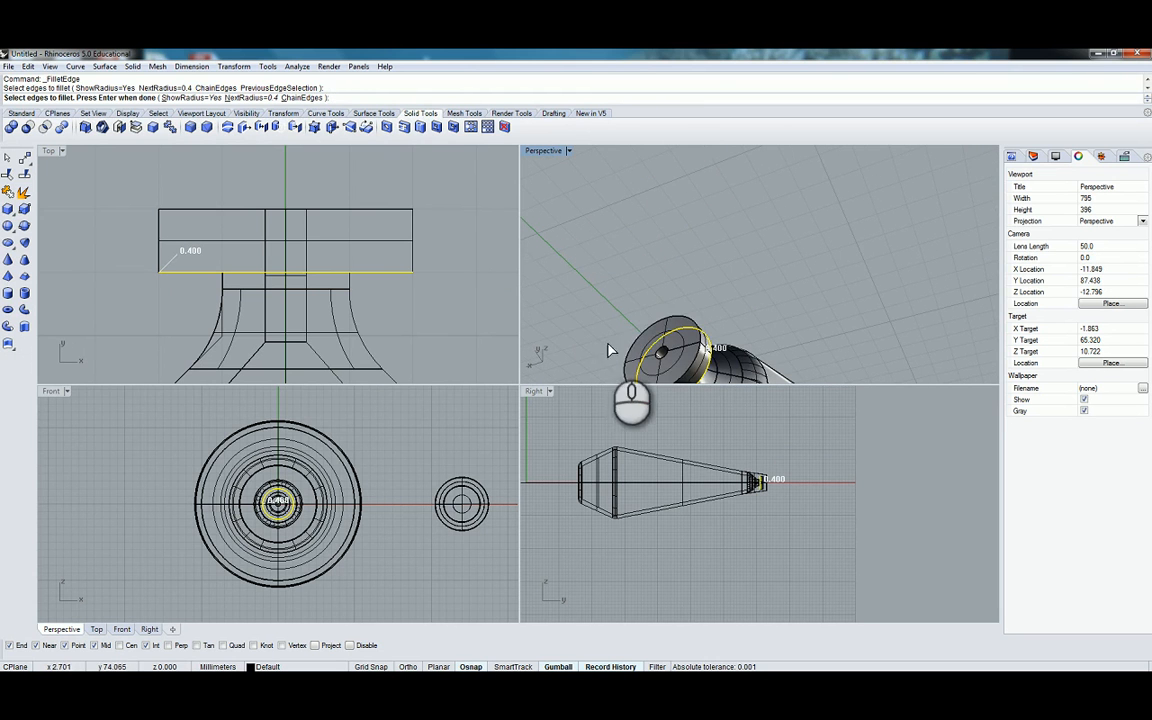
click(318, 264)
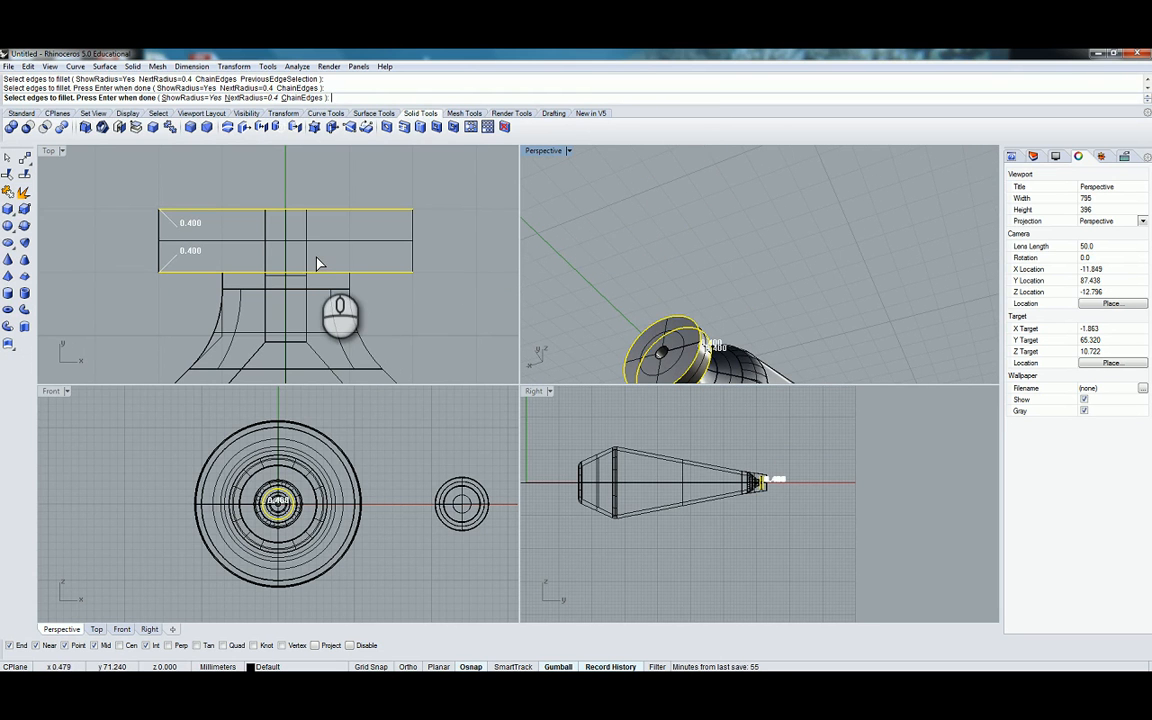
right_click(317, 262)
scroll(182, 242, up, 2)
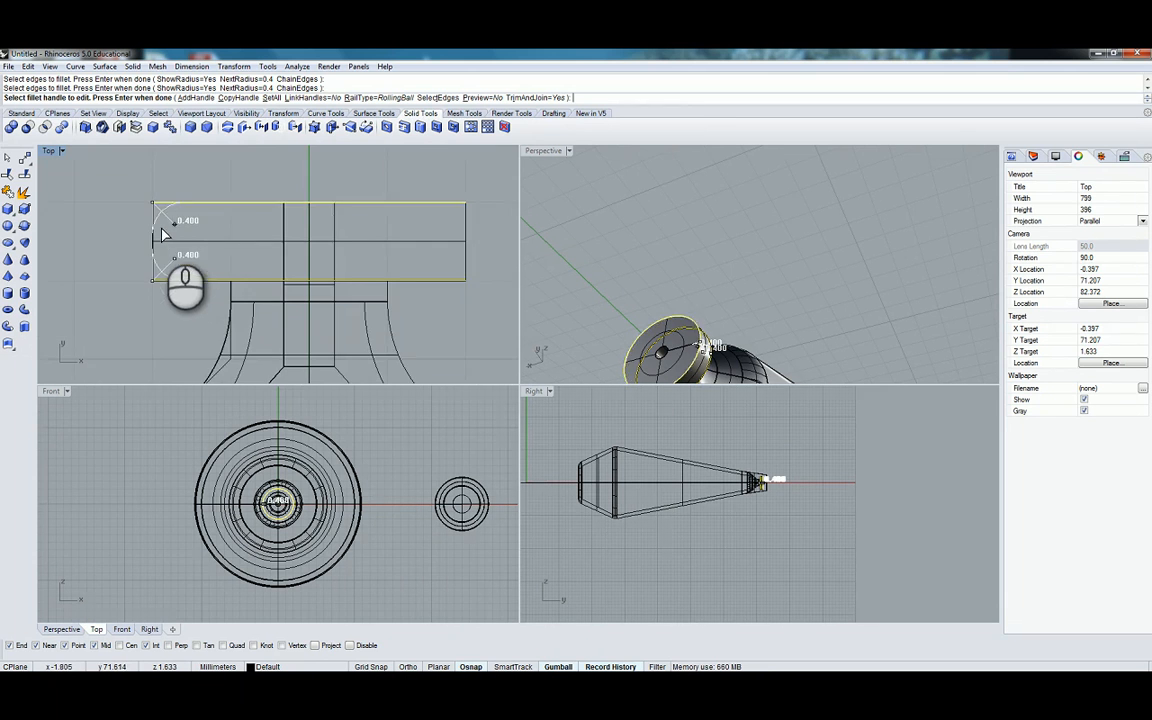
scroll(158, 230, up, 6)
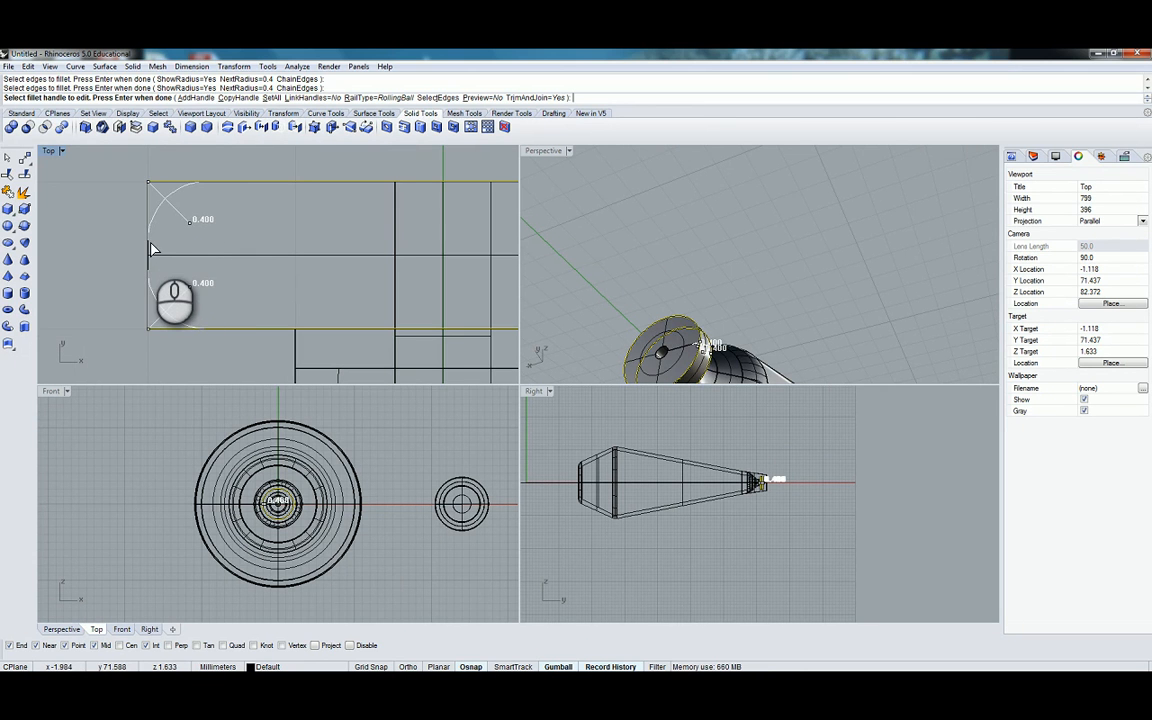
right_click(152, 249)
scroll(152, 249, down, 10)
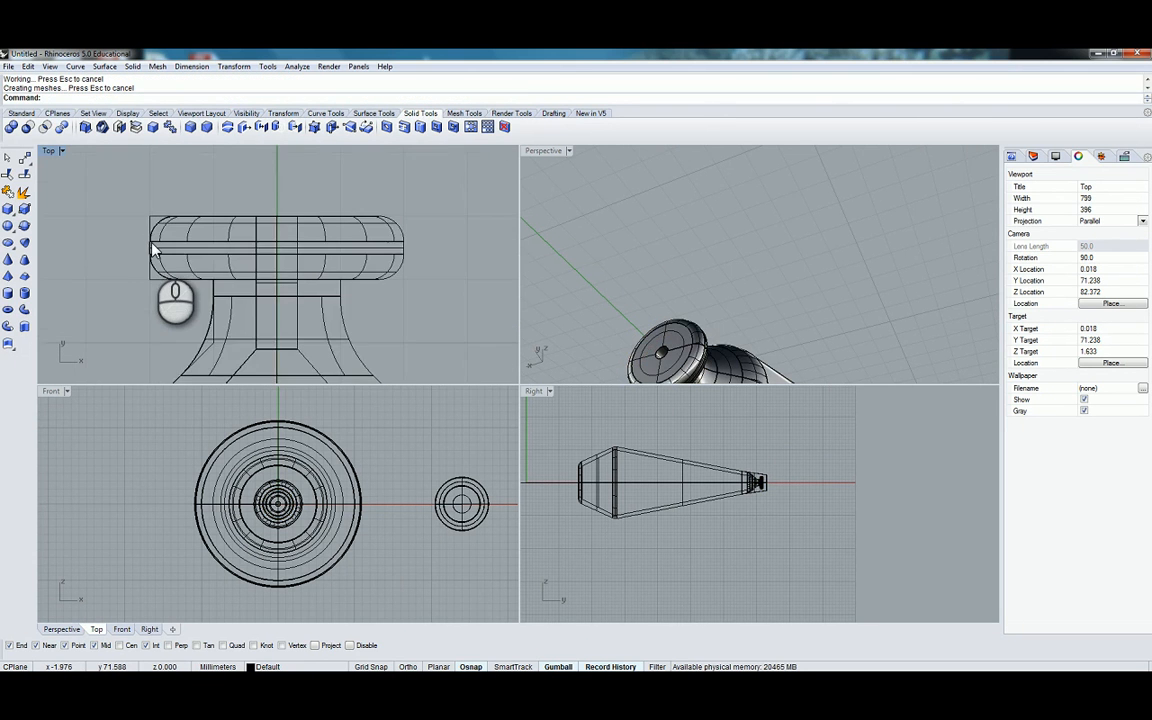
Show all hidden objects again, including the cap and the base
mouse_move(625, 303)
right_down()
mouse_move(630, 258)
mouse_move(650, 235)
mouse_move(640, 291)
right_up()
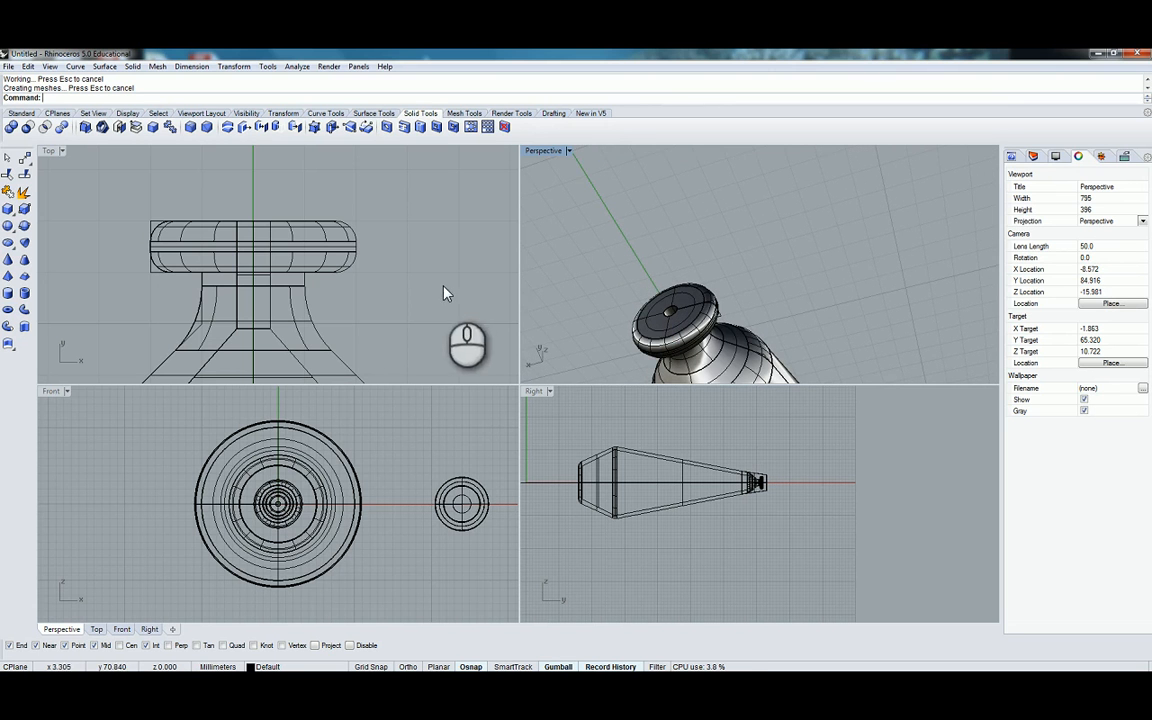
scroll(591, 311, down, 5)
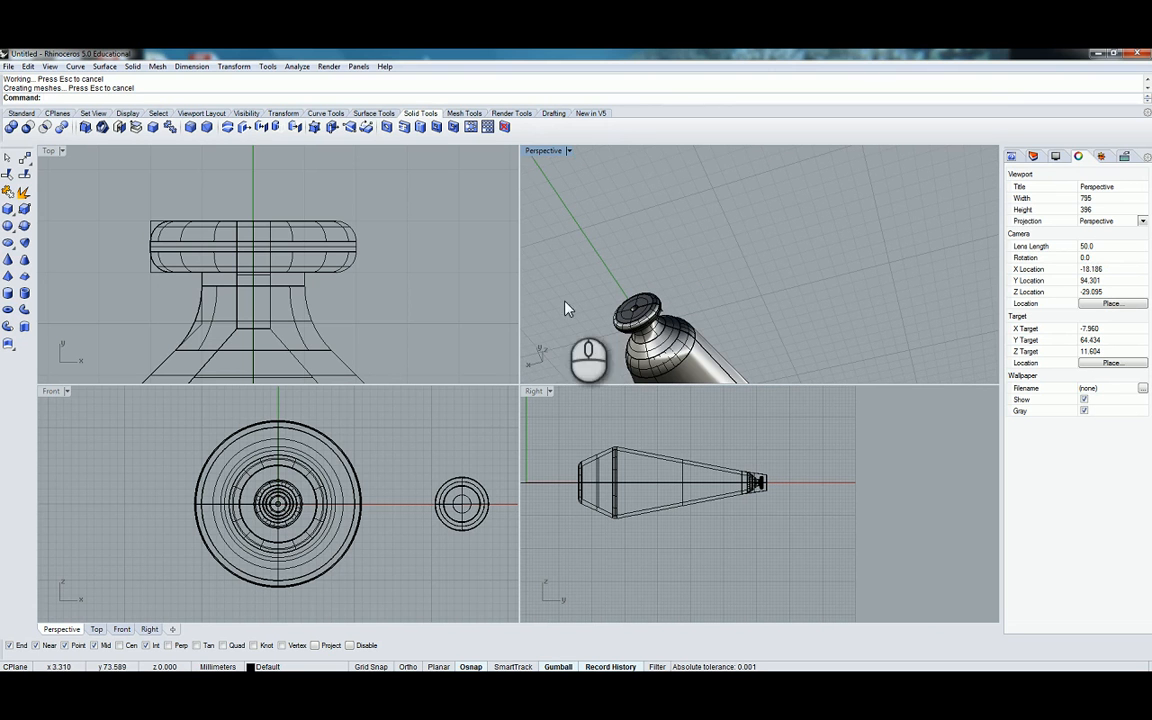
right_drag(278, 299, 275, 280)
scroll(275, 280, down, 2)
scroll(276, 279, down, 2)
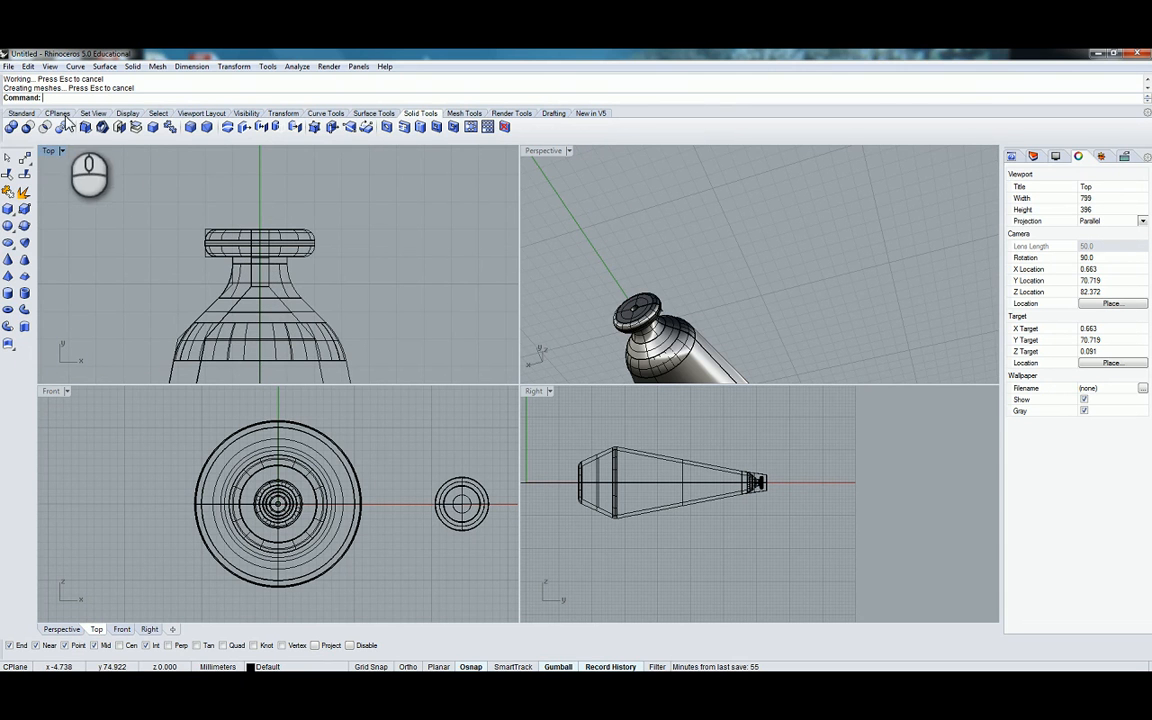
click(20, 113)
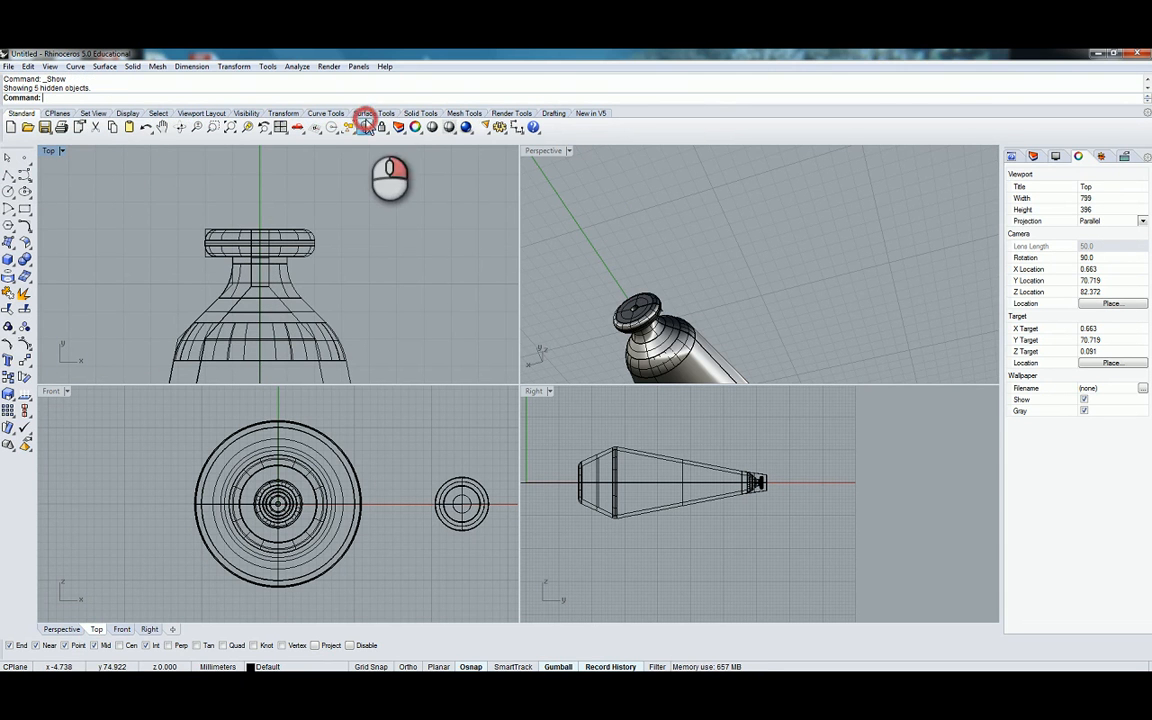
Hide the filleted bottle polysurface so the cap around its top flange is exposed
scroll(207, 262, up, 5)
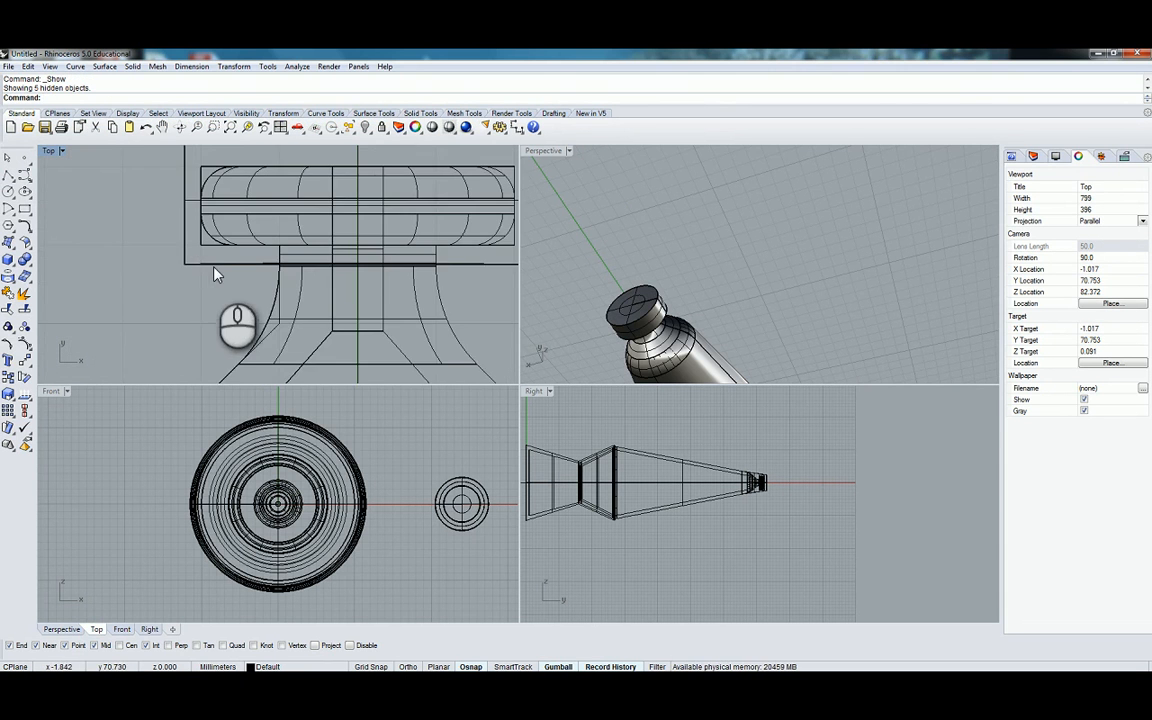
right_drag(215, 275, 190, 285)
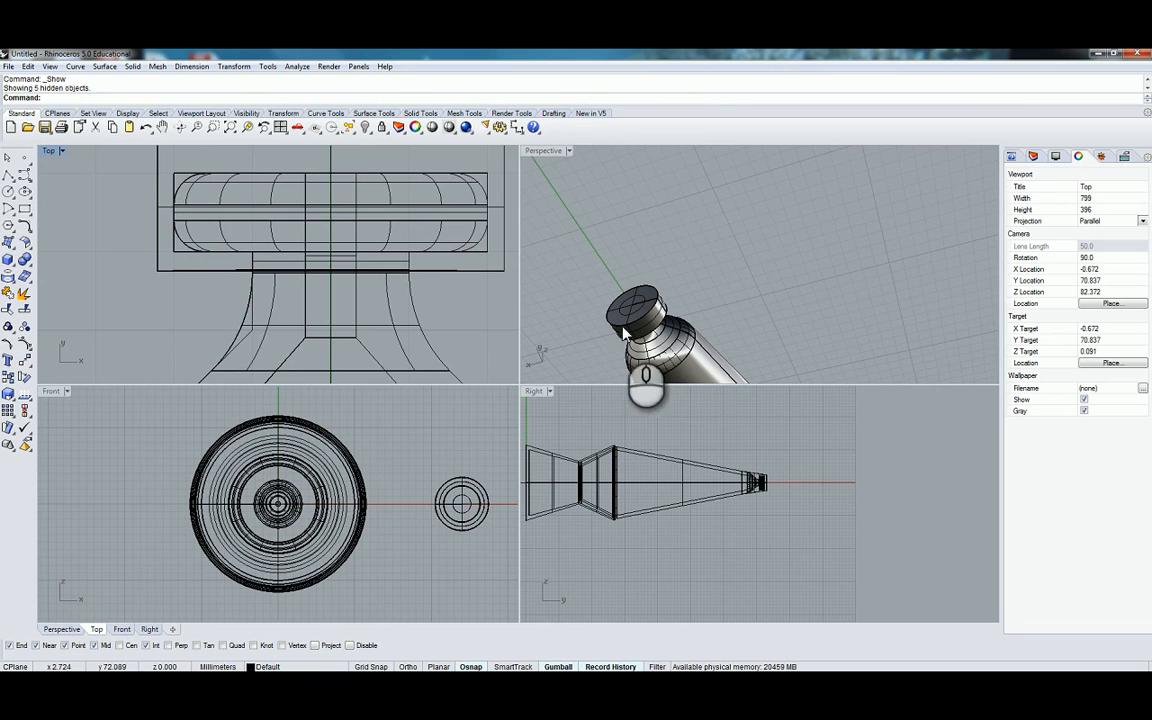
click(662, 362)
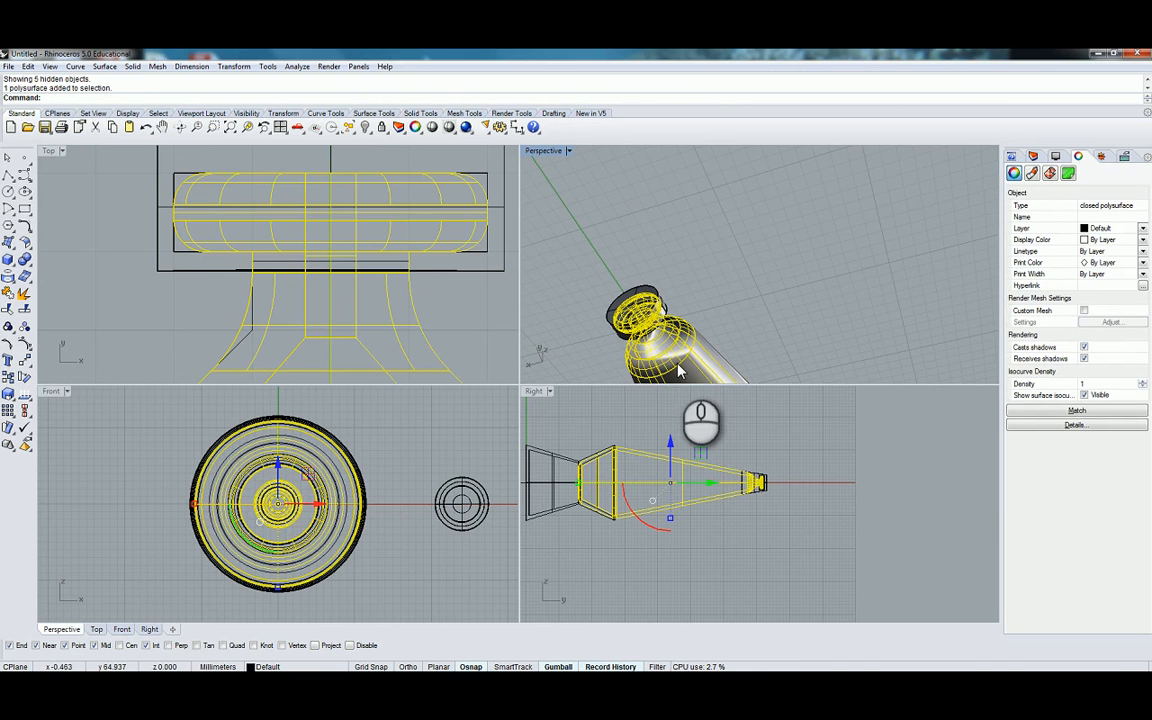
click(381, 127)
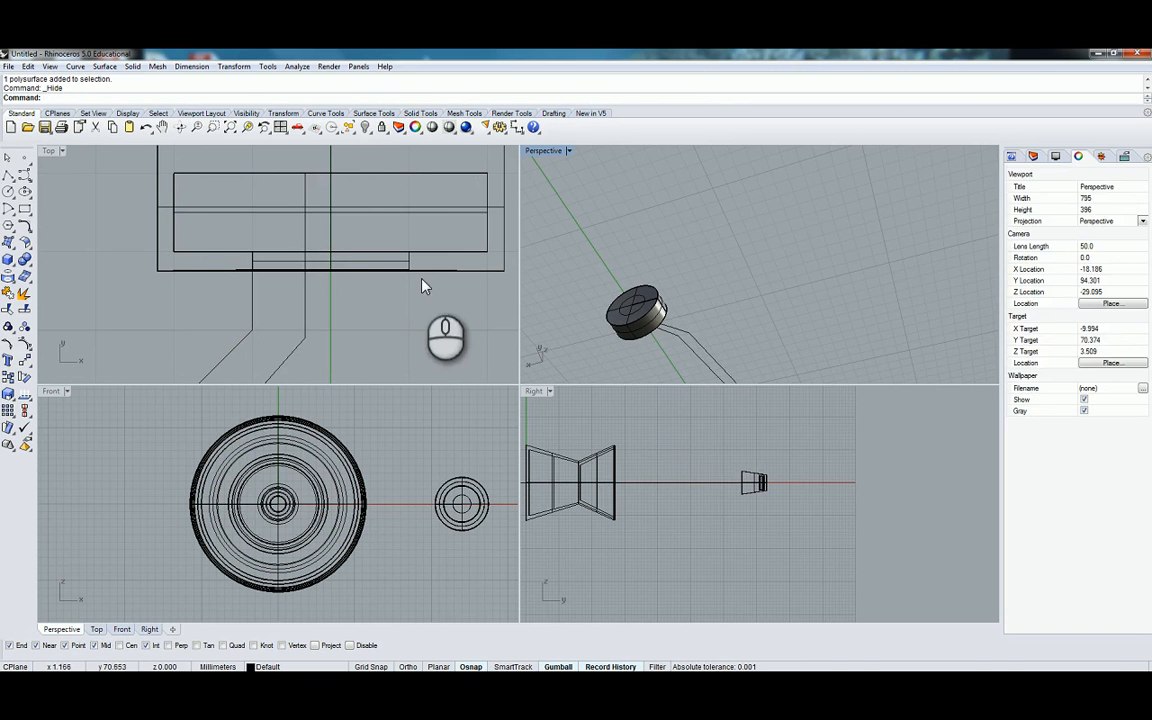
Hide the open profile curve running through the neck of the bottle
click(304, 317)
click(366, 127)
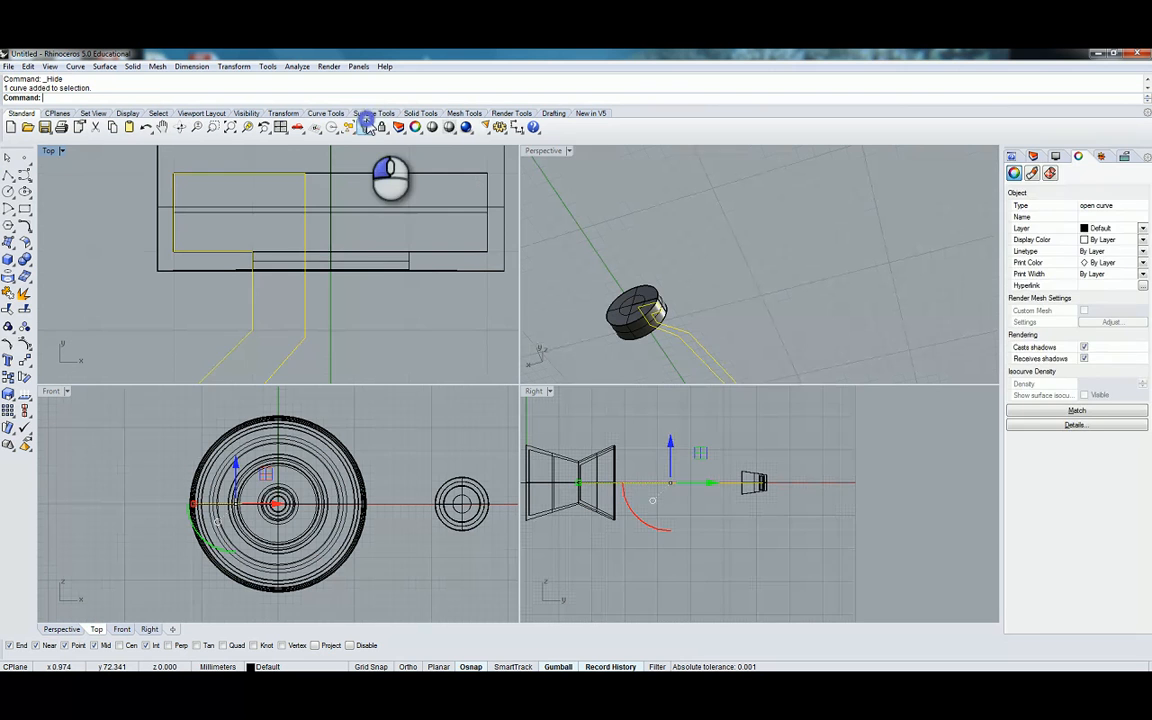
click(370, 266)
click(380, 296)
right_drag(617, 347, 568, 175)
scroll(699, 314, up, 15)
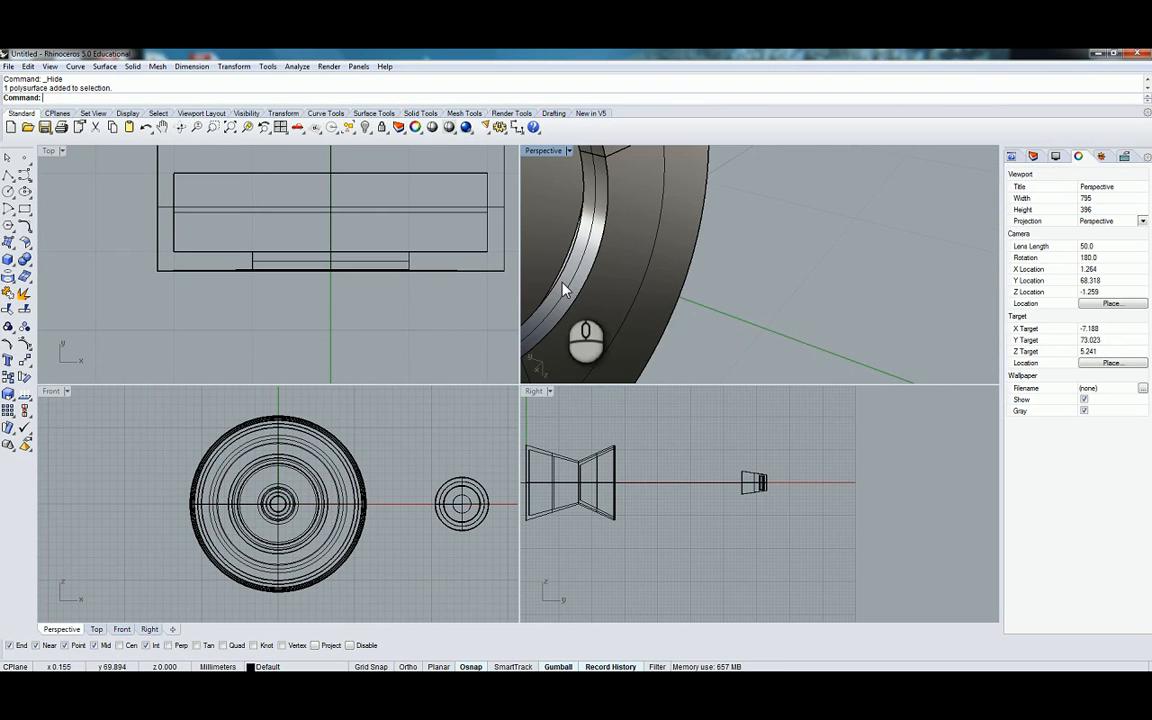
click(419, 113)
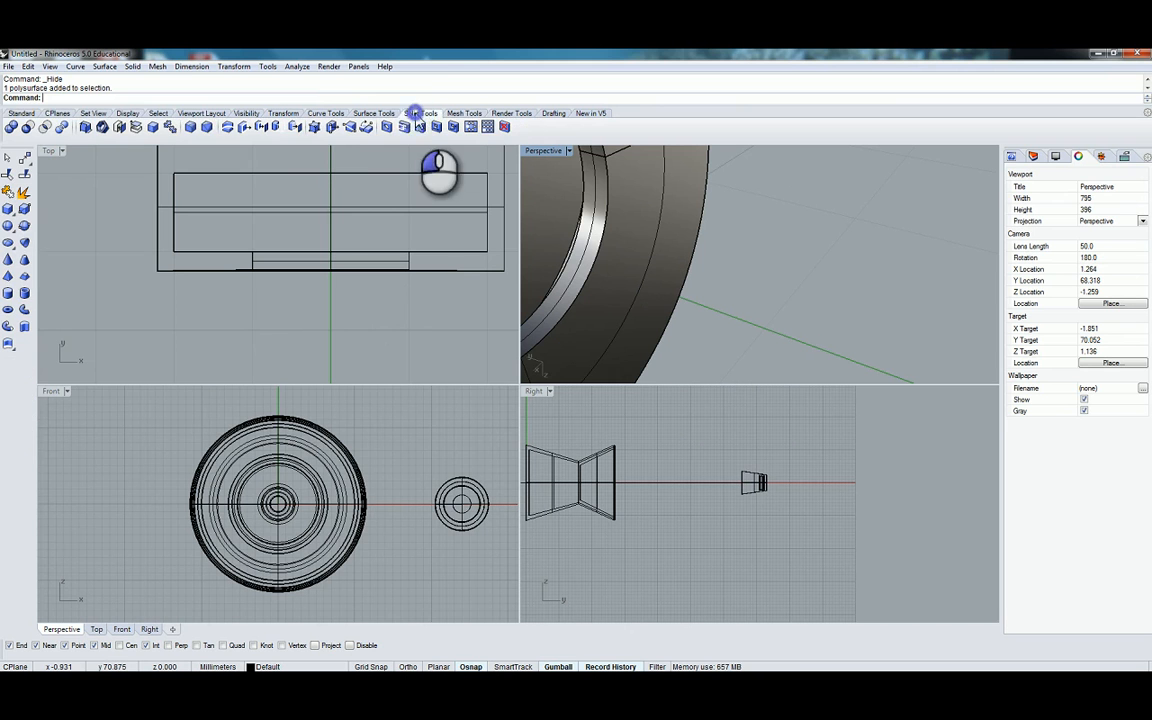
click(195, 127)
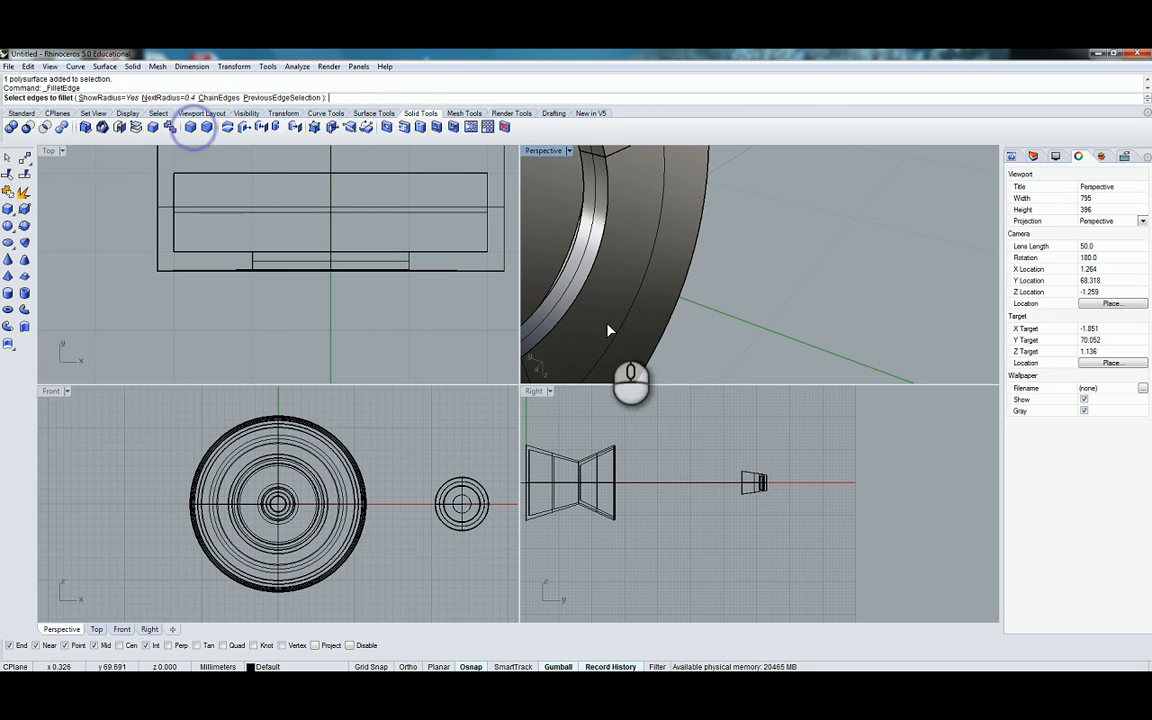
click(567, 271)
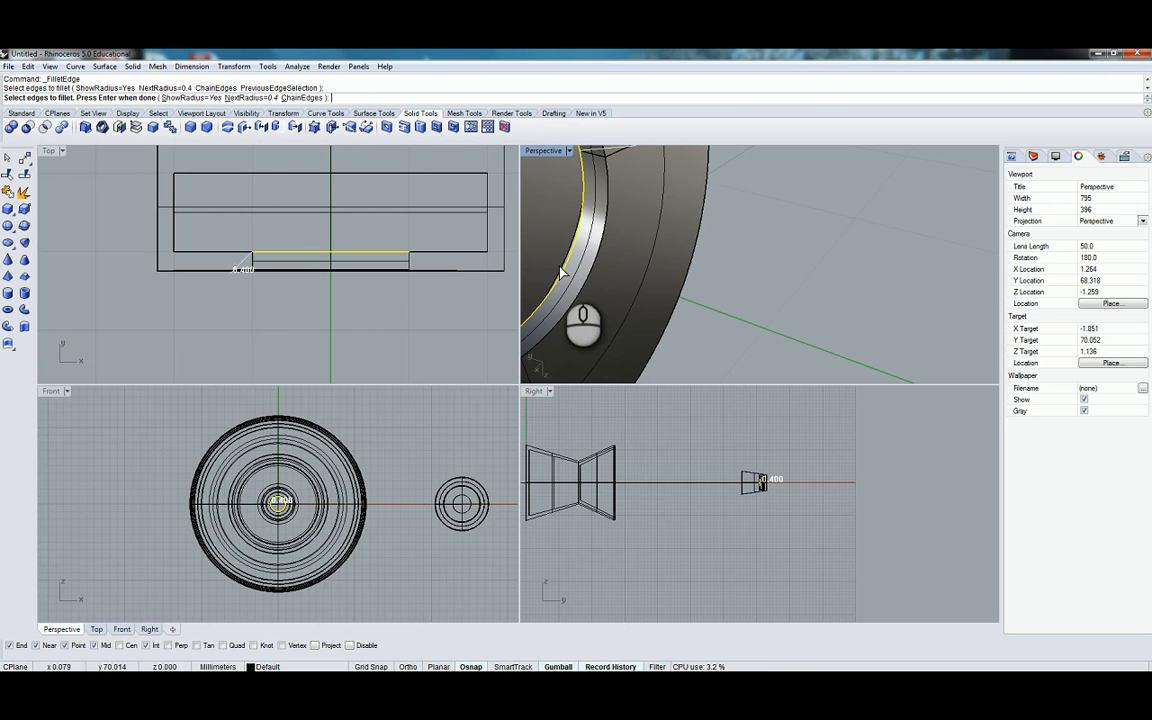
key(Escape)
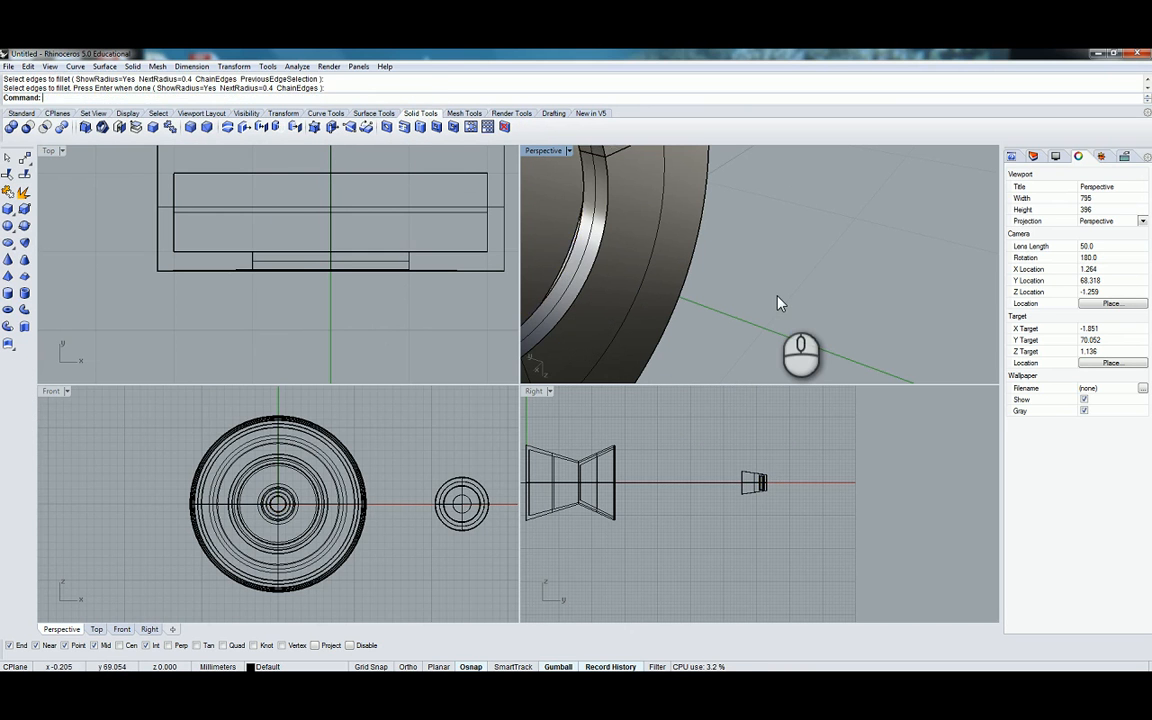
Fillet the upper and lower edges of the top piece's inner cavity with a radius of 0.4
scroll(776, 297, down, 6)
scroll(655, 270, up, 5)
right_drag(652, 270, 545, 253)
right_click(481, 256)
click(483, 255)
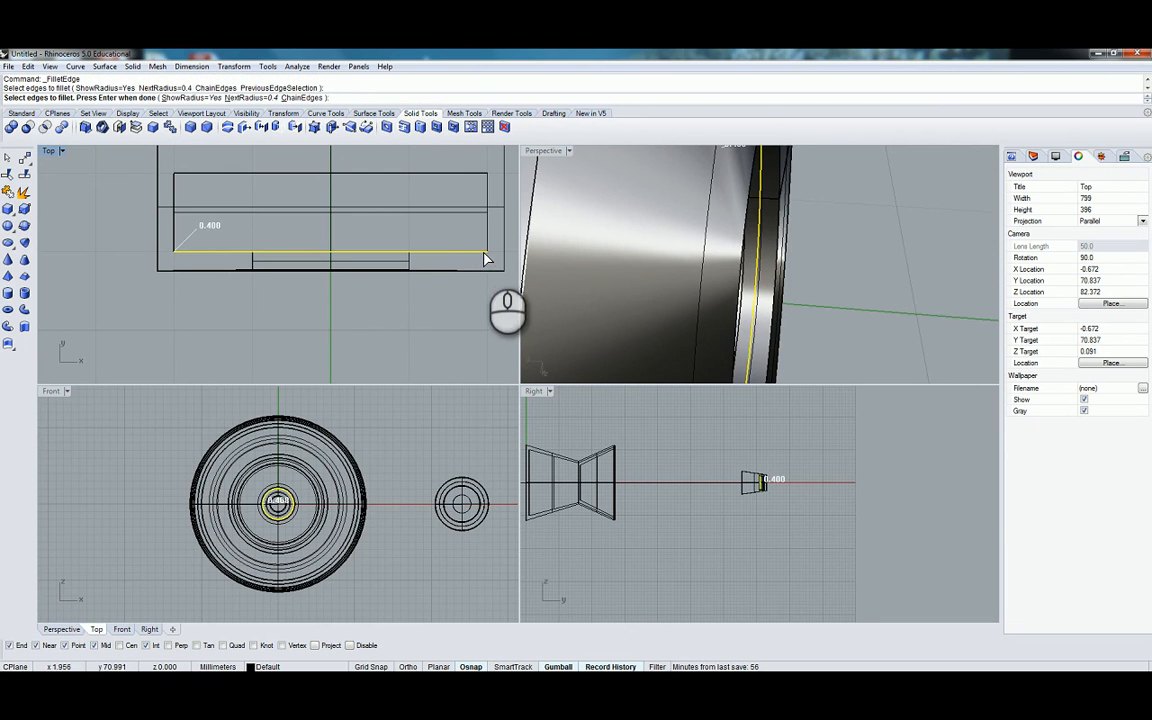
click(186, 174)
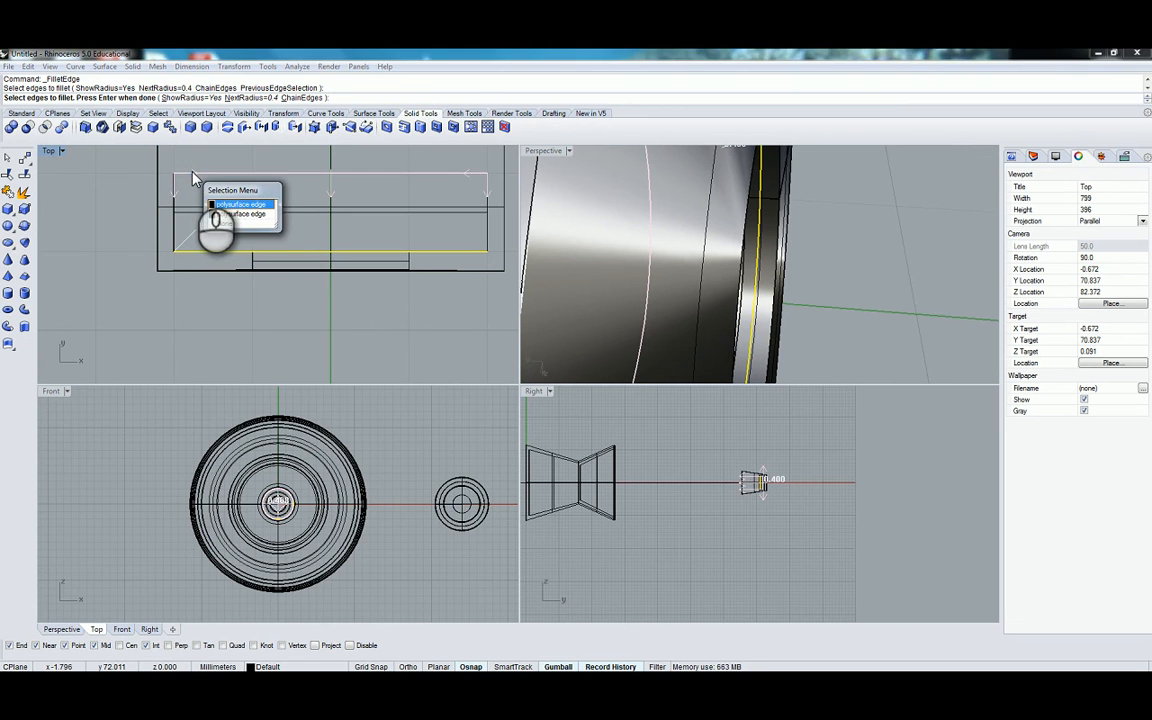
click(194, 177)
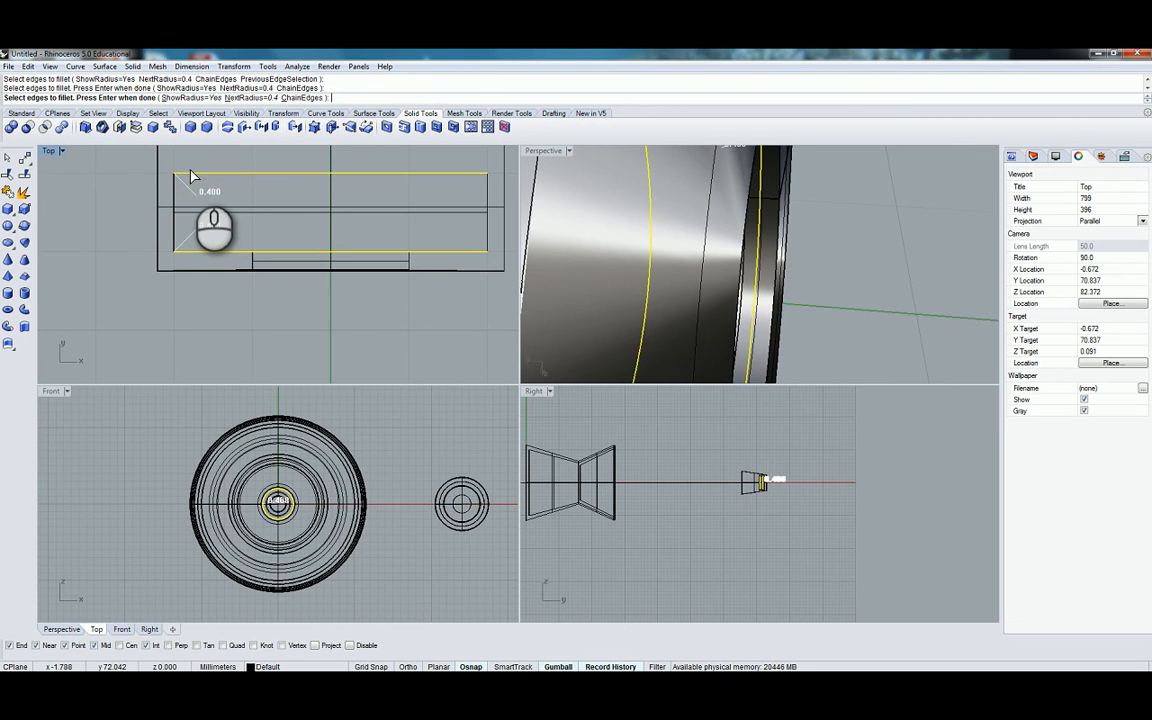
key(Return)
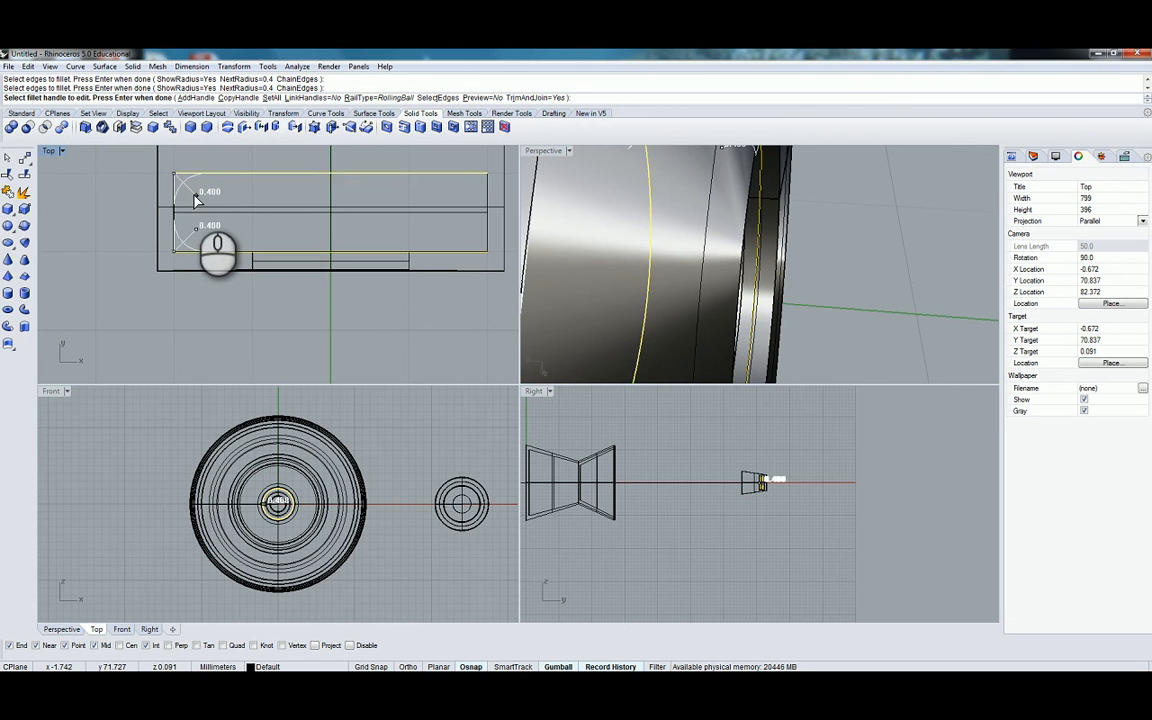
right_click(195, 197)
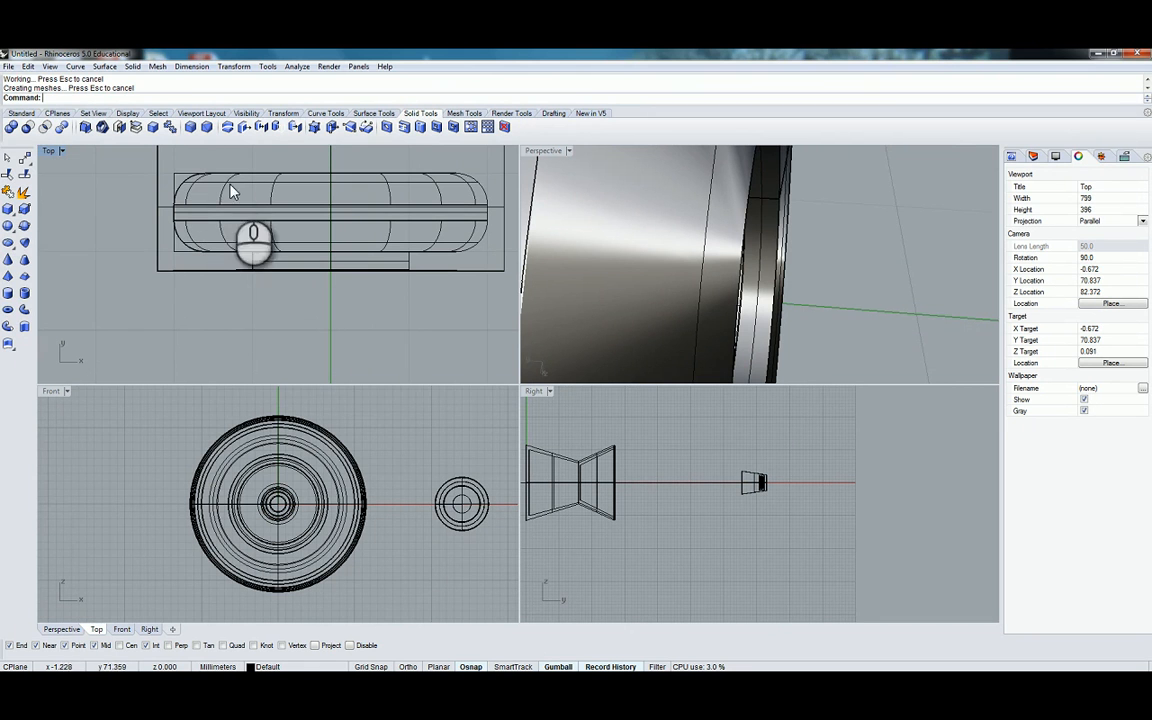
Show all hidden objects again
click(28, 113)
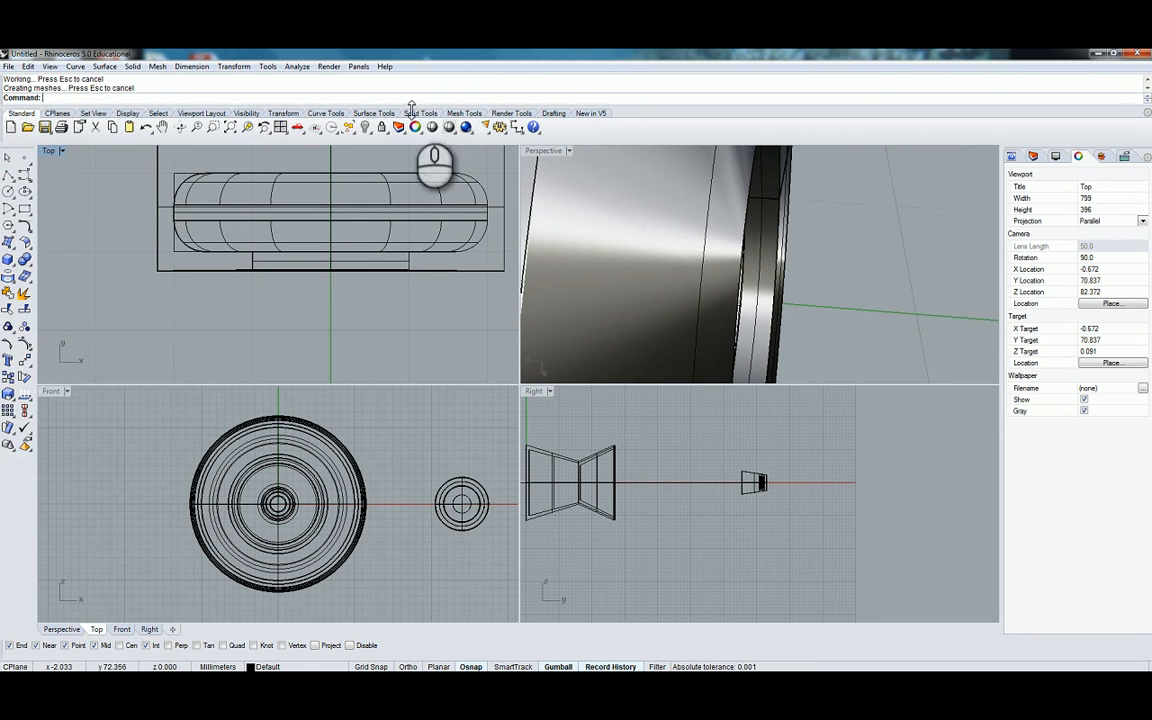
click(365, 127)
scroll(312, 229, down, 3)
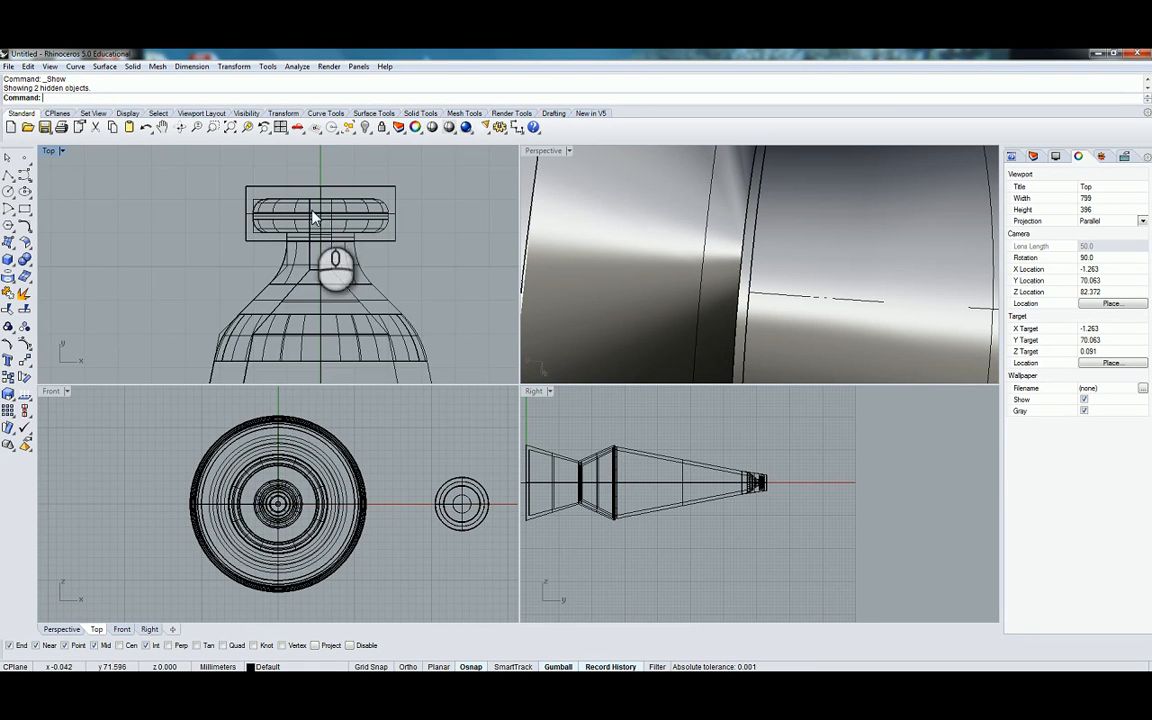
scroll(283, 190, up, 5)
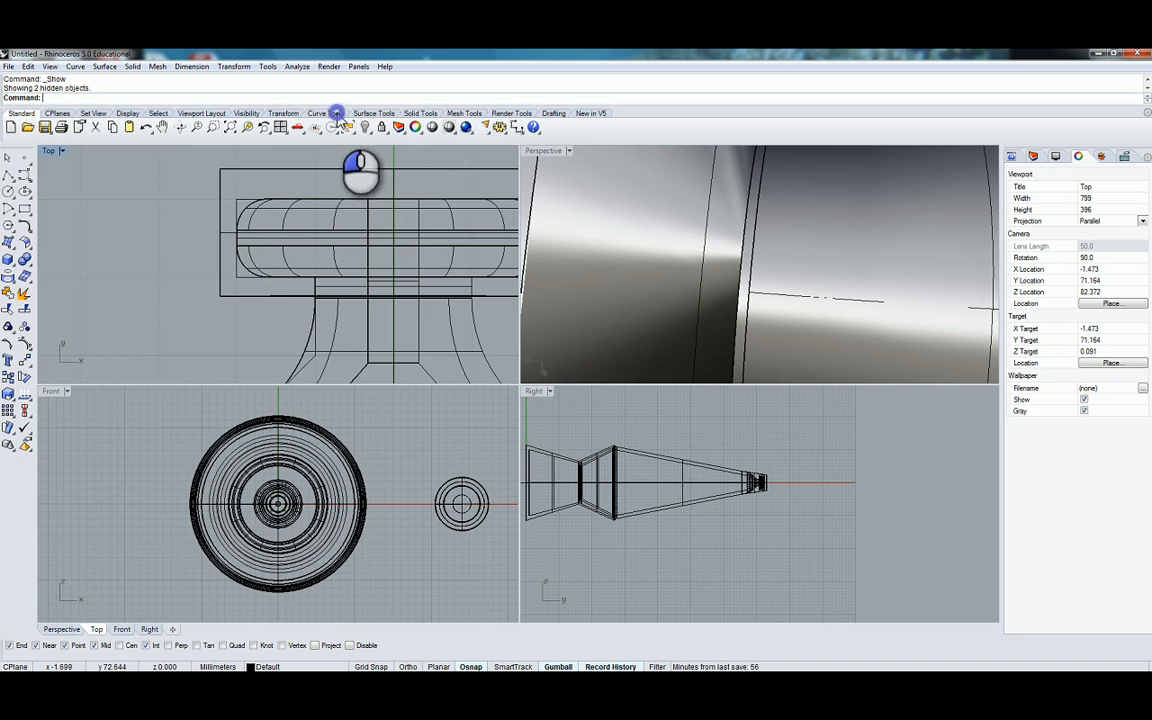
Fillet the upper and lower outer edges of the flat piece above the bottle neck with a radius of 0.4
click(371, 113)
click(411, 113)
right_drag(256, 196, 162, 238)
scroll(176, 217, down, 4)
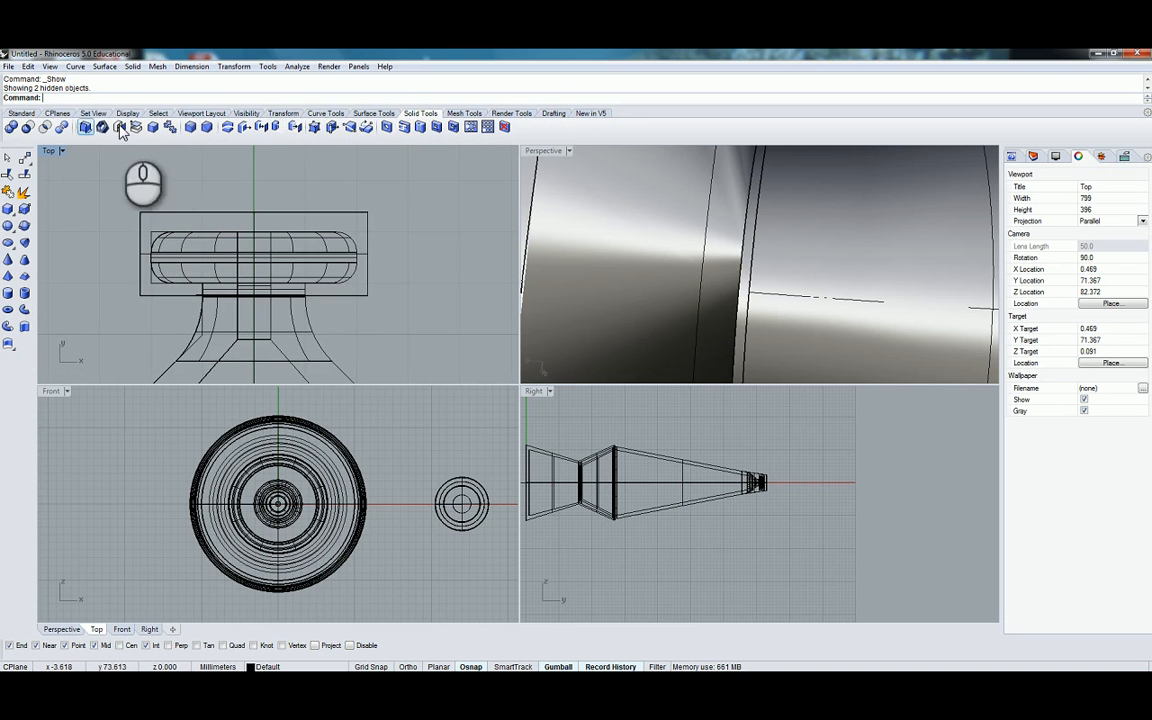
click(190, 126)
scroll(140, 208, up, 3)
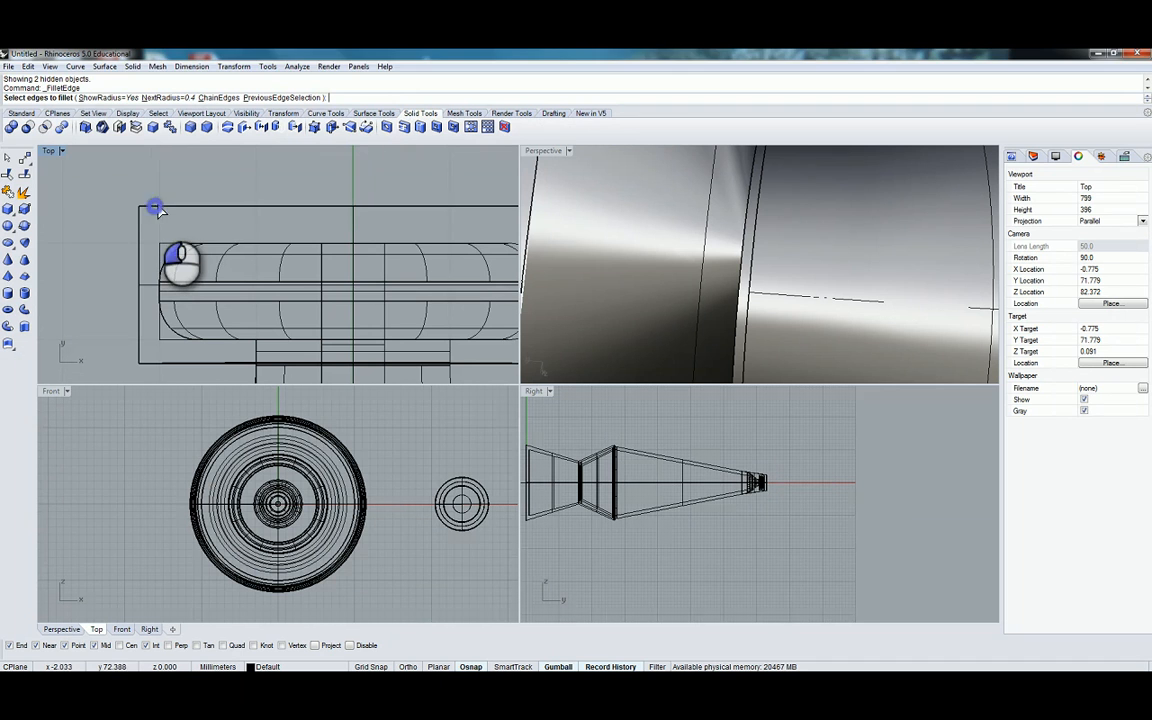
click(157, 208)
right_click(158, 208)
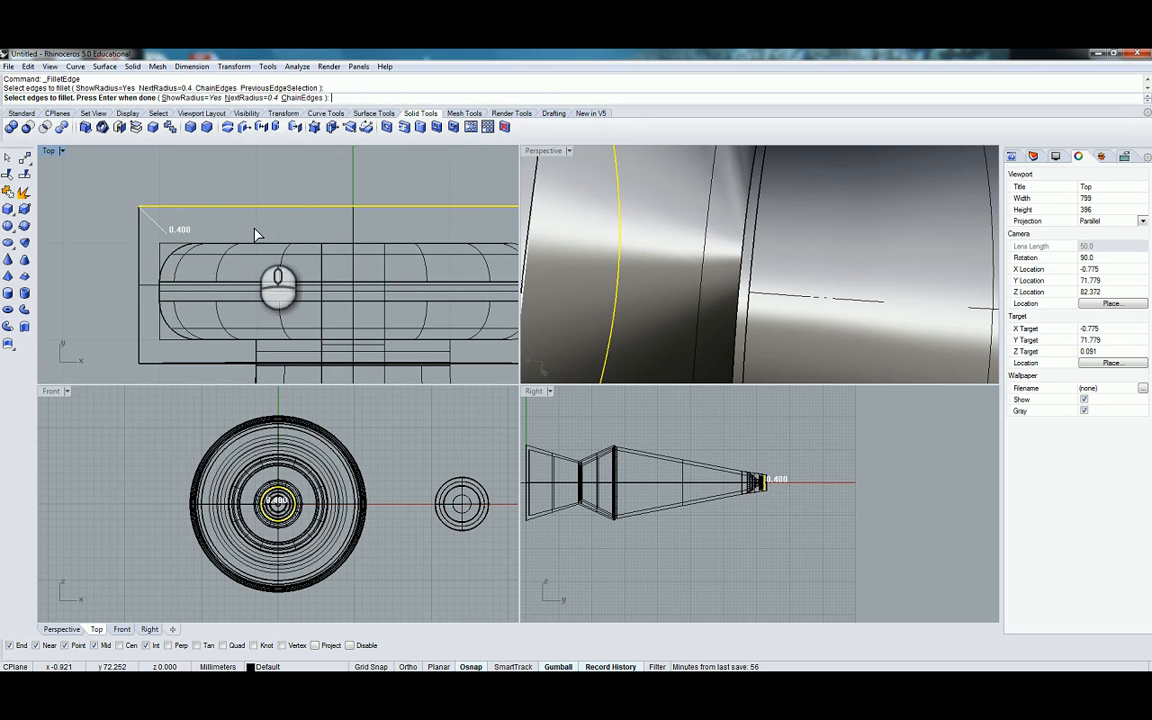
scroll(229, 210, down, 3)
click(197, 305)
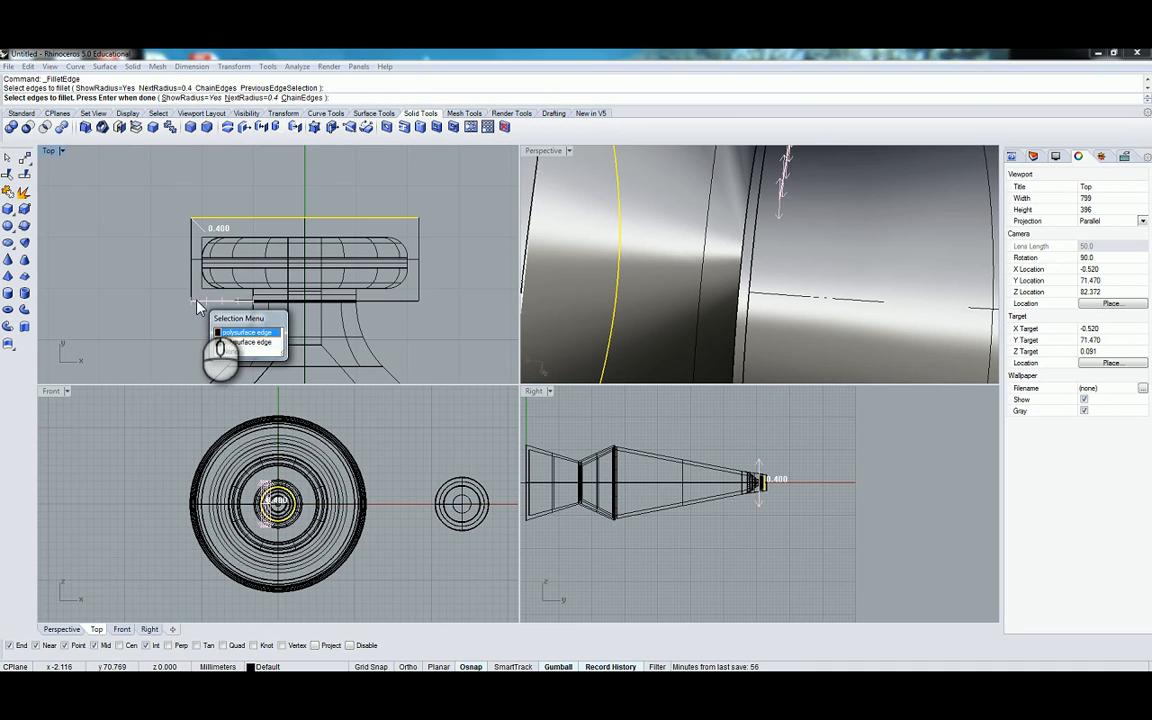
click(197, 305)
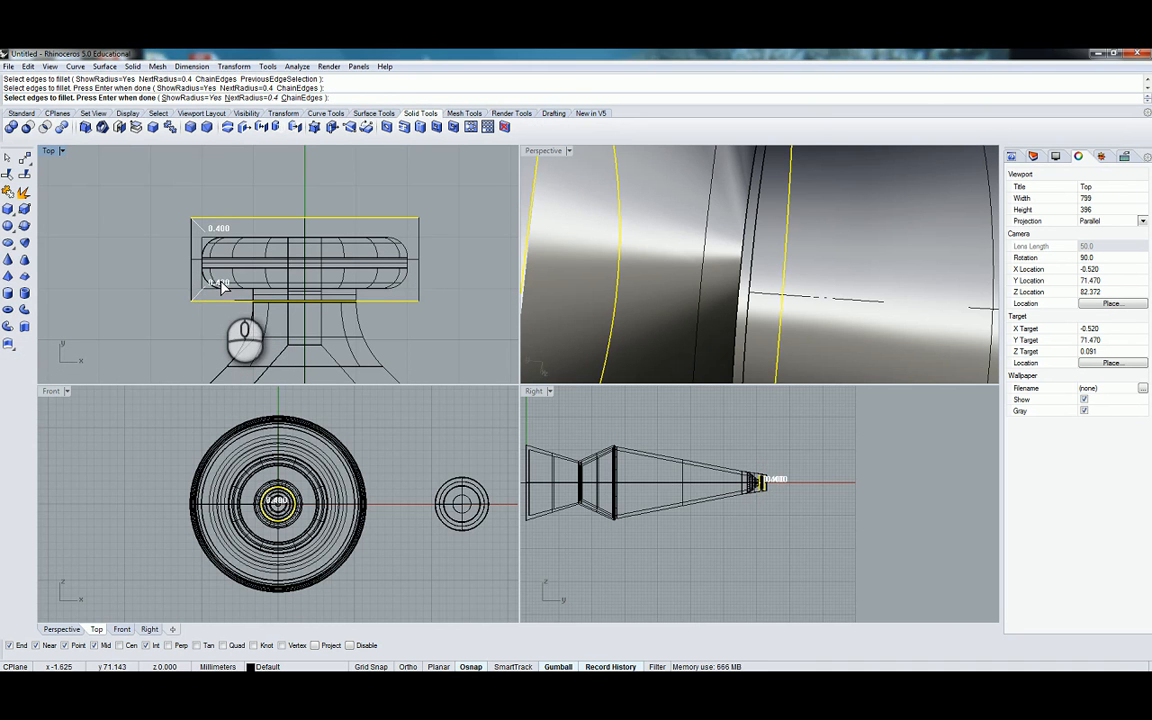
right_click(222, 283)
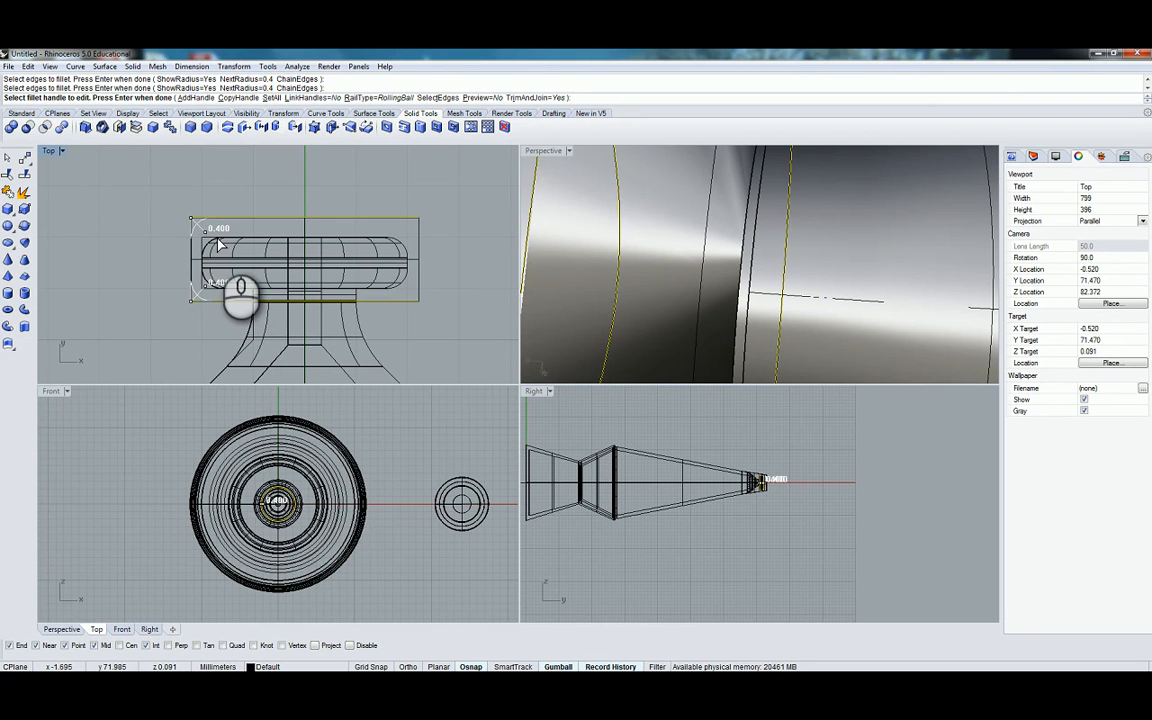
right_click(218, 245)
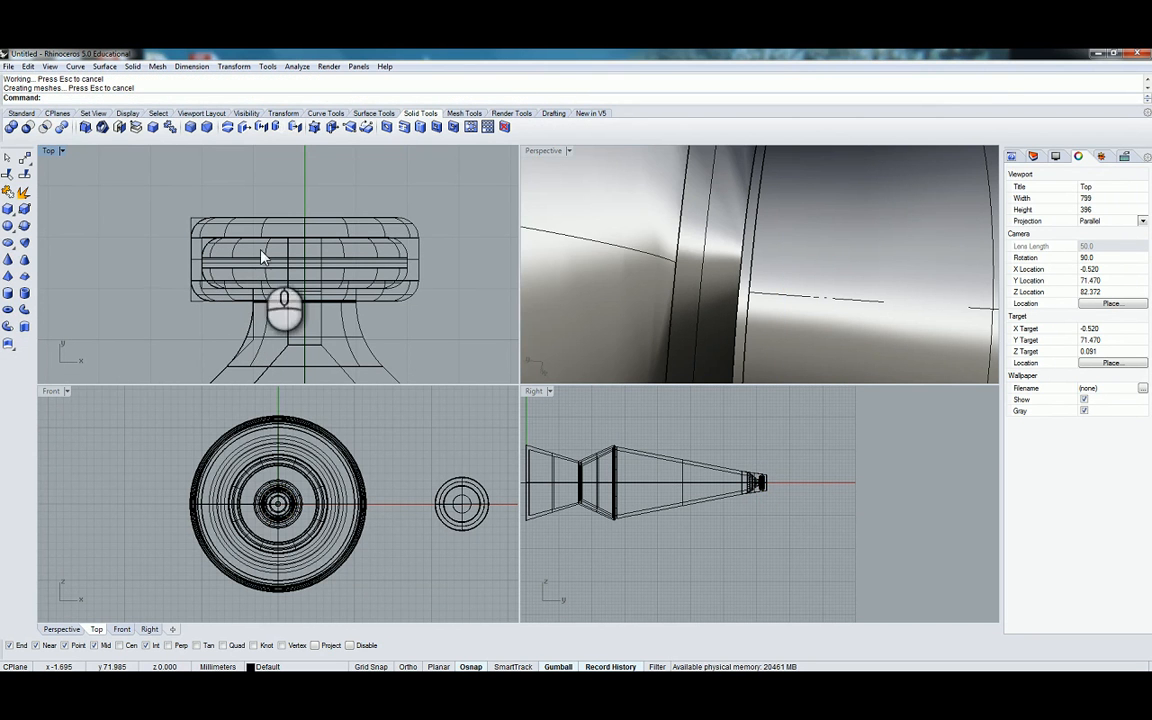
Move the separate tapered cap along the X axis in the Front view onto the bottle's centre
right_drag(625, 255, 705, 280)
scroll(705, 280, down, 4)
right_drag(615, 270, 635, 238)
scroll(614, 311, down, 5)
click(634, 238)
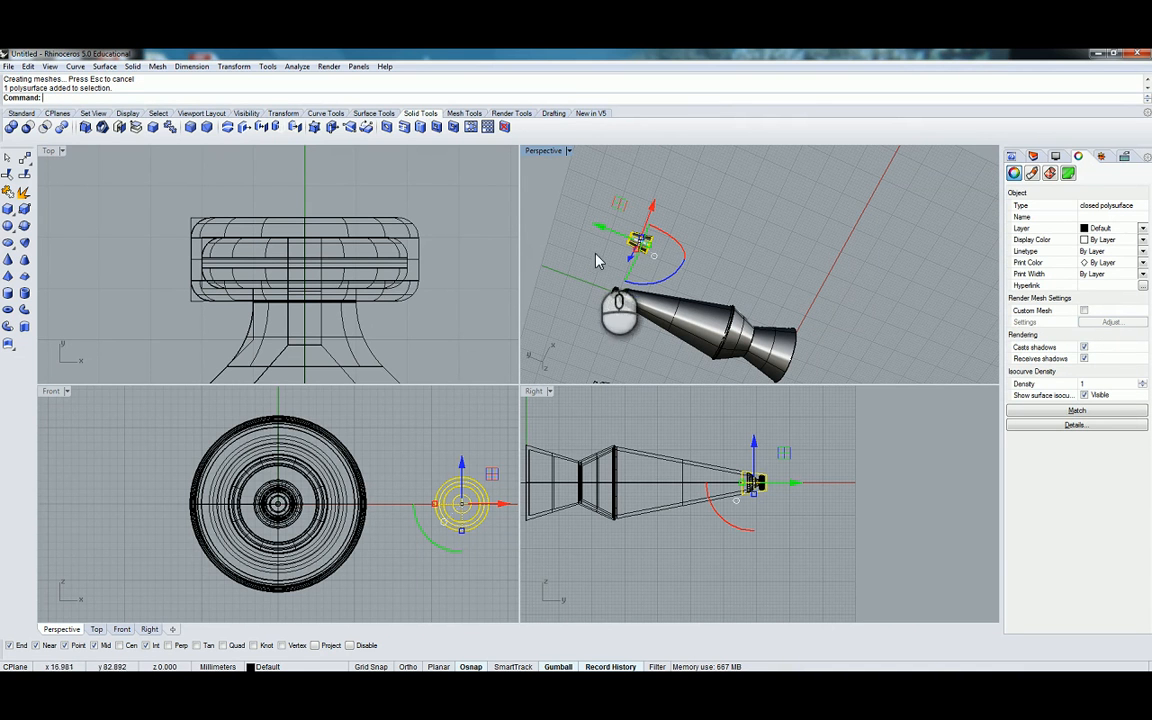
drag(463, 495, 322, 505)
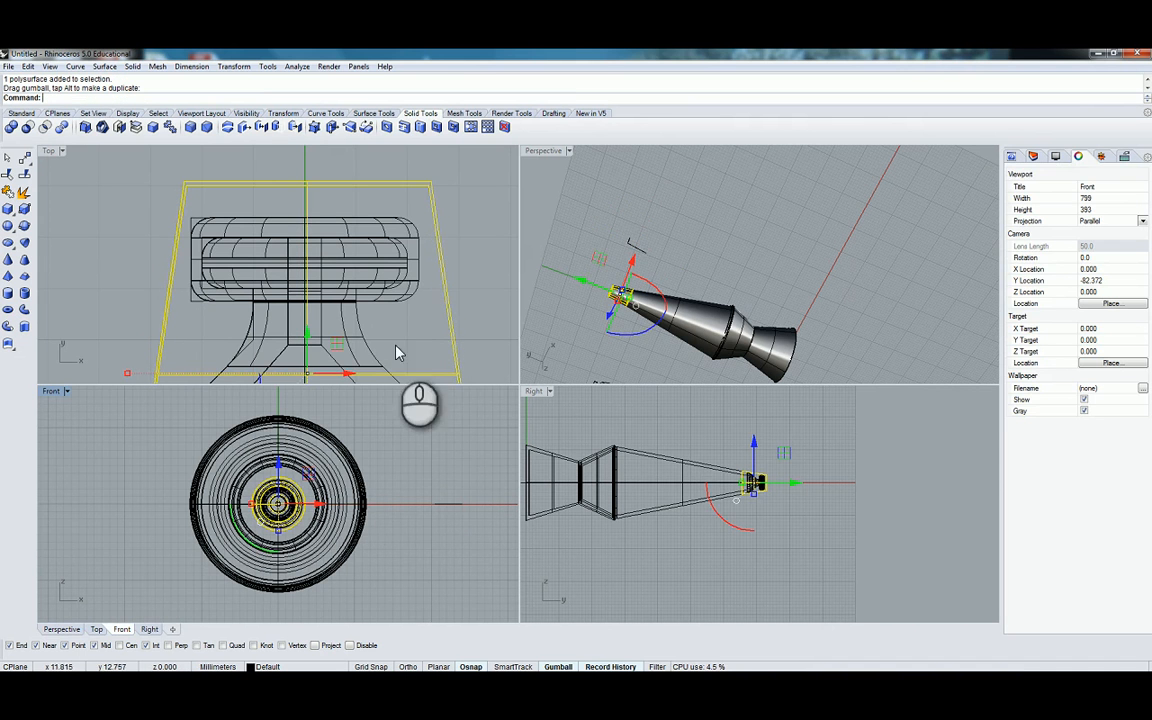
click(640, 190)
Nudge the tapered cap slightly along X in the Top view so that it is centred on the bottle's axis
right_drag(437, 306, 428, 138)
right_drag(430, 364, 236, 170)
click(462, 260)
right_drag(234, 226, 311, 136)
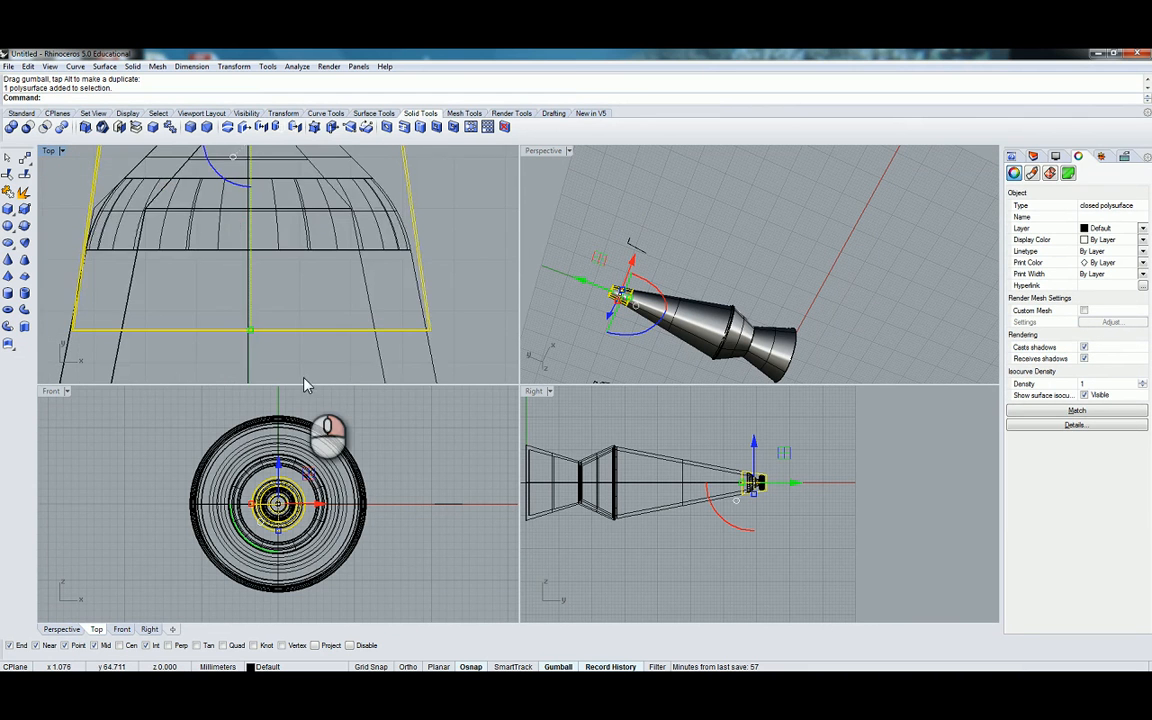
scroll(303, 379, down, 2)
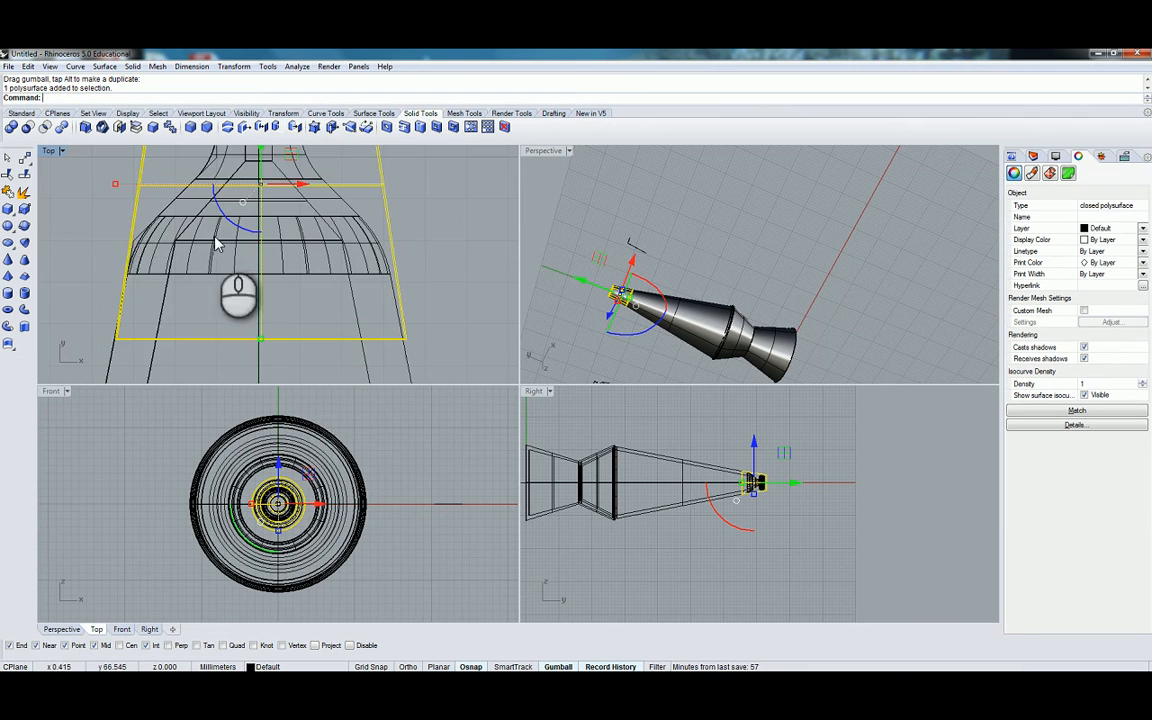
double_click(46, 151)
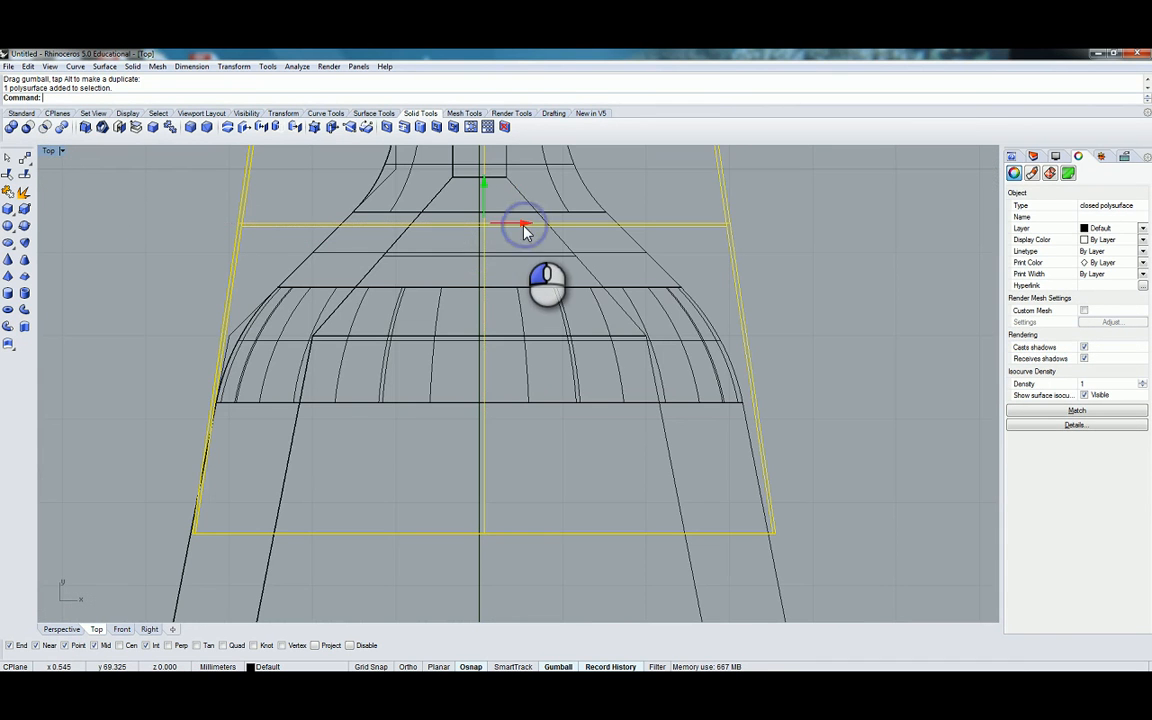
drag(527, 232, 492, 232)
click(126, 318)
Fillet the tapered cap's upper edges with a radius of about 0.17 on the outer edge and 0.2 on the inner edge
scroll(127, 325, down, 5)
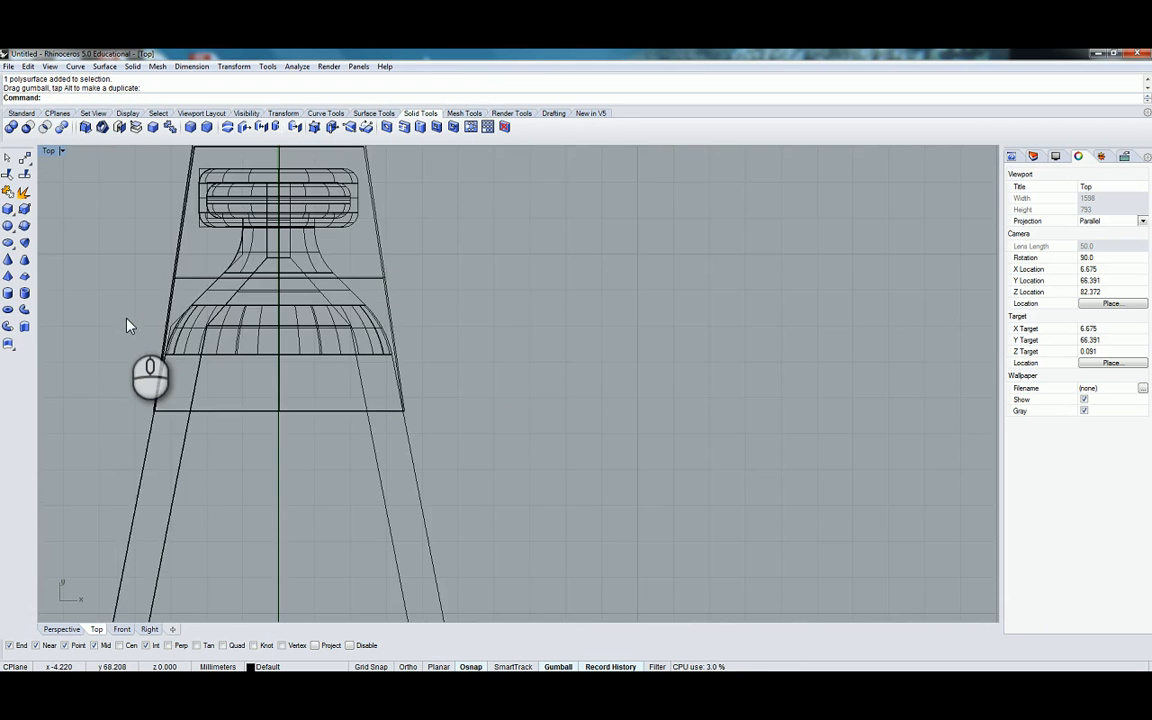
scroll(126, 325, up, 8)
right_drag(250, 248, 182, 274)
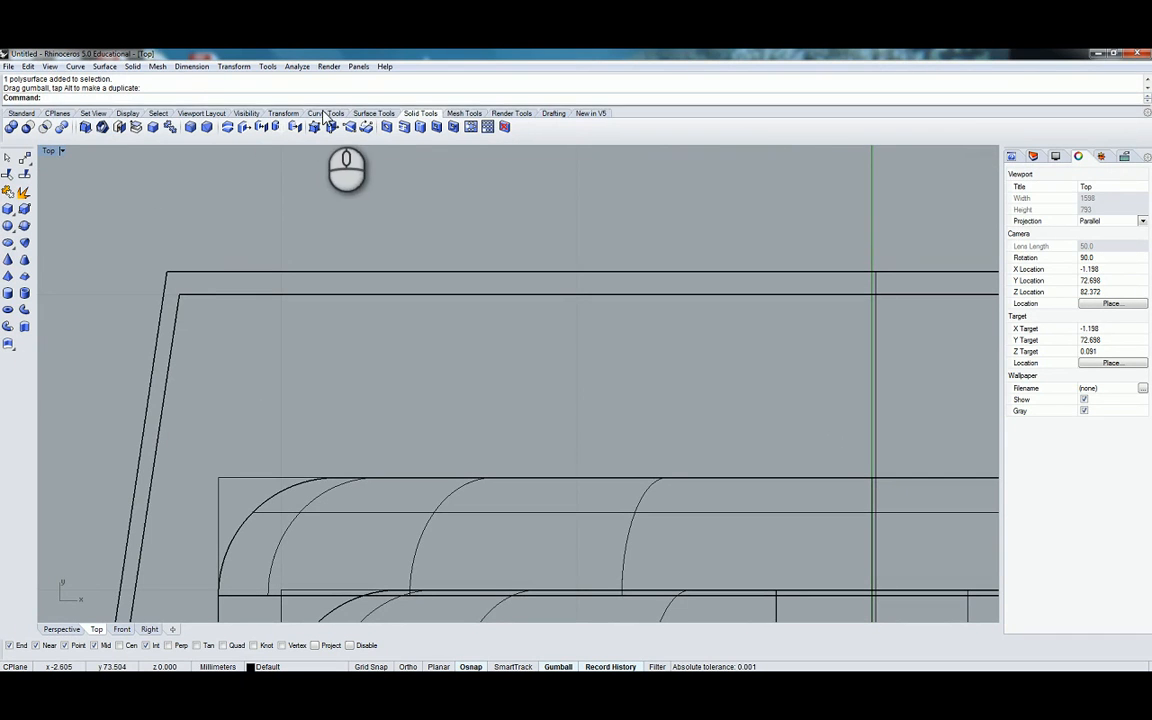
click(188, 128)
click(175, 270)
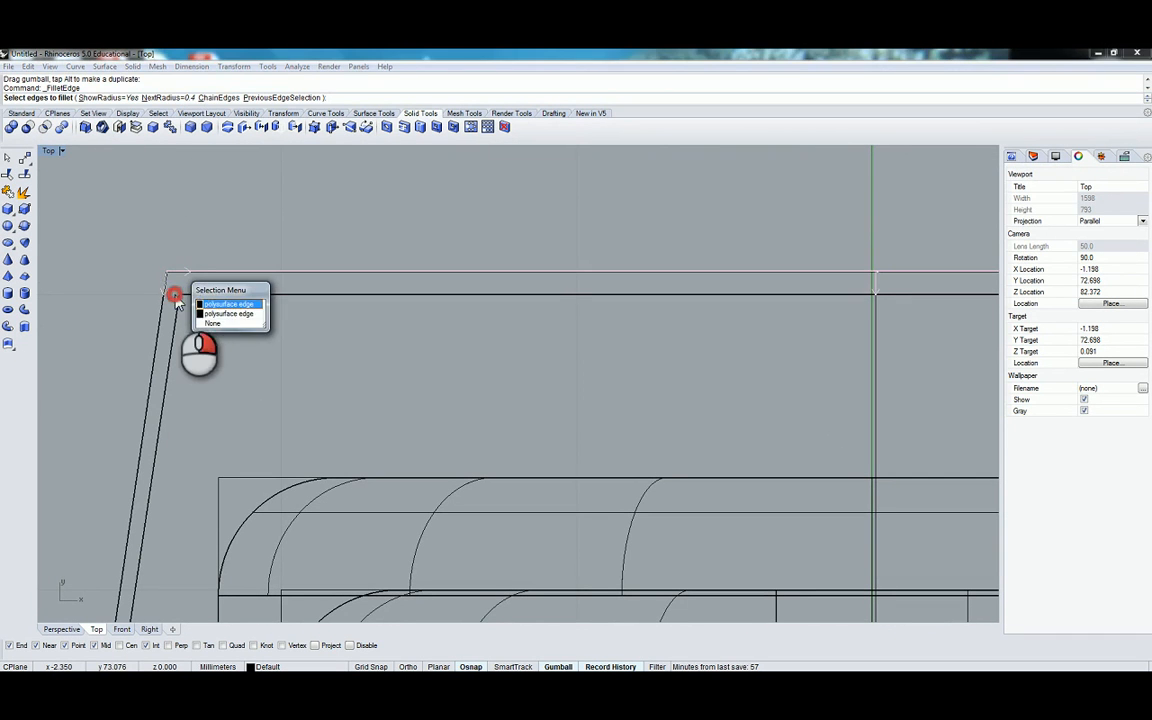
click(228, 303)
click(247, 294)
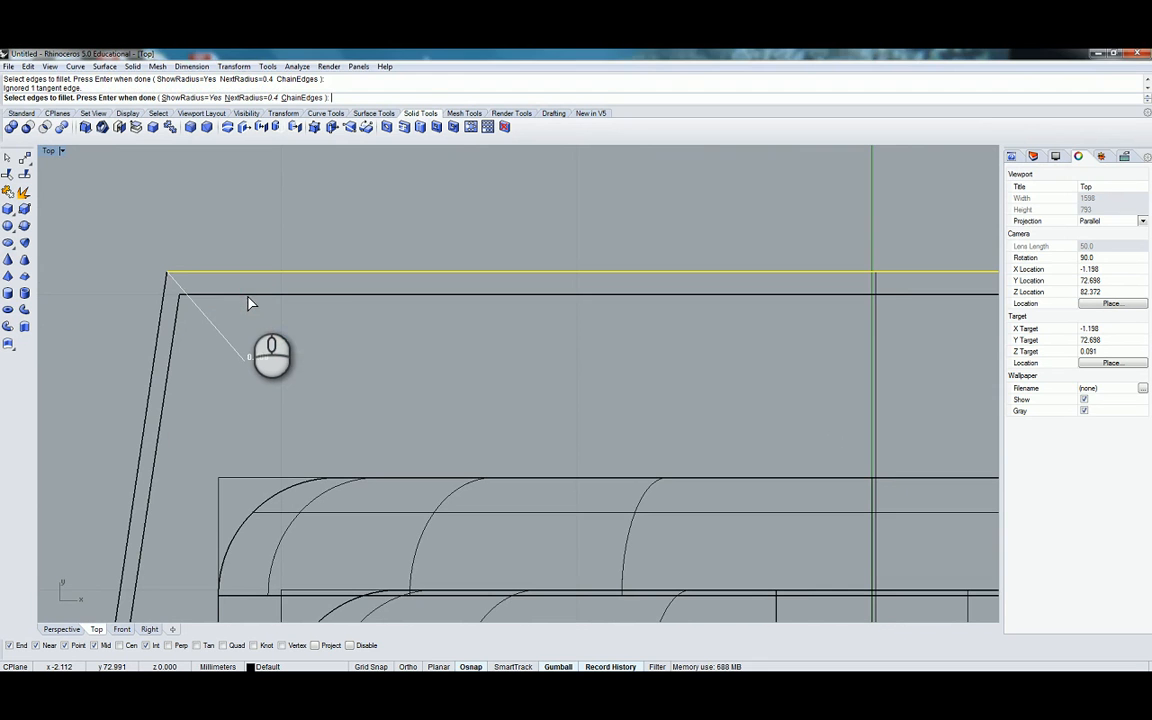
click(248, 295)
right_click(249, 294)
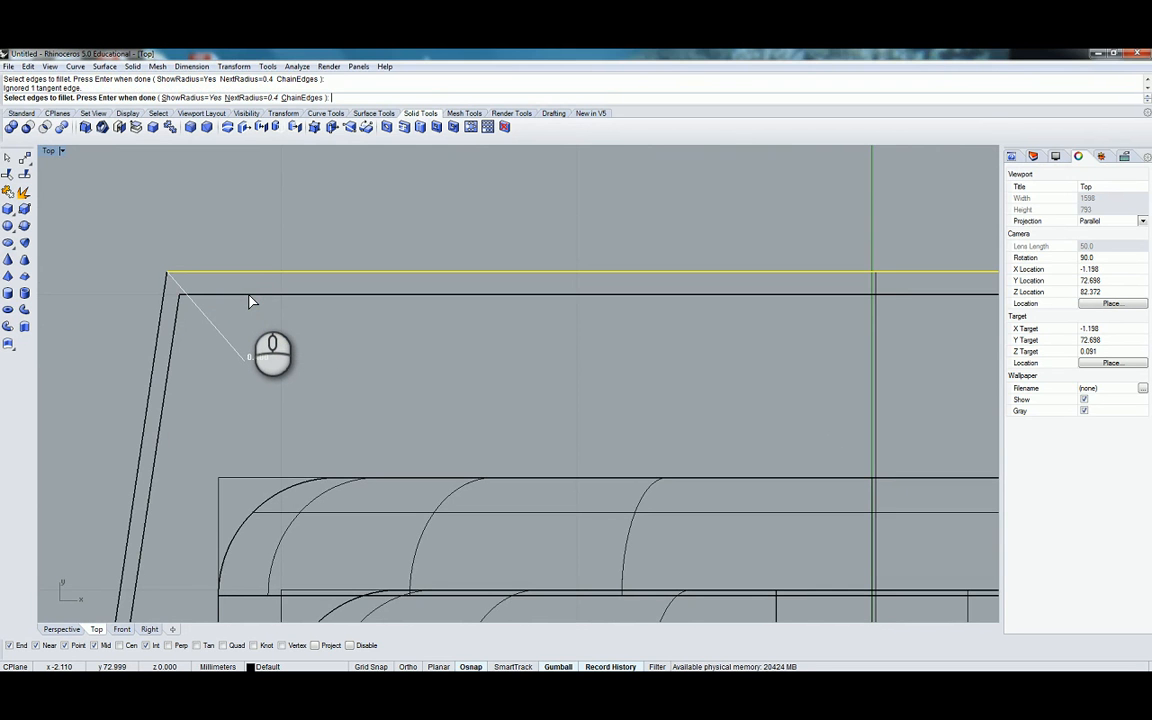
click(249, 298)
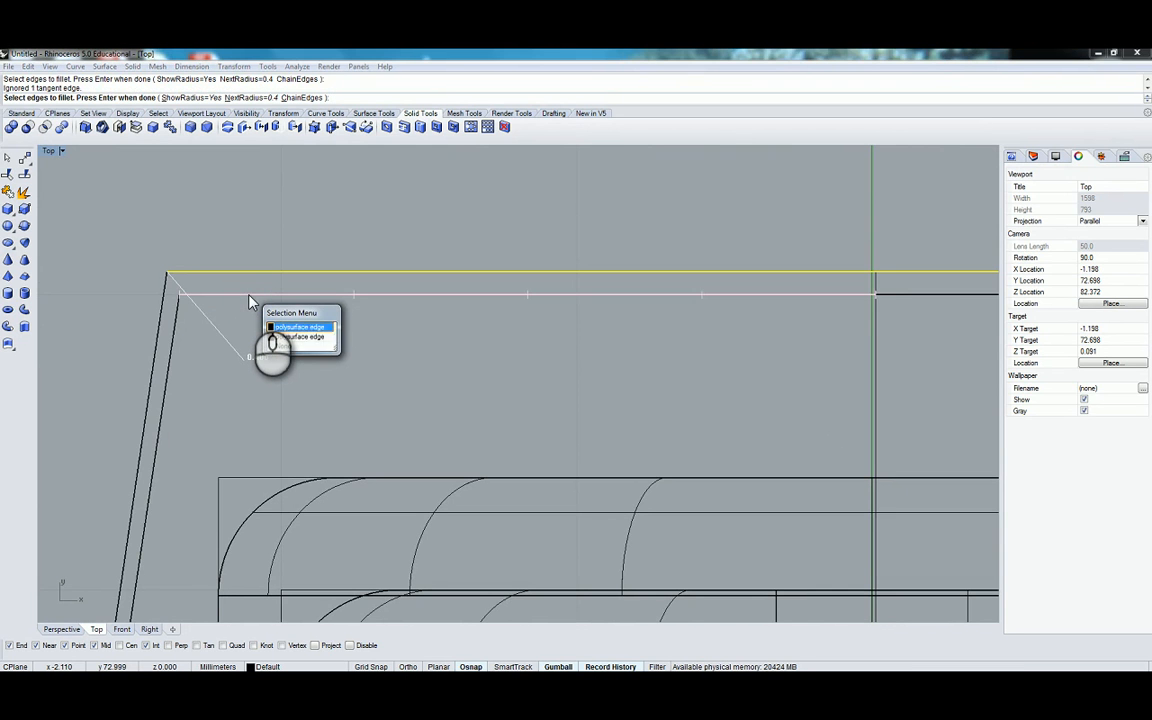
click(249, 298)
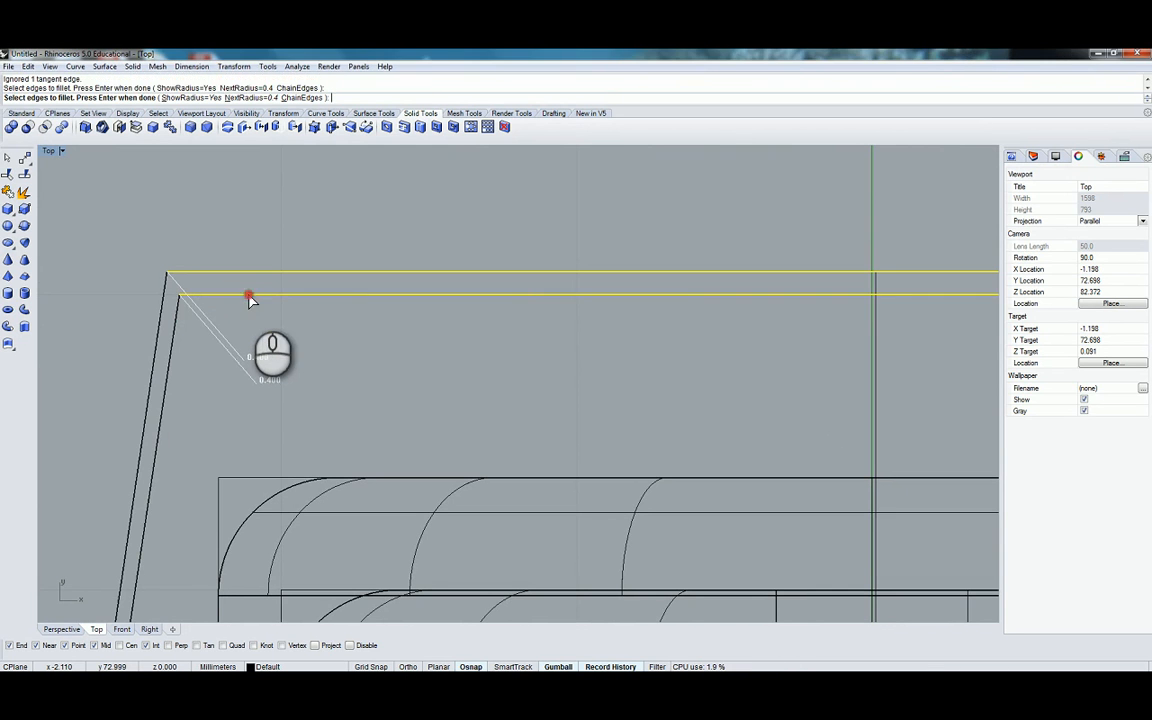
right_click(256, 393)
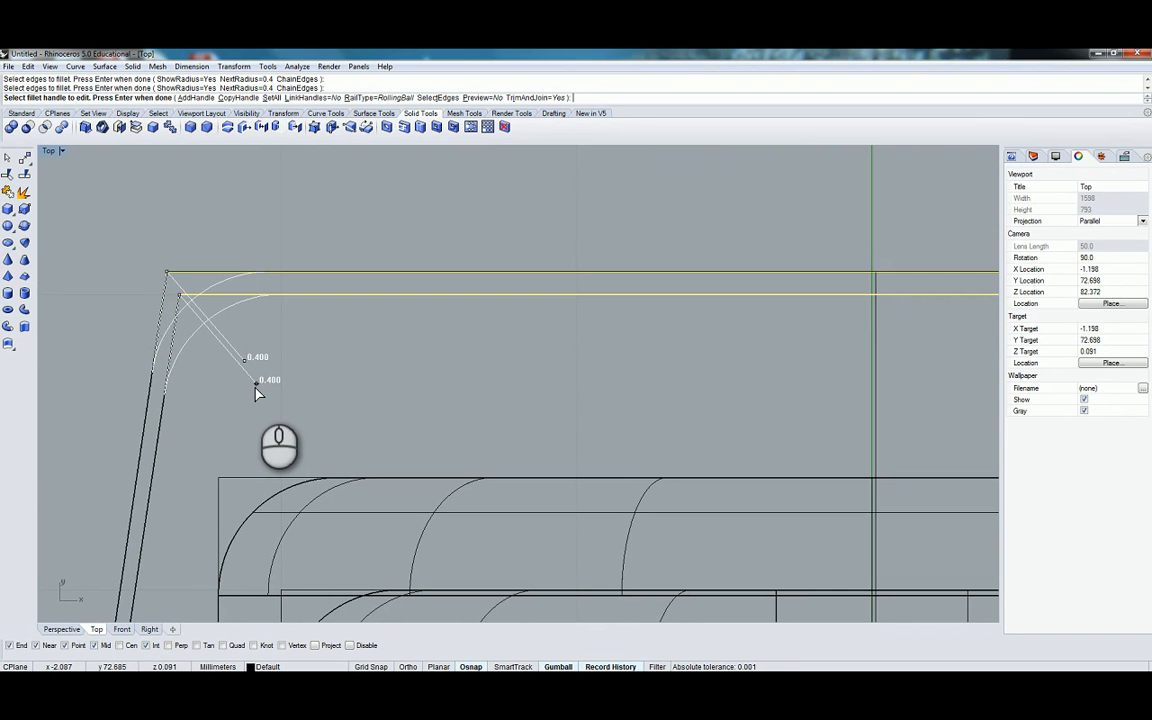
click(243, 360)
drag(243, 362, 193, 318)
drag(258, 384, 210, 345)
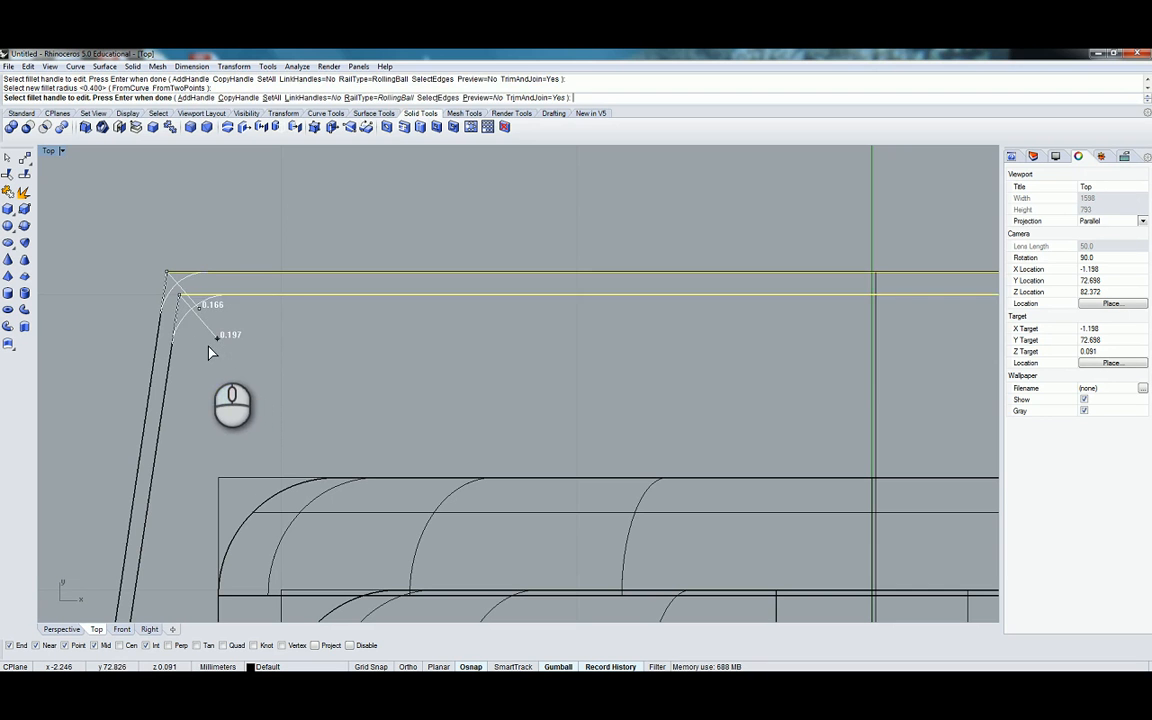
right_click(255, 394)
Inspect the filleted cap and the whole lamp profile down to its base in the Top view
scroll(250, 395, down, 5)
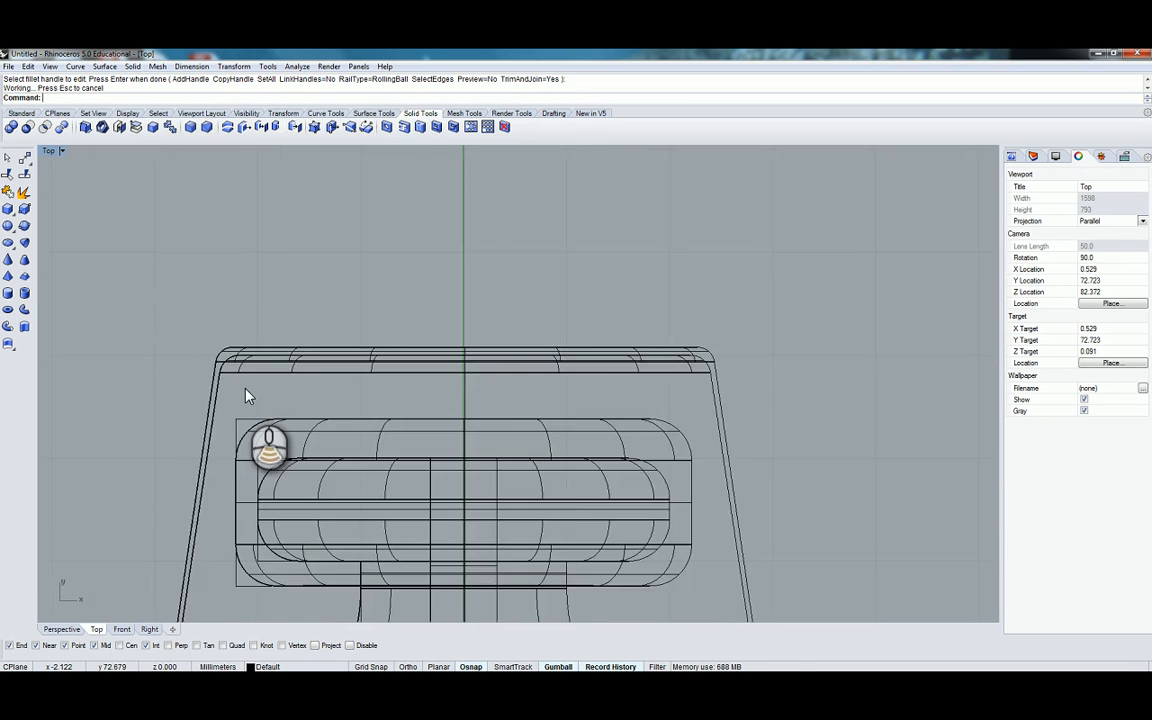
right_drag(229, 403, 260, 267)
scroll(262, 277, down, 10)
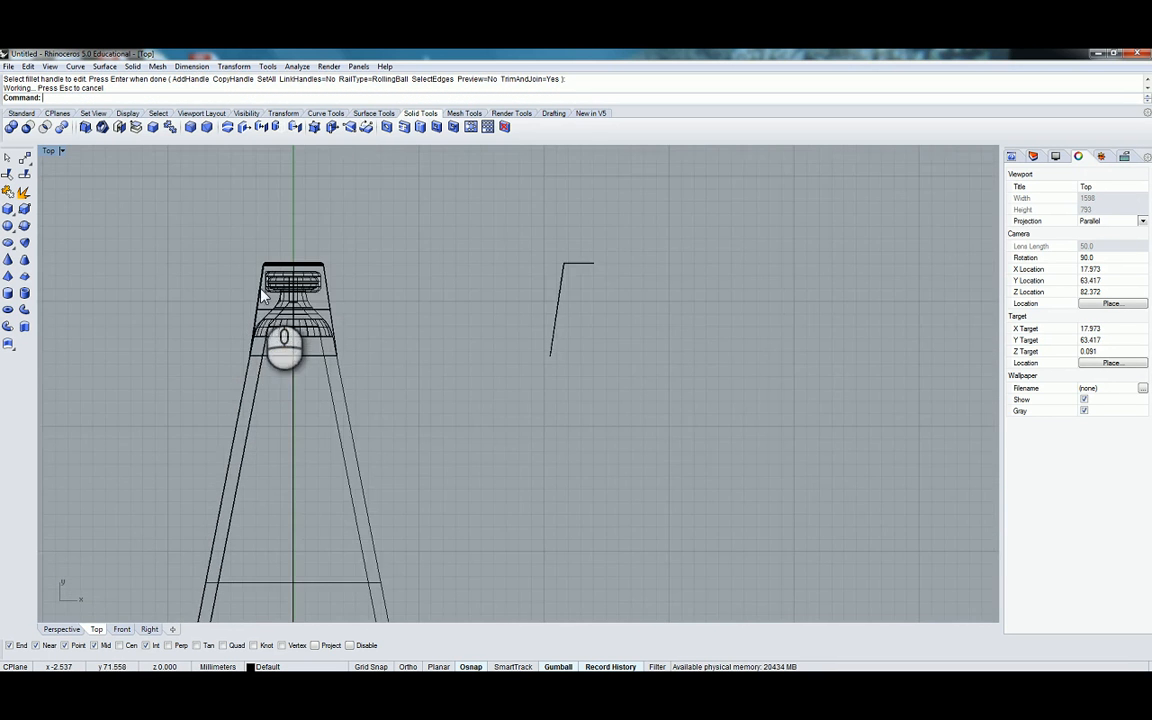
scroll(264, 342, up, 8)
scroll(267, 355, up, 3)
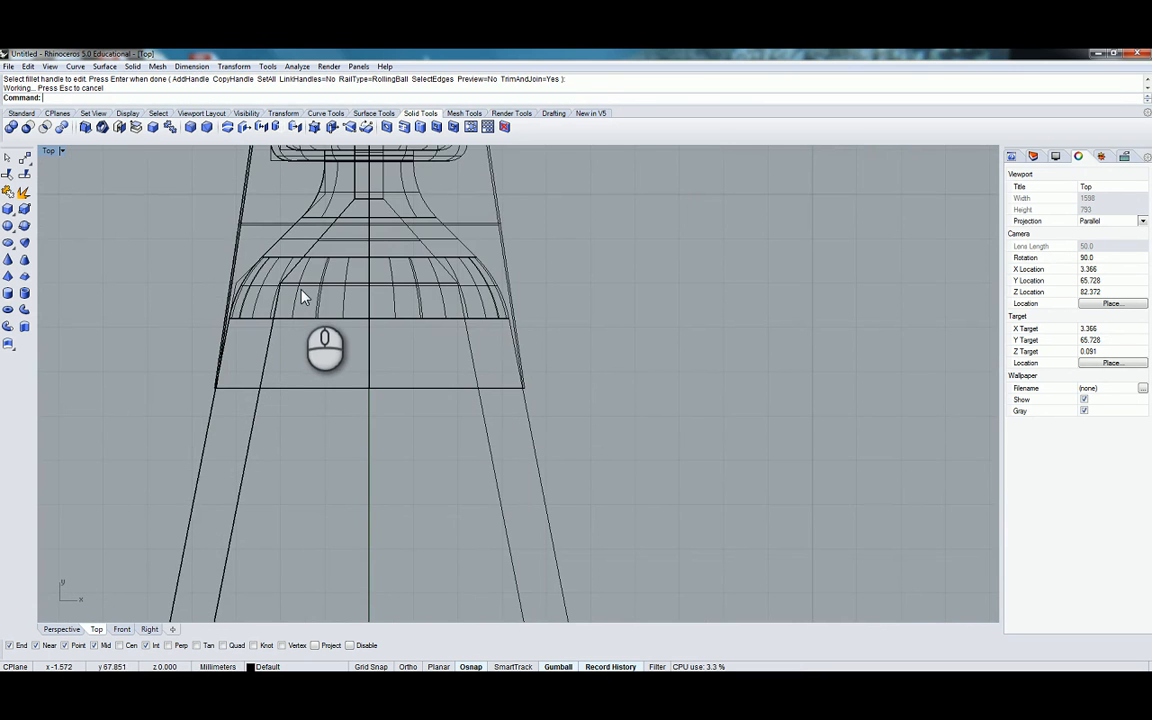
scroll(303, 290, down, 5)
right_drag(303, 290, 332, 194)
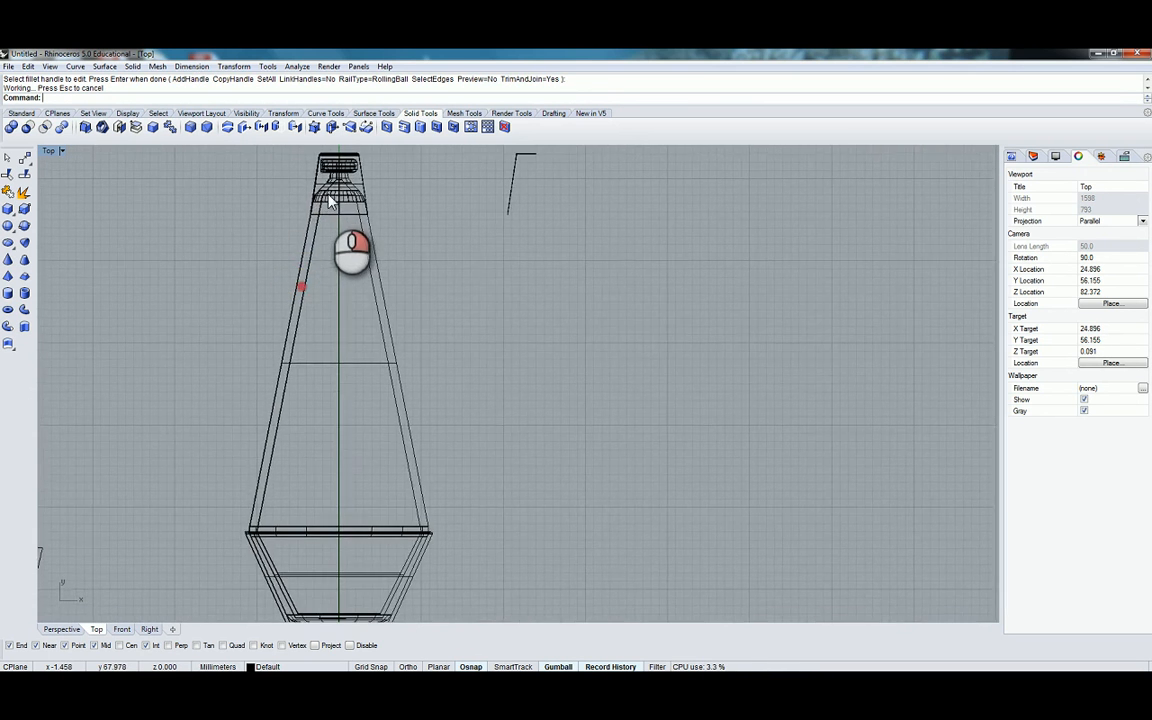
scroll(332, 194, down, 4)
scroll(314, 534, up, 2)
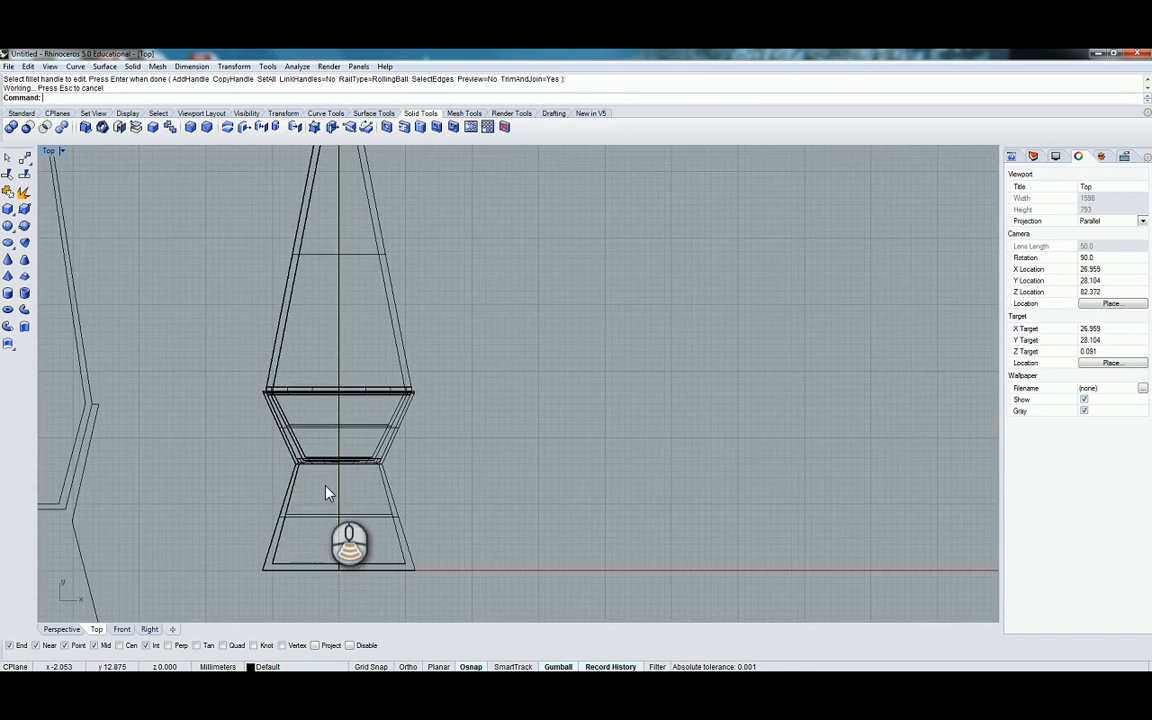
scroll(325, 487, down, 6)
Hide the cap's profile curve and the bottle's profile curves lying beside the solid model
double_click(44, 156)
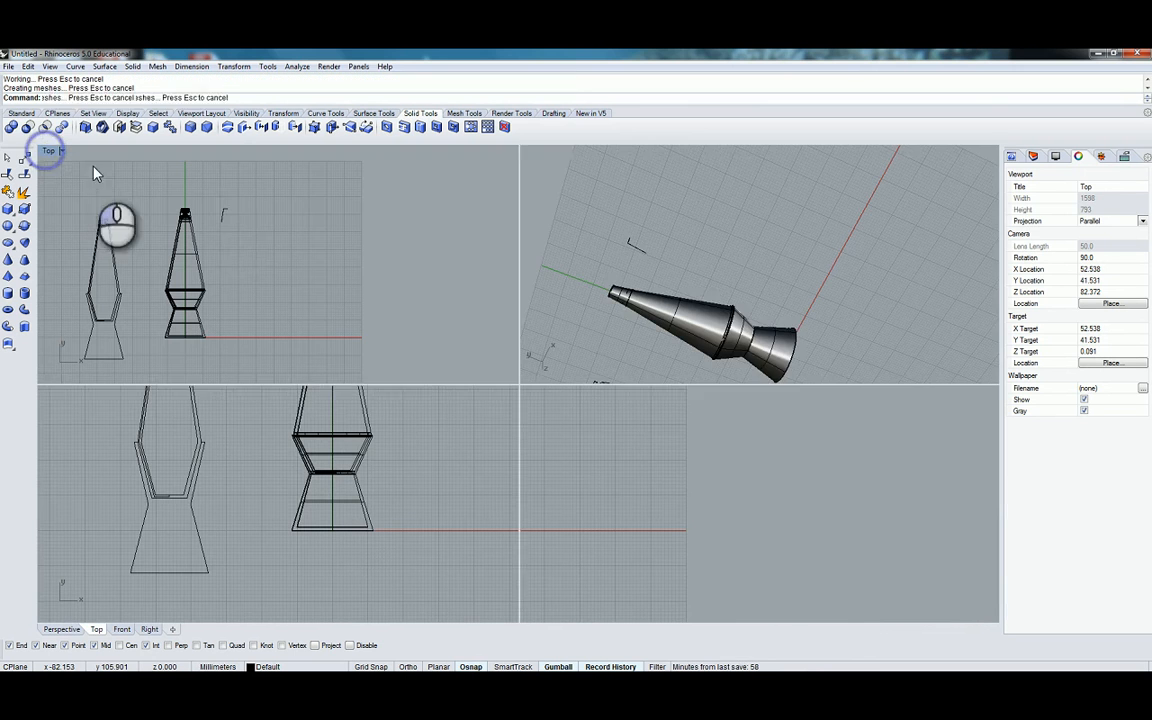
right_drag(726, 213, 641, 228)
click(641, 228)
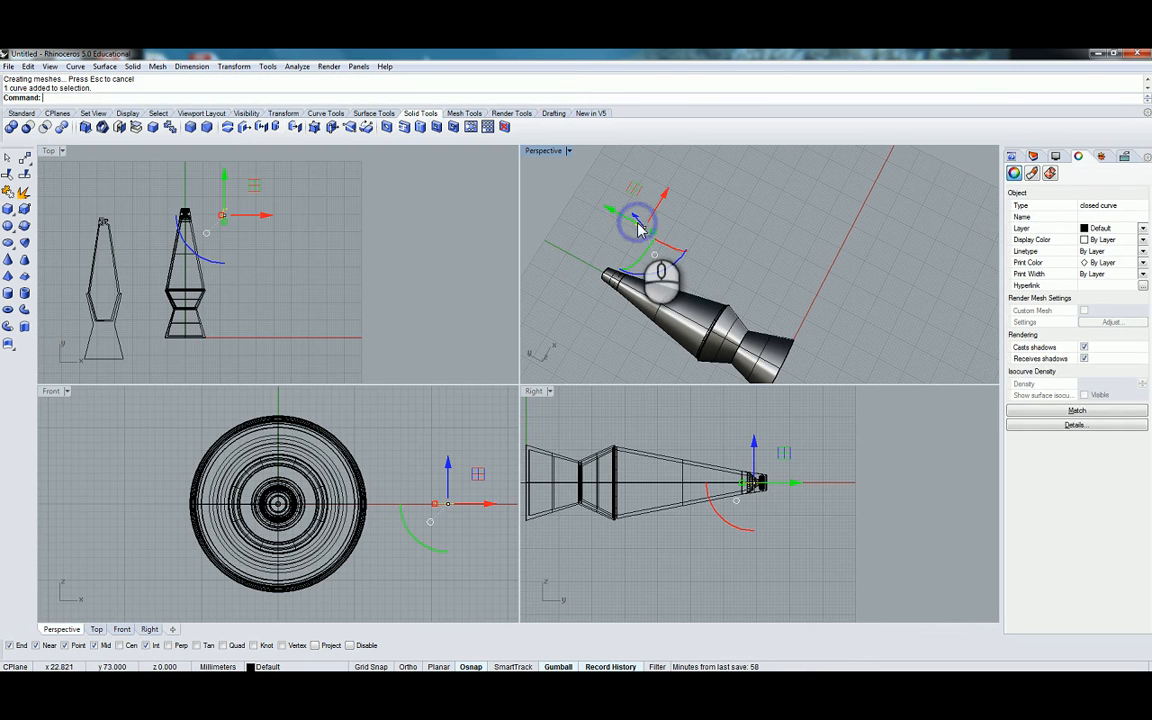
click(18, 113)
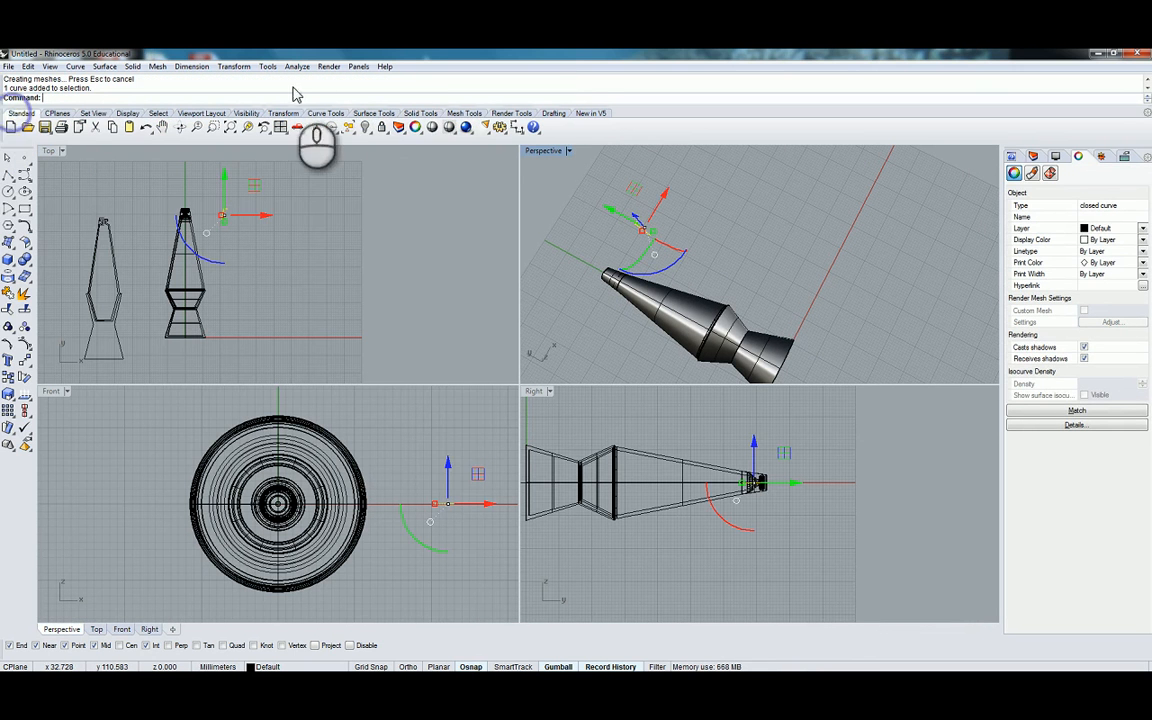
click(316, 127)
drag(62, 196, 133, 386)
click(336, 126)
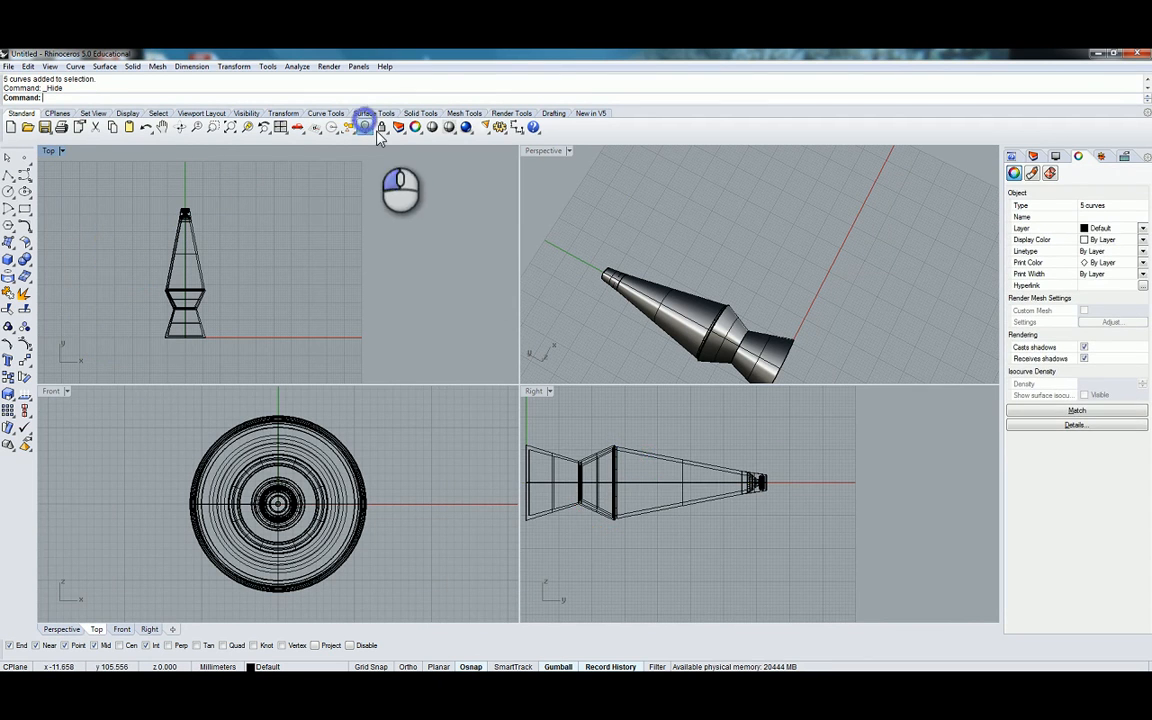
Examine the assembled lamp model from different angles in an enlarged Perspective view
double_click(543, 151)
scroll(240, 380, down, 8)
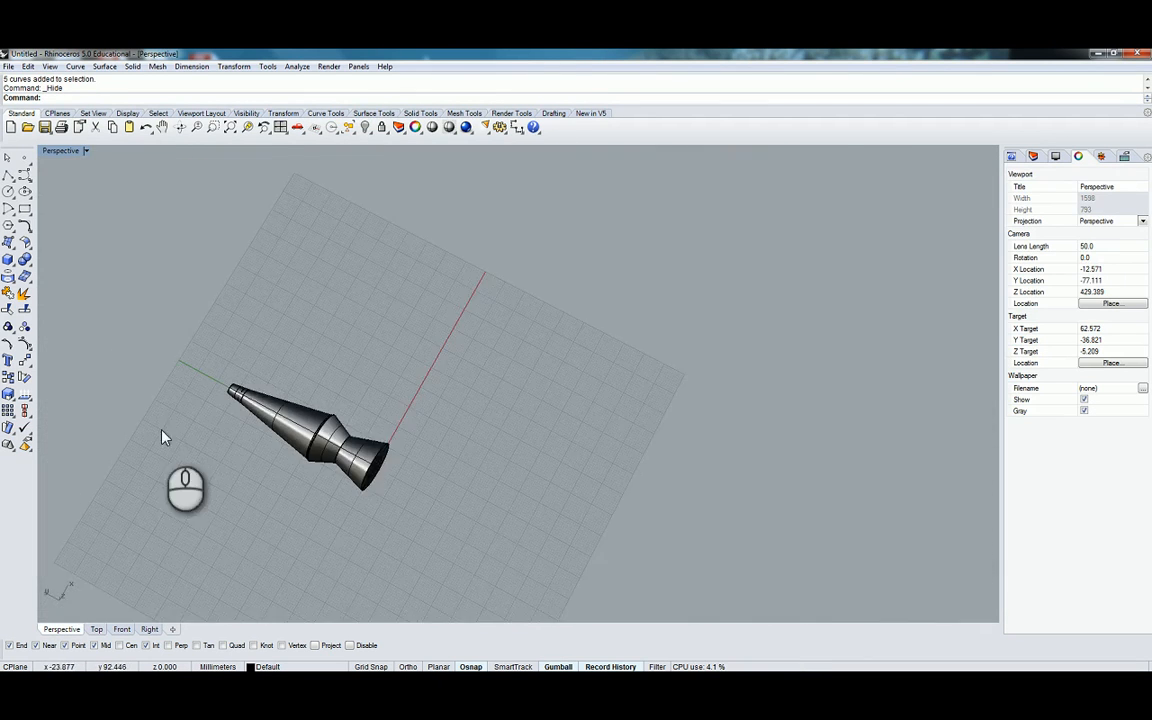
scroll(163, 444, up, 8)
right_drag(180, 438, 400, 585)
scroll(401, 500, down, 2)
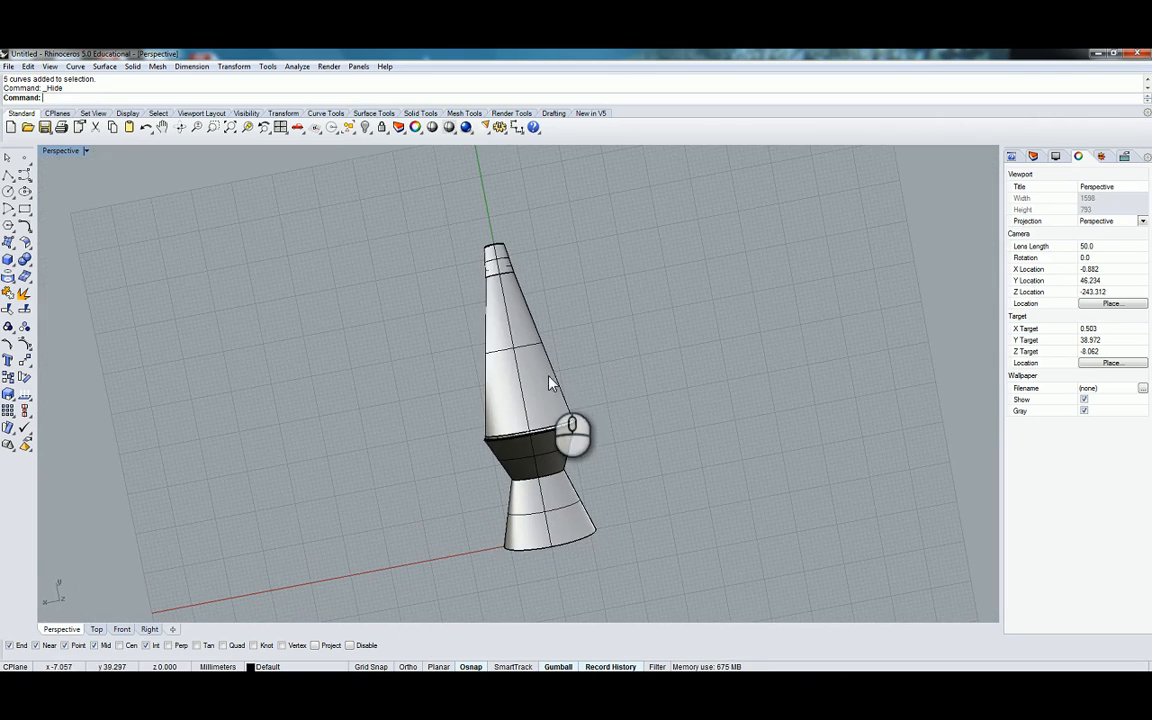
click(525, 335)
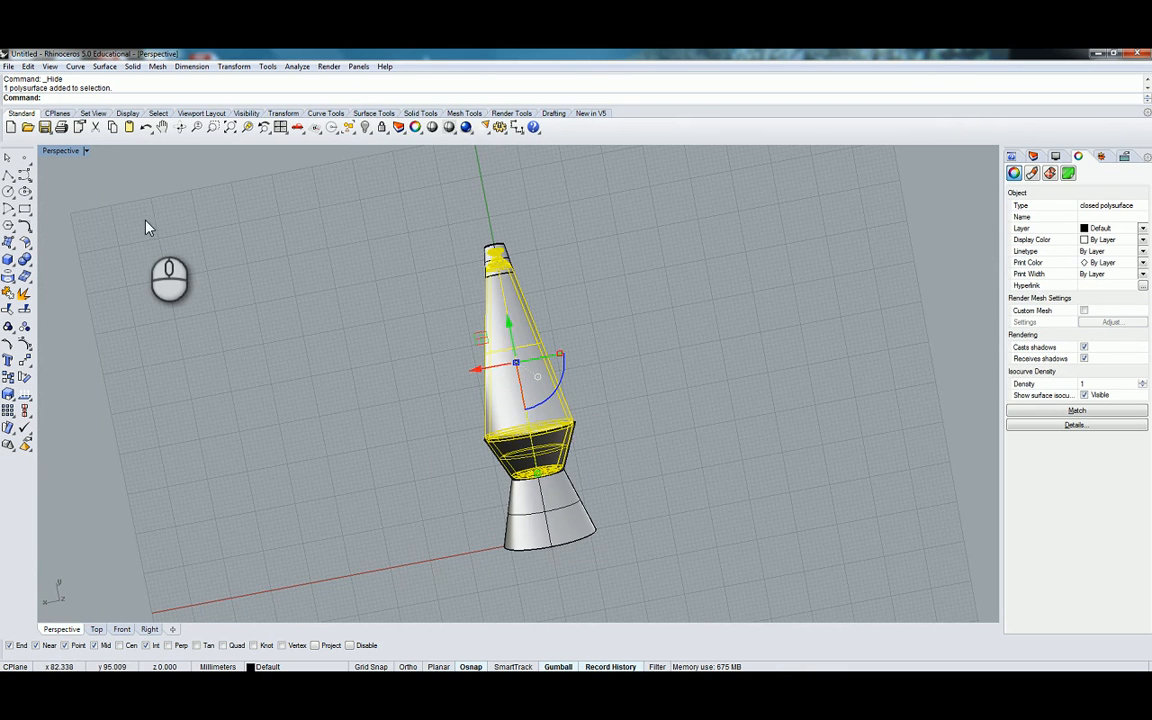
right_drag(157, 260, 198, 281)
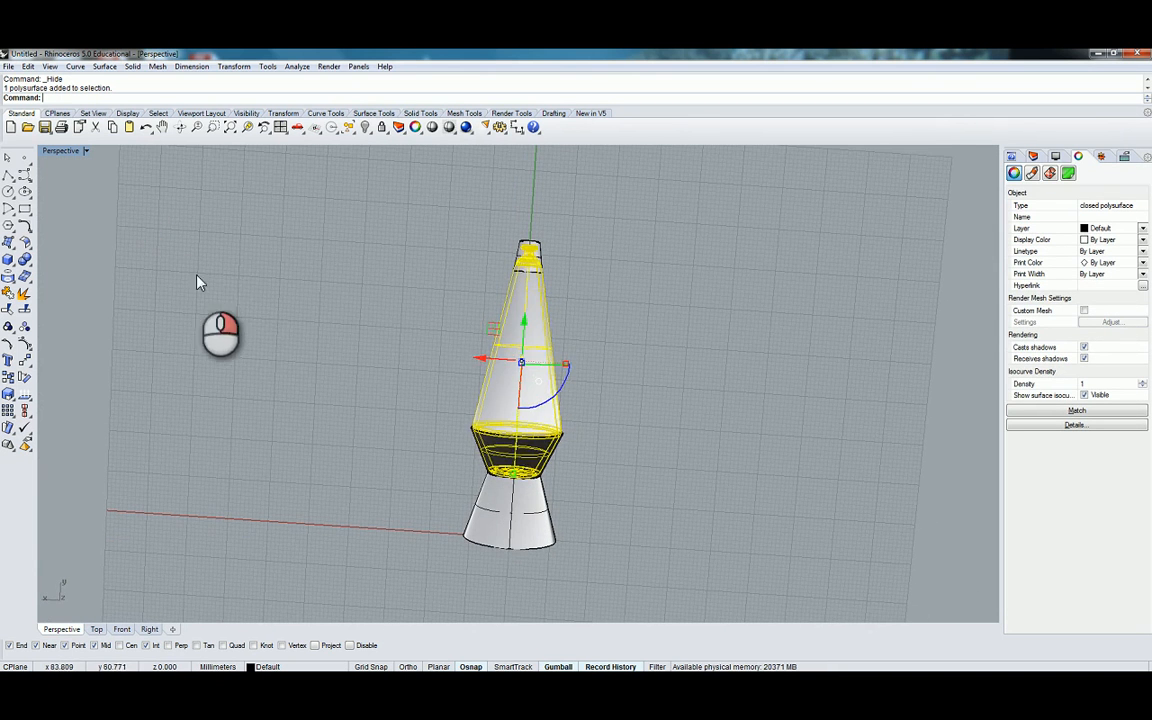
click(239, 288)
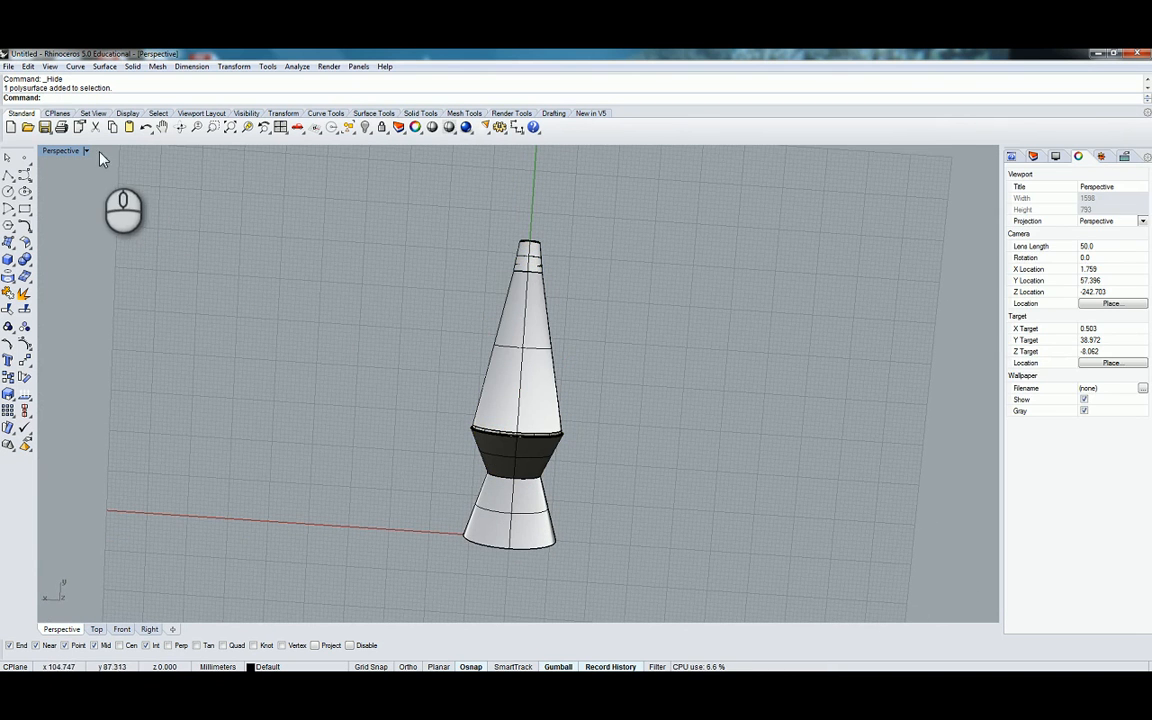
Rotate the entire lamp model 90 degrees about the centre of its base in the Right view so that it stands upright
double_click(62, 151)
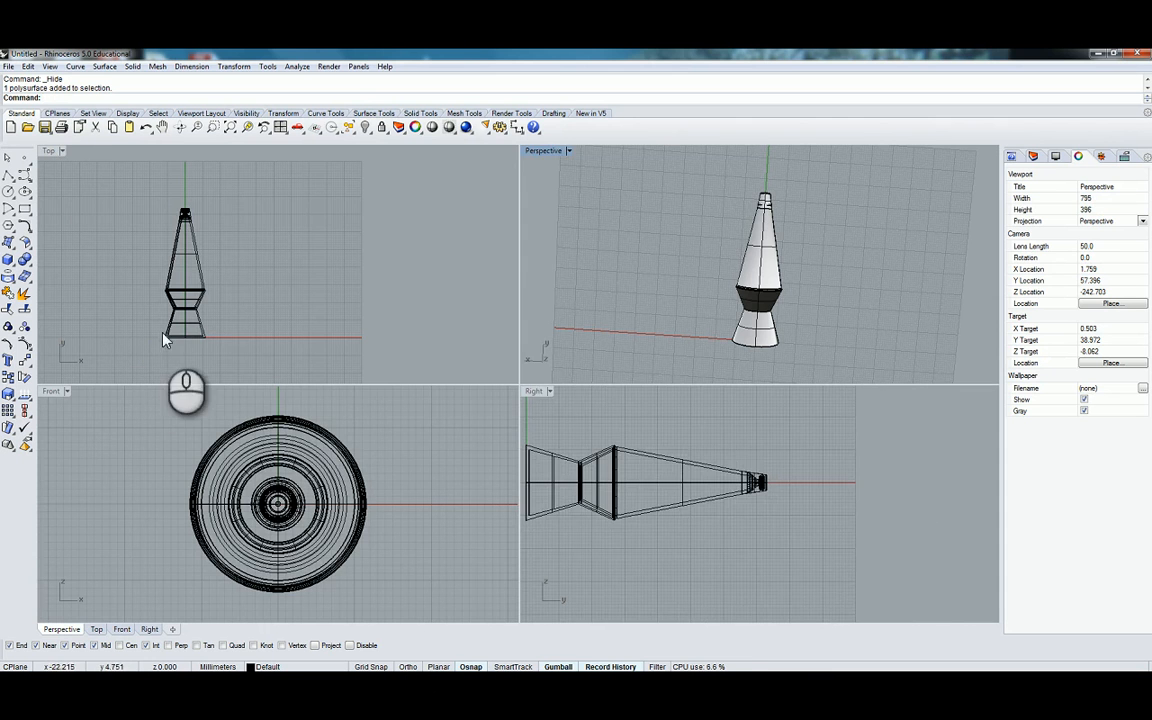
right_drag(548, 468, 647, 501)
drag(603, 448, 873, 625)
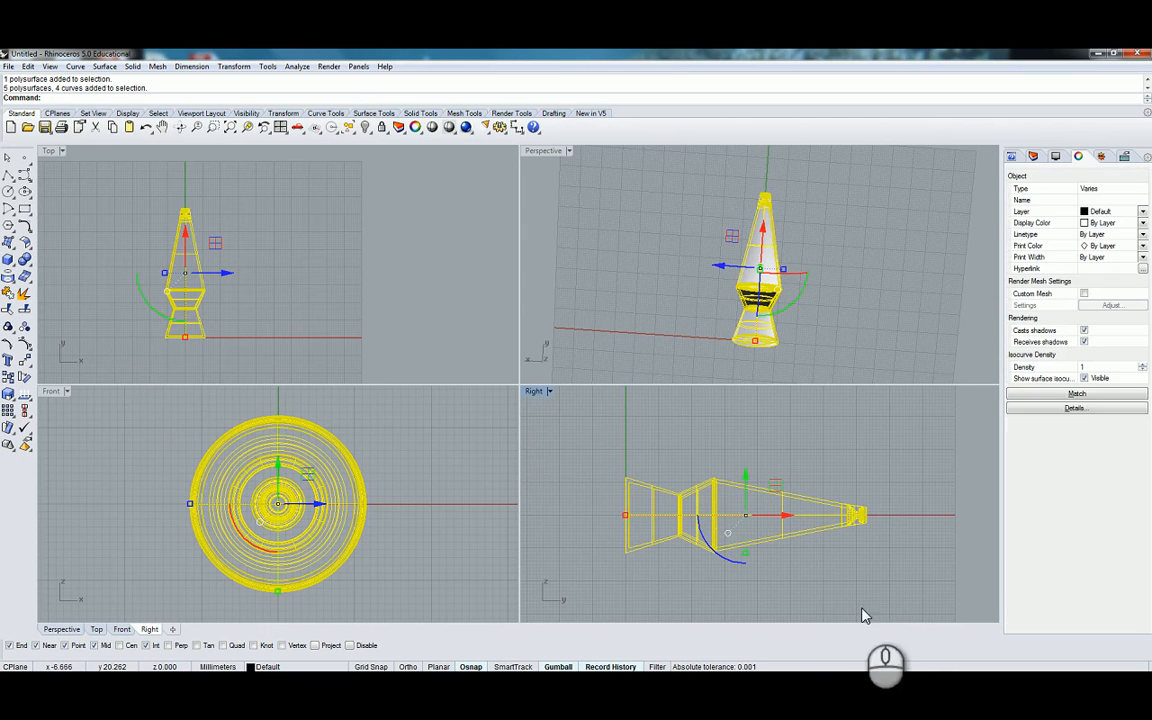
click(24, 378)
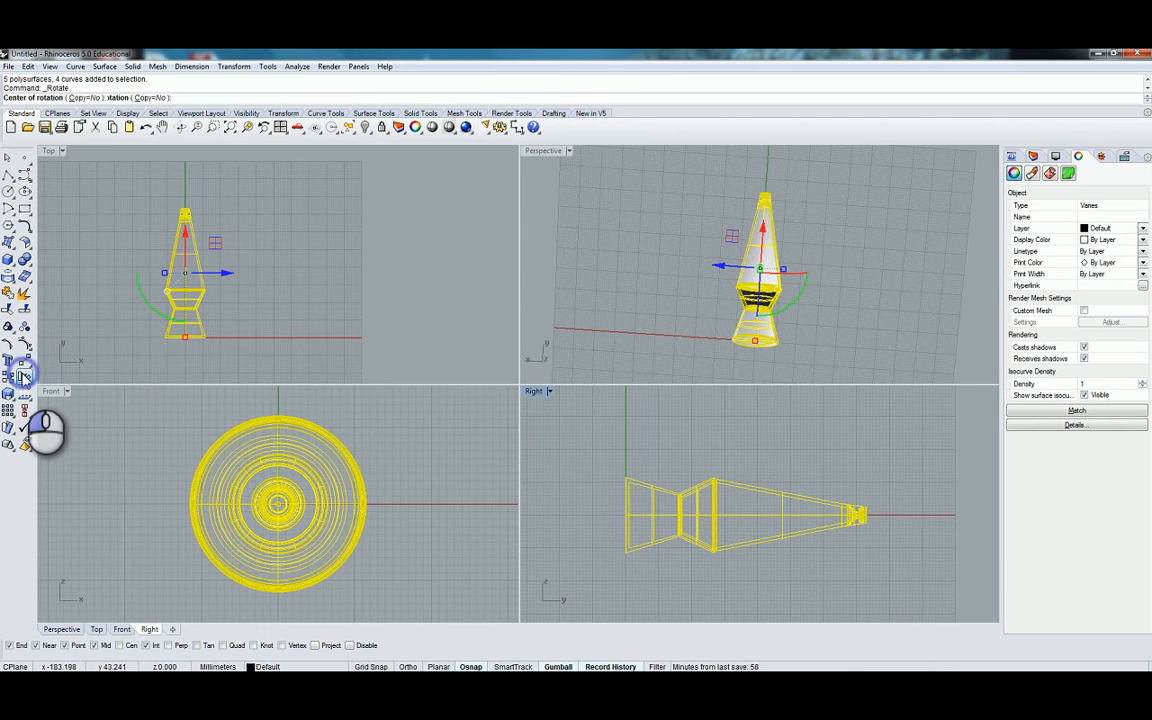
scroll(617, 514, up, 5)
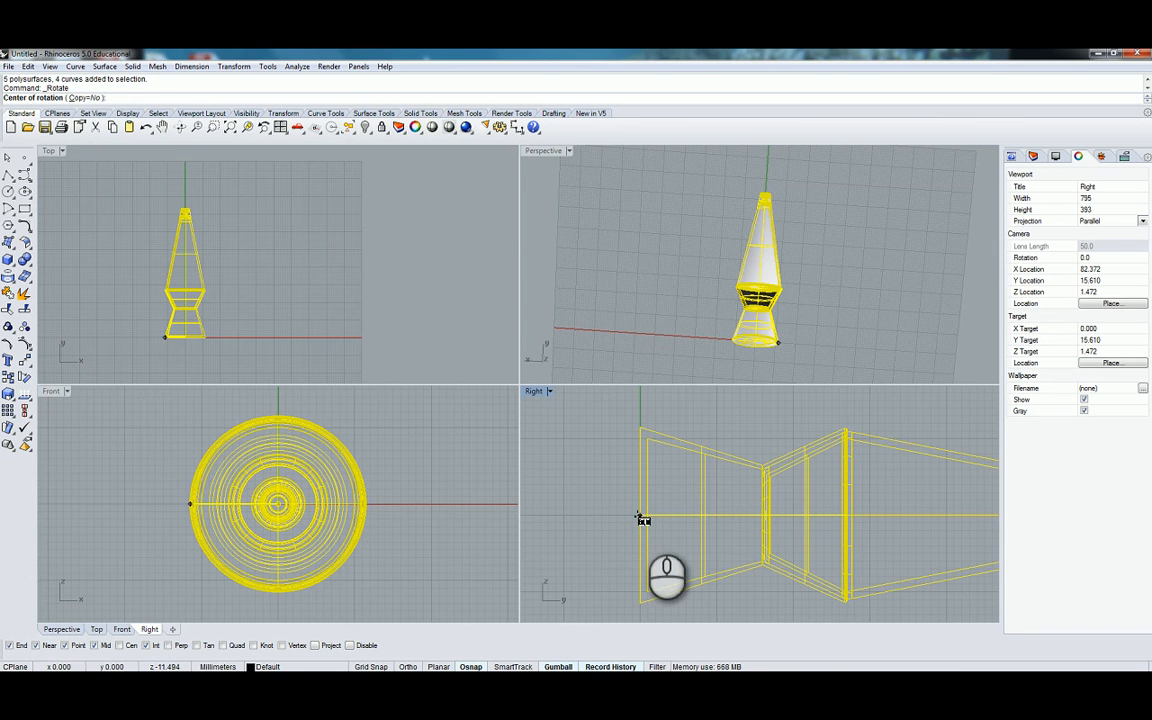
click(639, 516)
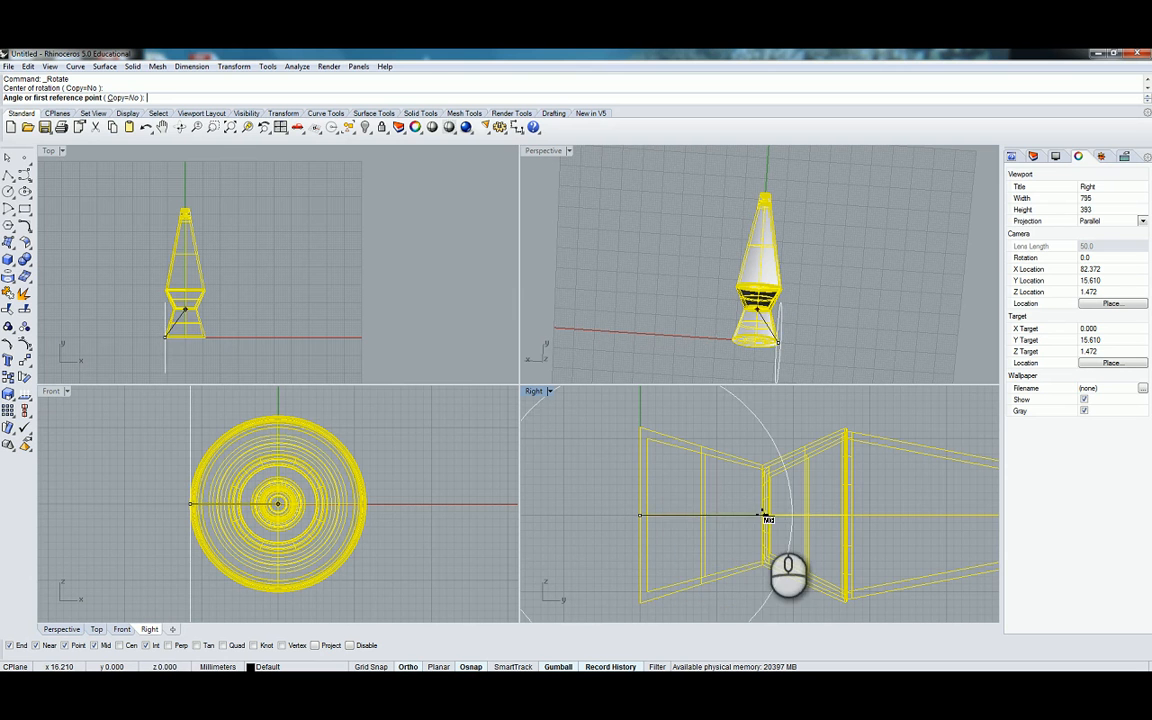
click(763, 440)
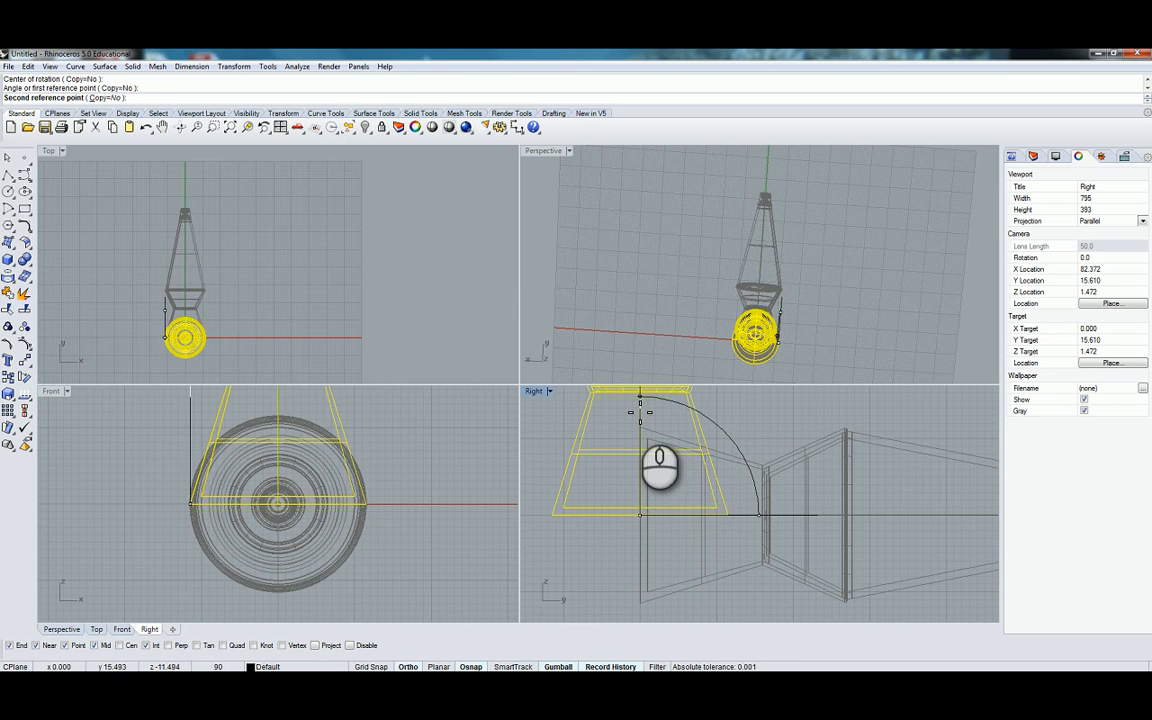
click(640, 410)
click(640, 280)
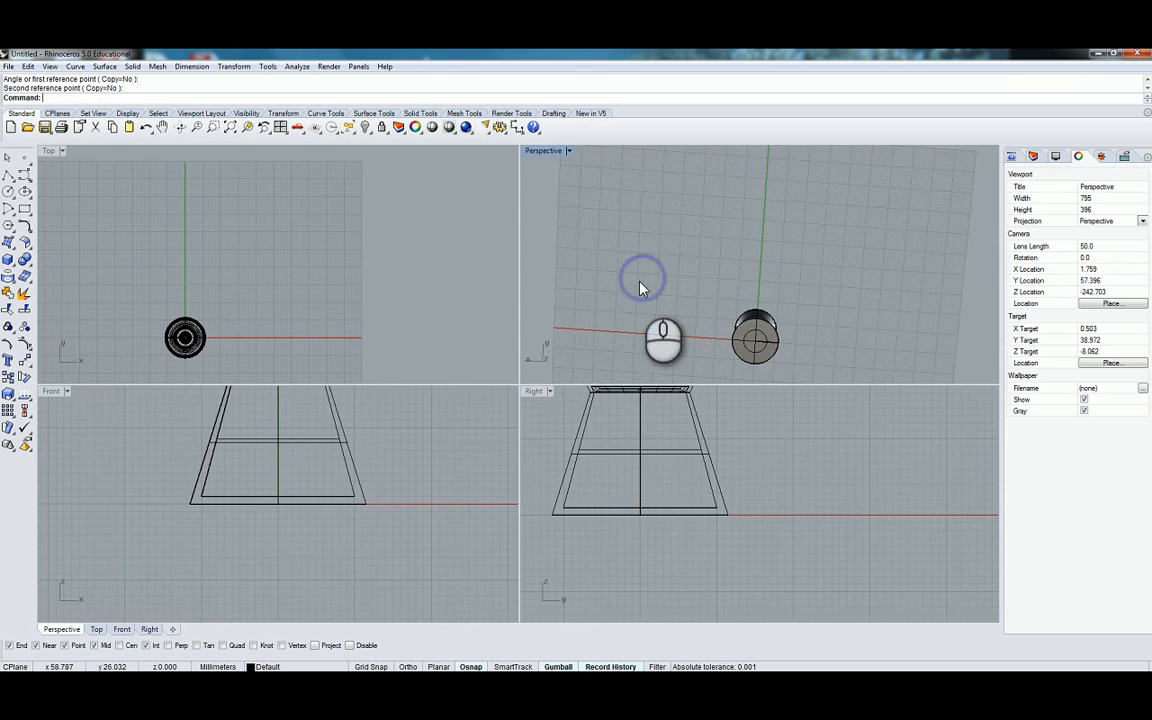
Set the upright lamp's tapered glass bottle to have its material assigned by Object
right_drag(640, 242, 647, 380)
right_drag(643, 282, 794, 265)
scroll(760, 262, down, 3)
scroll(728, 178, up, 12)
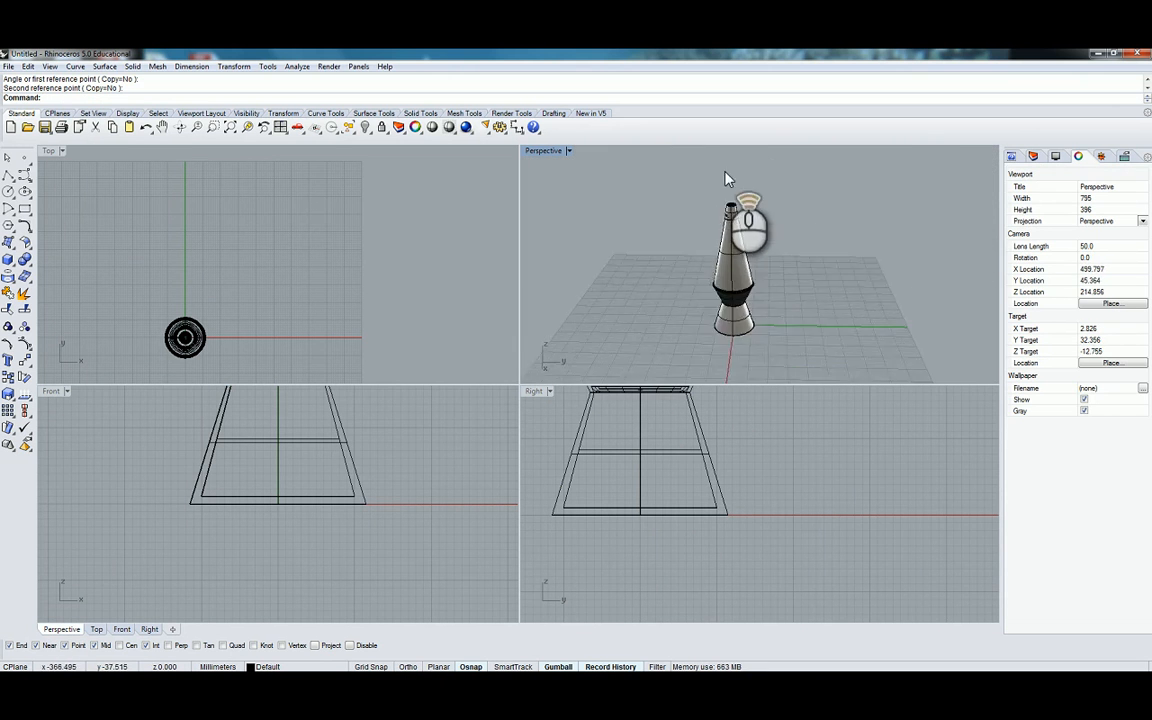
scroll(733, 260, down, 9)
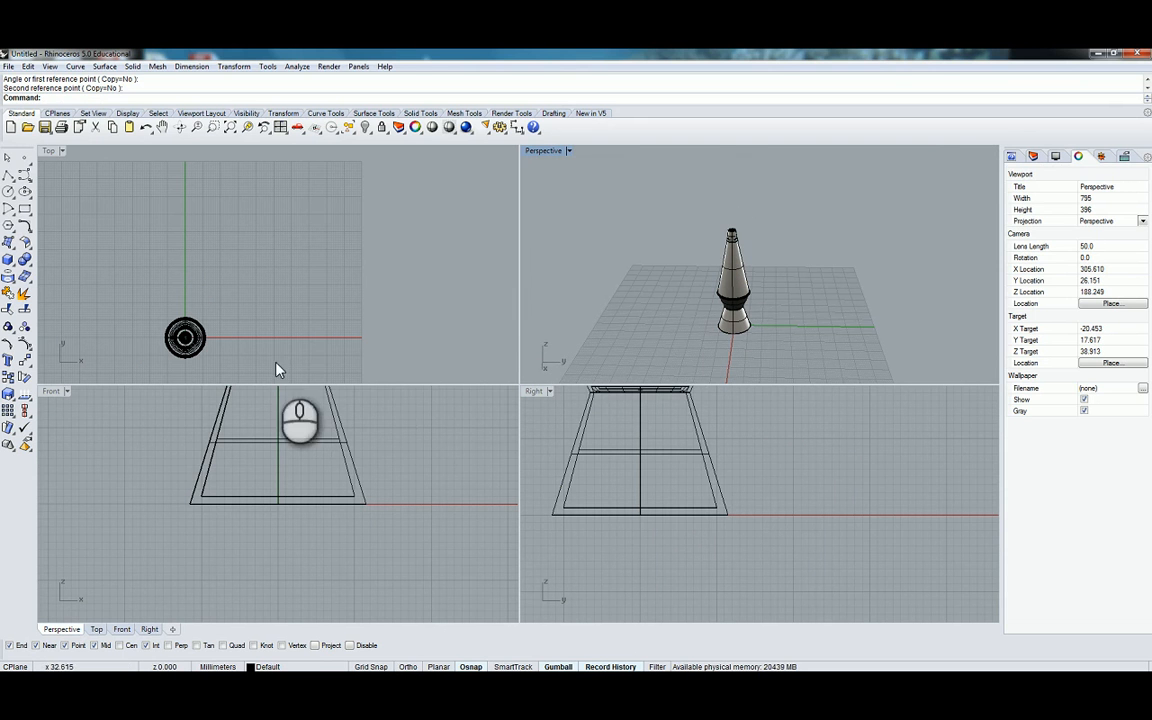
double_click(533, 153)
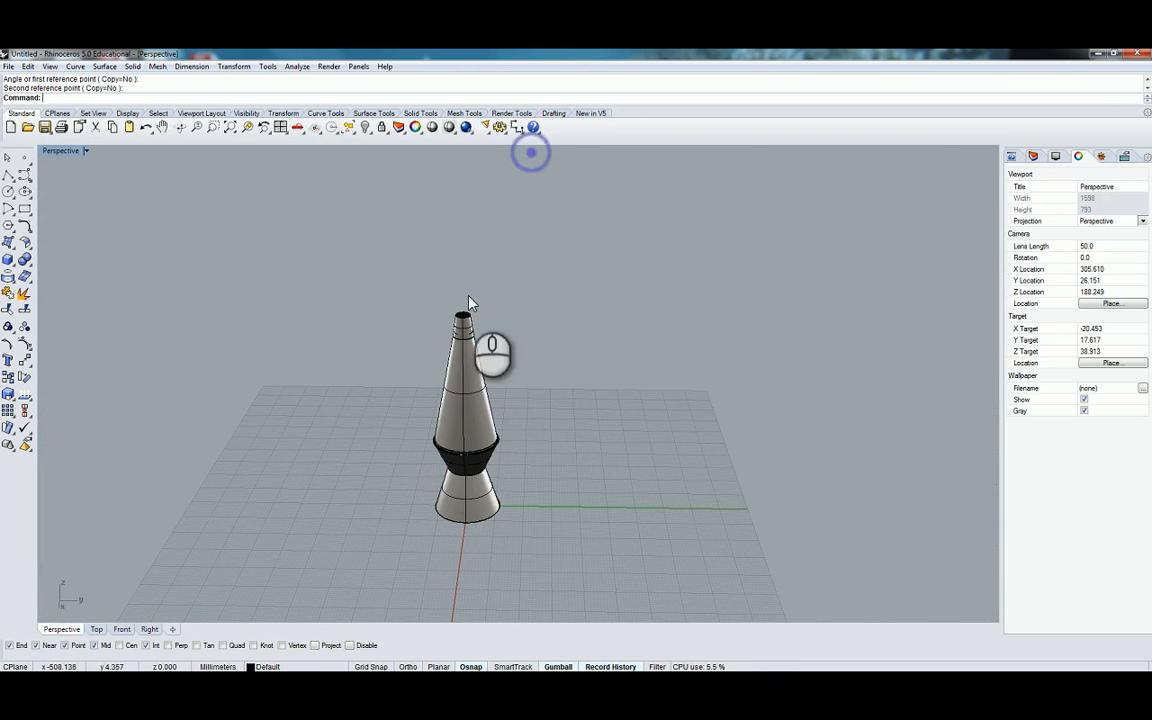
click(457, 410)
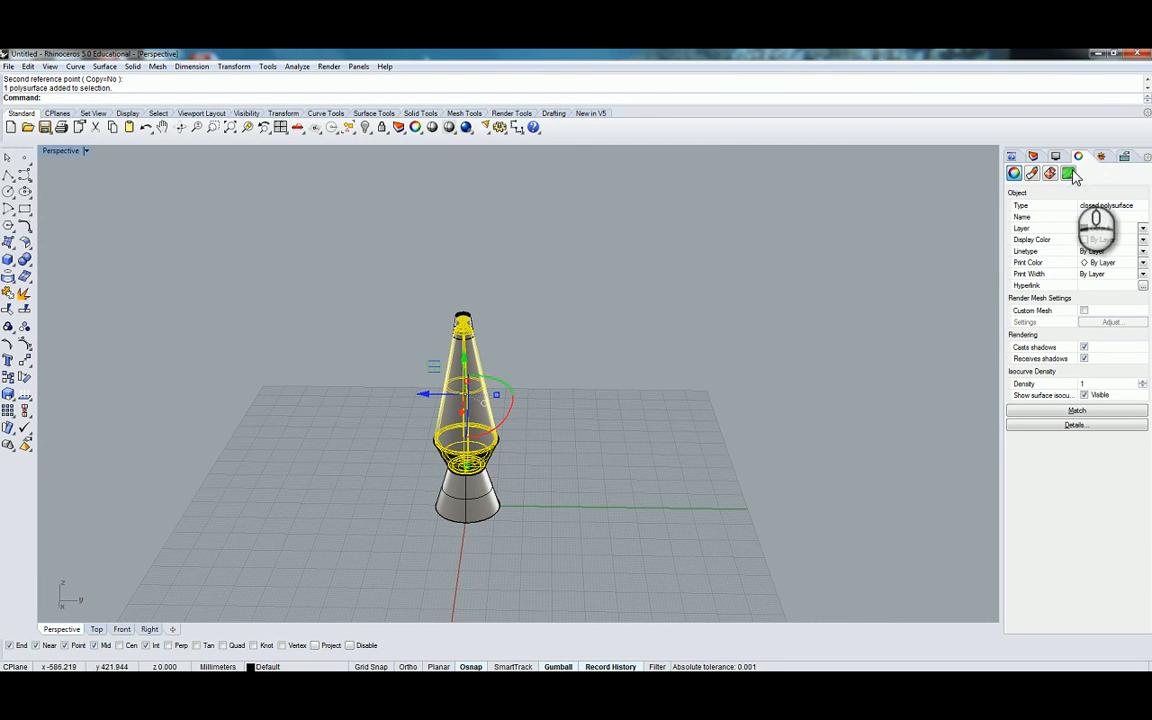
click(1033, 174)
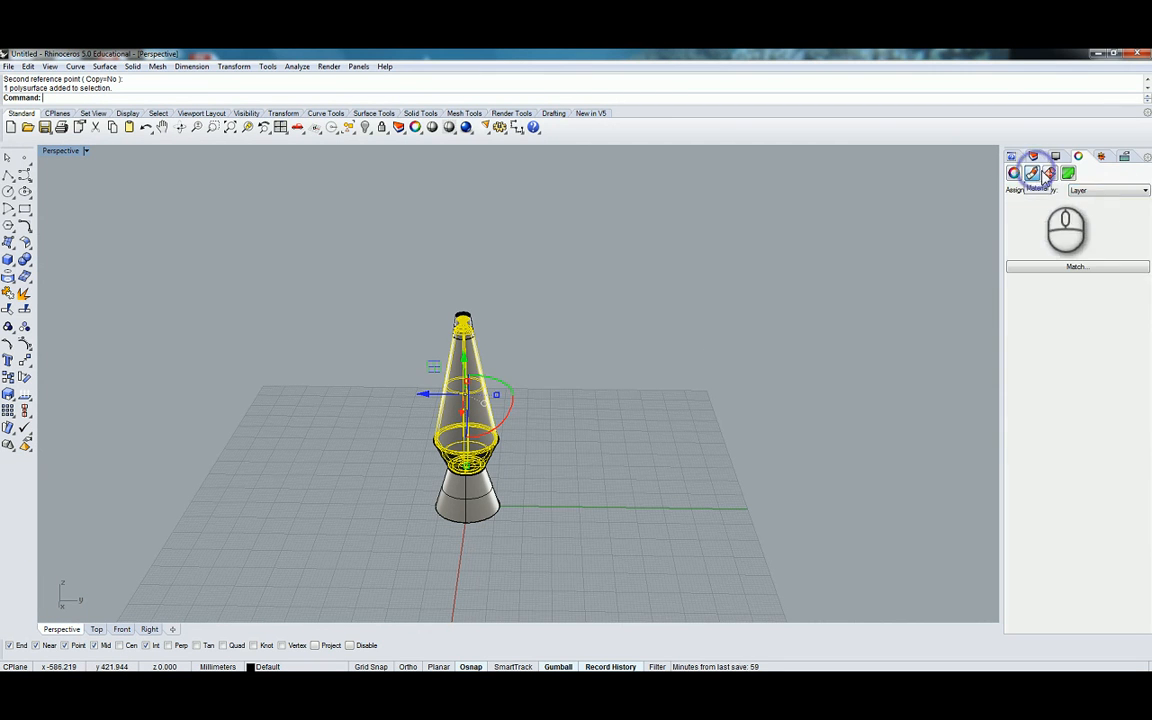
click(1108, 190)
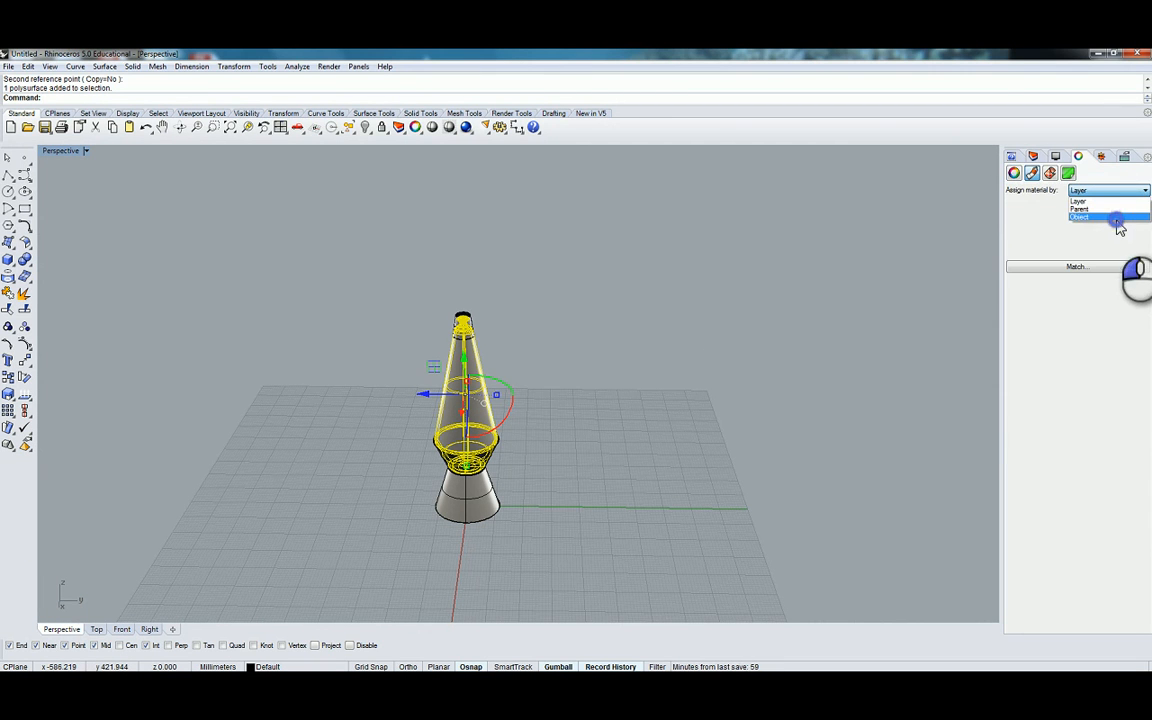
click(1117, 218)
click(1063, 216)
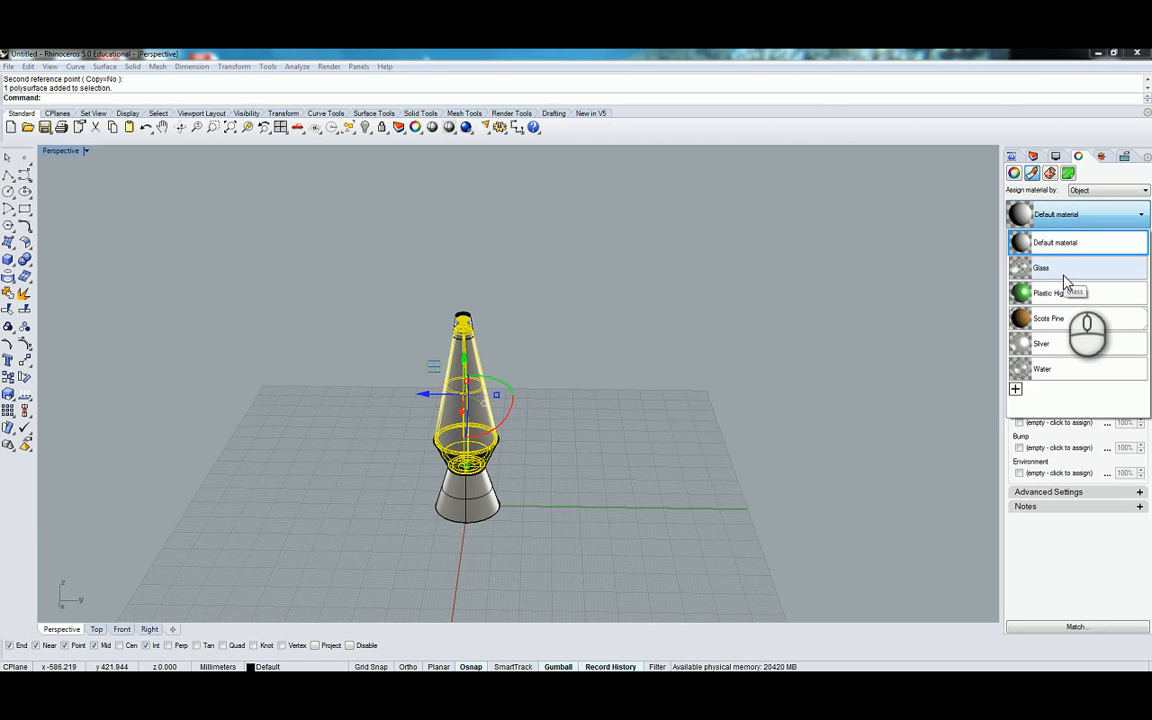
click(1060, 214)
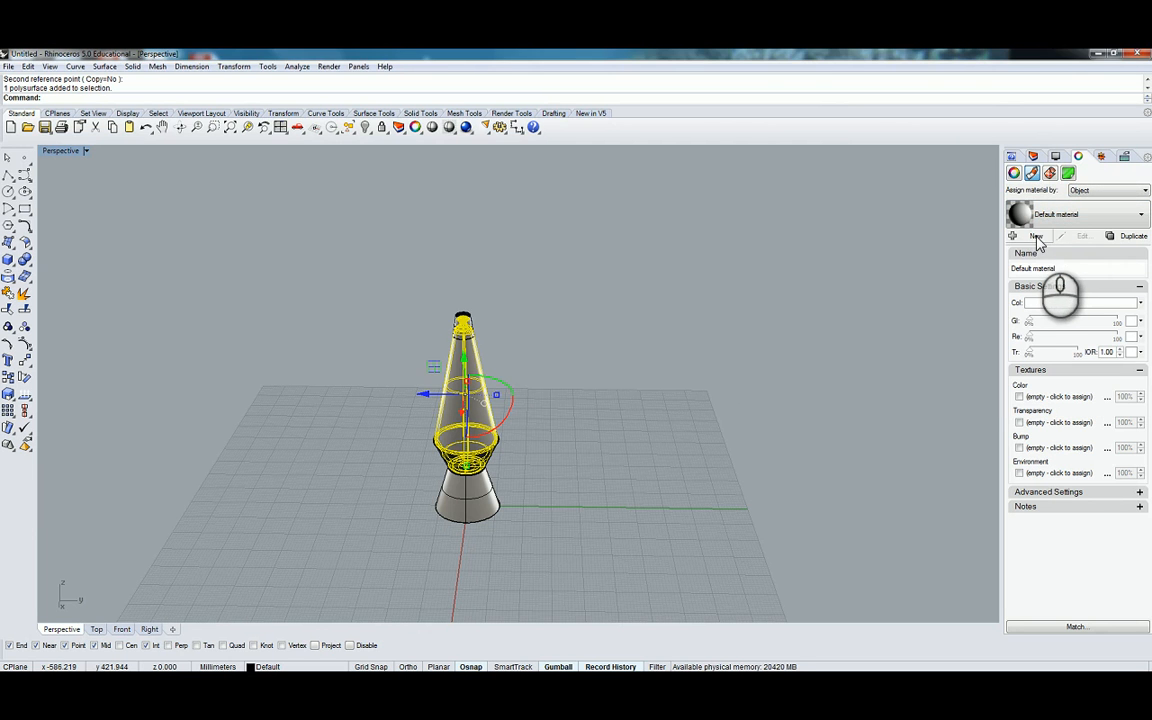
click(1037, 237)
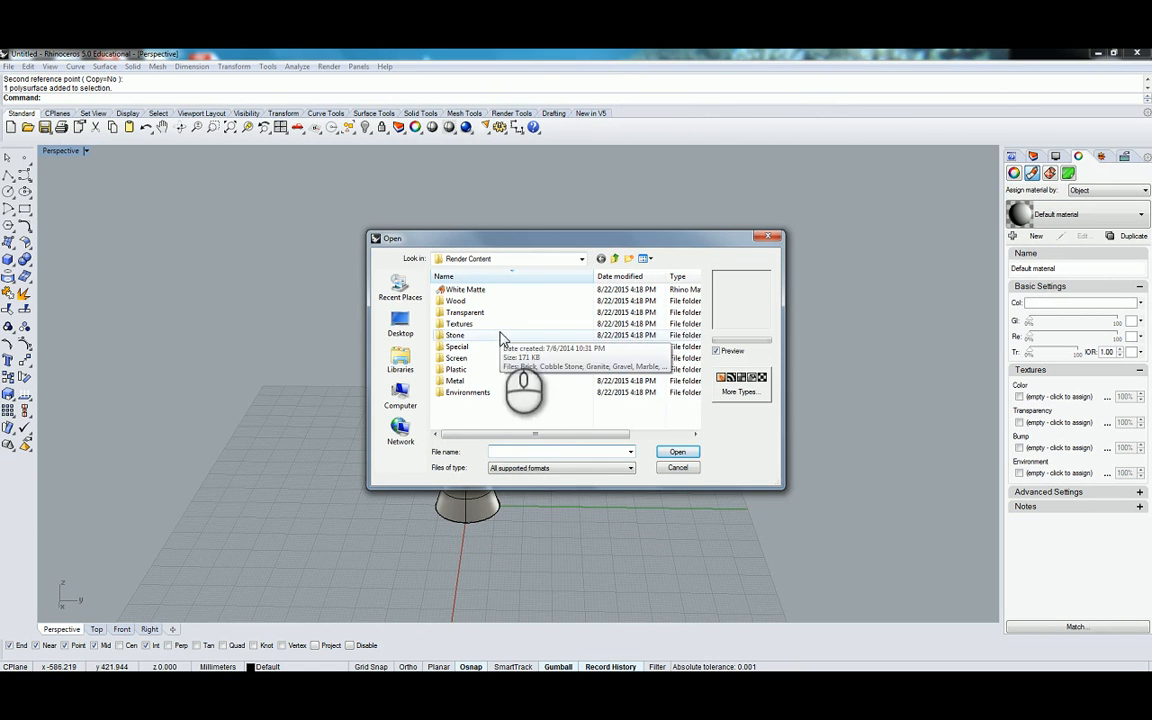
click(679, 468)
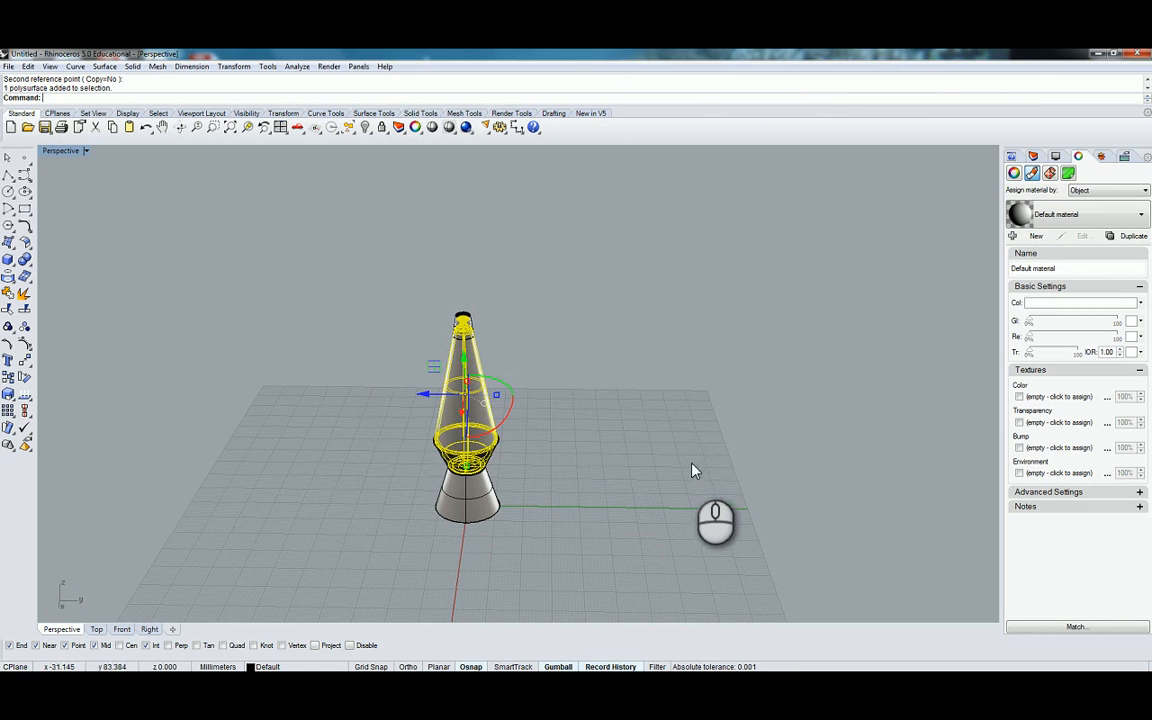
click(1035, 237)
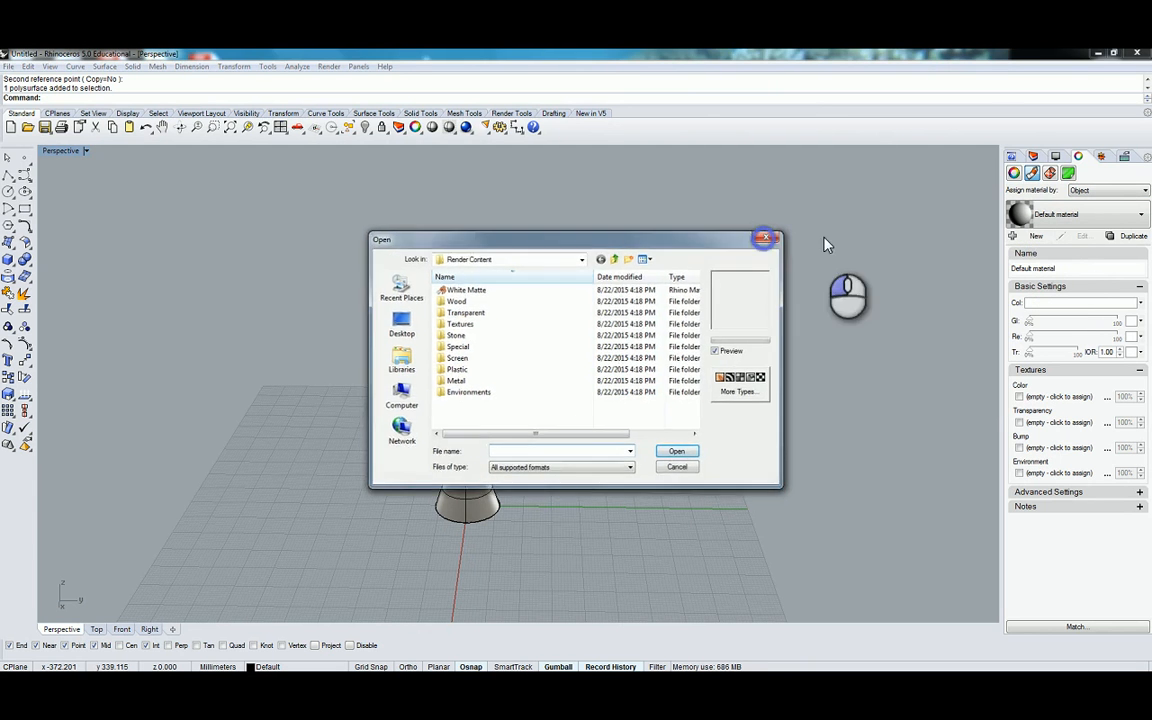
Assign the Glass material to the tapered bottle body
click(1141, 214)
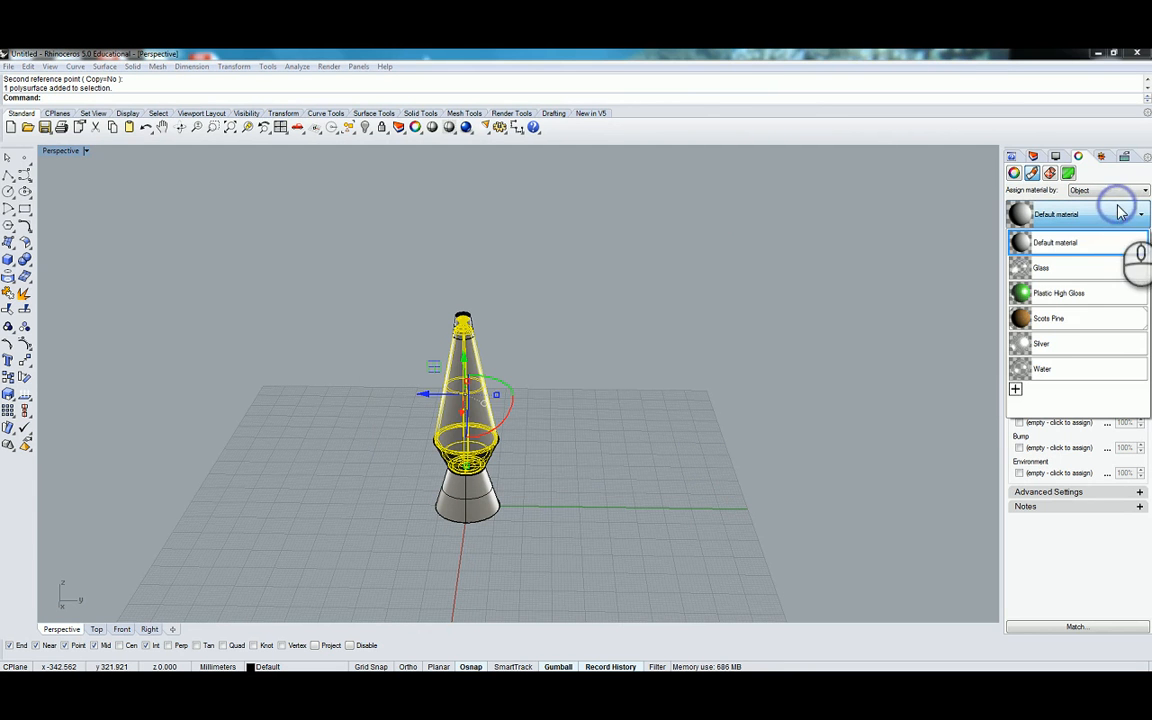
click(1092, 268)
click(663, 378)
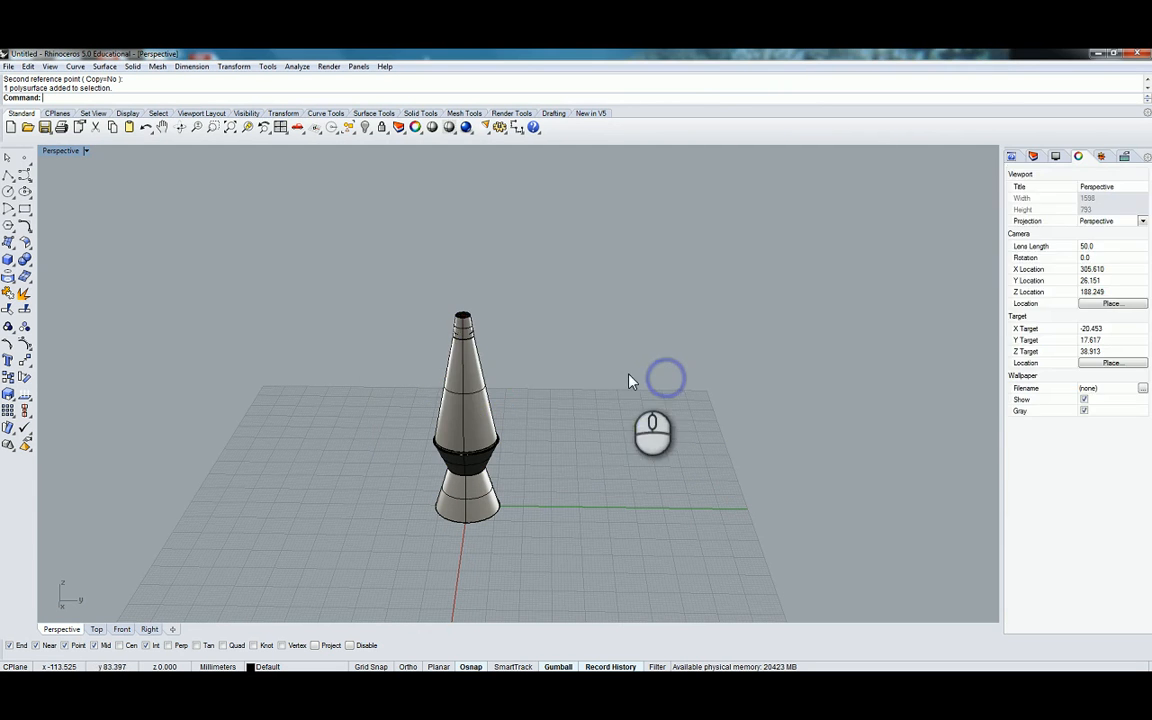
Assign the cap's material by Object and choose Silver for it
click(463, 320)
click(1105, 190)
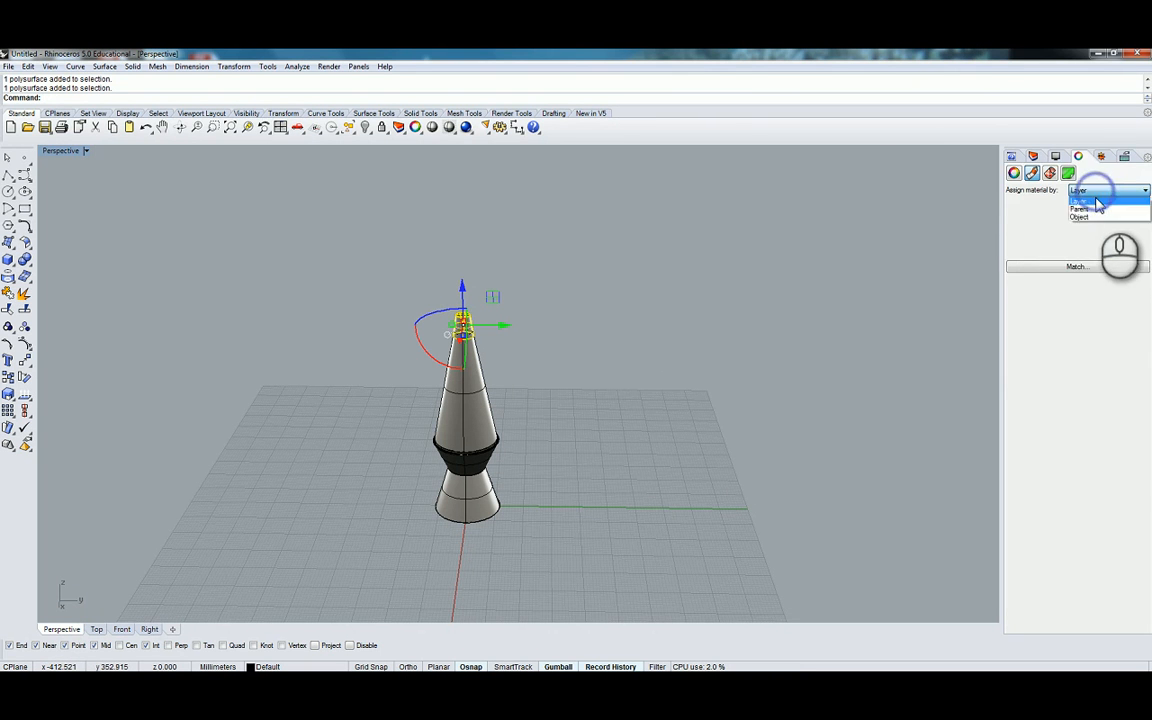
click(1100, 217)
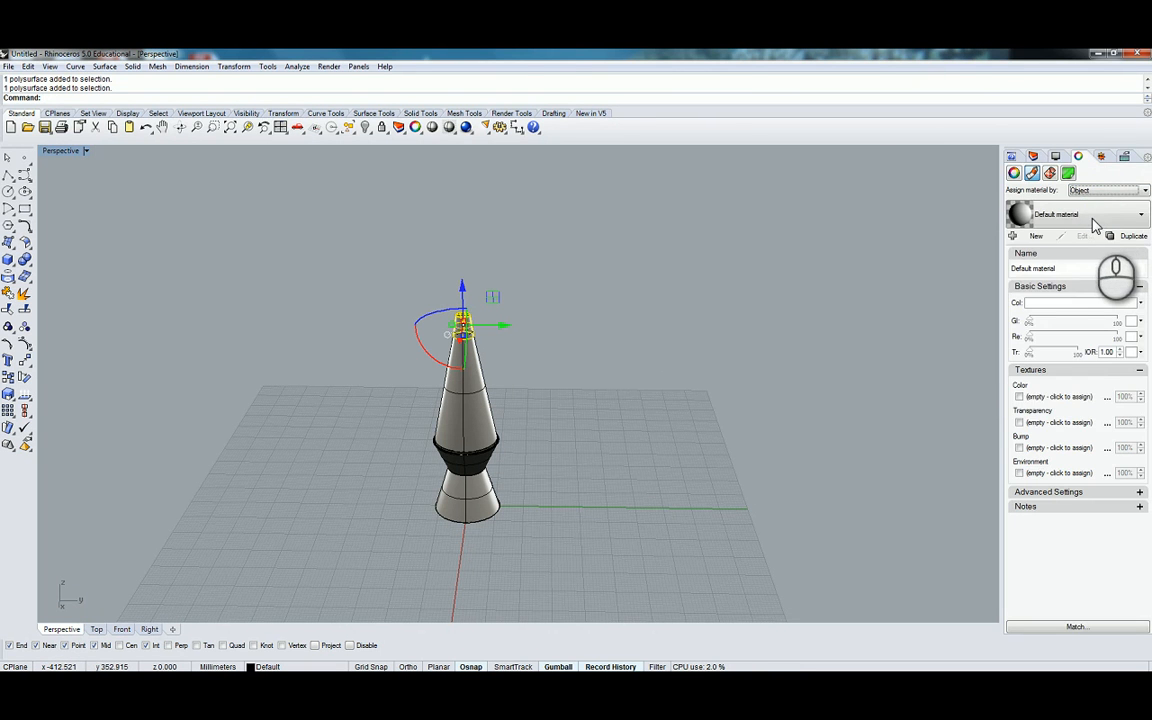
click(1094, 218)
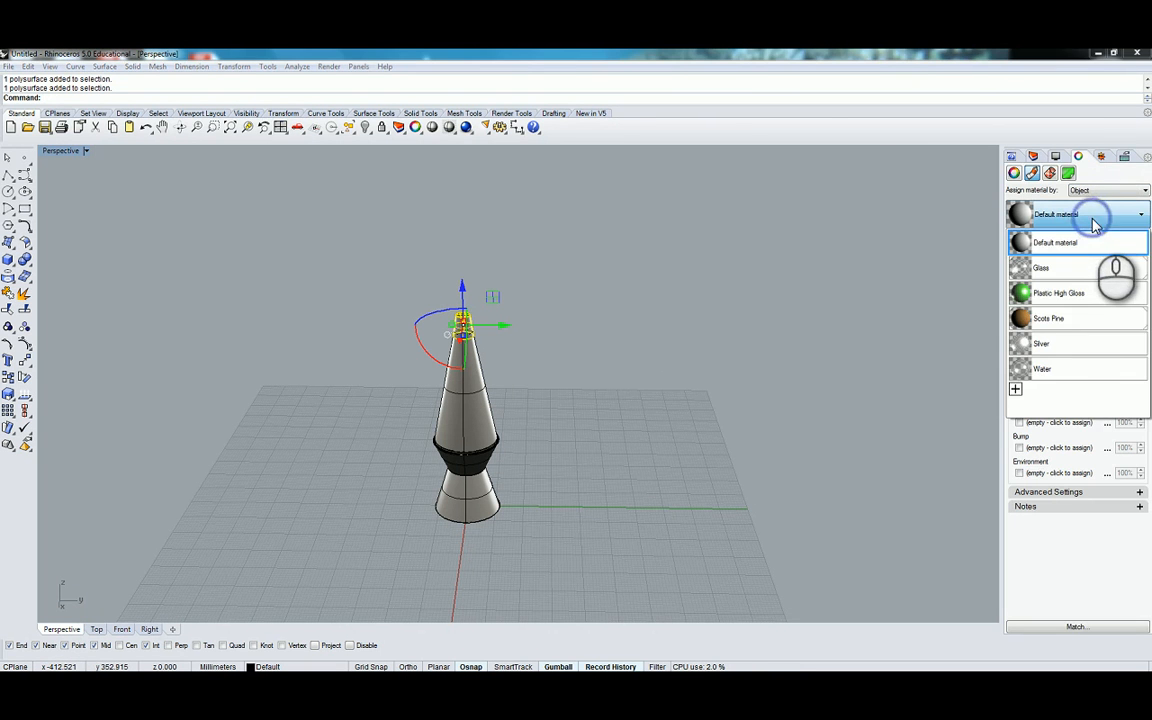
click(1083, 340)
Assign the lamp base's material by Object and give it the Silver material
click(497, 500)
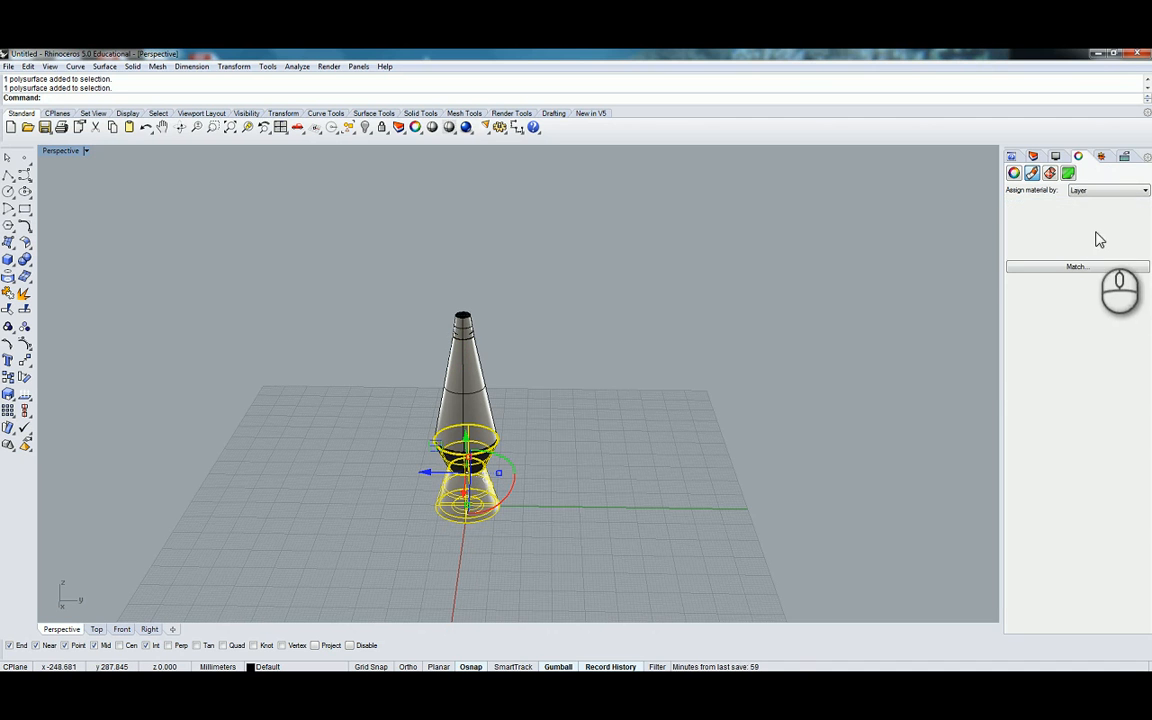
click(1100, 190)
click(1095, 215)
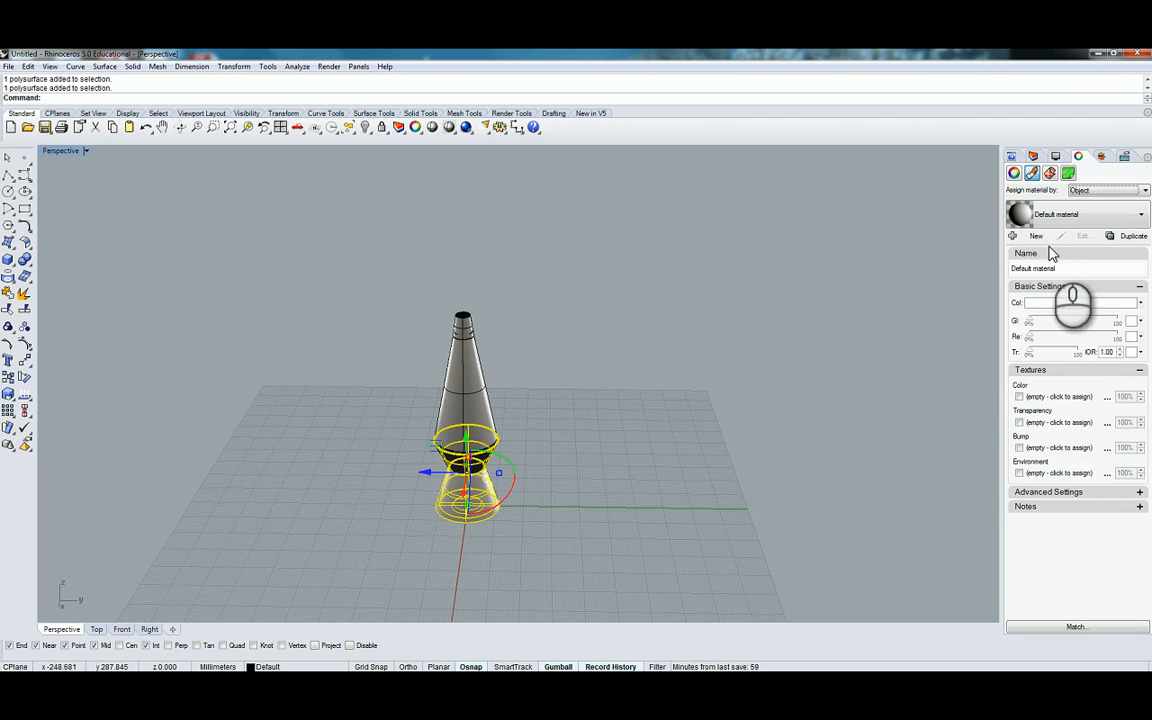
click(1060, 214)
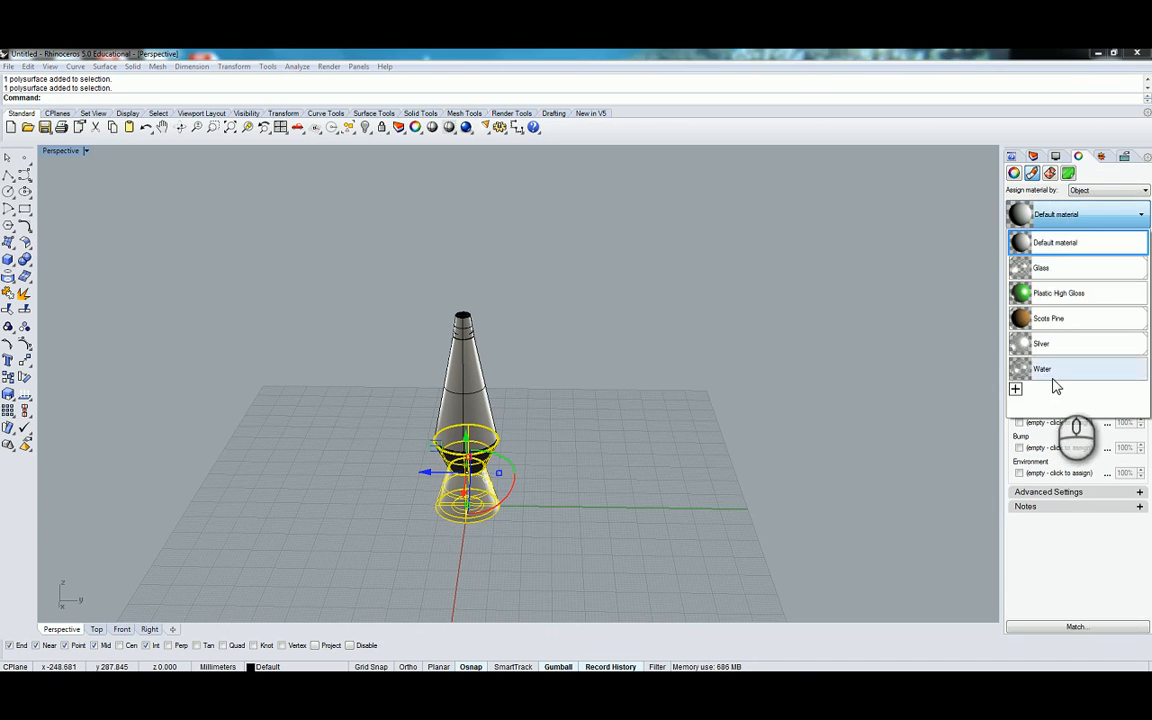
click(1050, 345)
click(532, 462)
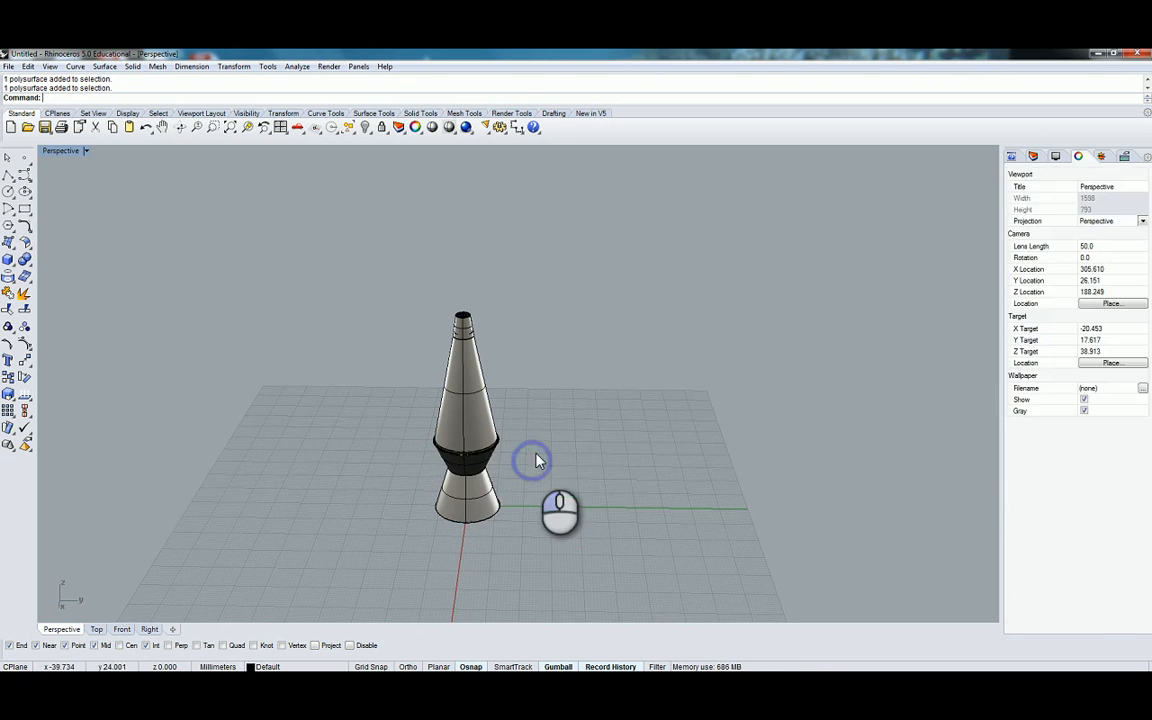
Select the inner liquid body in the bottle's lower section in the Front view and assign it the Water material by Object
click(458, 447)
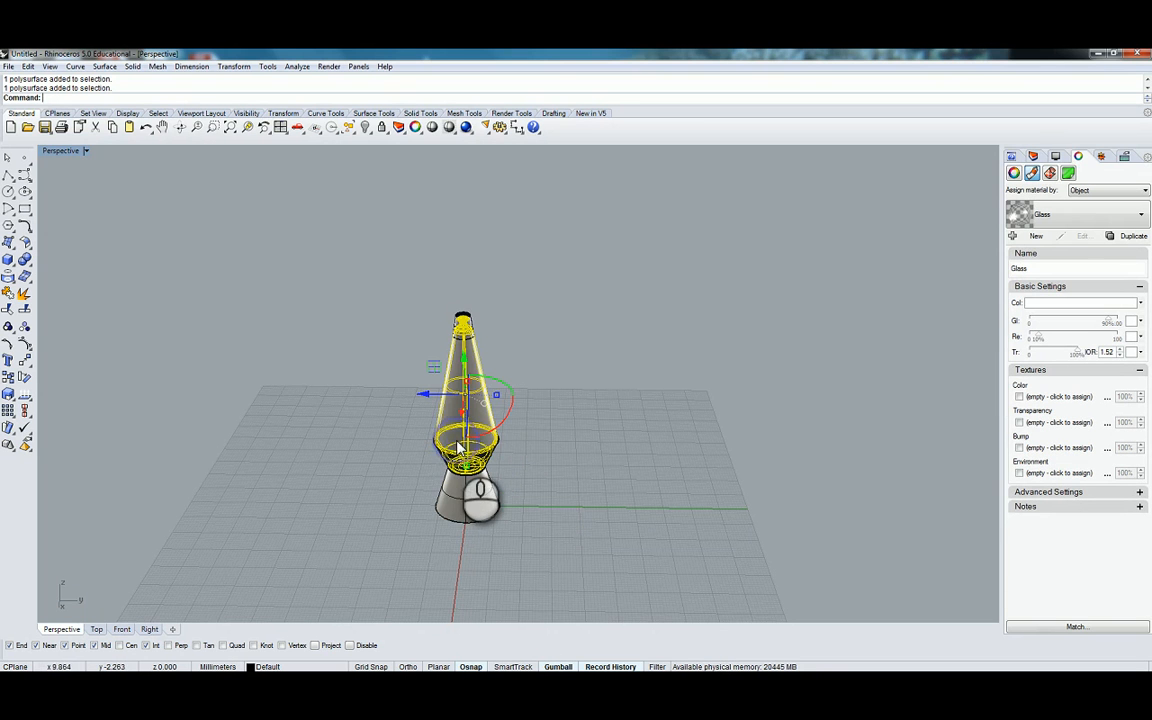
double_click(65, 150)
scroll(225, 440, up, 5)
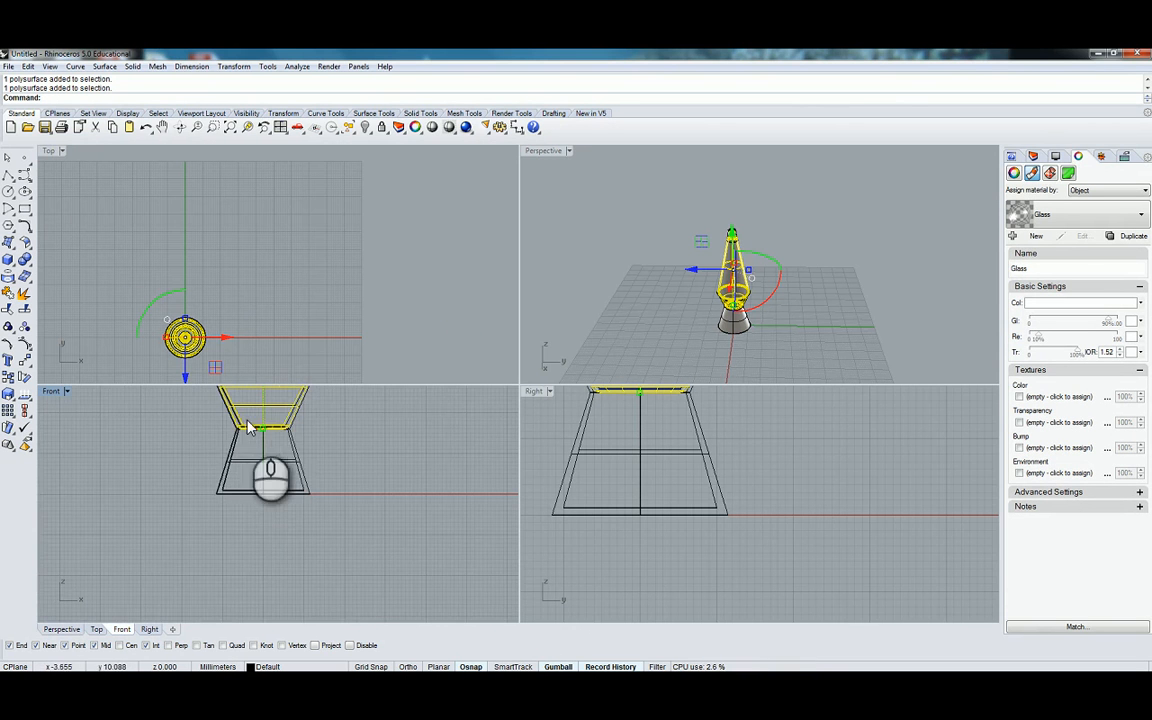
click(240, 447)
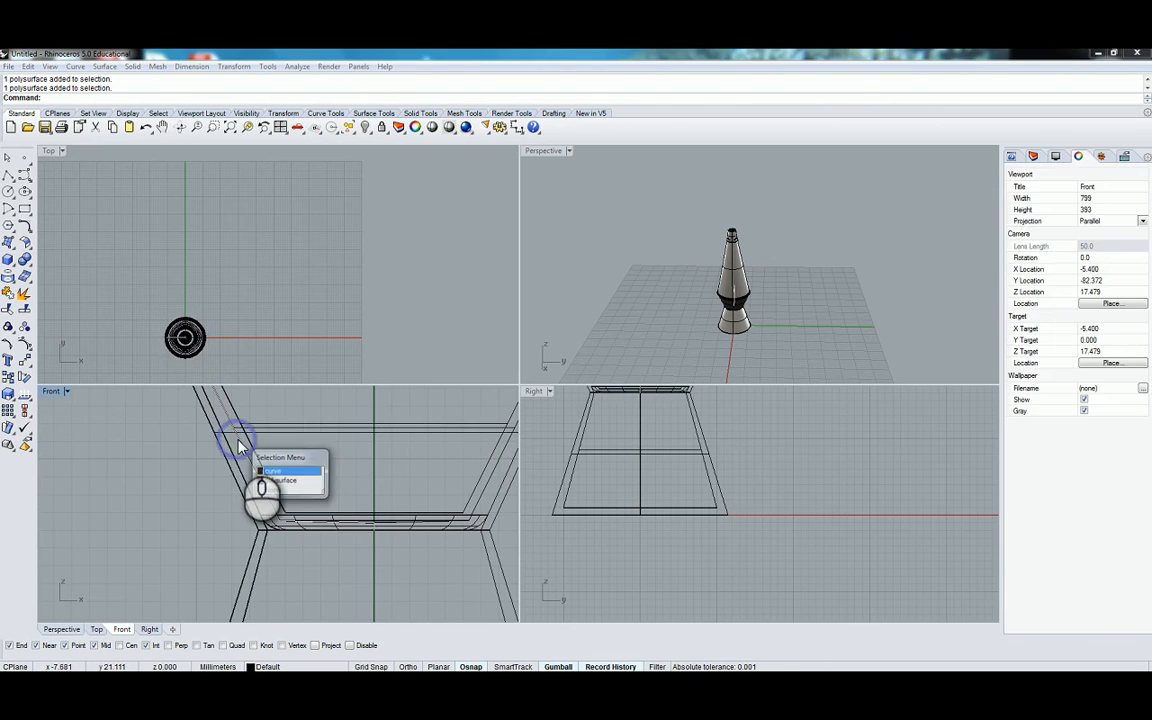
click(275, 472)
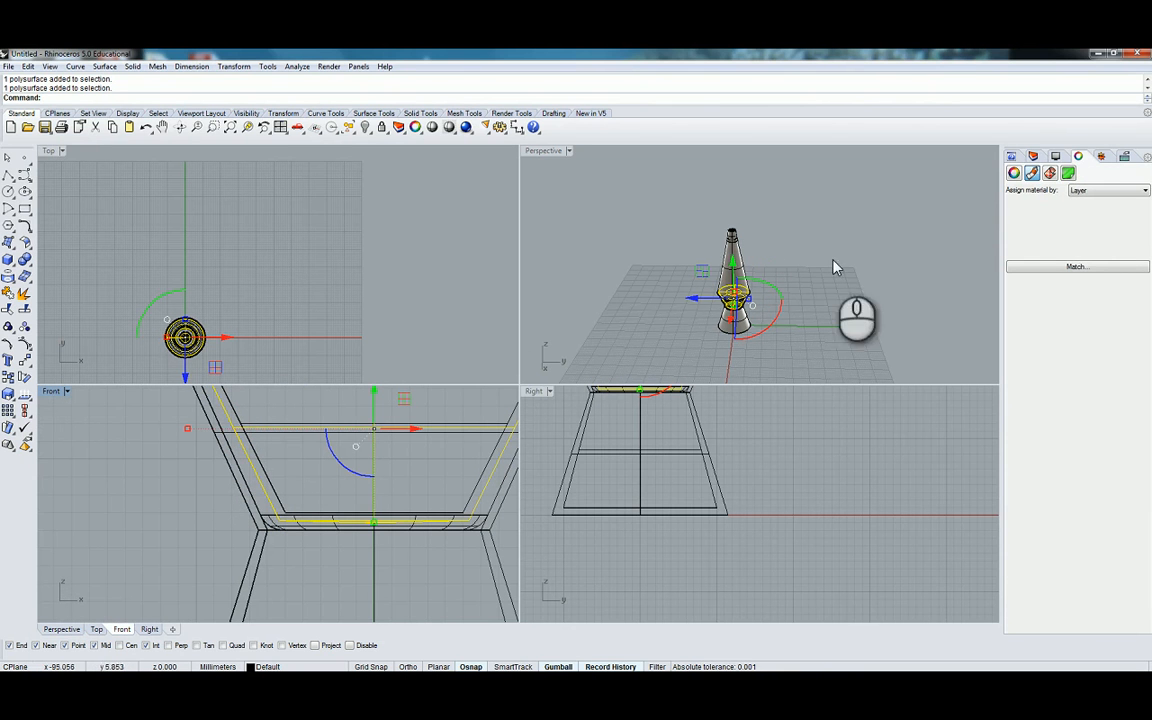
click(1105, 190)
click(1083, 220)
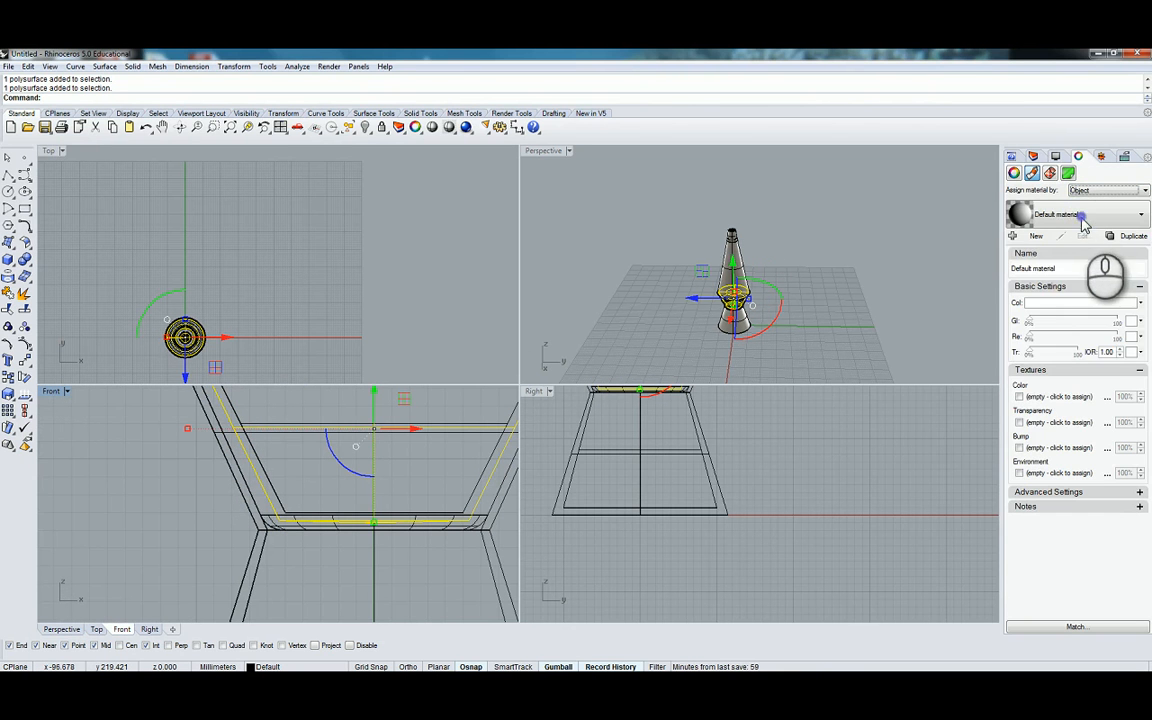
click(1058, 216)
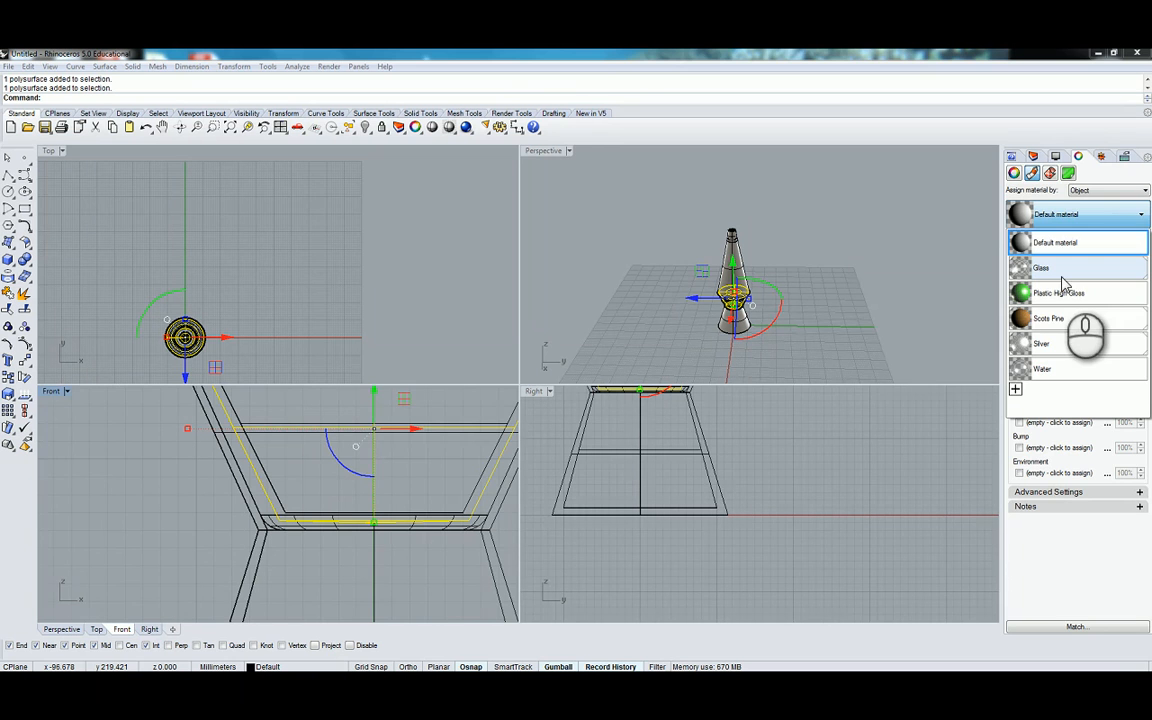
click(1075, 368)
click(833, 329)
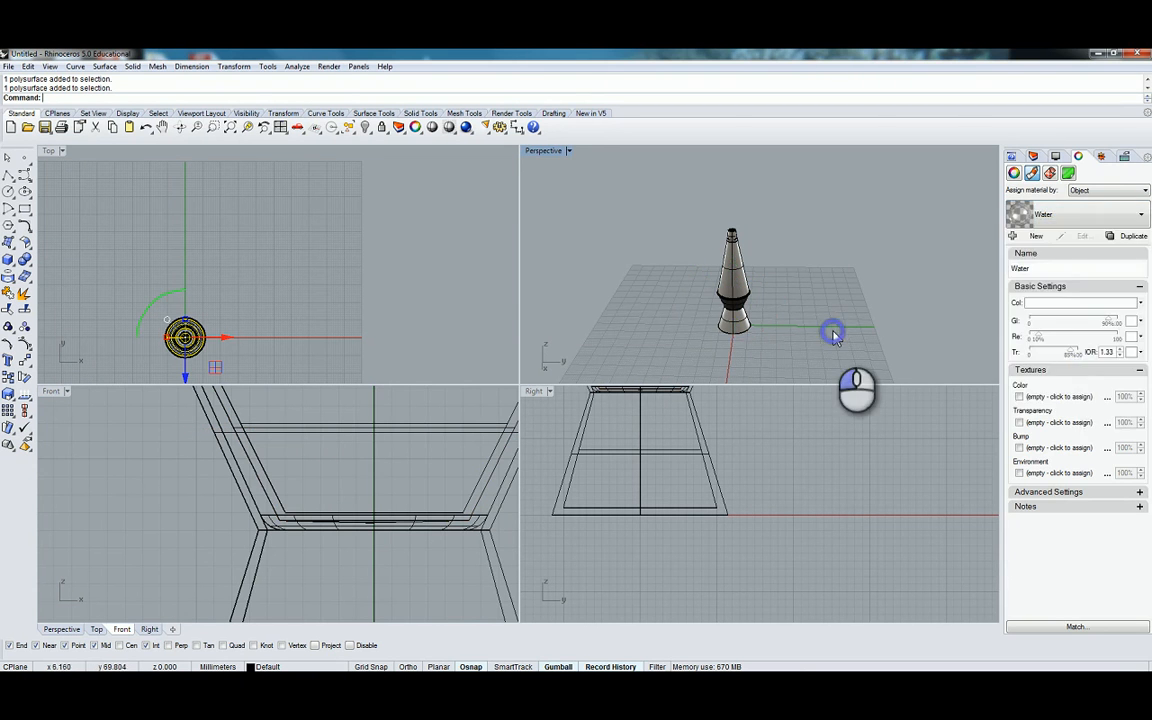
Display the Perspective view as Raytraced with Neon and examine the lower part of the bottle up close
scroll(728, 283, up, 5)
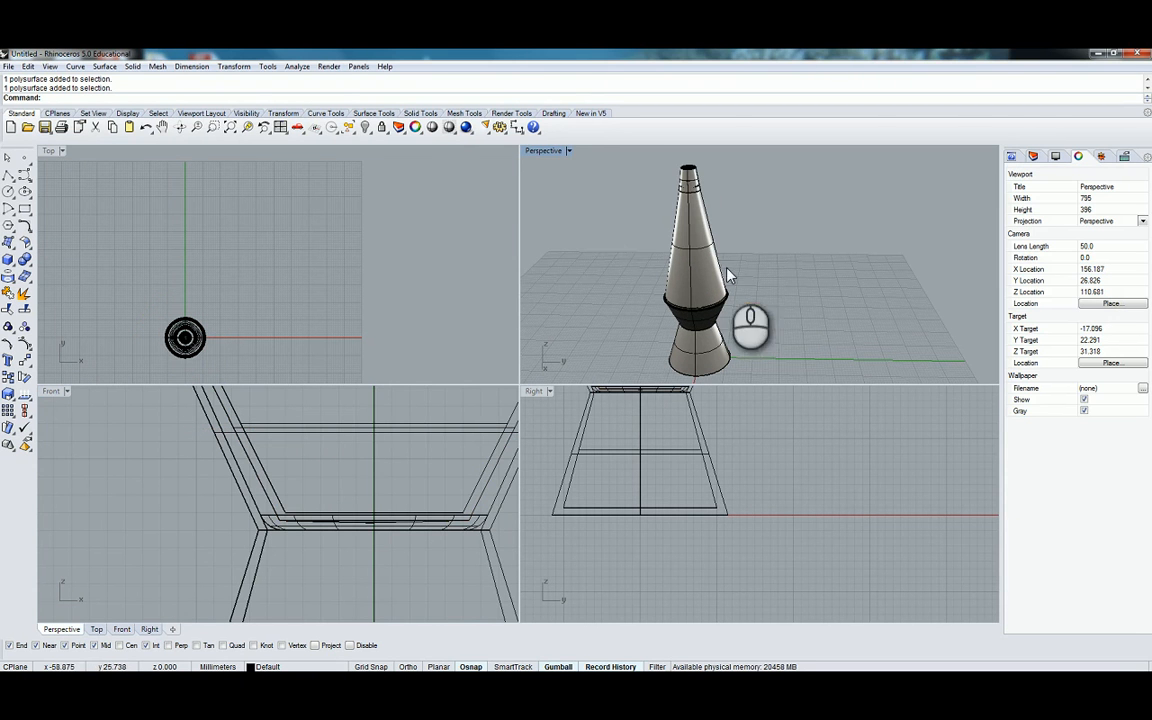
click(569, 151)
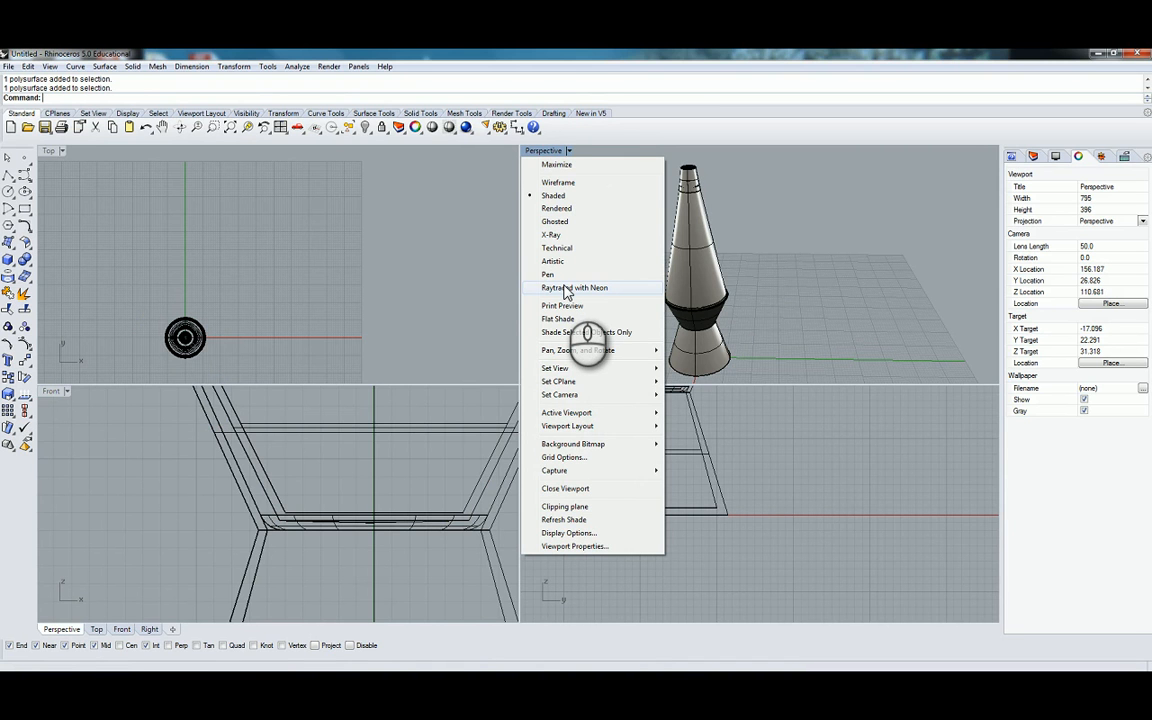
click(566, 288)
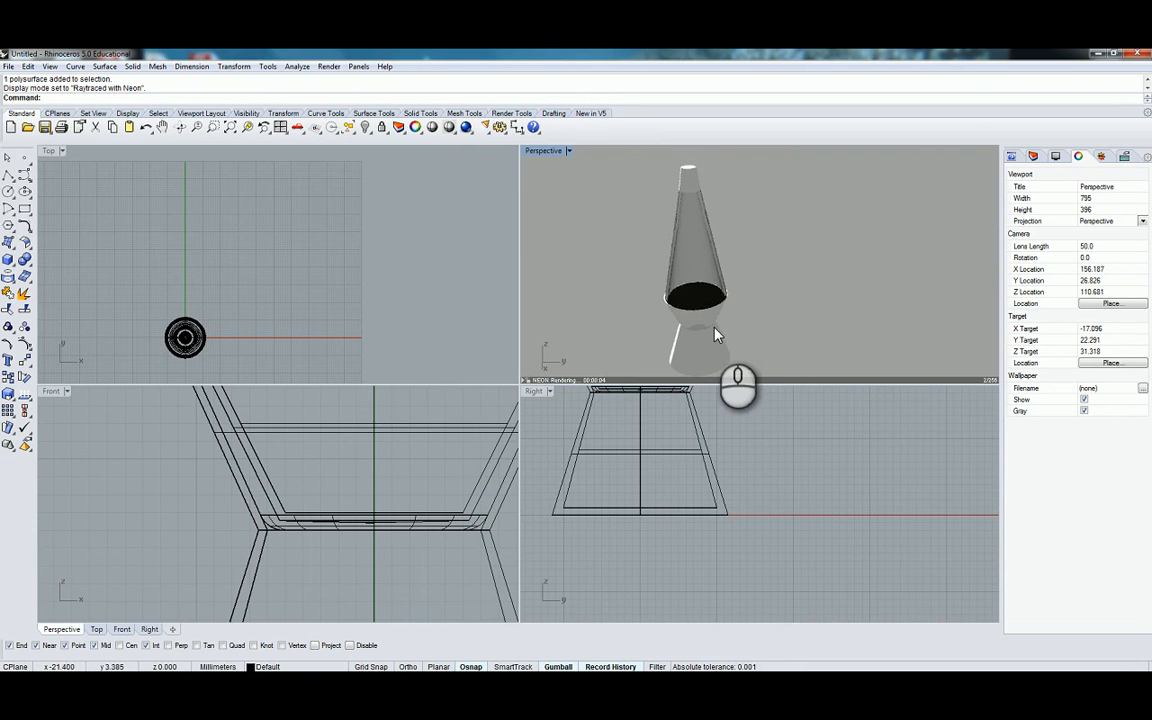
scroll(700, 322, up, 5)
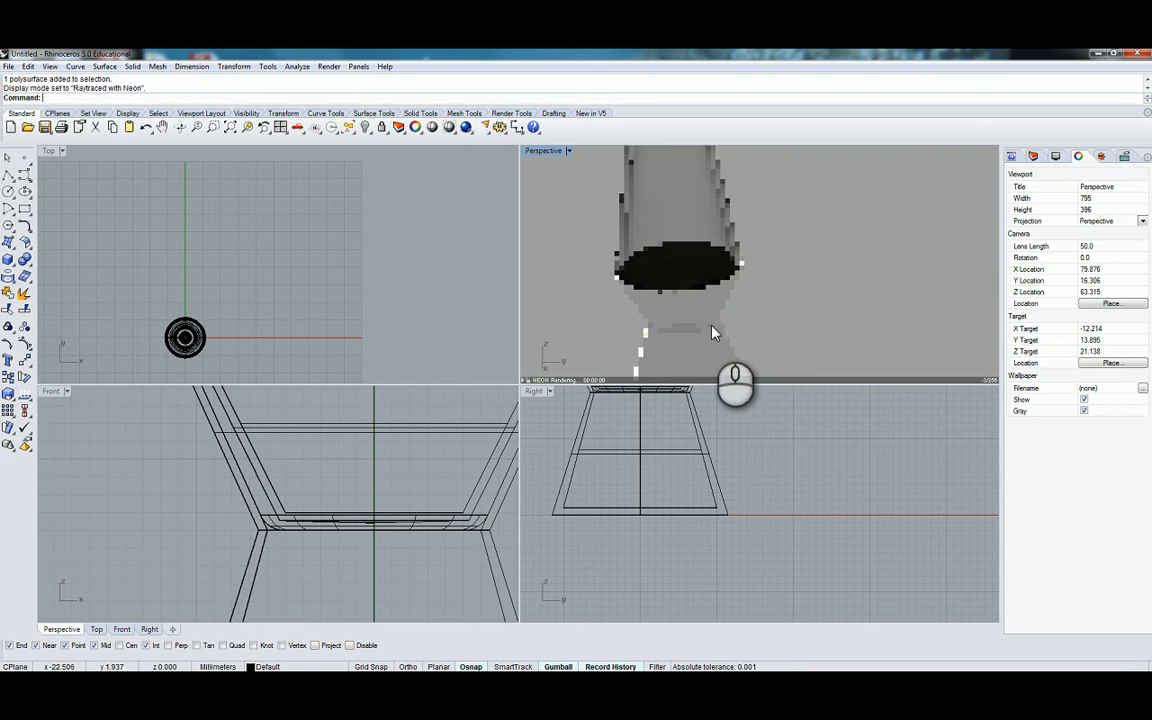
Hide the Water body in the bottle's lower section to check the render without it, and show all hidden objects again
click(670, 272)
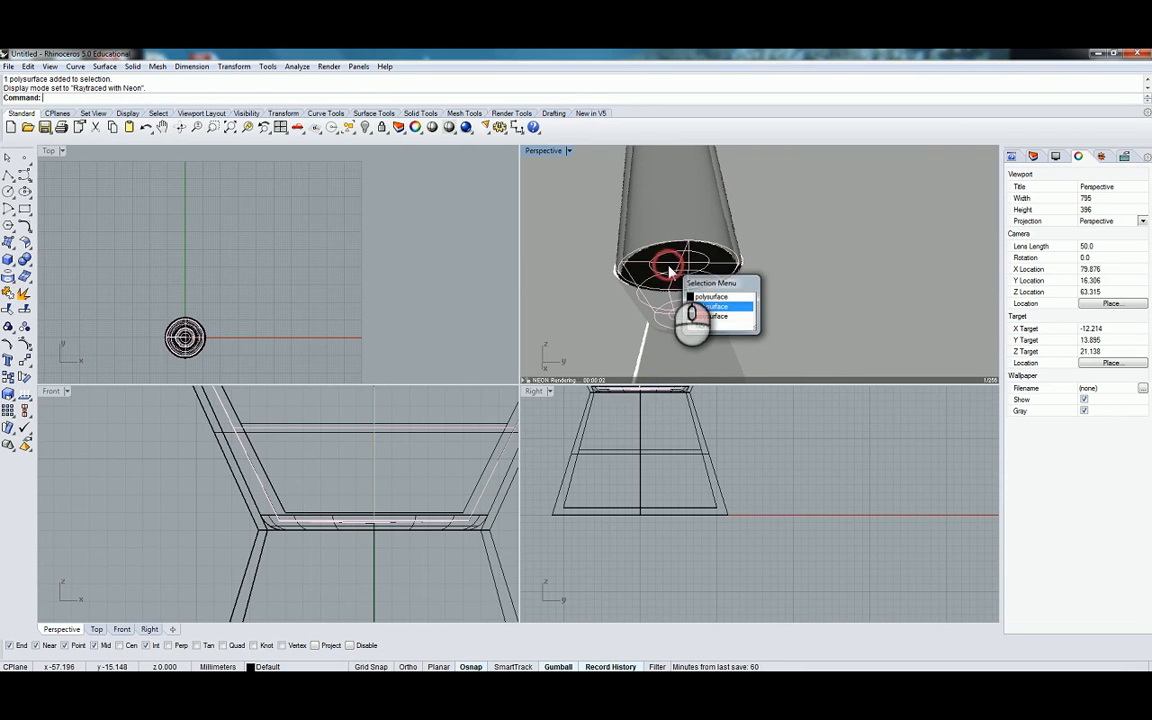
click(712, 306)
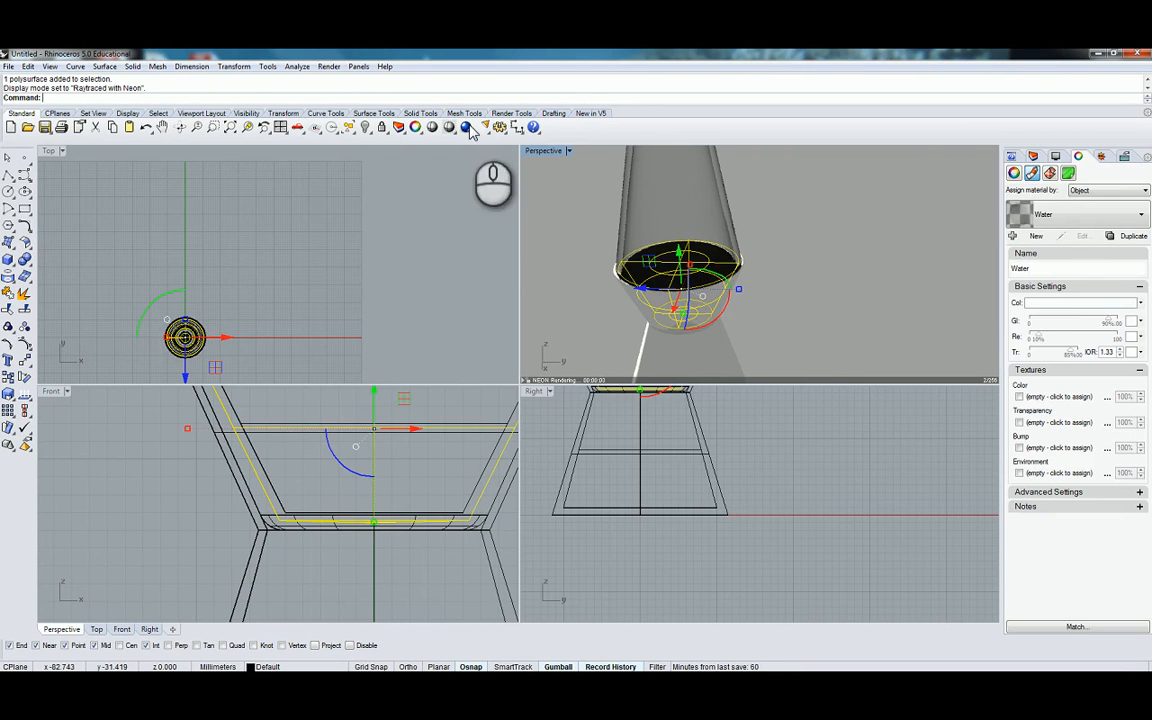
click(365, 128)
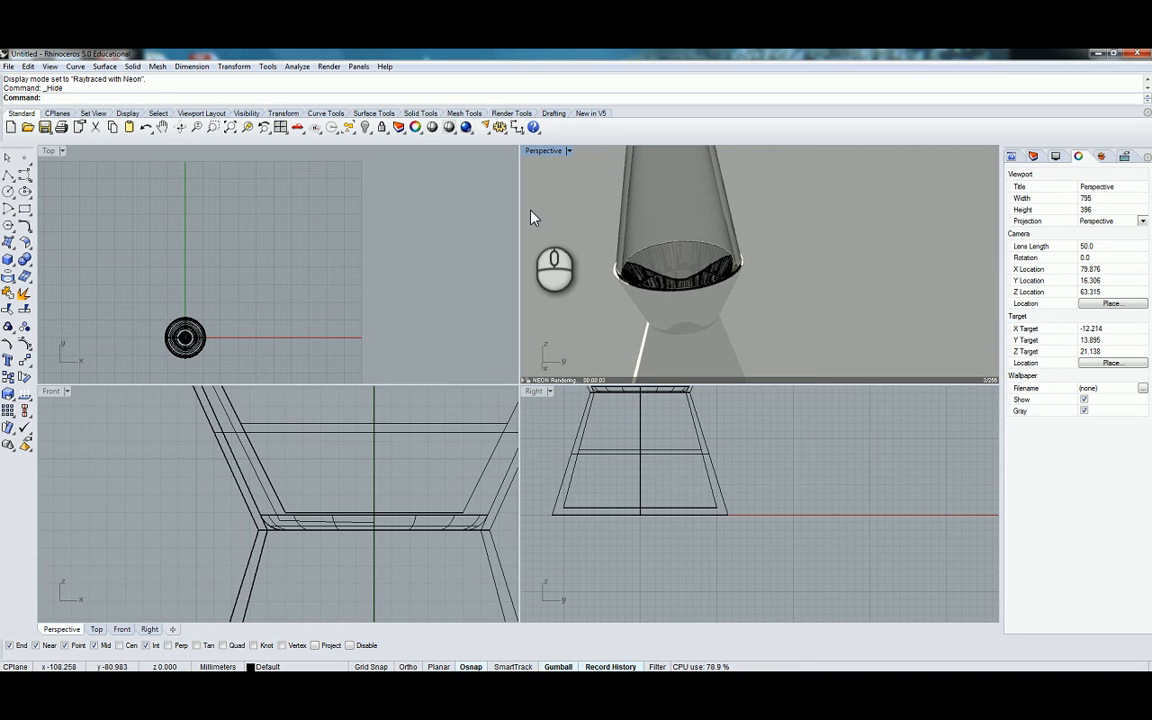
right_click(363, 126)
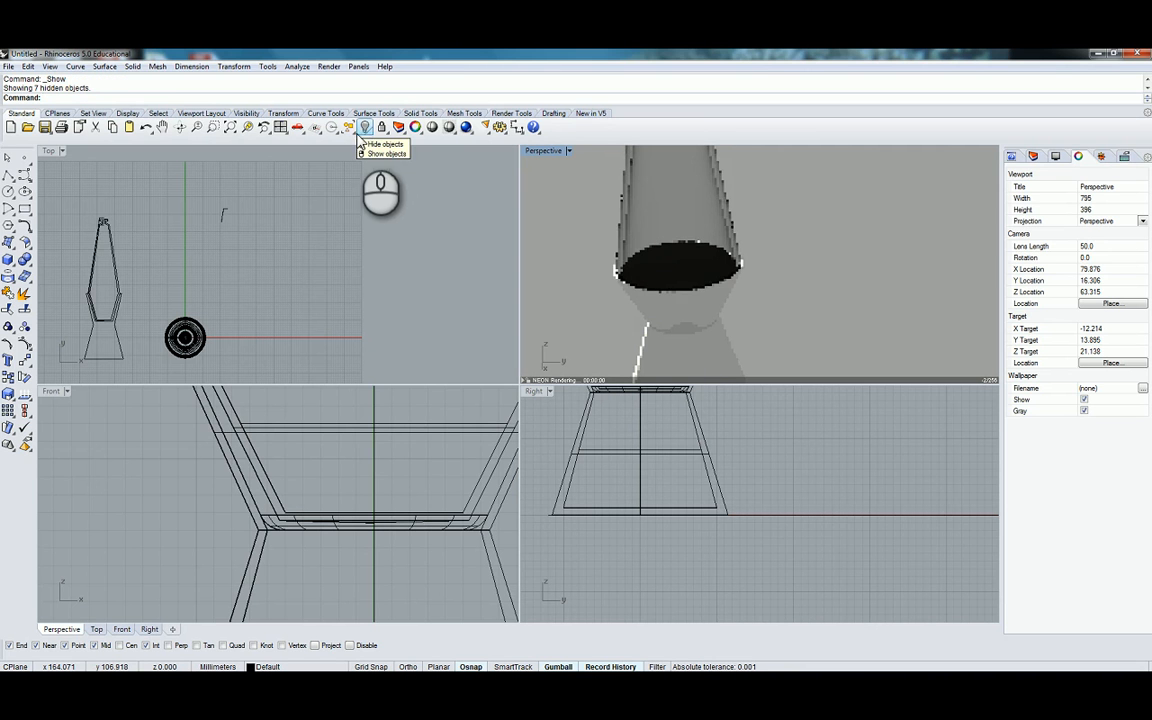
Hide the five flat bottle profile curves and the small leftover curve beside the model in the Top view
drag(75, 217, 128, 407)
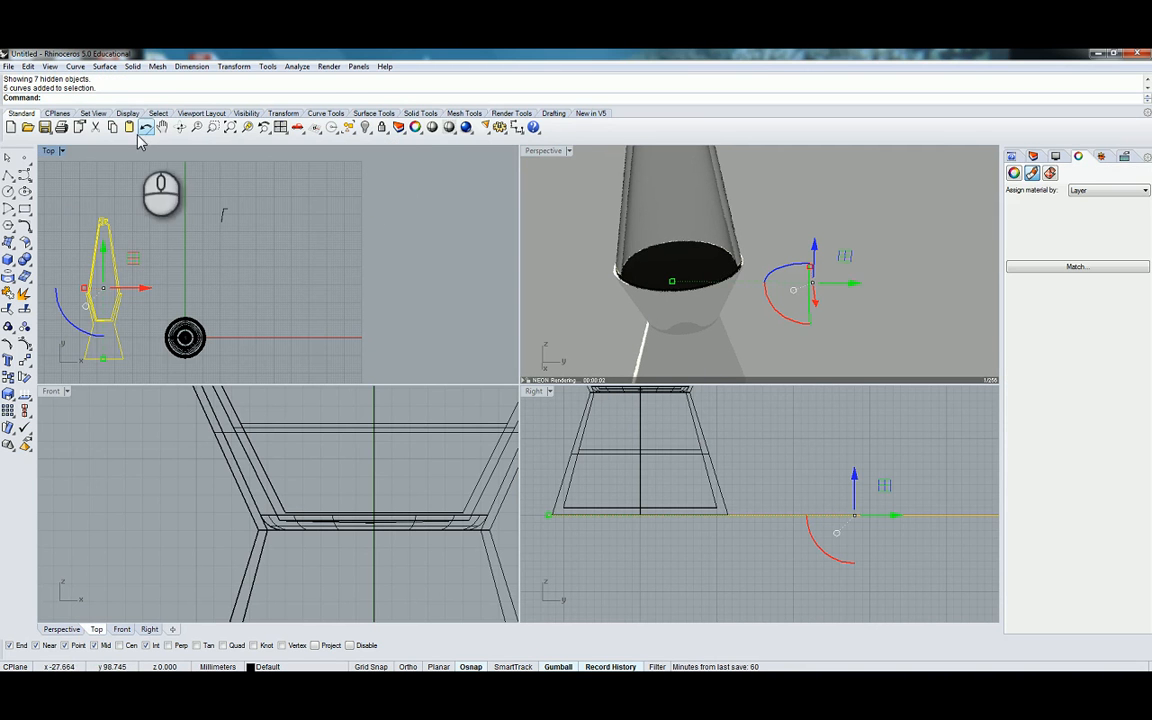
click(365, 128)
scroll(308, 282, down, 5)
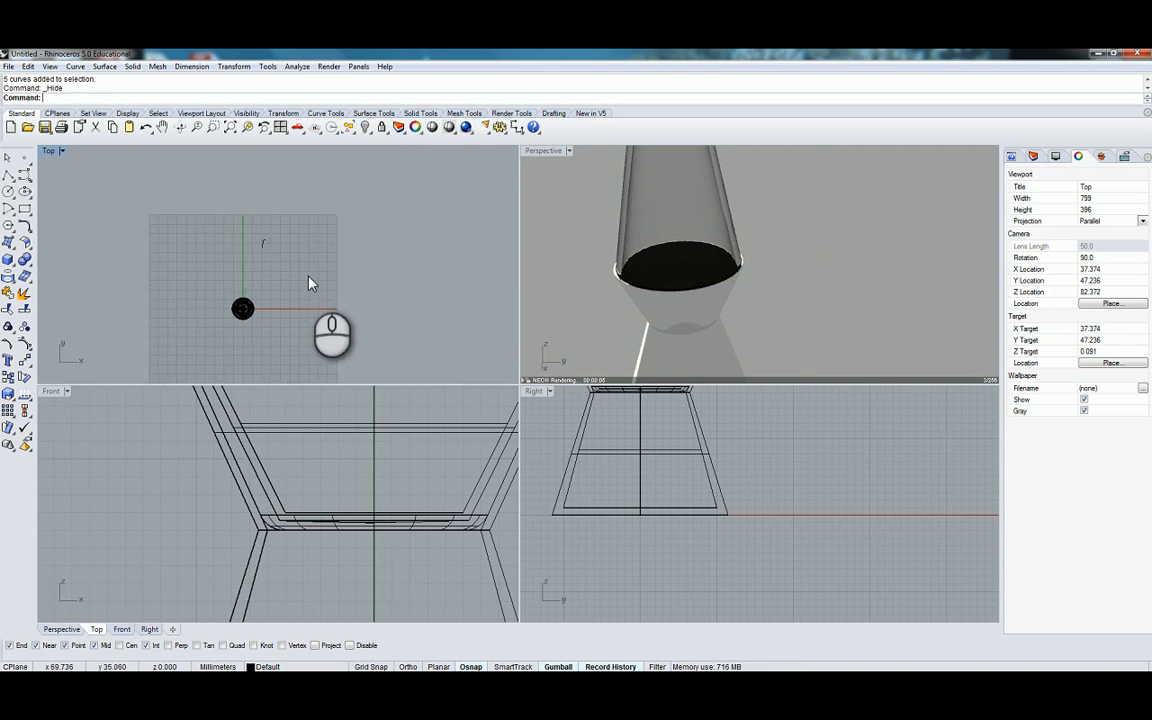
click(256, 231)
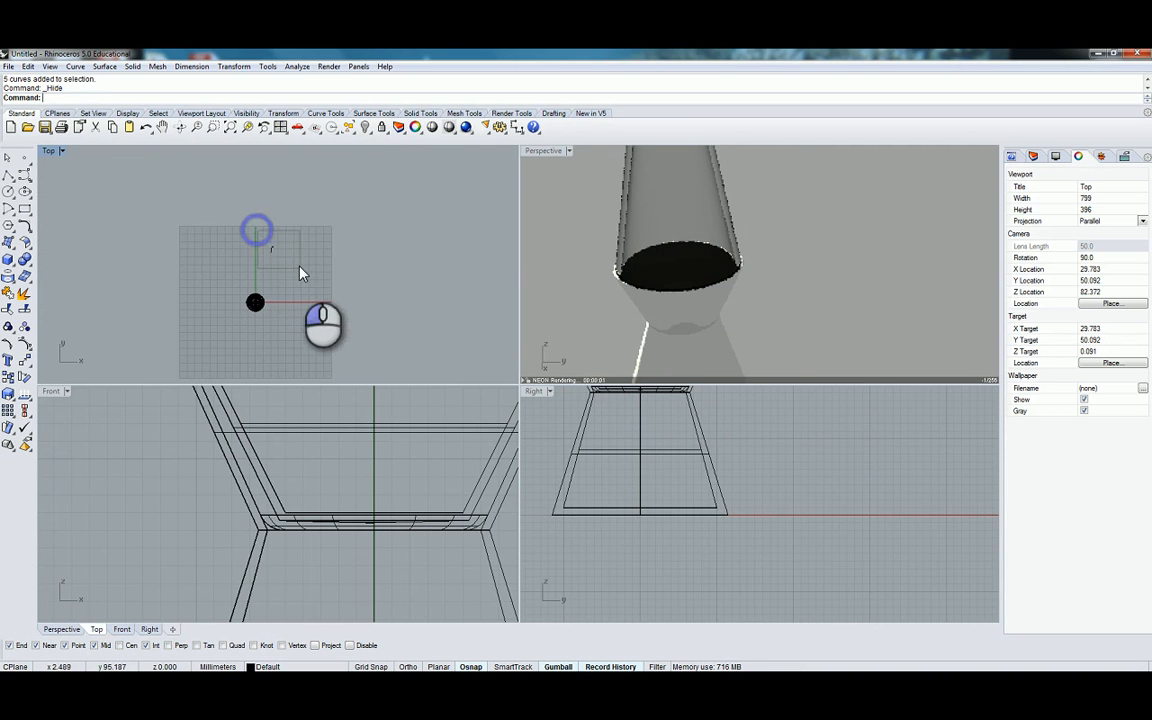
click(365, 127)
scroll(266, 263, up, 2)
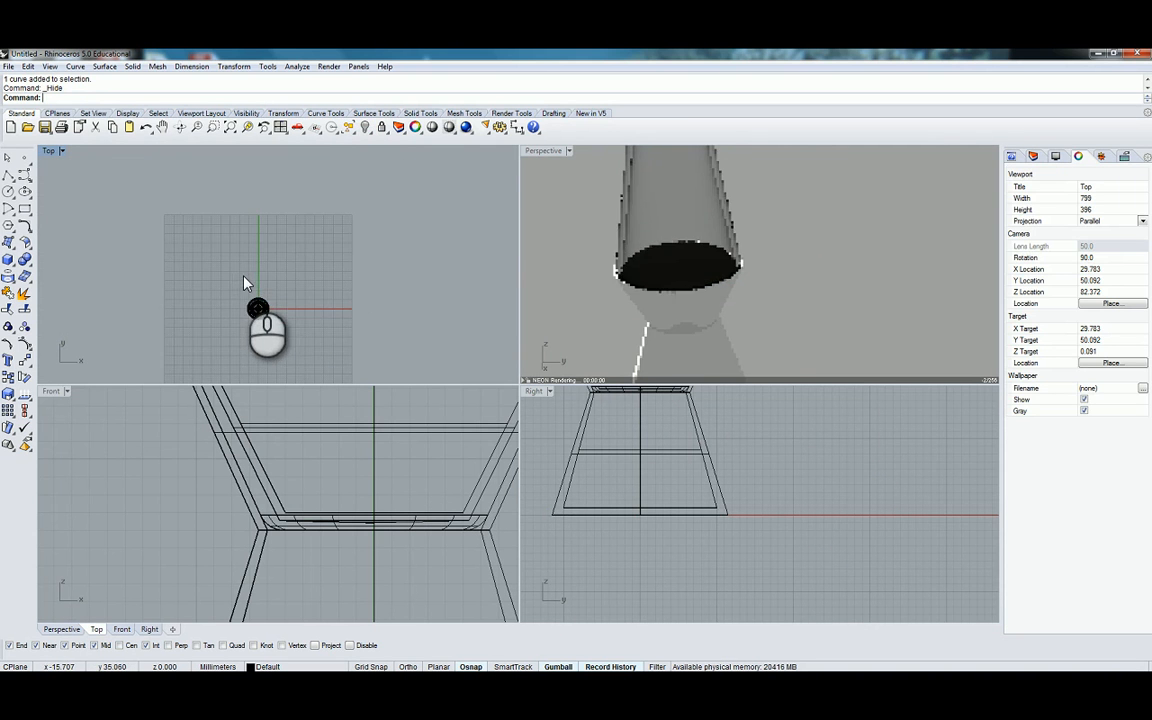
Switch the Perspective view to the Shaded display mode and bring the whole lamp into view
click(569, 152)
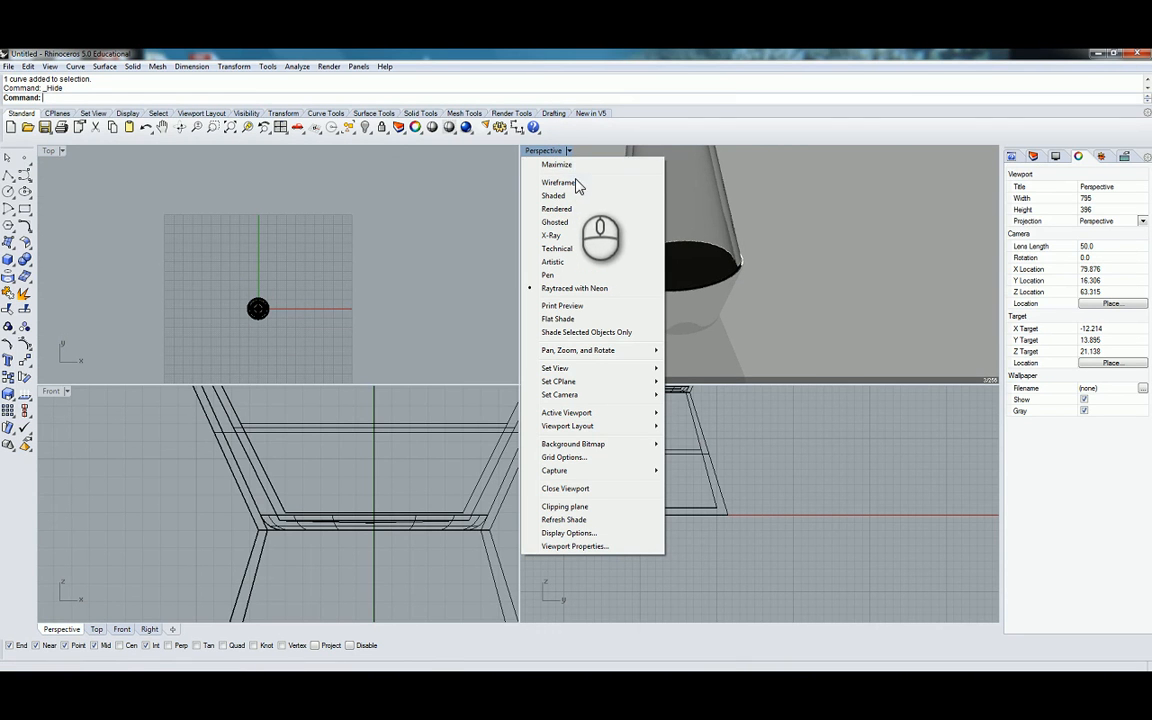
click(576, 199)
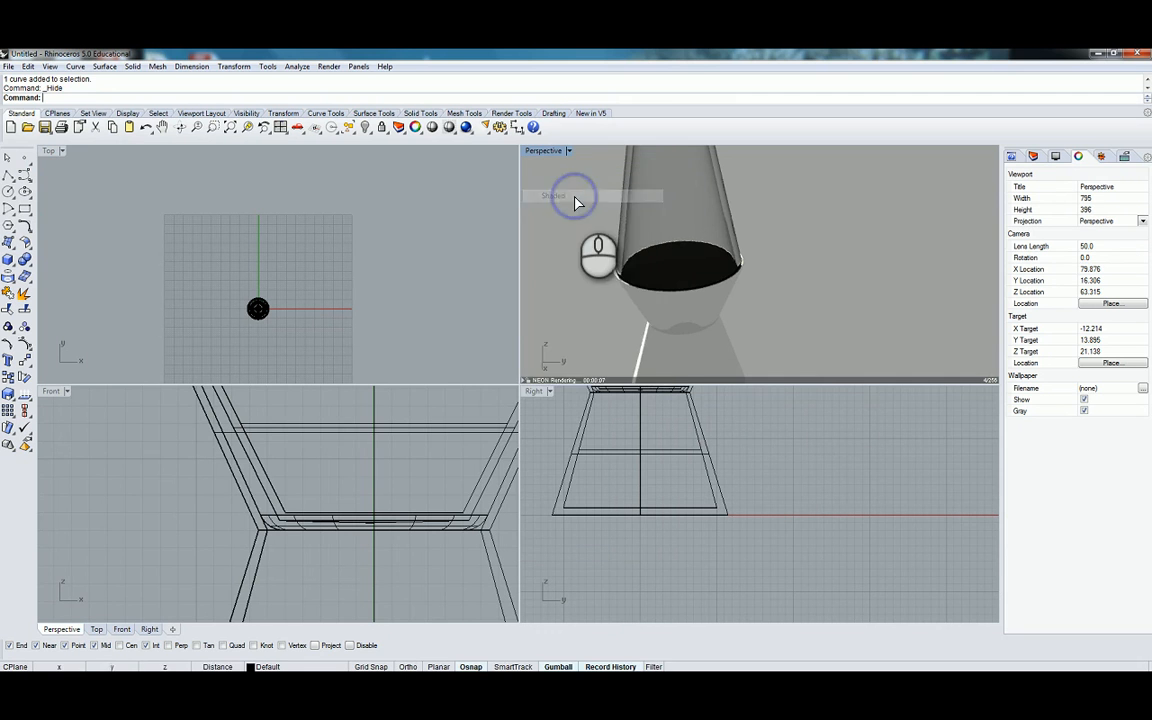
scroll(578, 200, down, 5)
scroll(596, 270, down, 2)
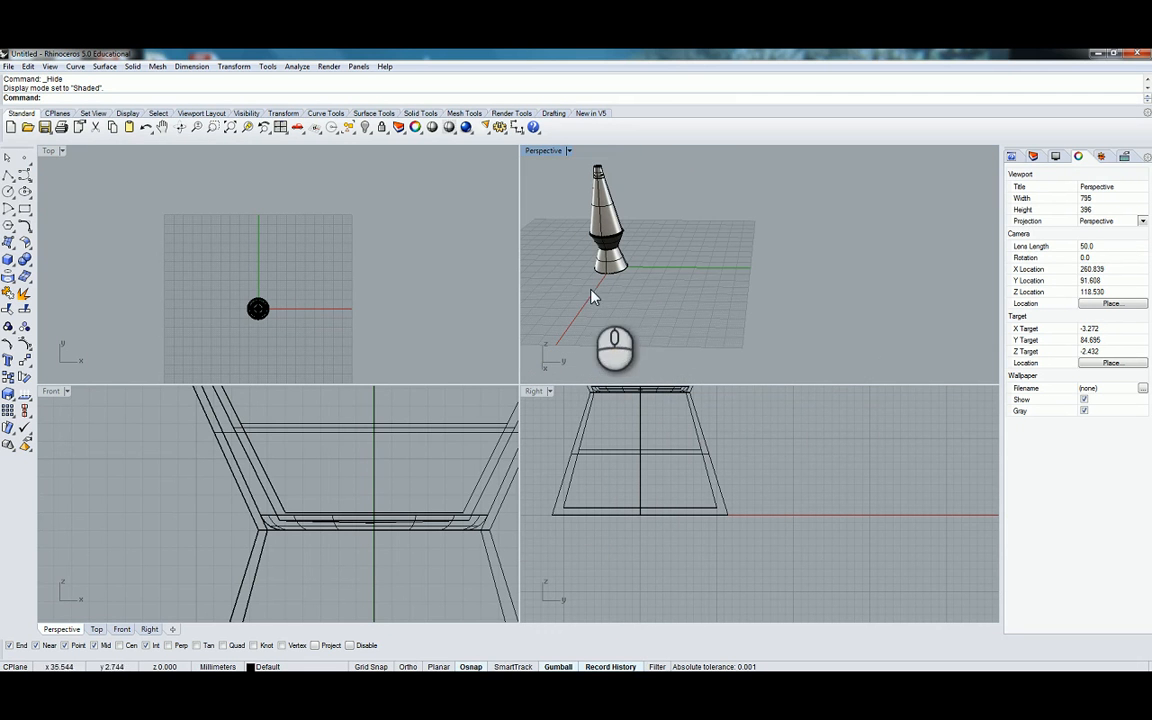
Draw a freeform degree-3 curve beside the lamp in the Front view, rising in an S-shape and hooking over at its upper end
scroll(290, 312, up, 6)
right_drag(233, 296, 320, 267)
scroll(200, 204, up, 1)
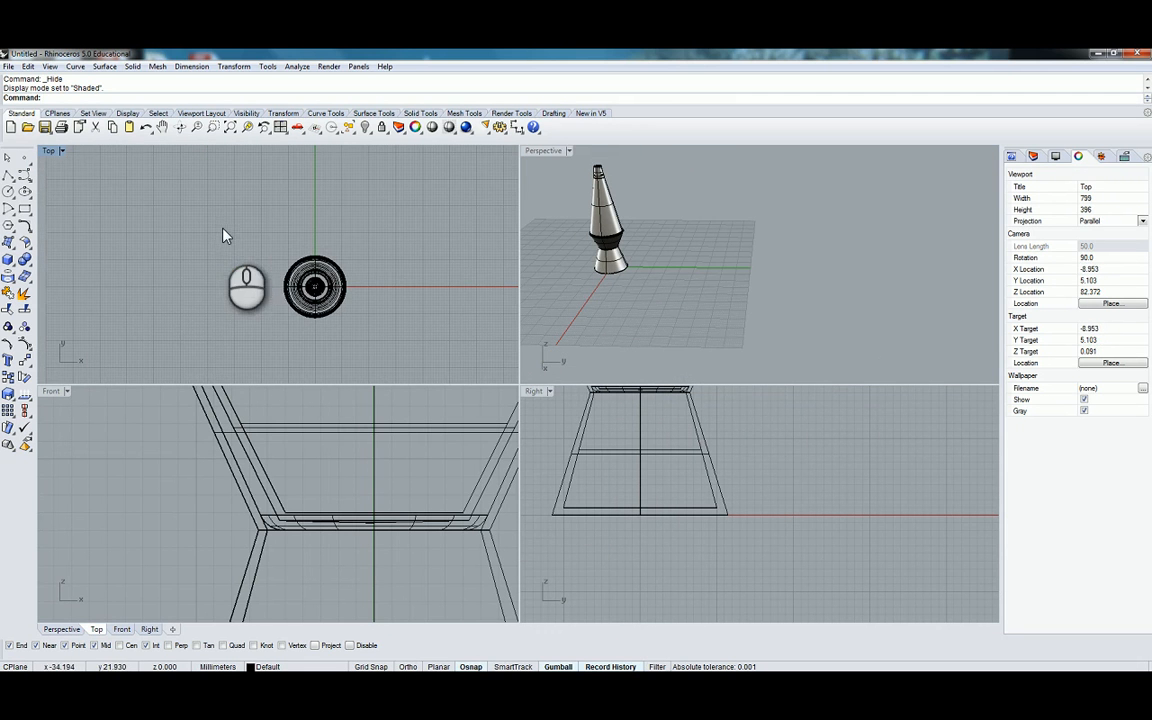
scroll(240, 425, down, 6)
scroll(241, 418, down, 10)
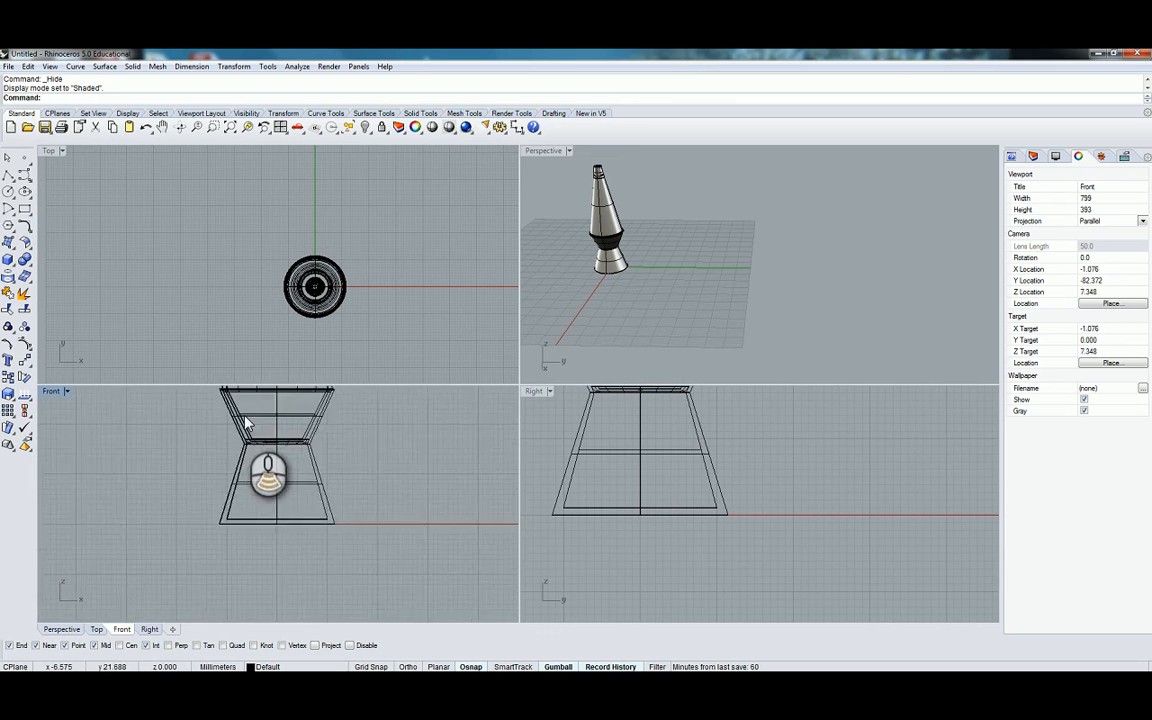
right_drag(251, 466, 297, 518)
scroll(210, 443, down, 4)
scroll(210, 450, up, 5)
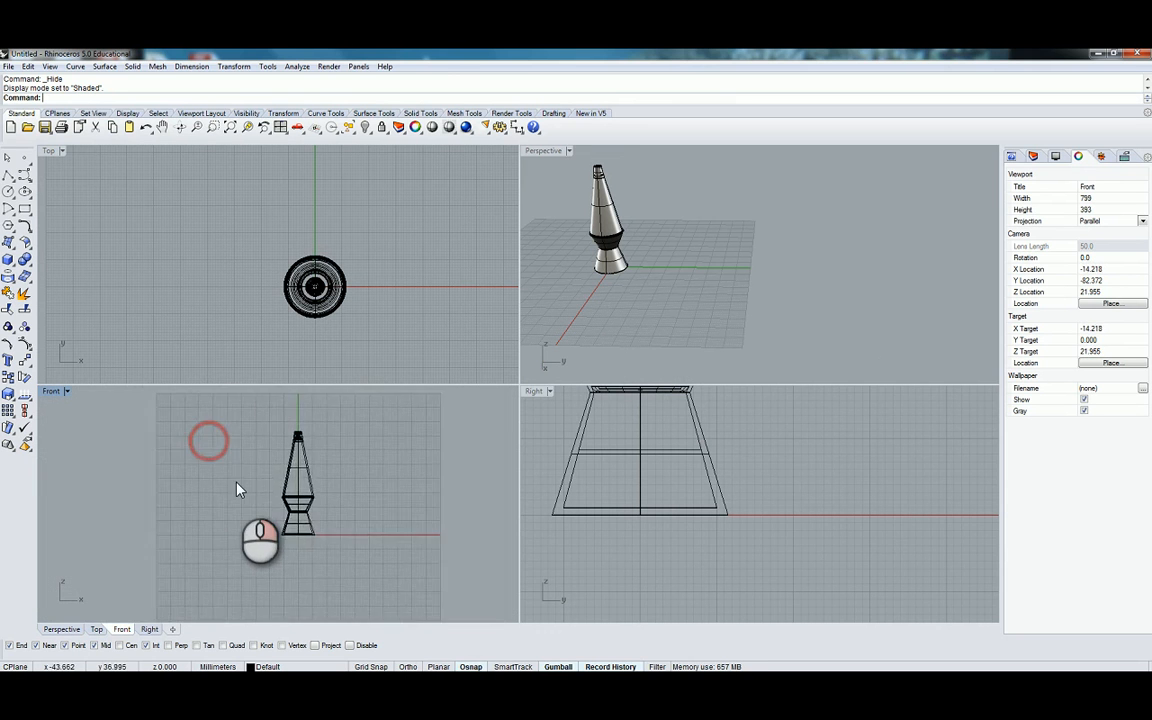
click(72, 226)
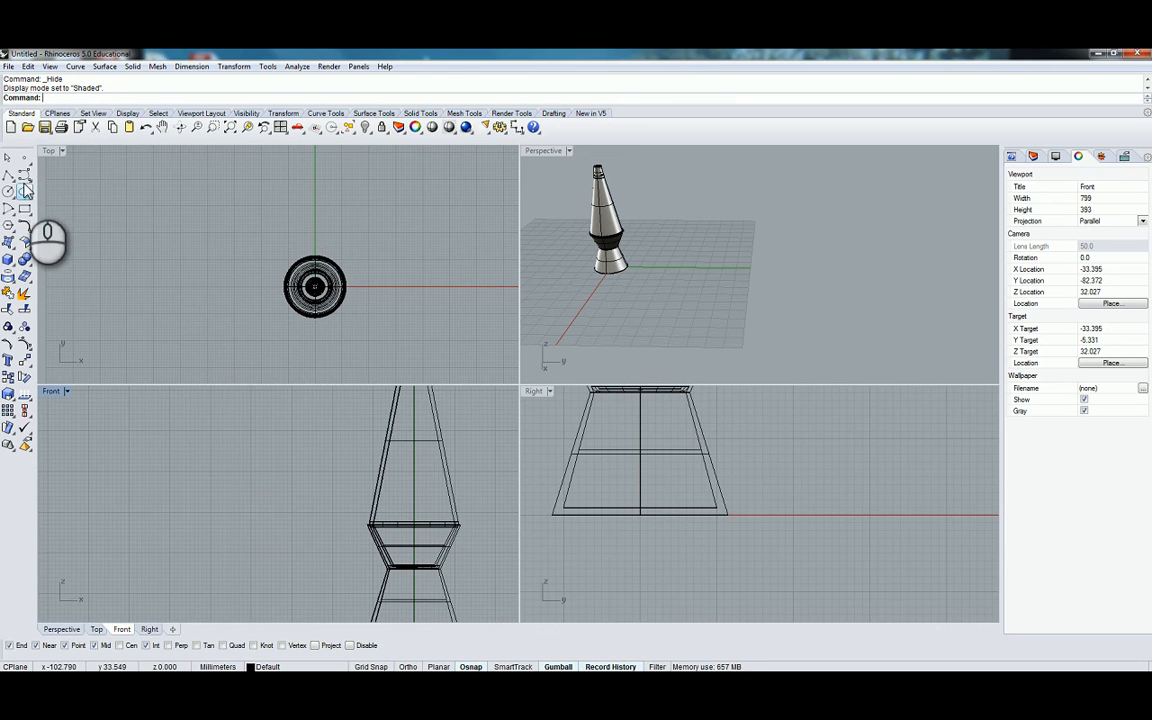
click(8, 174)
scroll(231, 492, up, 5)
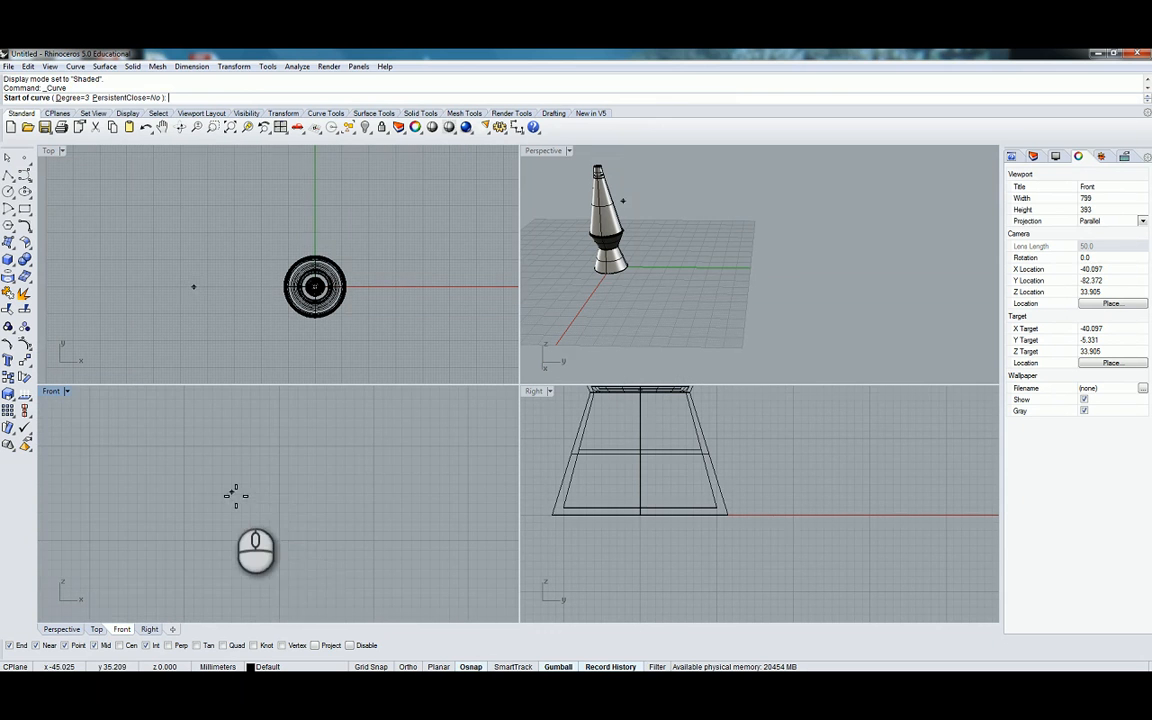
click(289, 526)
click(280, 519)
click(286, 503)
click(302, 490)
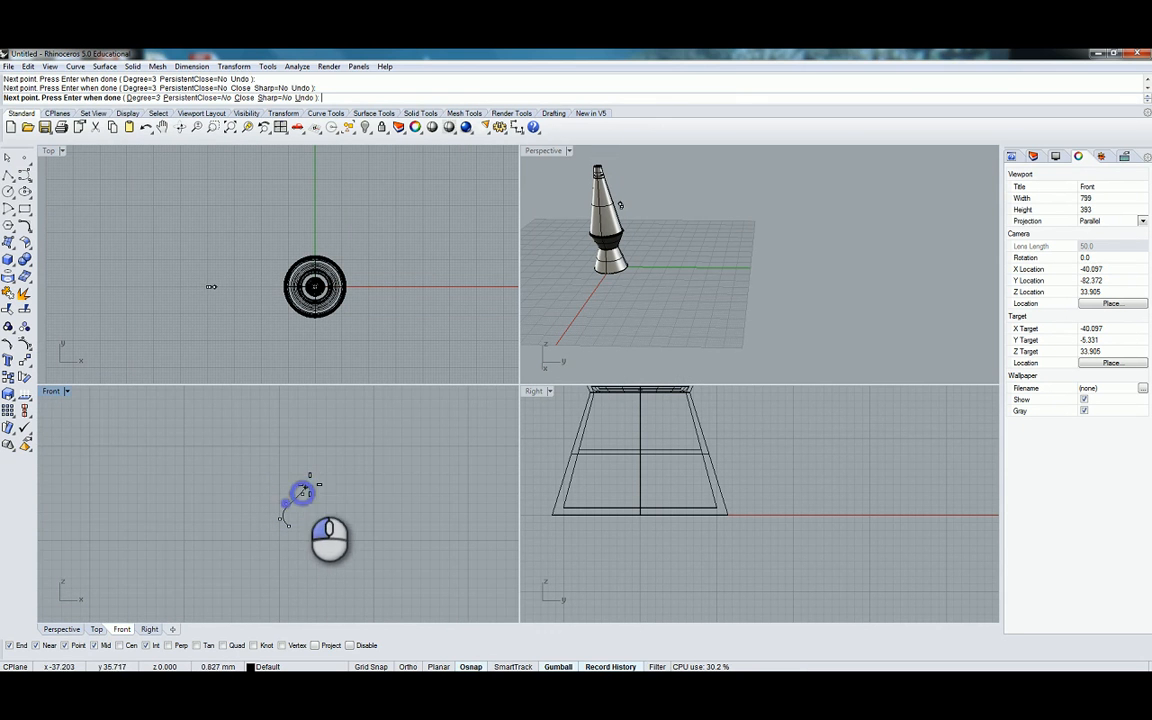
click(300, 462)
click(298, 438)
click(303, 424)
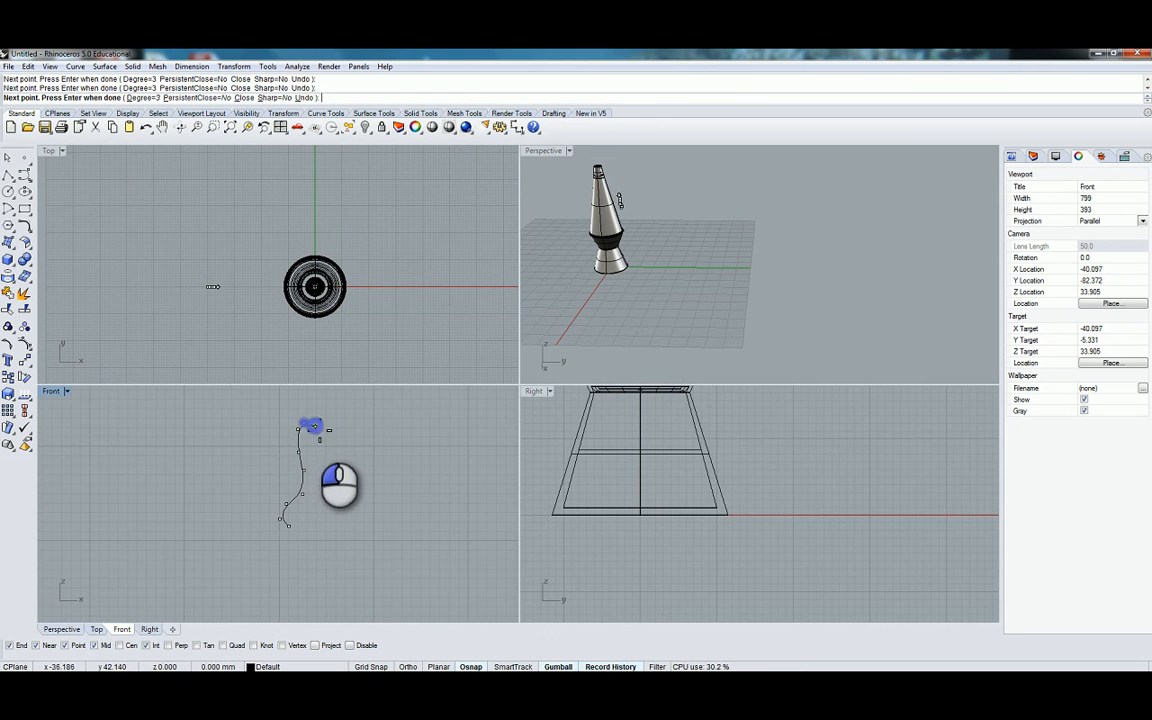
click(321, 441)
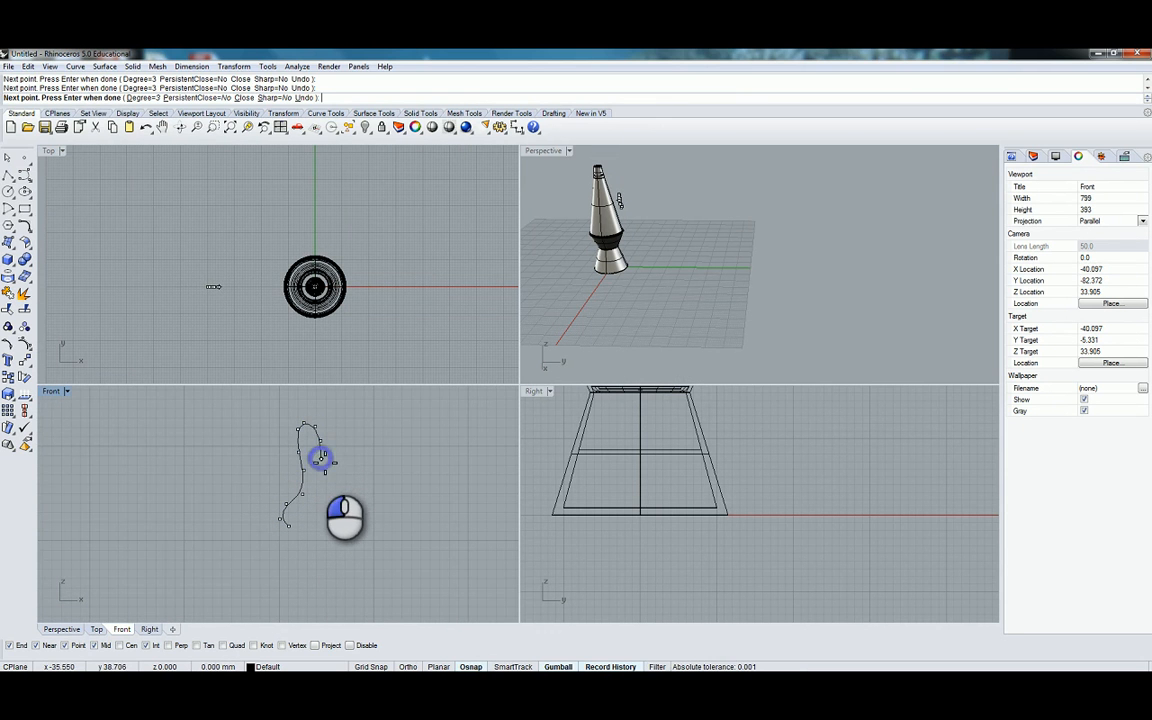
right_click(324, 497)
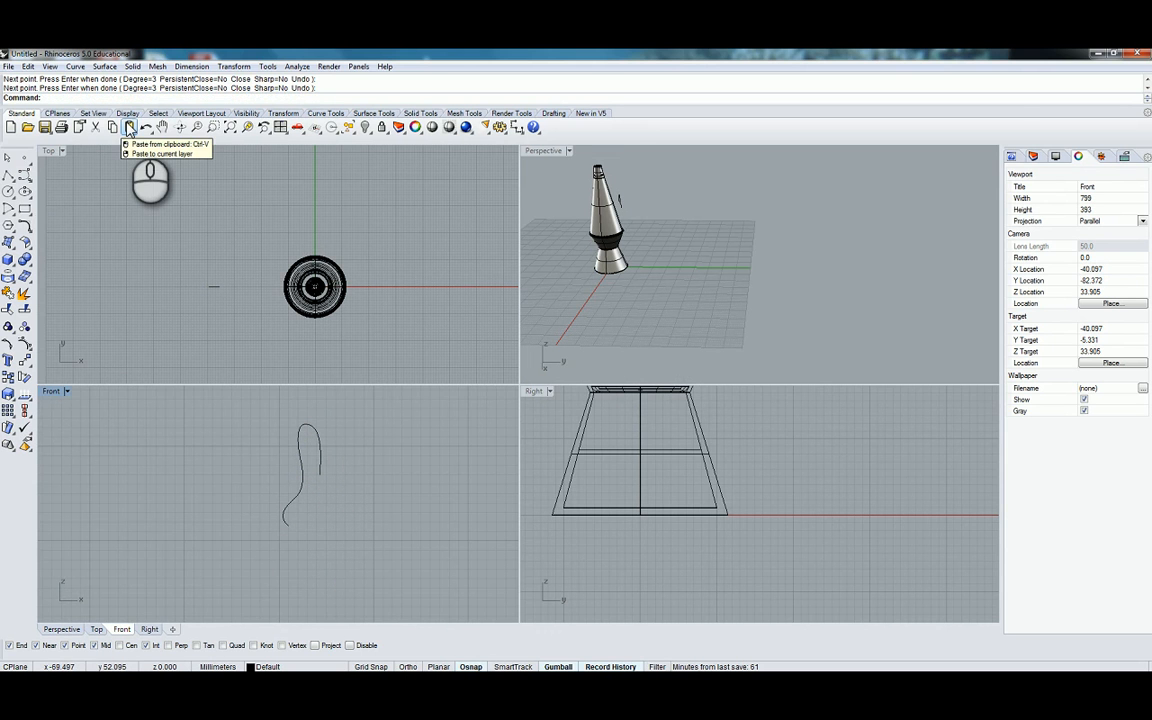
Revolve the hooked curve a full 360 degrees about the axis through its two endpoints and inspect the blob in the Perspective view
click(284, 498)
key(Return)
click(289, 524)
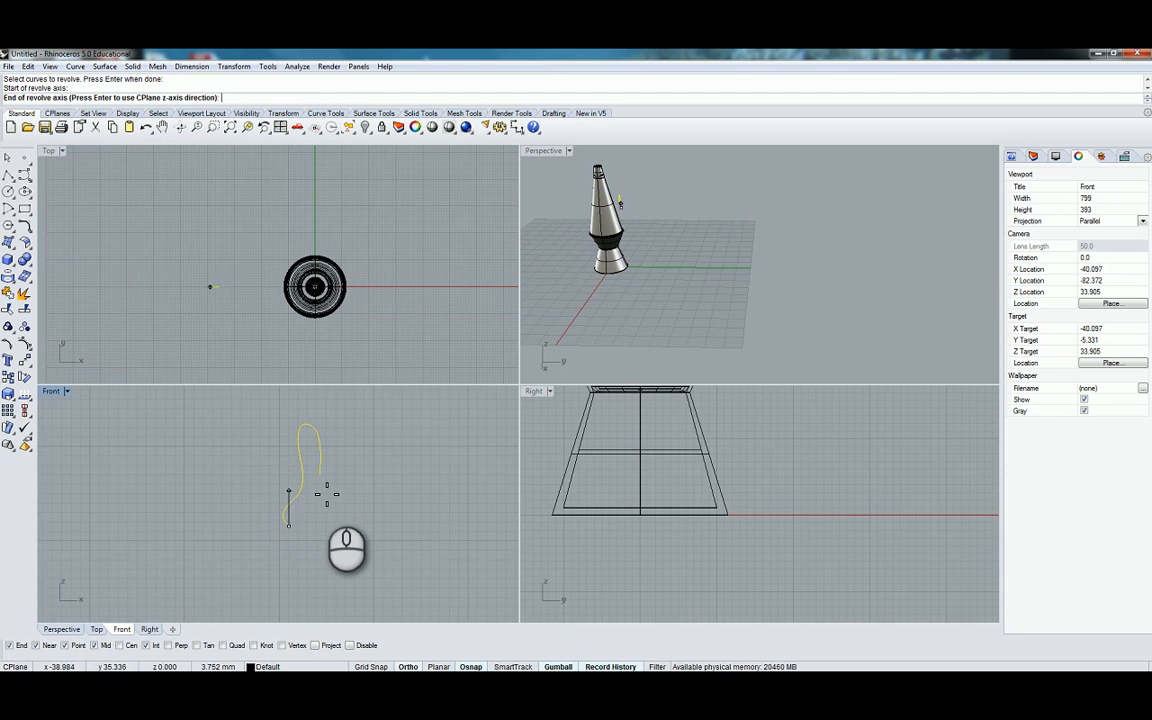
scroll(326, 495, up, 3)
click(321, 470)
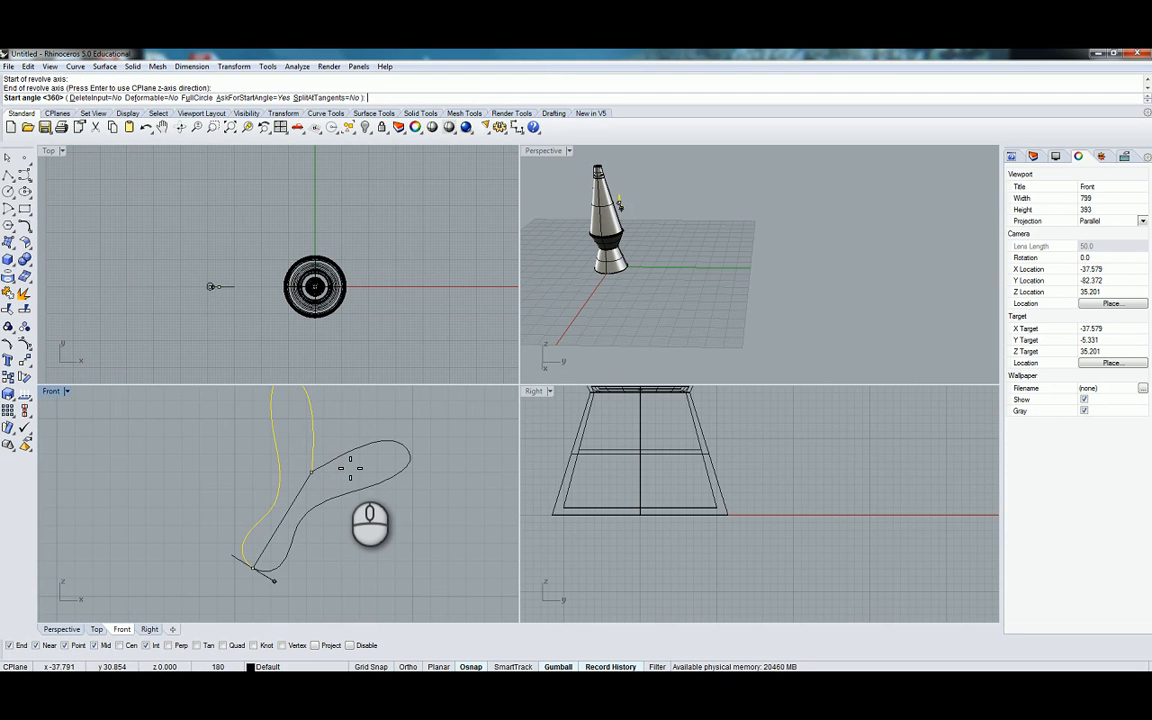
key(Return)
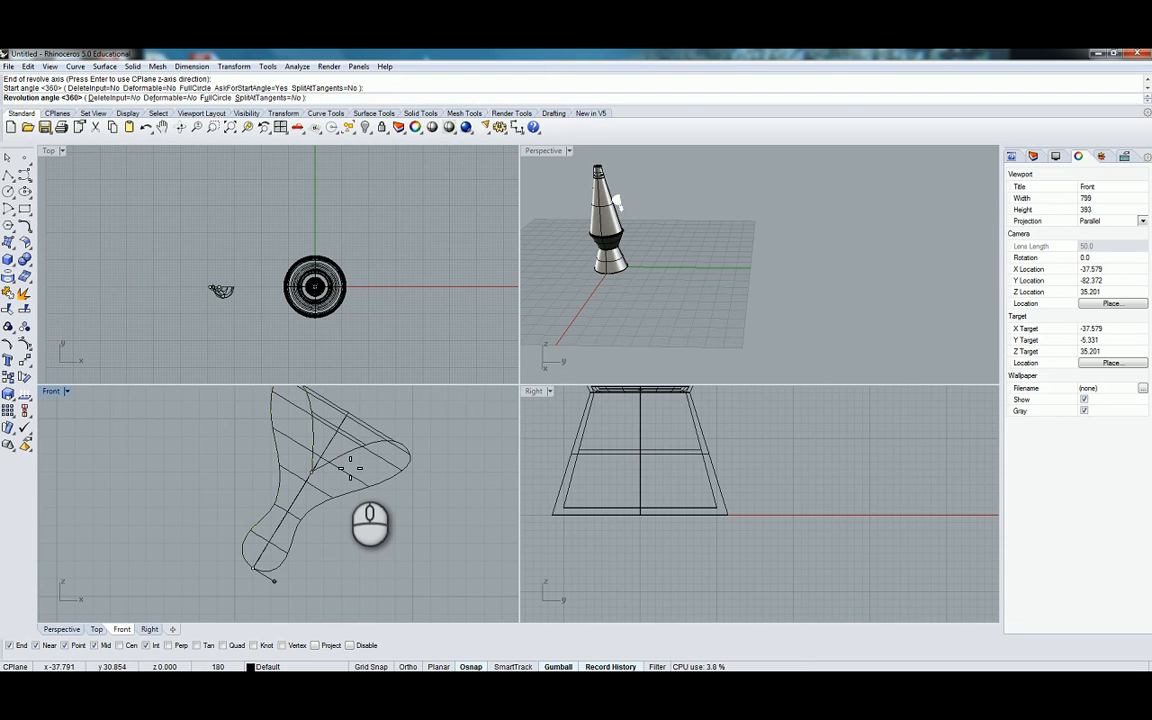
key(Return)
click(632, 192)
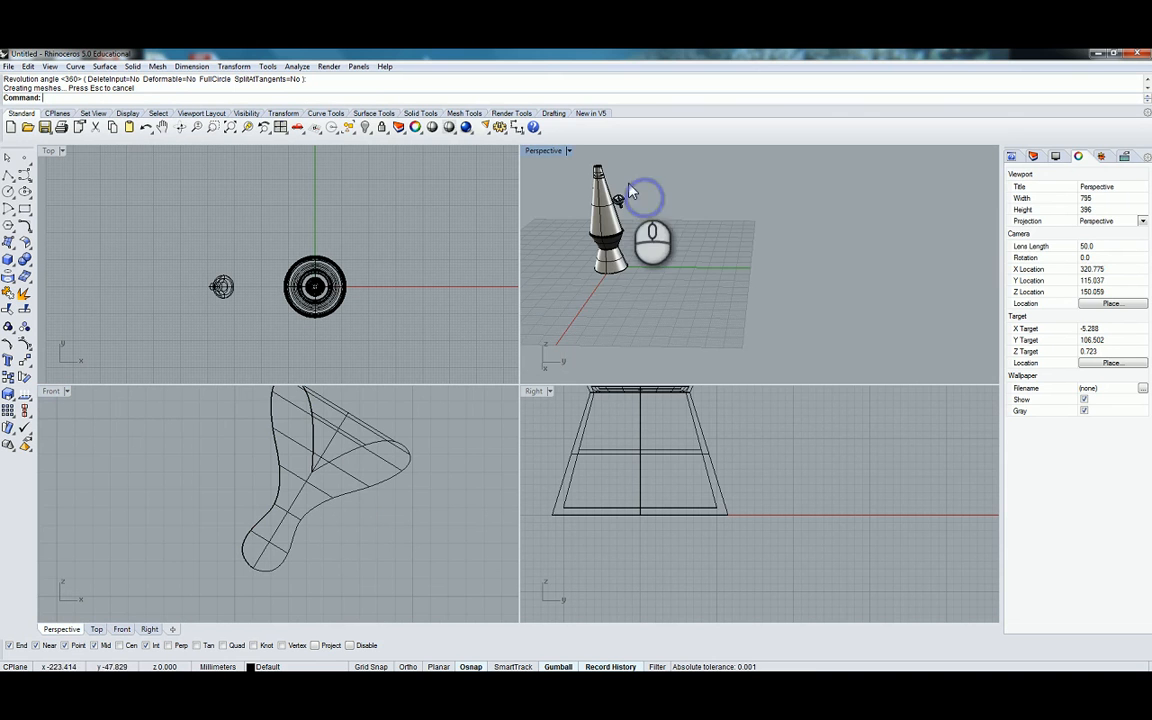
scroll(632, 191, up, 20)
right_drag(613, 288, 567, 209)
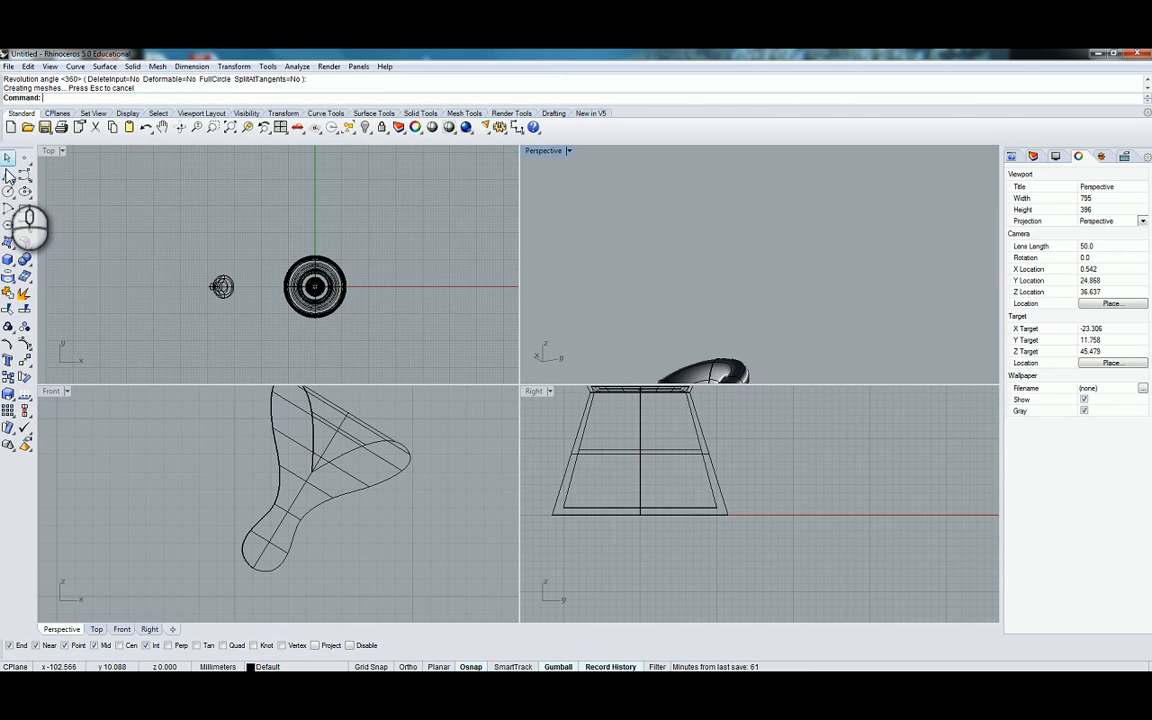
Draw a second freeform degree-3 curve as a wide open bowl shape on the far side of the first blob in the Front view
click(24, 175)
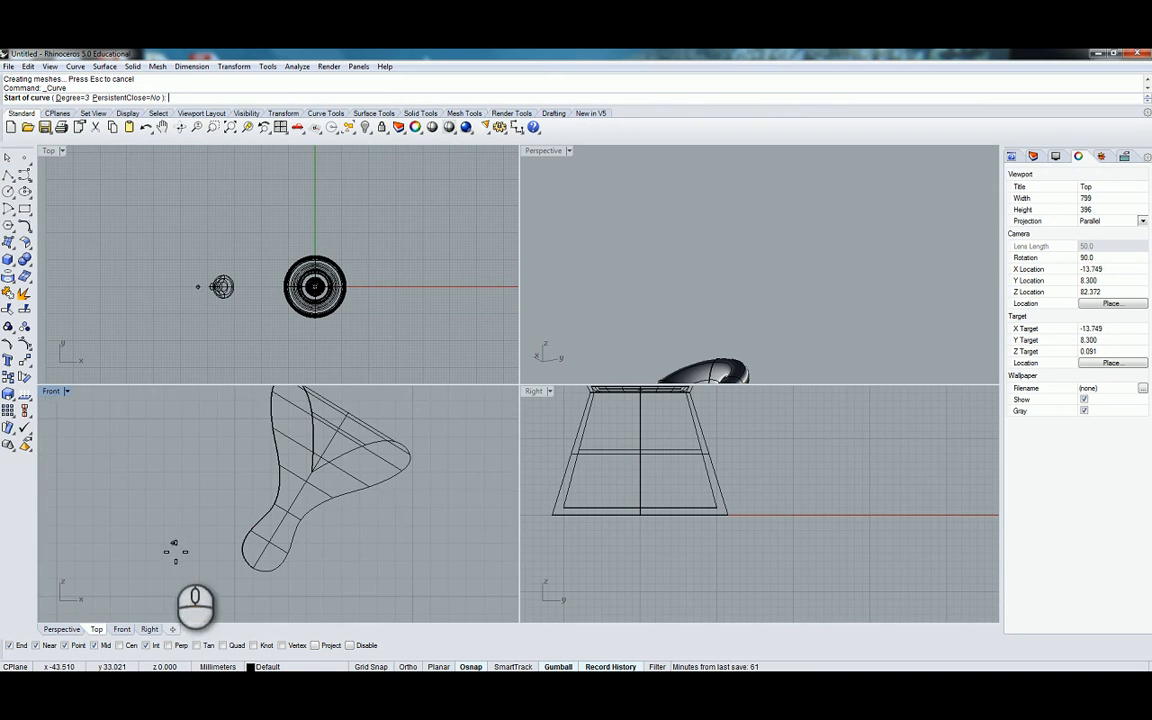
scroll(172, 550, down, 10)
right_drag(171, 550, 286, 533)
click(231, 486)
click(220, 505)
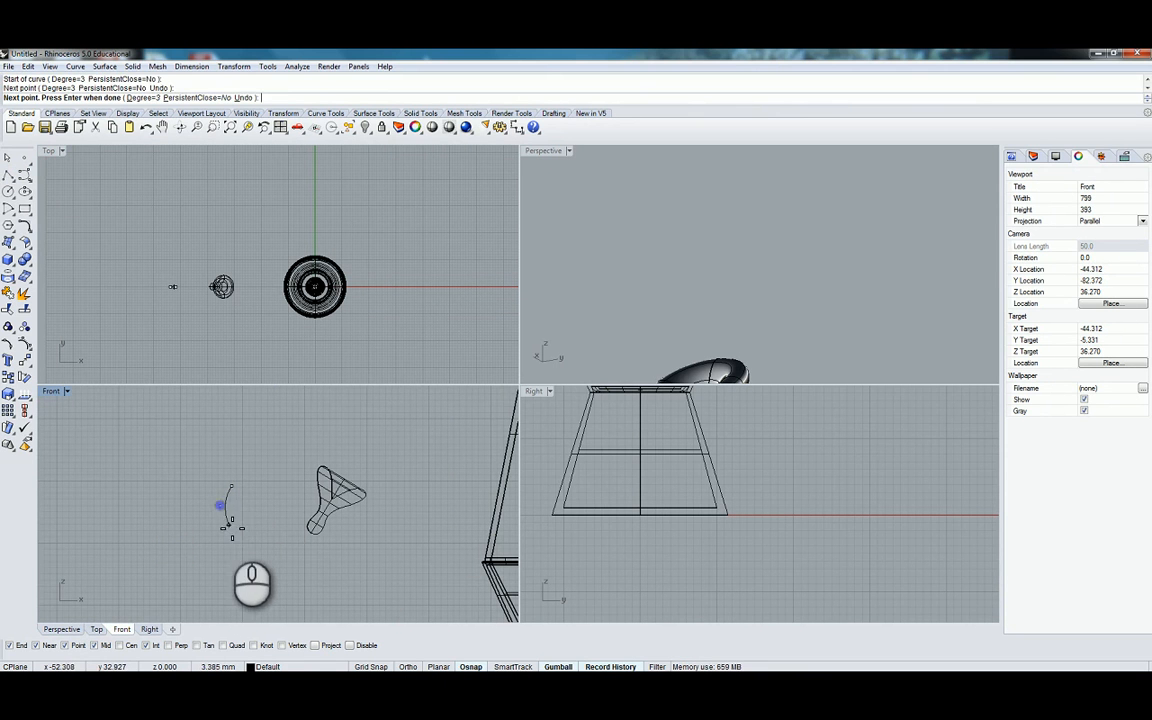
click(229, 524)
click(247, 531)
click(249, 535)
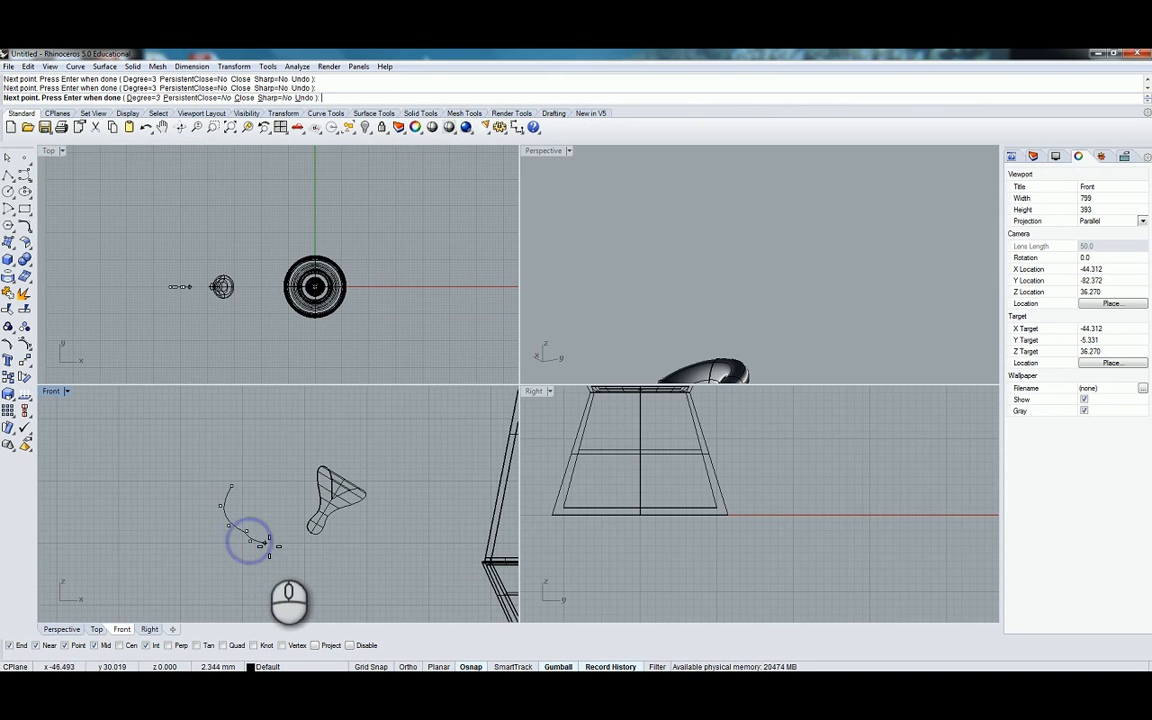
click(265, 539)
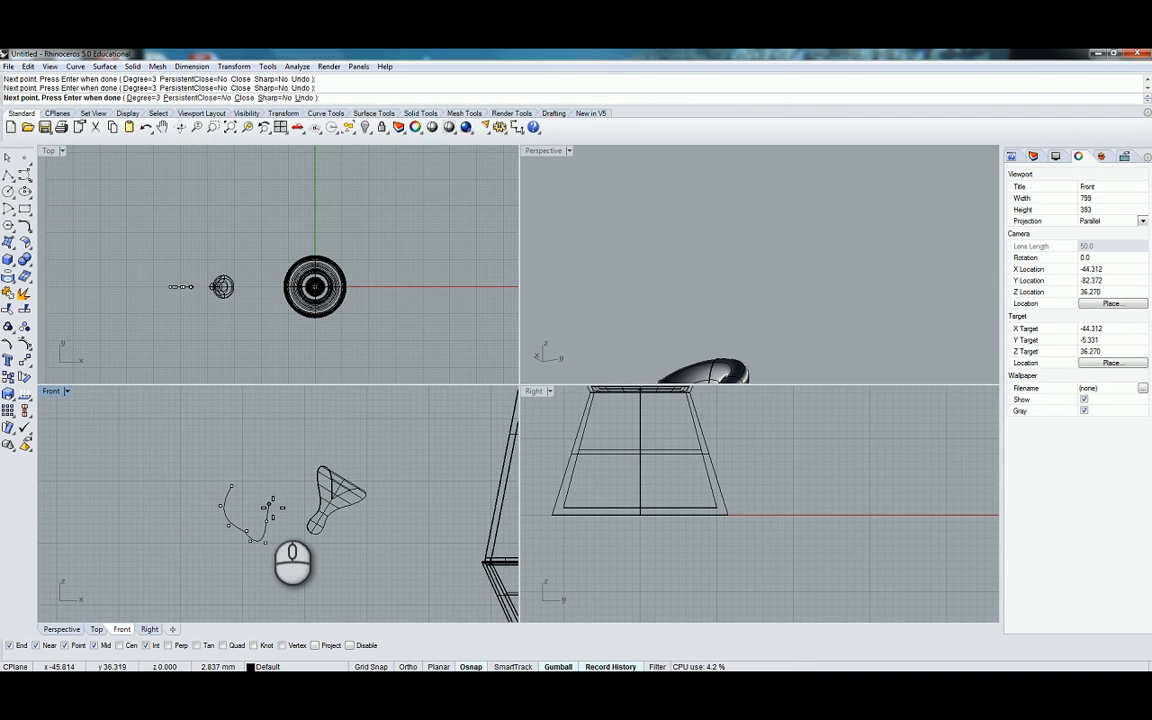
click(278, 563)
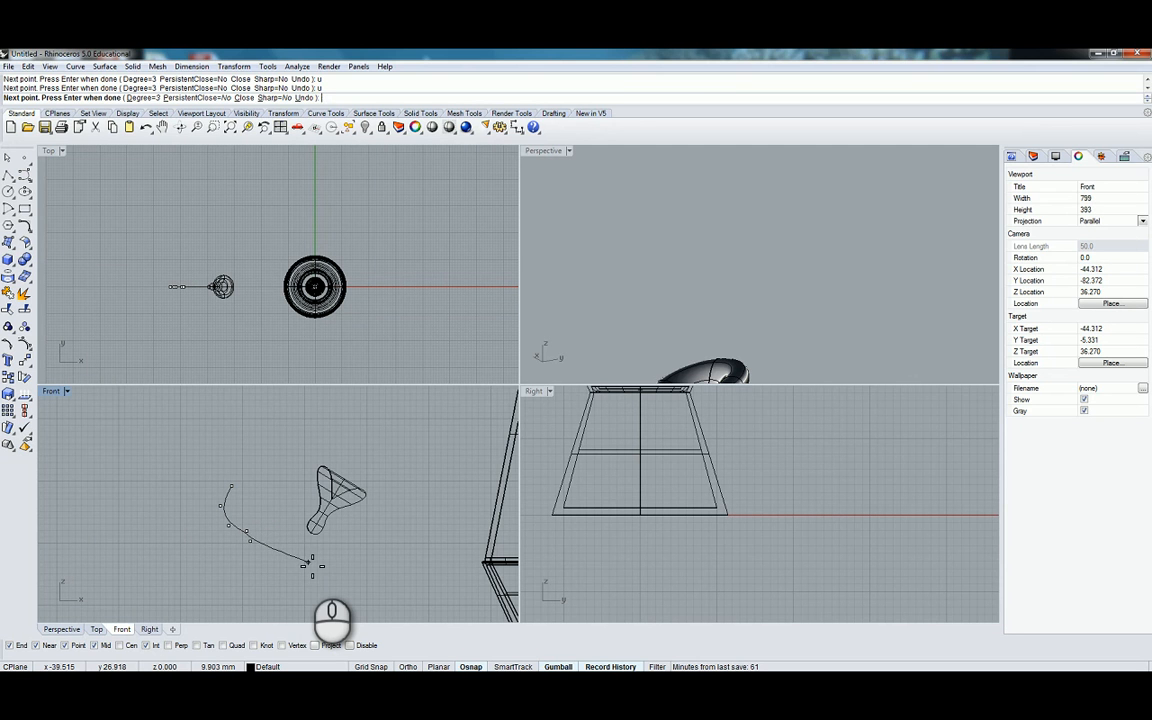
scroll(265, 540, up, 5)
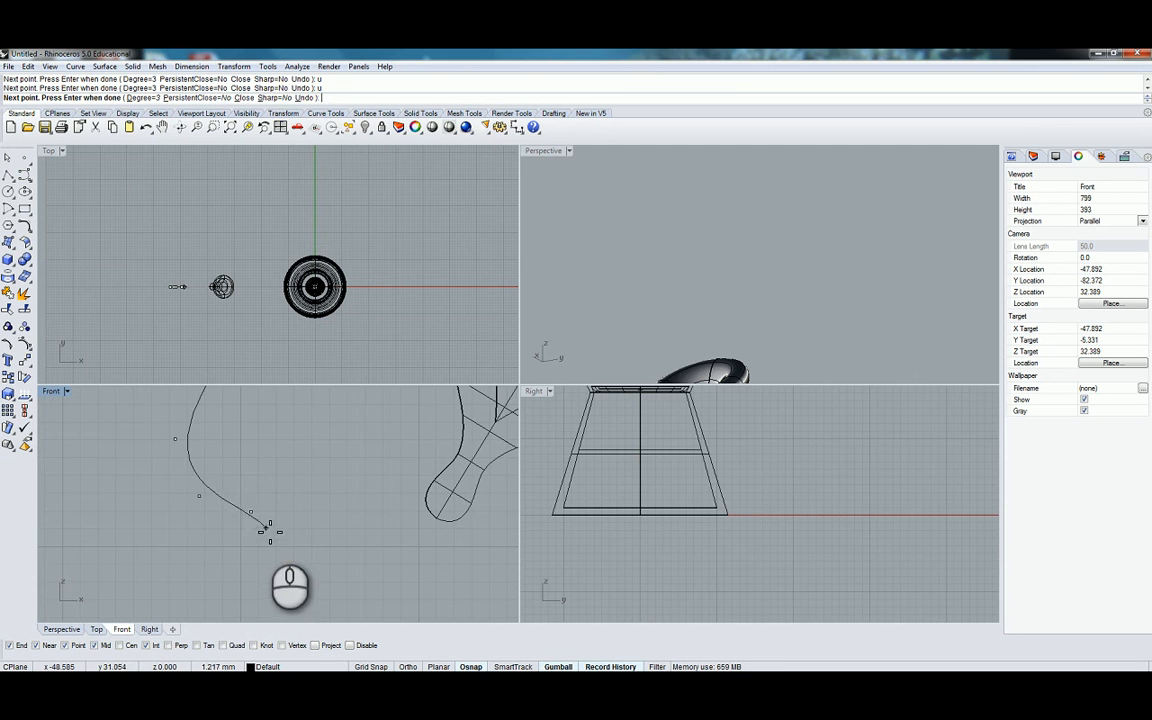
click(272, 492)
click(297, 481)
click(335, 472)
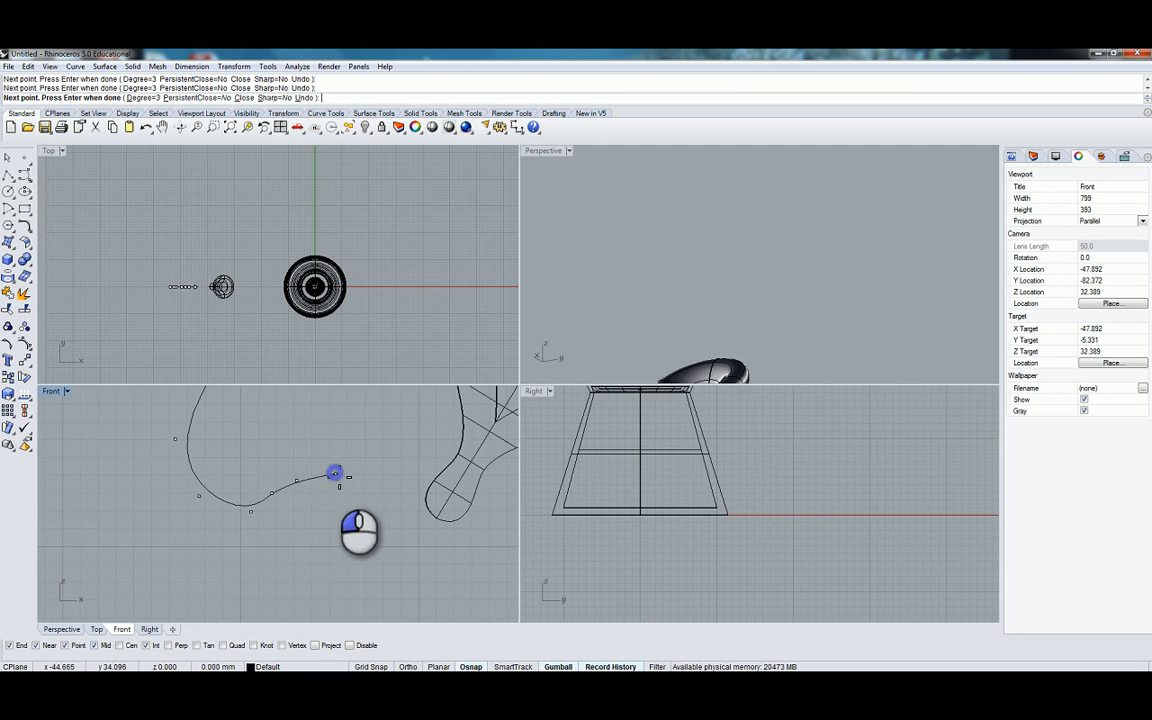
click(350, 446)
right_click(354, 457)
Revolve the bowl-shaped curve a full 360 degrees about the axis through its two endpoints
right_drag(354, 457, 302, 545)
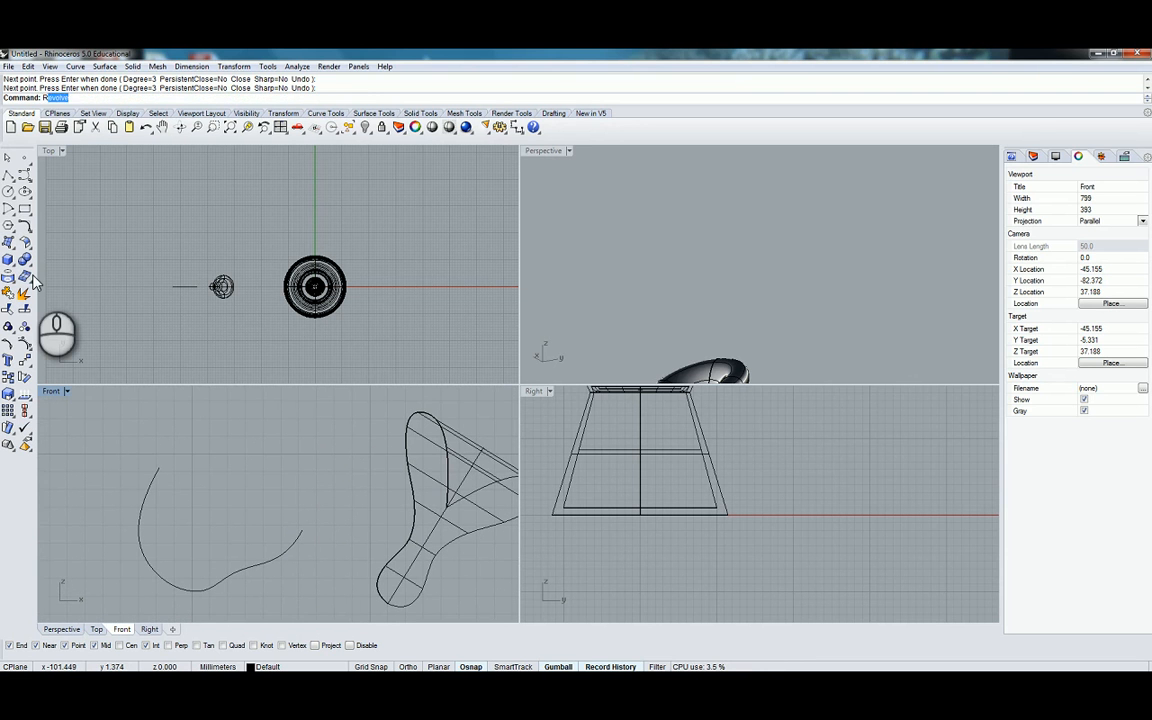
click(296, 539)
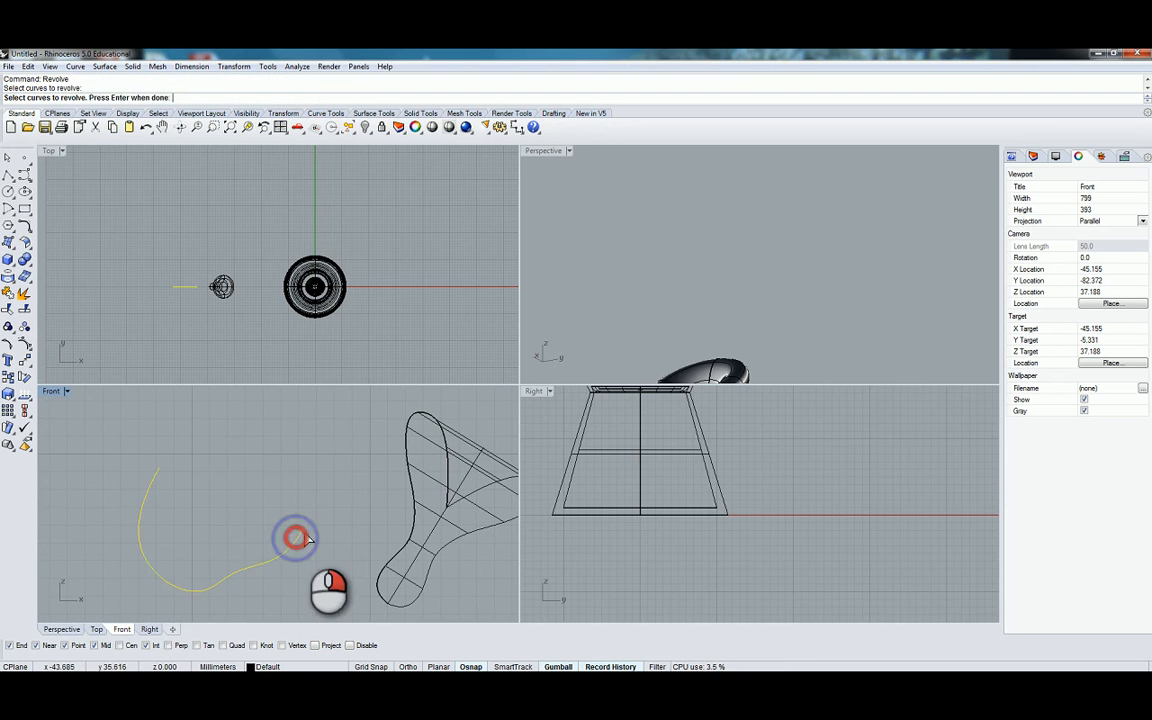
right_click(294, 537)
click(303, 531)
click(161, 465)
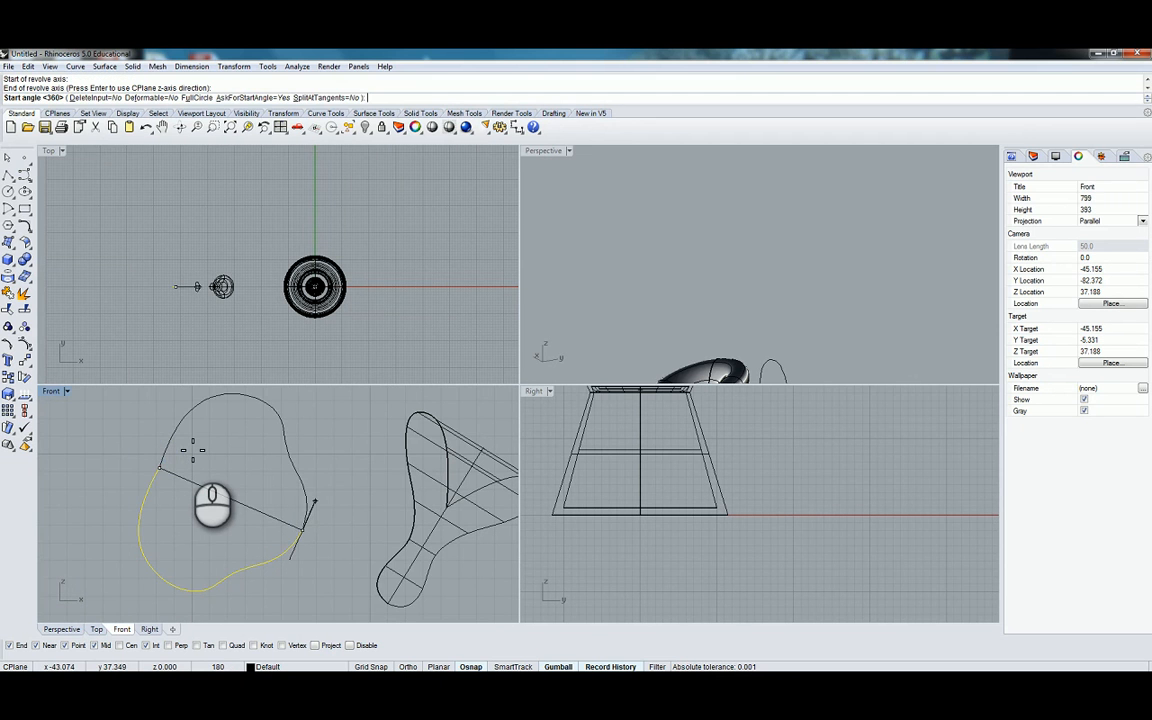
key(Return)
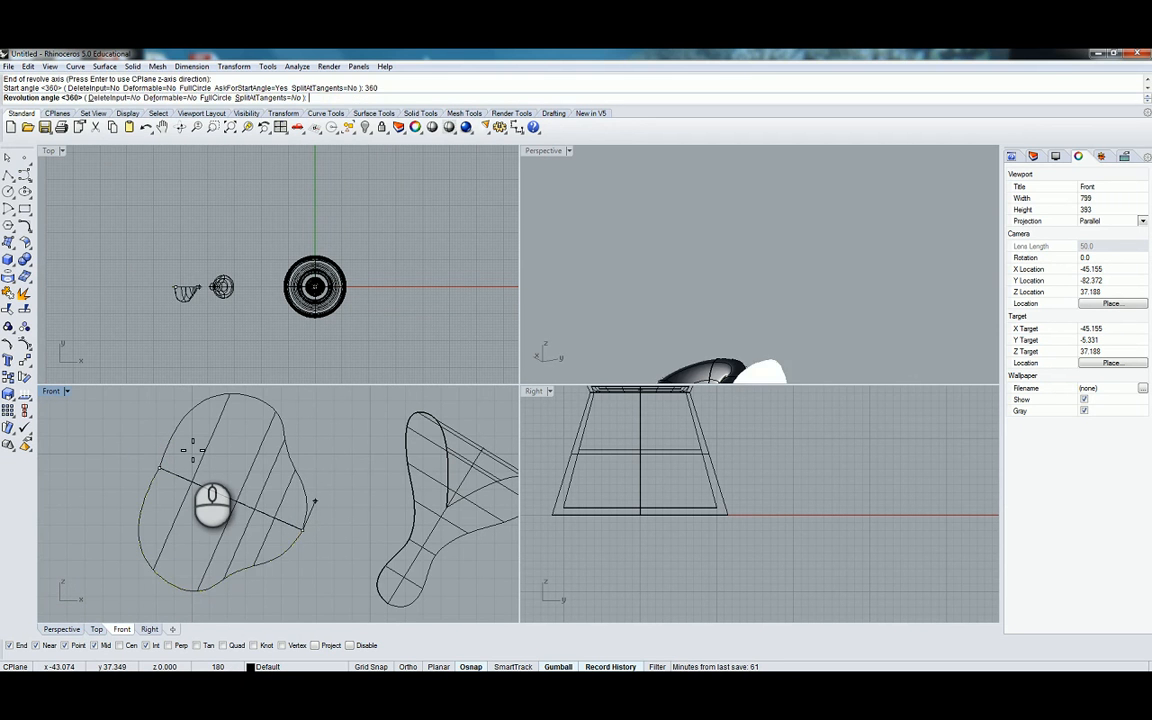
right_click(193, 445)
Create a sphere of about 2.4 mm radius above the two revolved blobs in the Front view
scroll(266, 432, down, 5)
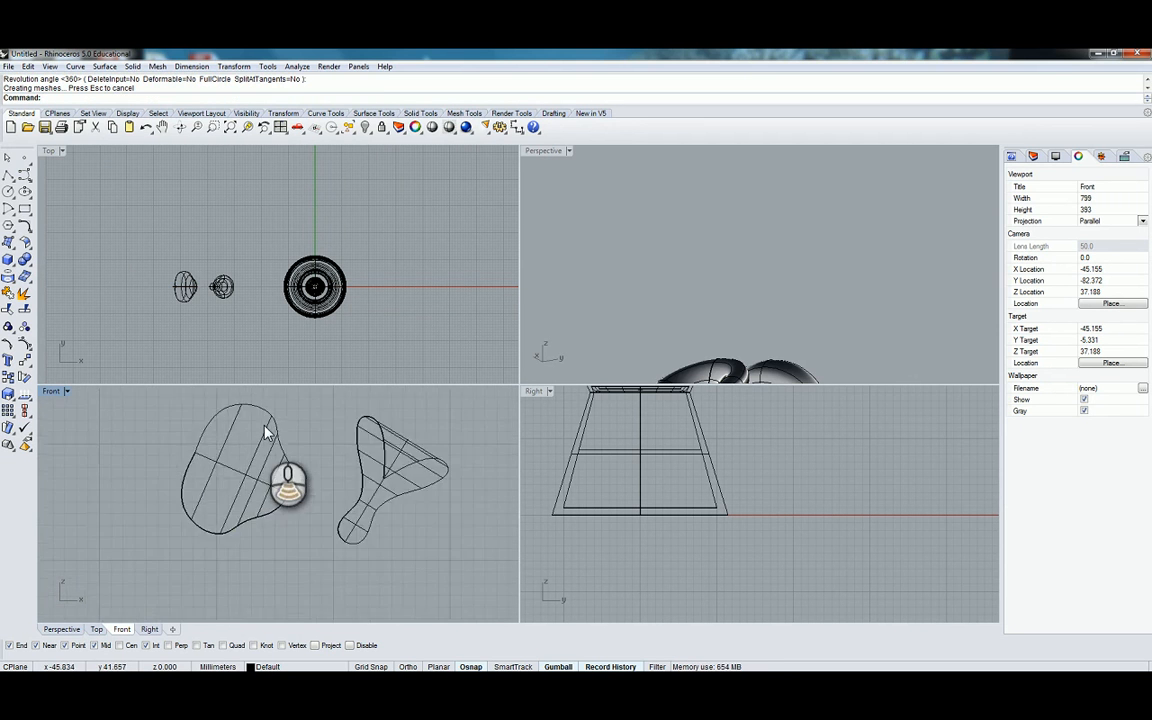
scroll(266, 432, down, 3)
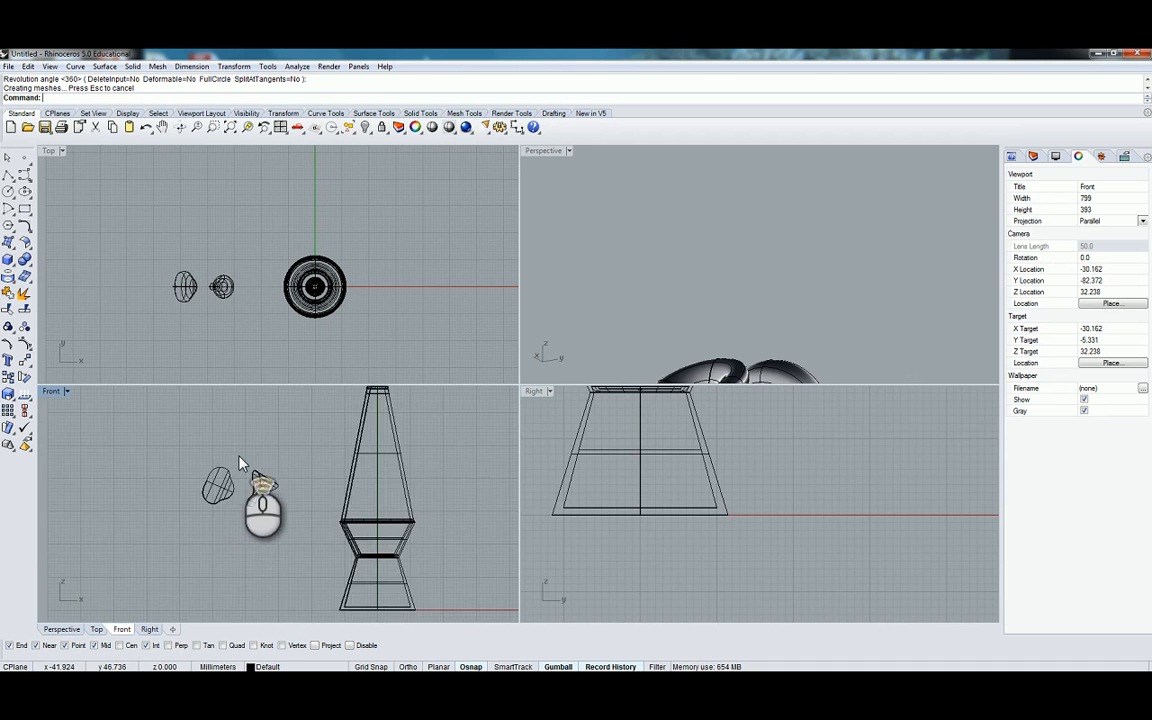
scroll(240, 462, up, 3)
click(12, 268)
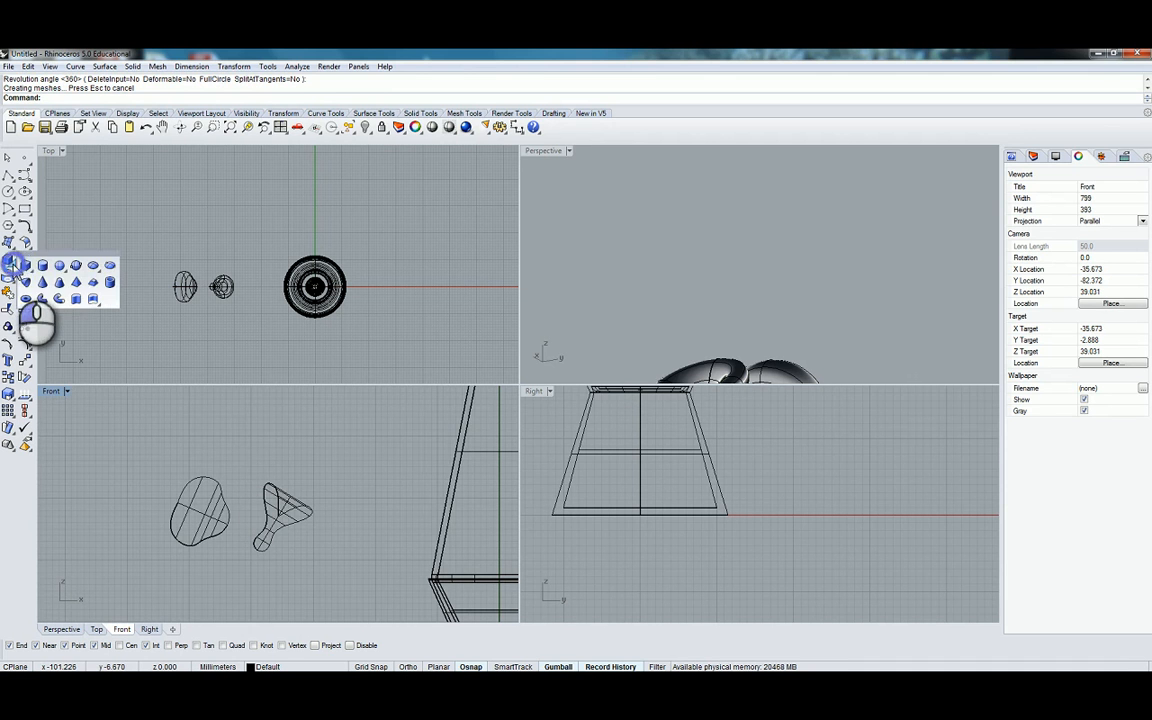
click(52, 256)
click(229, 441)
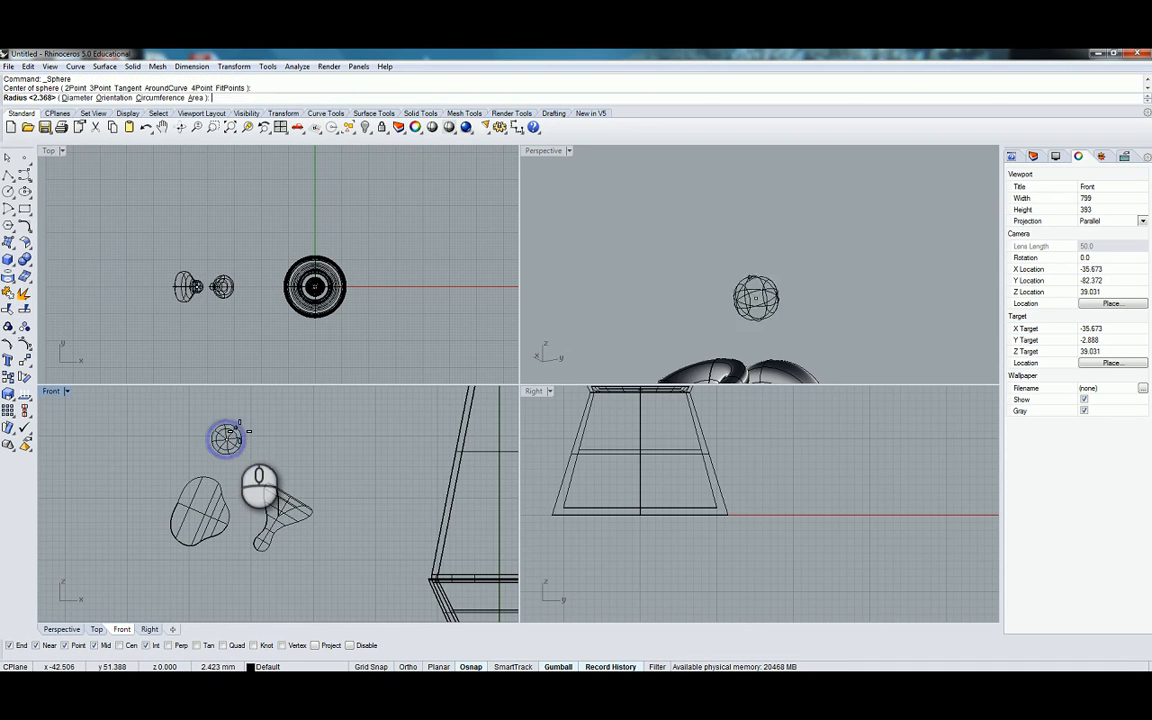
click(240, 434)
Turn on the sphere's control points and move its upper points upward in the Perspective view to stretch it into an egg shape
click(238, 430)
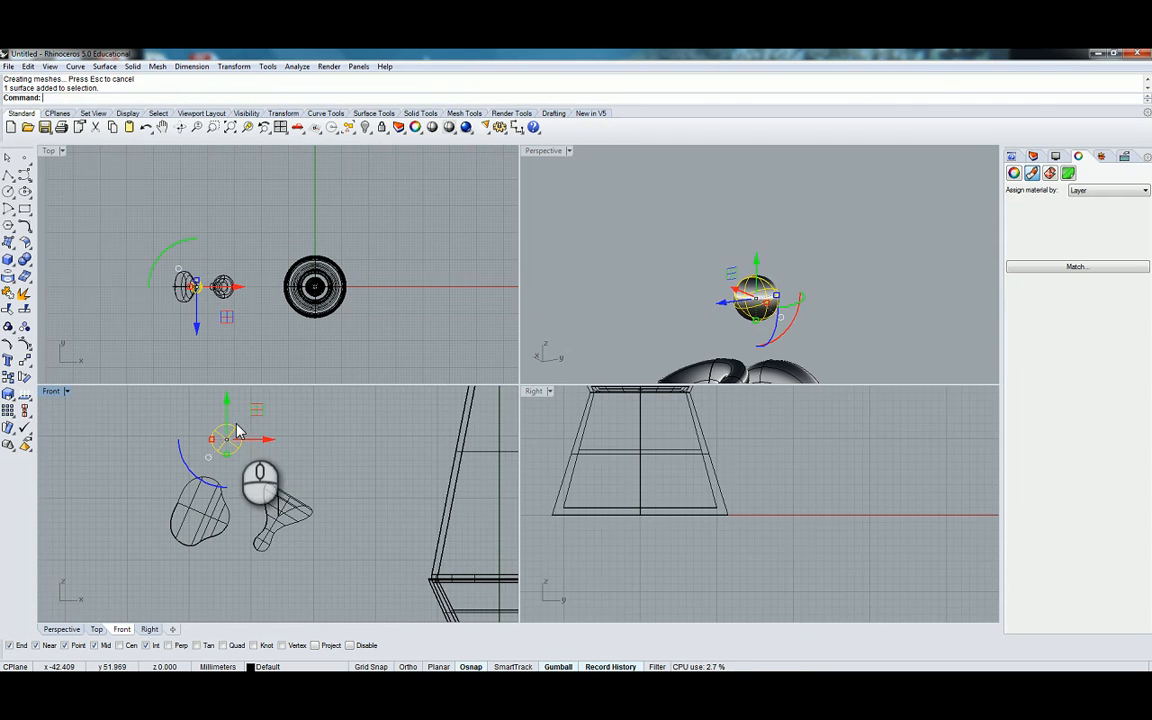
click(217, 517)
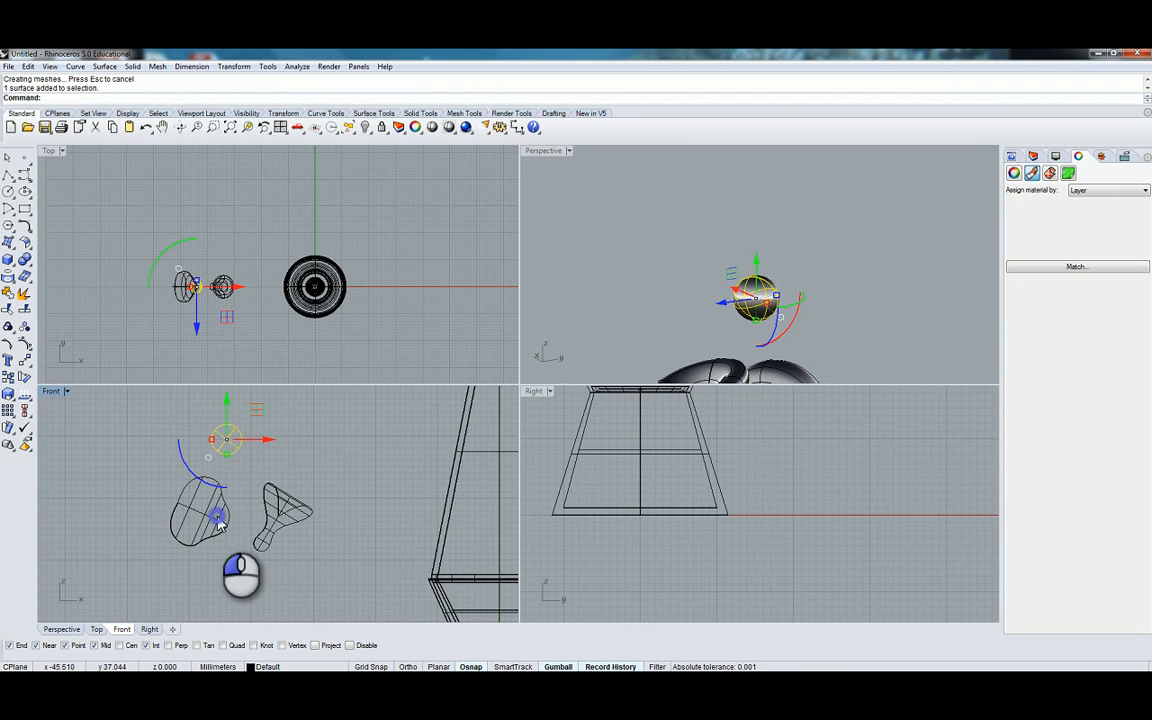
click(230, 425)
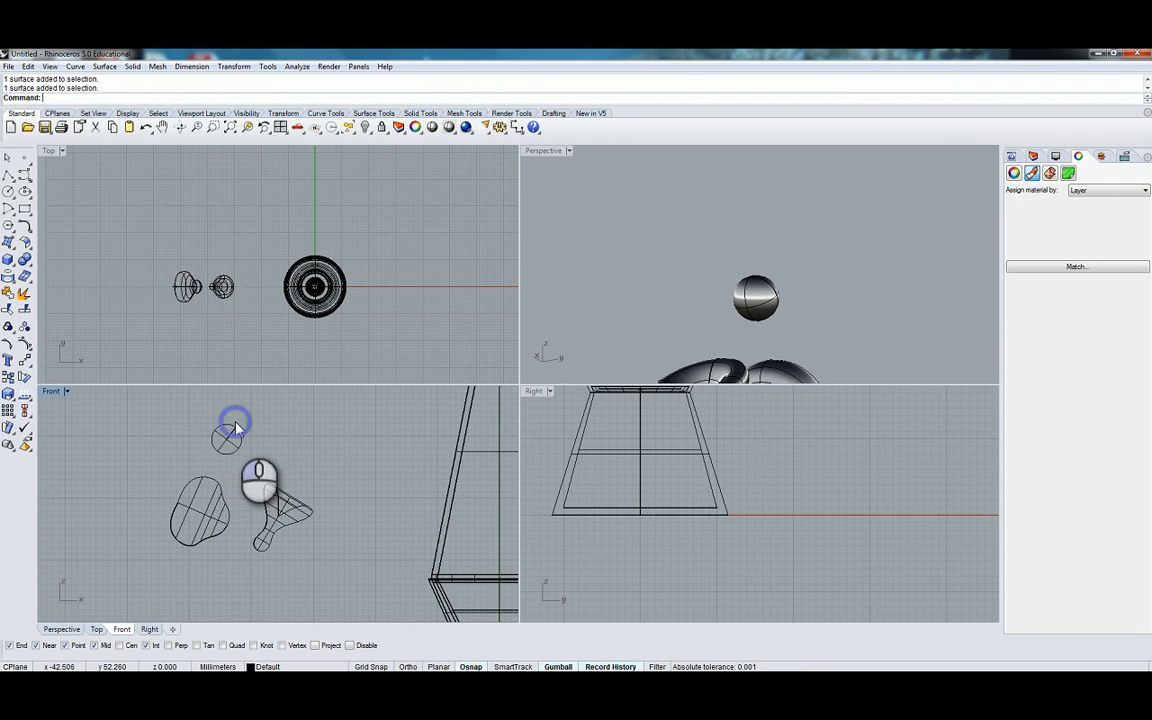
click(25, 328)
click(575, 262)
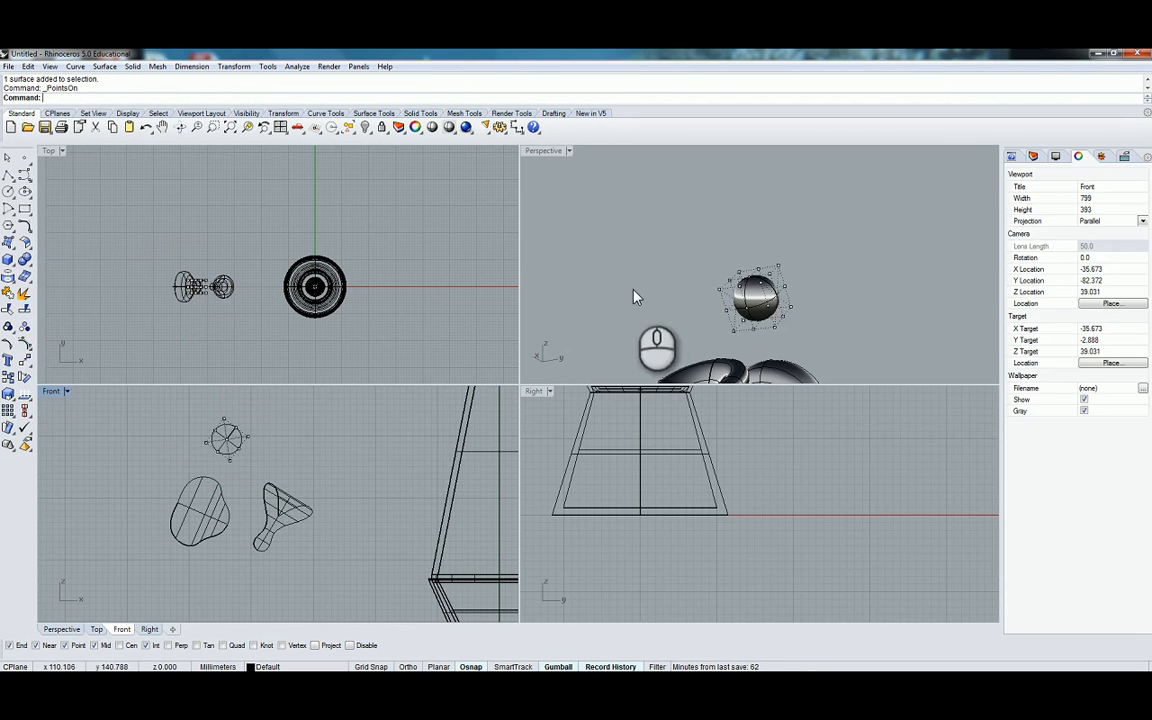
scroll(750, 268, up, 4)
drag(715, 262, 804, 317)
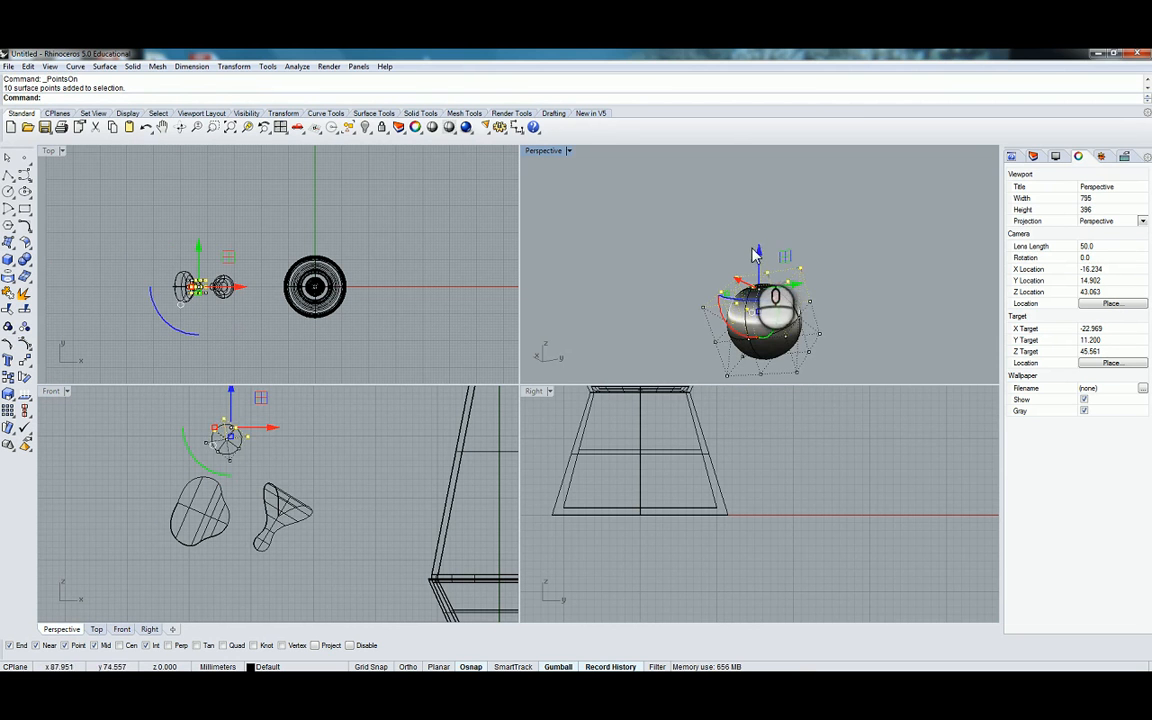
drag(759, 246, 771, 300)
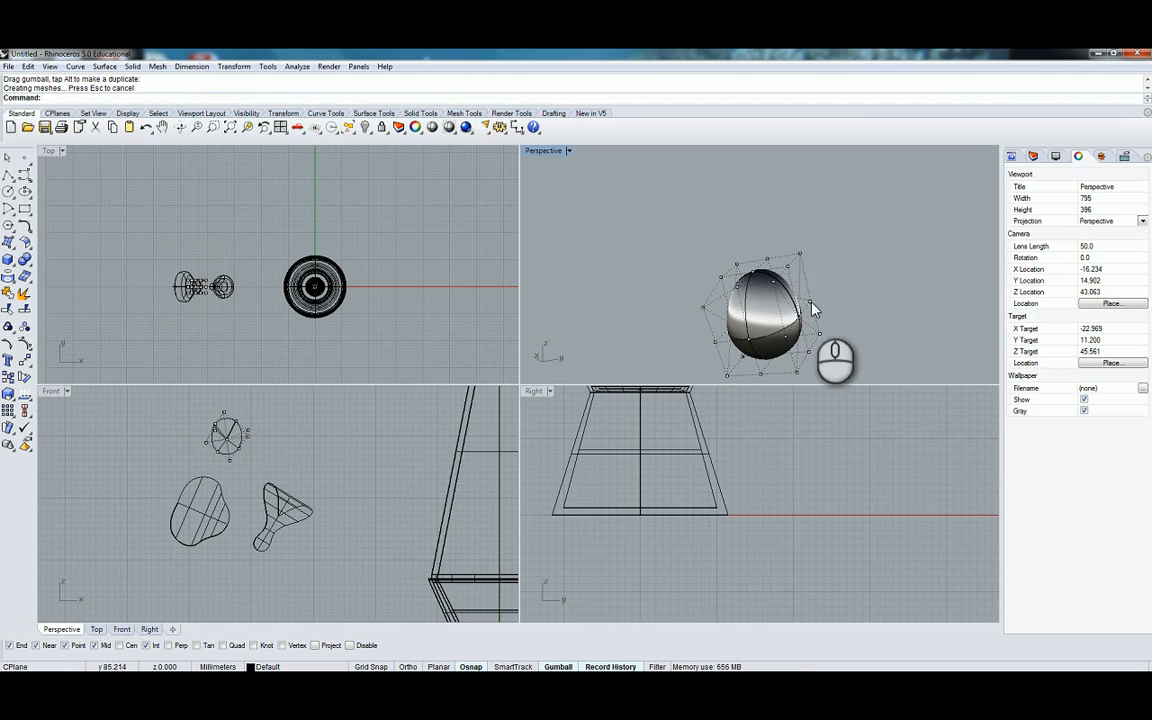
Shift a group of the stretched sphere's lower control points to make it irregular, and turn its control points off
click(810, 305)
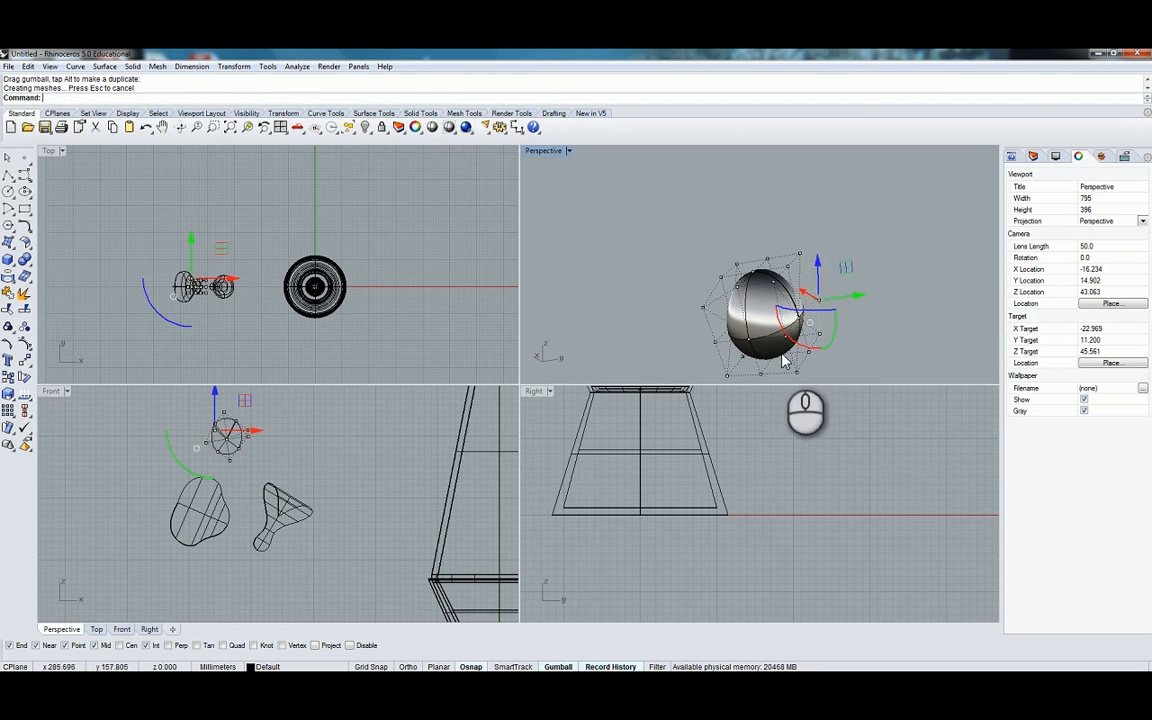
drag(702, 324, 766, 350)
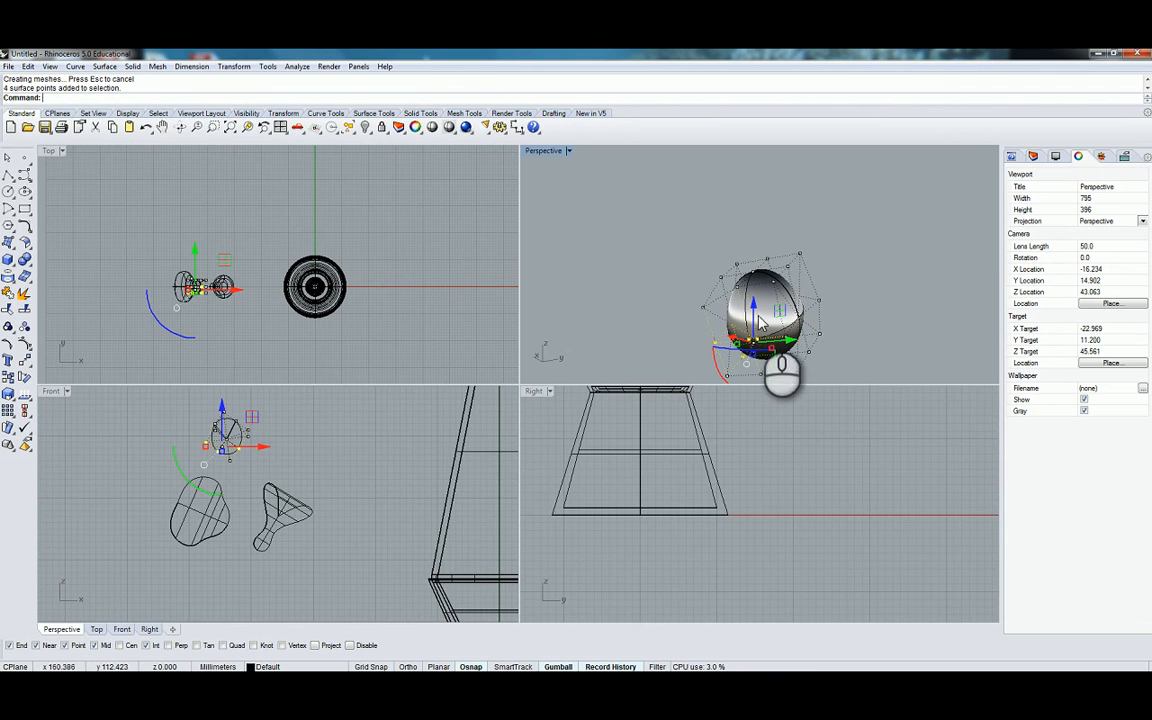
click(254, 428)
click(367, 323)
scroll(225, 430, down, 4)
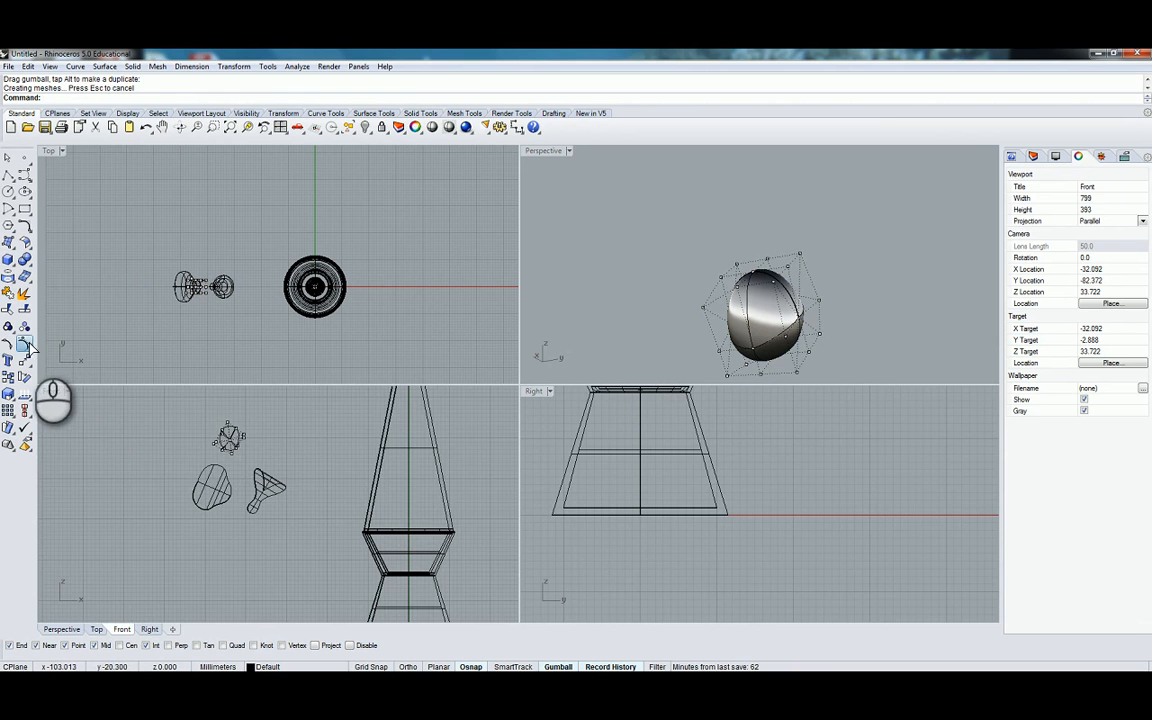
right_drag(215, 487, 181, 513)
Move the three blobs inside the lamp's glass in the Front view: funnel shape lowest, bowl-shaped blob in the middle, reshaped sphere near the top
click(234, 510)
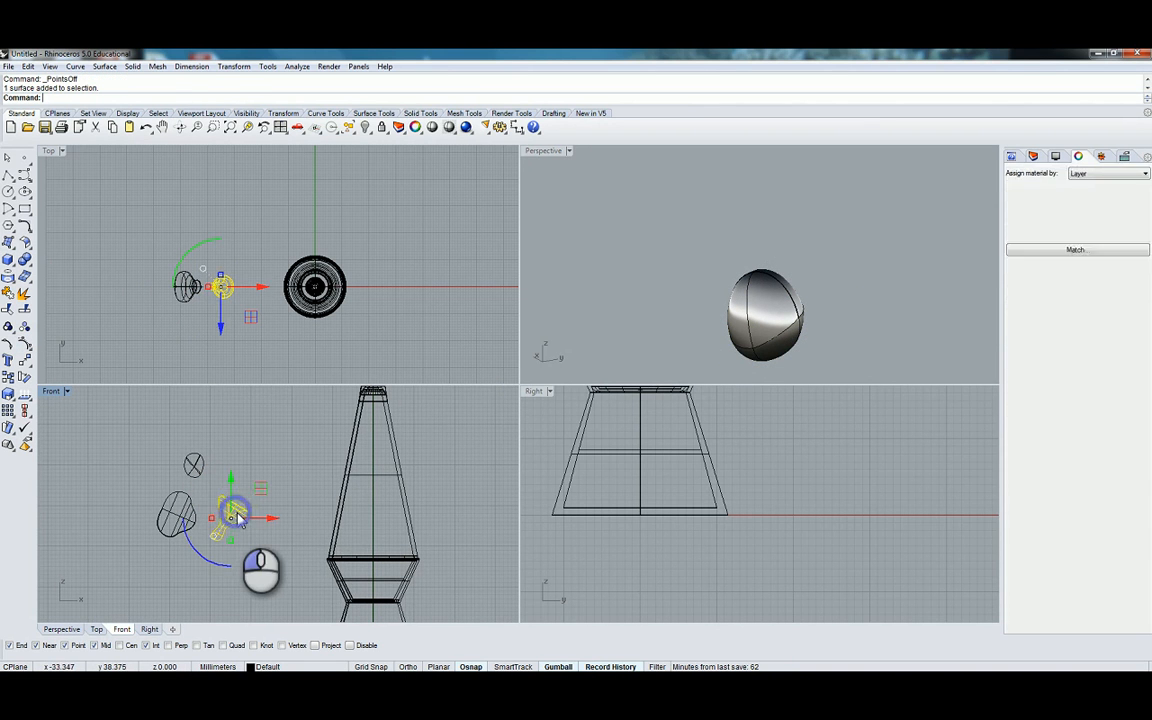
drag(229, 515, 405, 535)
click(193, 465)
drag(193, 465, 370, 425)
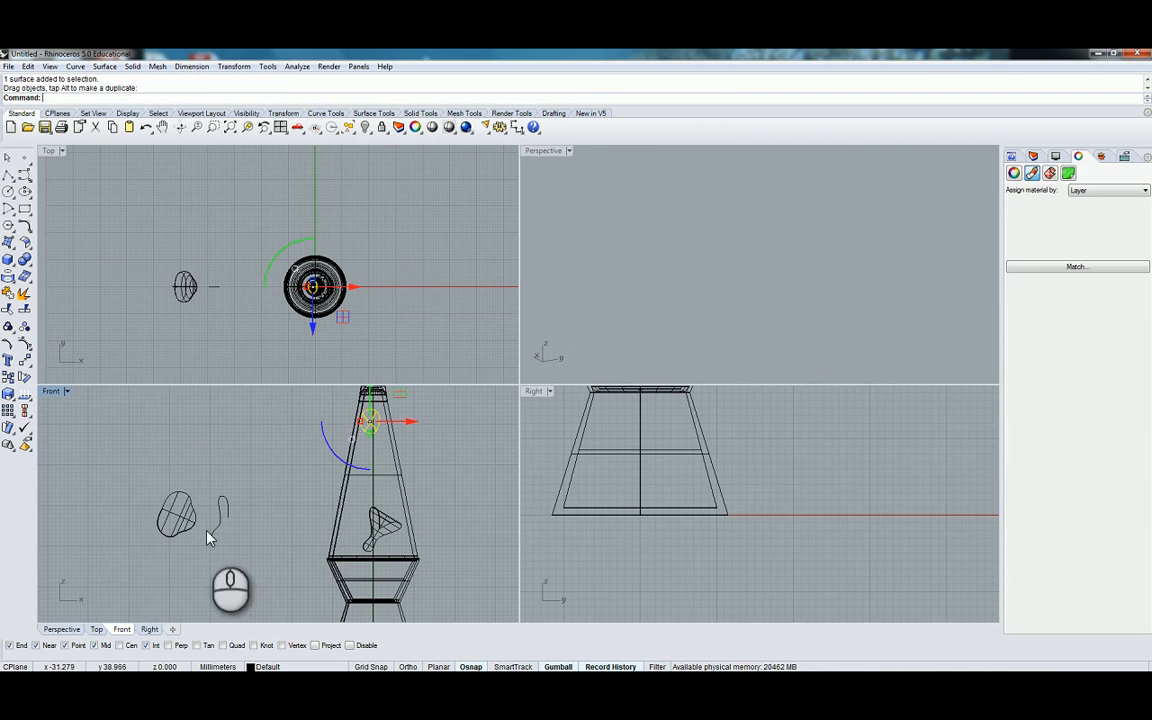
click(180, 516)
drag(180, 516, 369, 490)
click(246, 463)
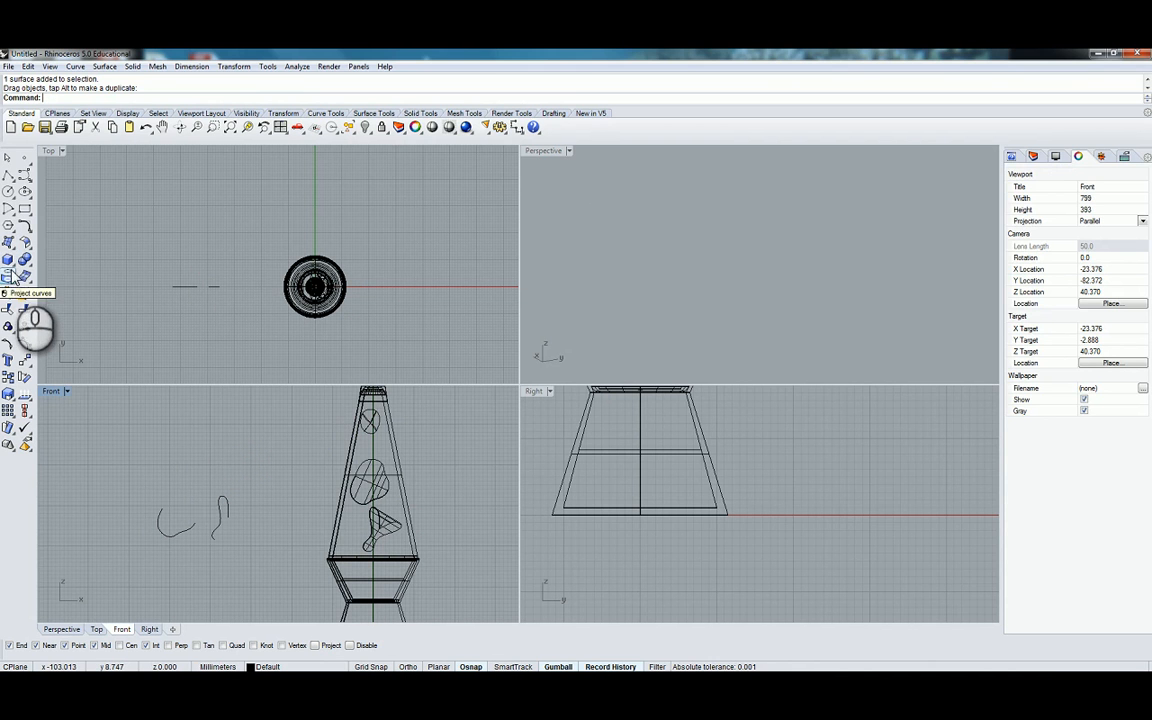
Create another small sphere beside the lamp and move it into the glass next to the funnel-shaped blob
click(9, 261)
click(63, 268)
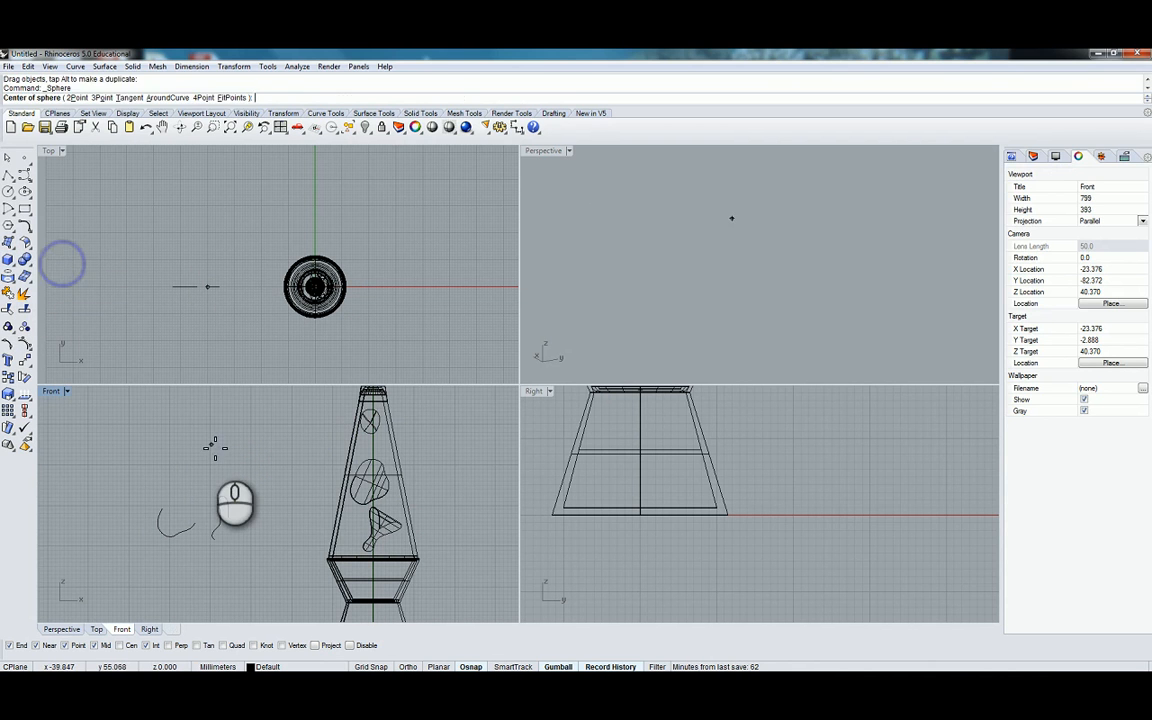
click(213, 441)
click(211, 443)
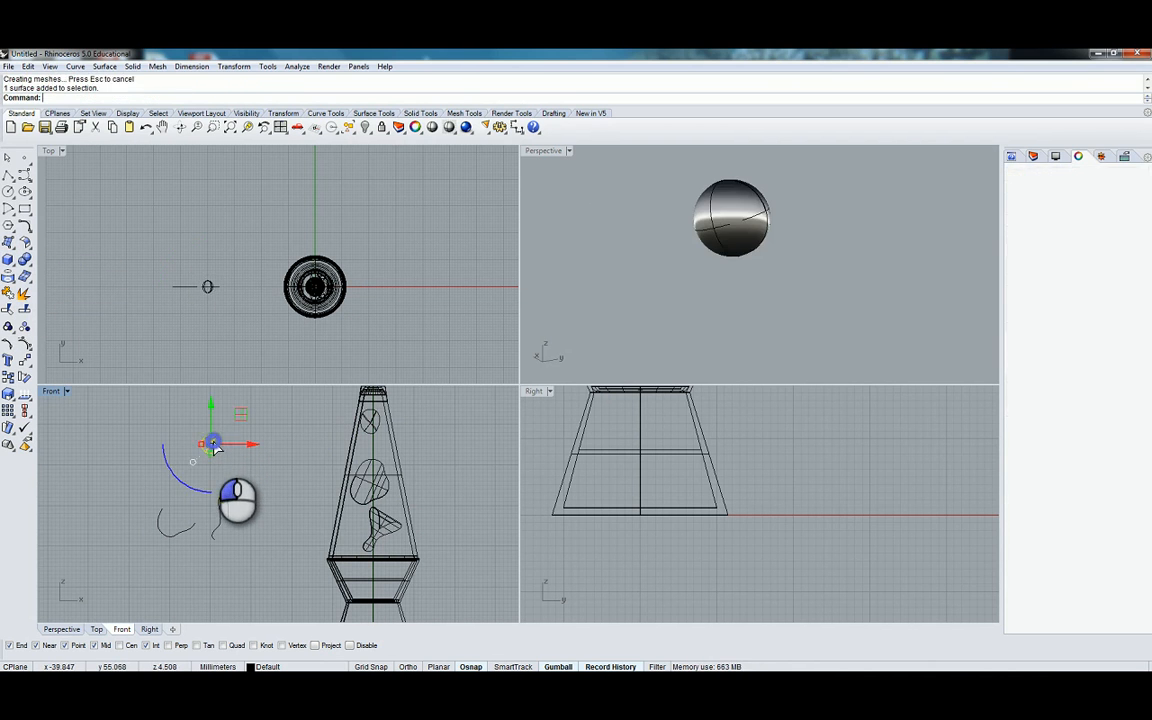
drag(247, 422, 385, 500)
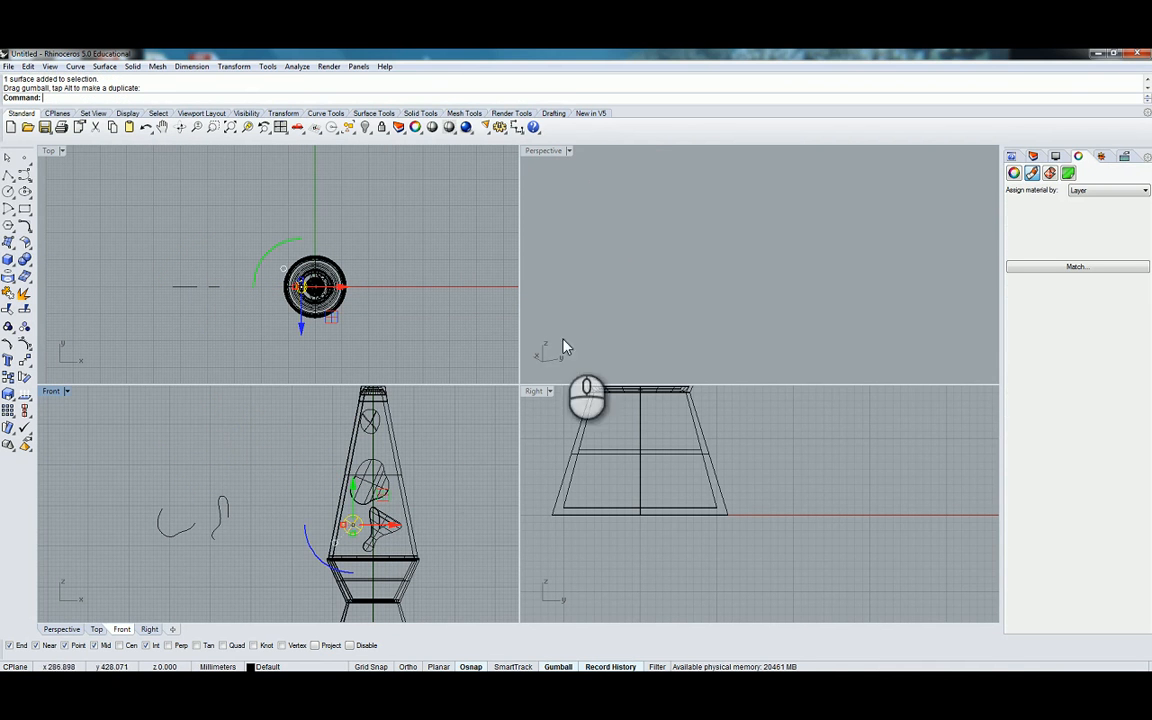
In the Right view, offset the small sphere forward, the funnel-shaped blob backward and the topmost blob slightly forward from the lamp's axis
scroll(599, 470, down, 5)
scroll(612, 540, up, 8)
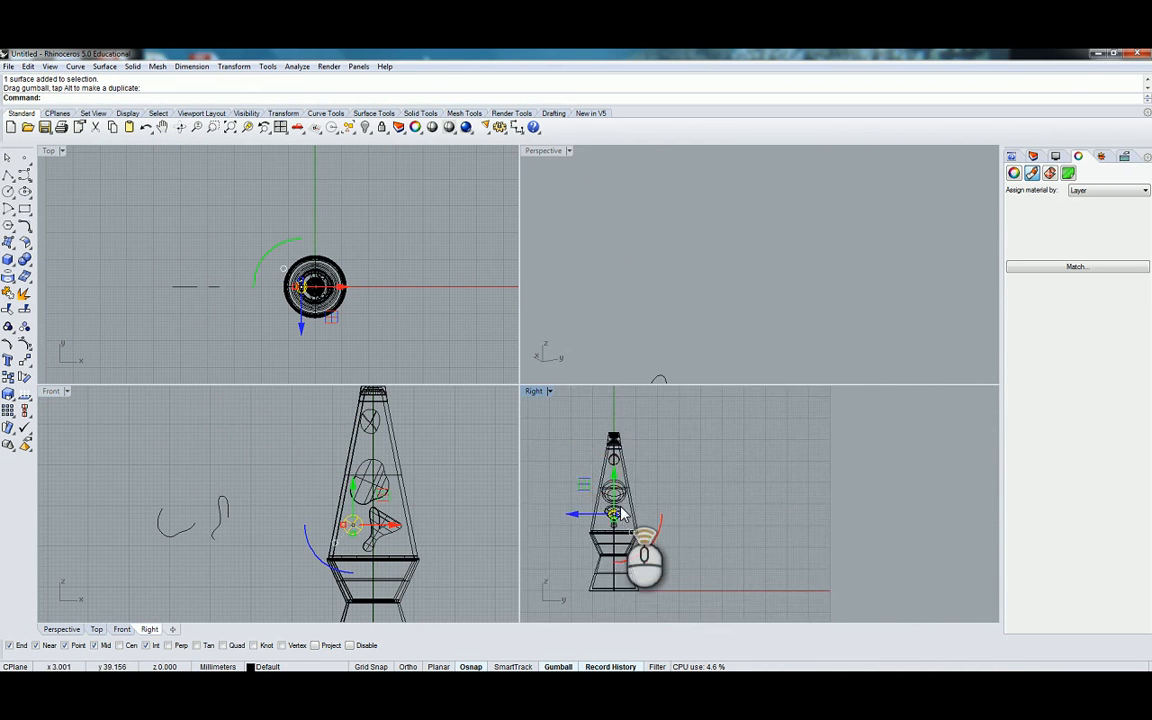
drag(558, 538, 525, 536)
click(625, 528)
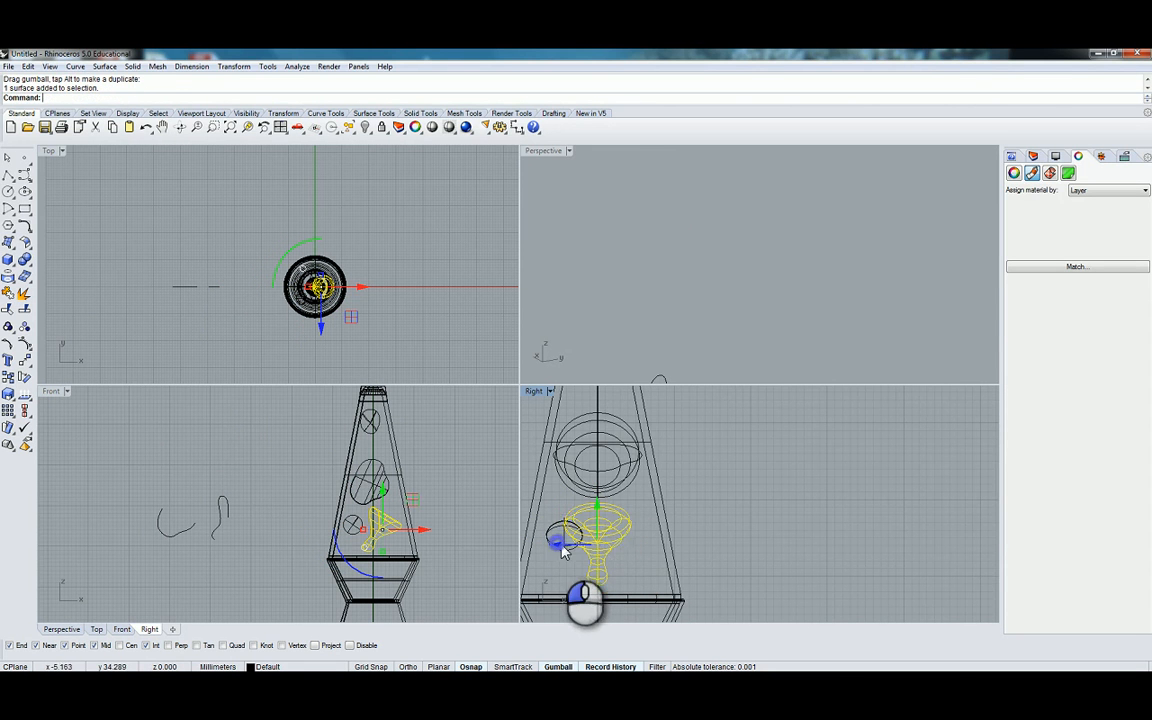
click(590, 435)
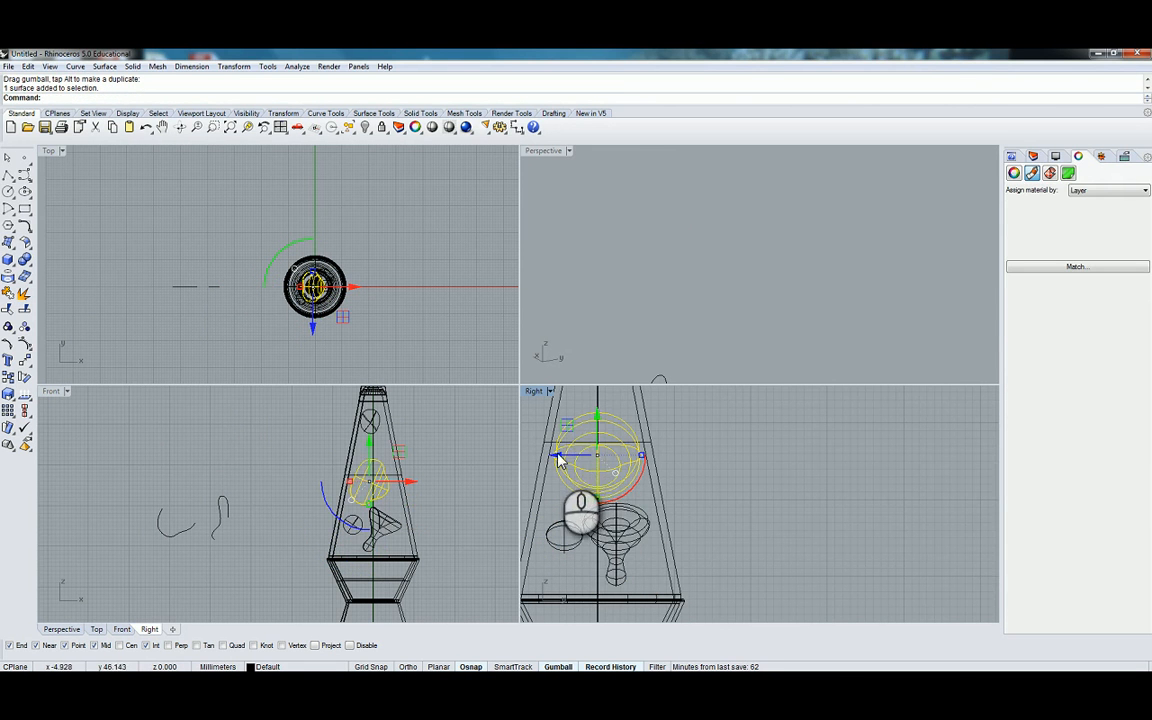
right_drag(697, 445, 699, 532)
click(592, 438)
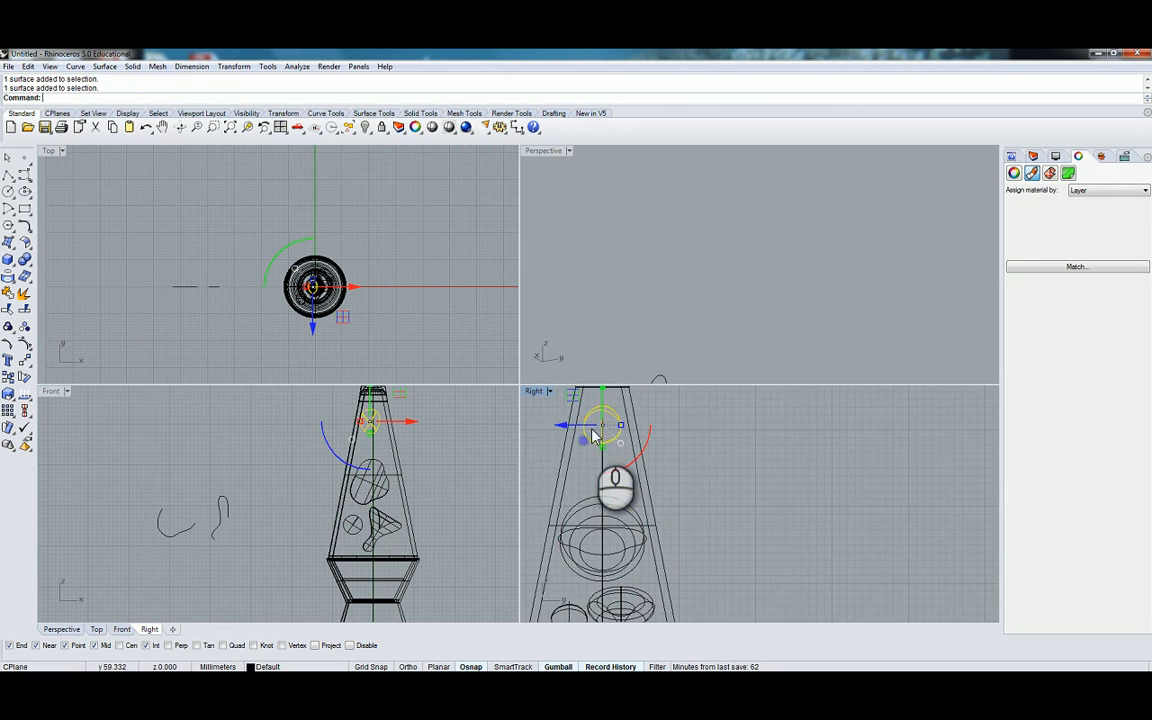
drag(557, 425, 553, 425)
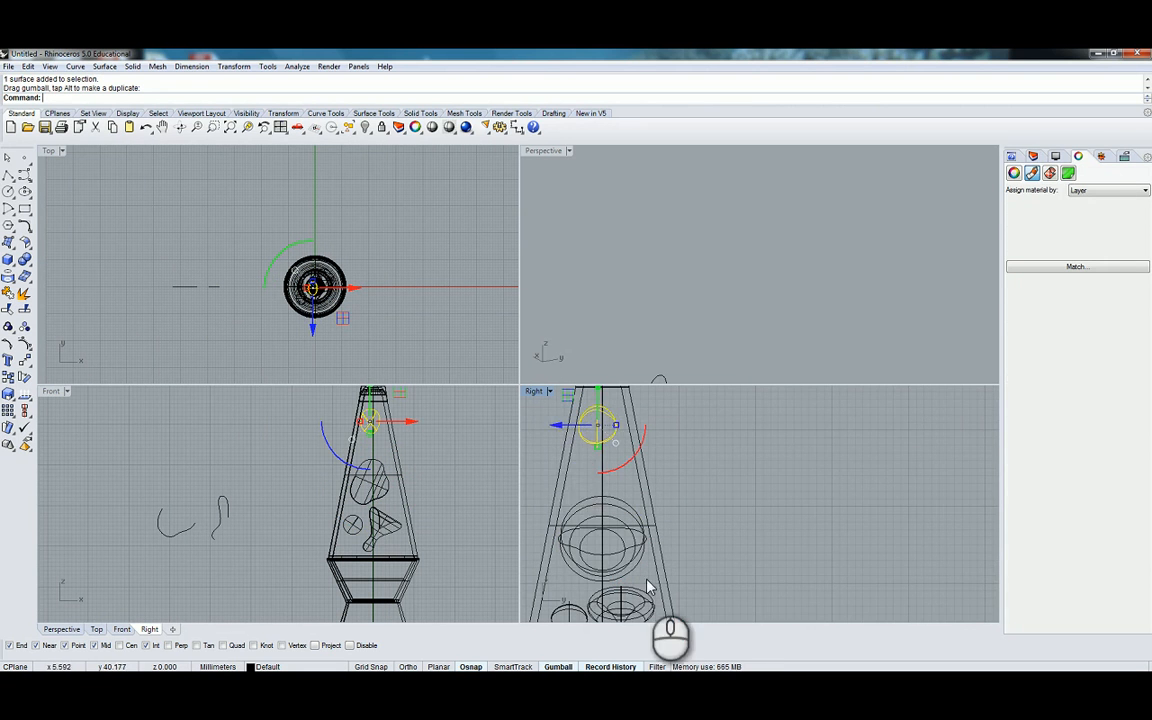
right_drag(648, 578, 635, 492)
click(705, 498)
scroll(400, 510, up, 5)
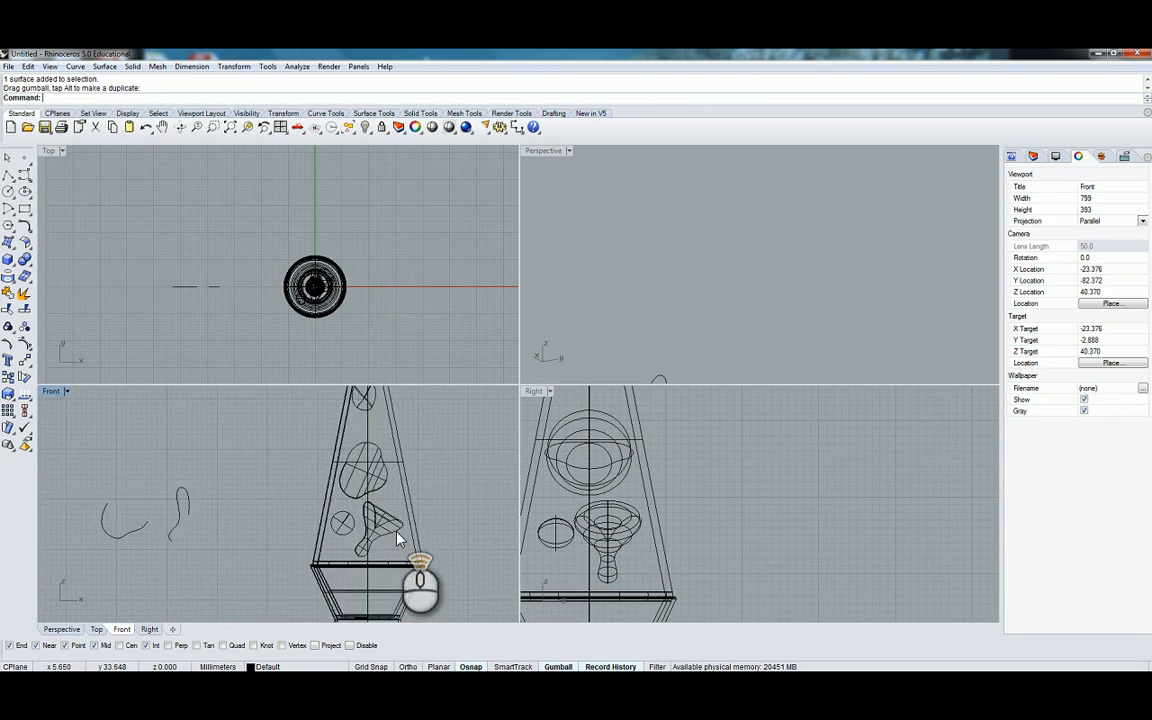
scroll(313, 315, up, 5)
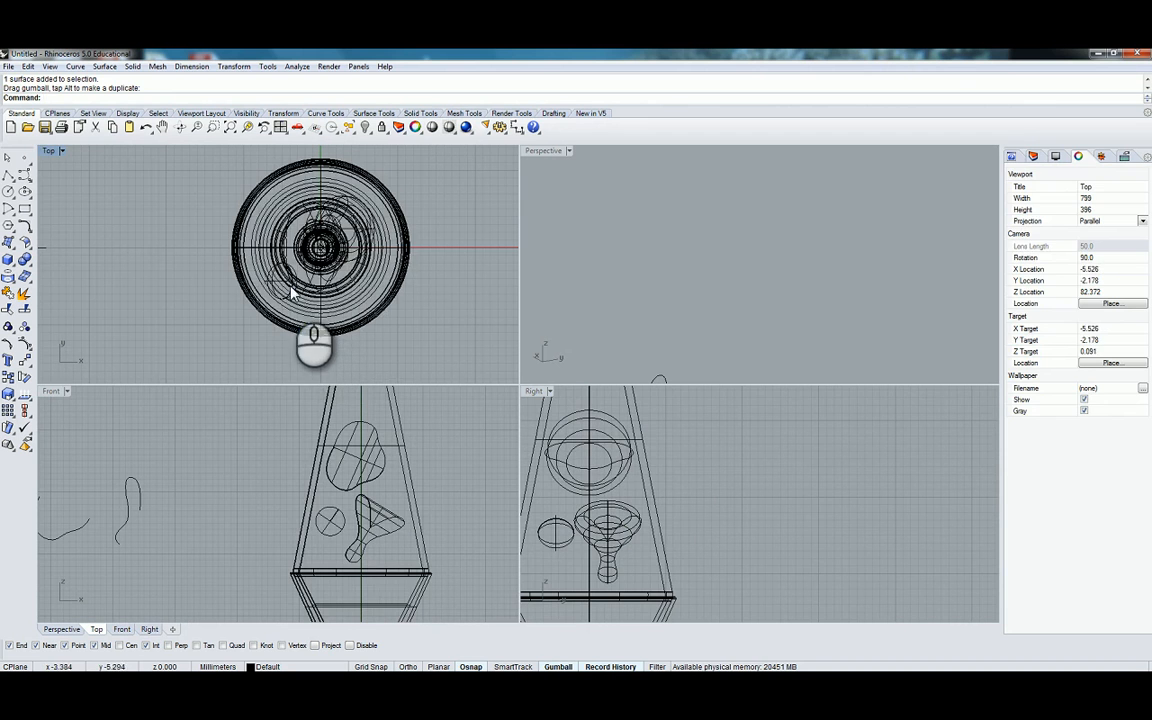
click(292, 291)
click(200, 489)
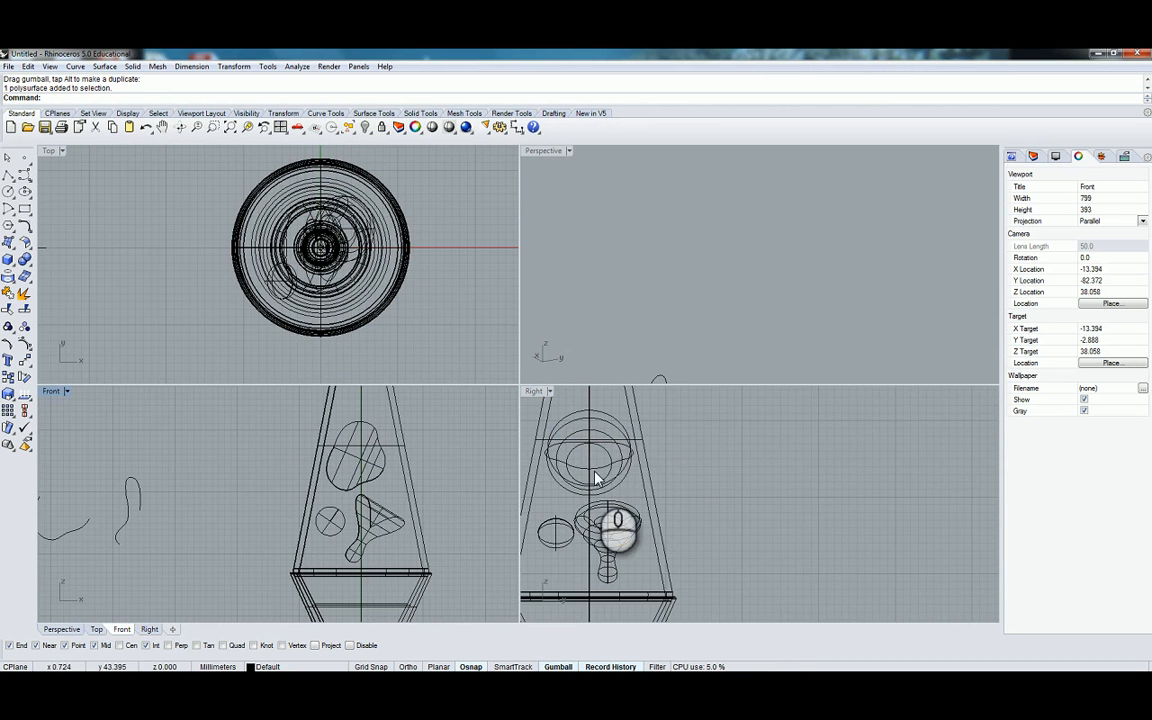
Delete the two leftover profile curves beside the lamp
scroll(595, 478, down, 5)
scroll(600, 255, down, 5)
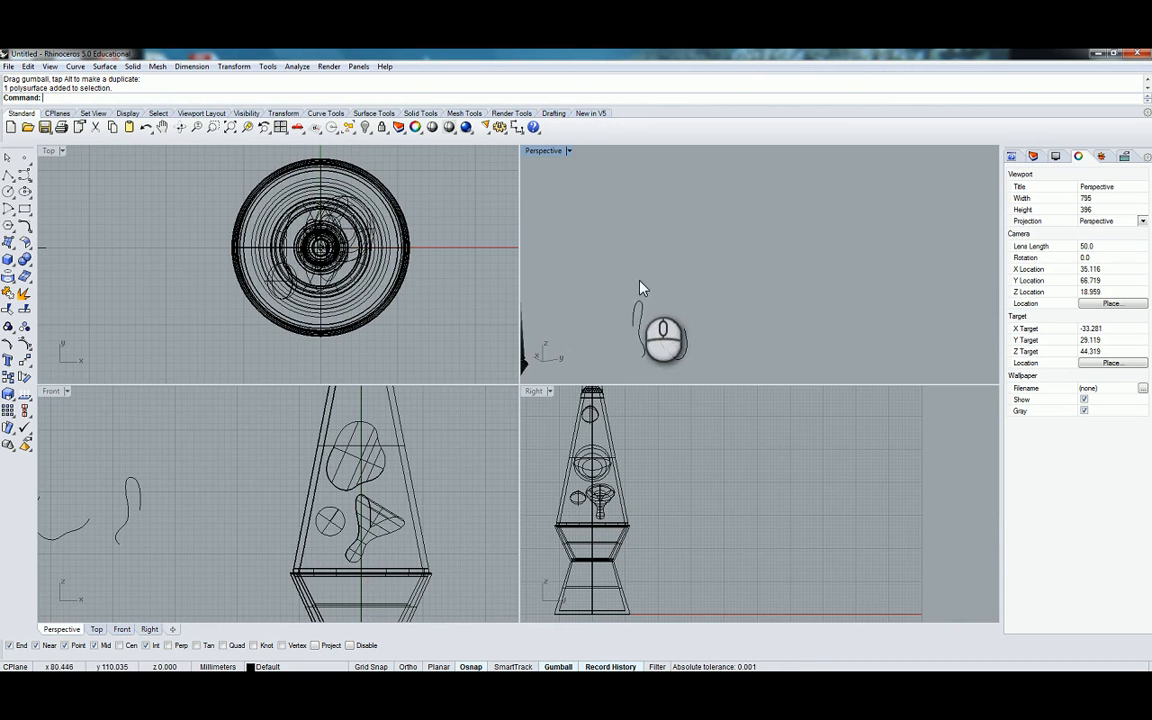
right_drag(658, 248, 630, 249)
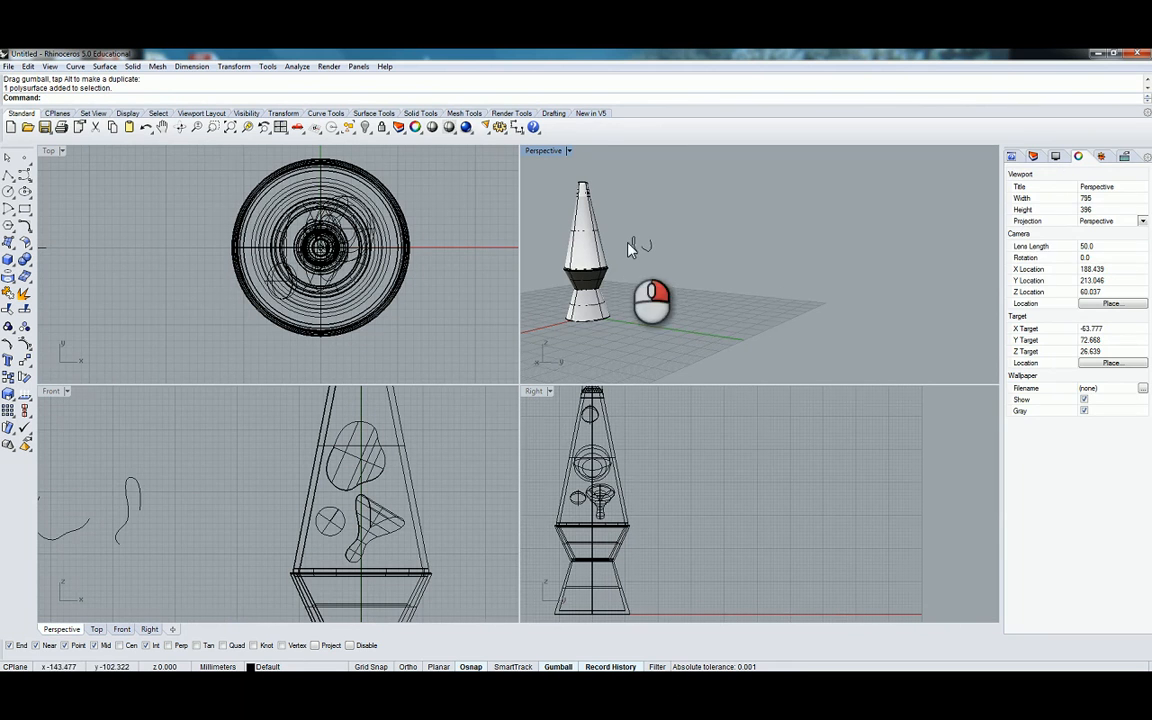
drag(695, 300, 718, 320)
key(Delete)
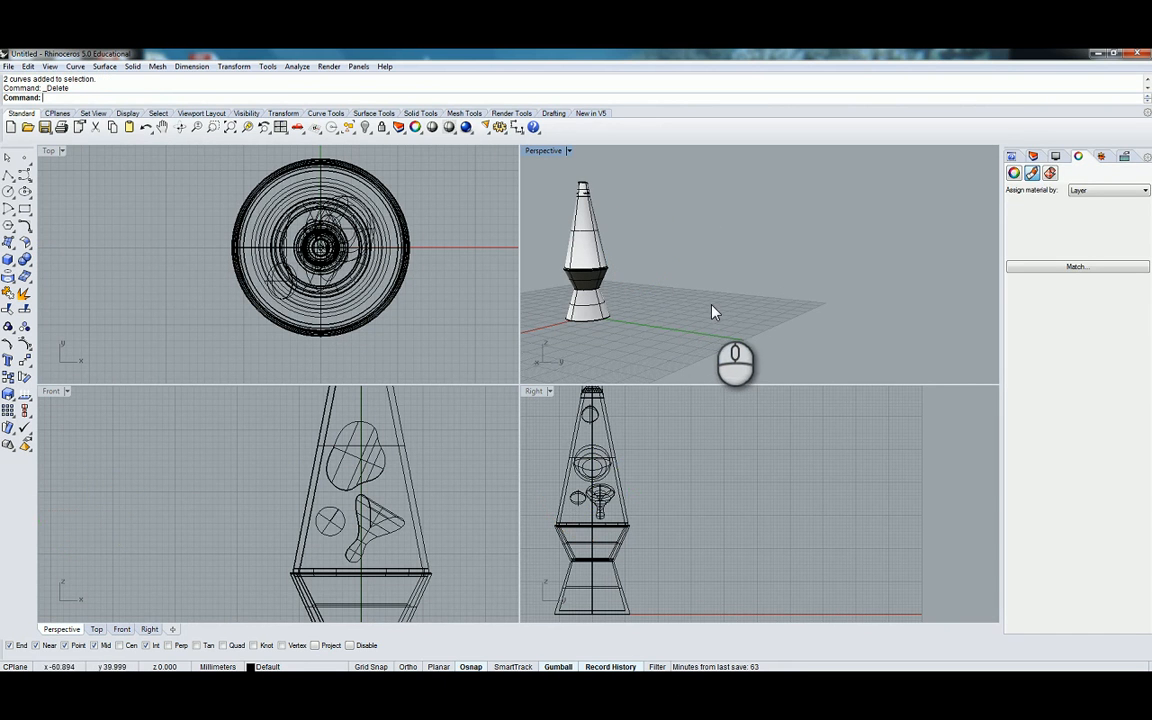
Set the Perspective view to Raytraced with Neon display and maximize it for a close look at the blobs in the lamp
click(545, 151)
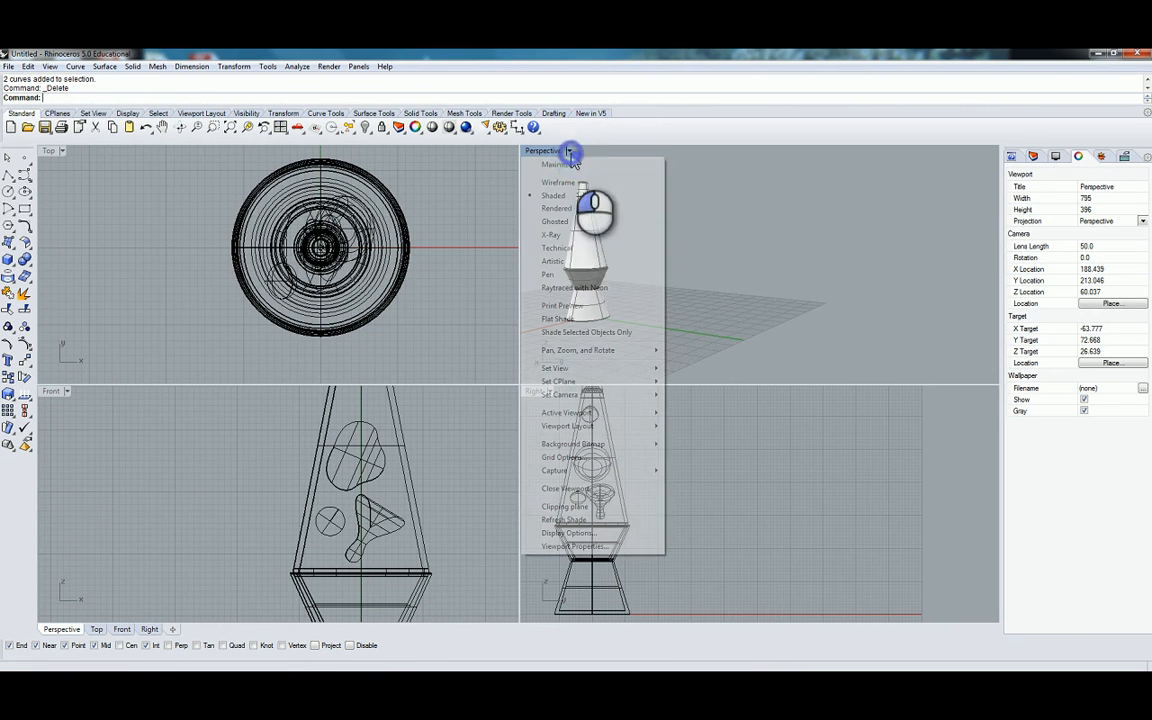
click(572, 290)
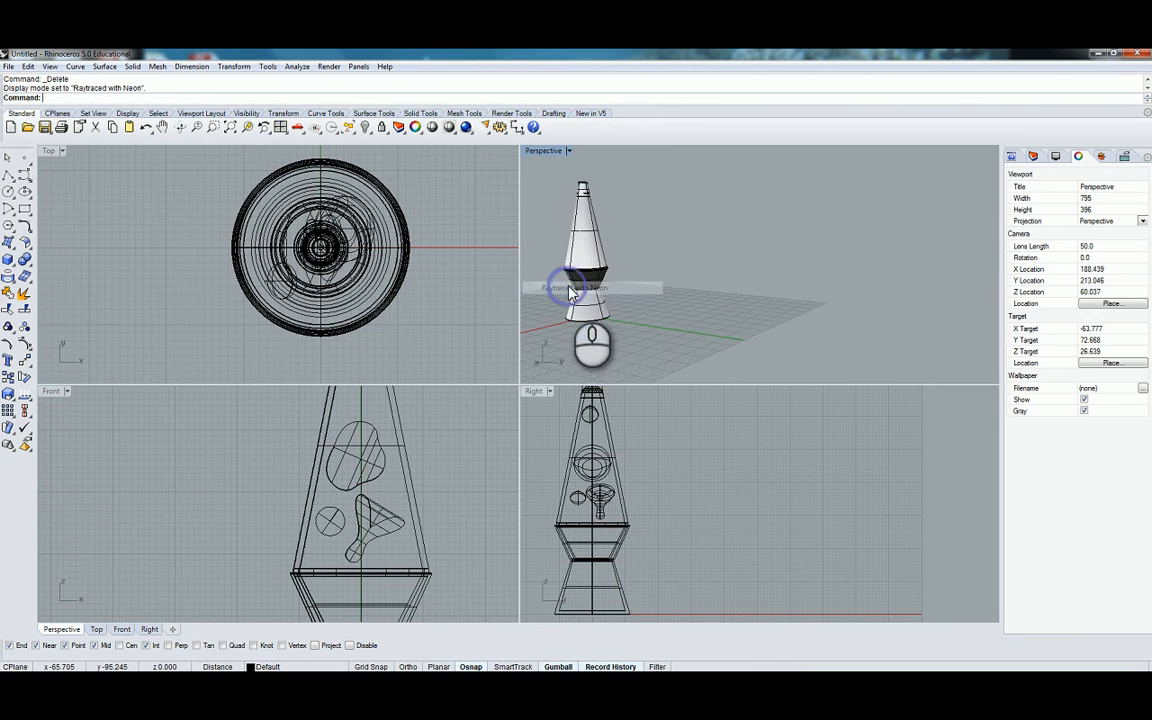
click(544, 151)
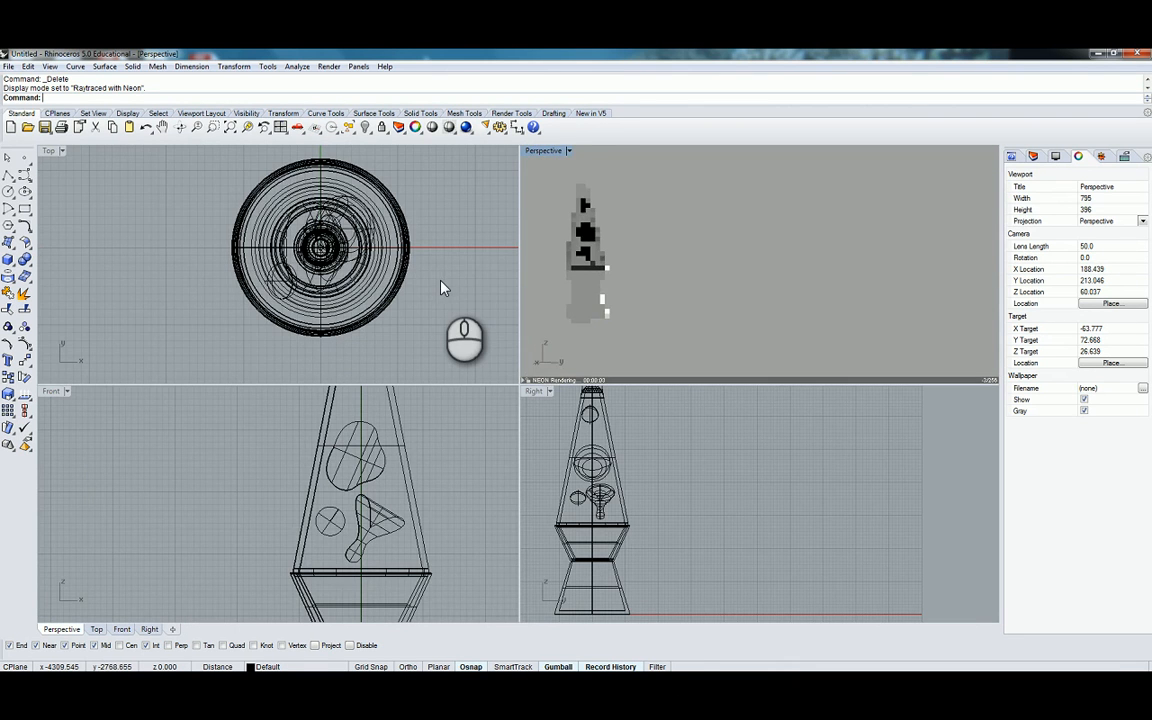
key(ctrl+m)
scroll(70, 345, down, 2)
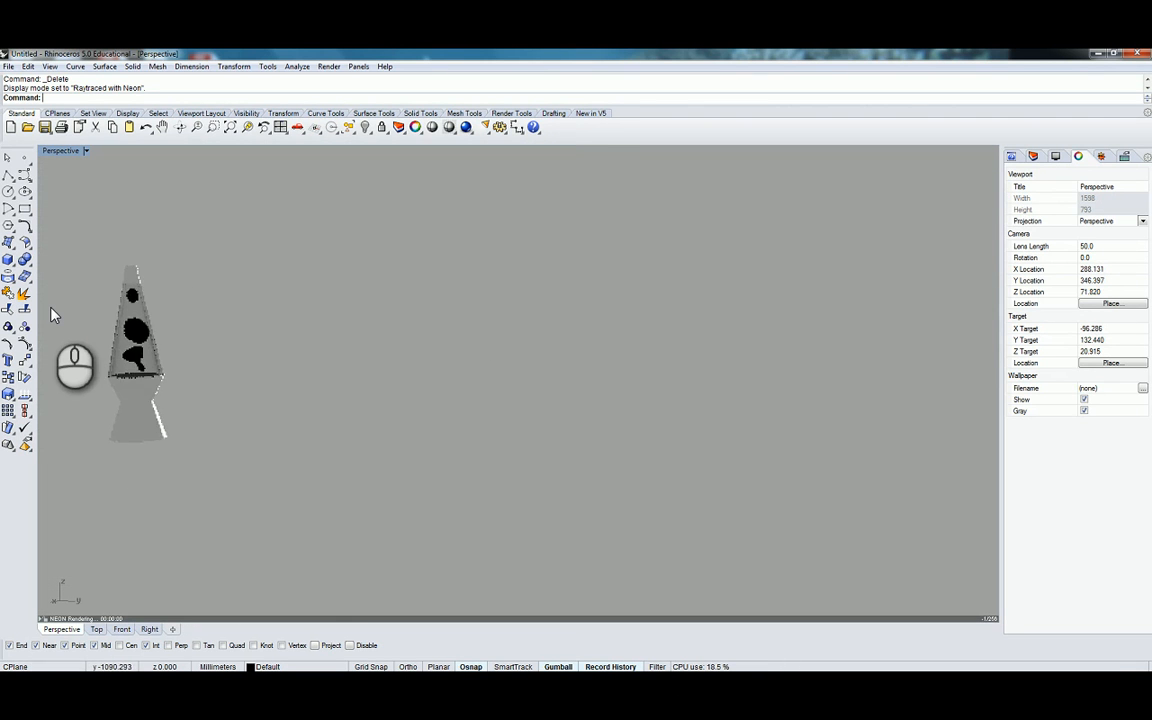
scroll(49, 320, up, 4)
scroll(48, 320, up, 2)
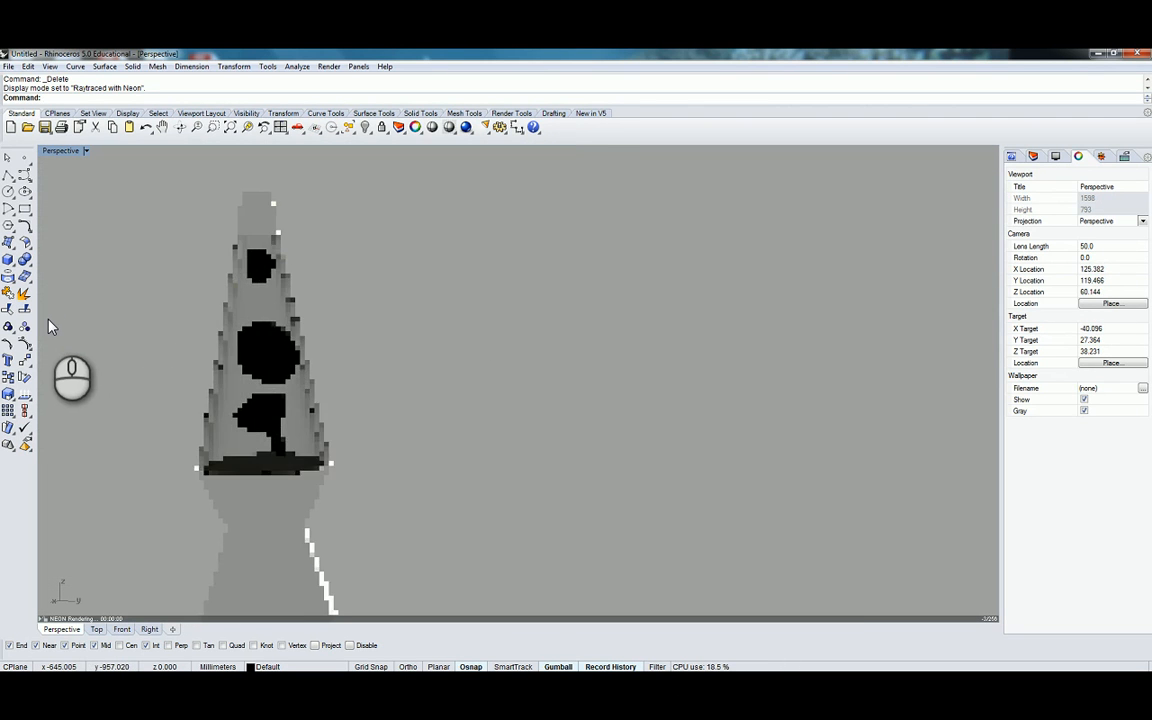
Add a spotlight in the Perspective view with its cone base beside the upper part of the lamp and its source further out
right_drag(72, 307, 72, 342)
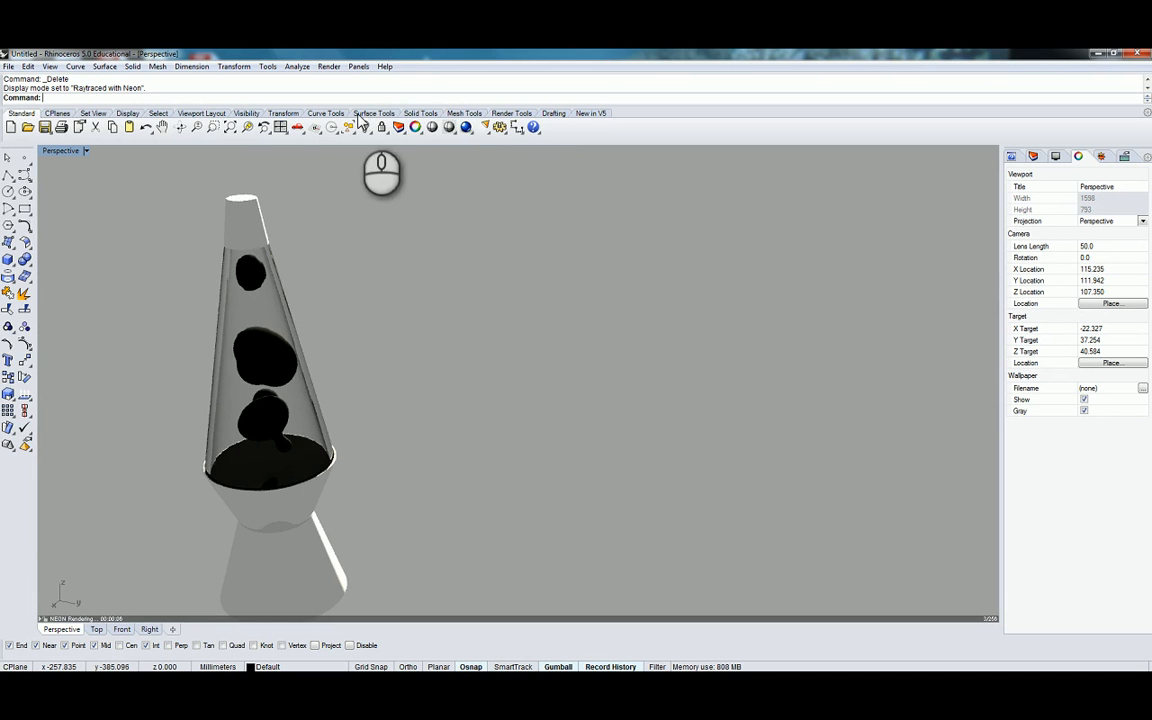
click(406, 114)
click(462, 113)
click(512, 114)
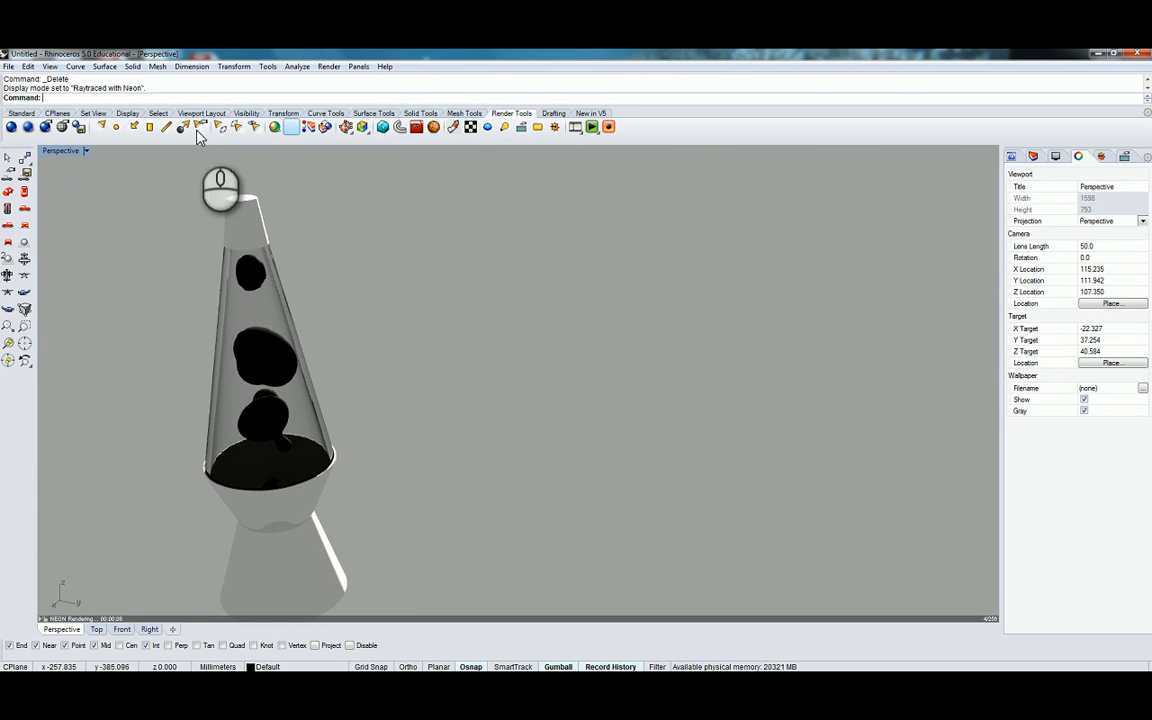
click(102, 128)
click(374, 246)
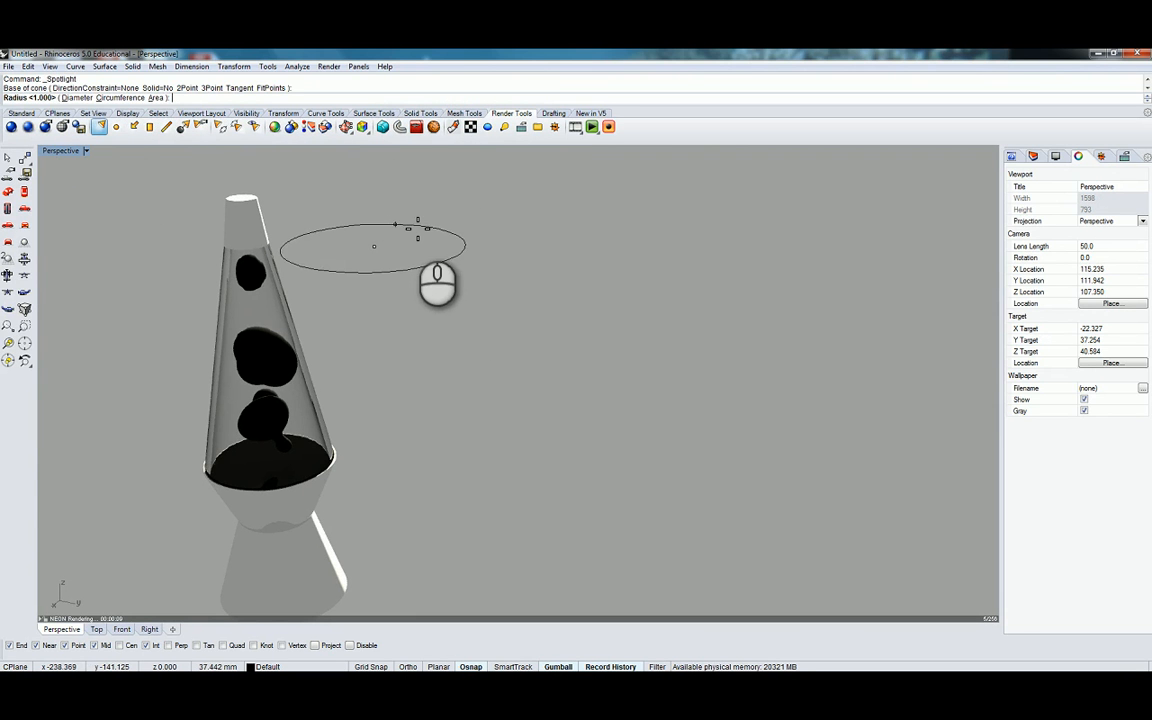
click(412, 227)
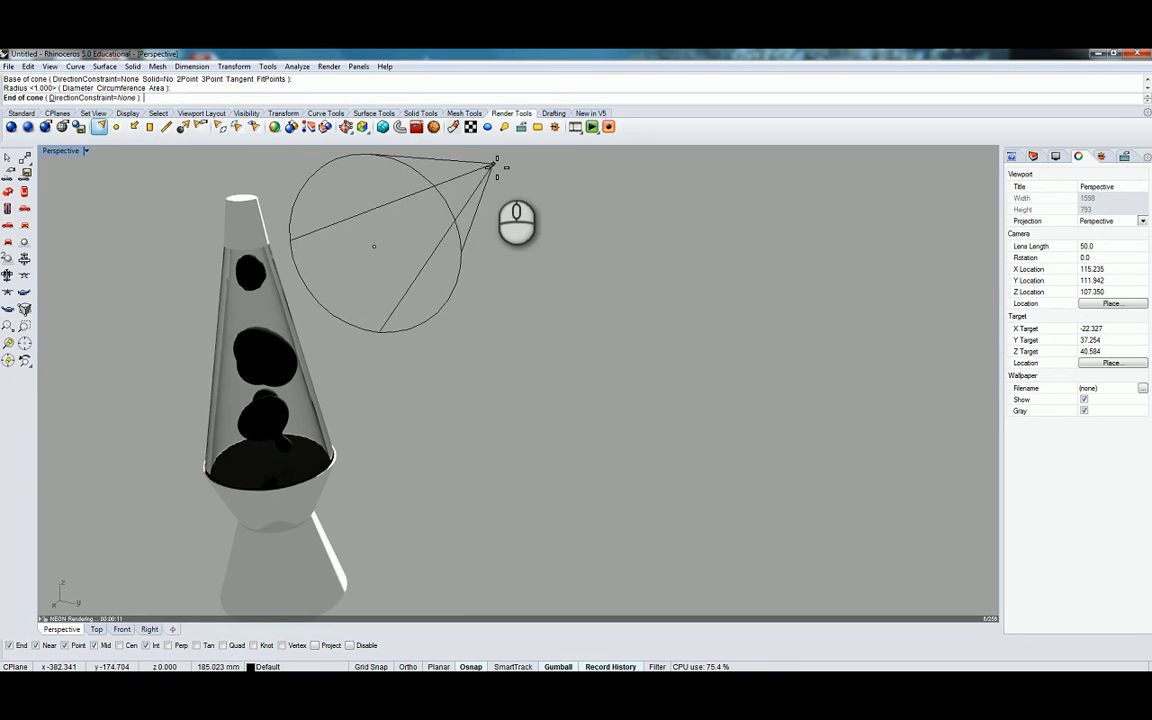
click(493, 170)
Add a second spotlight based on the opposite side of the lamp, placing its source in the Top view on the −X, −Y side
right_click(476, 378)
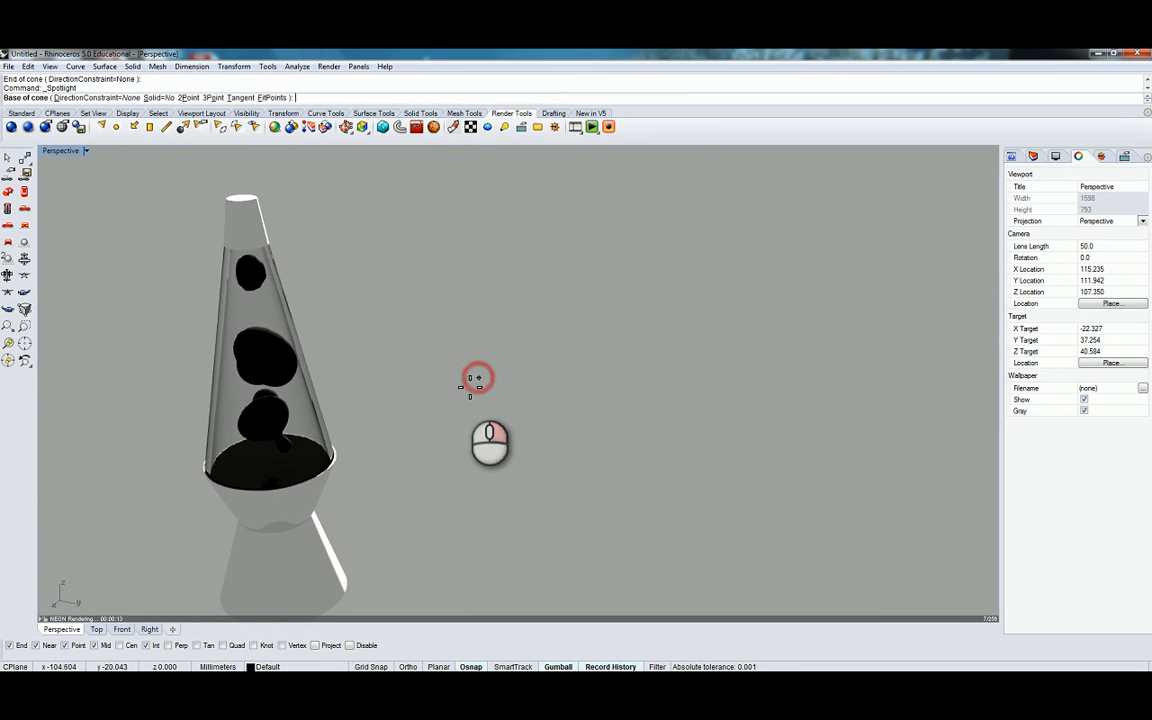
click(141, 338)
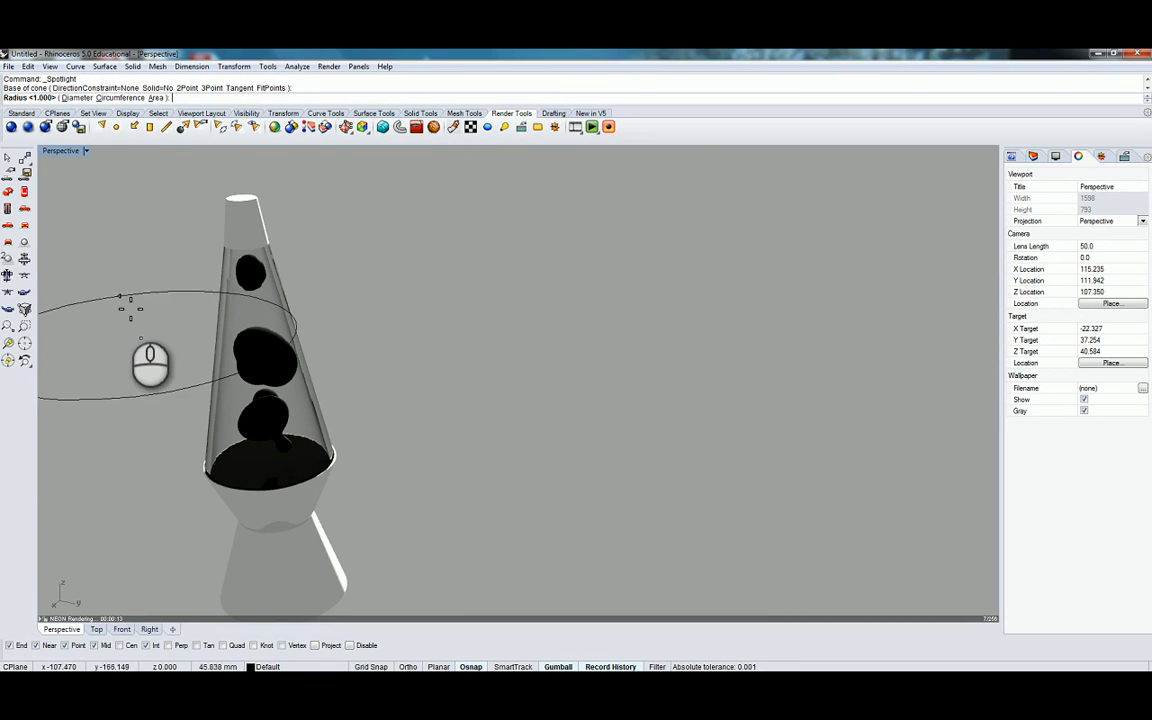
click(128, 306)
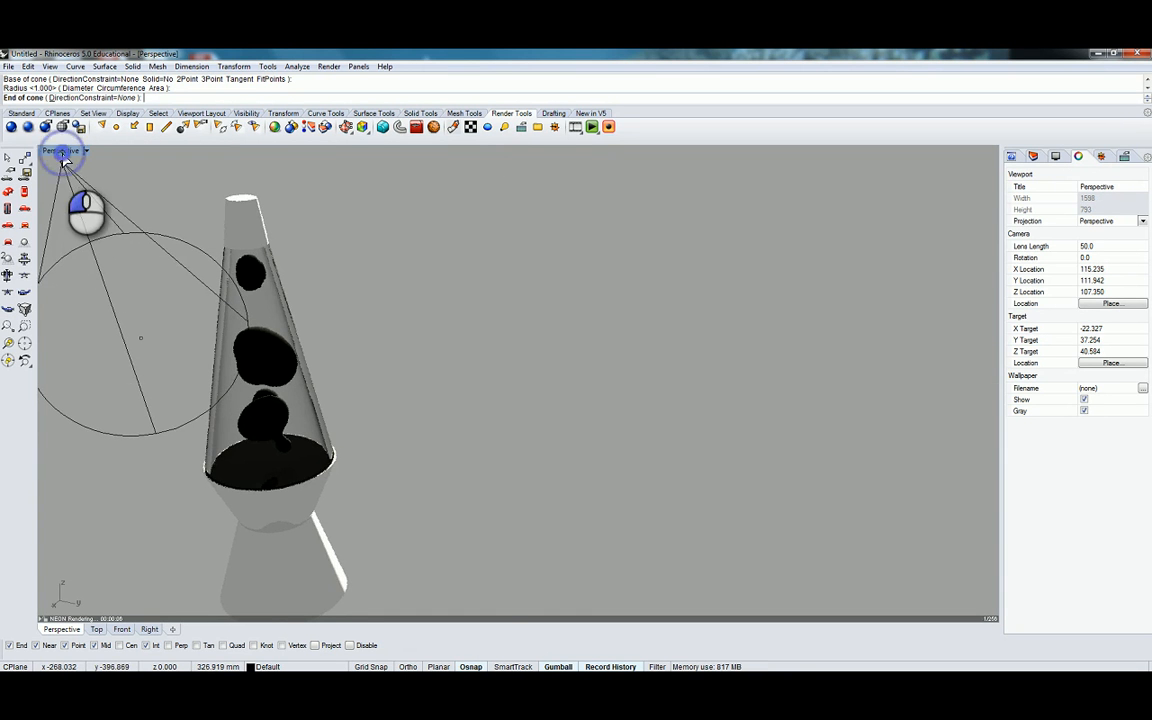
double_click(62, 152)
scroll(178, 258, down, 3)
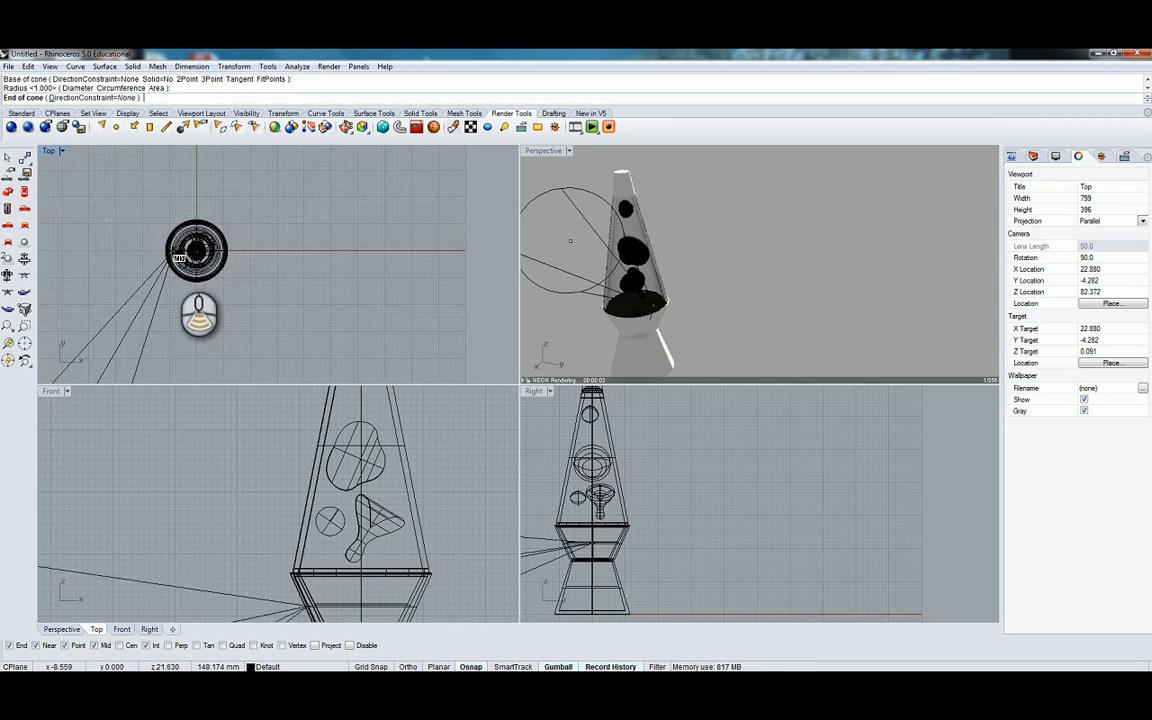
scroll(180, 257, down, 12)
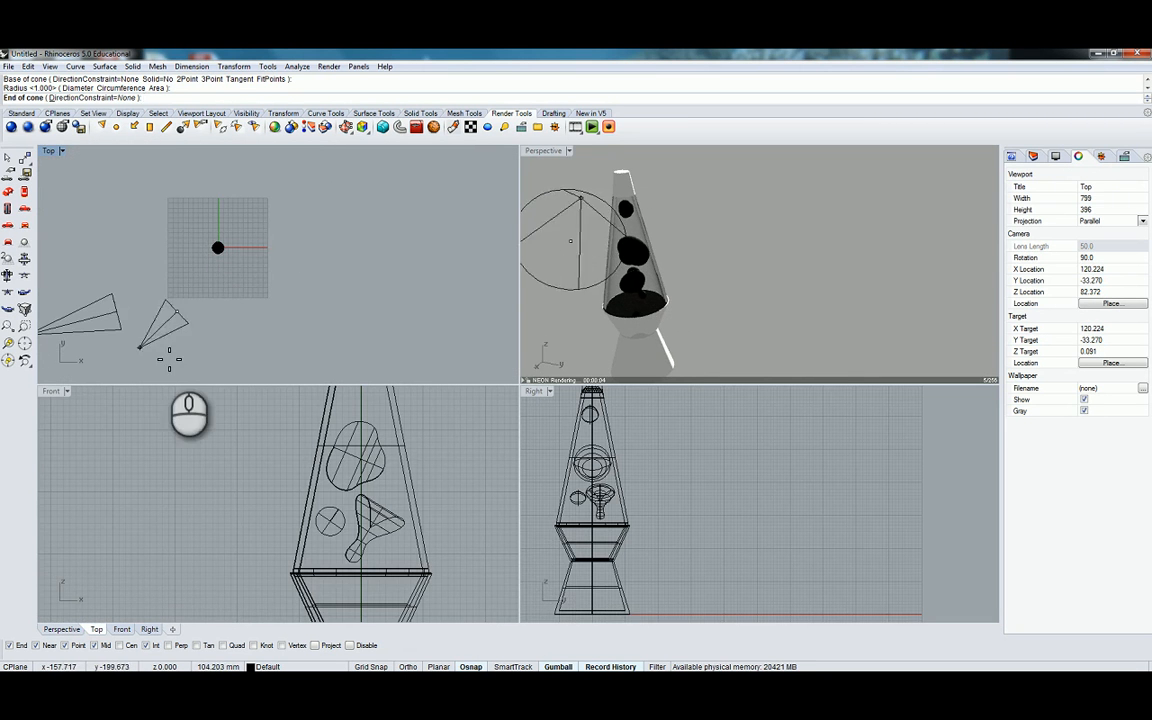
click(143, 365)
Add a spotlight with its cone base set in the Front view just on the lamp's +X side and its source far out along +X
right_click(229, 294)
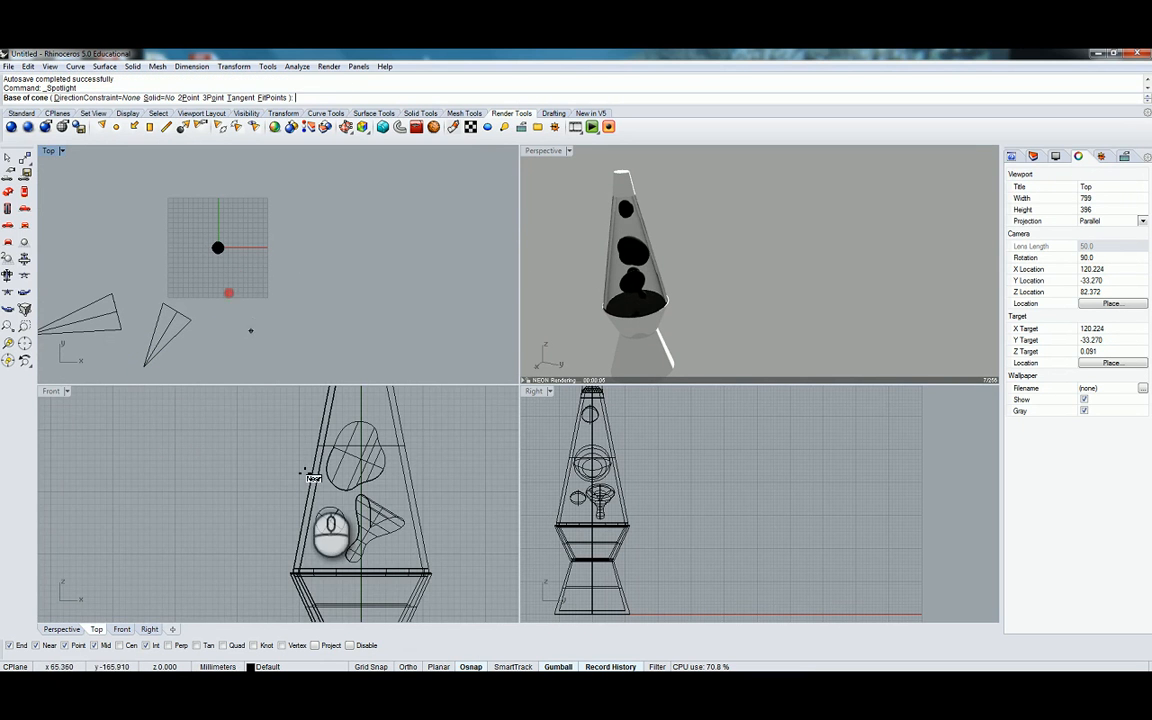
scroll(312, 476, down, 6)
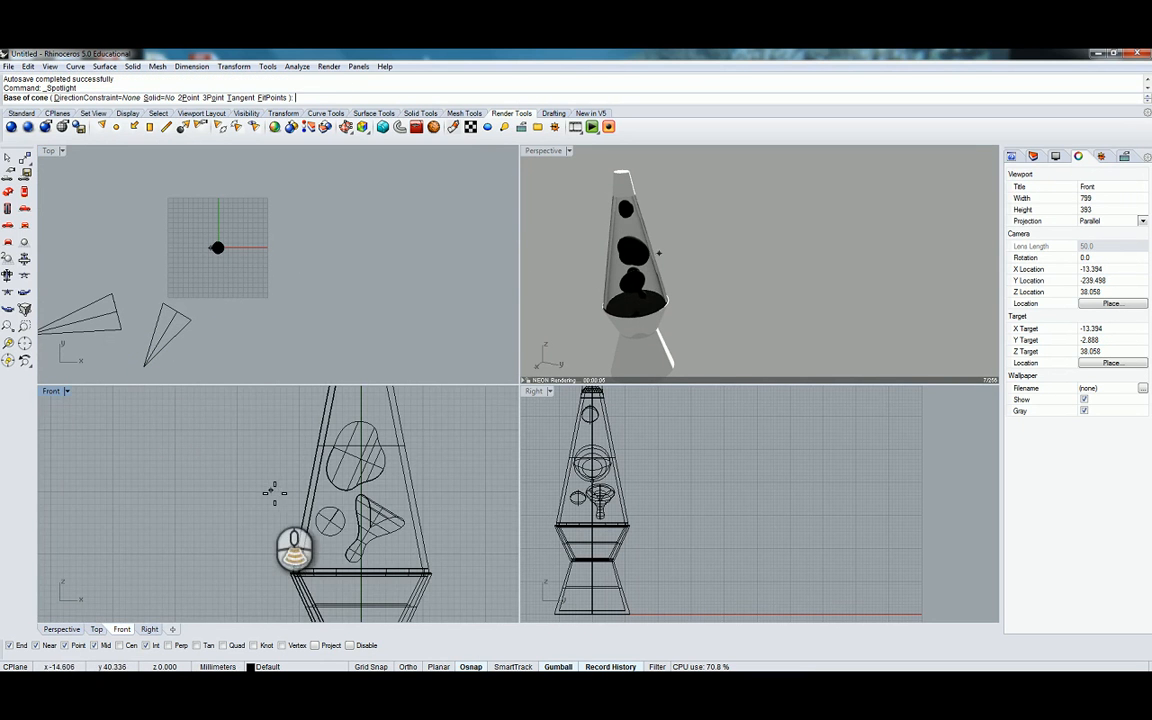
click(375, 511)
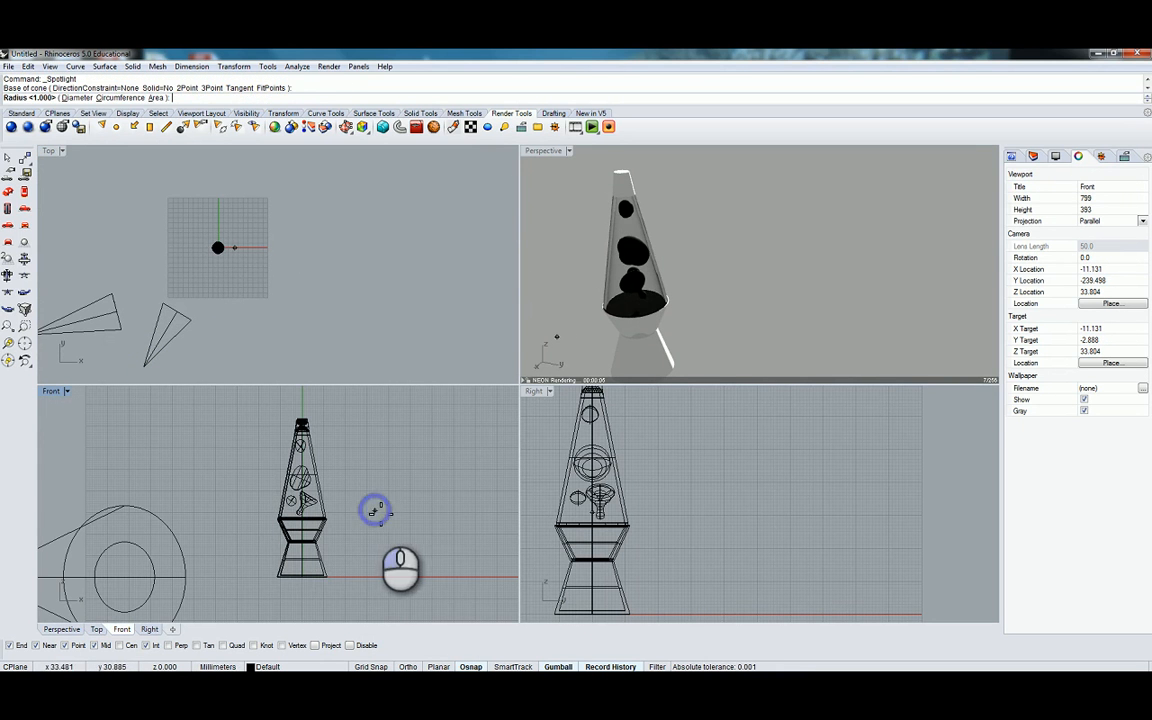
click(434, 409)
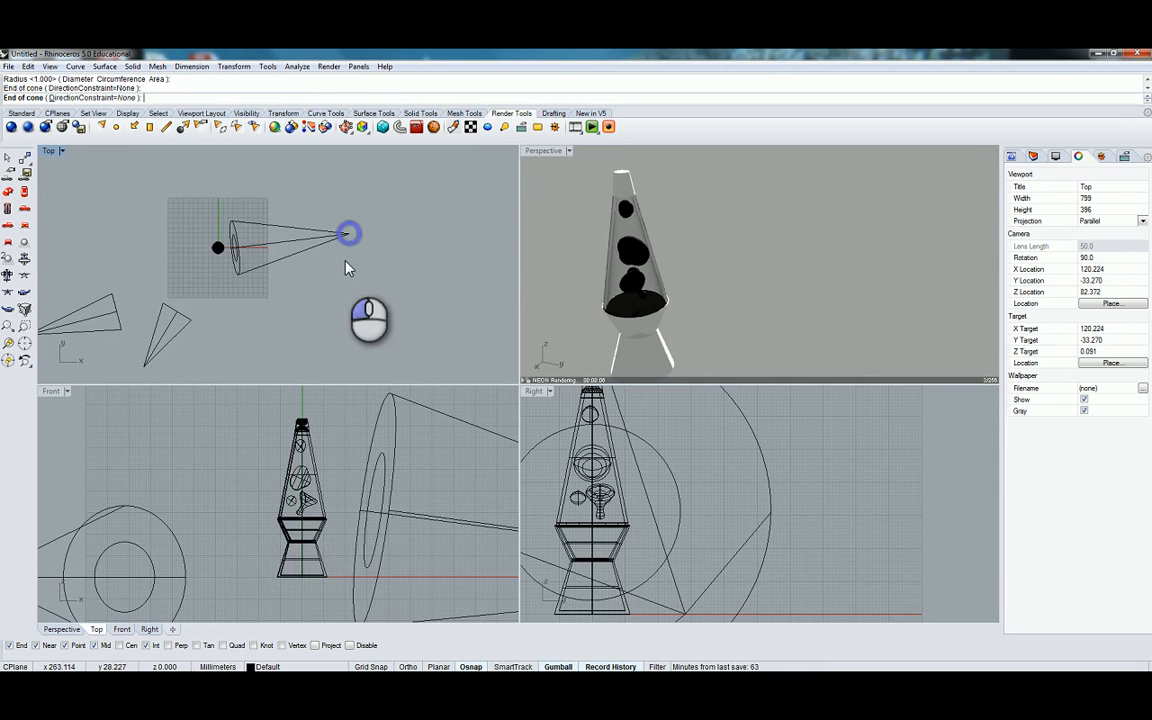
click(349, 234)
Add a spotlight with its cone base just above the lamp's cap in the Front view and its source behind it in Top
scroll(336, 418, down, 9)
right_drag(345, 419, 340, 433)
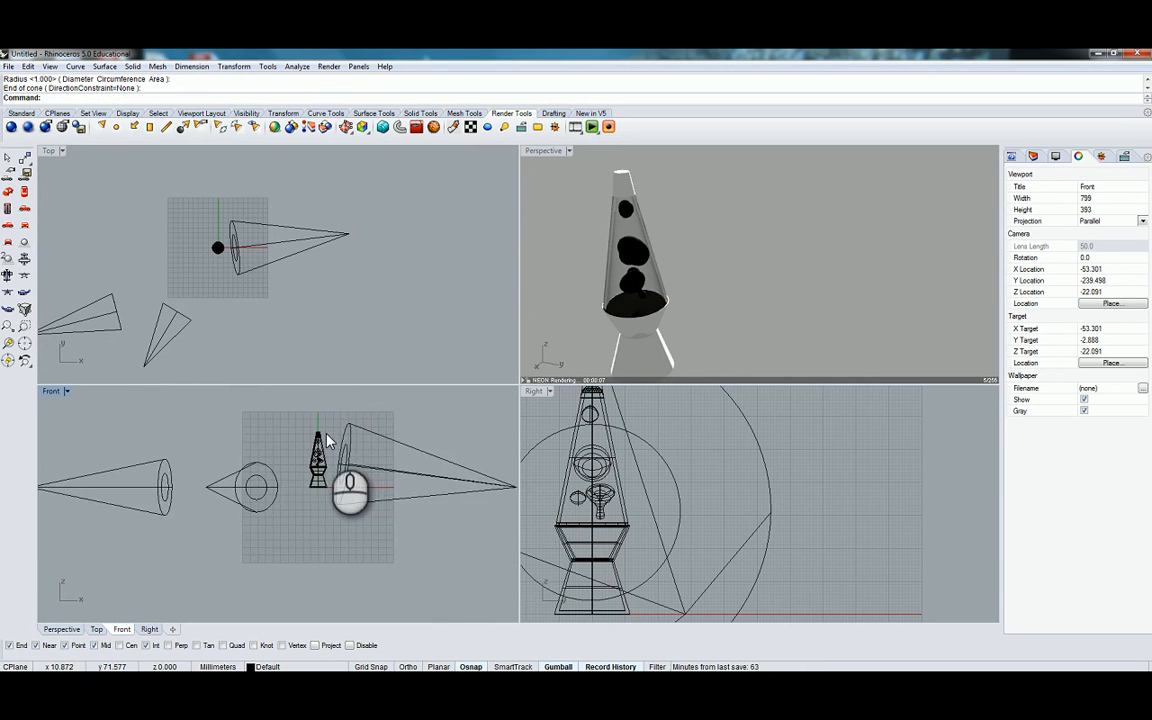
scroll(320, 444, up, 5)
right_click(318, 446)
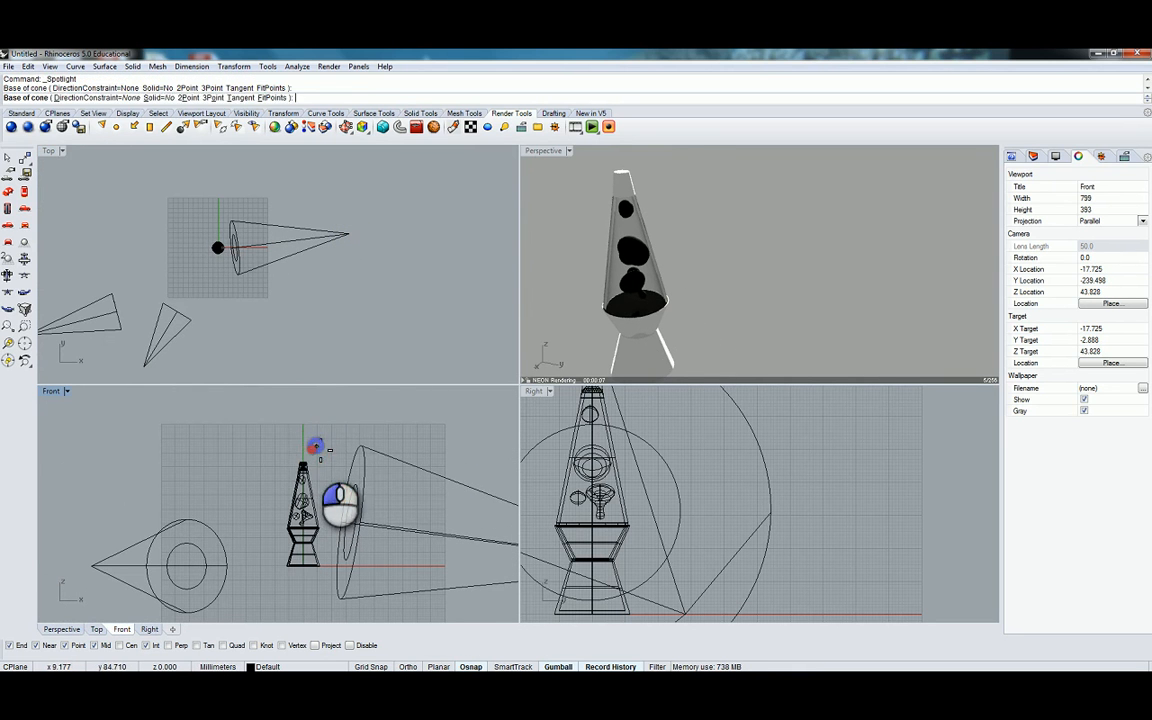
click(315, 446)
click(356, 448)
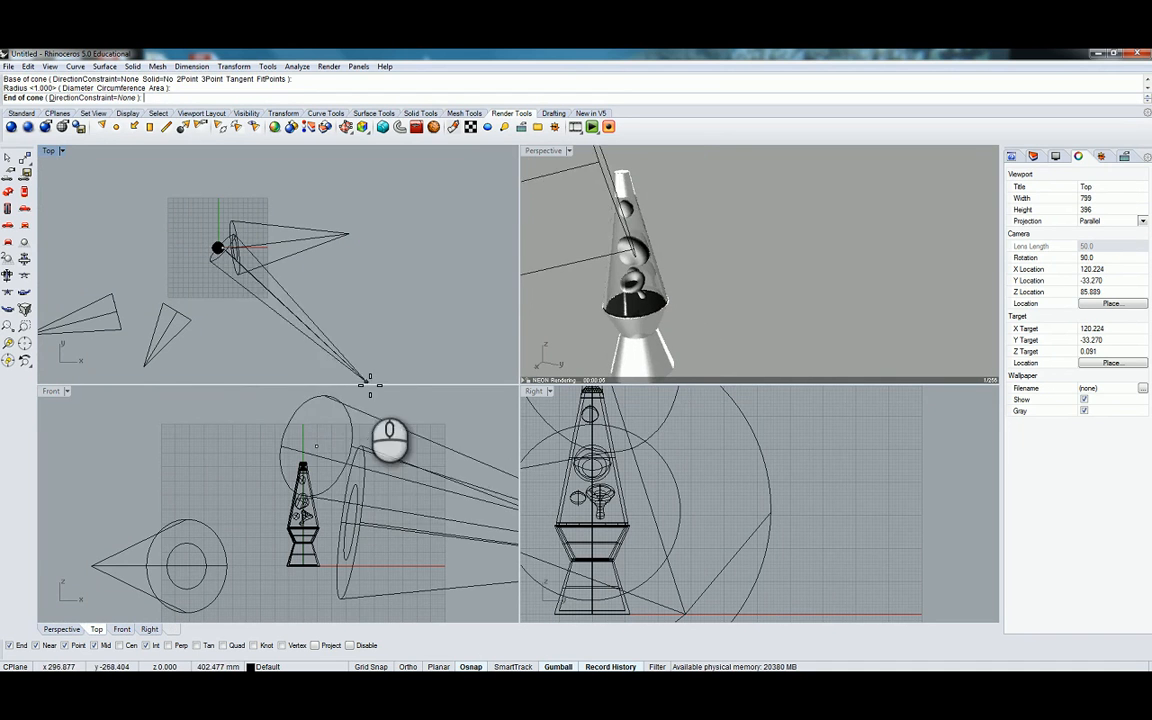
click(280, 187)
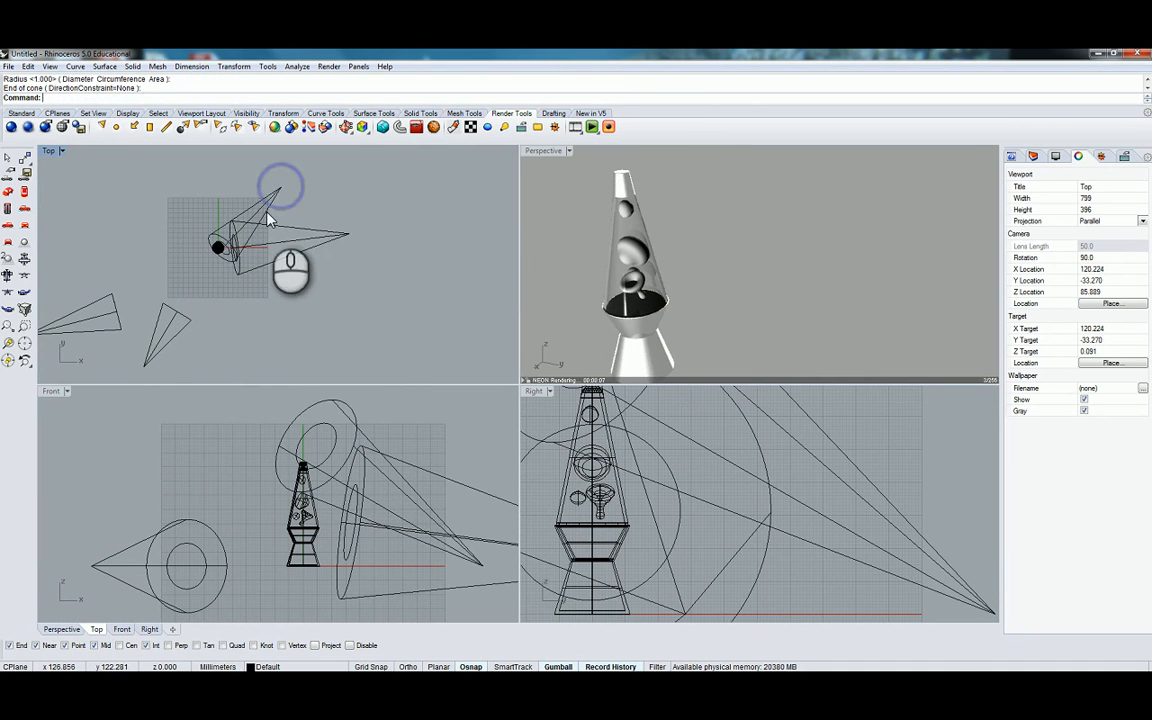
Add a spotlight based on the lamp's −X, −Y side in the Top view, with its source below ground level in the Front view
scroll(190, 252, up, 3)
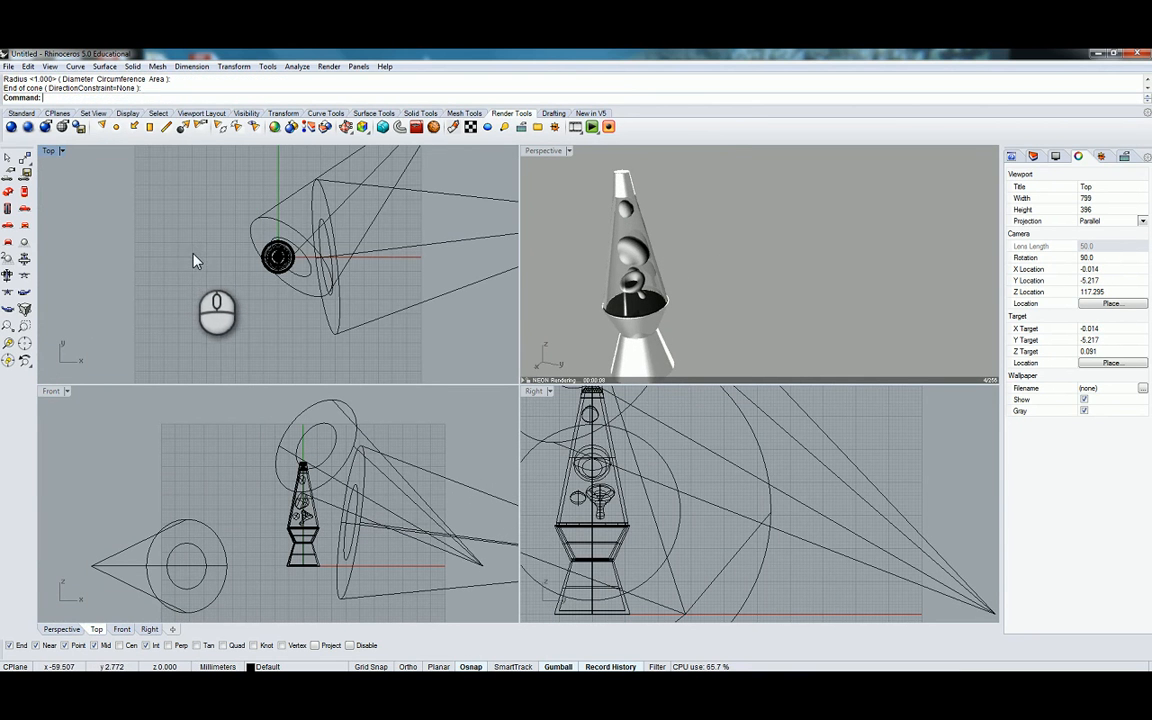
right_click(193, 252)
click(242, 283)
click(220, 335)
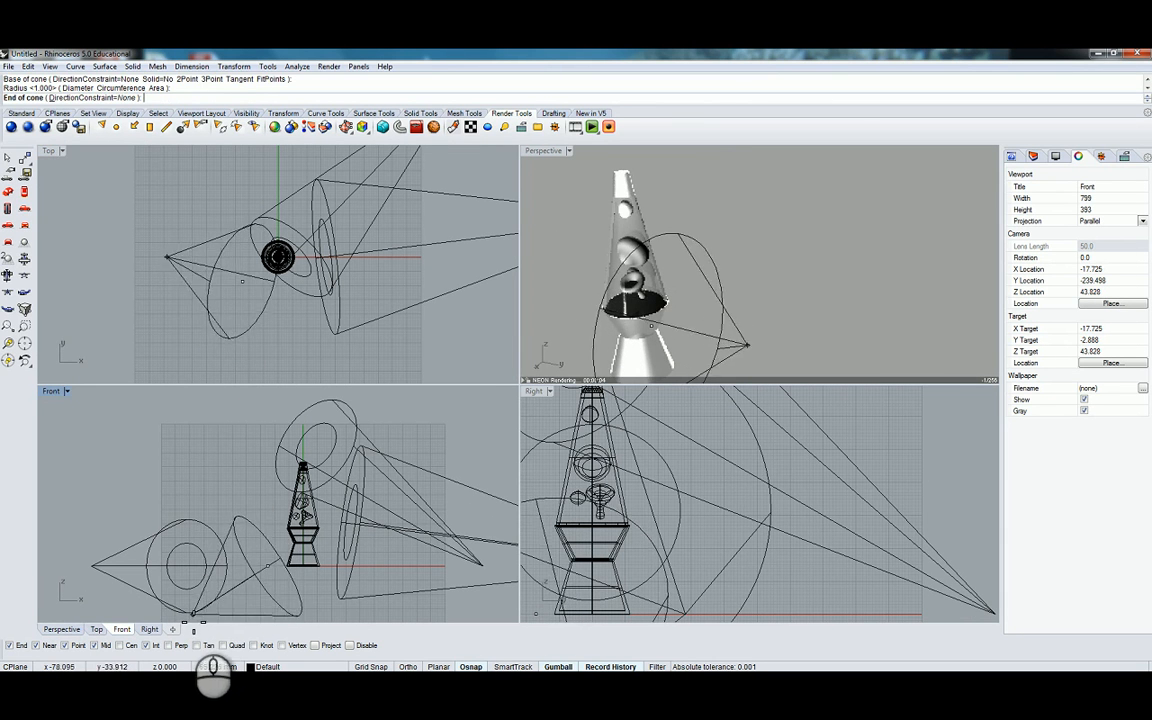
click(190, 614)
Add a spotlight in the Front view based on the −X side of the glass, with its source high above on the same side
right_click(210, 480)
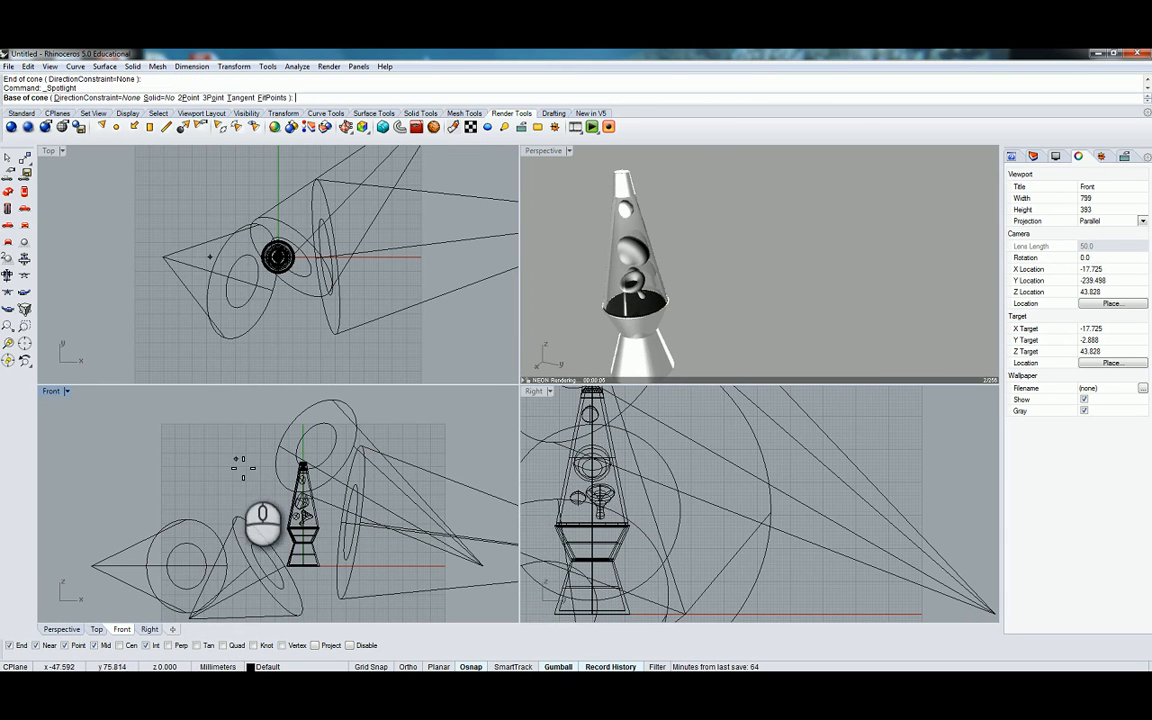
click(244, 471)
click(290, 440)
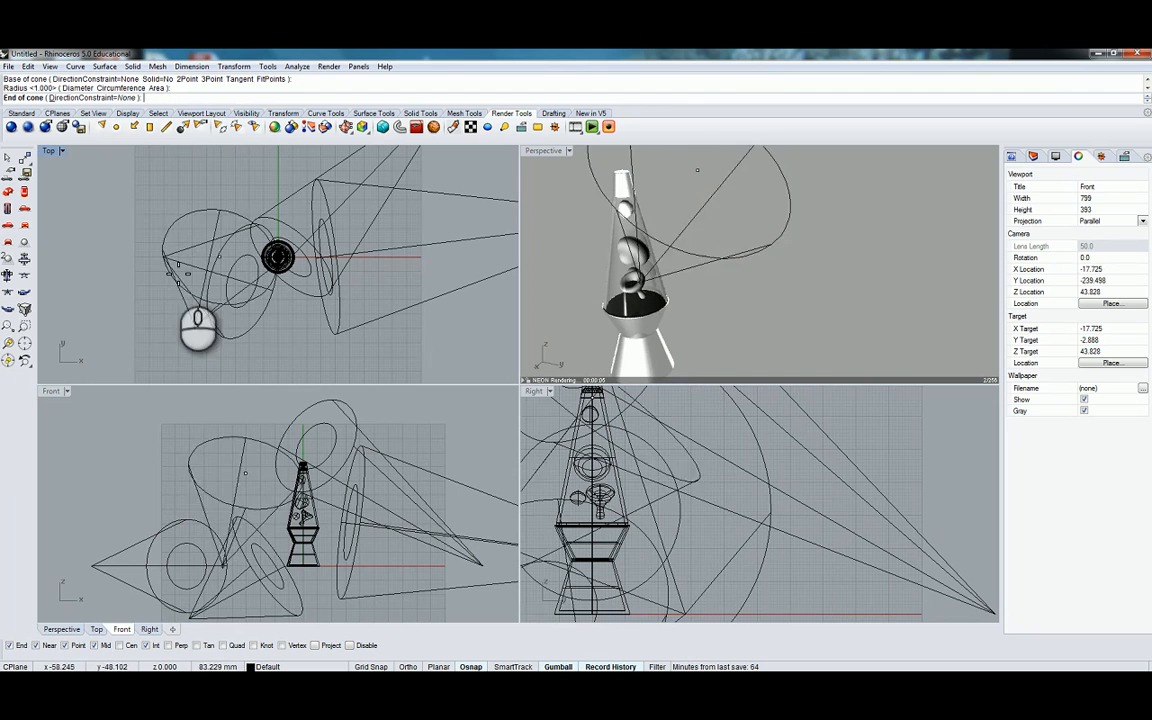
right_drag(190, 427, 184, 483)
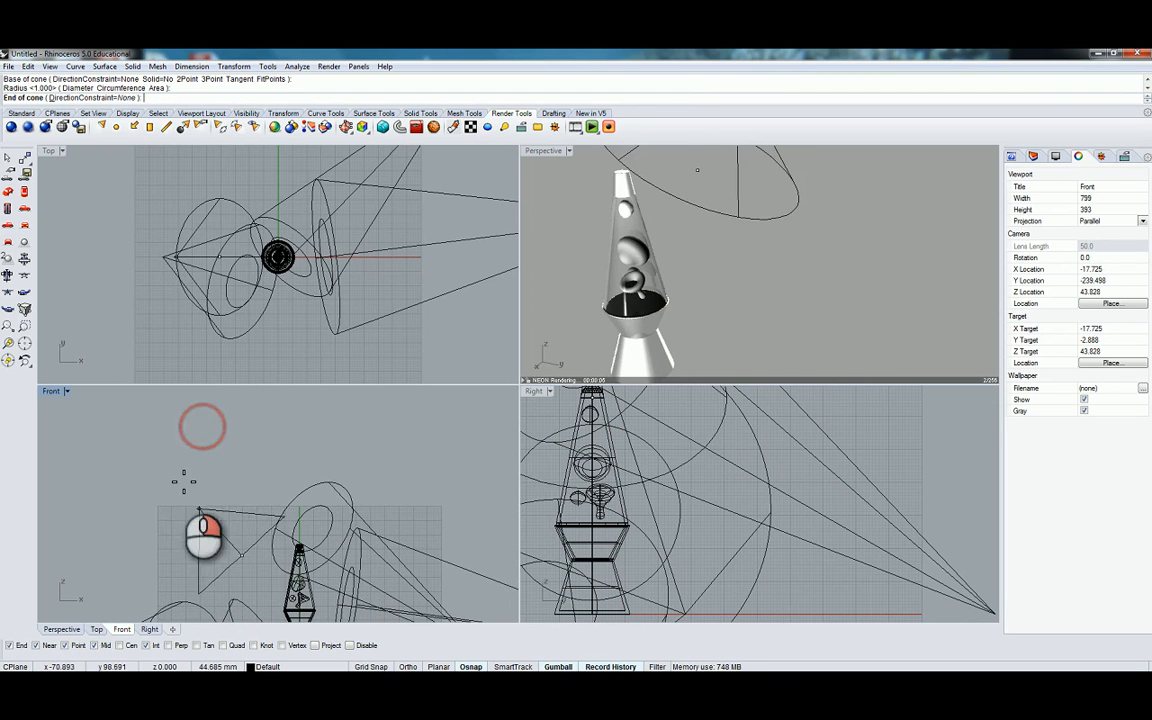
click(146, 450)
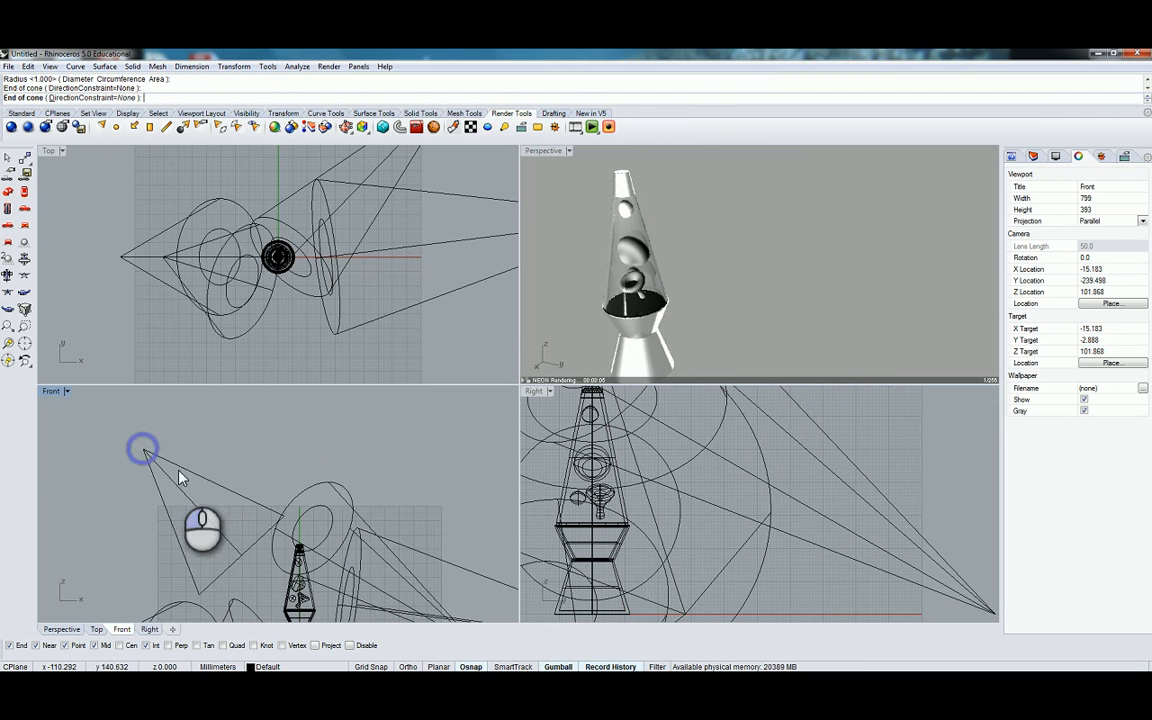
Add a spotlight based on the lamp's −Y side in the Top view, with its source below ground level in the Right view
right_click(292, 337)
click(287, 338)
click(328, 385)
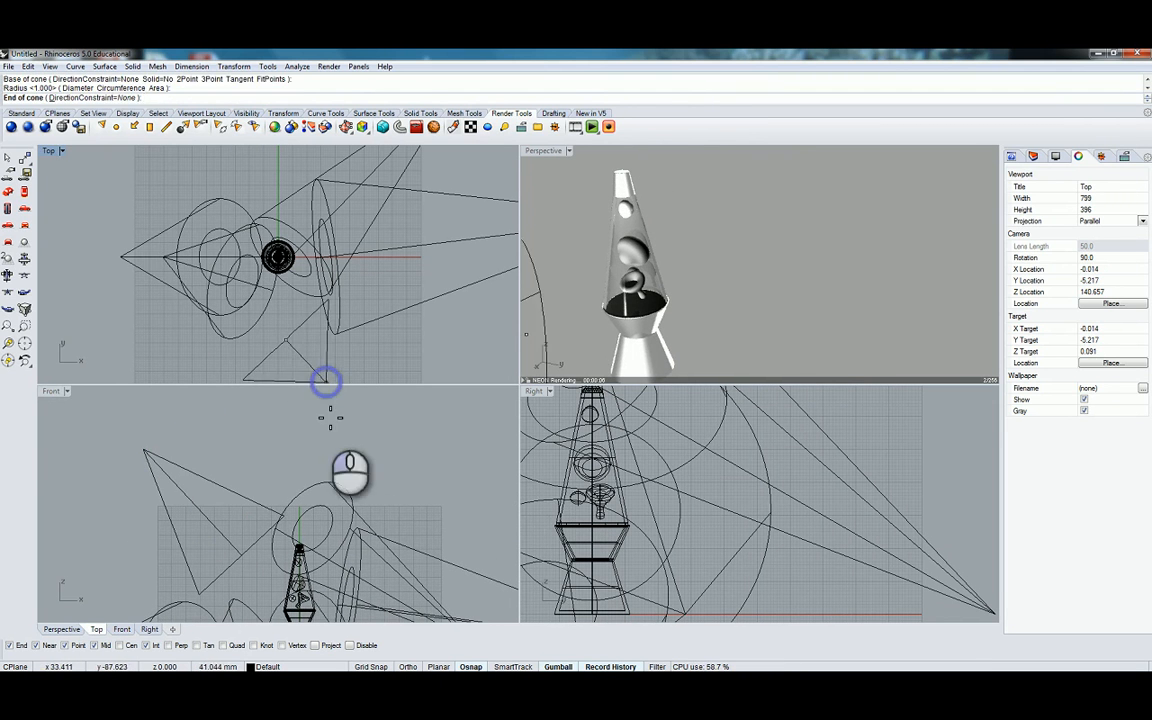
scroll(700, 500, down, 5)
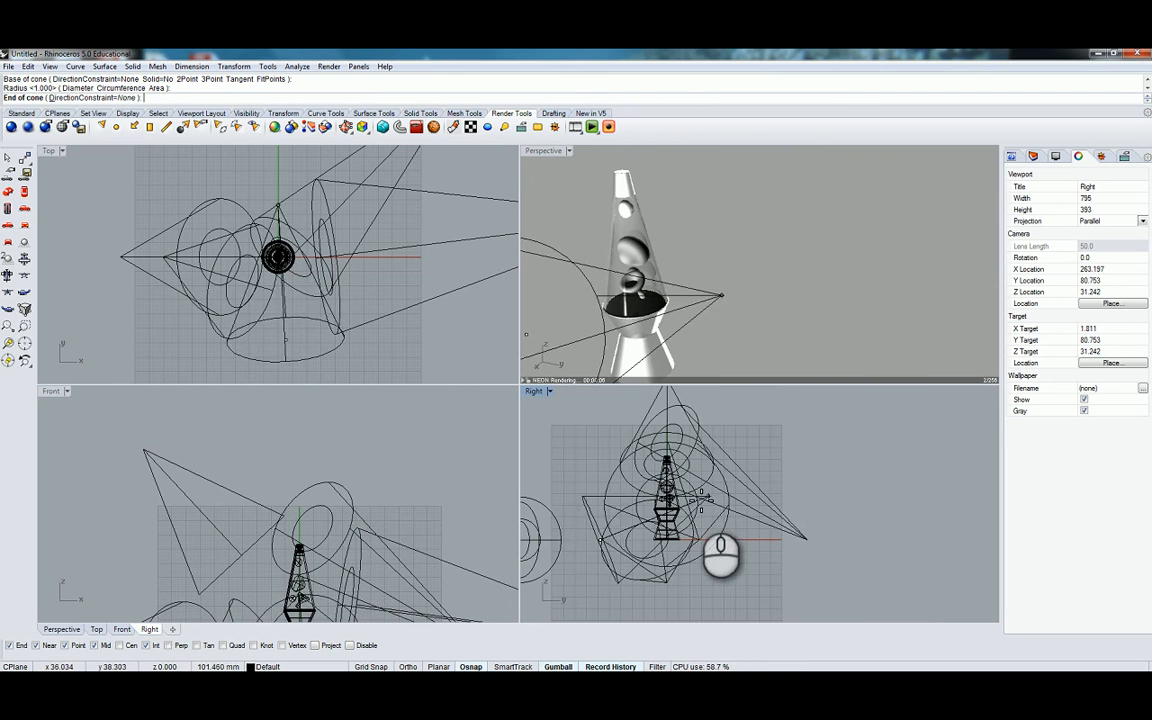
click(543, 596)
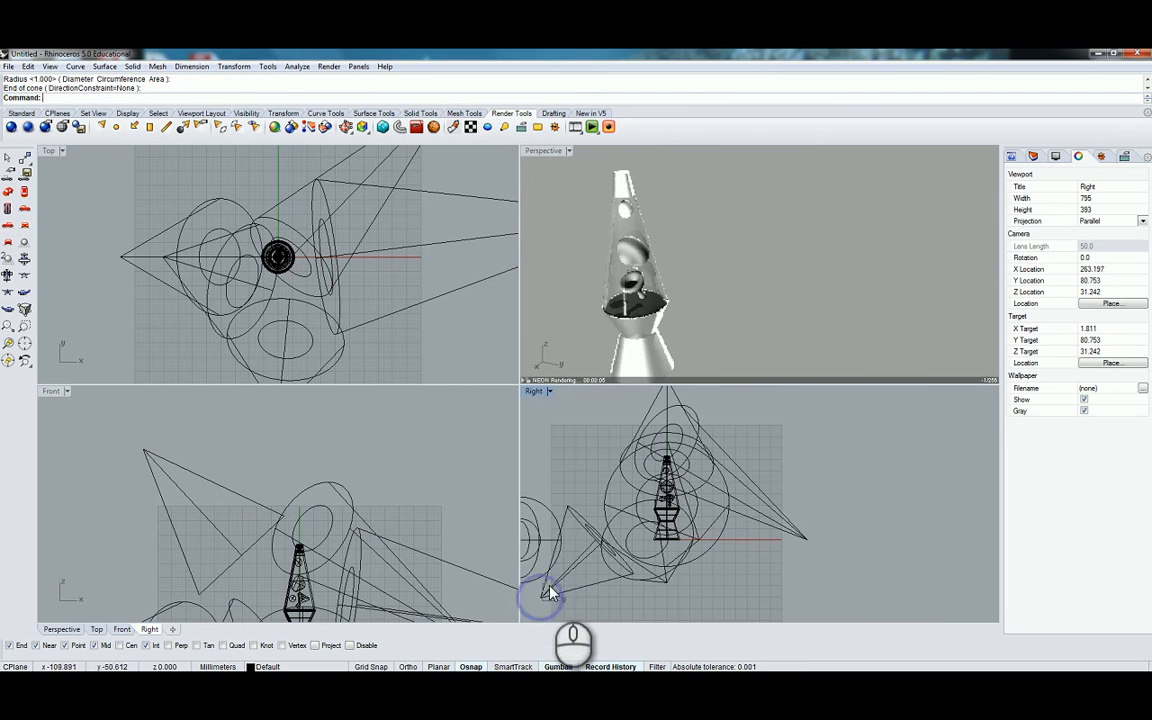
Add a spotlight in the Right view based on the −Y side of the glass, with its source high above on that side
right_drag(650, 495, 623, 530)
right_click(577, 503)
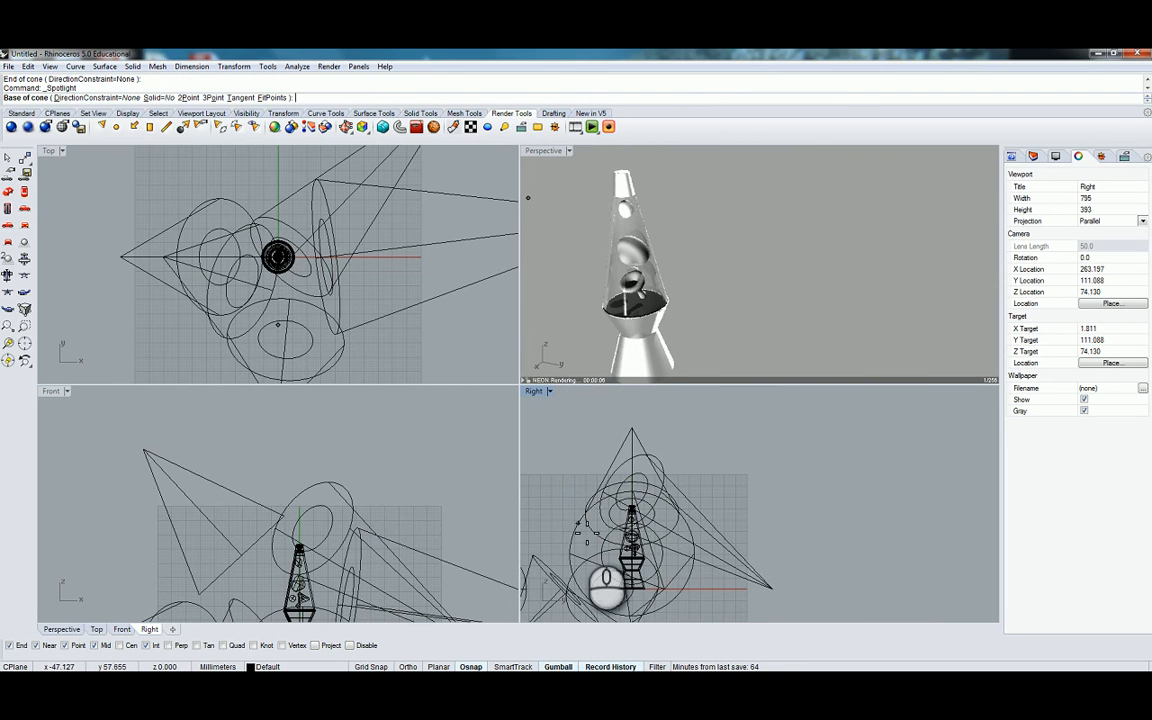
click(588, 532)
click(556, 468)
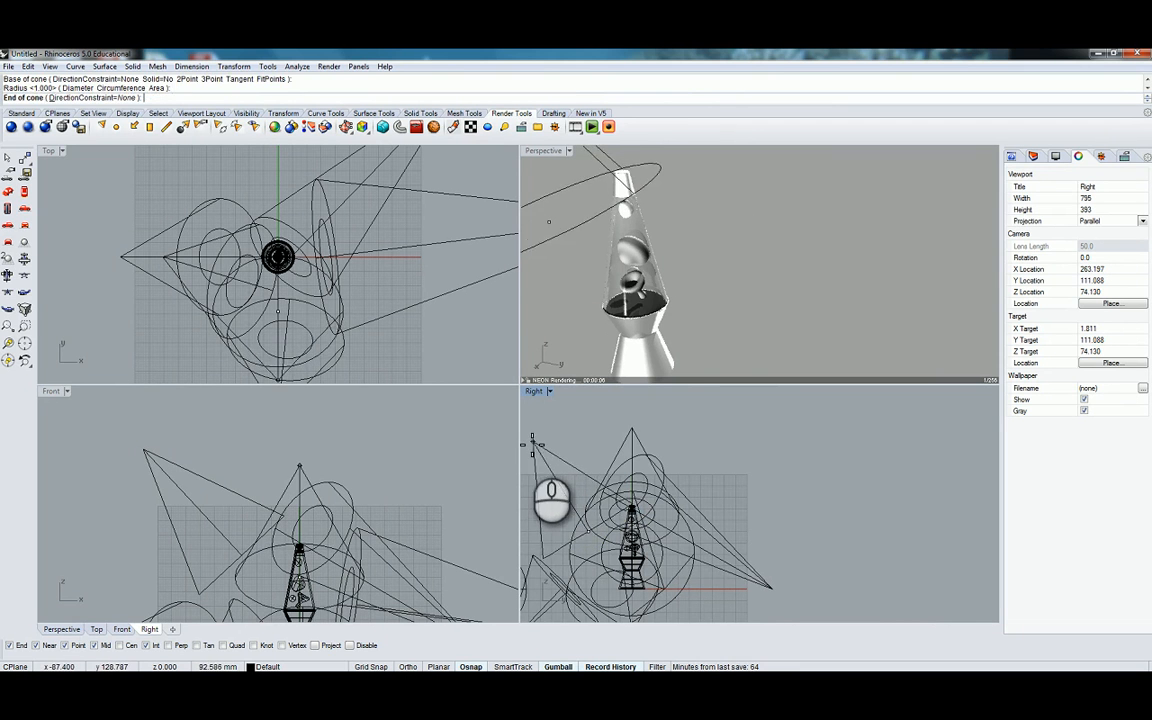
click(532, 445)
Add a spotlight in the Right view based near the lamp's lower body on the +Y side, with its source below ground level
right_click(700, 484)
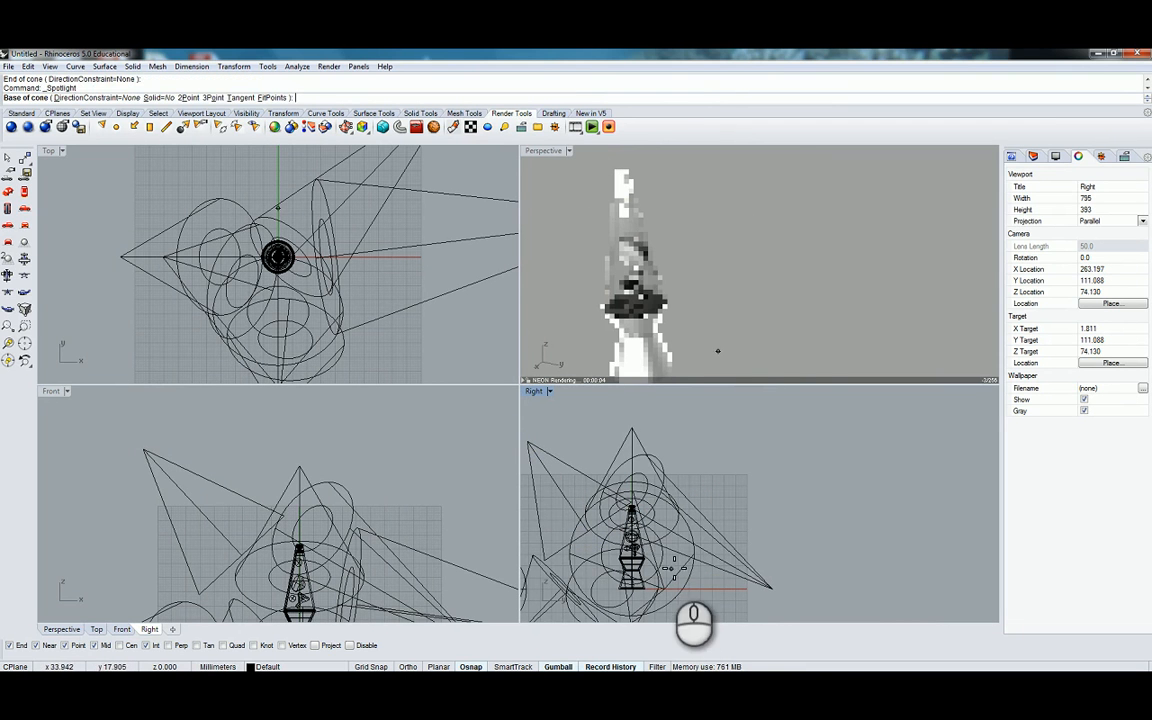
click(673, 568)
click(678, 574)
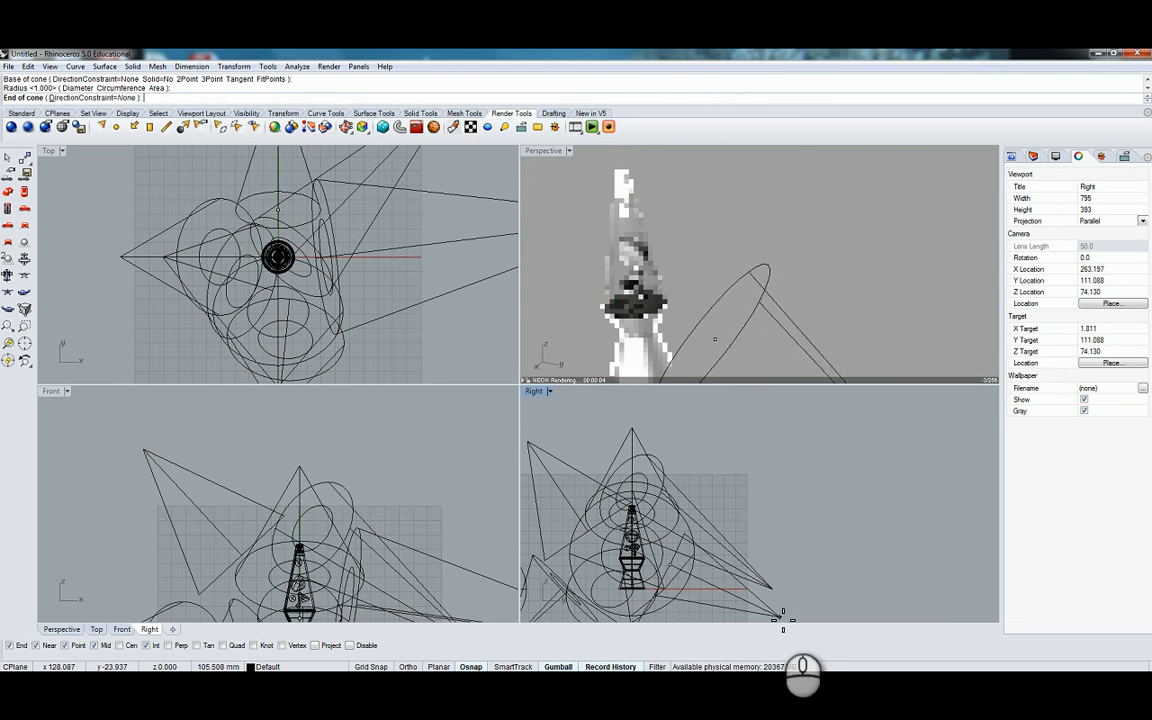
click(780, 614)
In the maximized Perspective view, change the material of the tapered polysurface just below the lamp's glass from Water to Glass
click(550, 158)
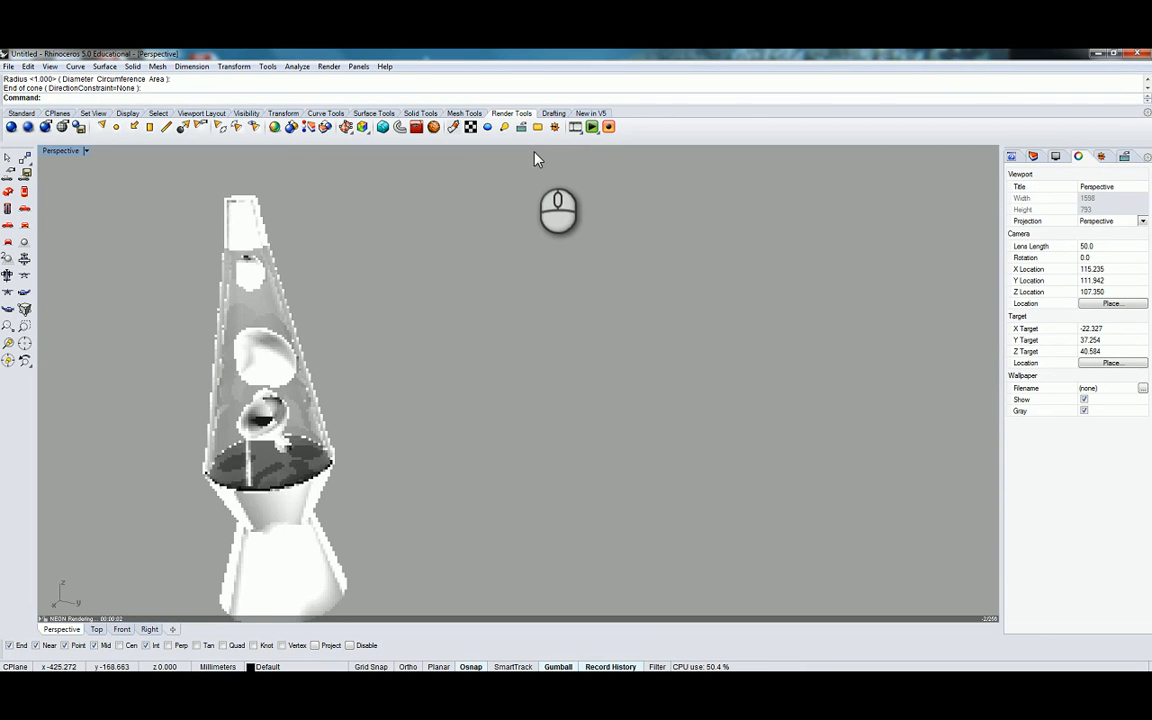
click(296, 480)
key(Down)
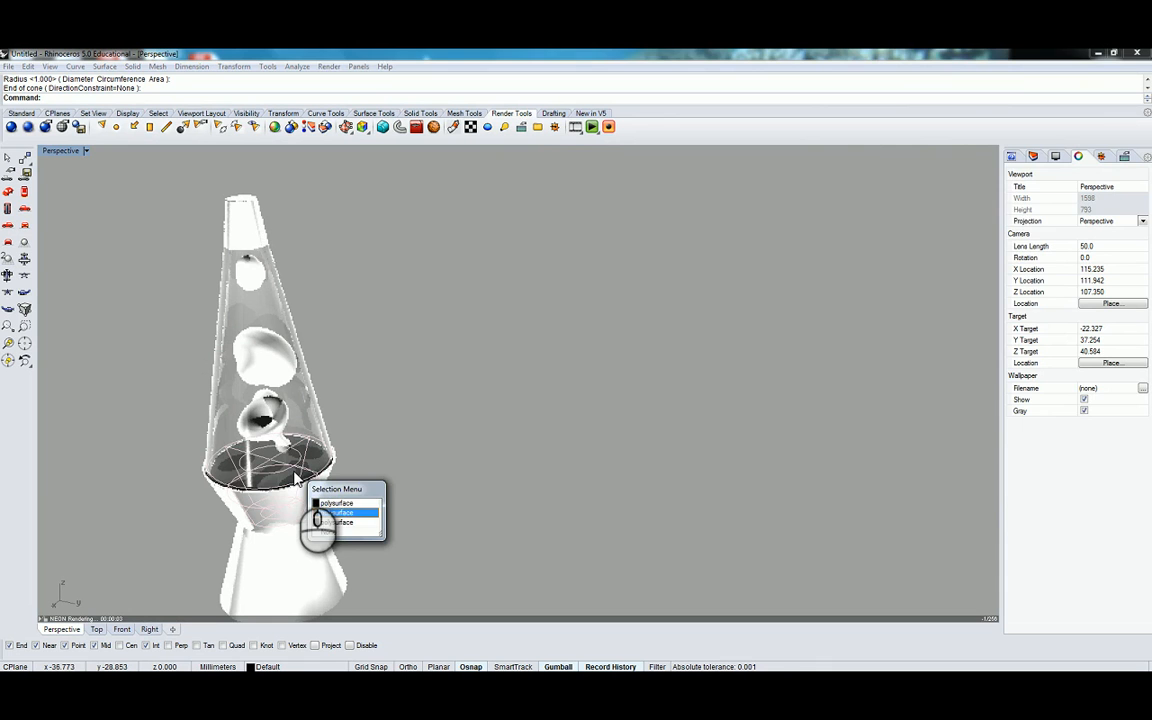
click(340, 512)
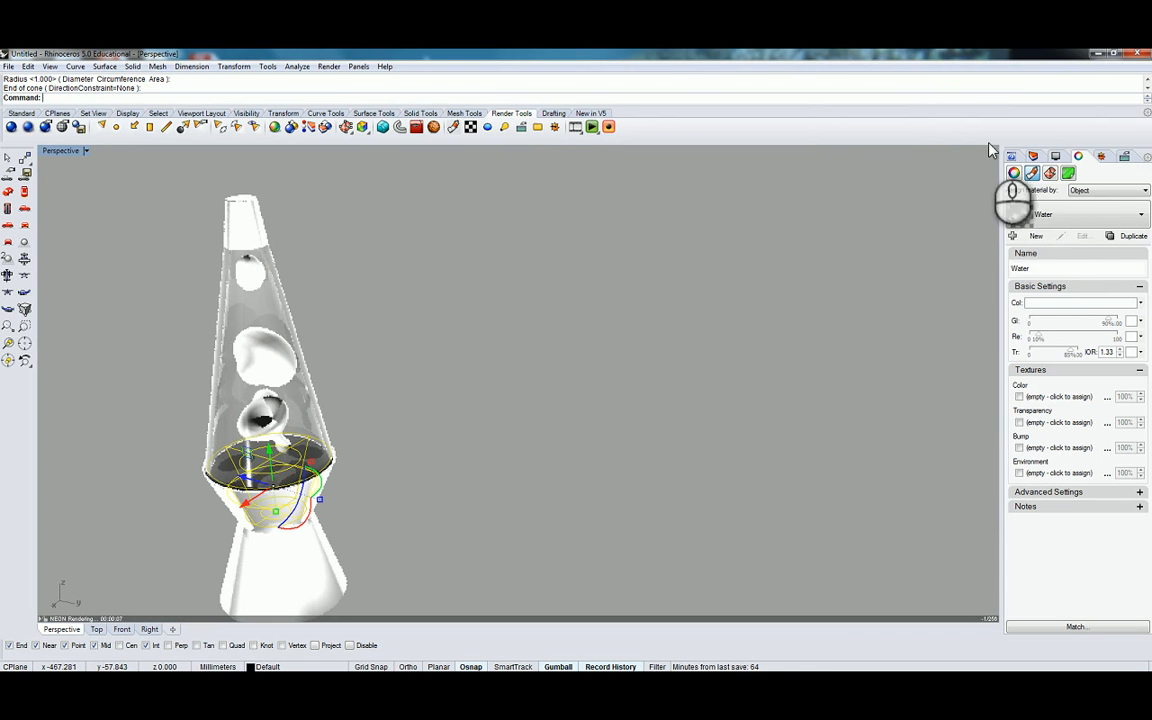
click(1060, 222)
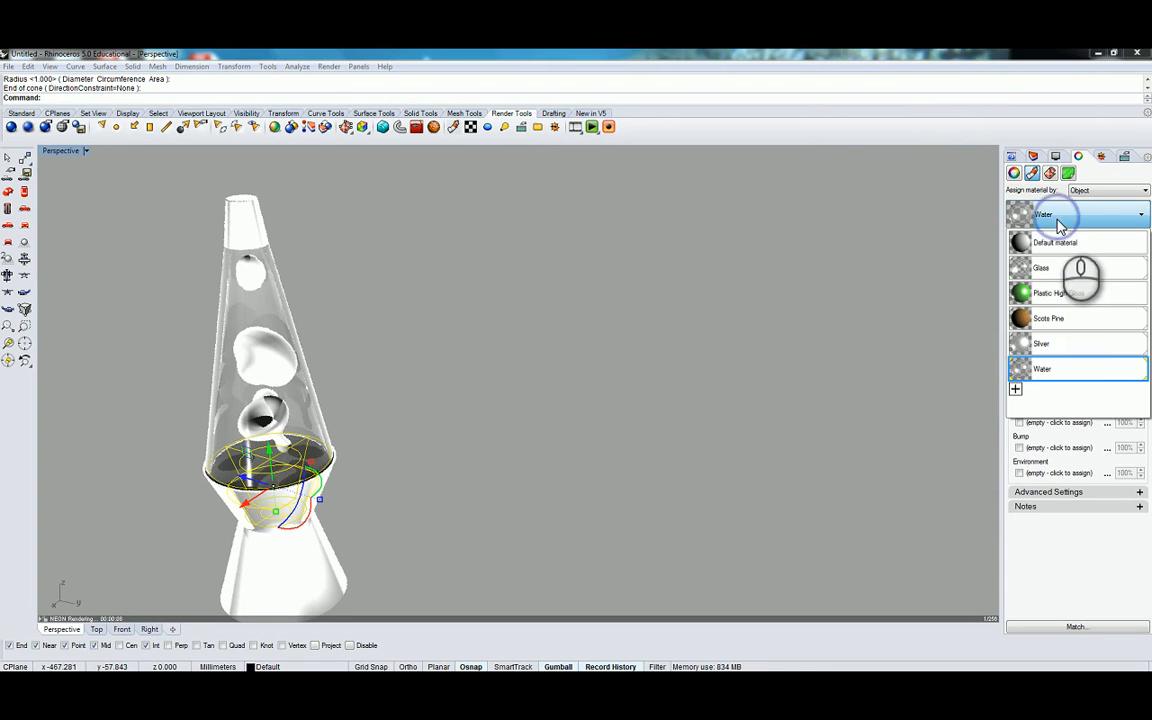
click(1060, 268)
click(689, 270)
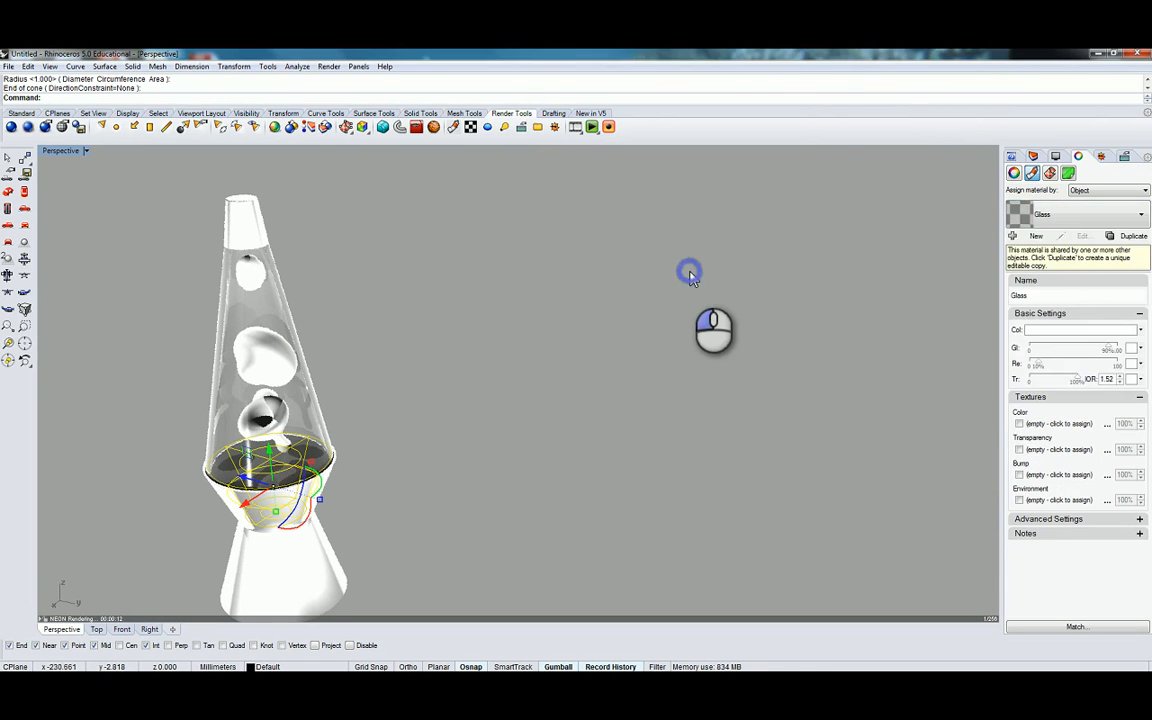
Assign the Plastic High Gloss material by object to the wax blobs inside the lamp's glass, accepting its green colour
click(268, 422)
right_click(268, 420)
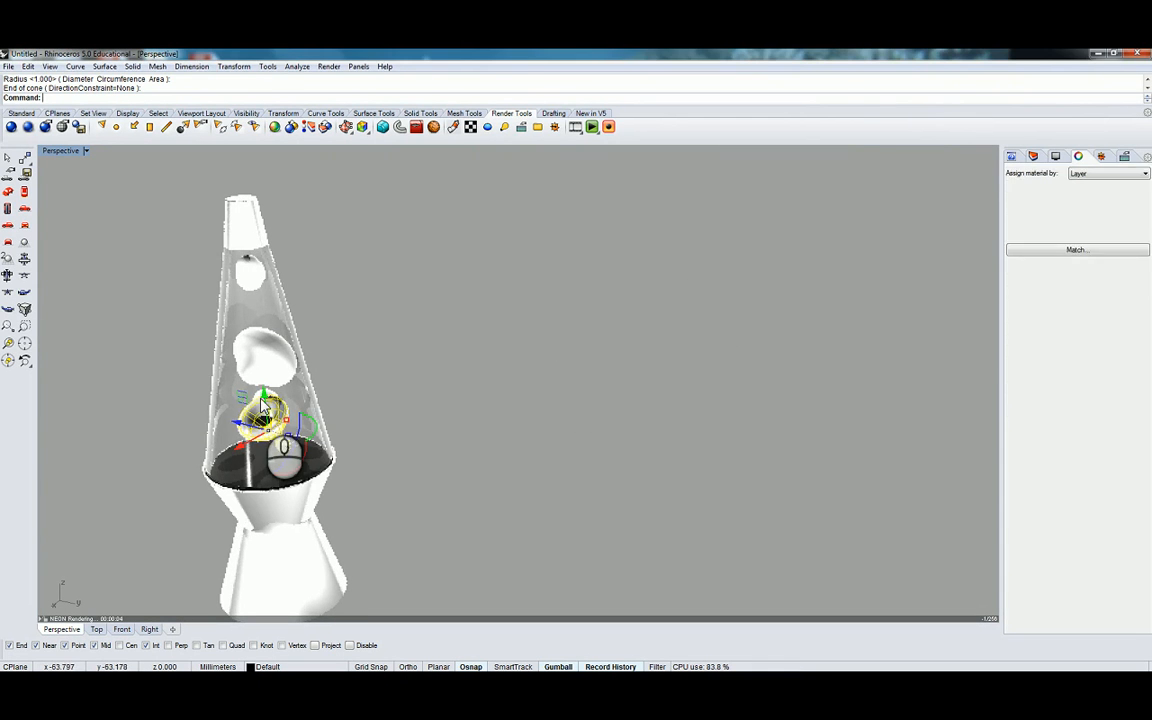
click(262, 405)
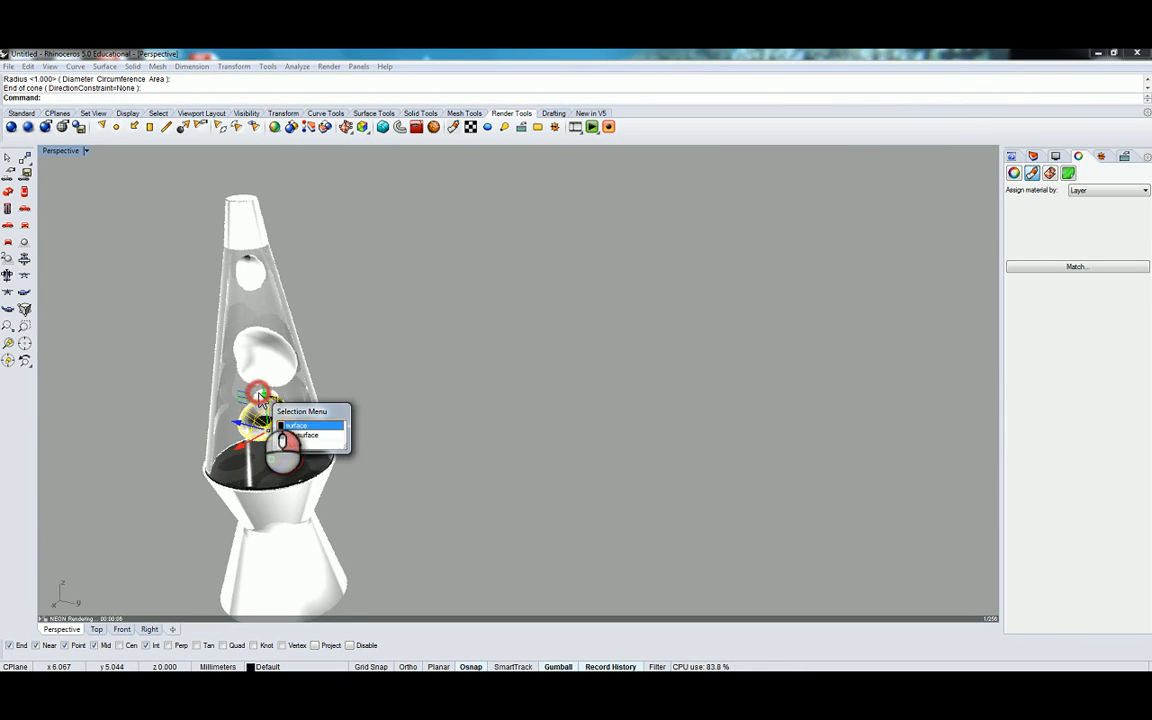
click(300, 424)
click(258, 359)
right_click(240, 260)
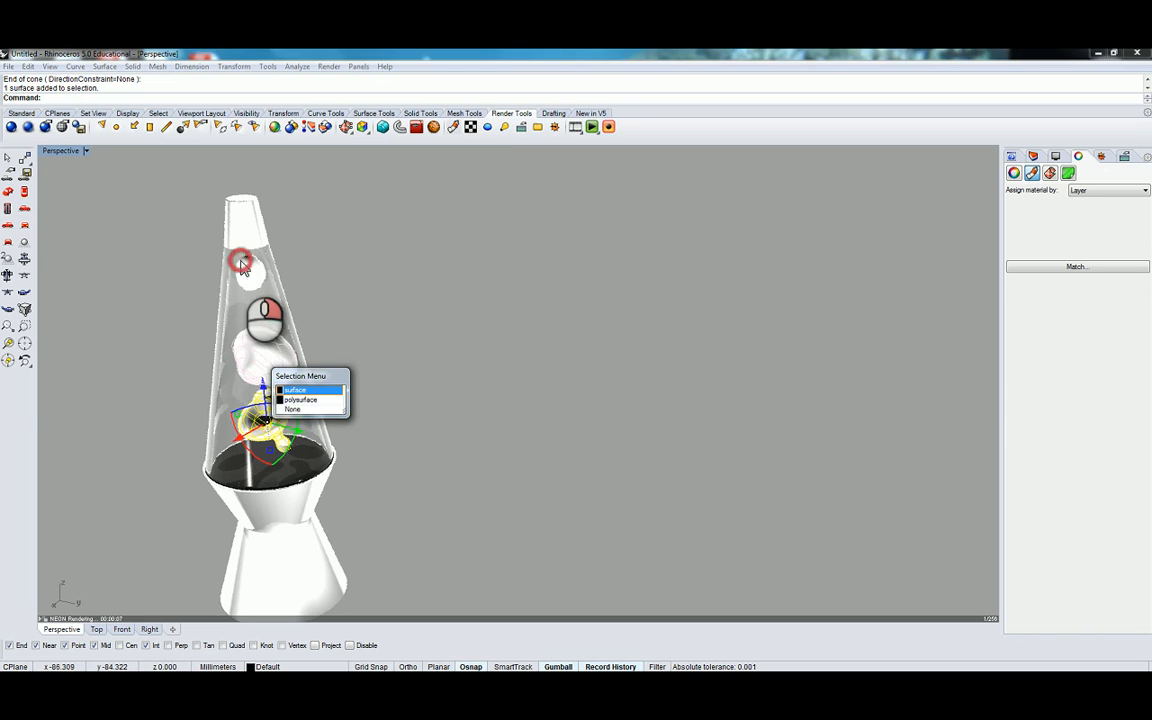
click(248, 276)
right_click(249, 265)
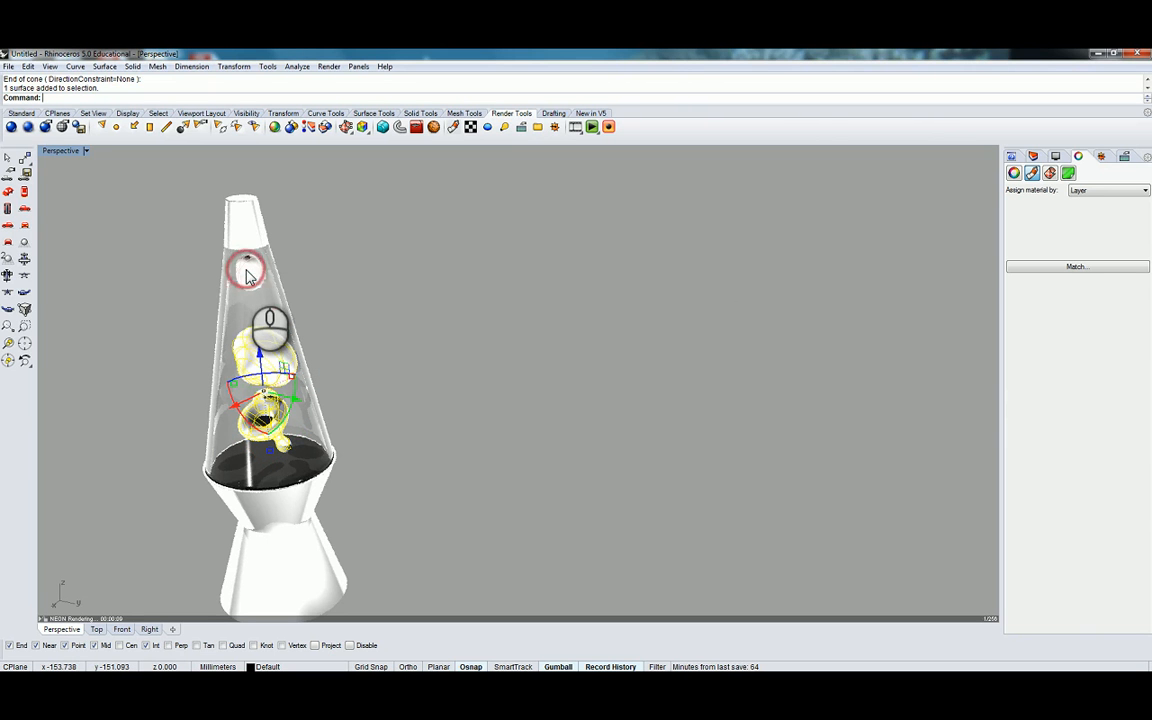
click(1104, 192)
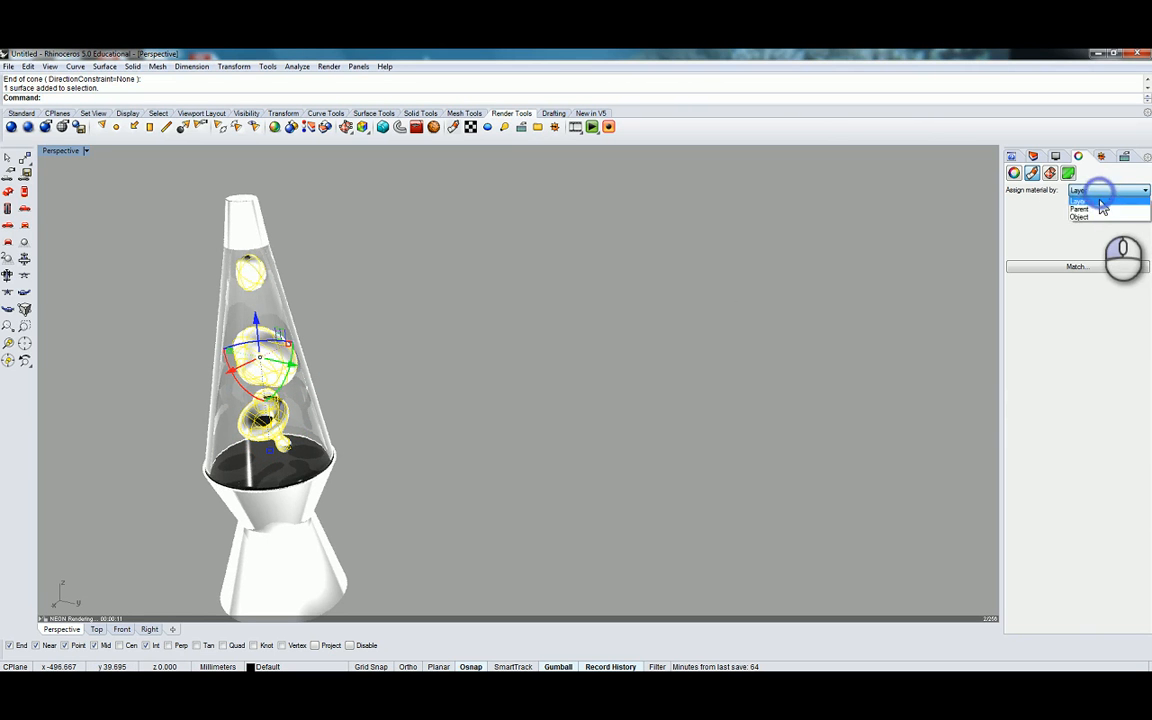
click(1098, 218)
click(1086, 214)
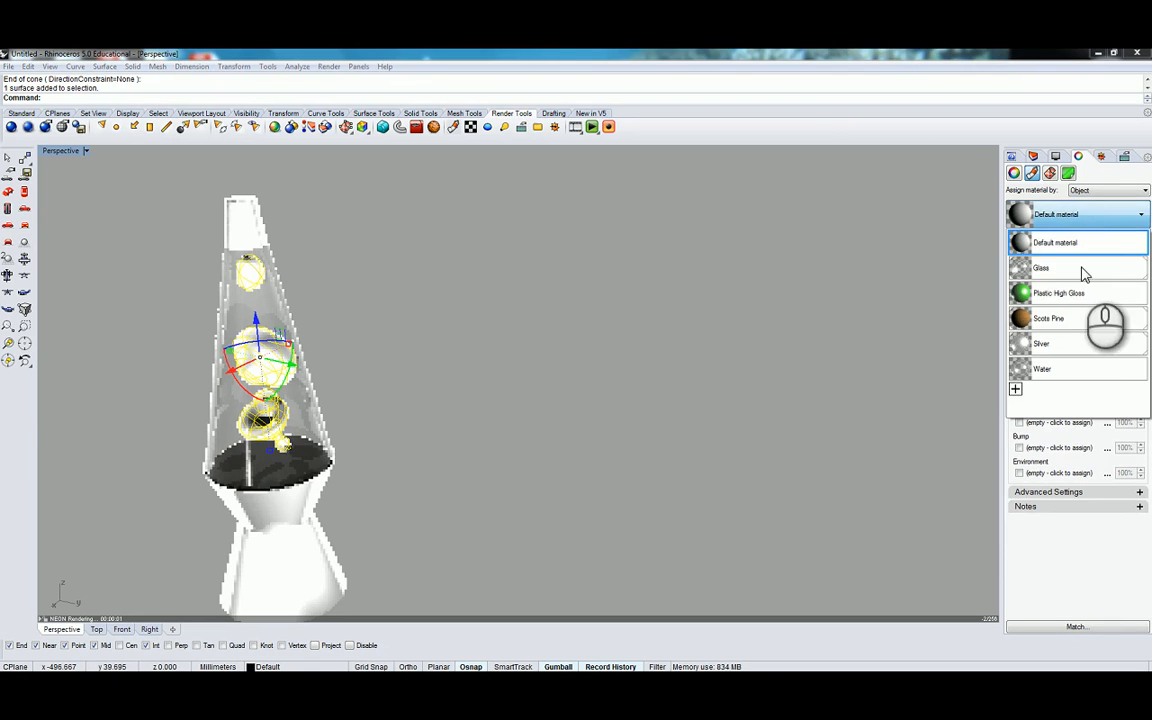
click(1077, 300)
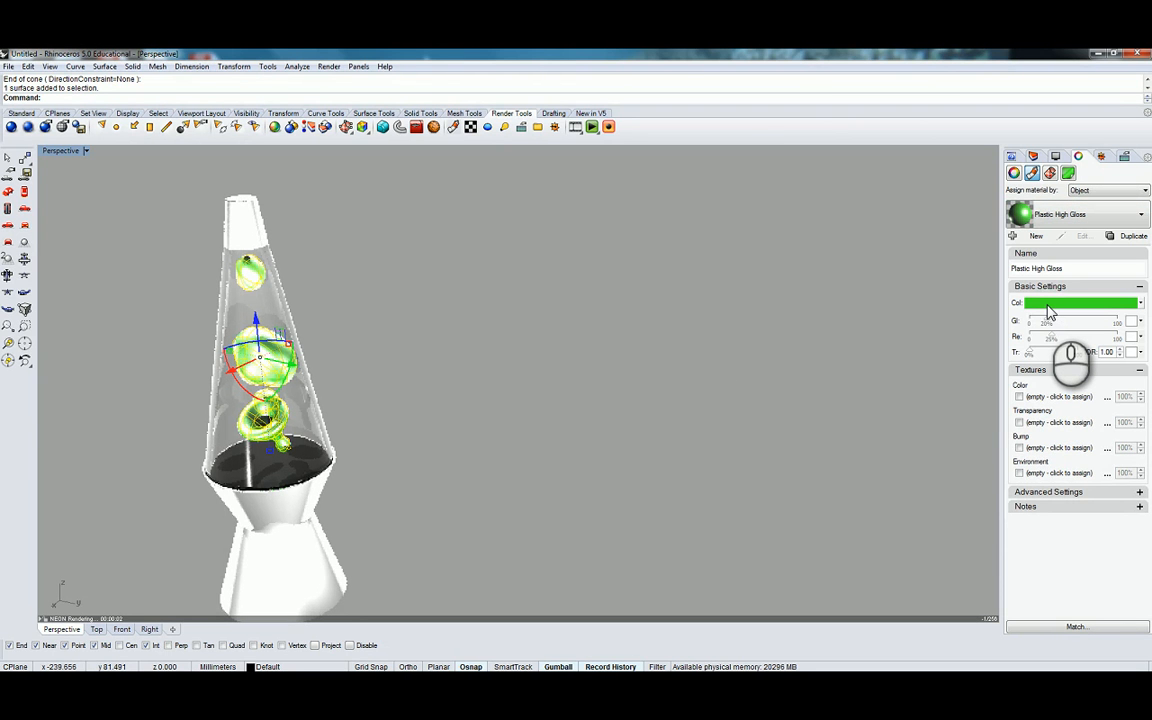
click(1047, 305)
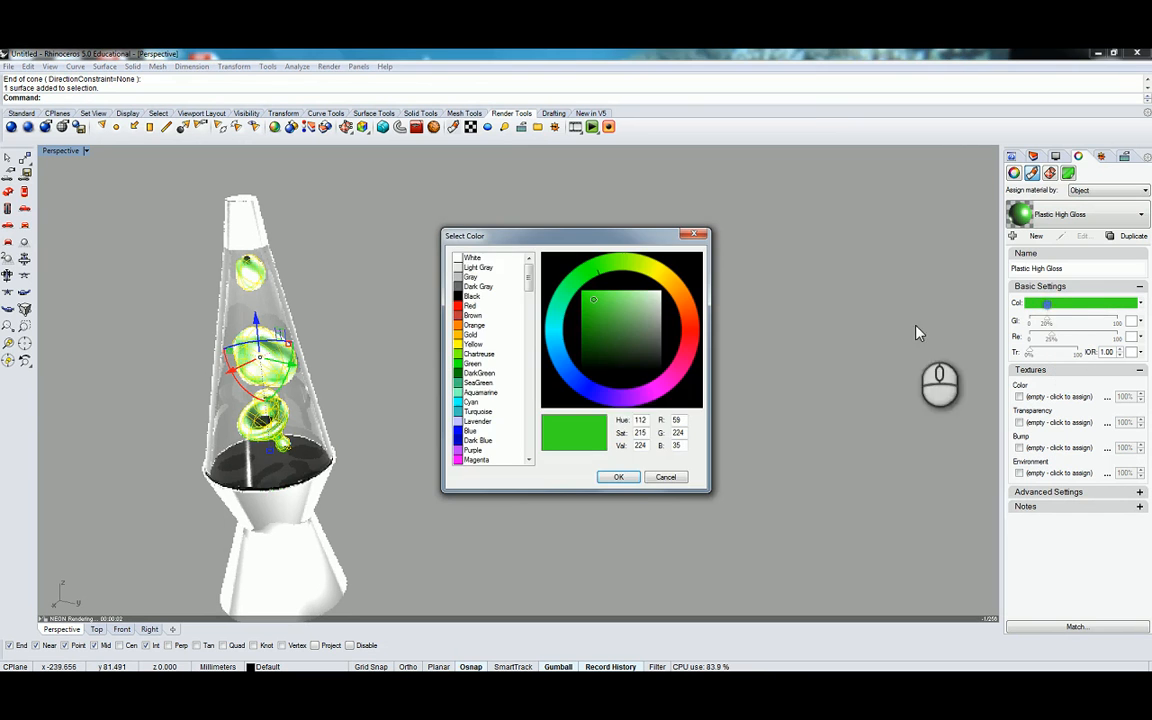
click(631, 480)
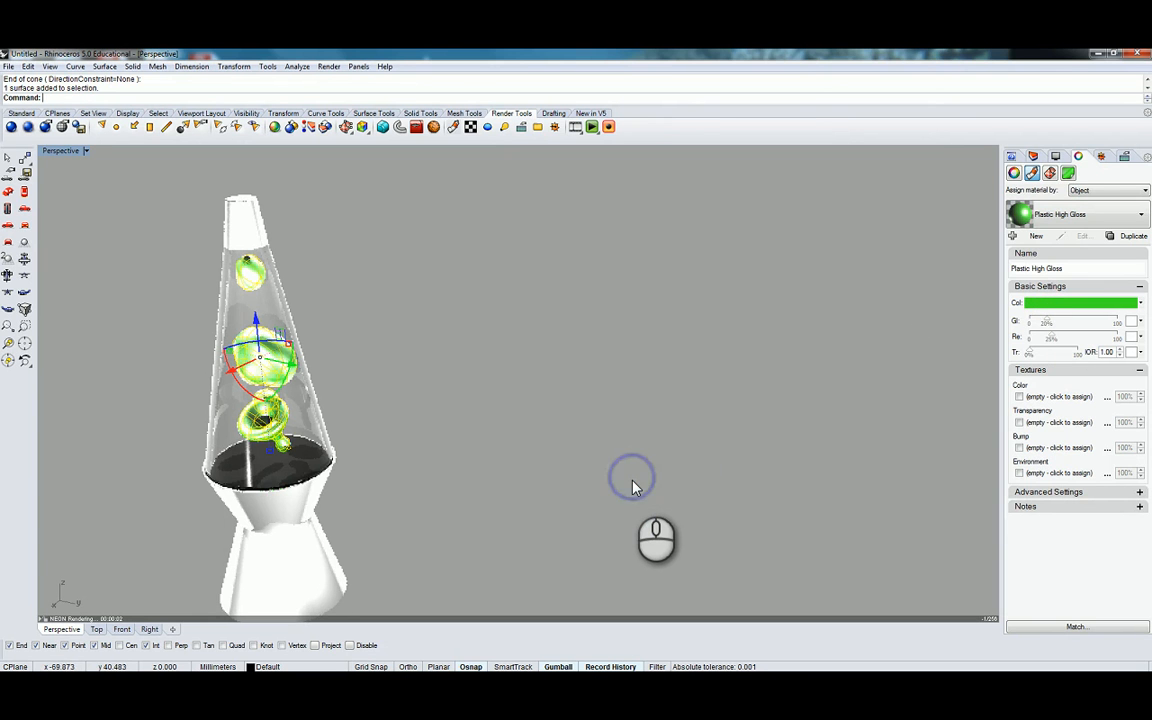
click(632, 487)
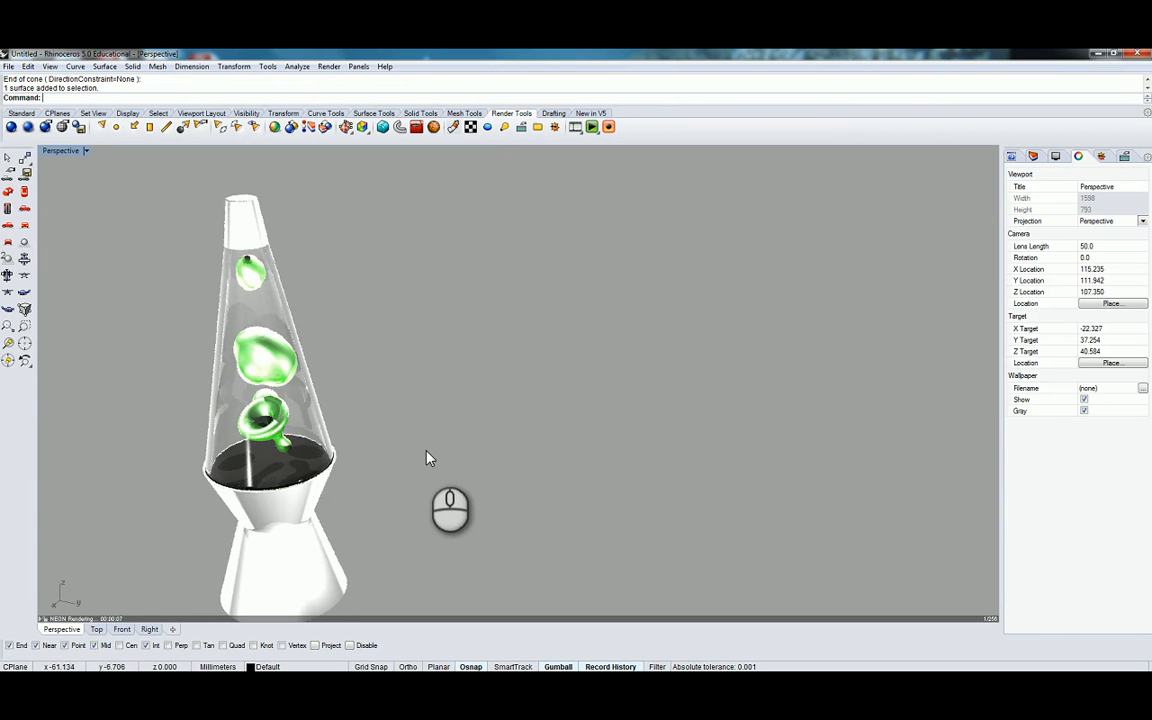
Load the Diamond material from the Transparent library onto the tapered polysurface just below the lamp's glass
scroll(437, 445, down, 2)
scroll(251, 470, up, 4)
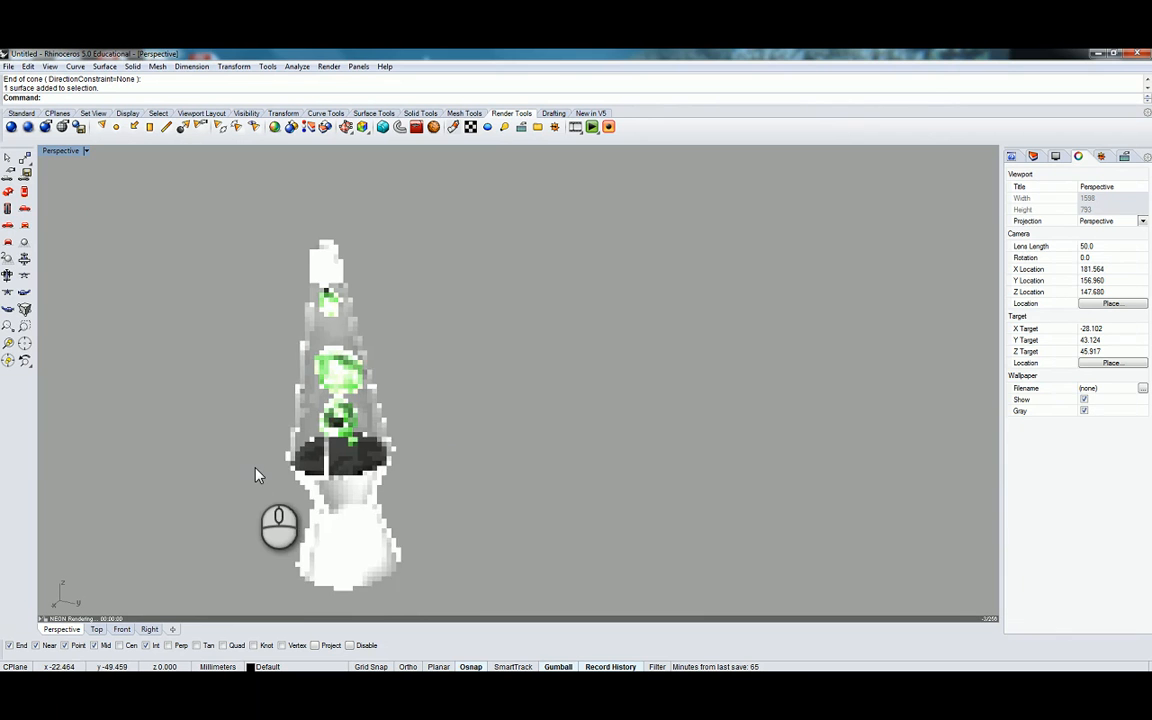
click(320, 458)
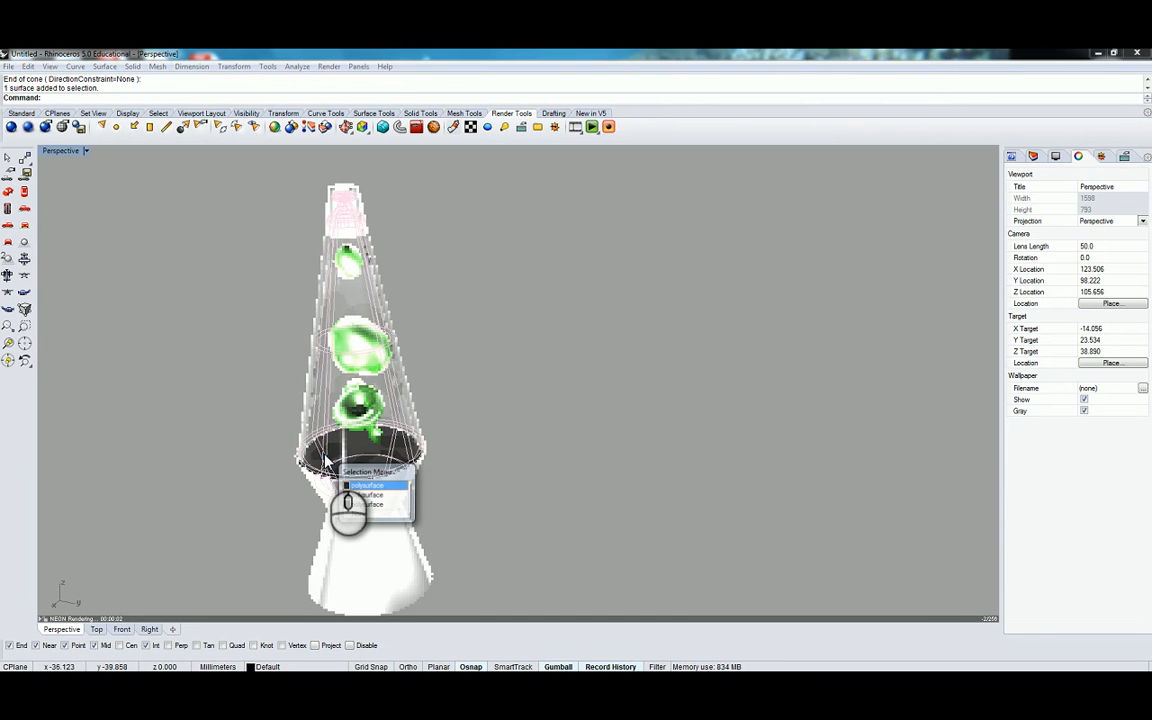
click(347, 495)
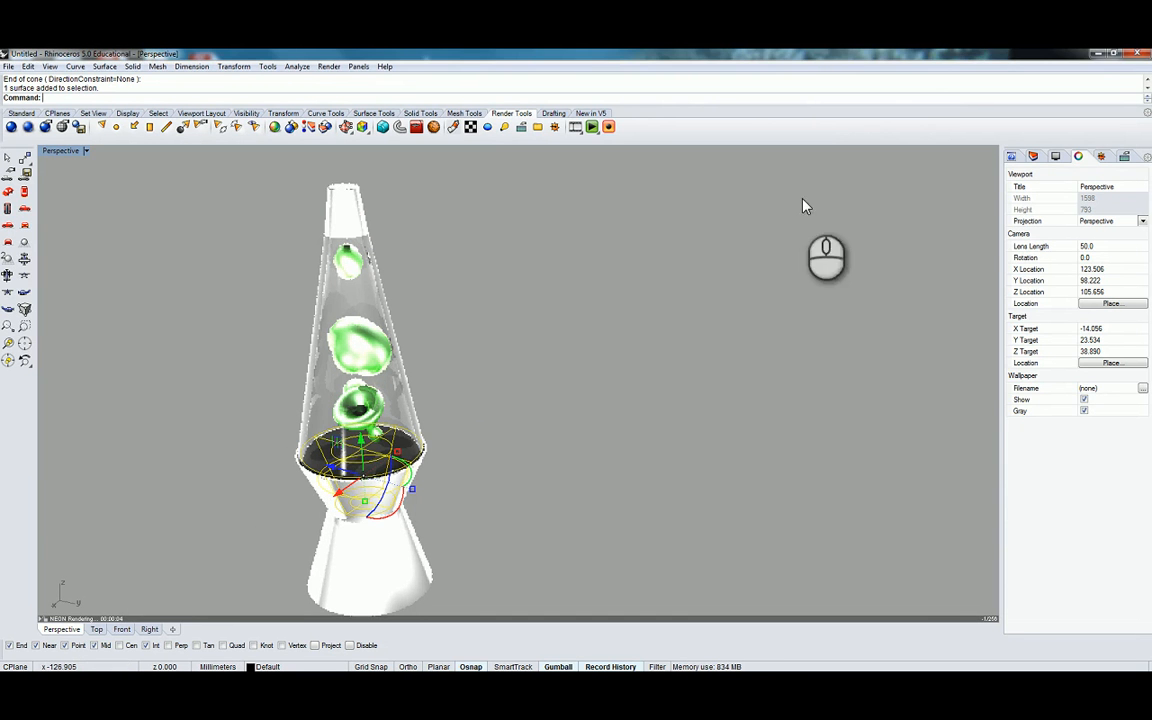
click(1055, 157)
click(1078, 217)
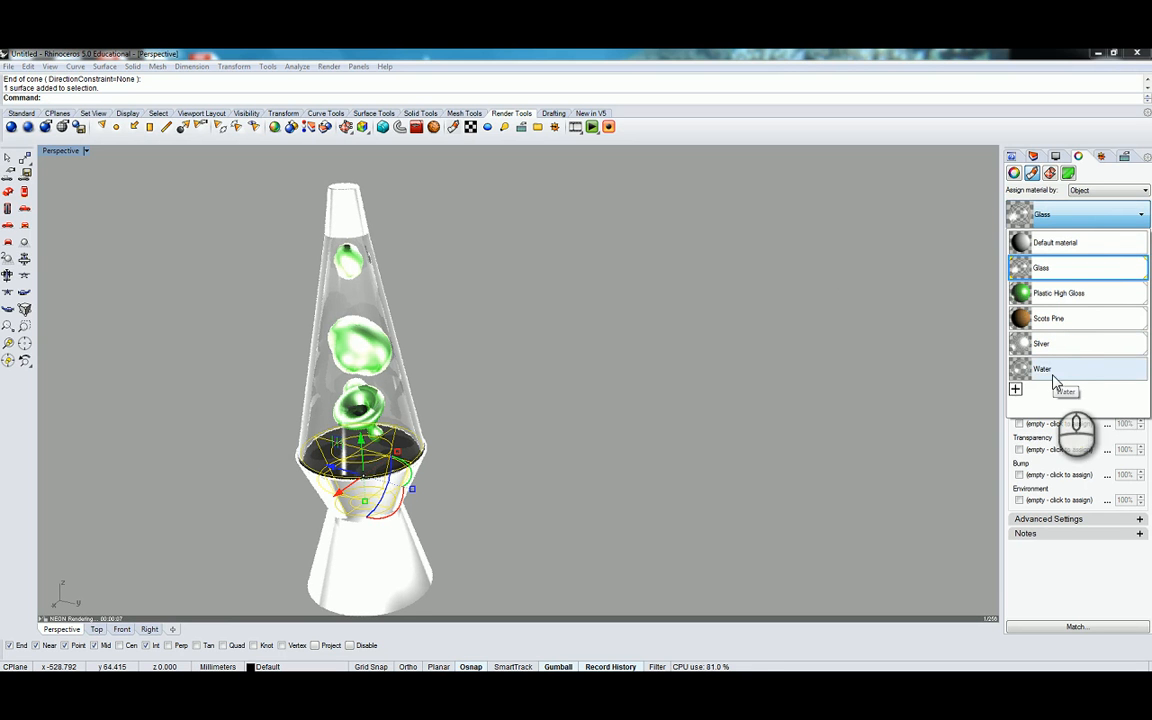
click(1056, 223)
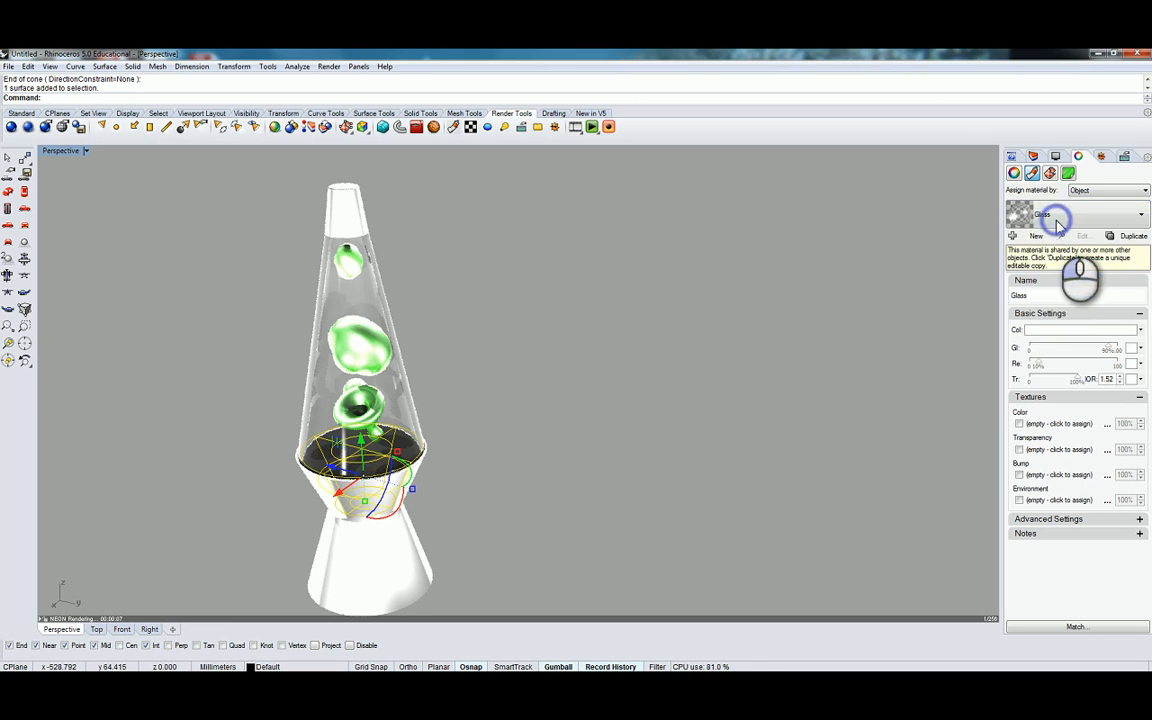
click(1038, 238)
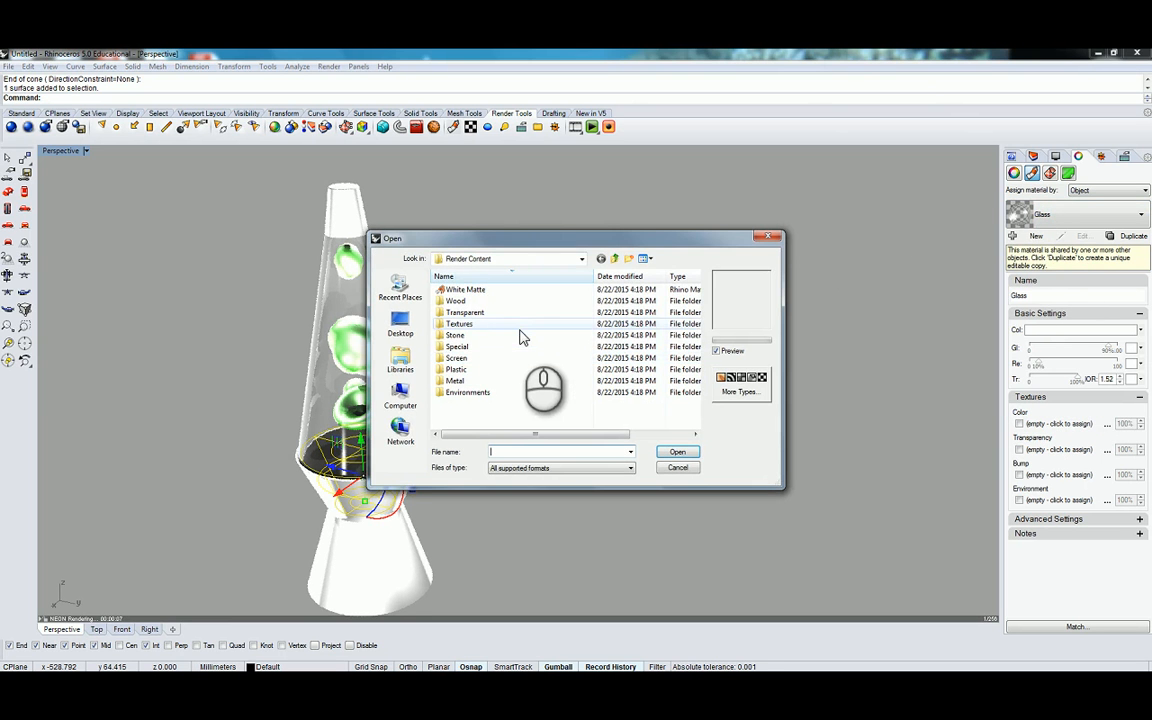
double_click(518, 318)
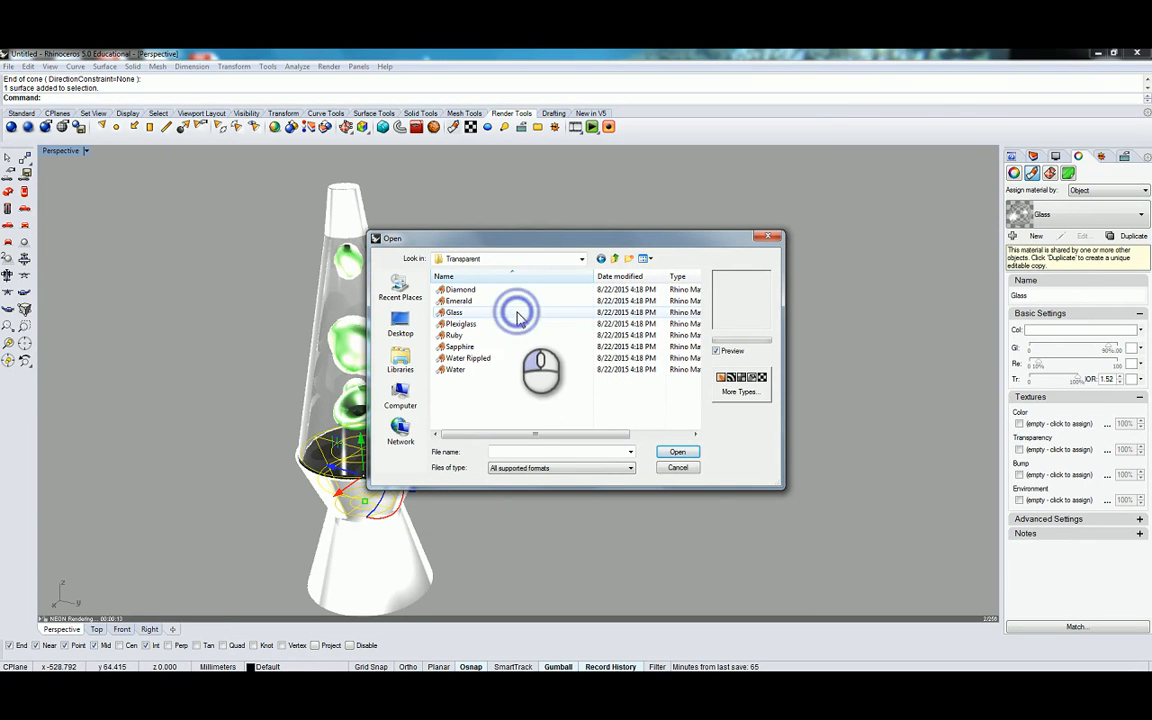
click(486, 290)
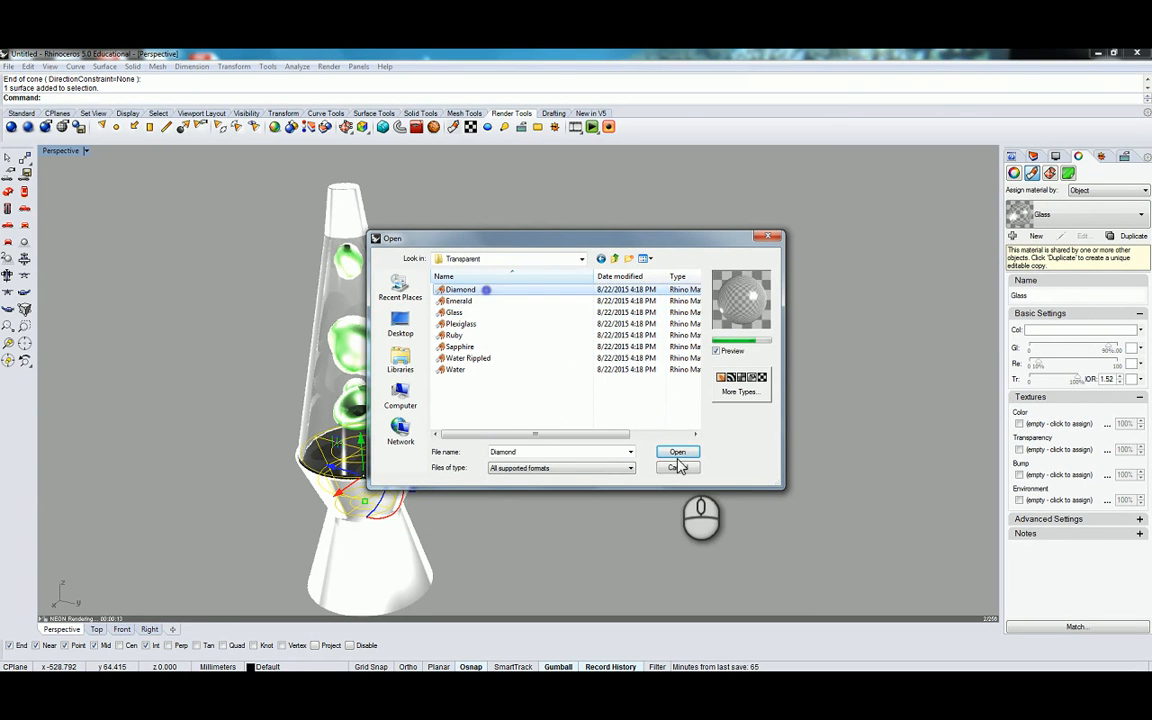
click(674, 453)
click(669, 460)
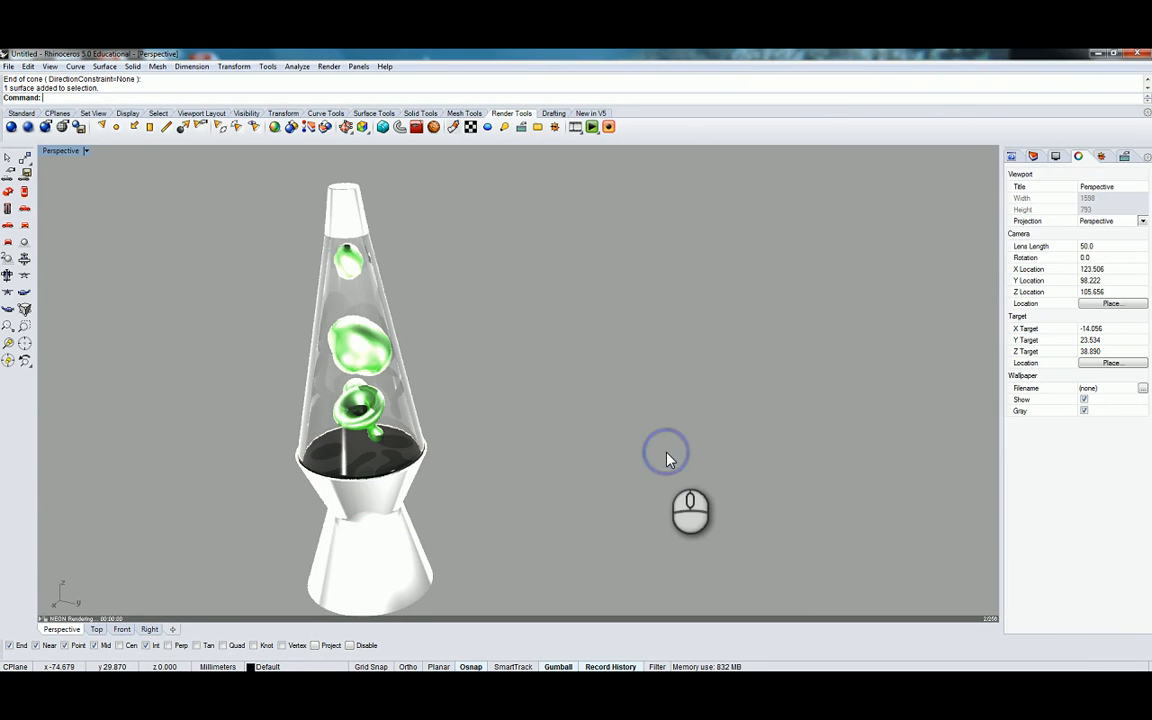
Try to load Silver from the Metal library for the tapered polysurface just below the glass, declining to add a duplicate material
click(372, 468)
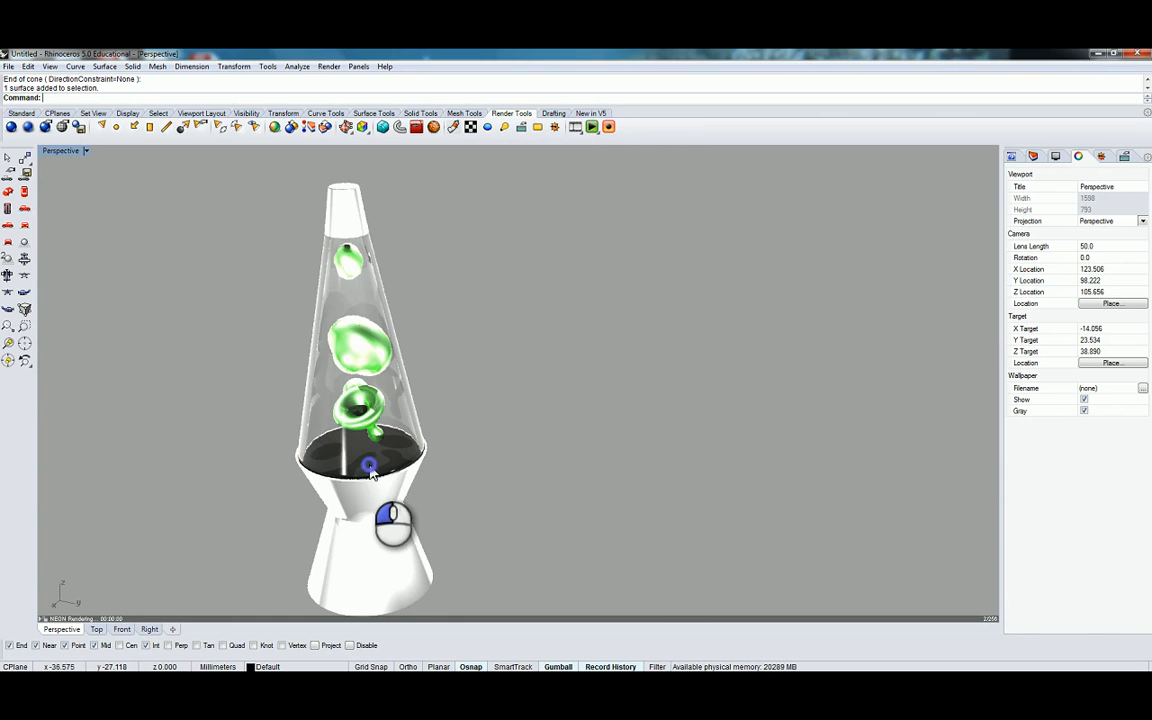
click(549, 367)
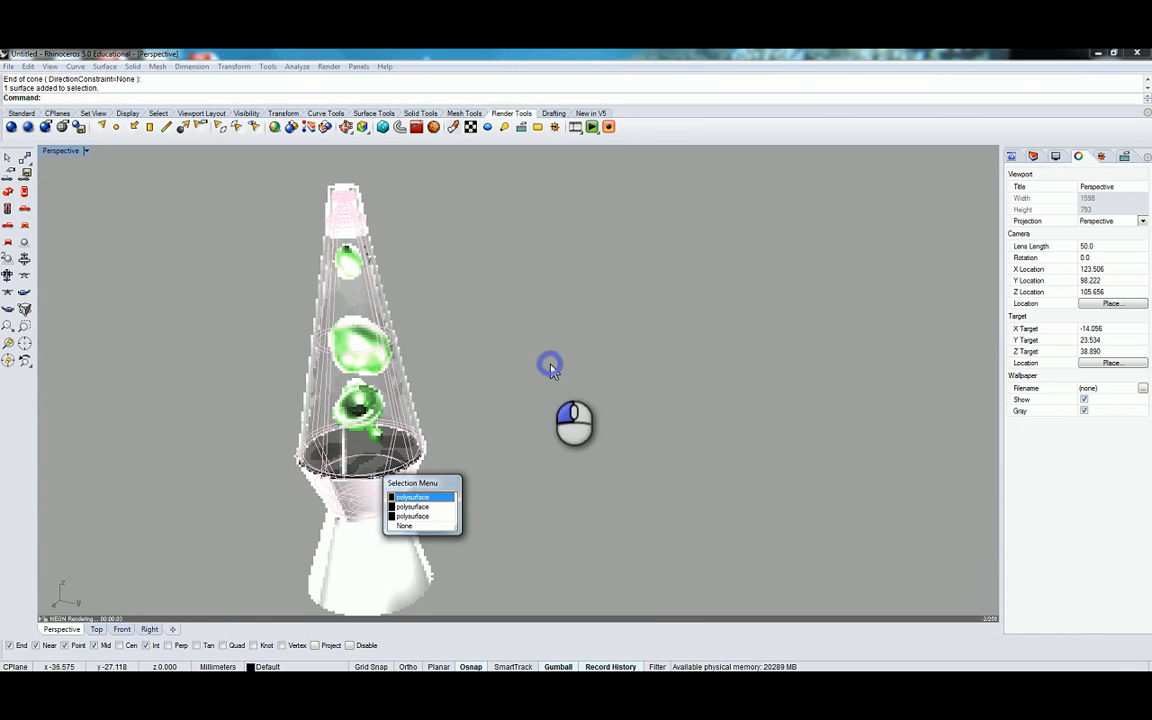
right_drag(553, 372, 549, 389)
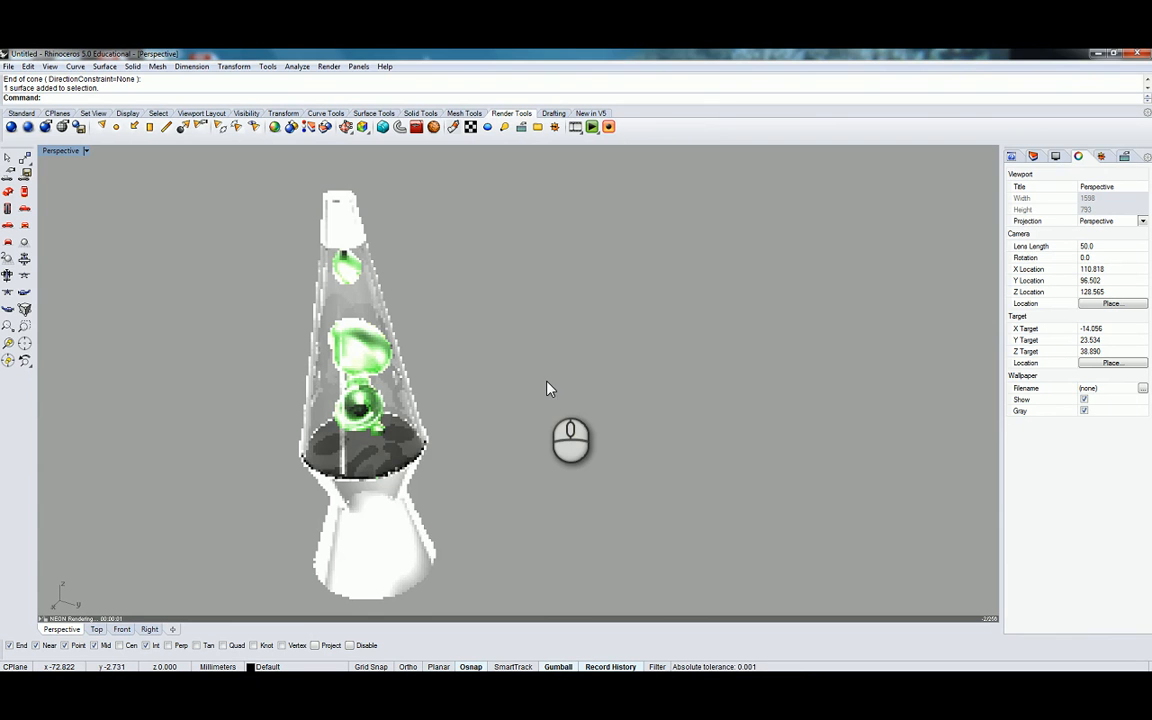
click(363, 469)
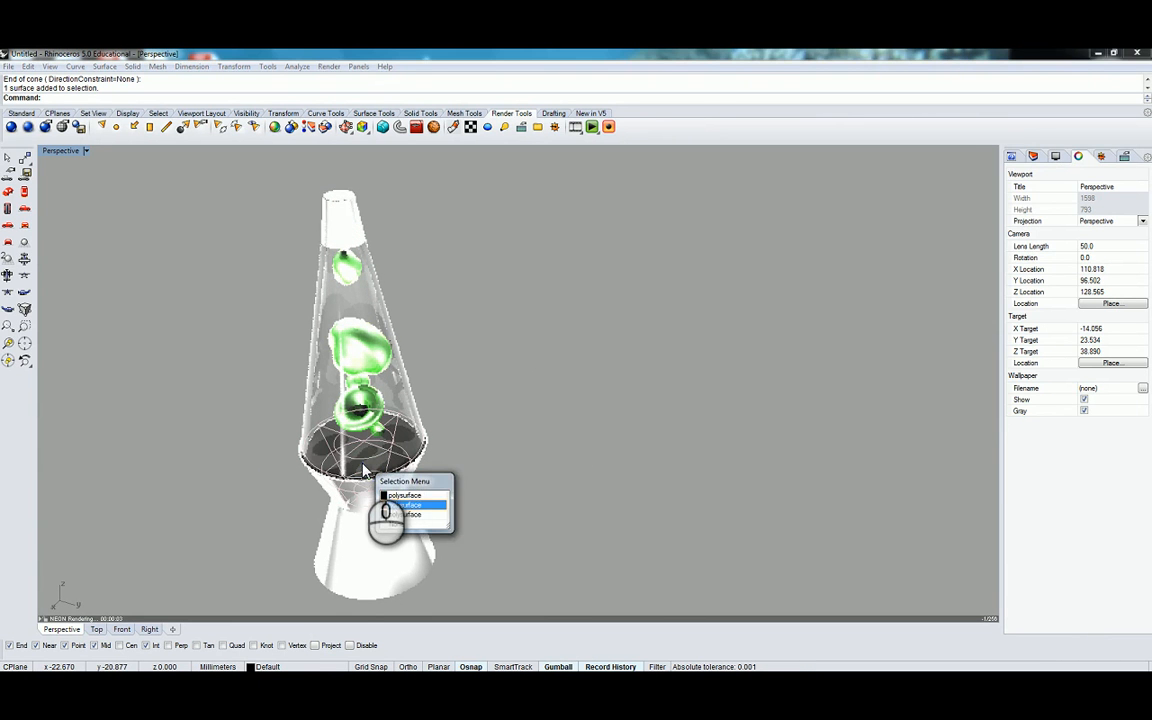
click(415, 505)
click(1080, 214)
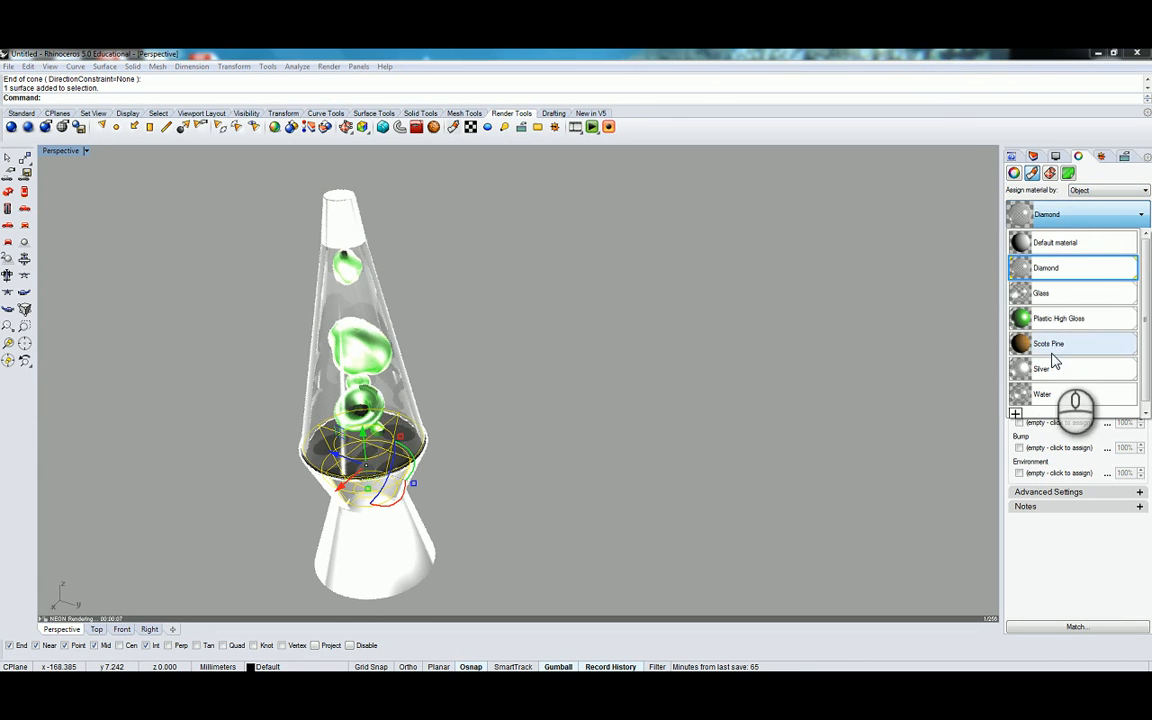
click(1015, 418)
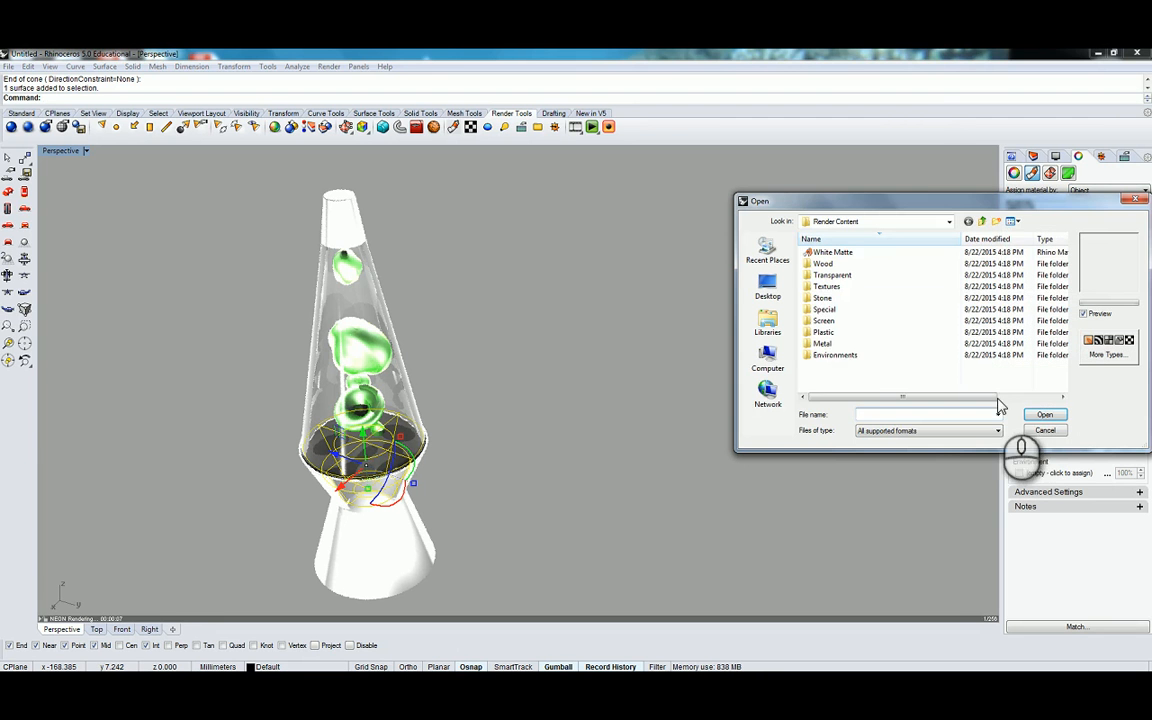
drag(843, 203, 636, 226)
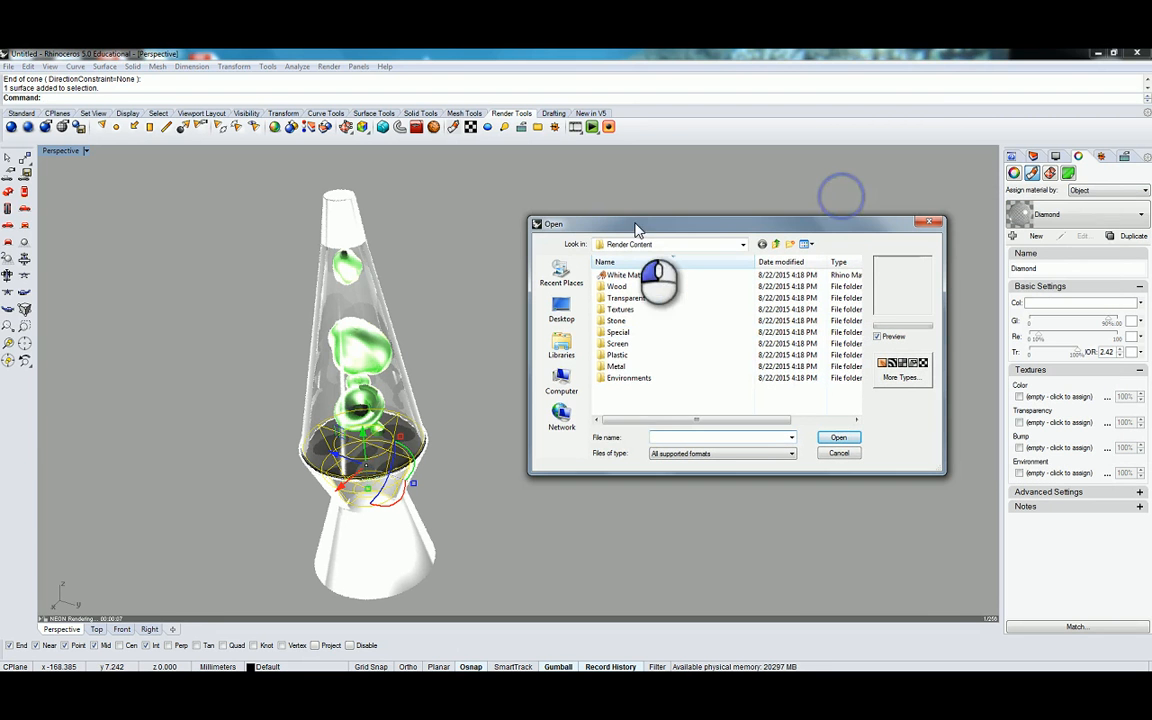
double_click(621, 367)
click(632, 321)
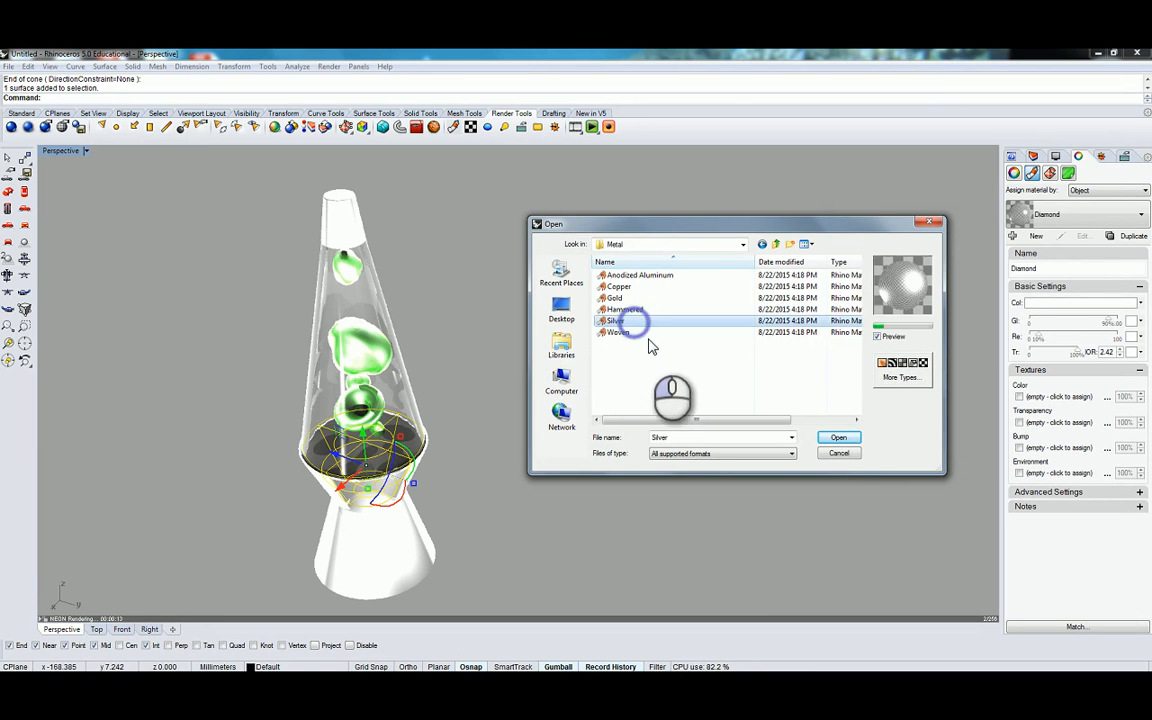
click(836, 437)
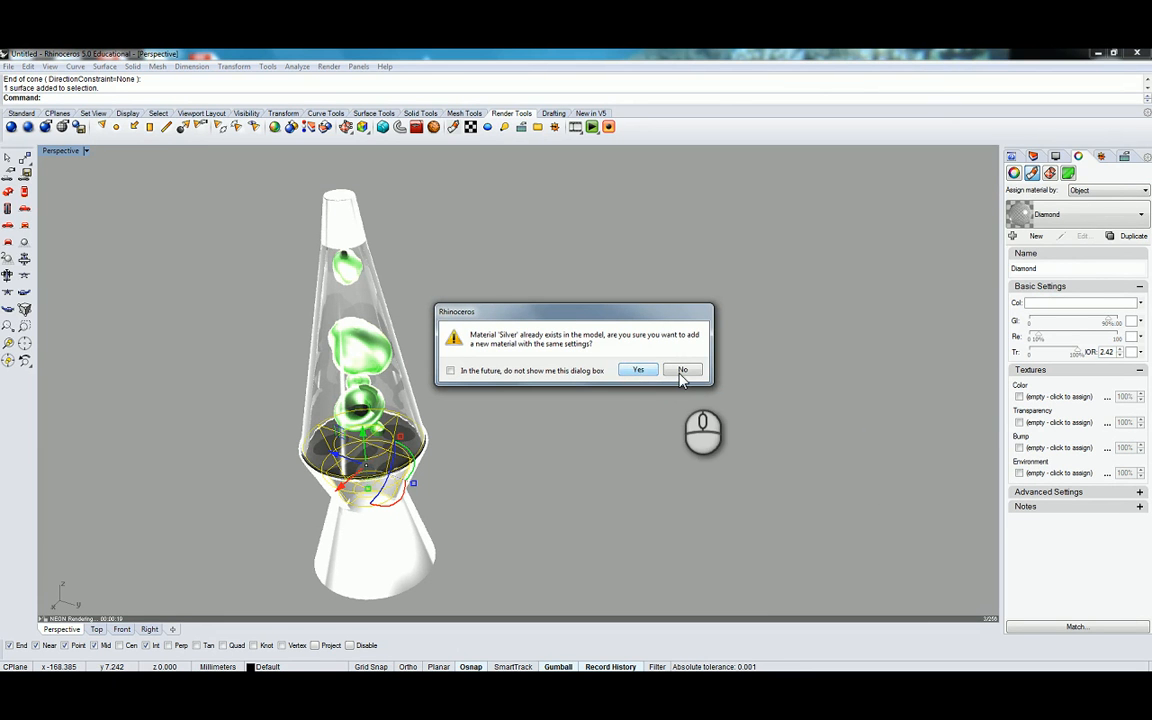
click(681, 369)
Assign the model's existing Silver material to the selected tapered polysurface and clear the selection
click(1025, 214)
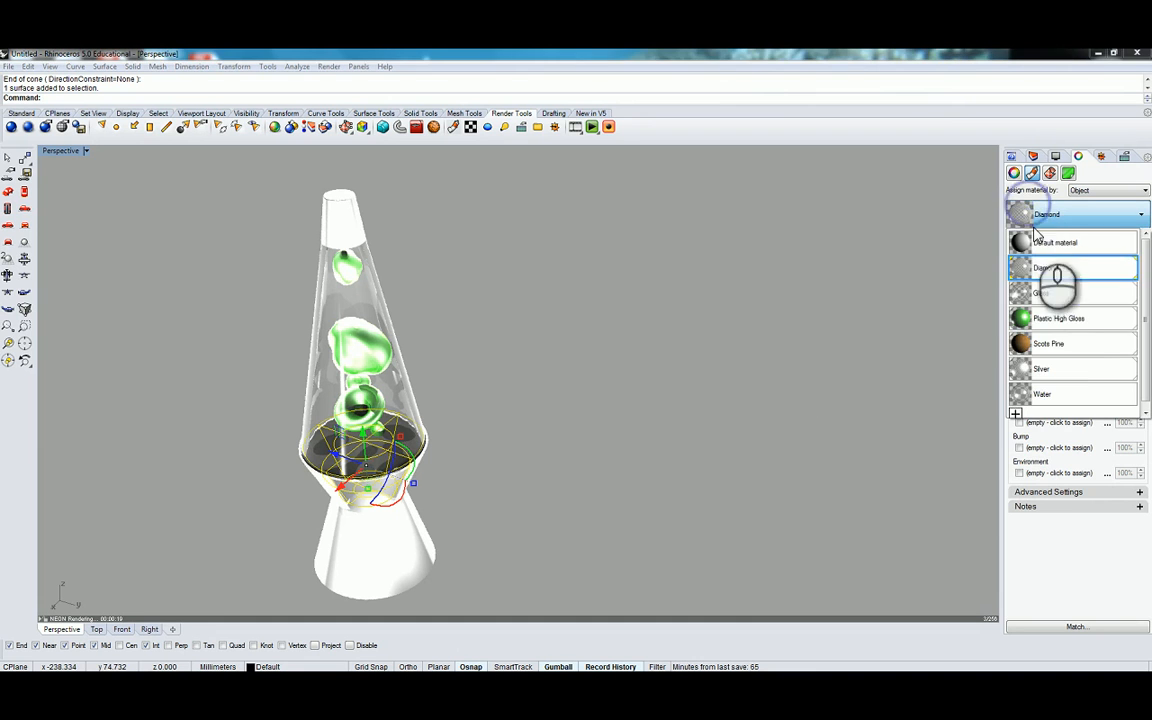
click(1045, 370)
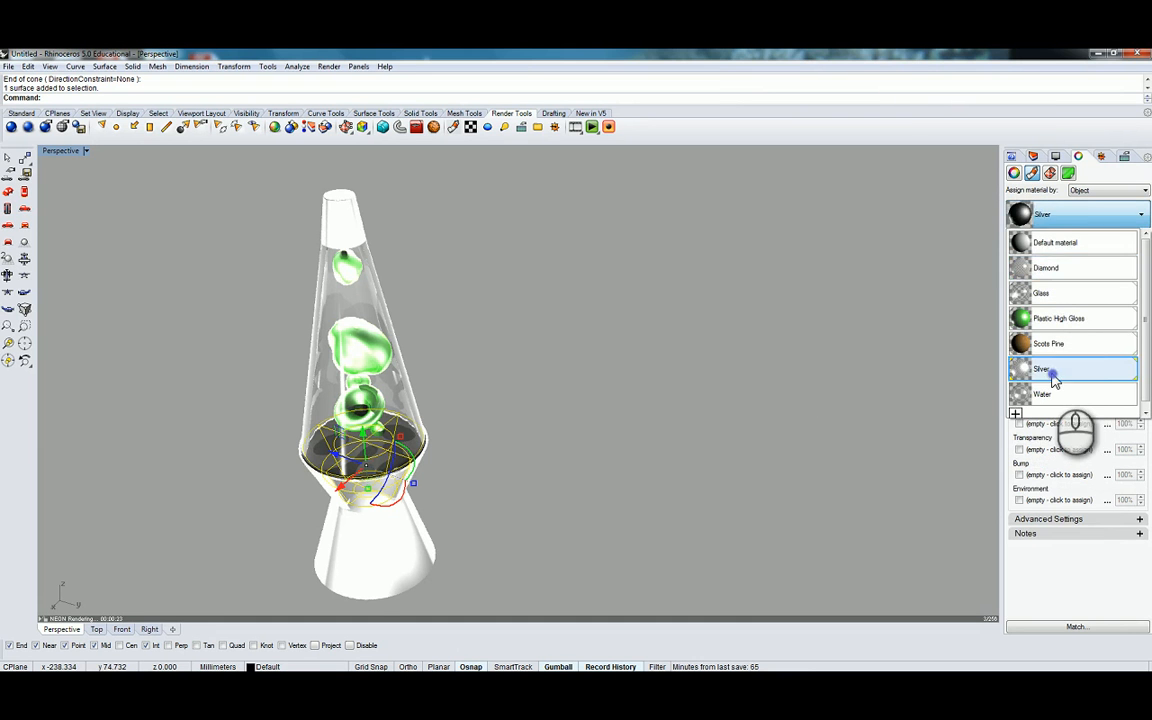
click(795, 314)
click(646, 330)
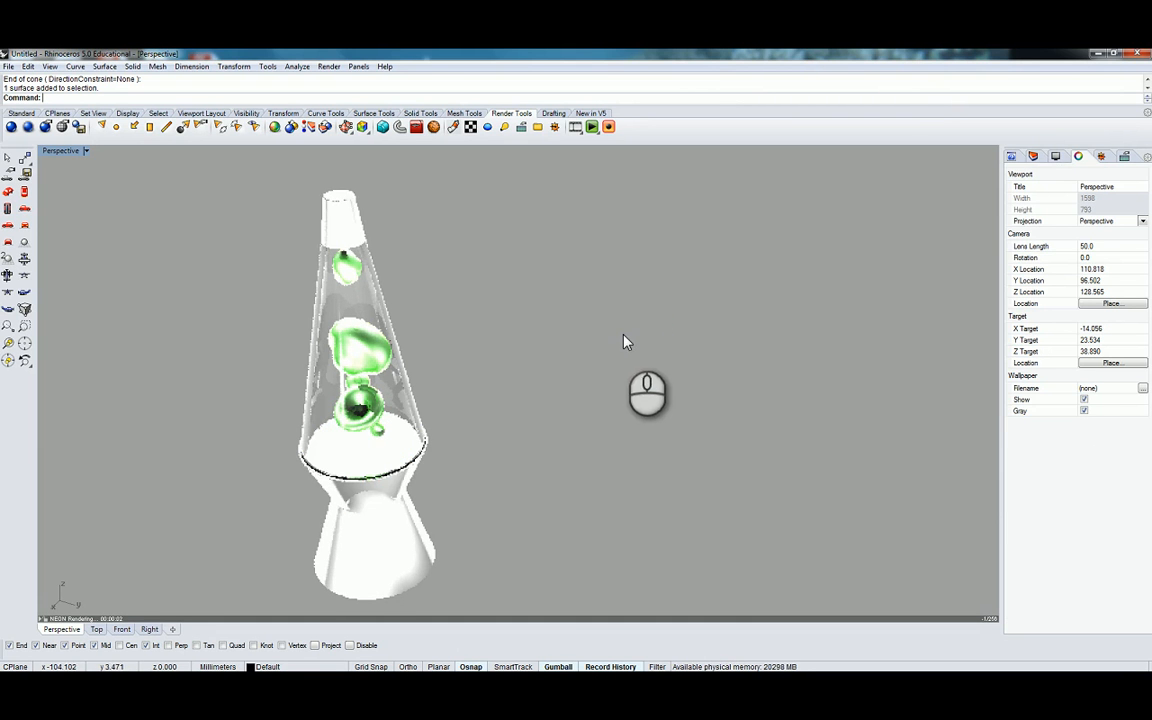
Delete the silver tapered polysurface just below the lamp's glass
right_drag(540, 378, 555, 405)
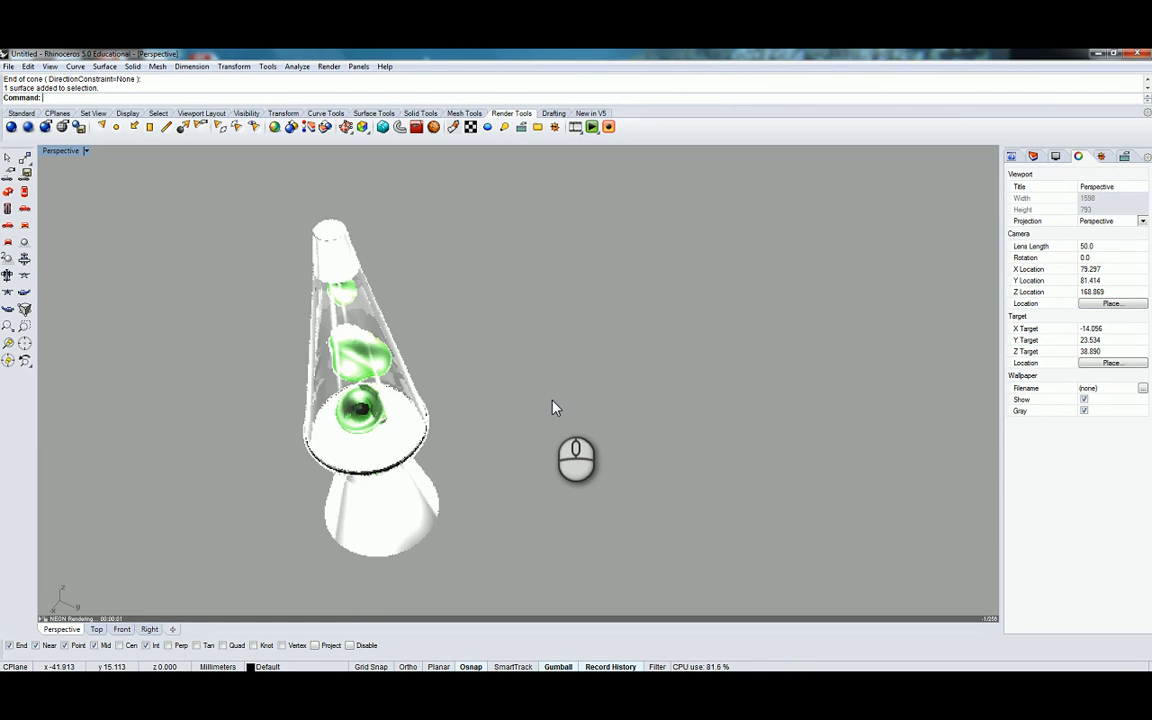
click(395, 443)
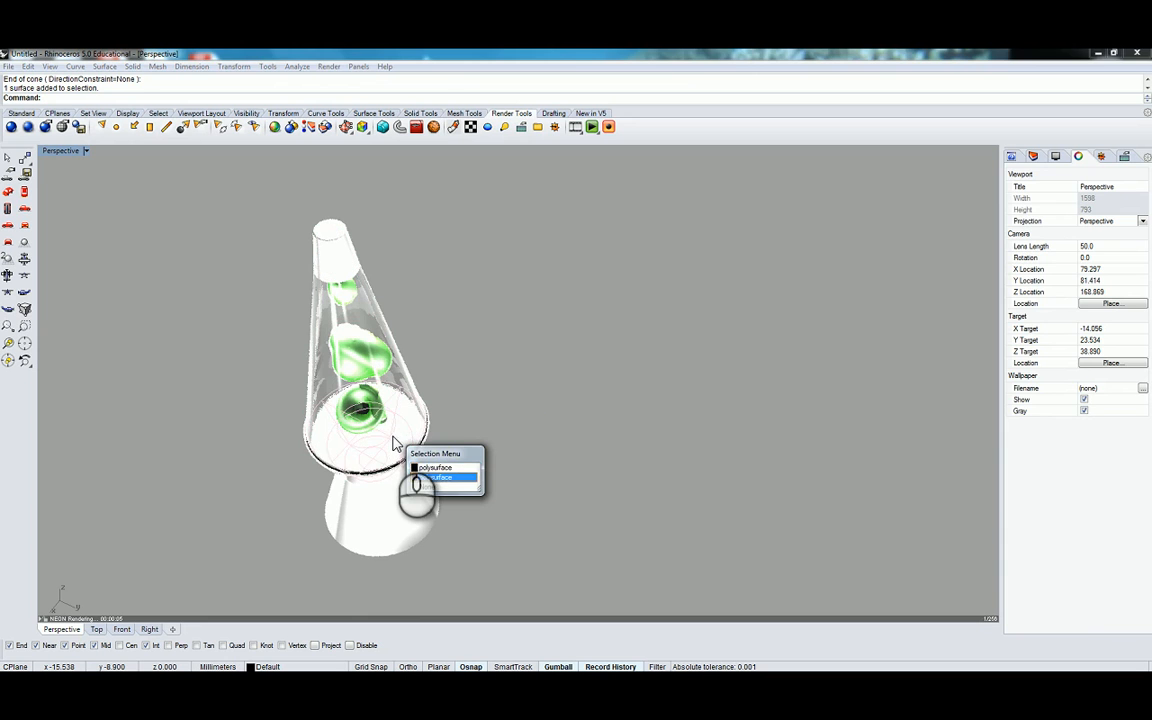
key(Delete)
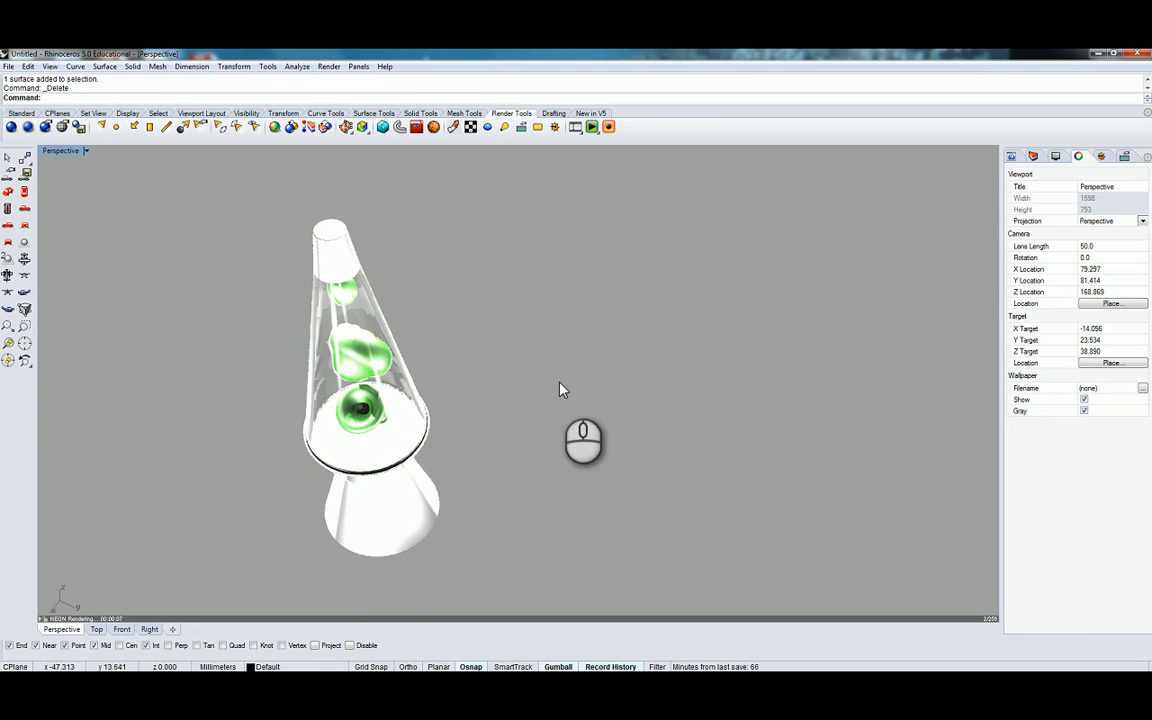
mouse_move(559, 382)
right_down()
mouse_move(540, 400)
mouse_move(550, 391)
right_up()
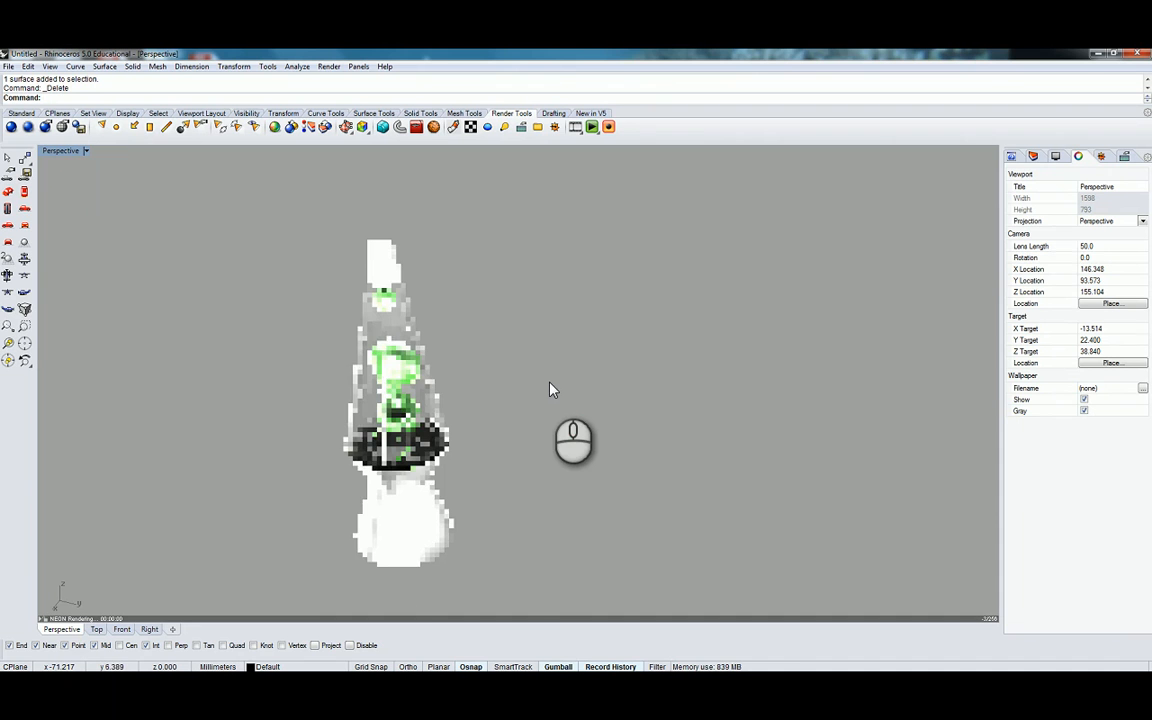
Examine the raytraced lamp from several angles and distances
click(240, 462)
shift+right_drag(240, 462, 302, 458)
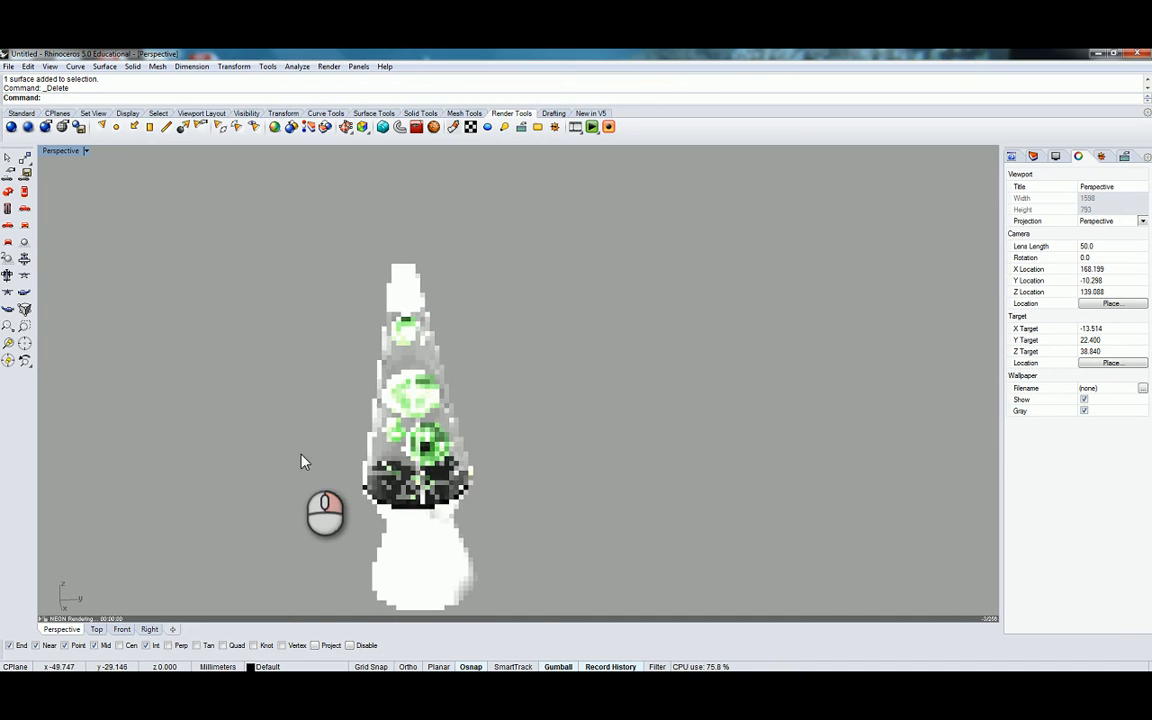
scroll(255, 489, down, 2)
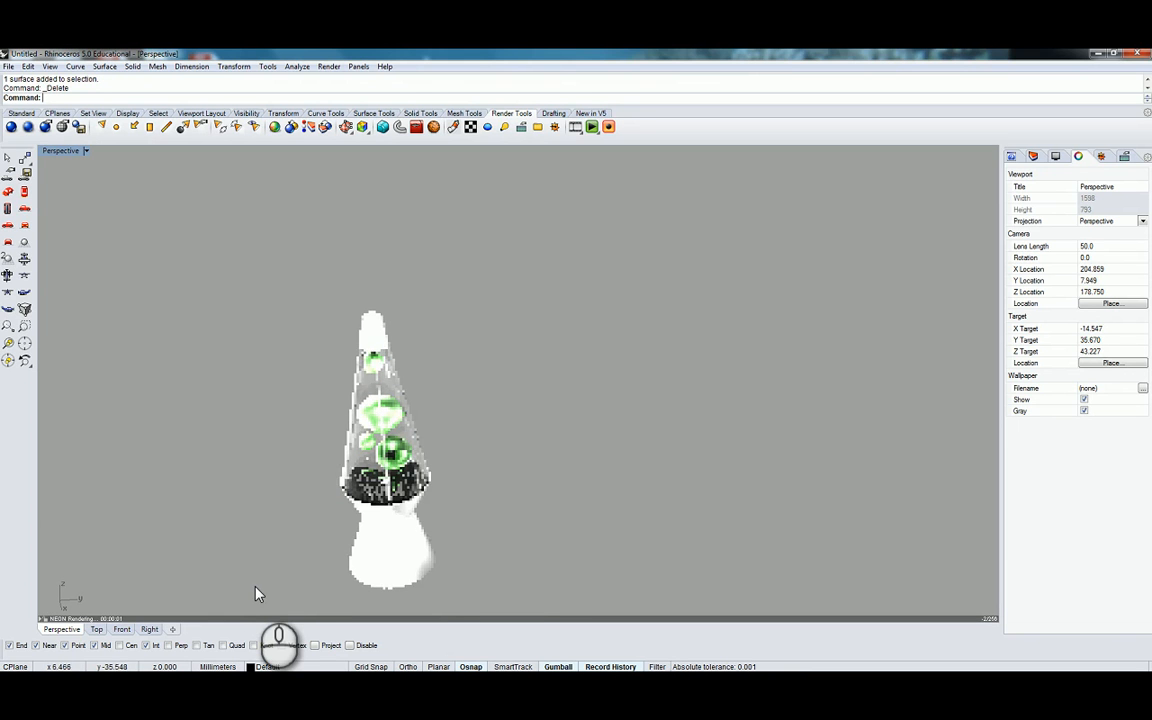
scroll(256, 587, up, 2)
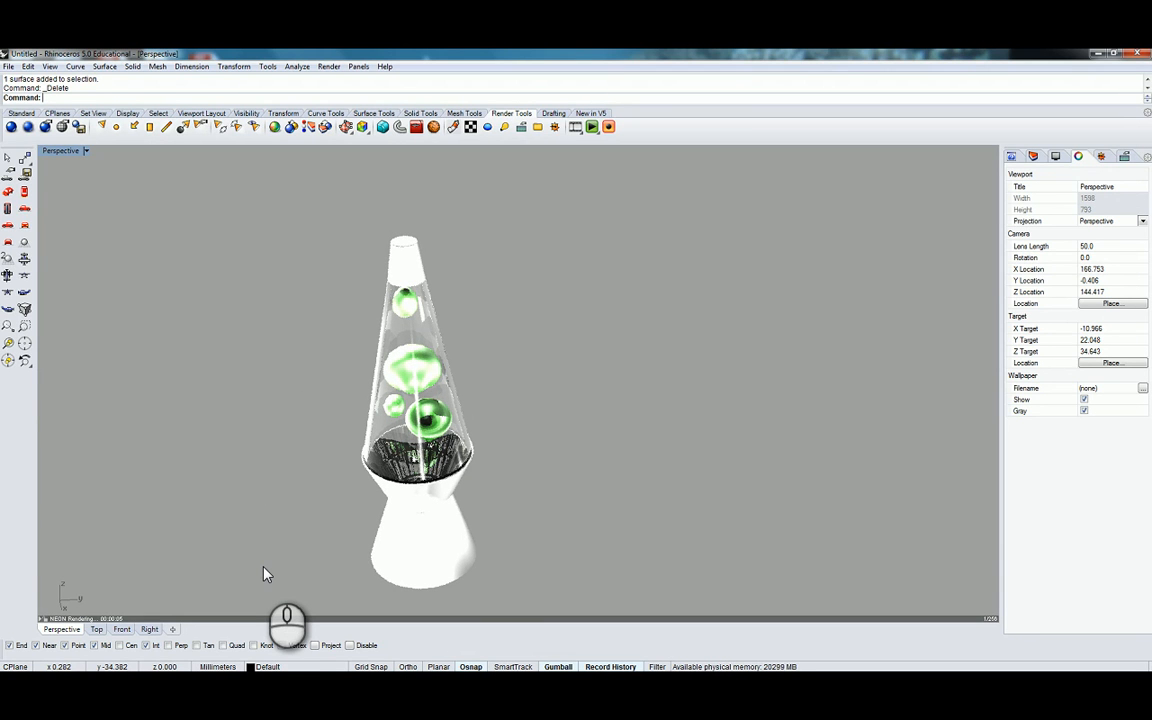
right_drag(267, 571, 298, 567)
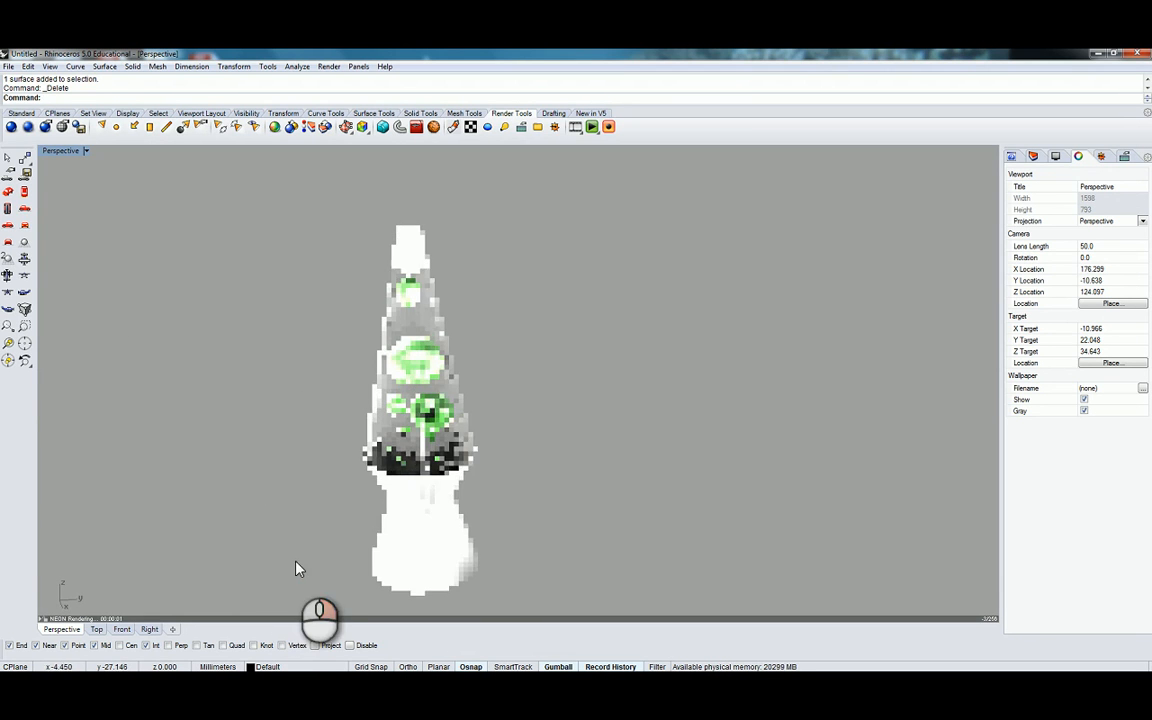
Restore the four-viewport layout and delete the far-left and upper-left spotlights shown in the Front view
double_click(70, 151)
scroll(130, 255, down, 4)
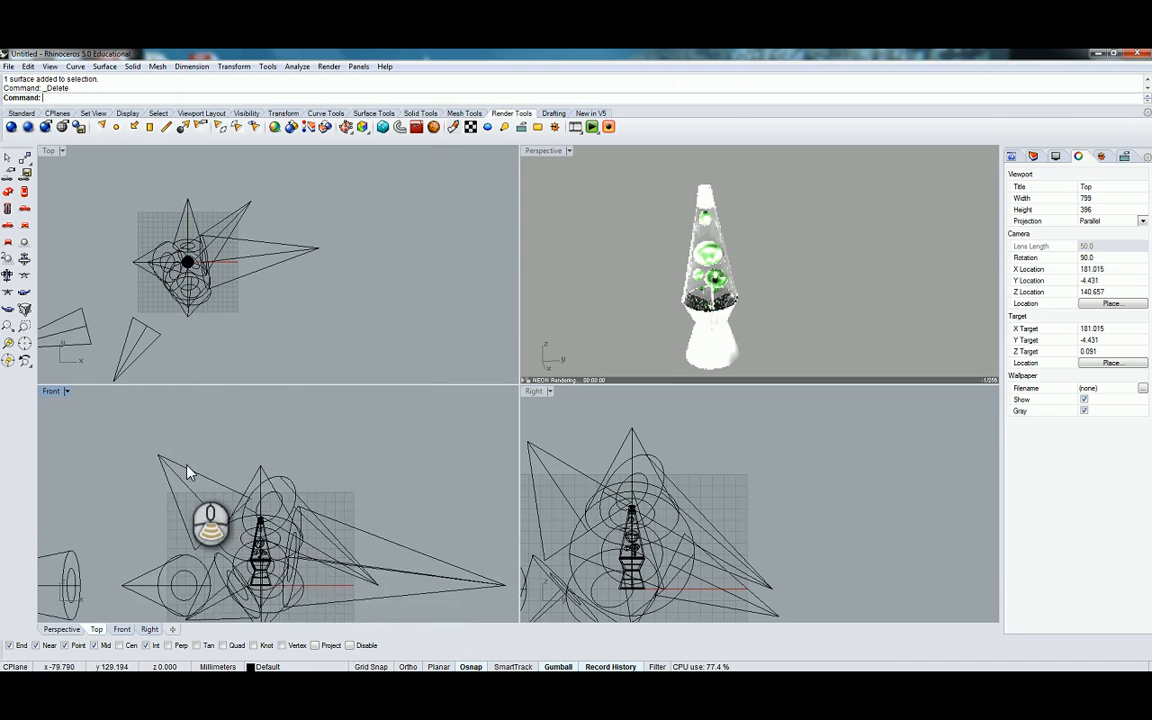
scroll(190, 472, down, 3)
click(118, 532)
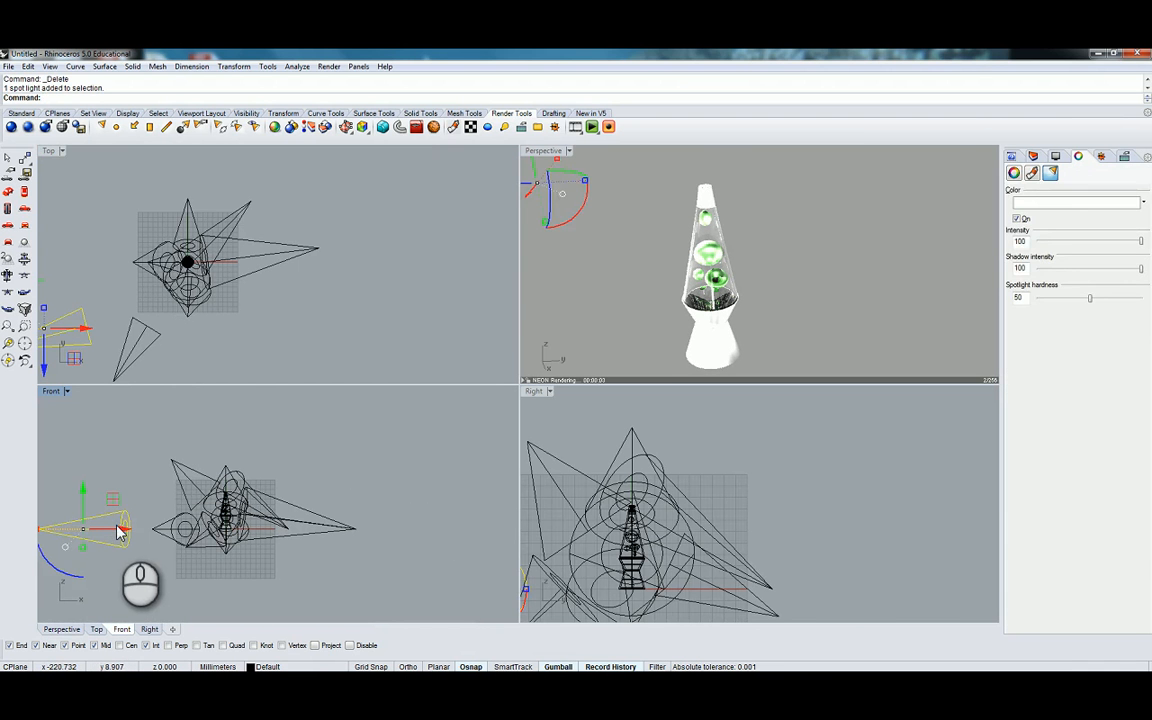
key(Delete)
click(186, 473)
key(Delete)
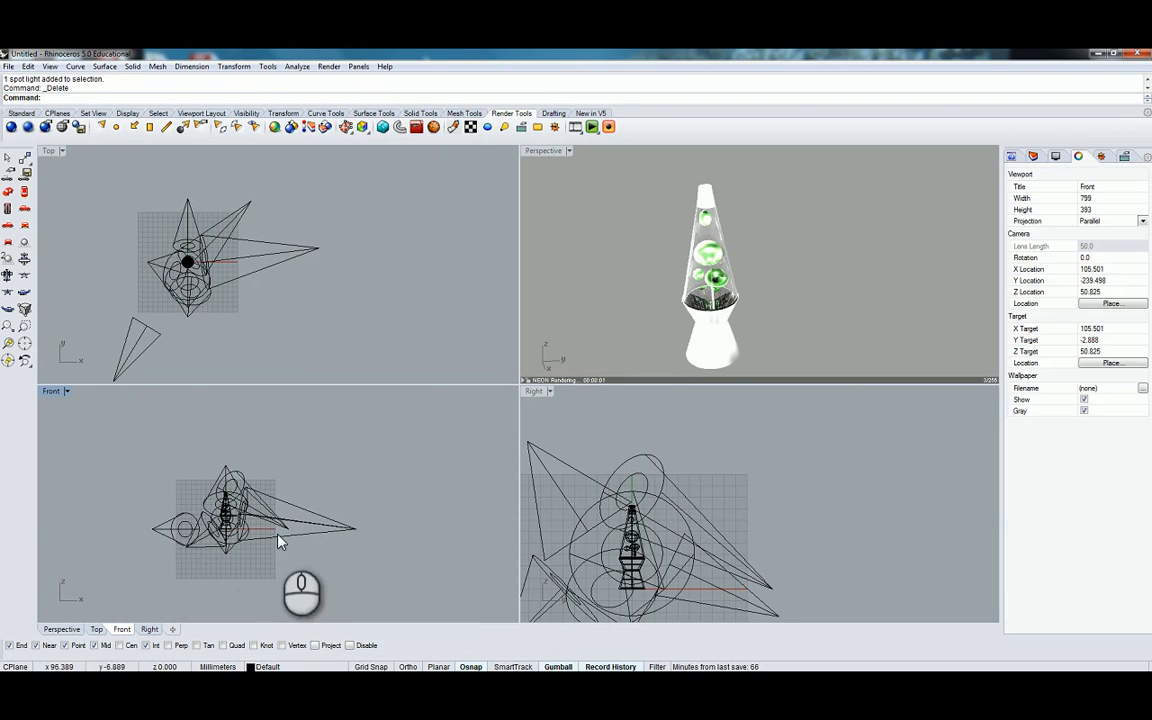
Delete the surplus spotlights below, above and on the positive X side of the lamp
click(211, 553)
key(Delete)
click(223, 558)
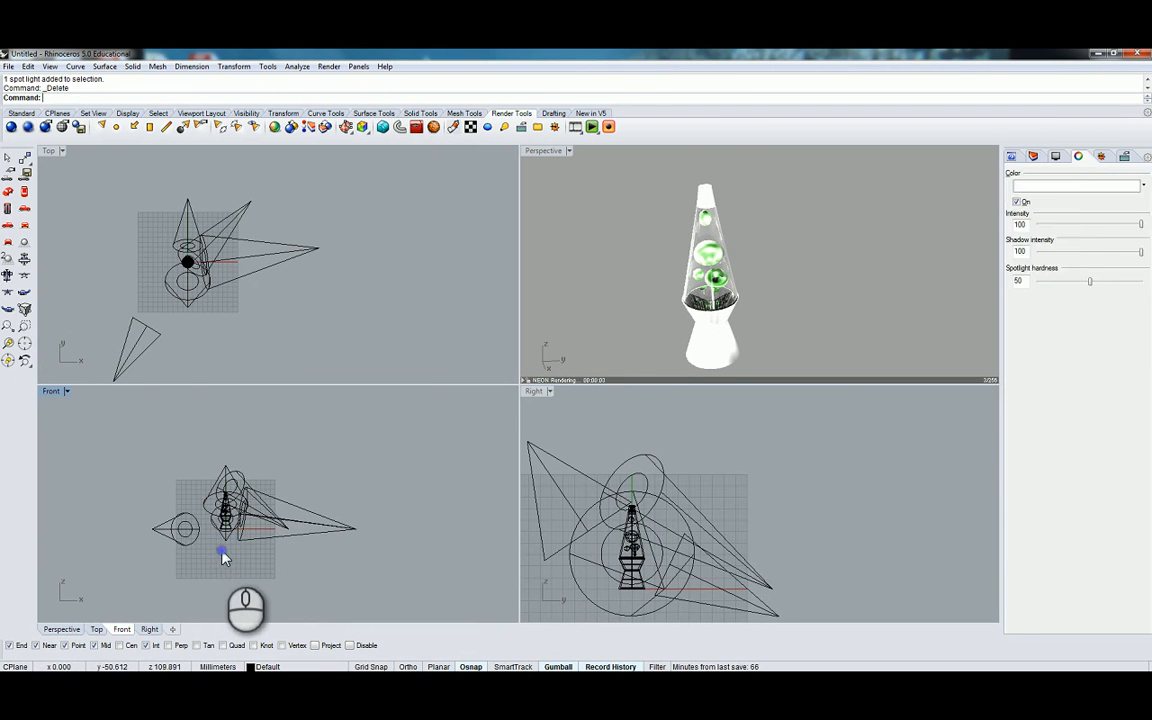
key(Delete)
click(236, 470)
key(Delete)
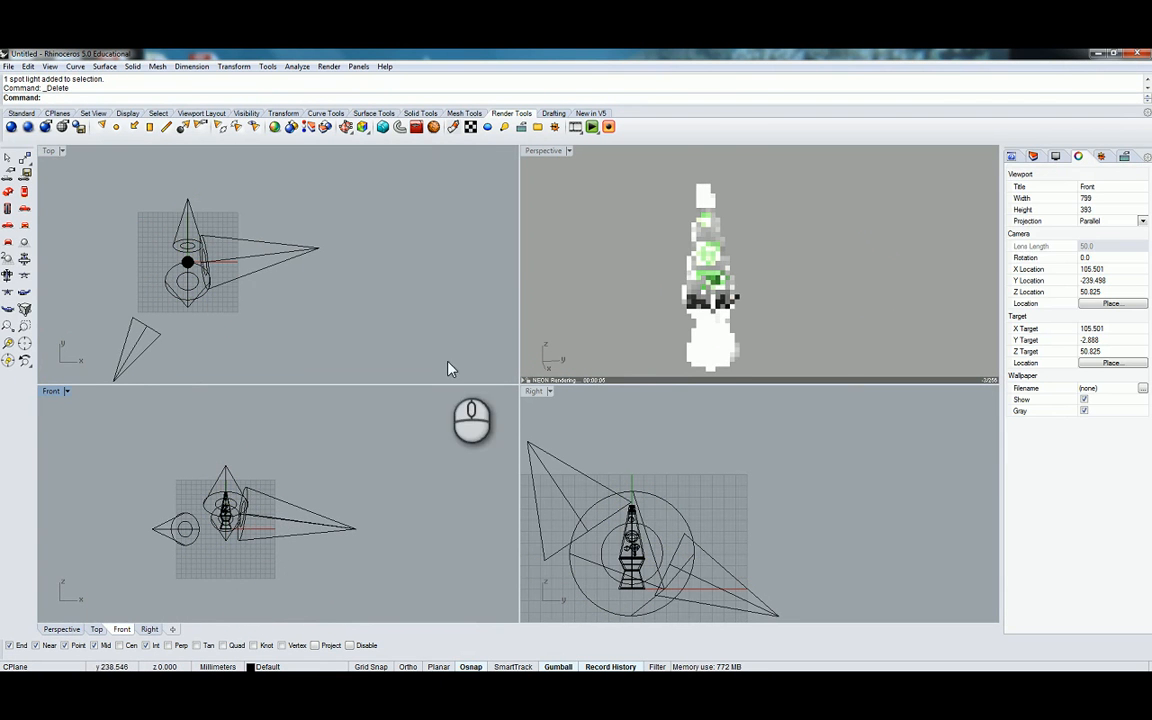
click(410, 283)
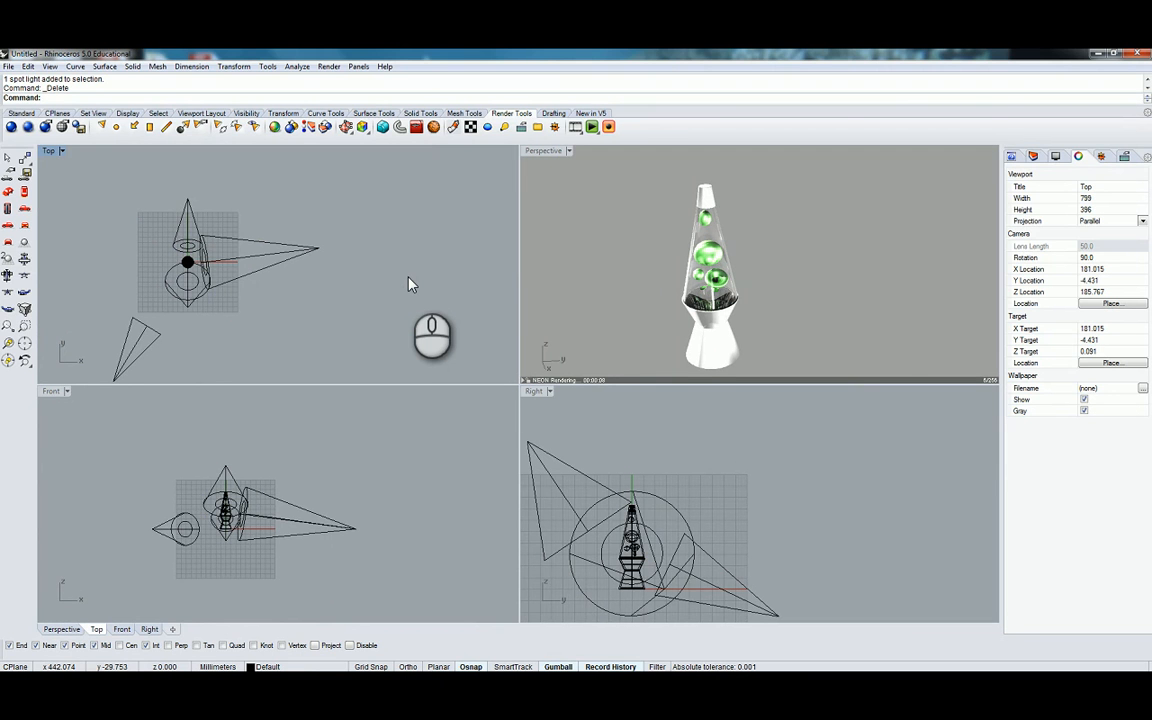
click(697, 560)
key(Delete)
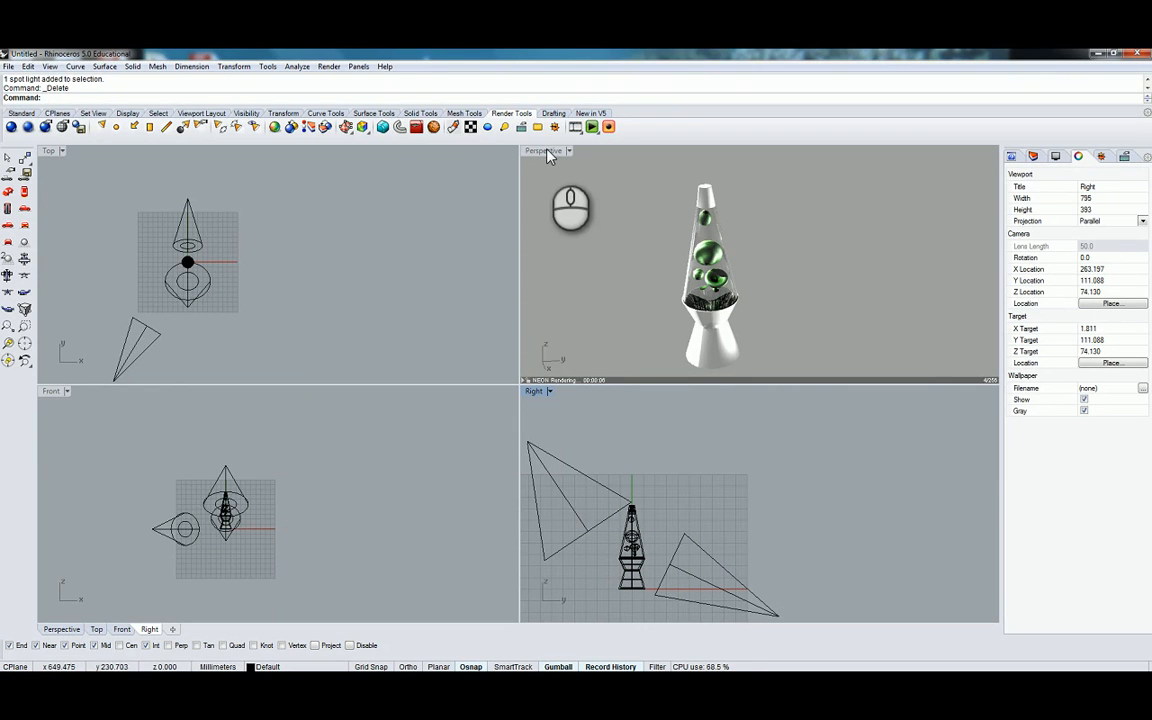
Move the lower-left spotlight in the Top view closer to the lamp and deselect it
click(129, 326)
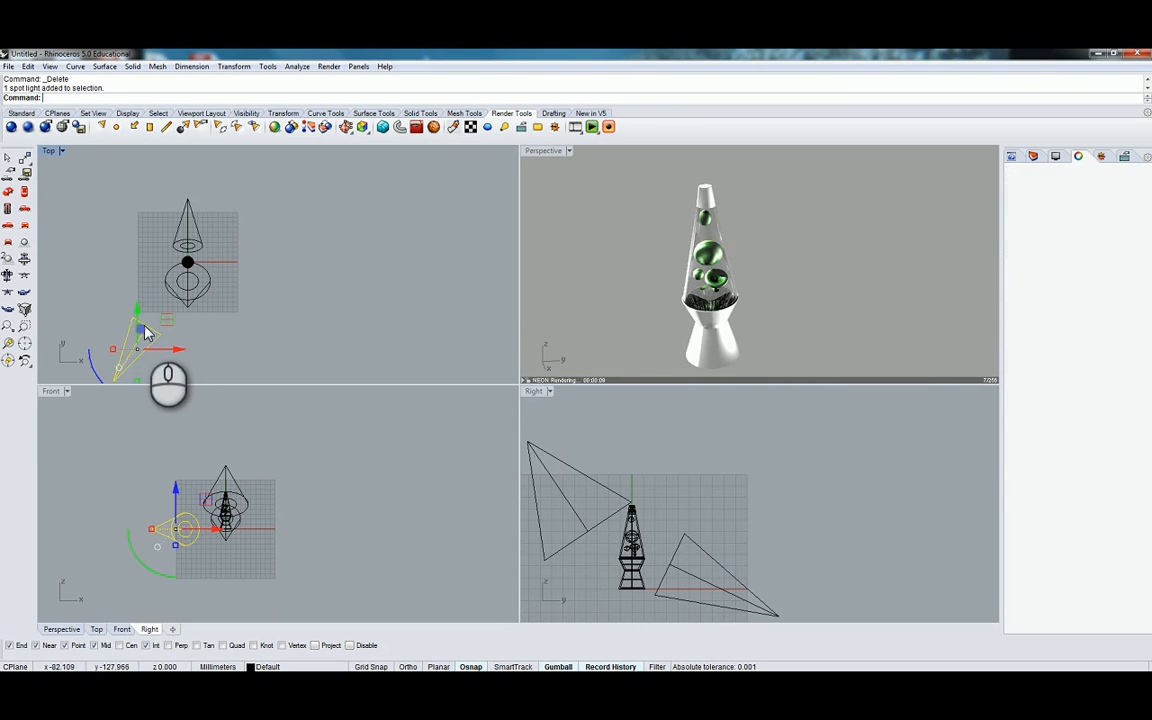
drag(140, 343, 178, 303)
click(262, 249)
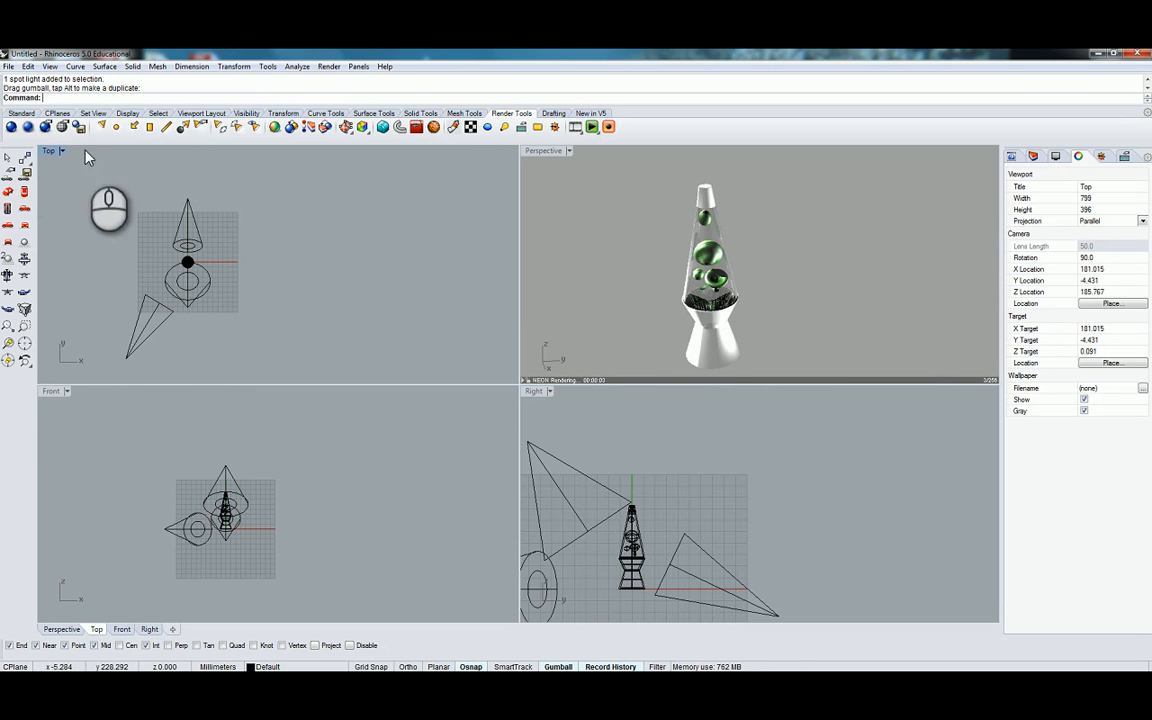
Draw a large rectangle around the lamp in the Top view and shift it so it surrounds the lamp more evenly
click(21, 115)
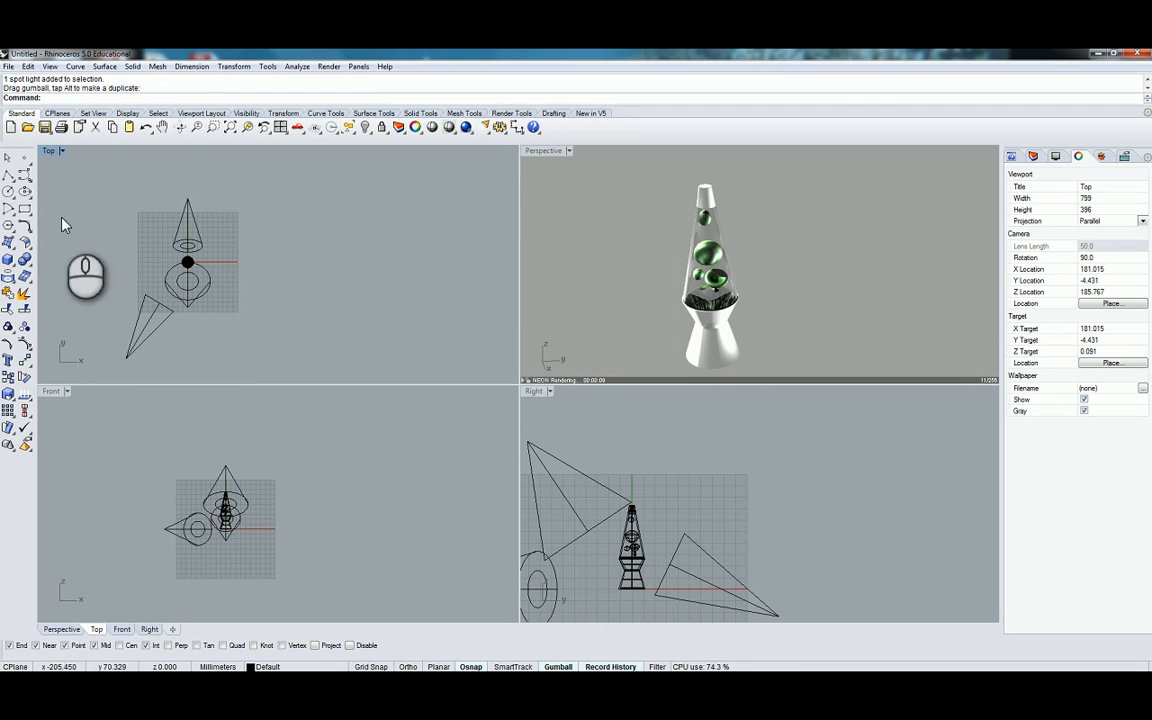
click(24, 207)
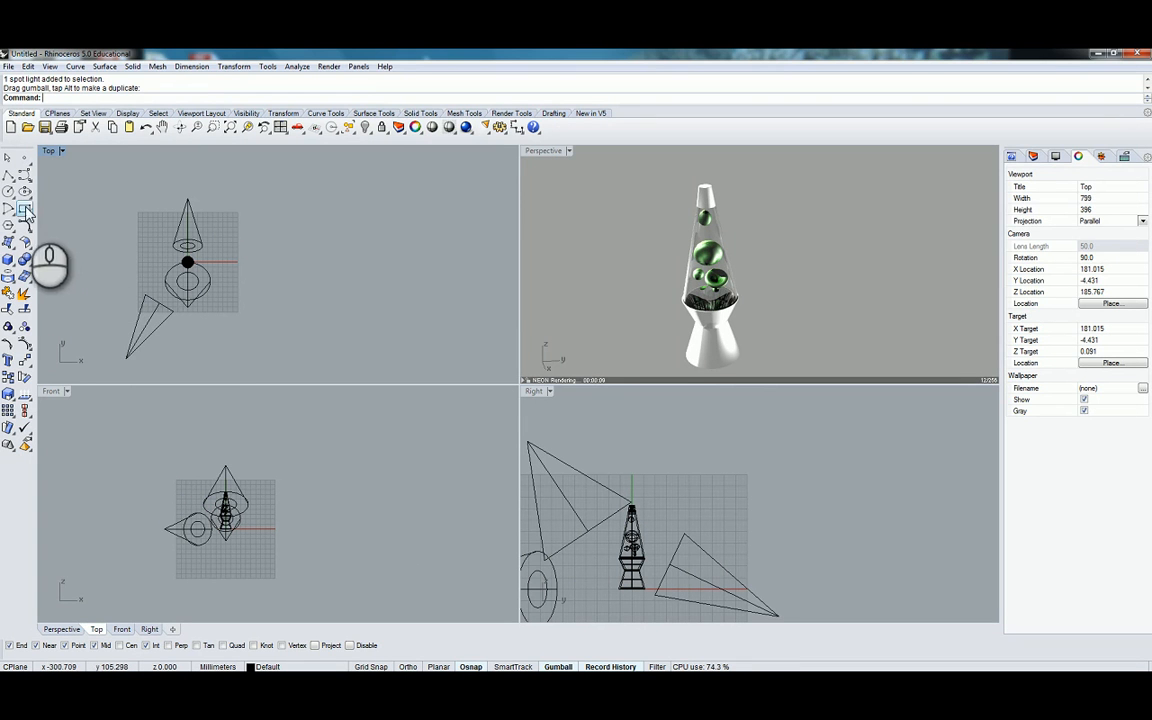
click(133, 211)
click(287, 353)
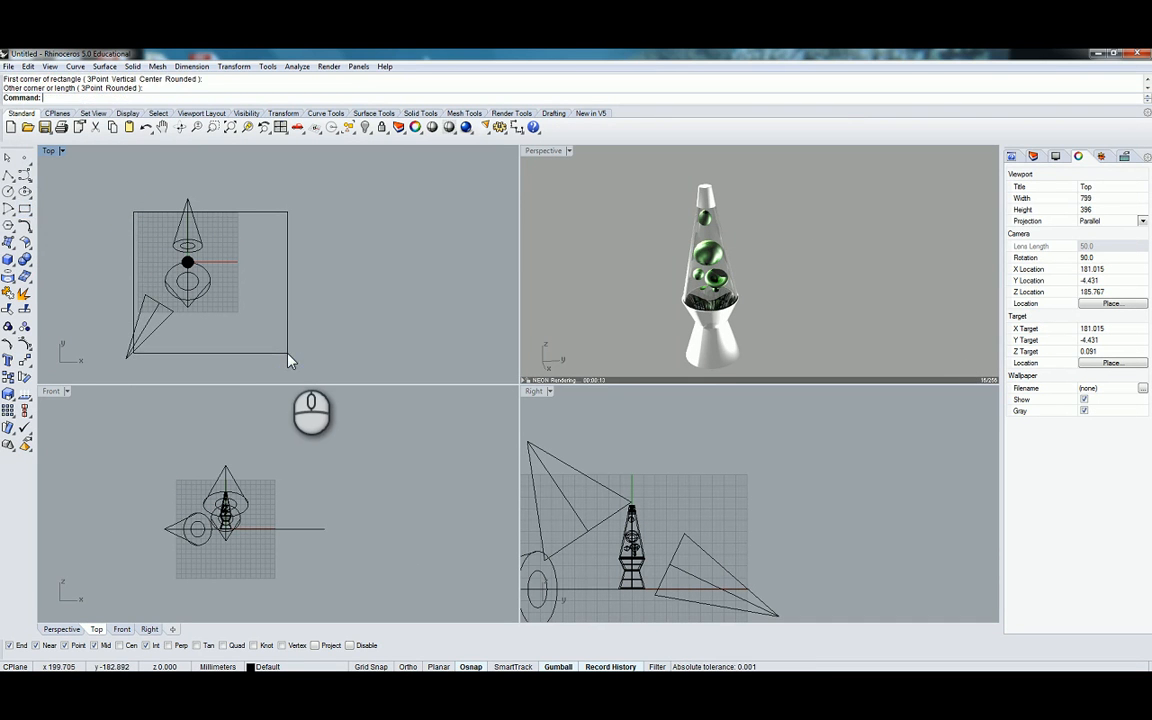
click(286, 326)
drag(259, 307, 238, 266)
Extrude the rectangle straight down about 32 mm into a solid tabletop beneath the lamp and clear the selection
click(141, 69)
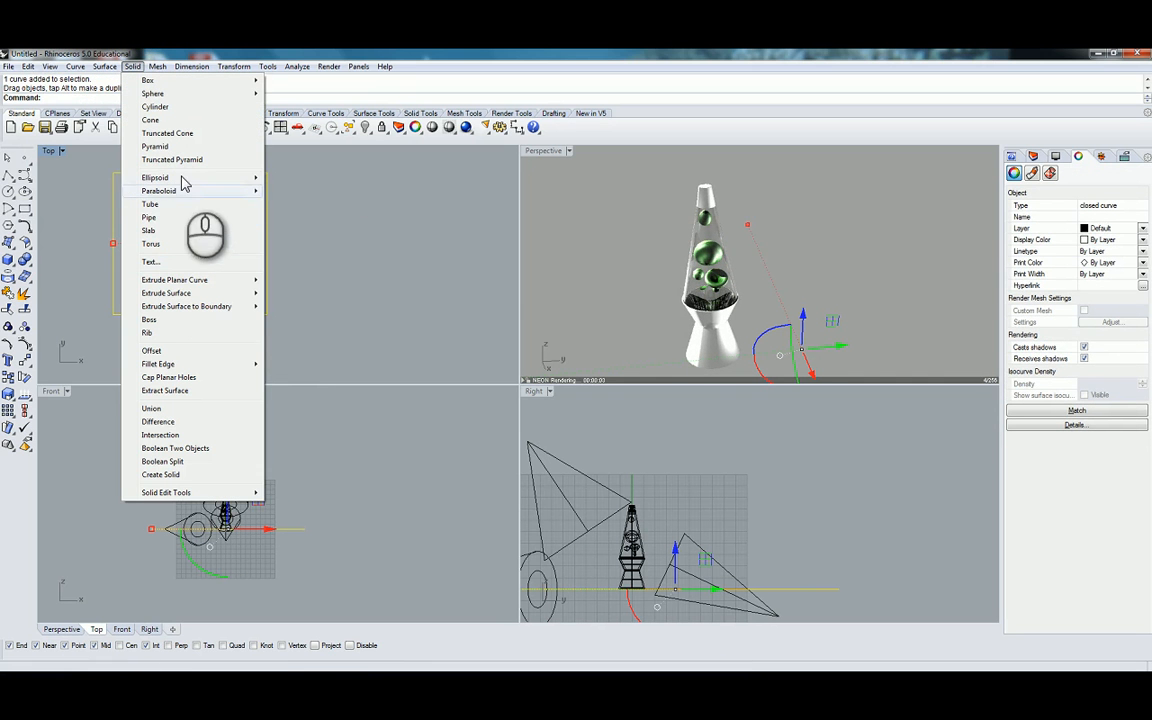
click(179, 281)
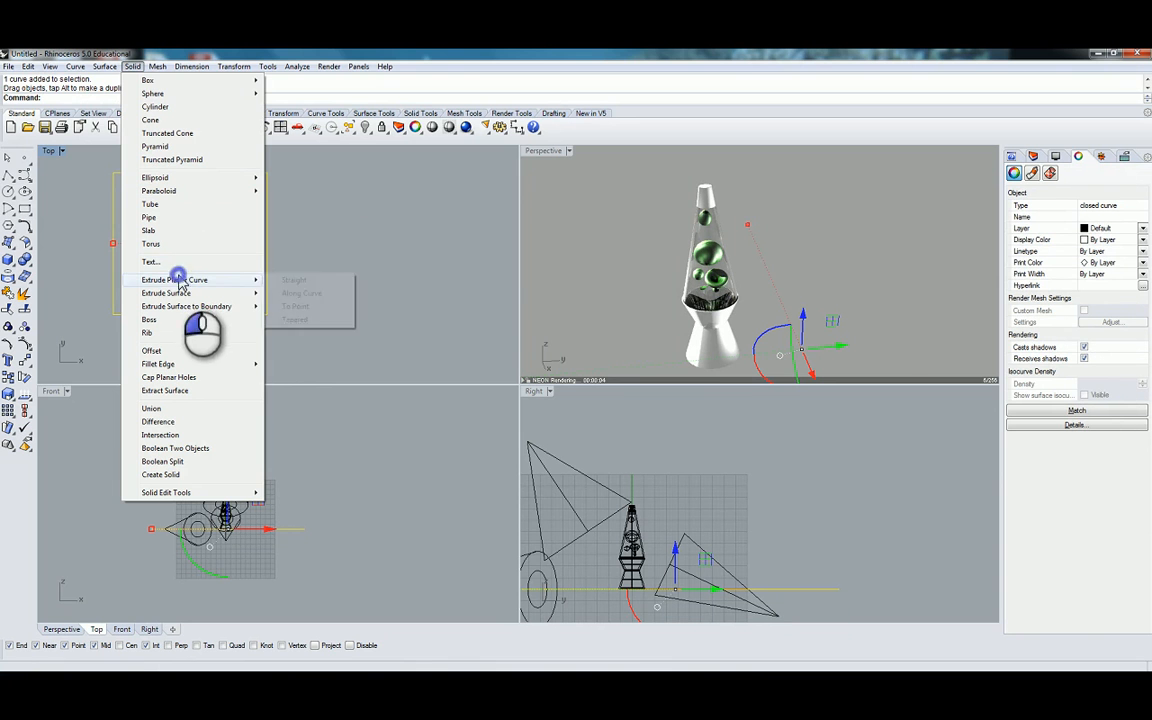
click(249, 285)
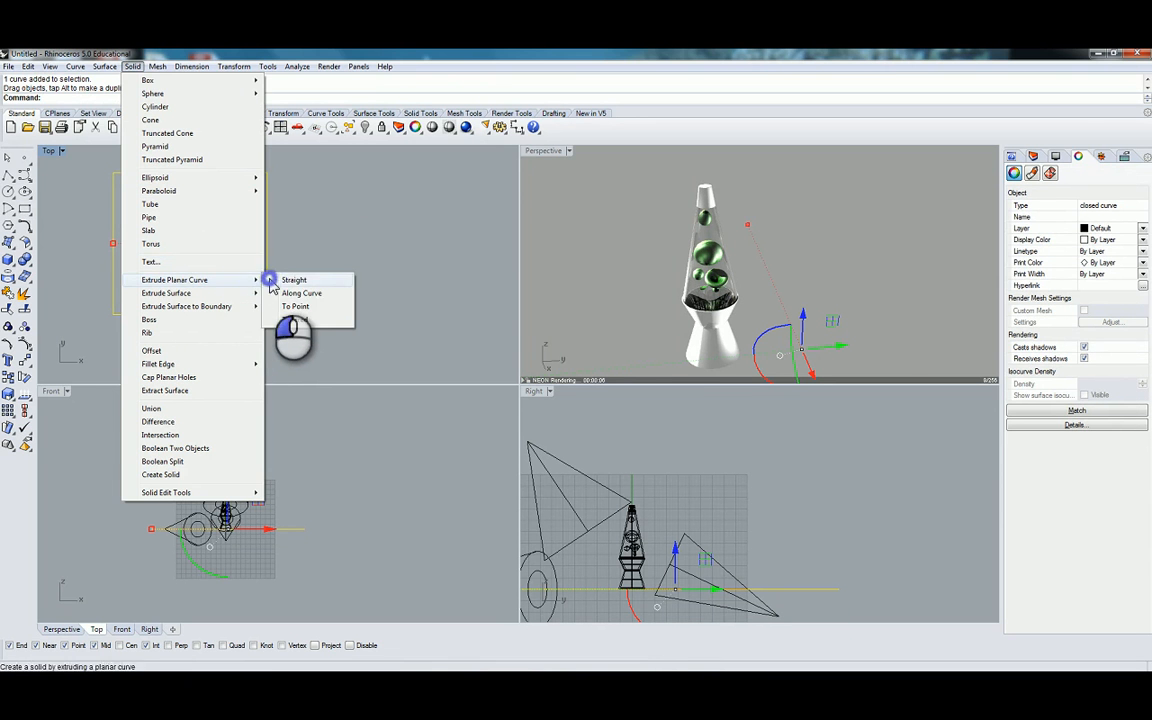
click(290, 279)
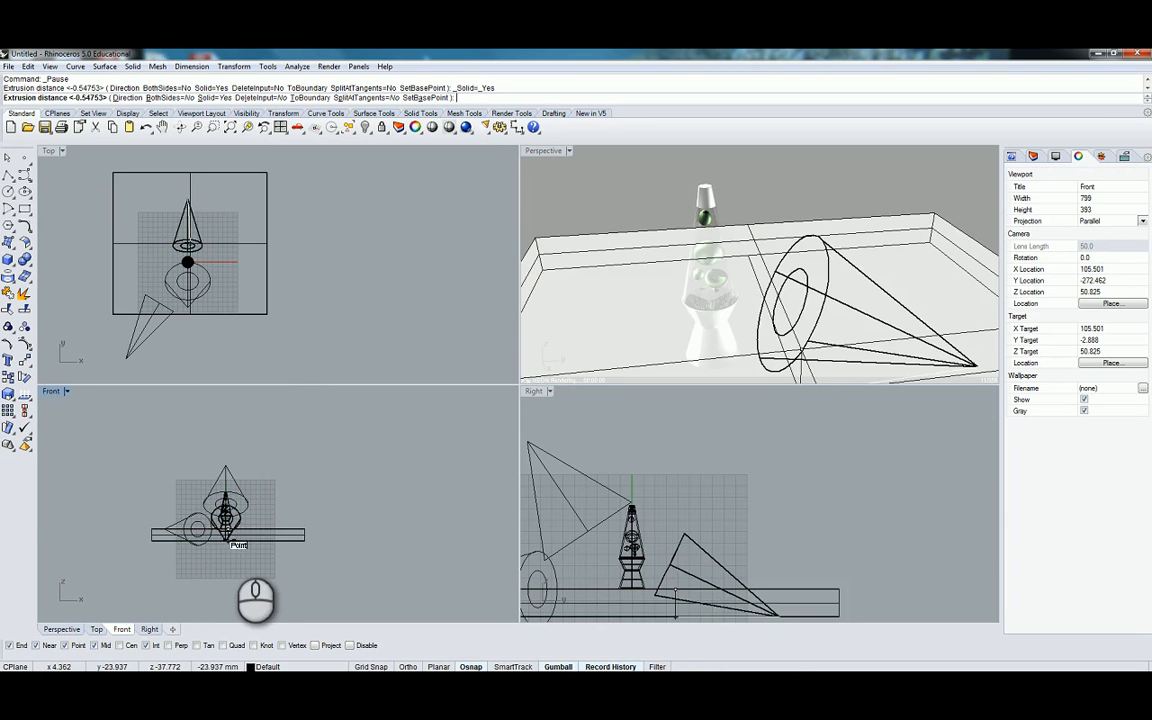
scroll(251, 525, up, 5)
click(253, 549)
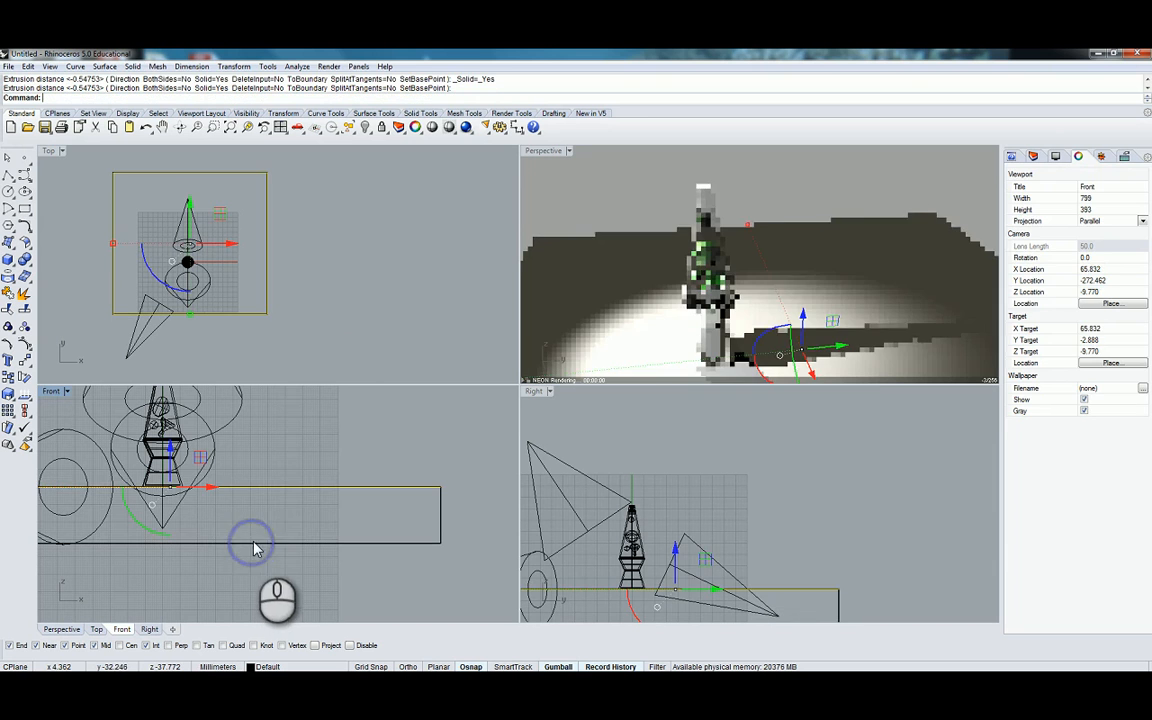
click(355, 342)
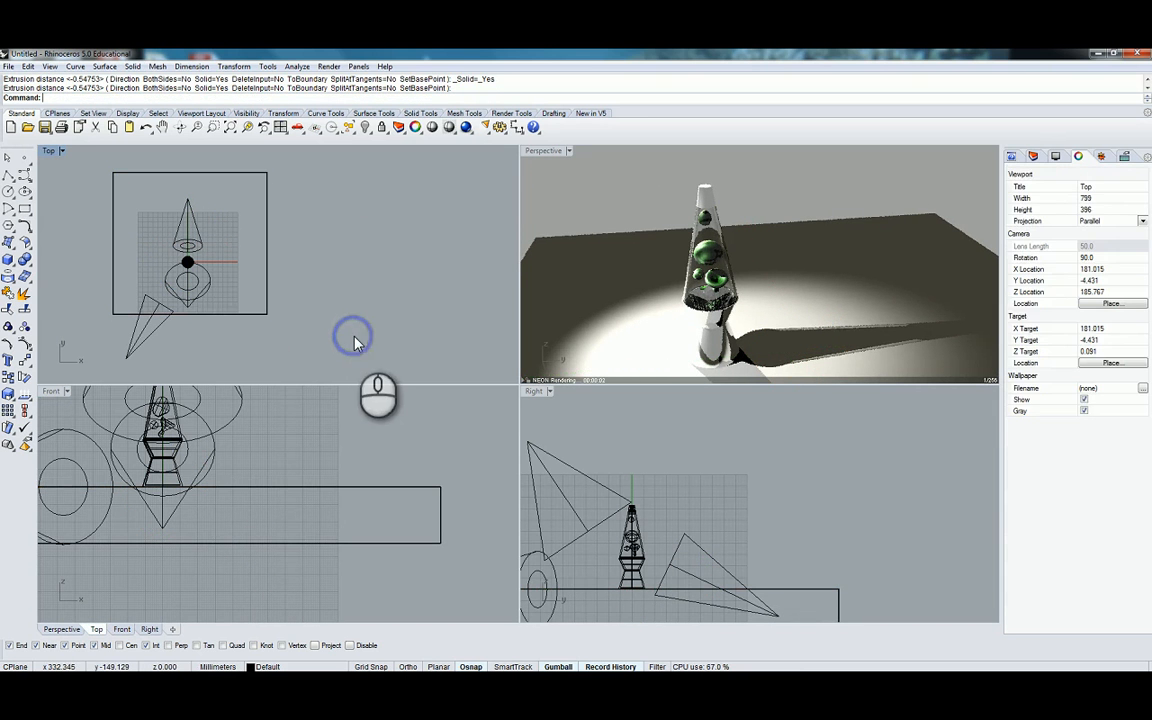
Select the tabletop slab under the lamp and set its material assignment to Object
click(556, 298)
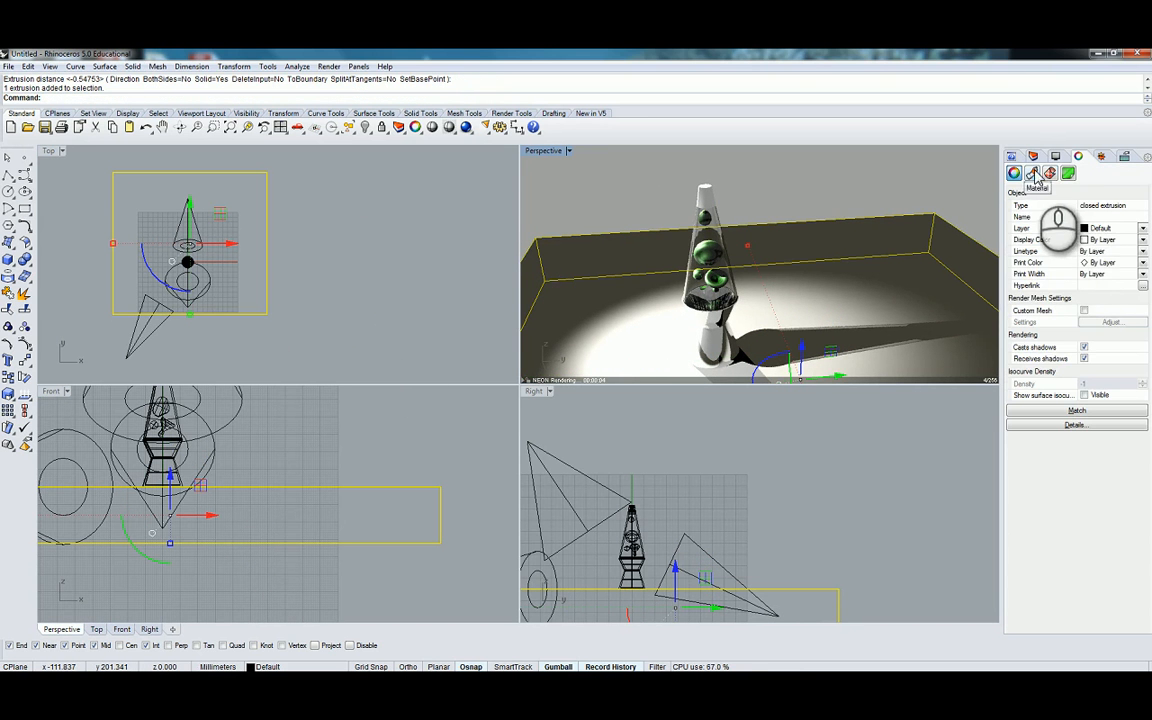
click(1032, 172)
click(1090, 190)
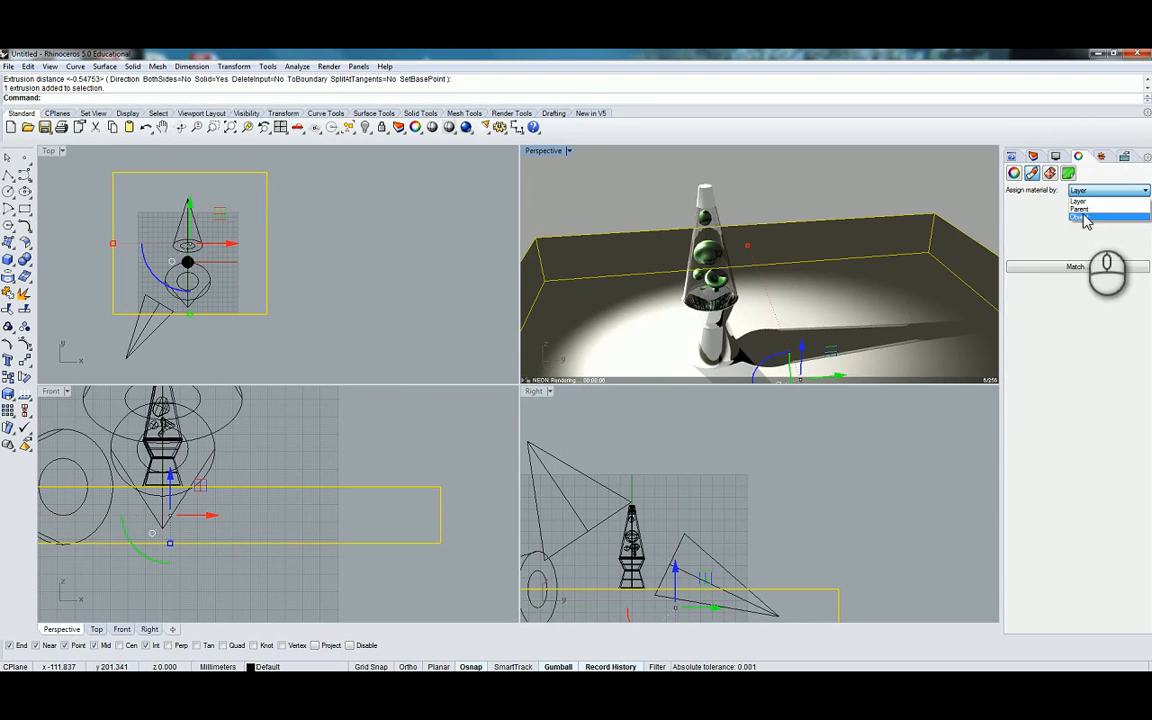
click(1082, 218)
Try to load Scots Pine from the Wood library for the tabletop, declining to add a duplicate material
click(1039, 237)
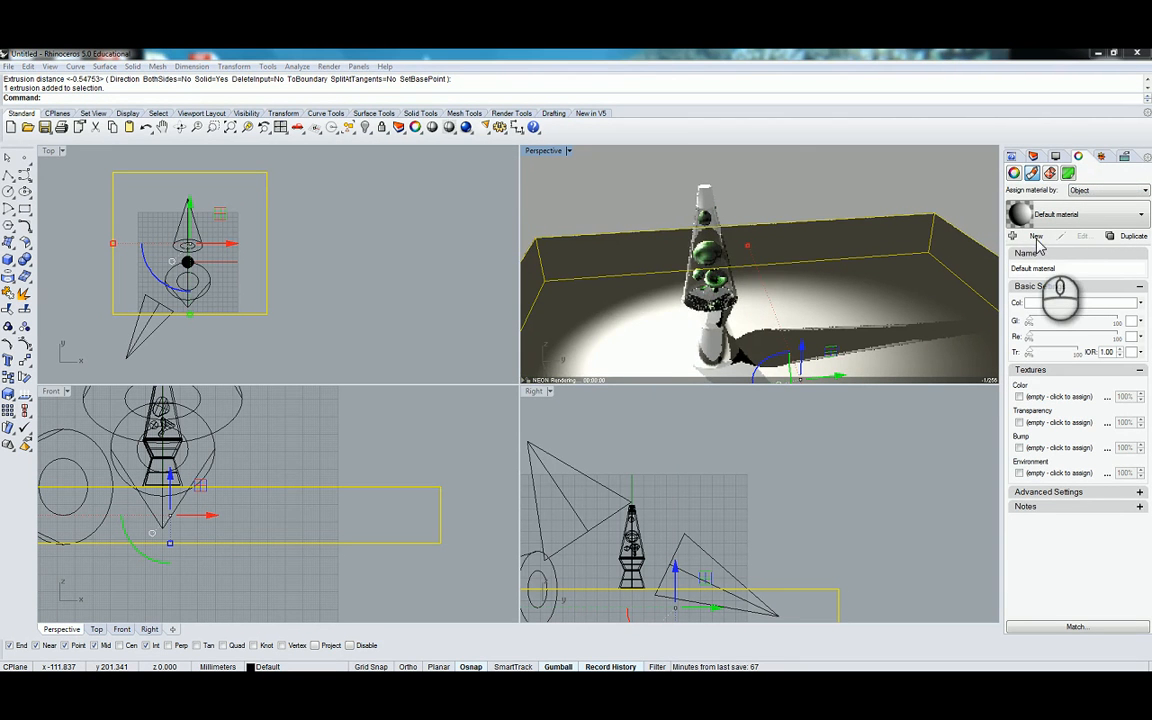
click(1014, 238)
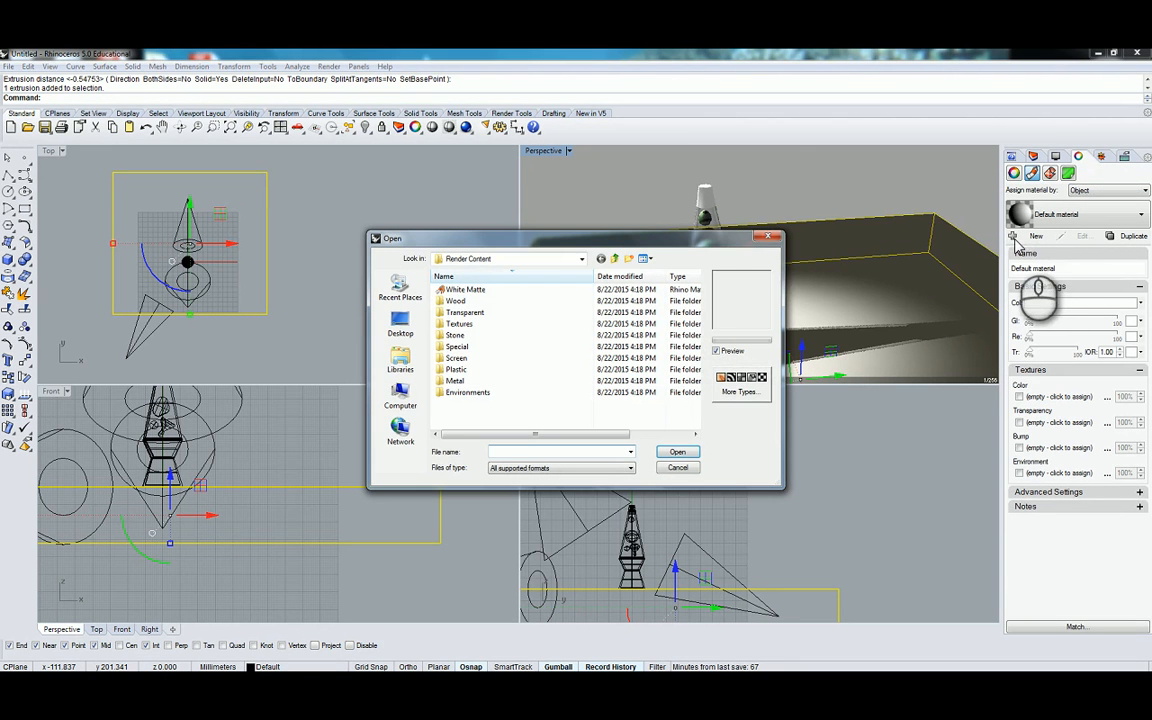
double_click(477, 301)
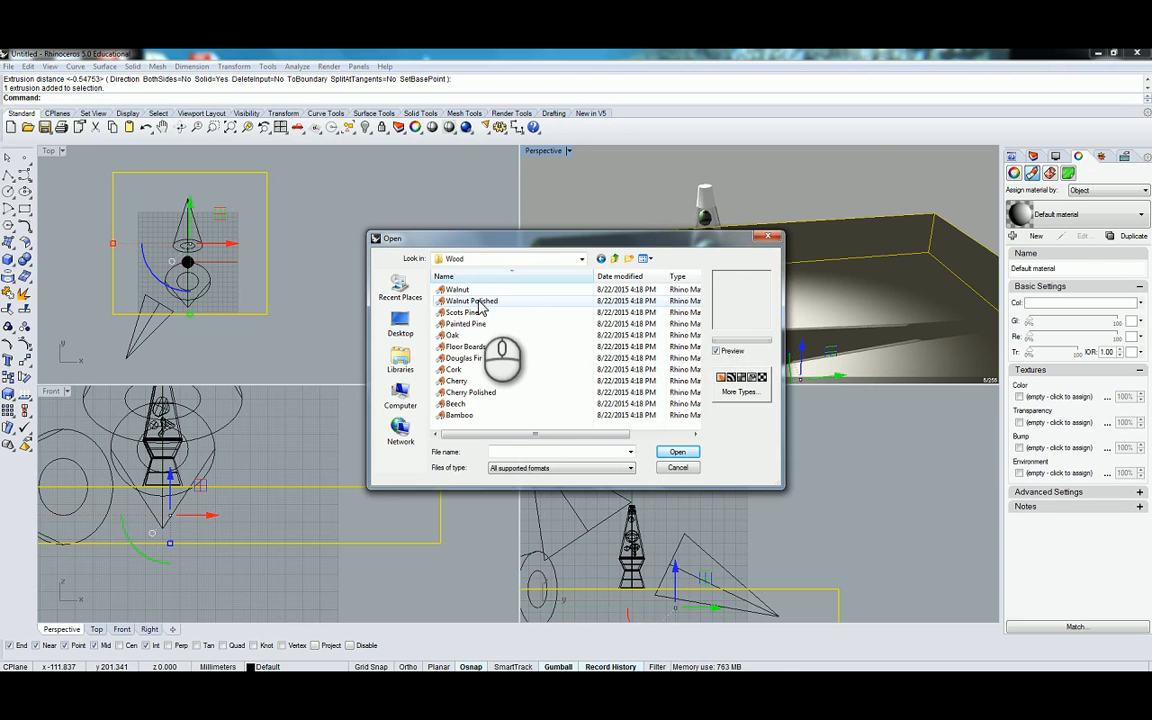
click(468, 312)
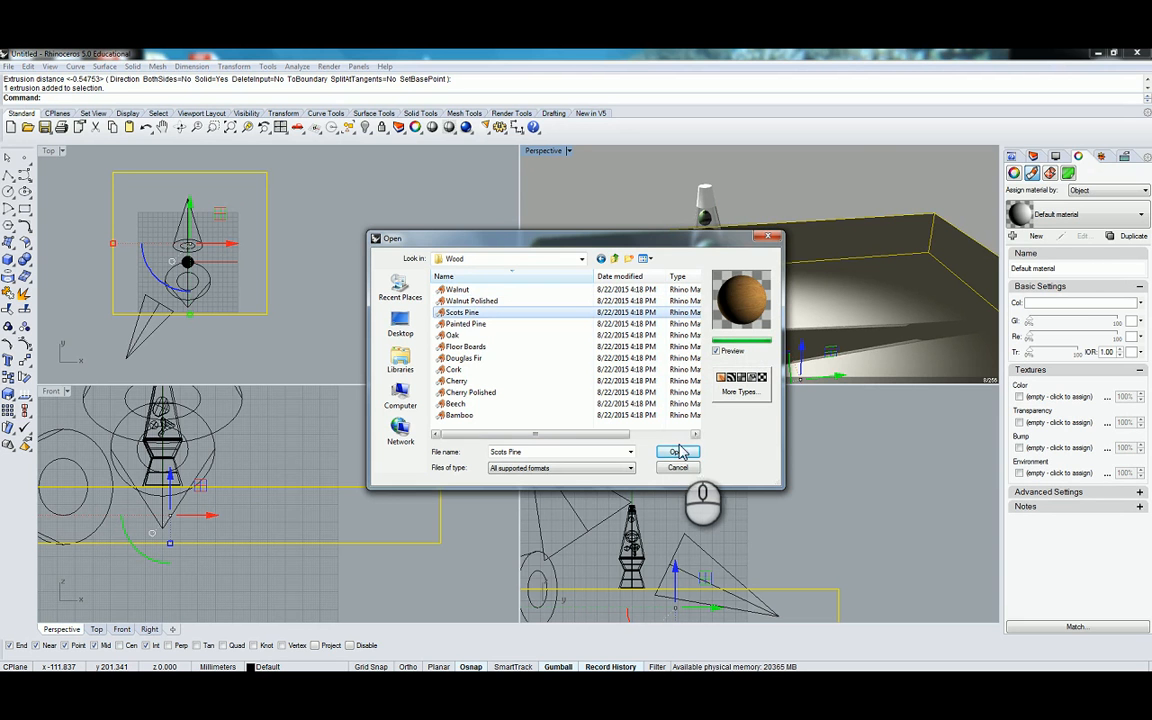
click(678, 454)
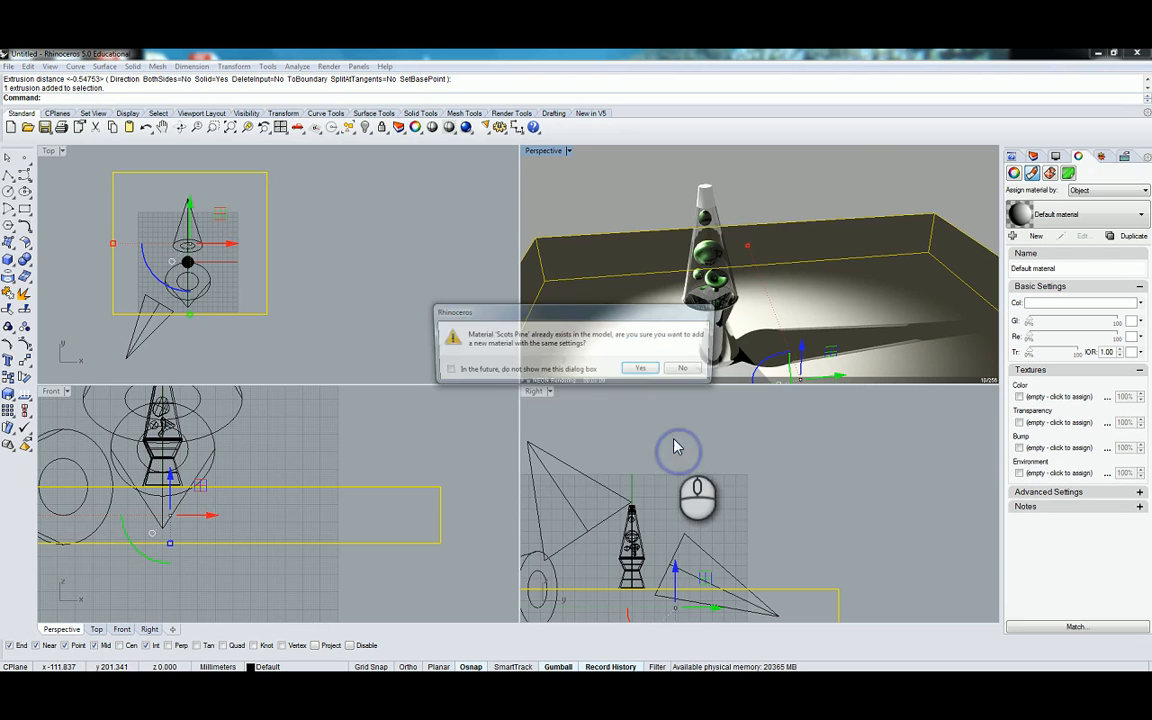
click(683, 369)
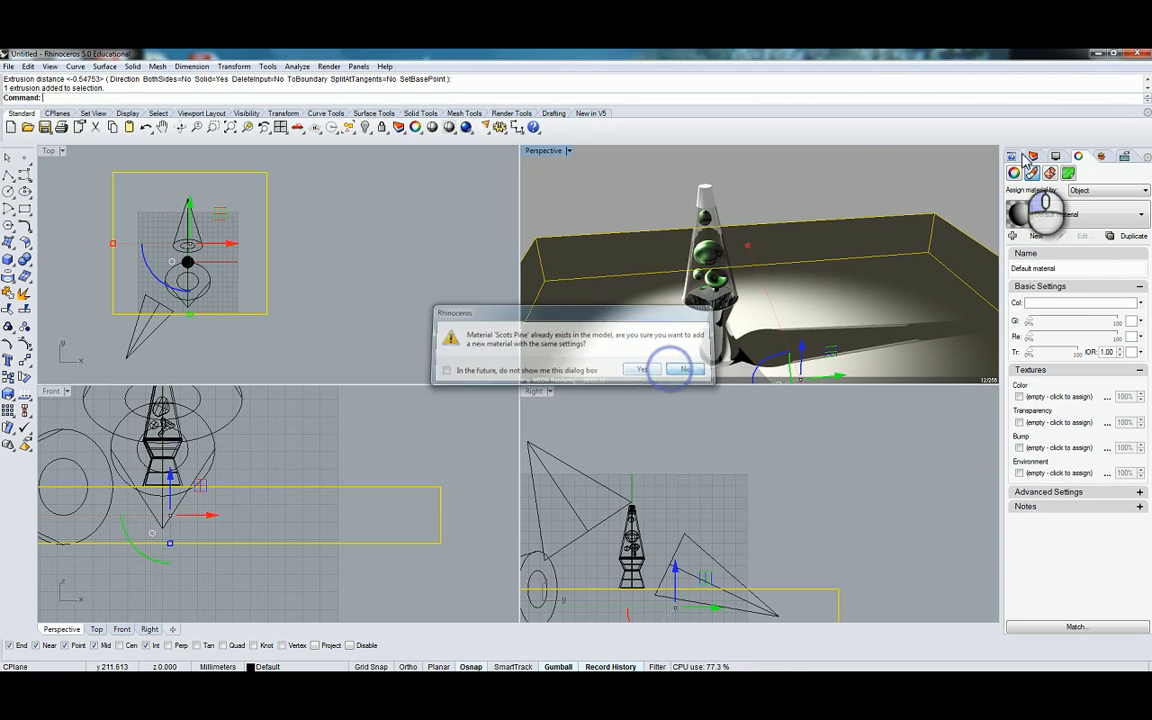
Assign the model's existing Scots Pine material to the tabletop and clear the selection
click(1053, 214)
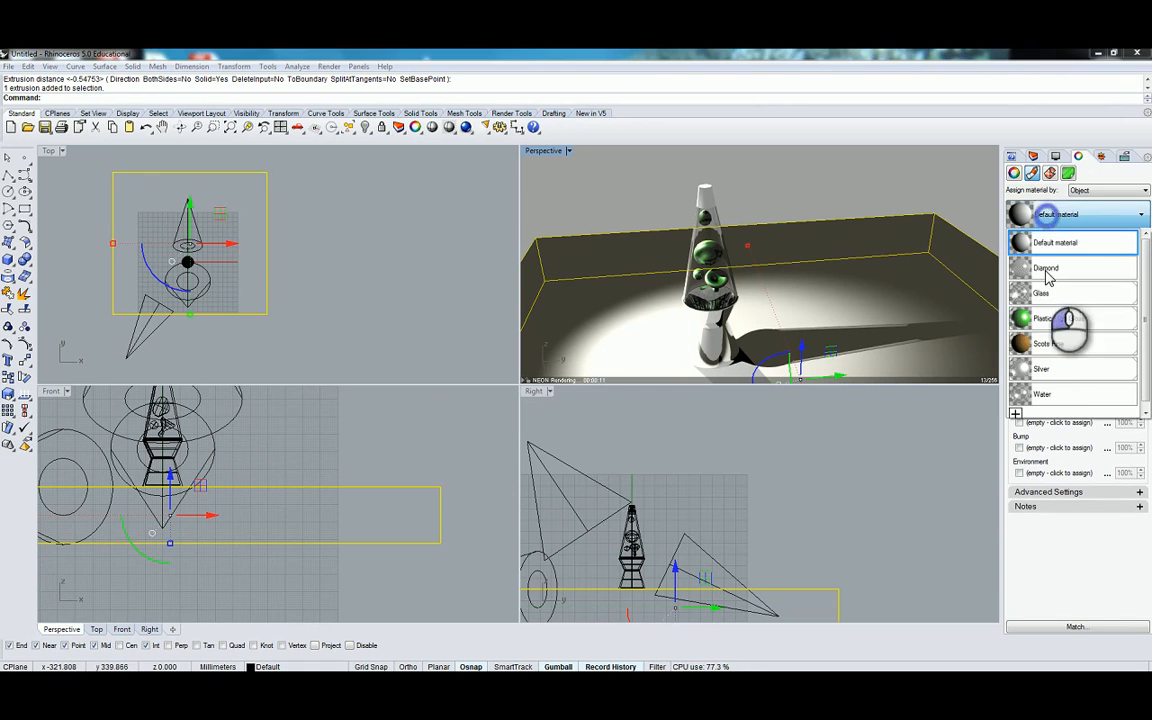
click(1045, 343)
click(828, 172)
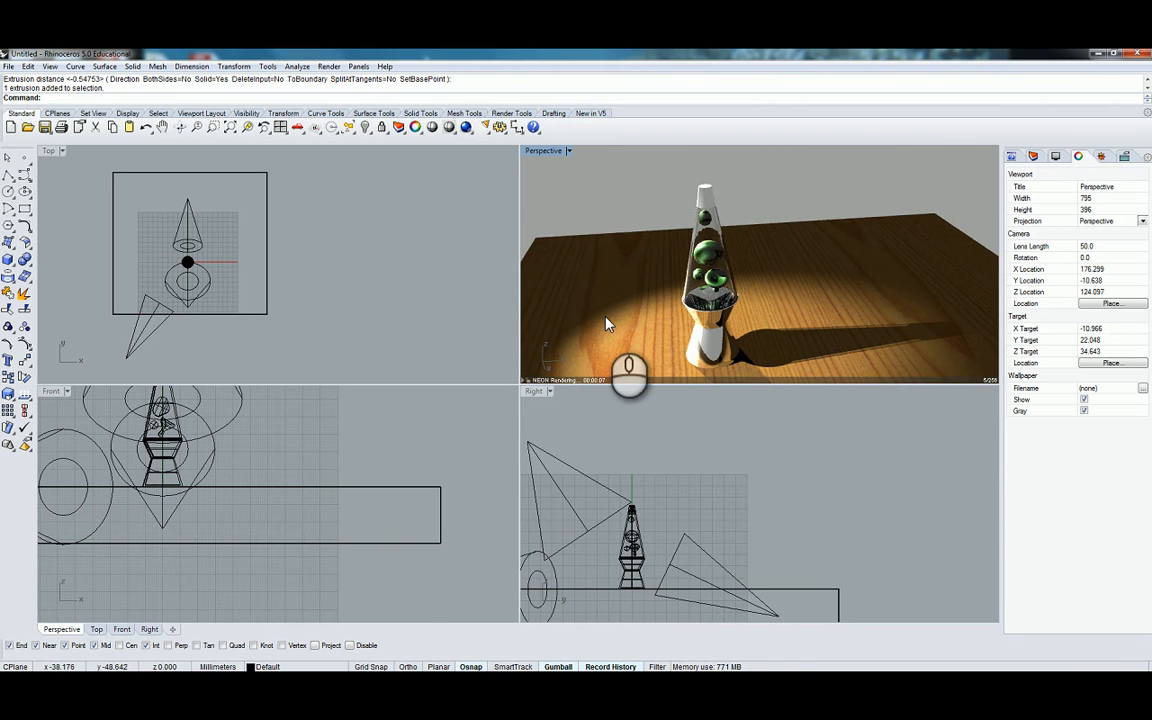
Raise the spotlight above the lamp slightly in the Right view
scroll(607, 323, down, 5)
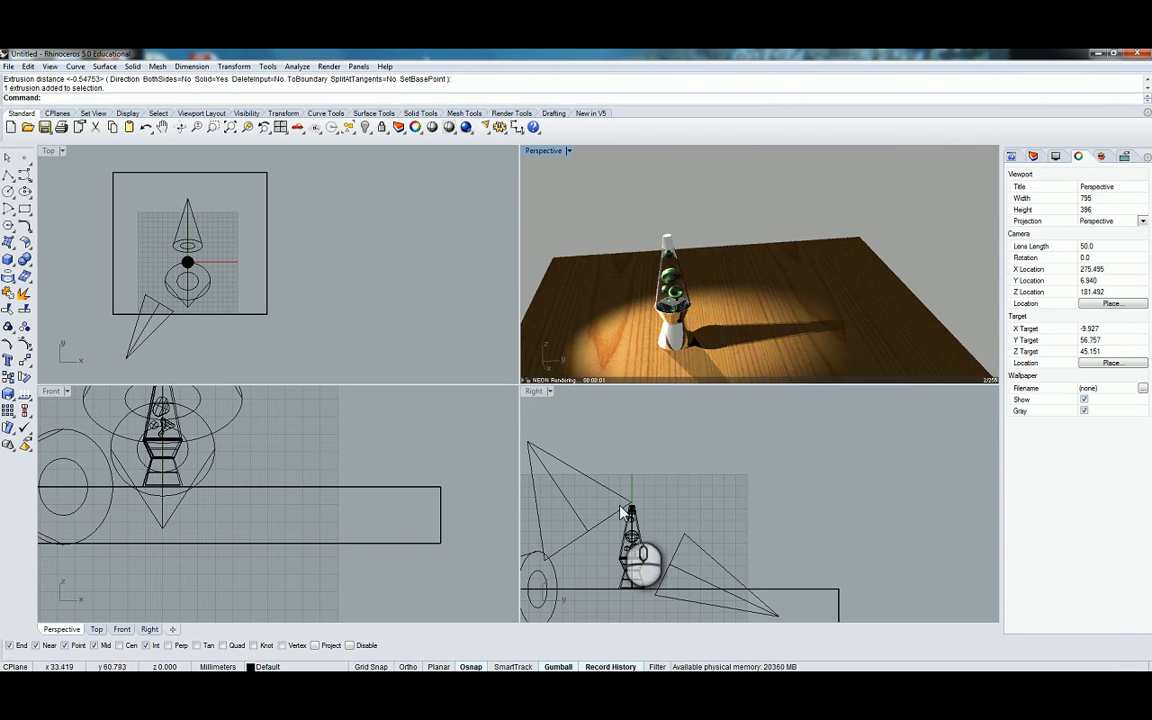
click(586, 495)
click(591, 476)
drag(580, 462, 578, 435)
Move the spotlight on the lamp's positive Y side farther out and rotate it above the tabletop to face the lamp
click(692, 543)
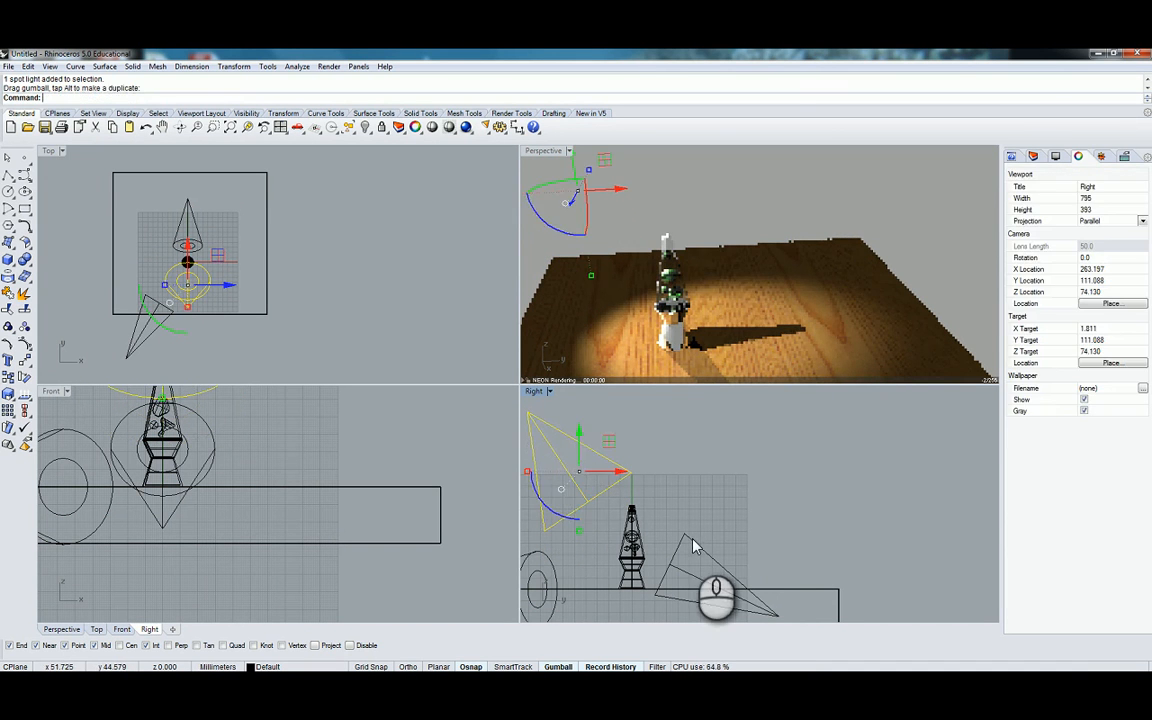
drag(758, 574, 786, 577)
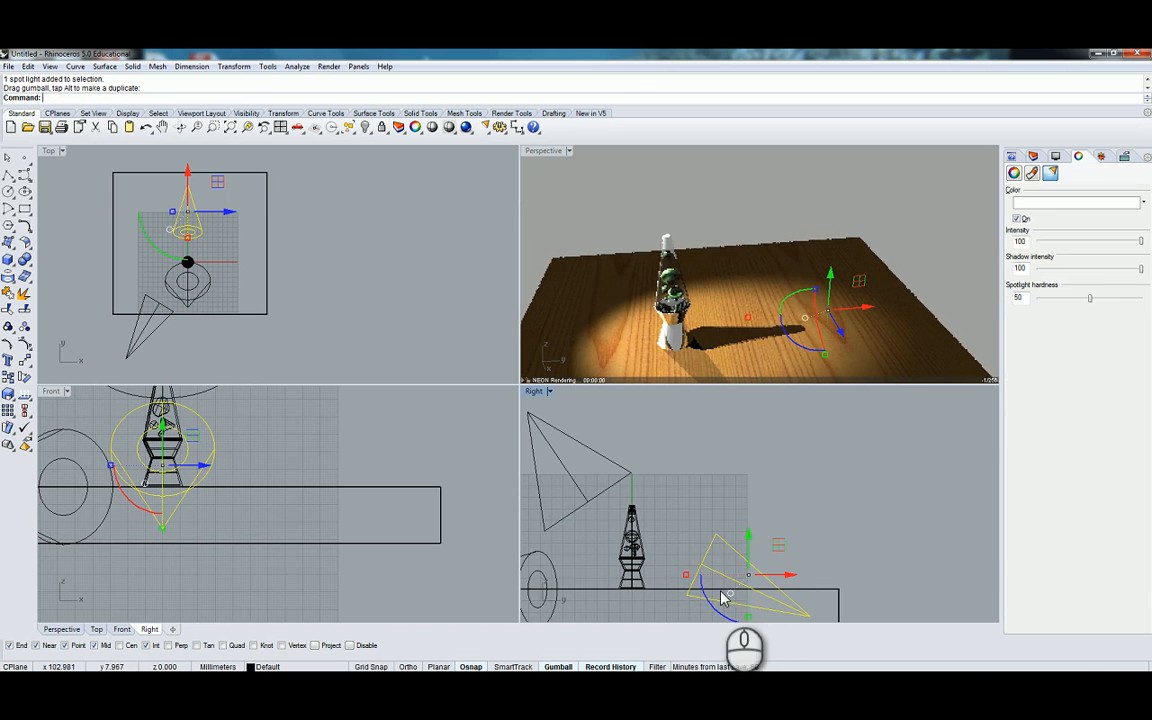
drag(706, 598, 594, 555)
right_drag(594, 555, 752, 546)
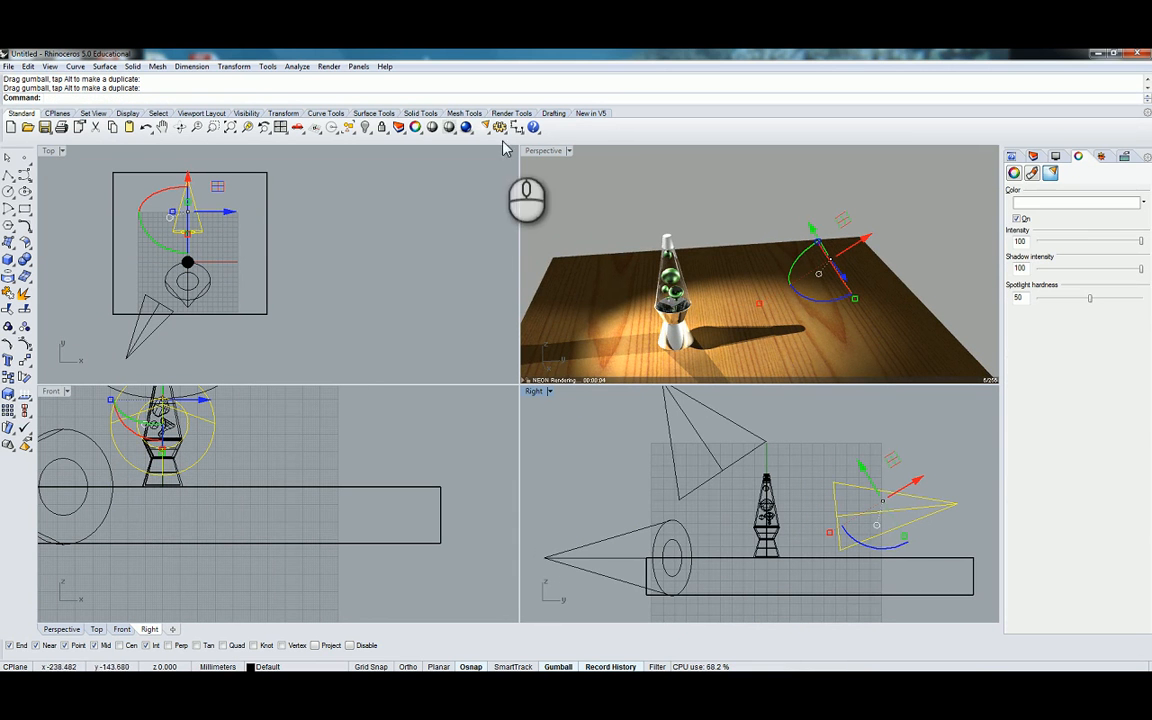
Maximize the Perspective view and examine the raytraced lamp and its shadows on the wooden tabletop from different sides
click(533, 152)
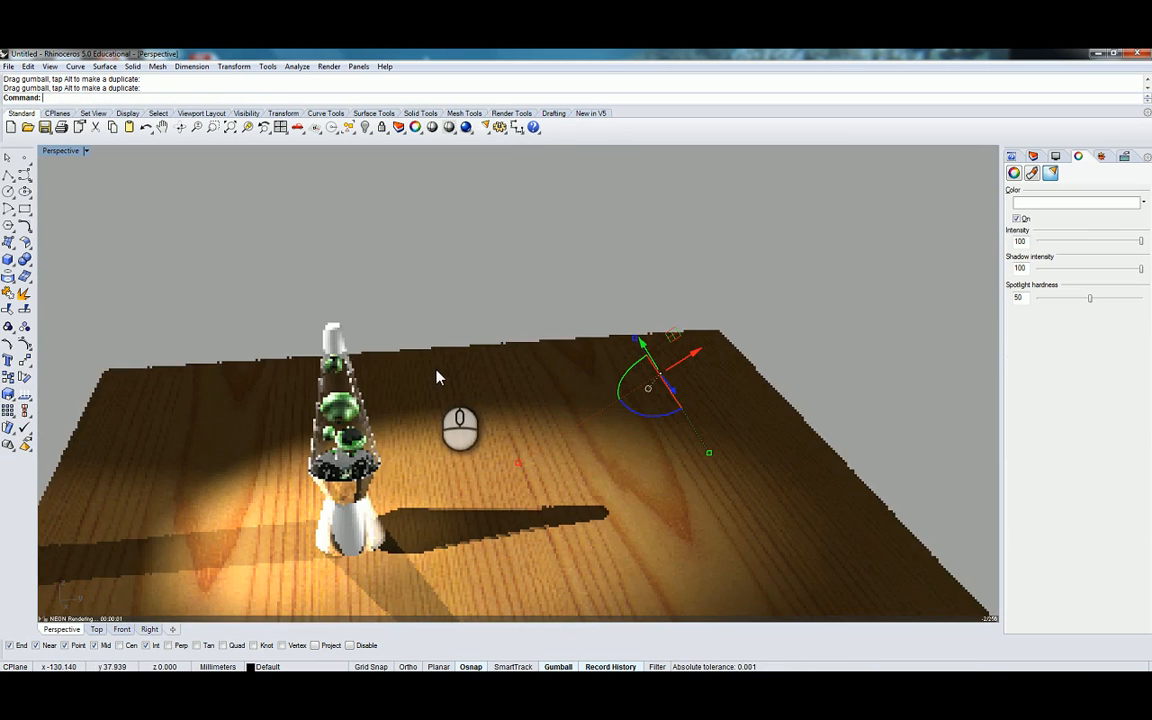
scroll(600, 413, down, 4)
scroll(375, 503, up, 6)
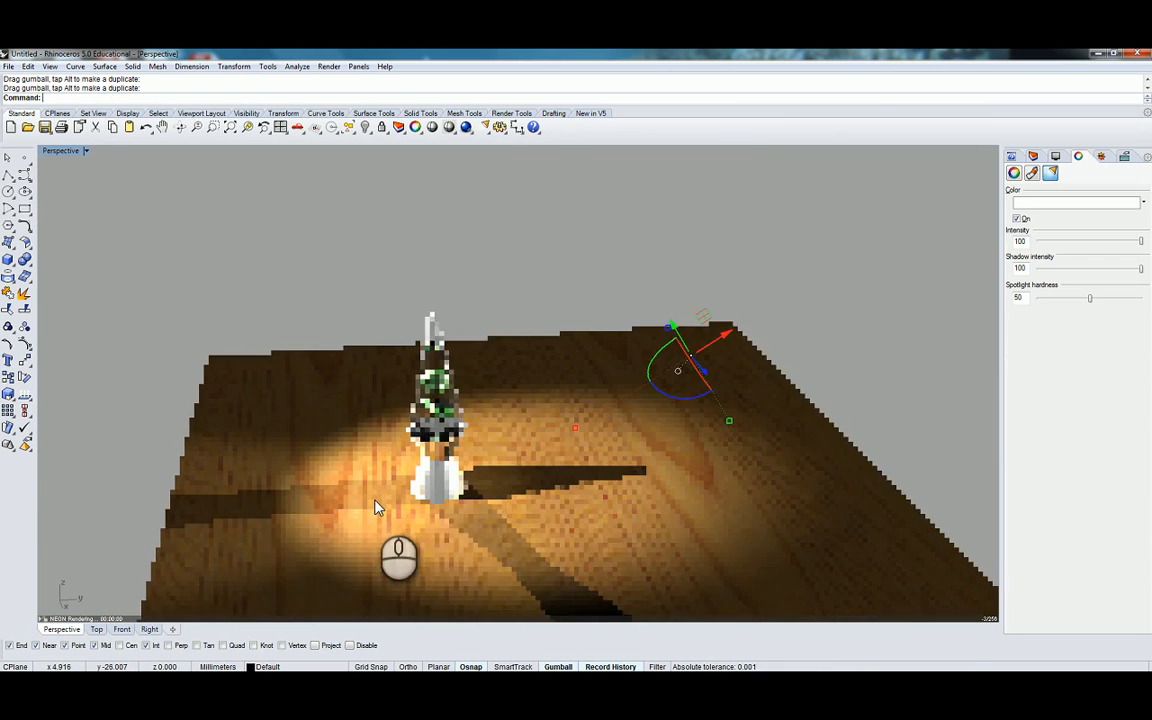
right_drag(419, 510, 617, 522)
click(115, 215)
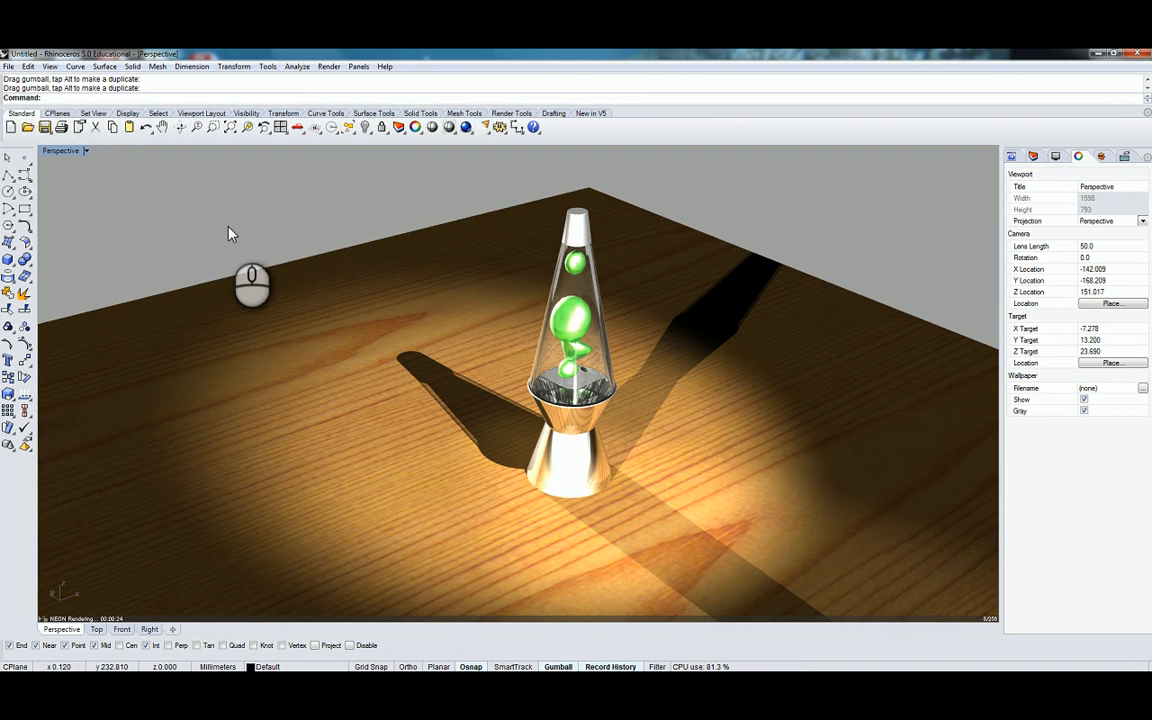
right_drag(558, 428, 211, 249)
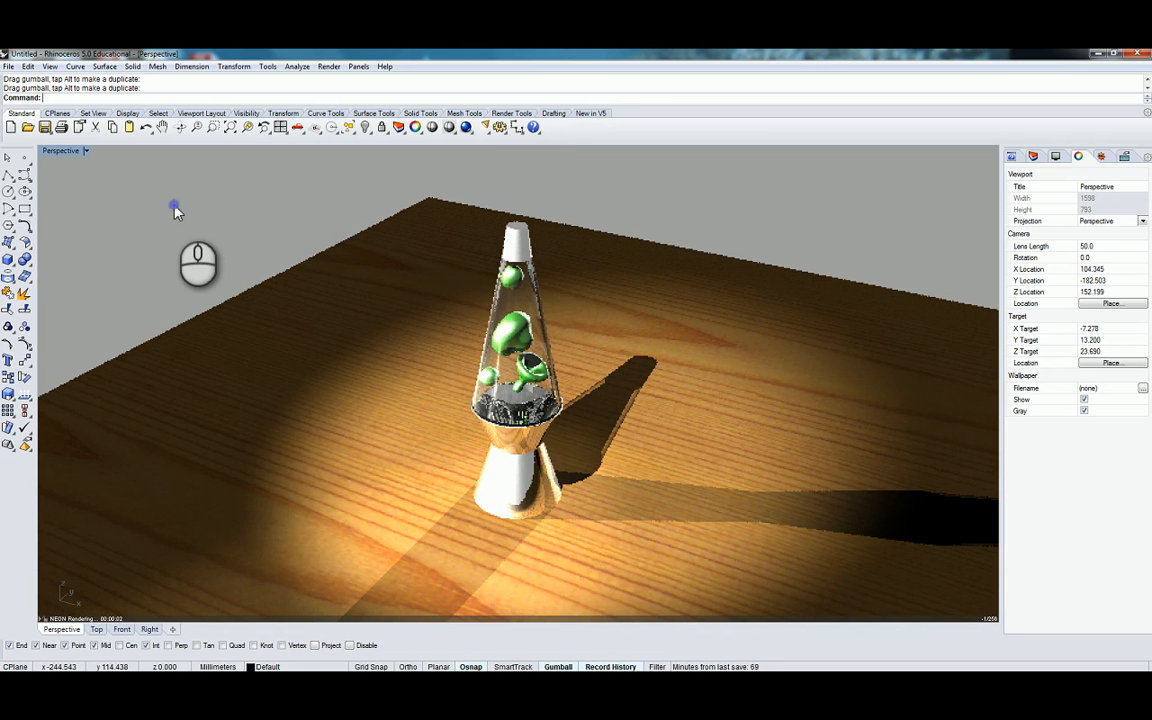